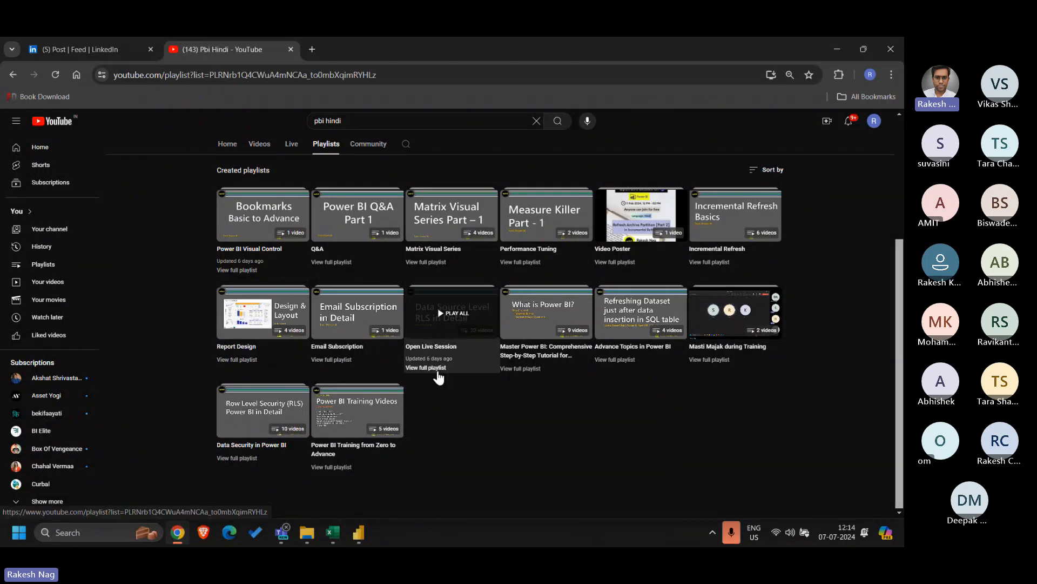
Look through the videos in the Open Live Session playlist and switch to the Batch 5 - Report Design report in Power BI.
click(439, 372)
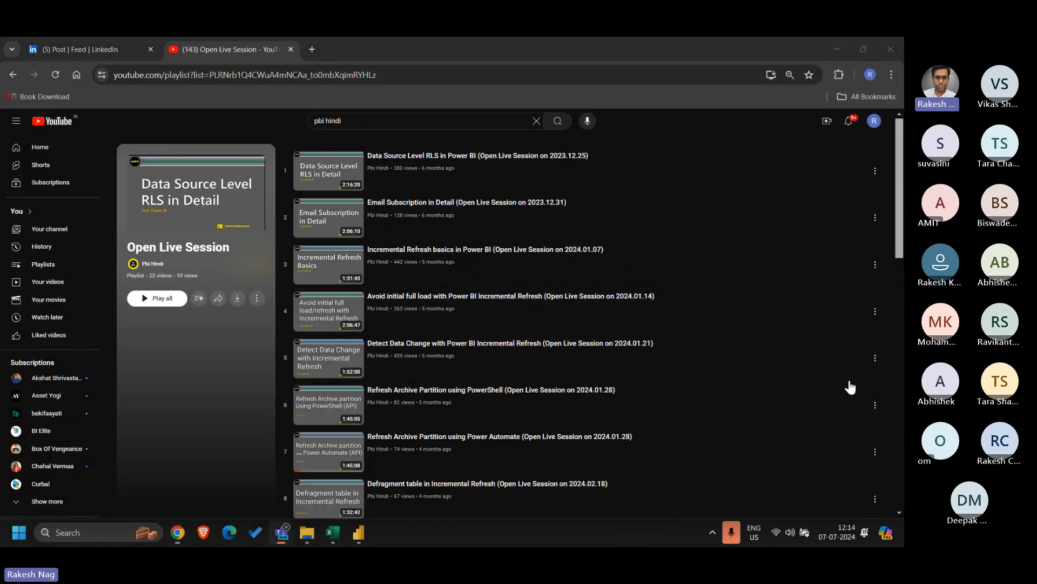
scroll(748, 341, down, 10)
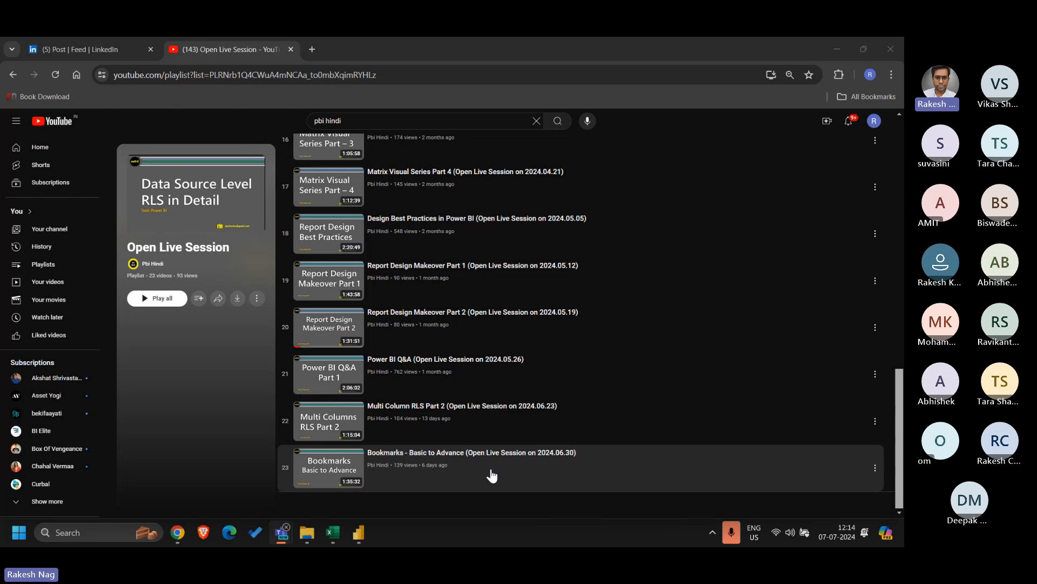
mouse_move(359, 534)
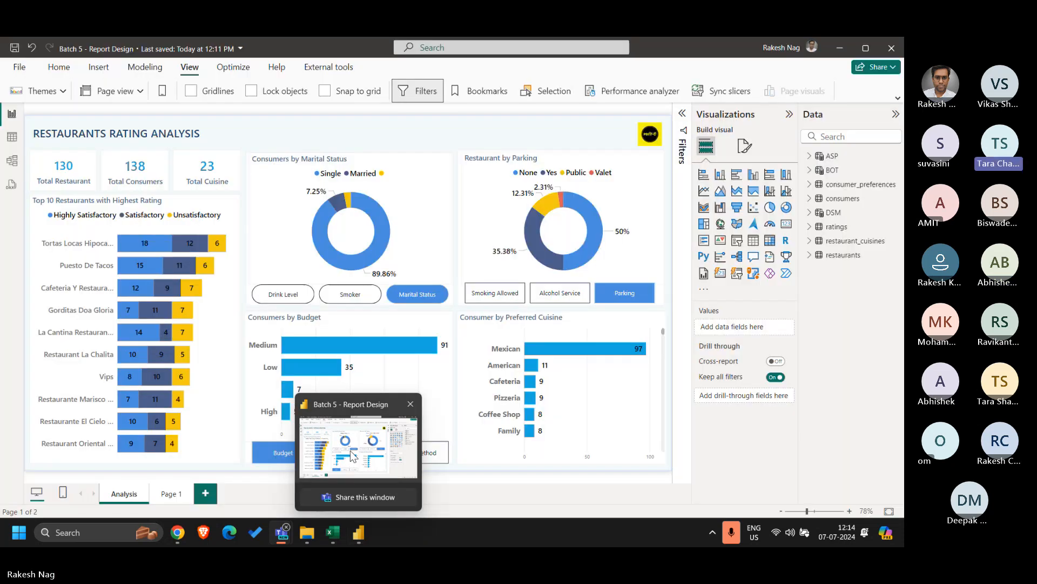
click(352, 454)
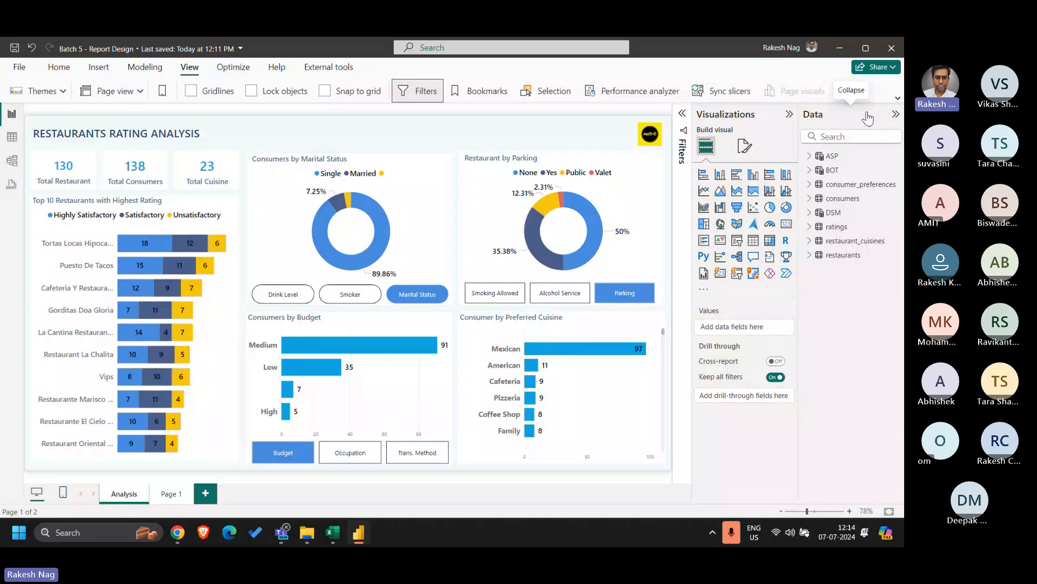
click(895, 114)
click(875, 114)
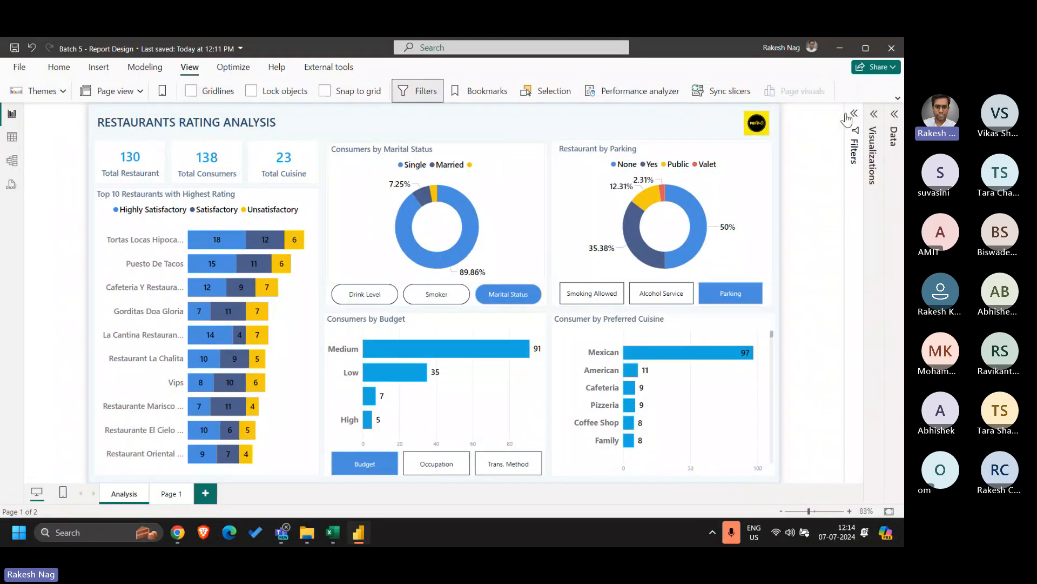
click(875, 114)
click(895, 114)
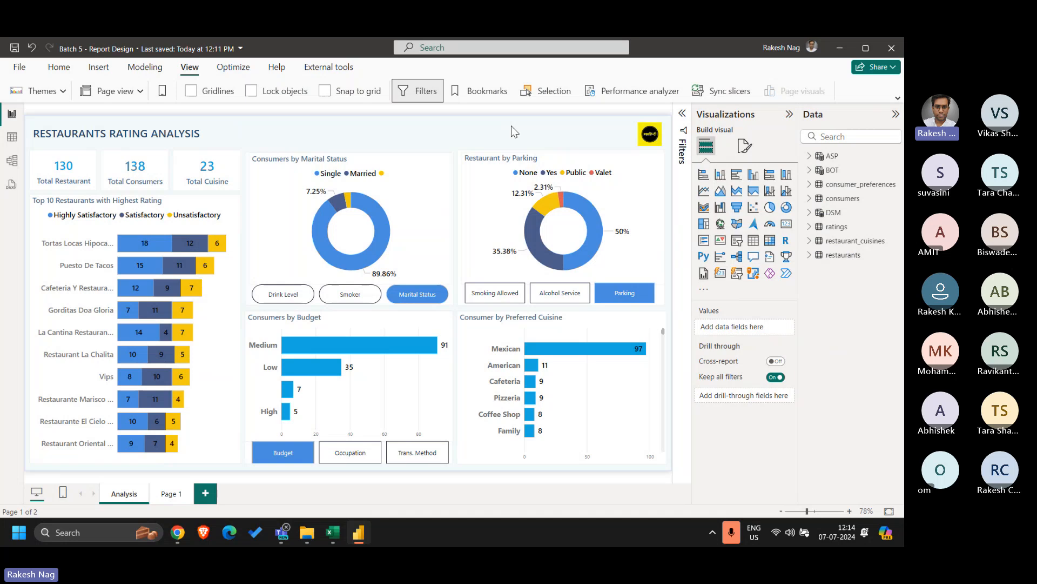
Add a small slicer beside the report title and fill it with the Name field from the restaurants table.
click(737, 241)
drag(320, 222, 281, 186)
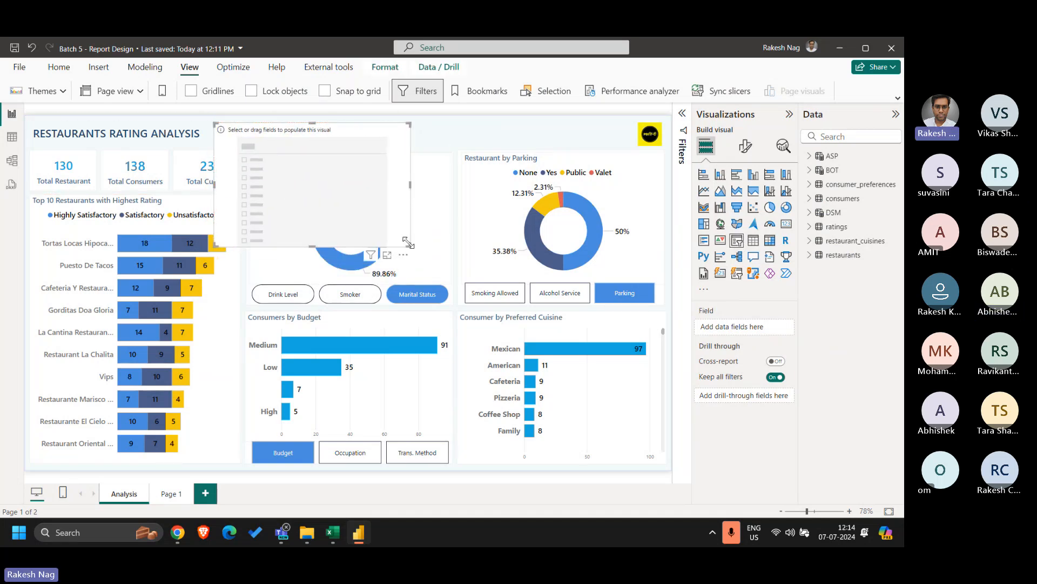
drag(408, 243, 398, 148)
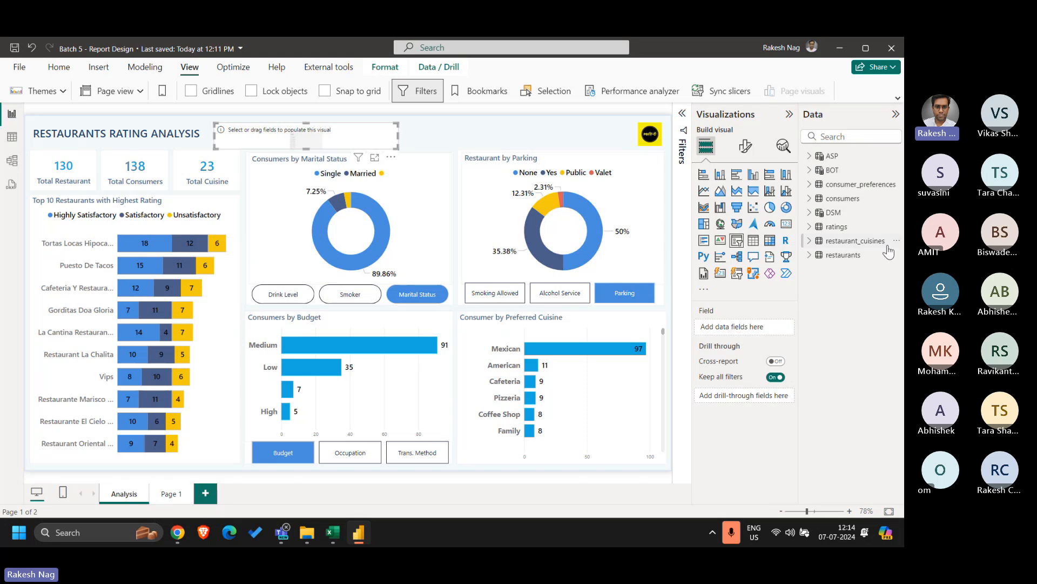
click(809, 254)
click(828, 282)
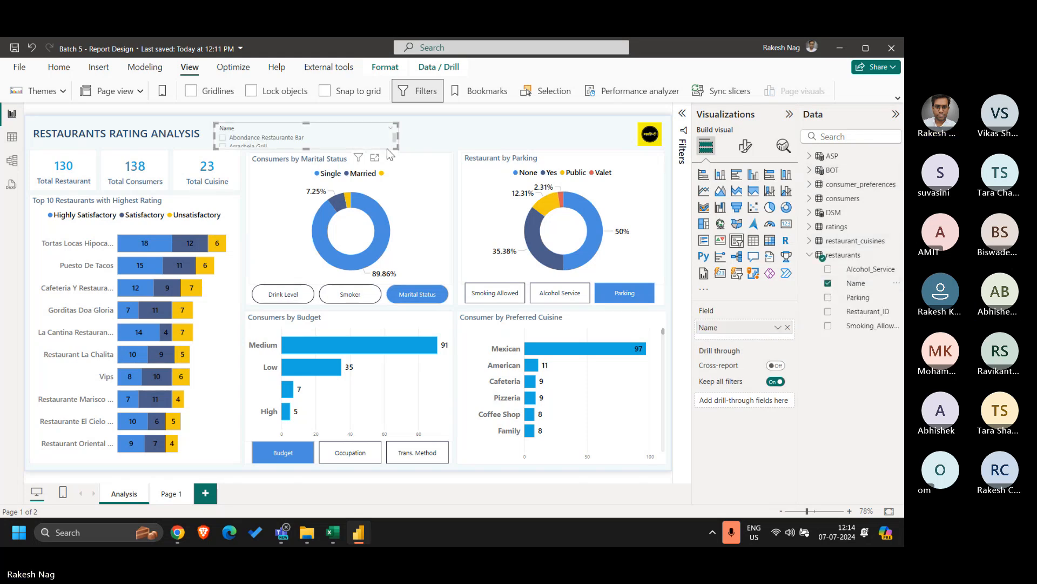
Change the Name slicer's style to Dropdown.
click(747, 149)
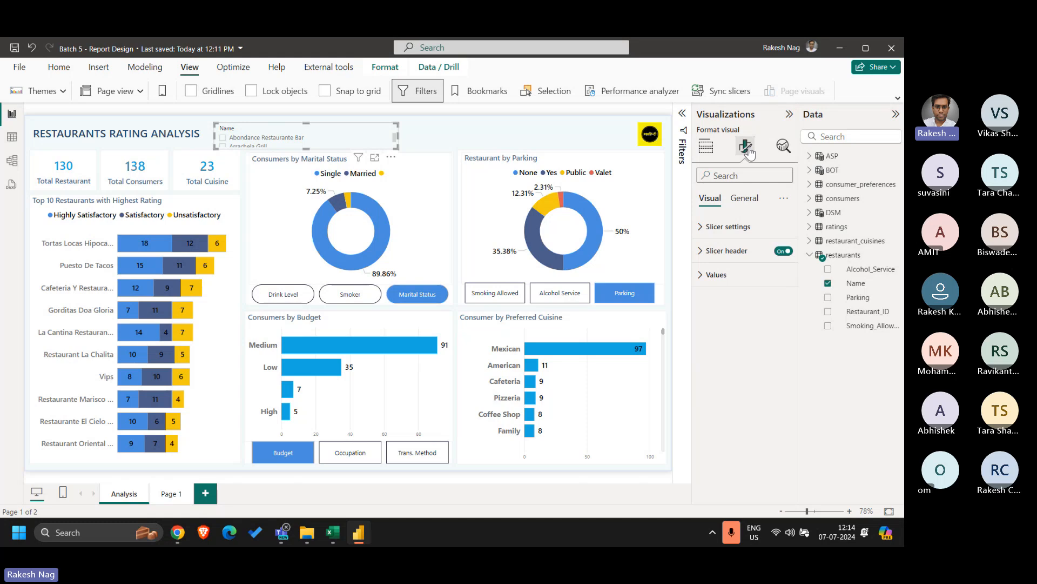
click(728, 226)
click(730, 286)
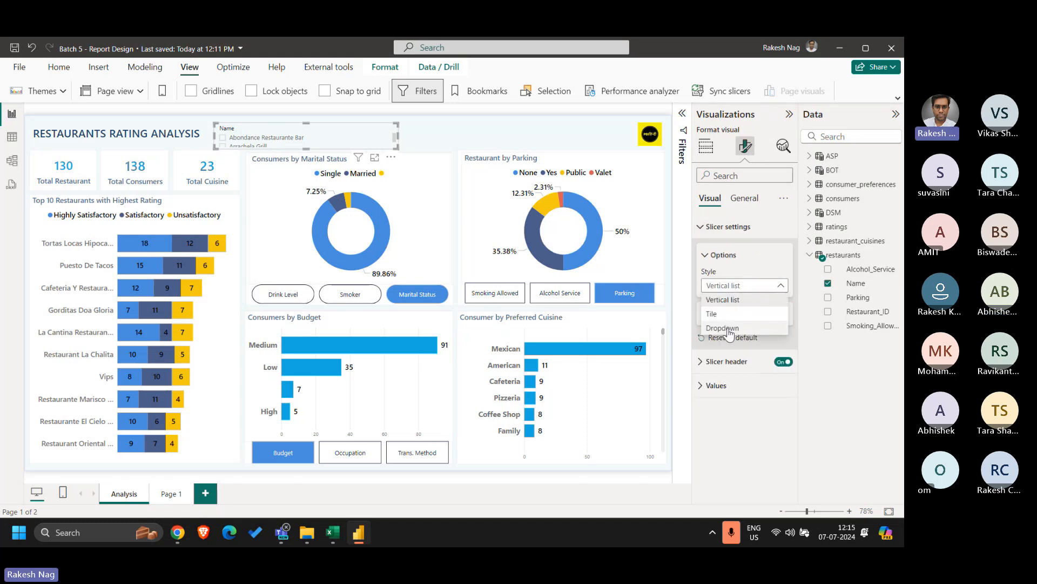
click(724, 328)
Set the Name slicer's values font size to 14 and extend the slicer up to the top edge of the page.
click(717, 385)
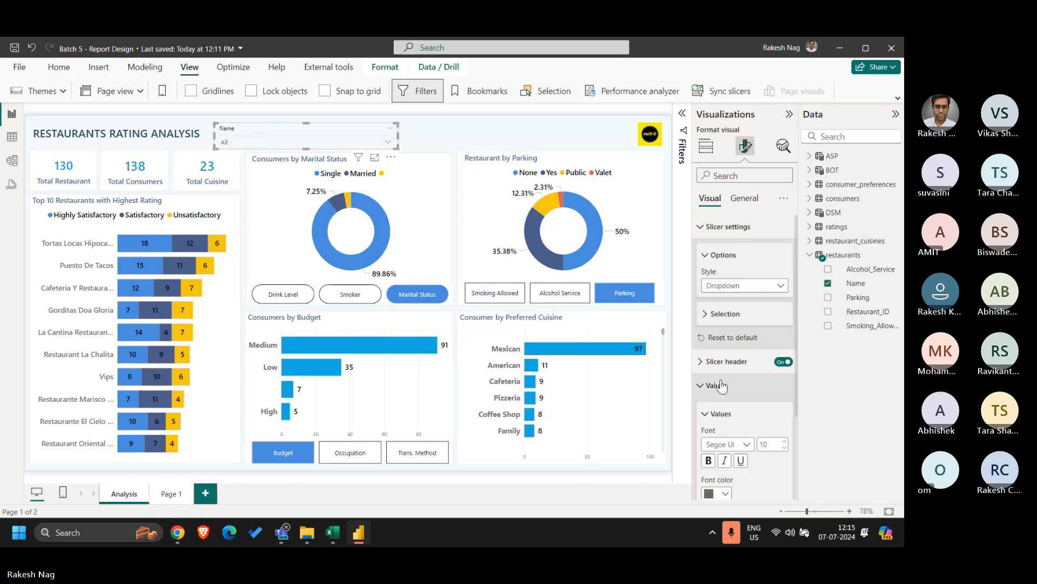
click(770, 447)
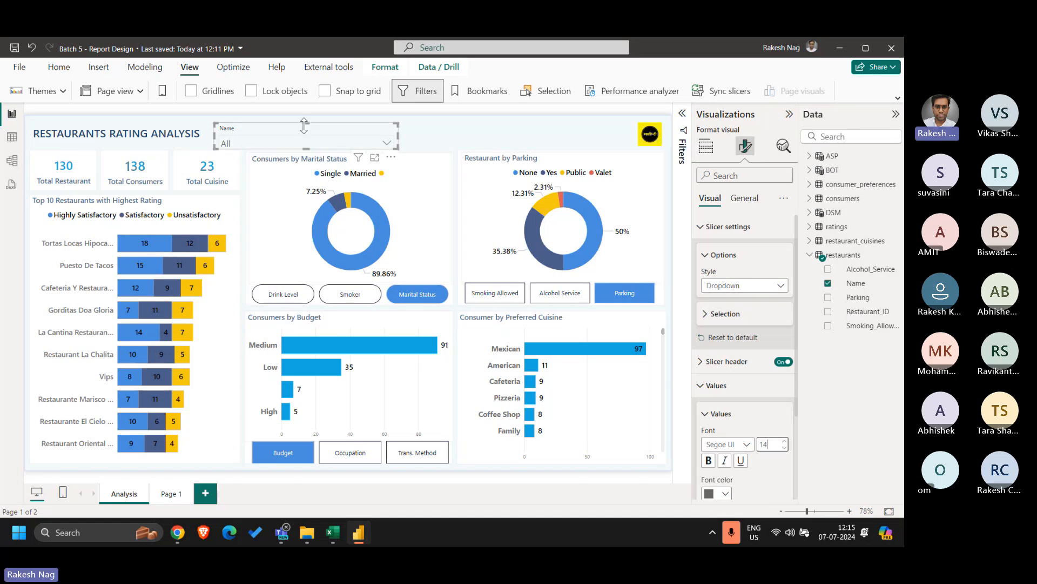
drag(297, 128, 306, 147)
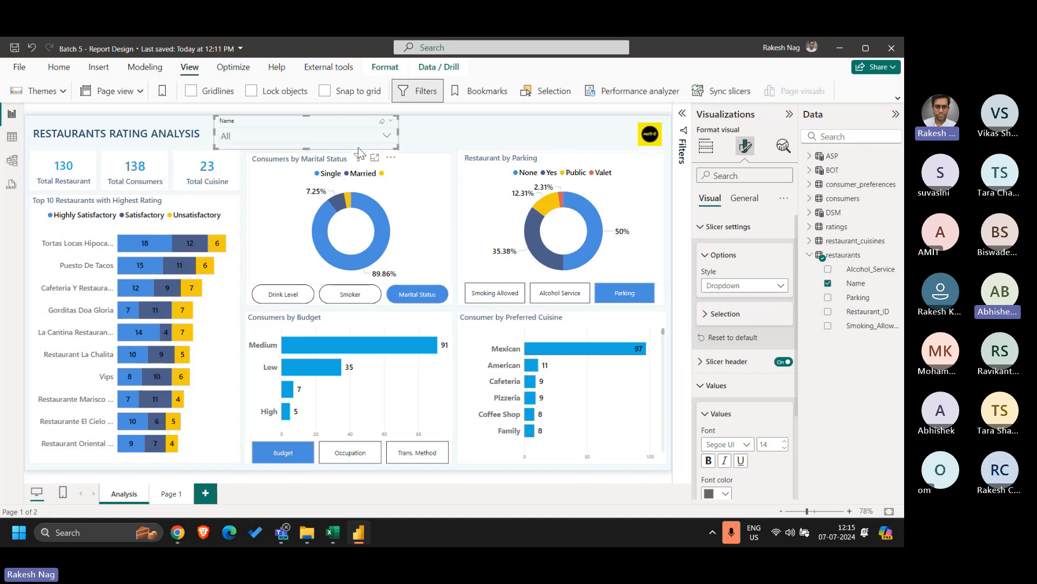
click(377, 139)
click(378, 138)
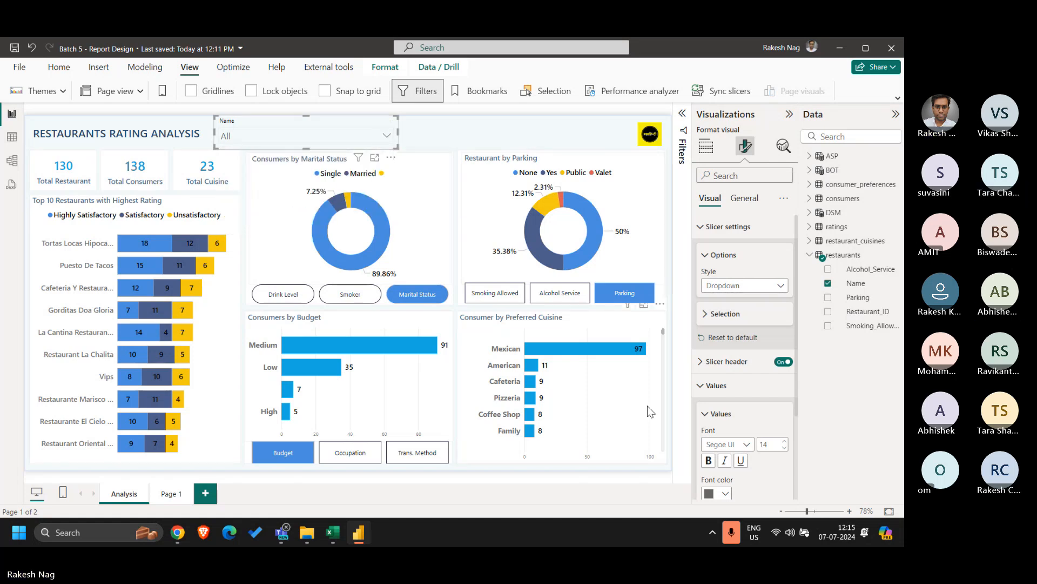
Give the Name slicer's values a yellow background.
scroll(740, 414, down, 2)
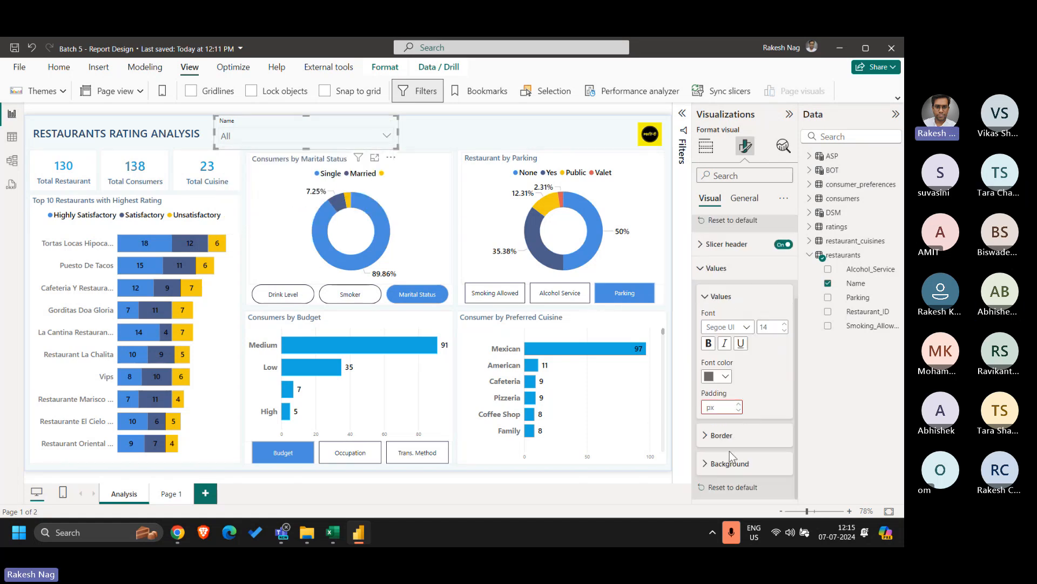
right_click(733, 467)
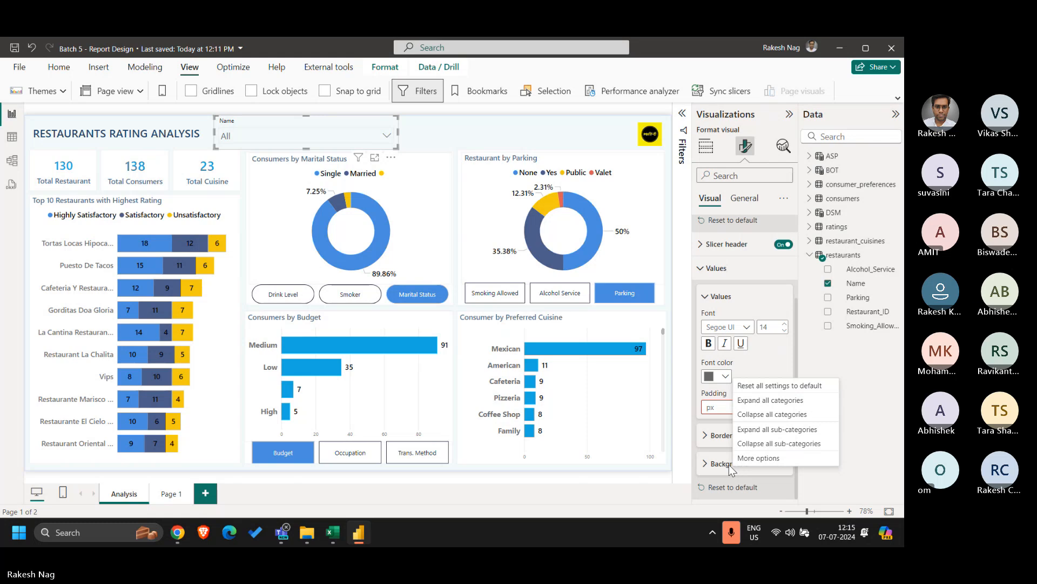
click(730, 469)
scroll(730, 471, down, 1)
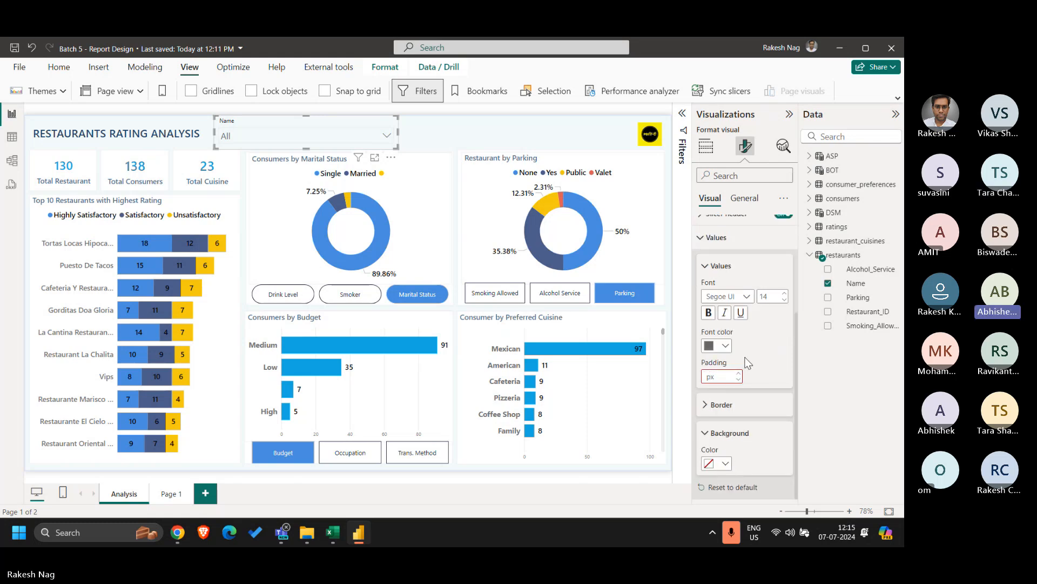
click(718, 464)
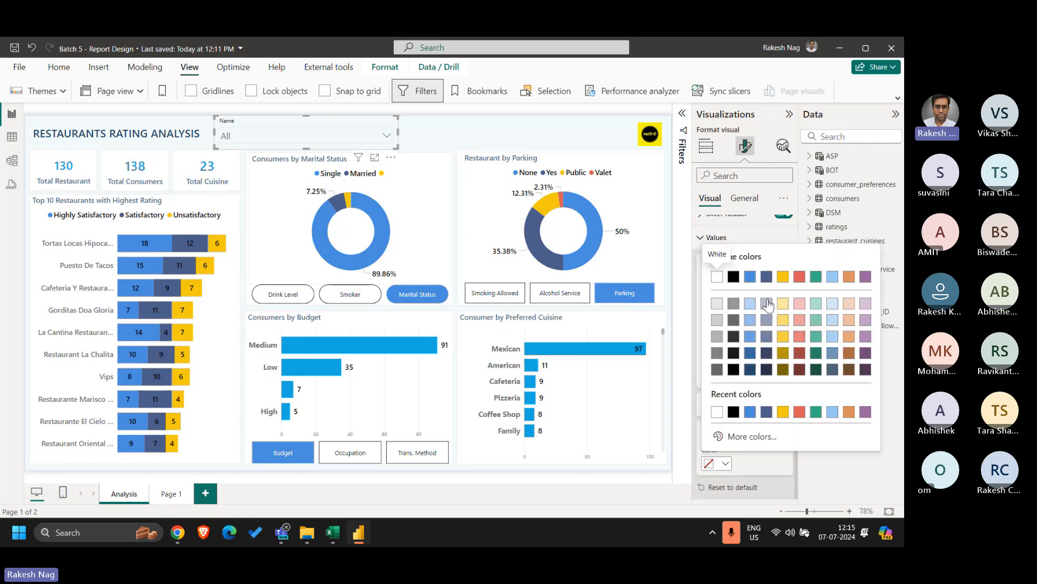
click(783, 276)
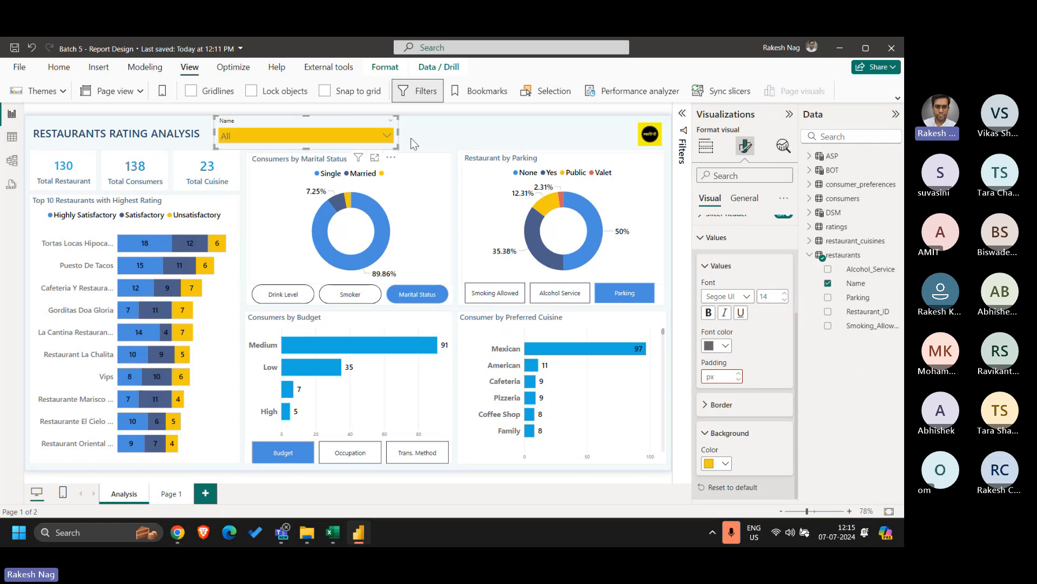
Narrow the Name slicer and set its values background to light grey, checking the look of its dropdown list.
drag(398, 132, 320, 134)
click(293, 135)
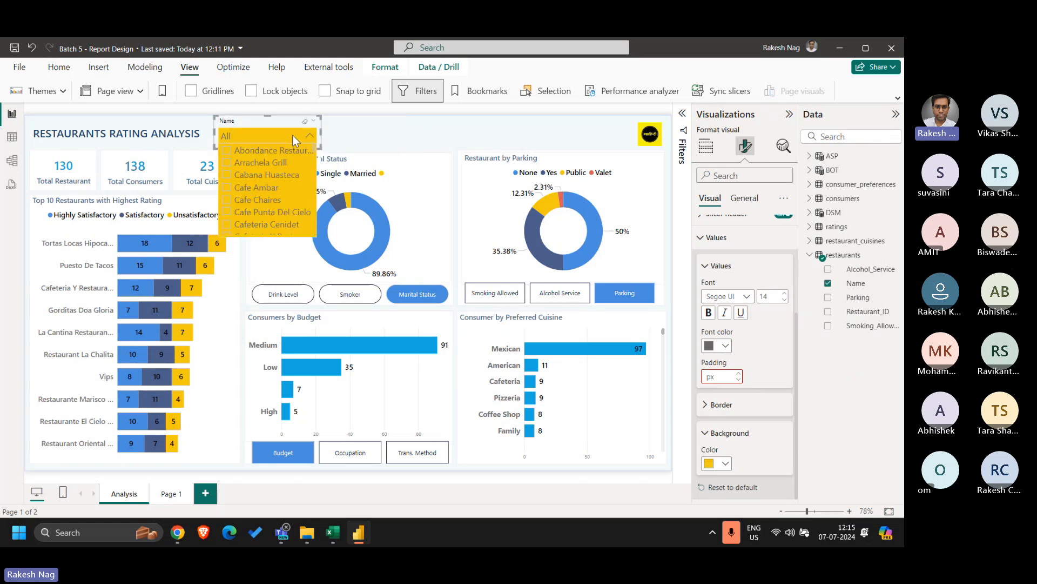
click(724, 463)
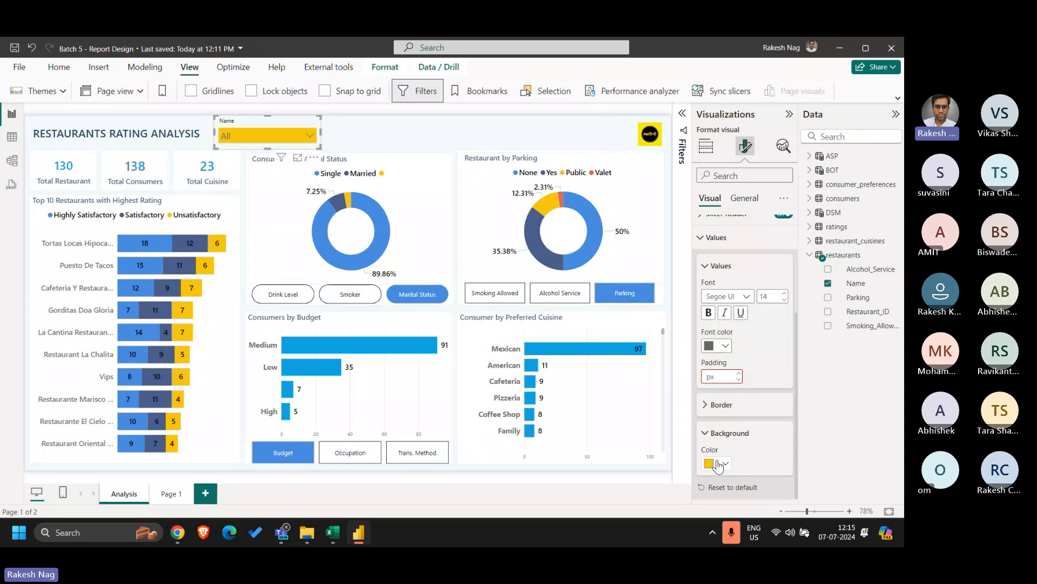
click(717, 303)
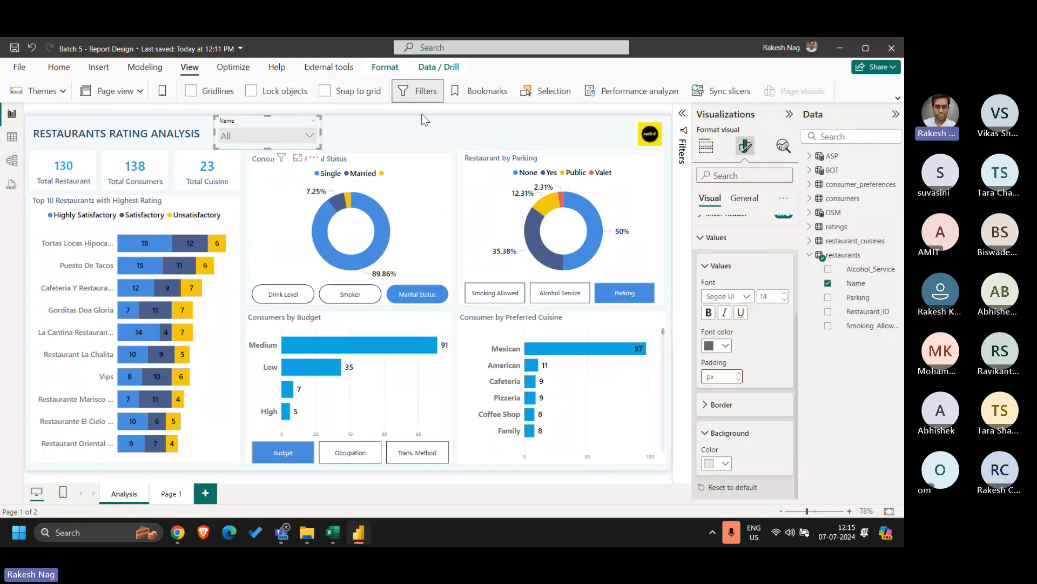
click(310, 137)
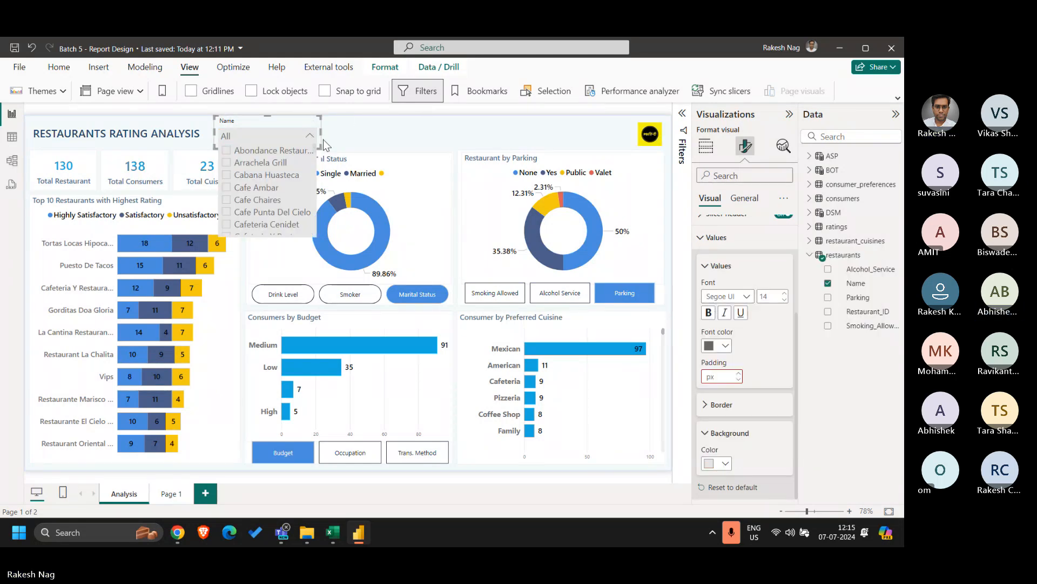
Widen the Name slicer slightly, place a copy beside it, and replace the copy's field with Parking.
drag(320, 133, 432, 119)
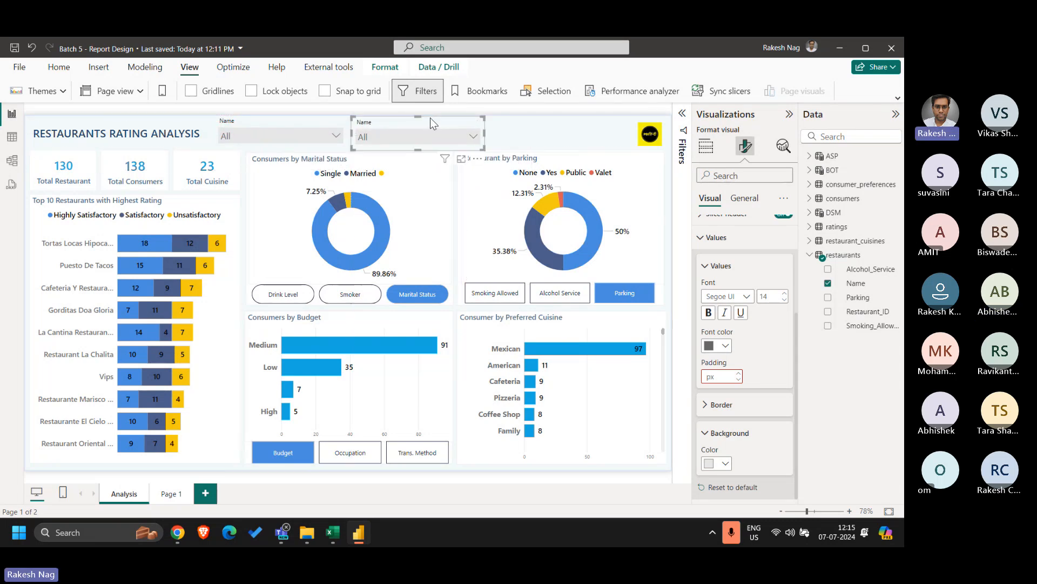
click(706, 146)
click(788, 327)
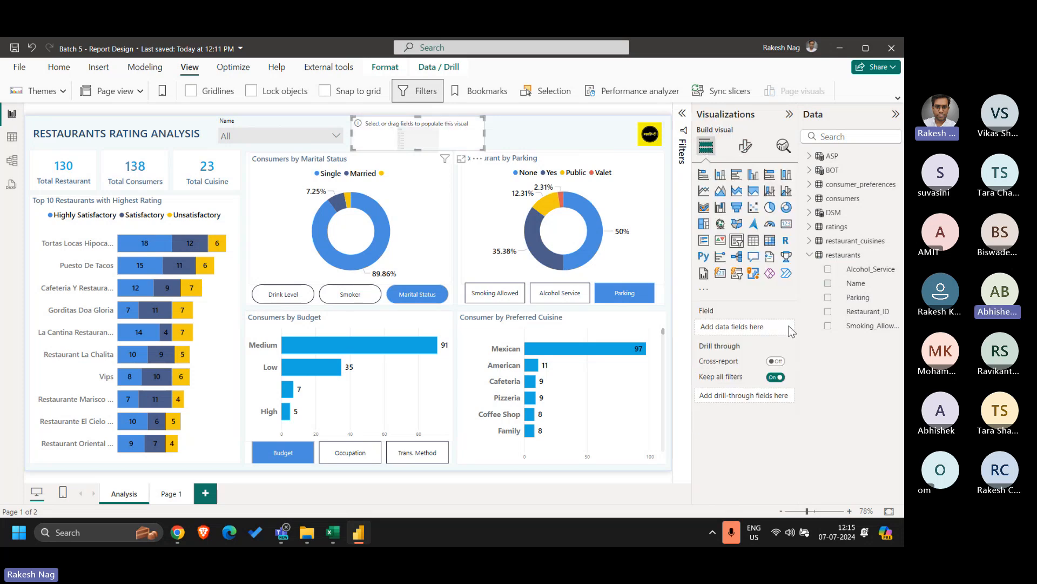
click(828, 297)
Duplicate the Parking slicer, place the copy between it and the logo, and replace its field with Alcohol_Service.
key(ctrl+c)
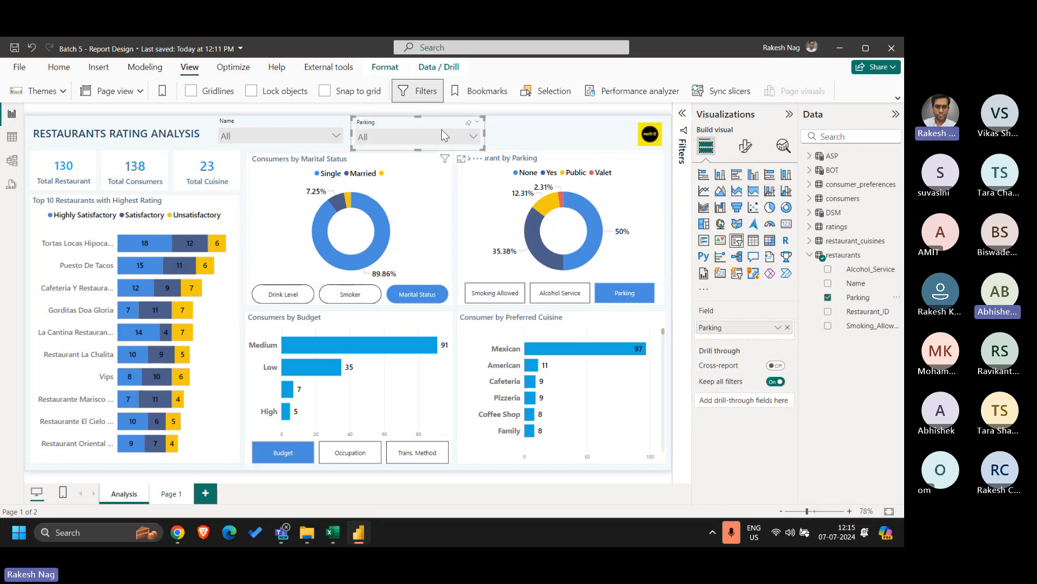
key(ctrl+v)
drag(413, 127, 525, 121)
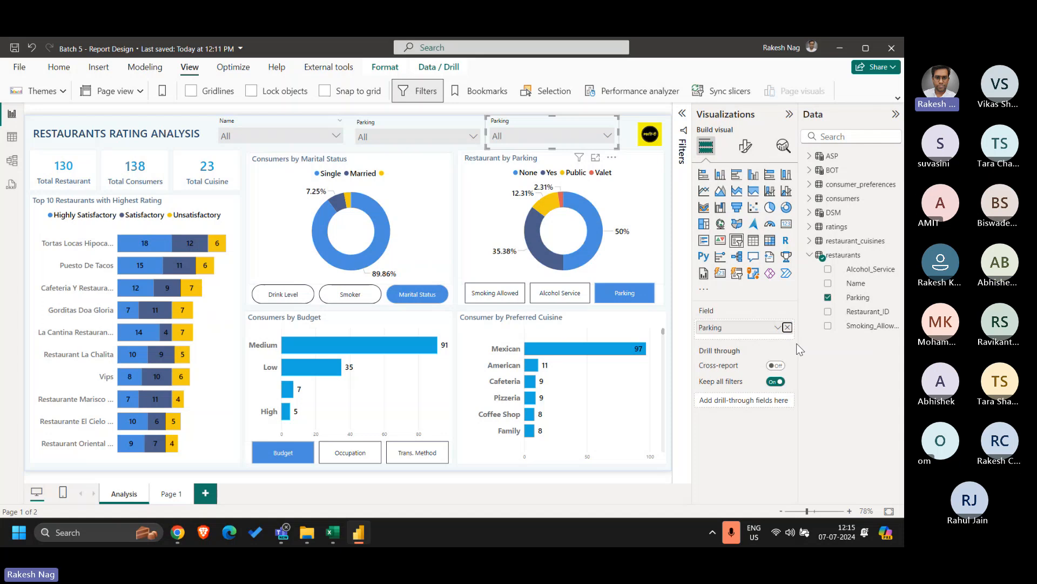
click(828, 269)
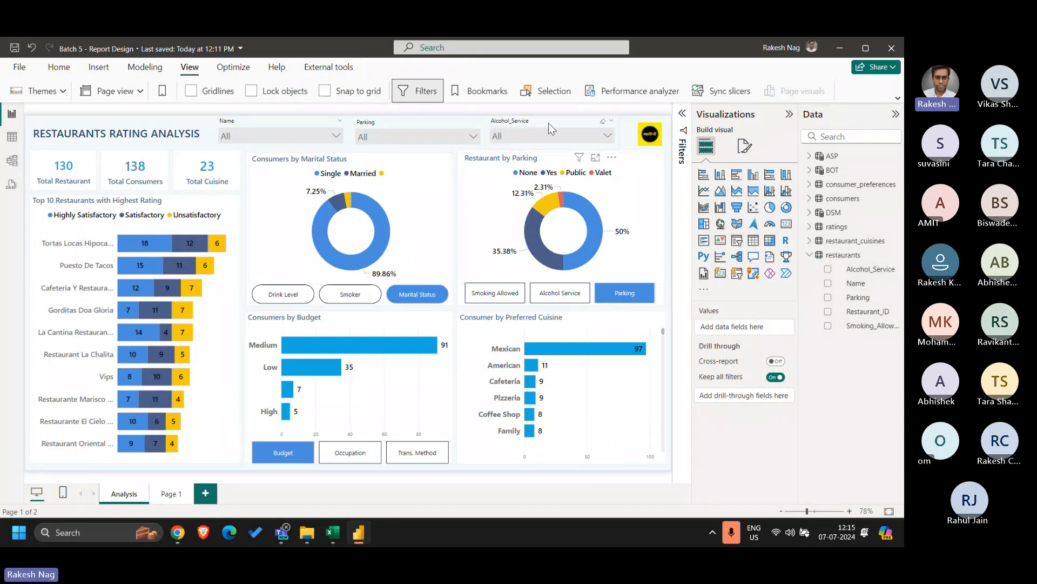
Group the Name, Parking and Alcohol_Service slicers and narrow the group to leave space before the logo.
ctrl+click(396, 130)
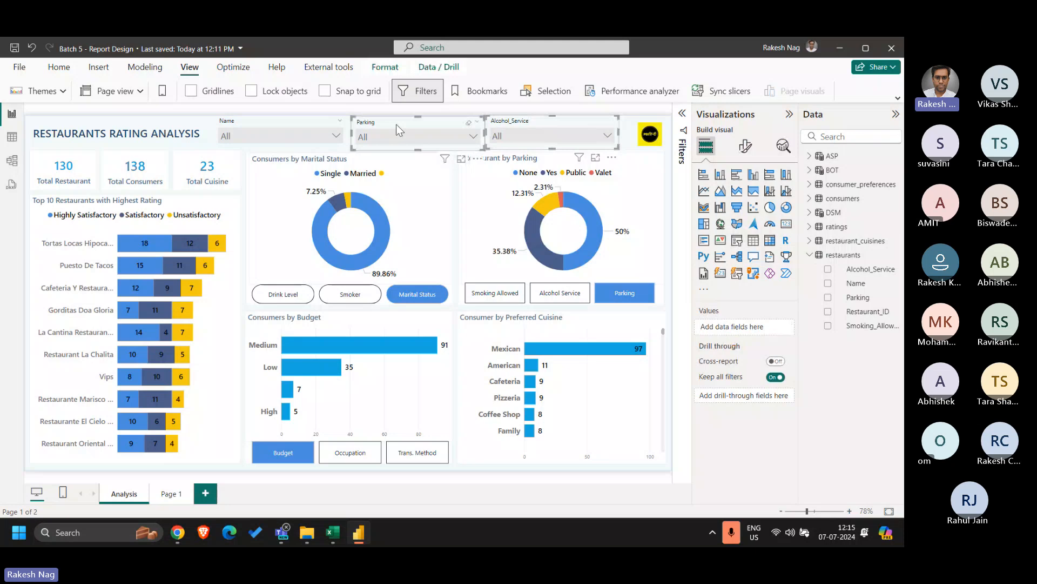
ctrl+click(280, 127)
key(ctrl+g)
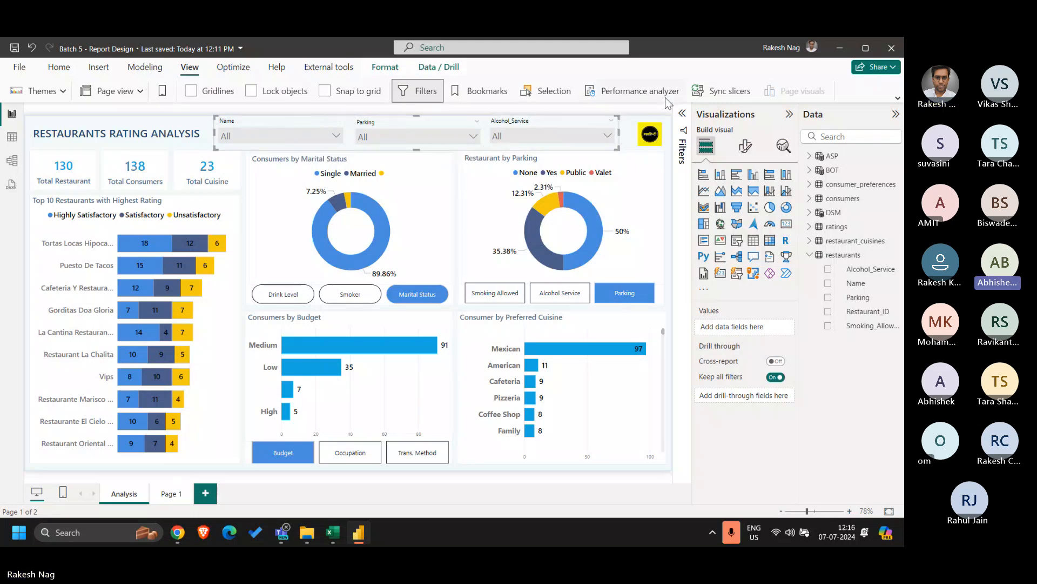
drag(618, 131, 535, 135)
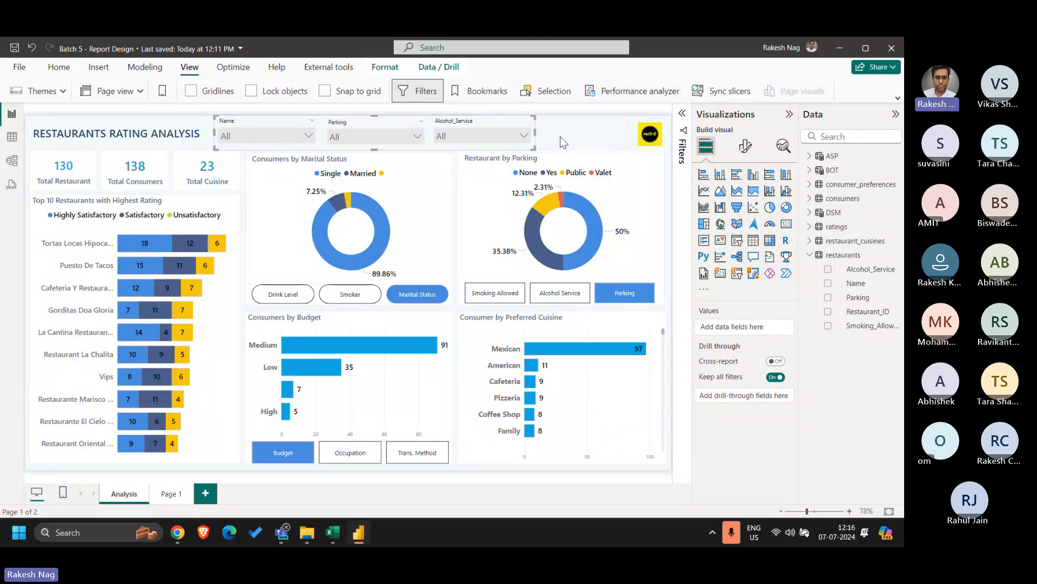
click(562, 137)
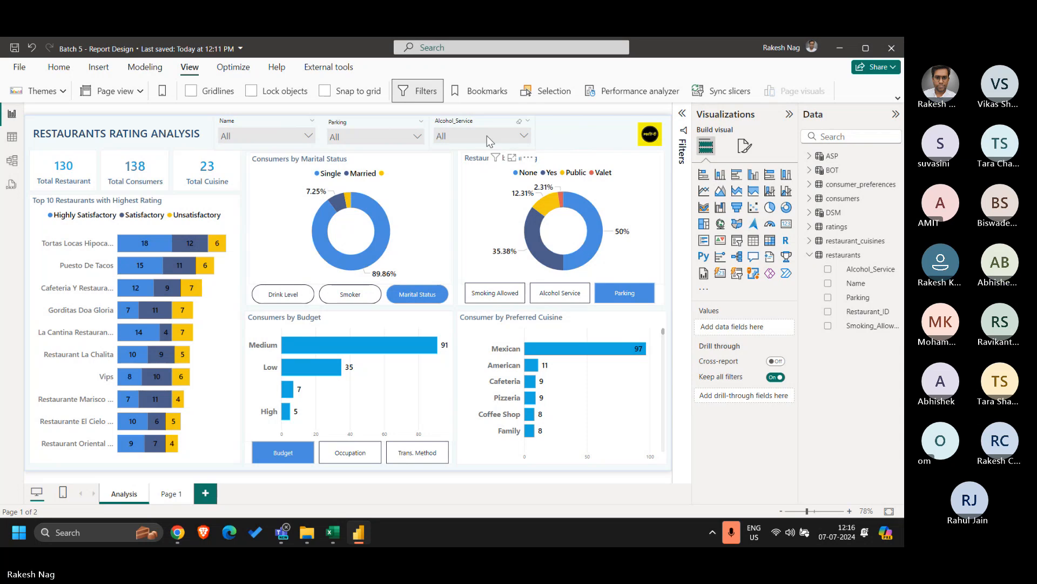
click(487, 135)
click(560, 132)
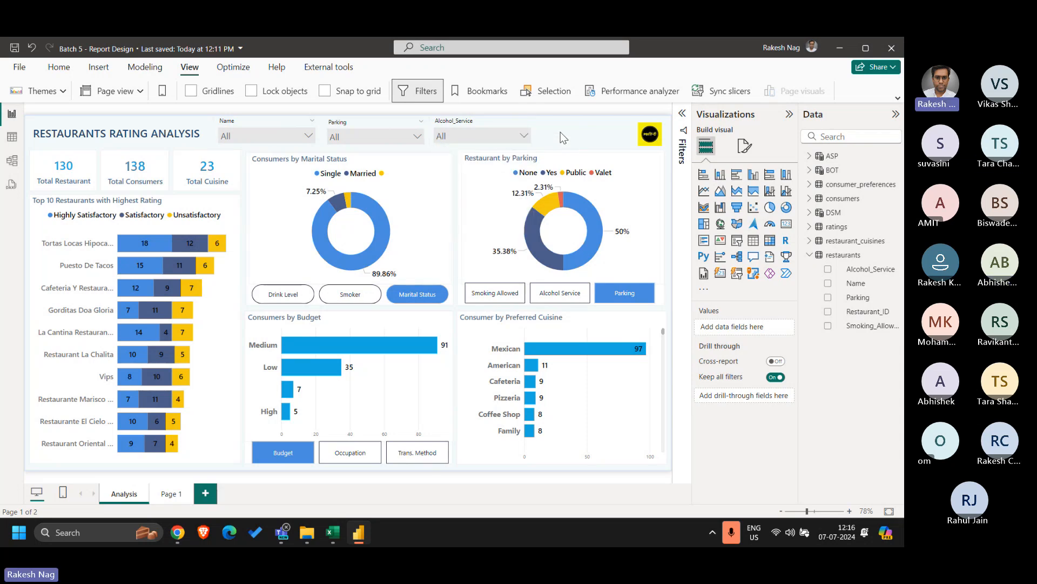
Collapse the Visualizations pane to give the report page more room.
click(790, 114)
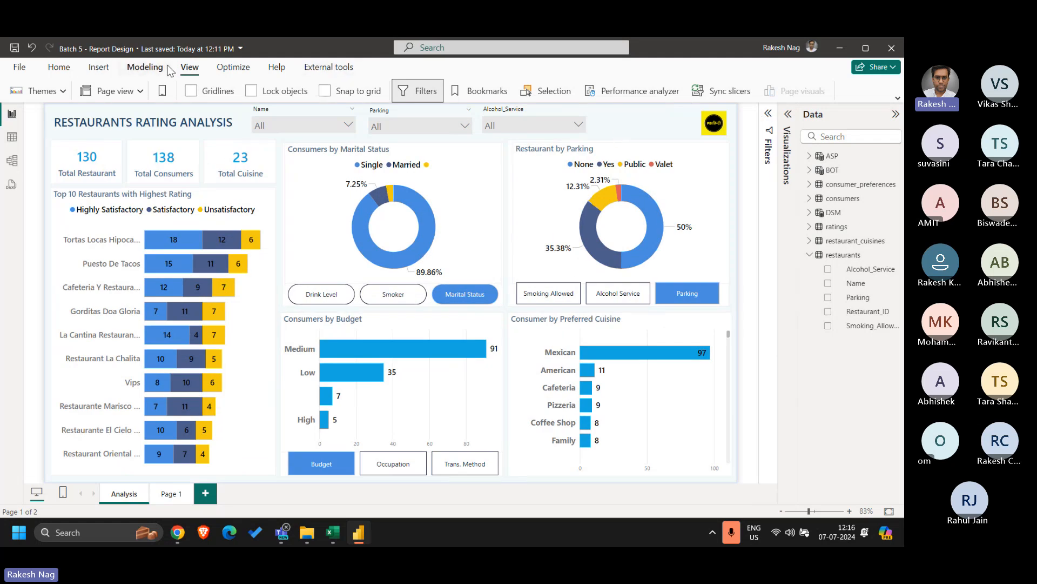
Insert a Back button and place it between the Alcohol_Service slicer and the logo in the page header.
click(99, 67)
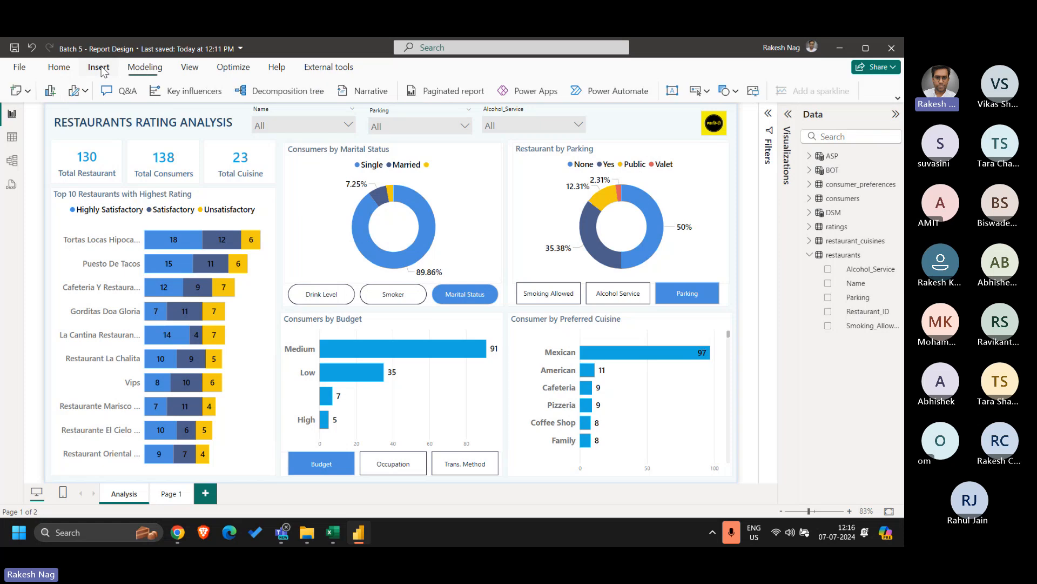
click(706, 122)
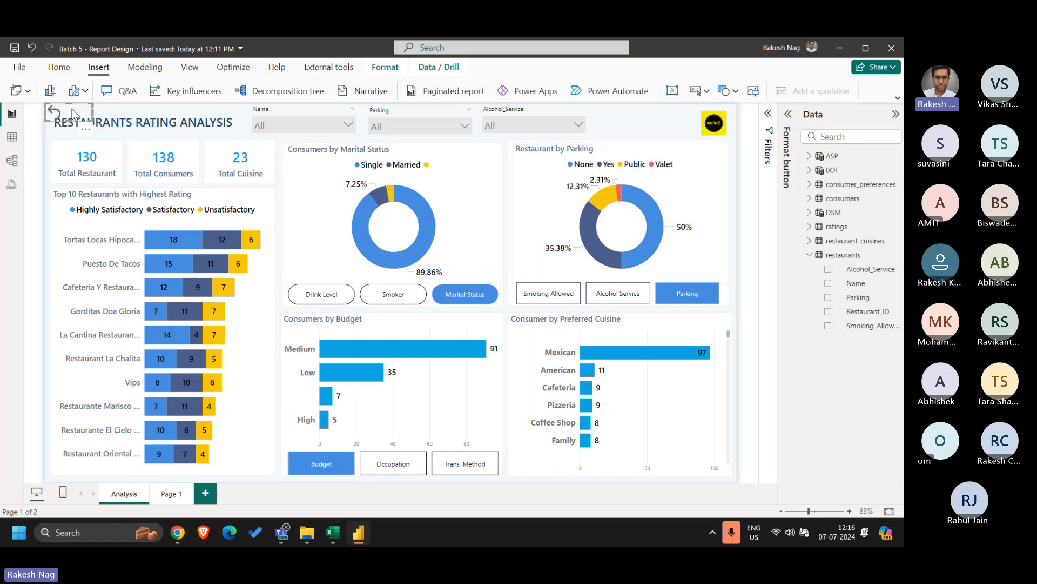
drag(74, 114, 649, 123)
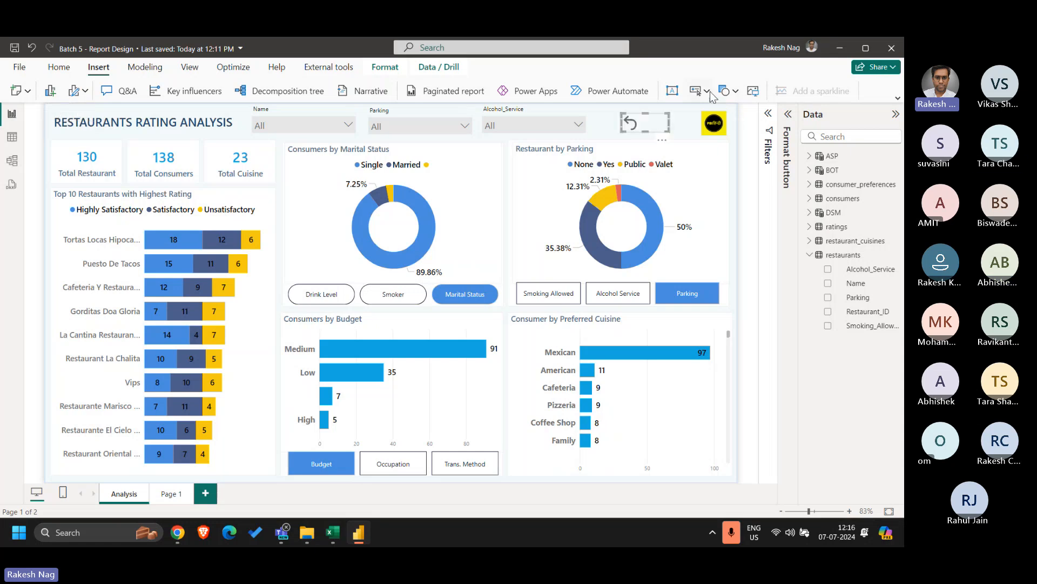
Open the new button's formatting options and turn off its icon in the default state's style.
click(864, 112)
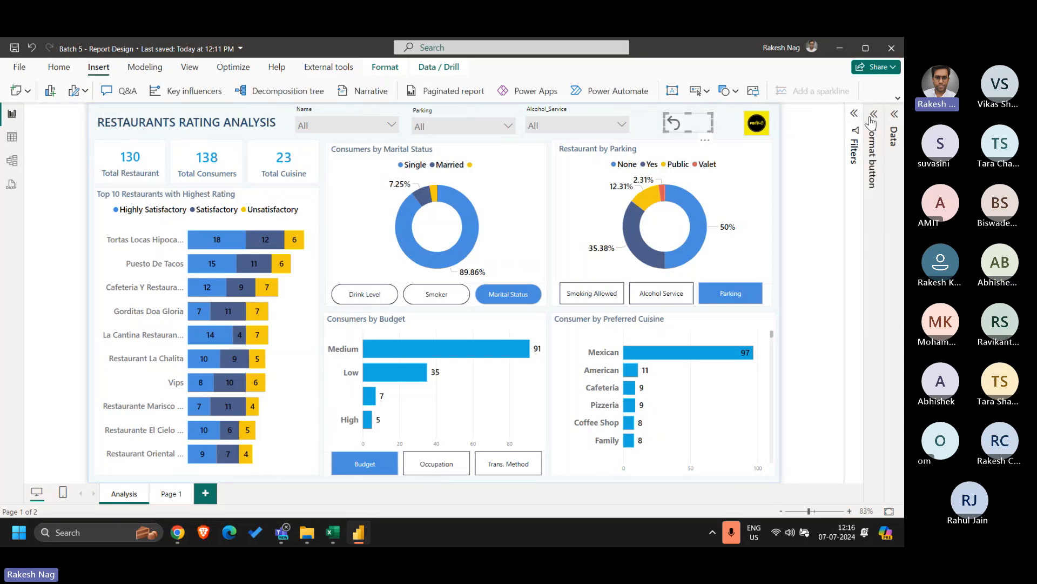
click(871, 118)
click(801, 197)
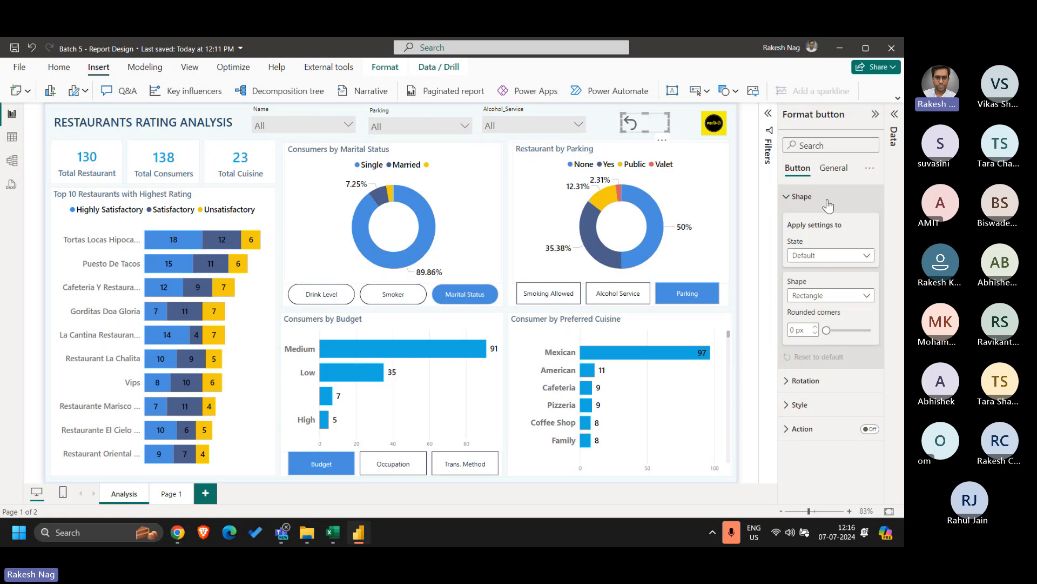
click(800, 203)
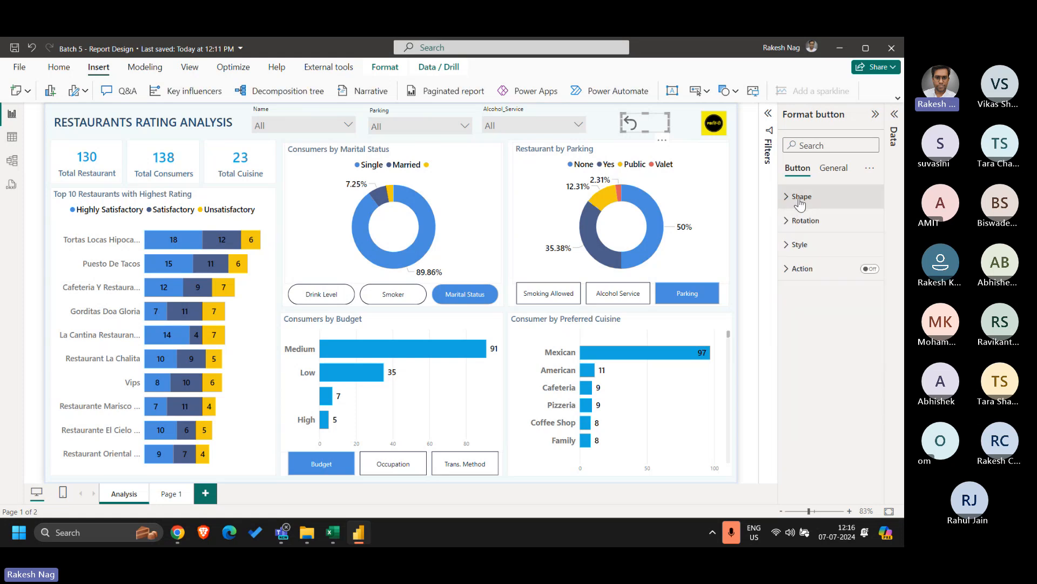
click(808, 243)
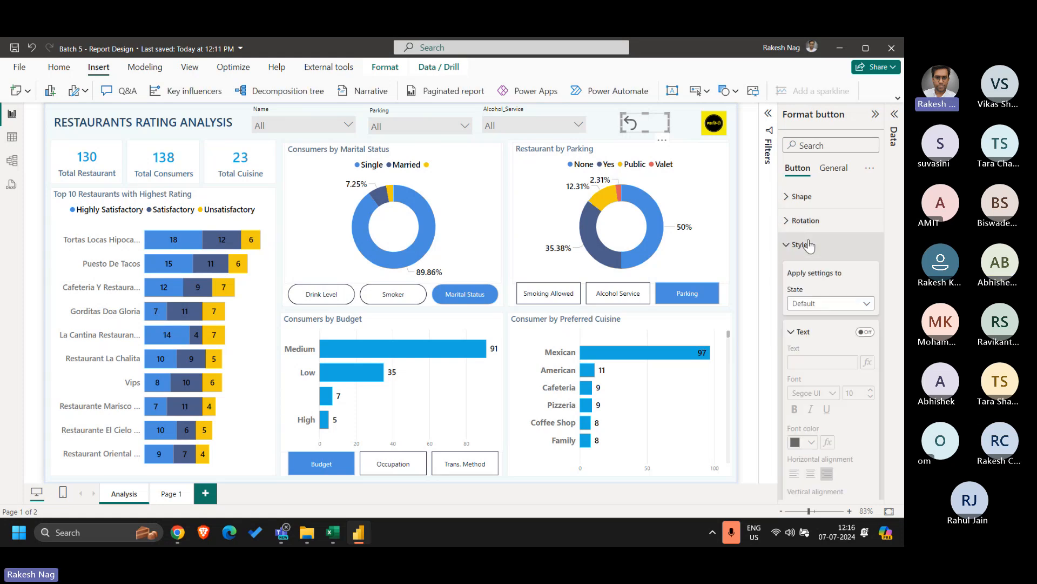
click(810, 333)
click(865, 360)
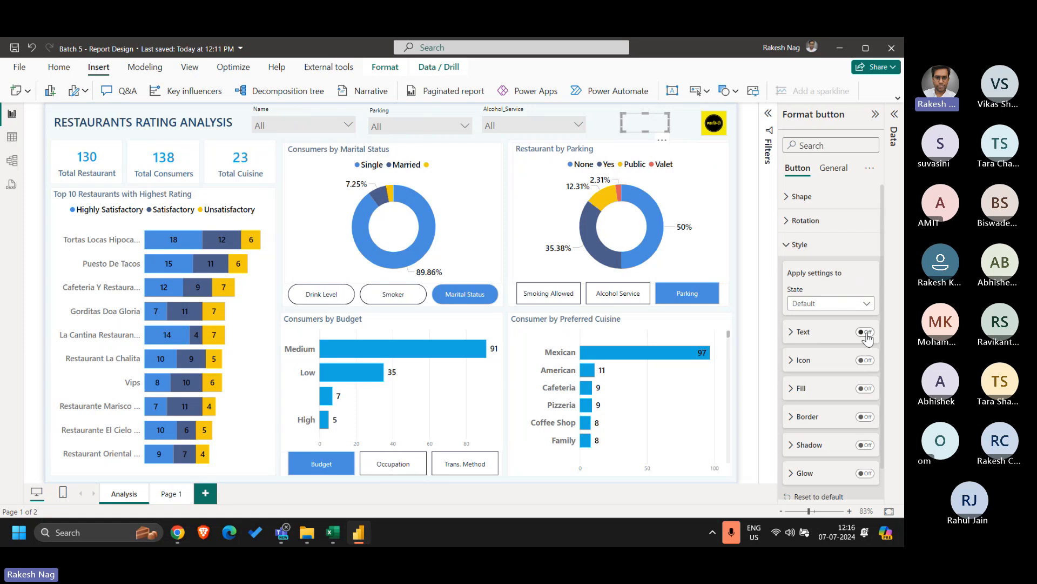
Turn on the button's text and set it to "Clear Slicers".
click(865, 332)
click(805, 332)
click(825, 366)
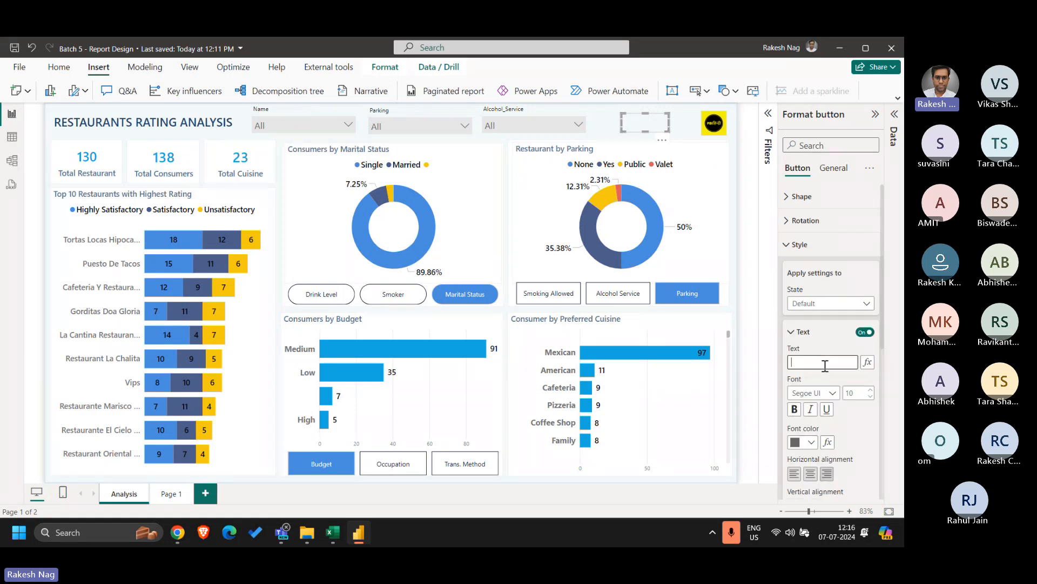
text(Clear Slicers)
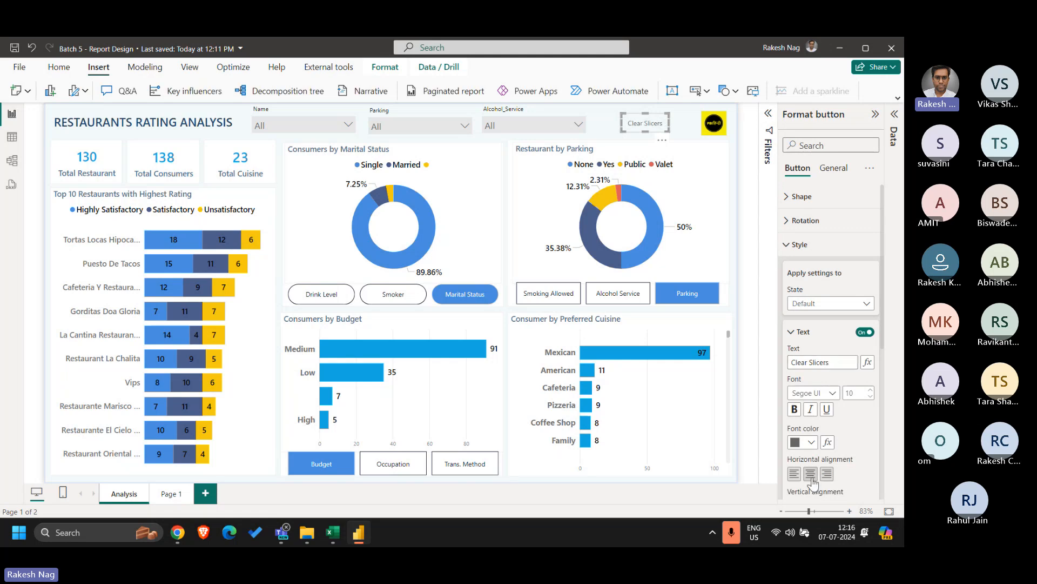
Set the button text's color to black and its font to a heavier Segoe UI variant, slightly enlarged.
click(806, 441)
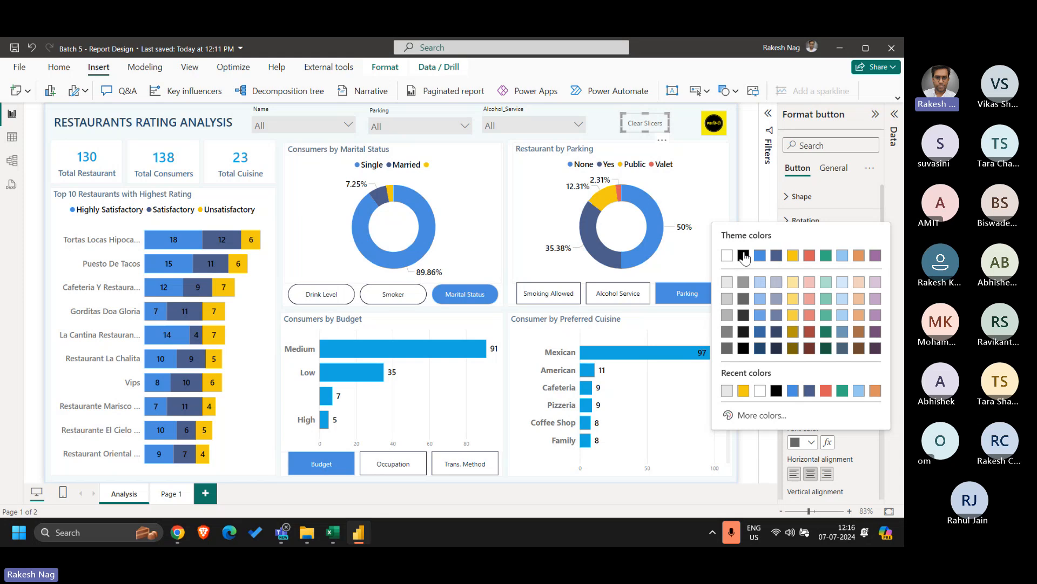
click(744, 256)
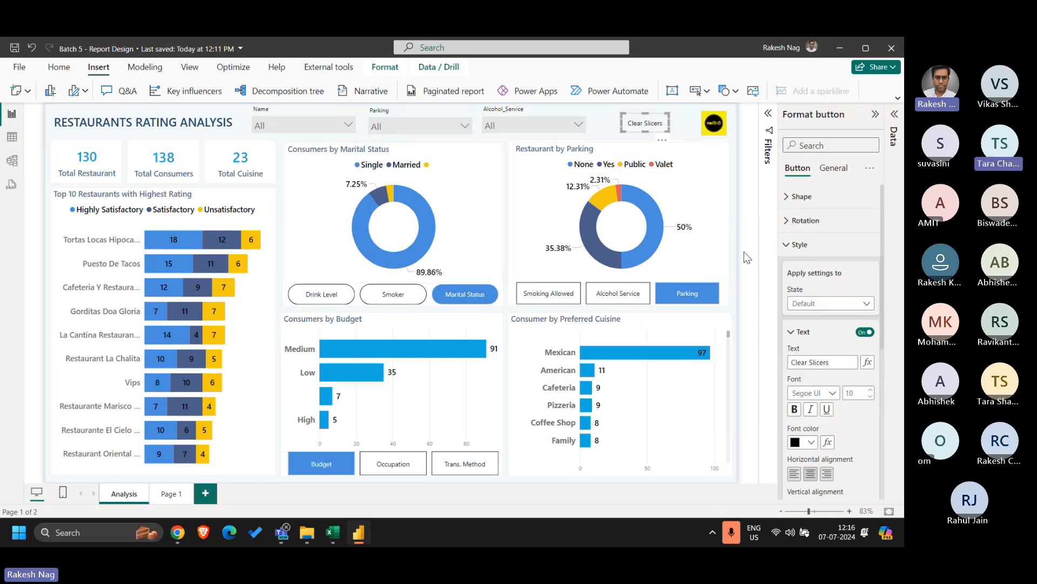
click(824, 398)
click(818, 319)
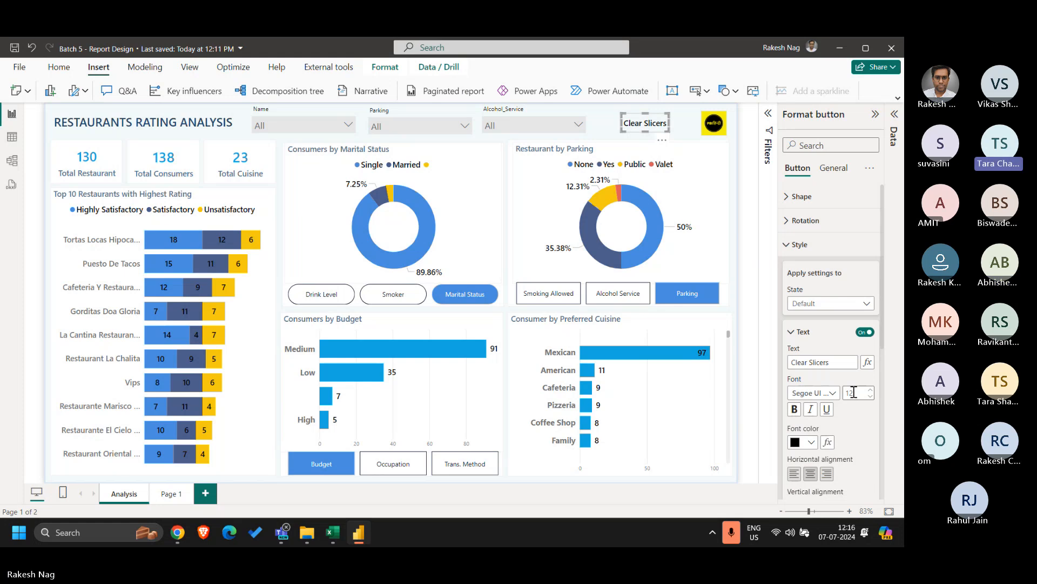
Turn on the Clear Slicers button's border, deselect the button and collapse the Visualizations pane.
click(805, 333)
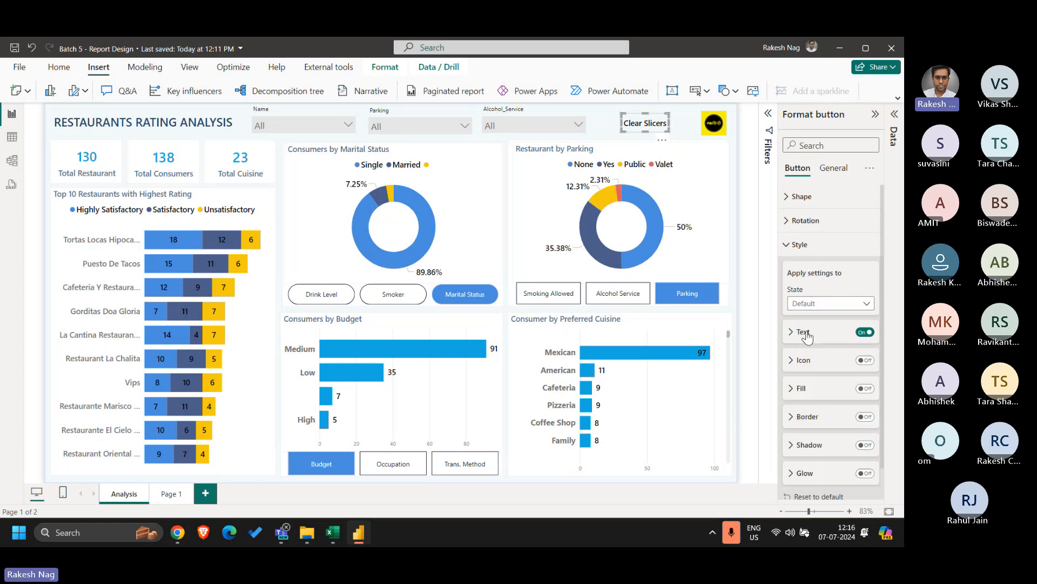
click(864, 417)
click(601, 125)
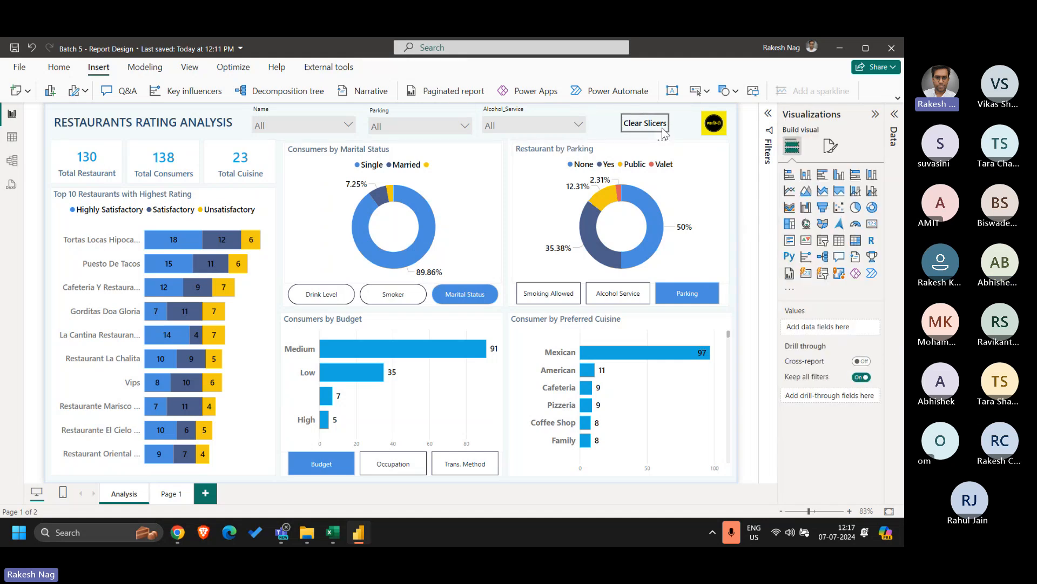
click(846, 120)
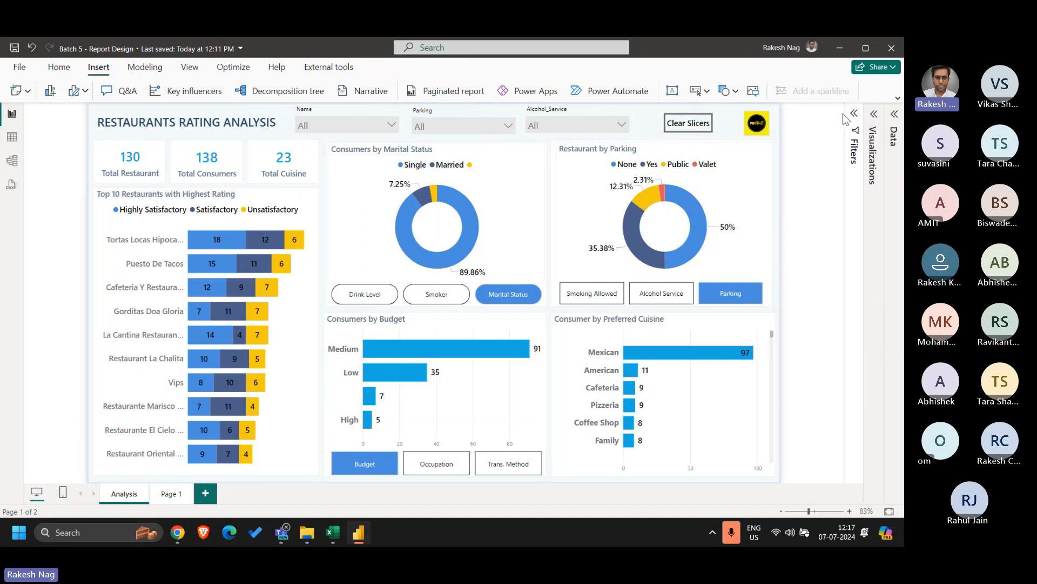
Show the report's bookmarks and add a new one capturing the page with all slicers unfiltered.
click(196, 73)
click(481, 91)
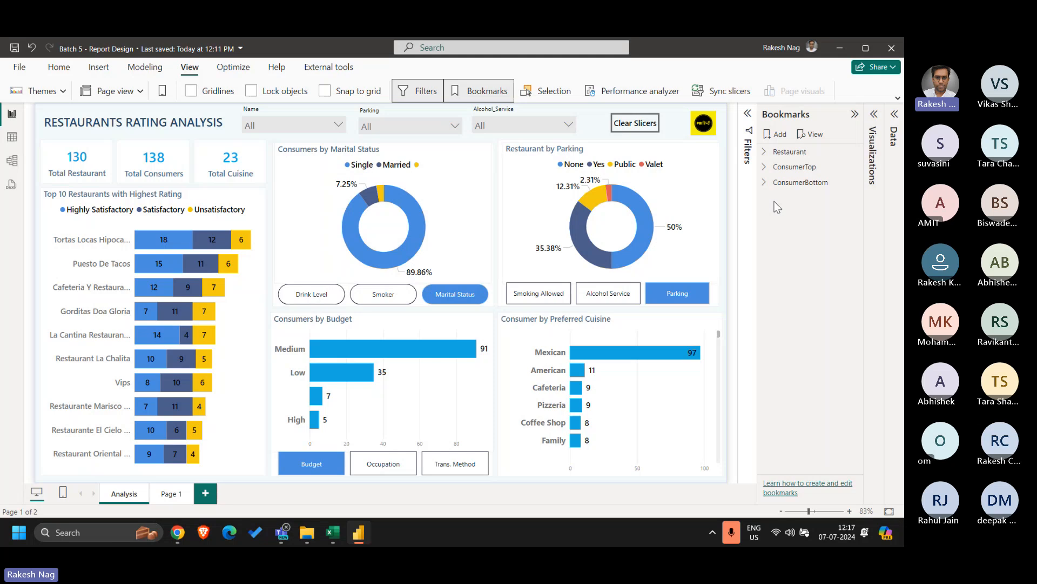
click(783, 139)
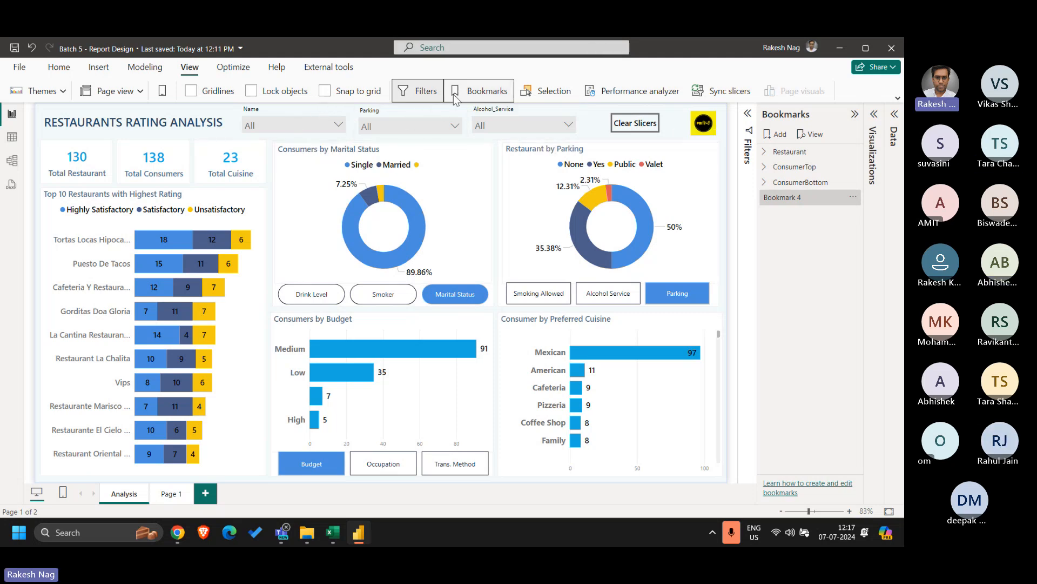
Move the header slicers' group to the front of the layer order and rename it SlicerGrp.
click(545, 91)
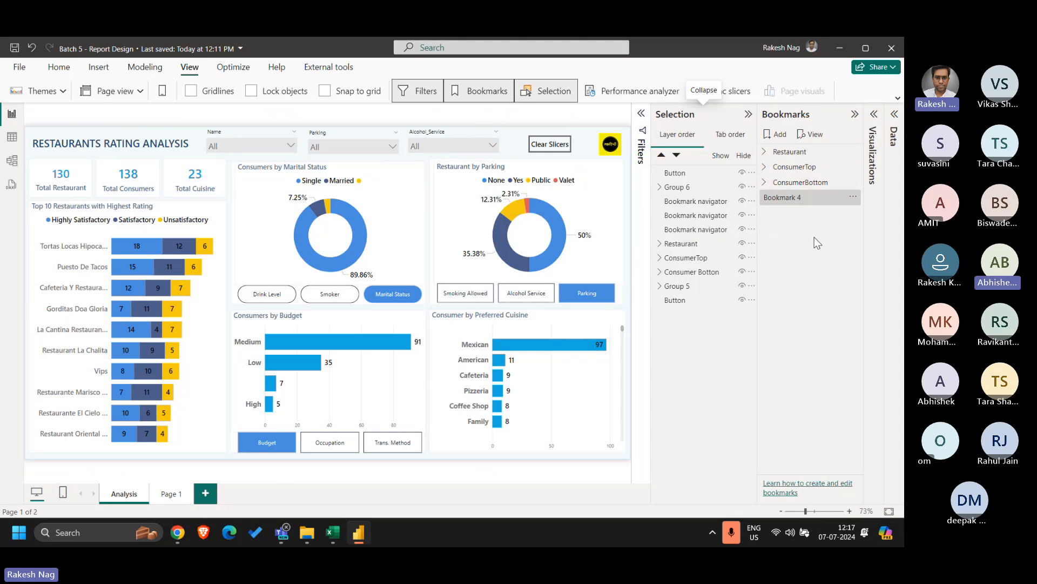
click(432, 131)
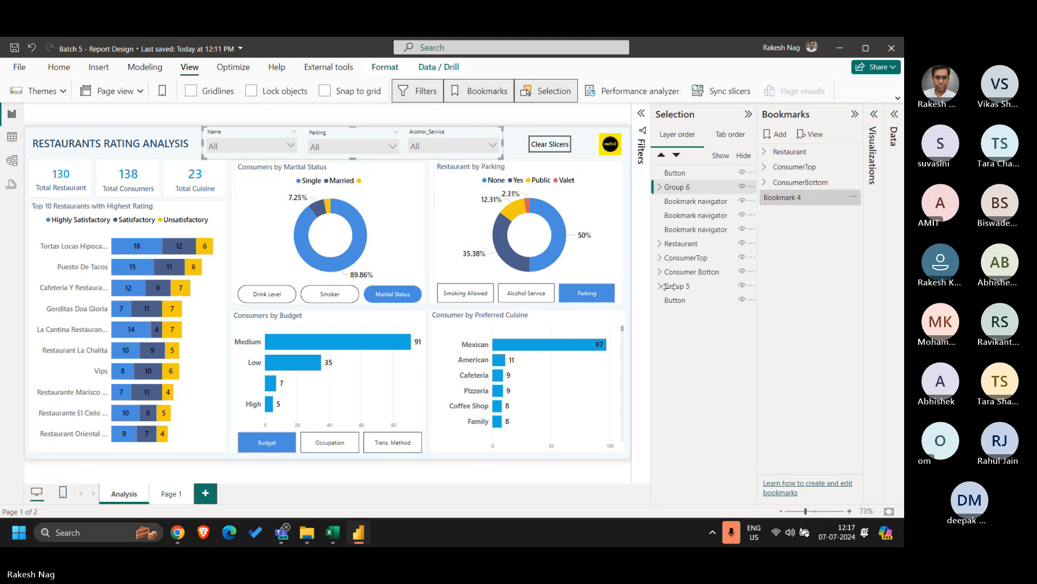
click(660, 187)
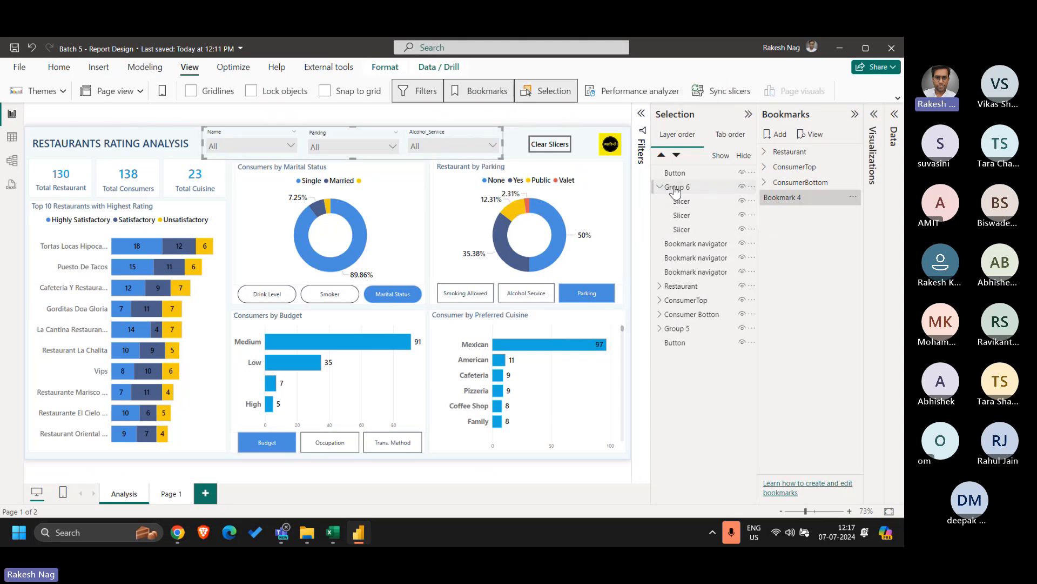
drag(679, 192, 680, 173)
double_click(679, 172)
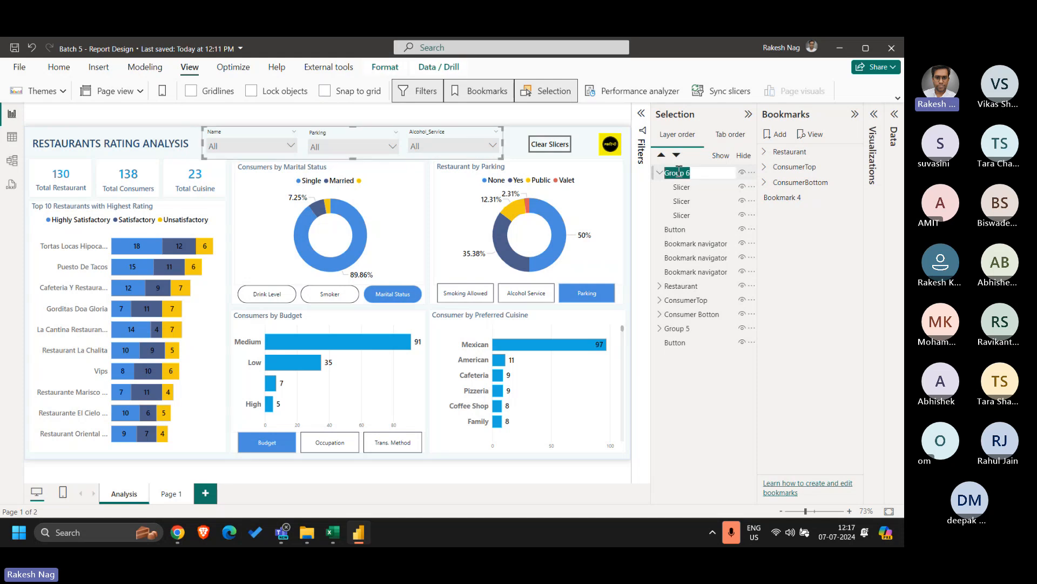
text(SlicerGrp)
key(Return)
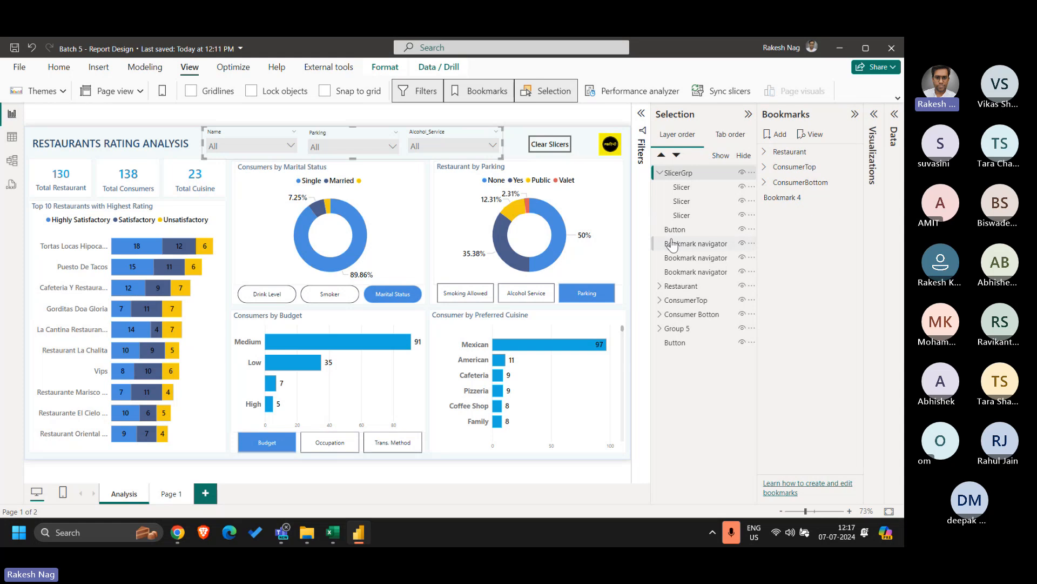
Rename the new bookmark as Clear Slicers.
double_click(811, 197)
text(C)
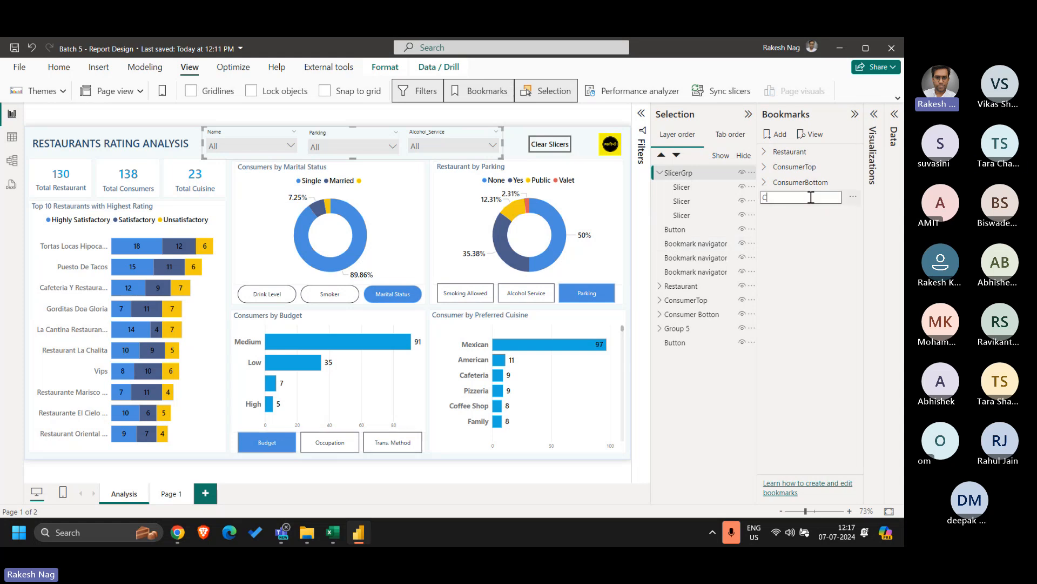
text(lear Slicers)
key(Return)
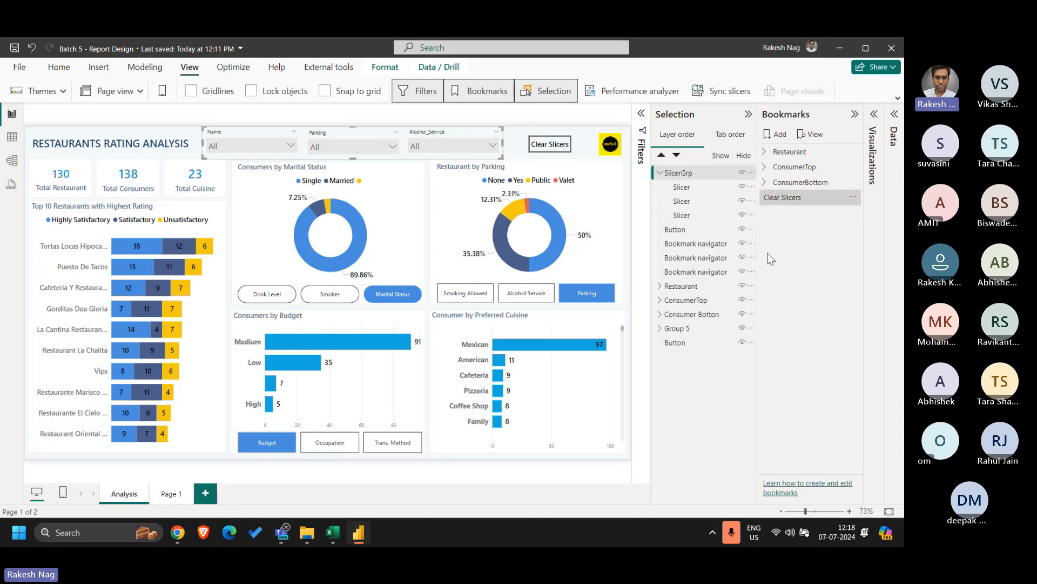
Limit the Clear Slicers bookmark to selected visuals and update it with the slicer group selected.
right_click(809, 198)
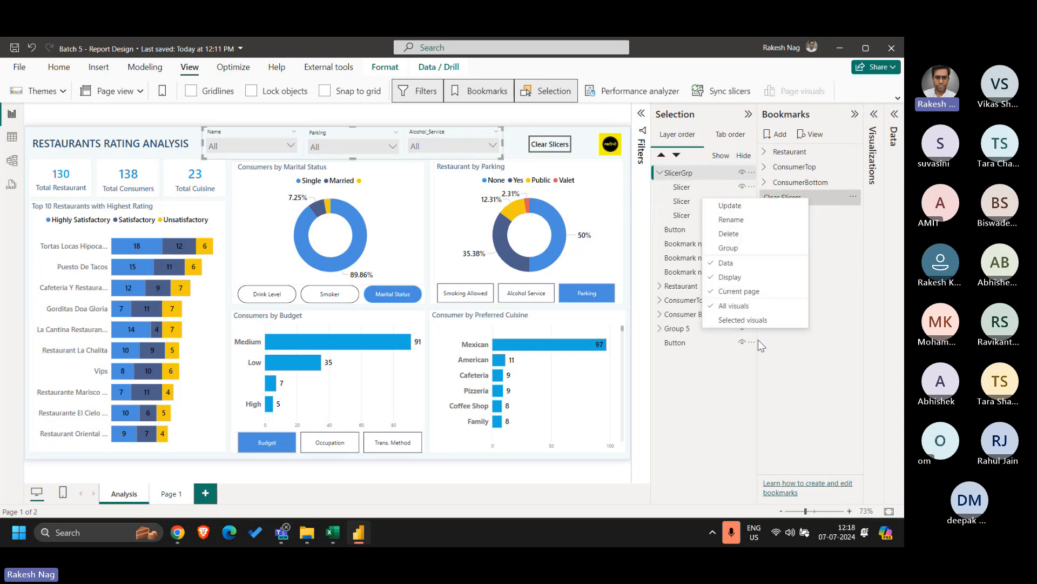
click(755, 323)
right_click(798, 198)
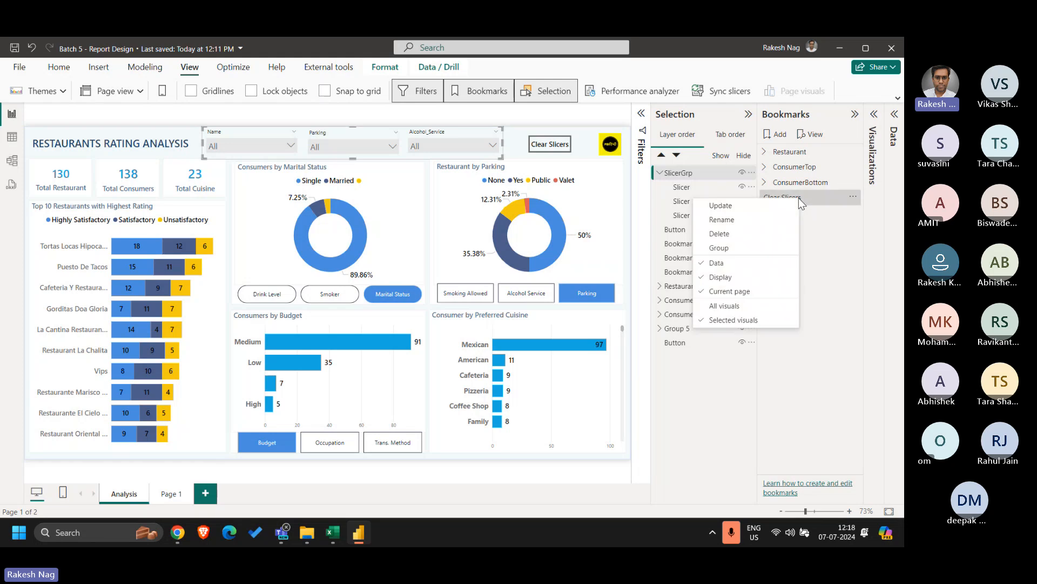
click(773, 207)
right_click(809, 196)
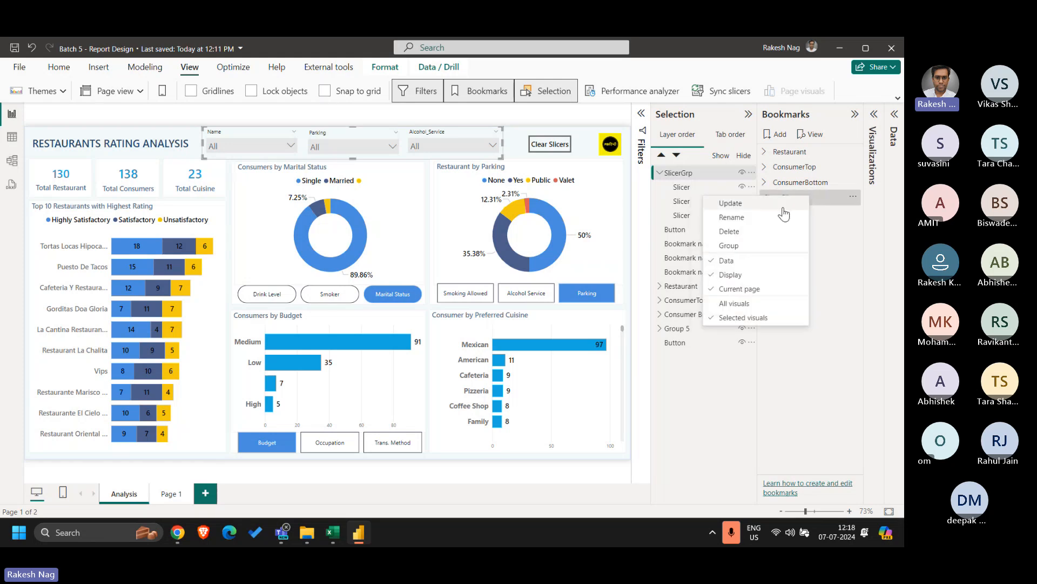
click(782, 208)
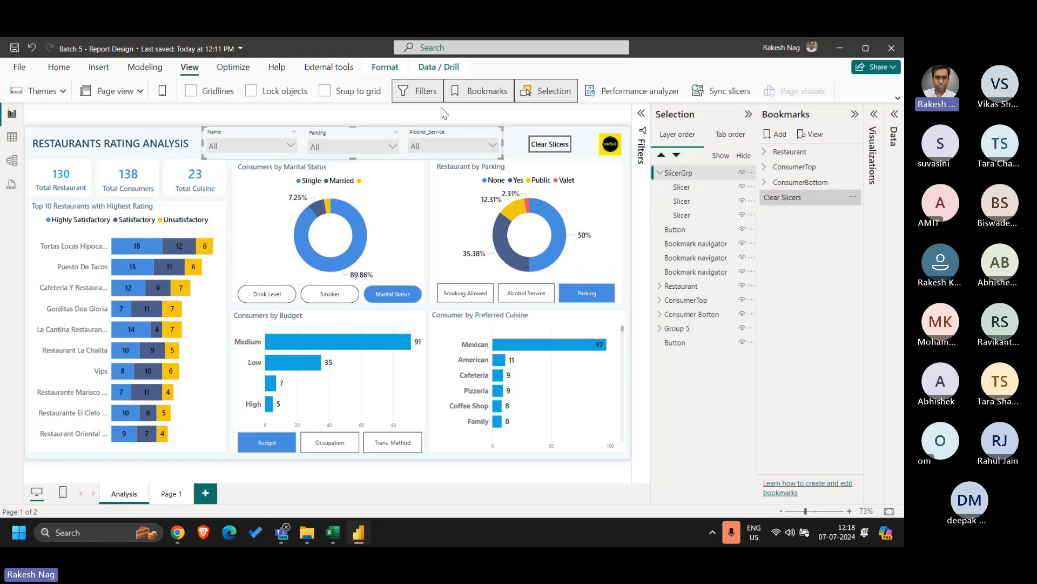
Filter the Name slicer to Cabana Huasteca and Cafe Ambar, and check the options of the Parking and Alcohol_Service slicers.
click(268, 143)
click(241, 217)
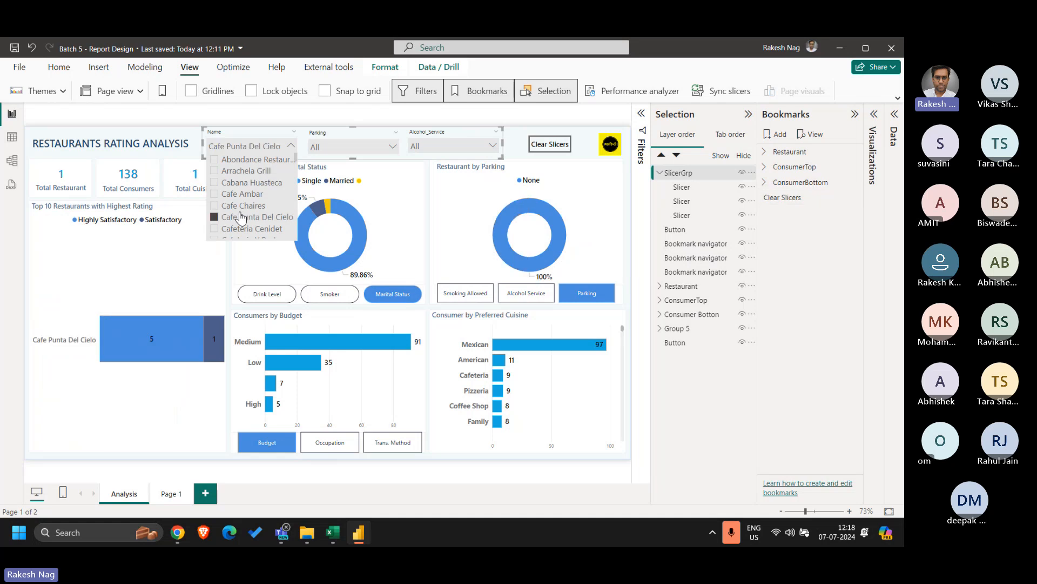
click(243, 183)
ctrl+click(250, 195)
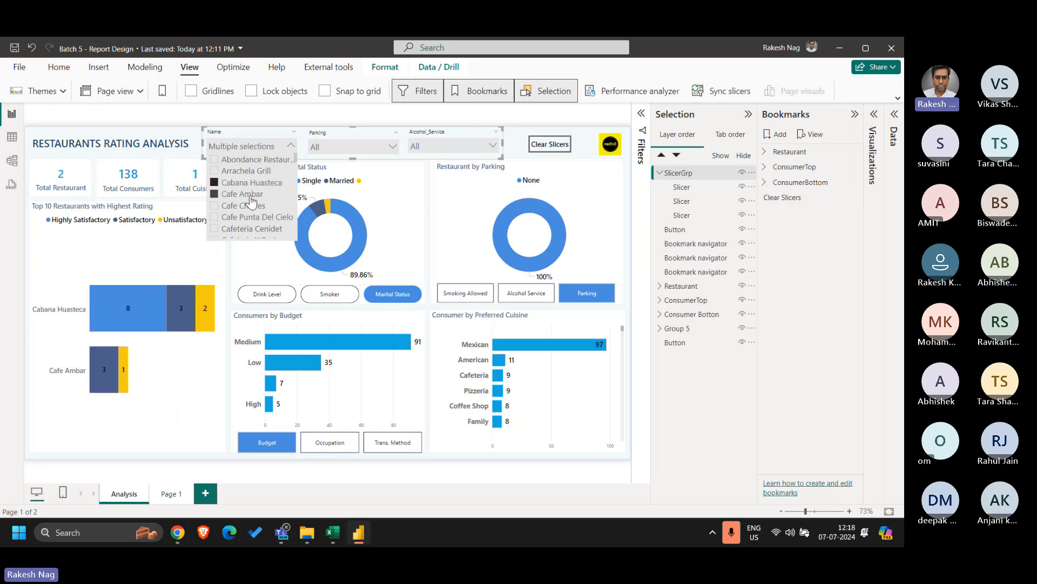
click(352, 146)
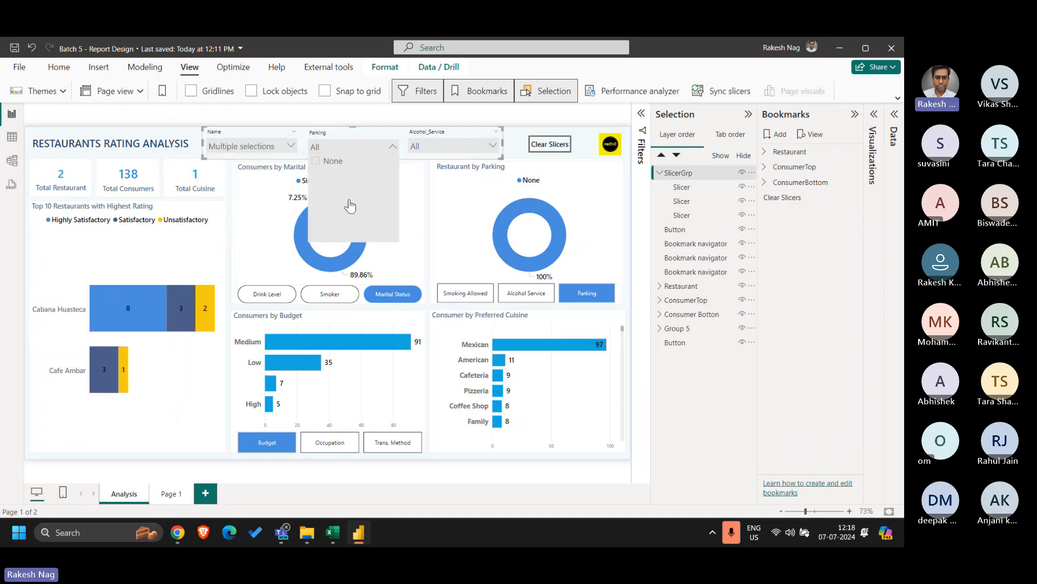
click(459, 149)
click(550, 114)
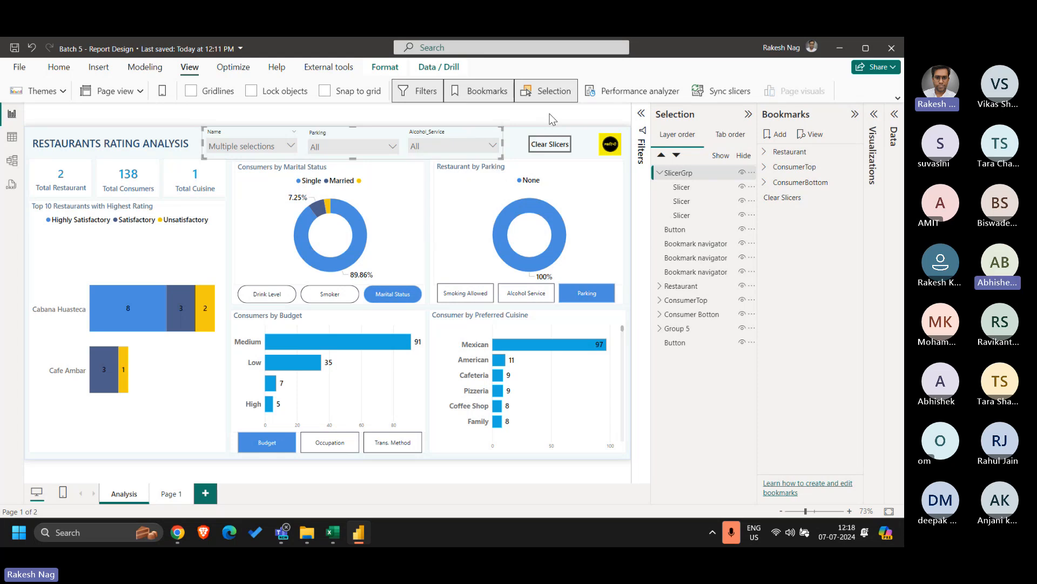
Set the Clear Slicers button's action type to Bookmark and target the Clear Slicers bookmark.
click(557, 149)
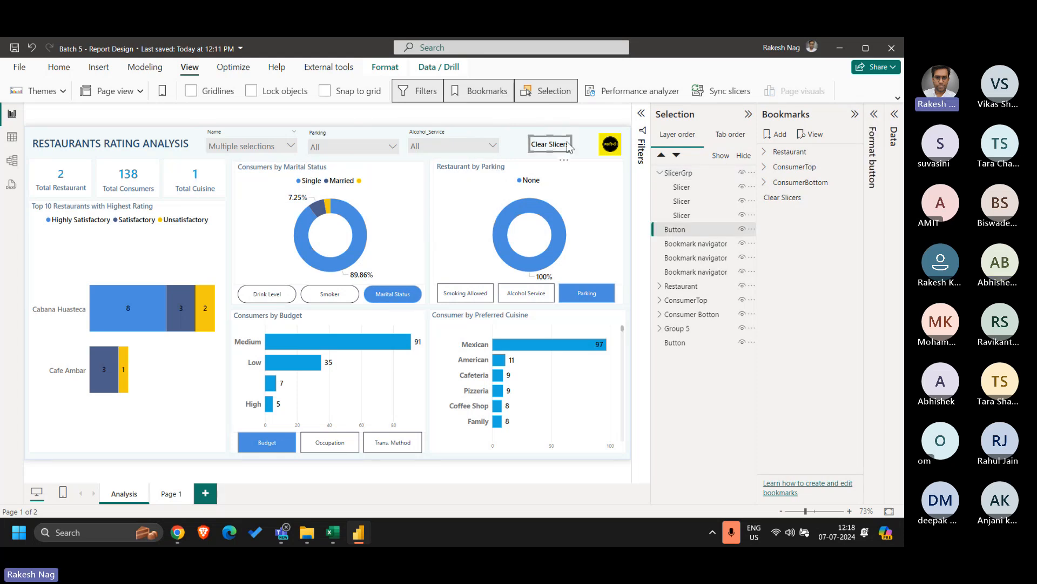
click(874, 114)
click(848, 274)
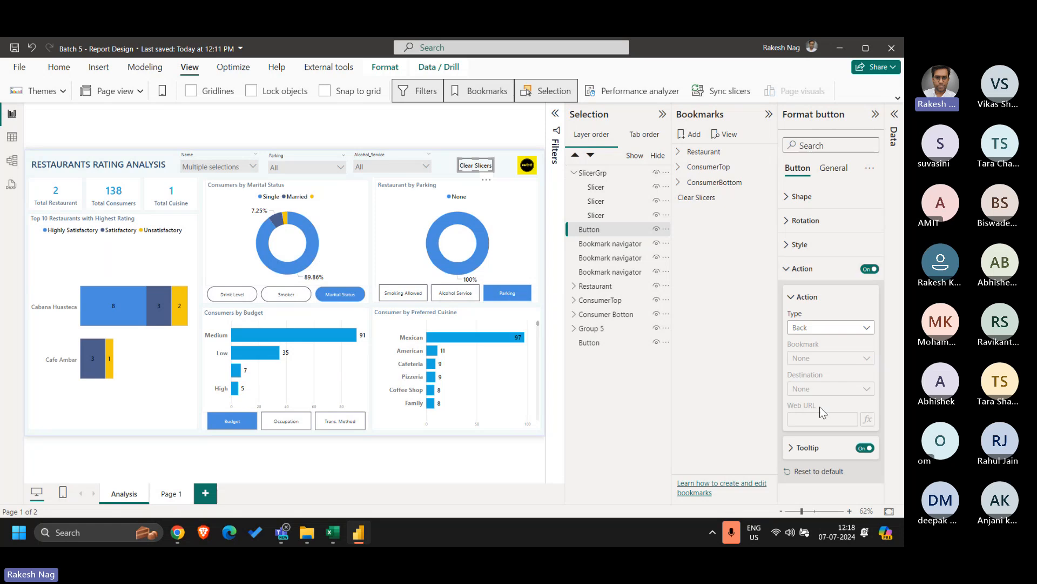
click(816, 329)
click(824, 359)
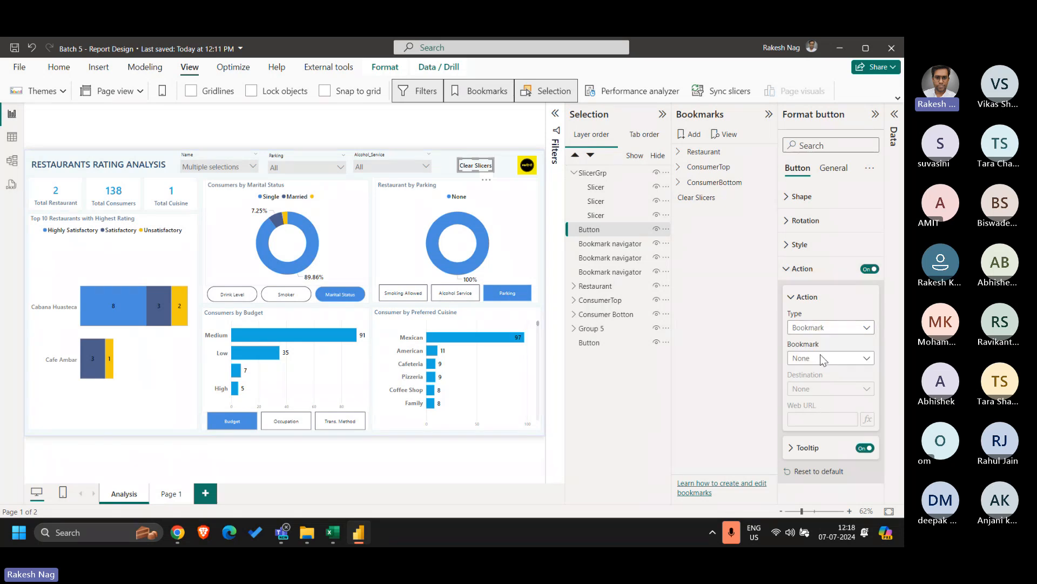
click(823, 358)
click(816, 348)
click(875, 114)
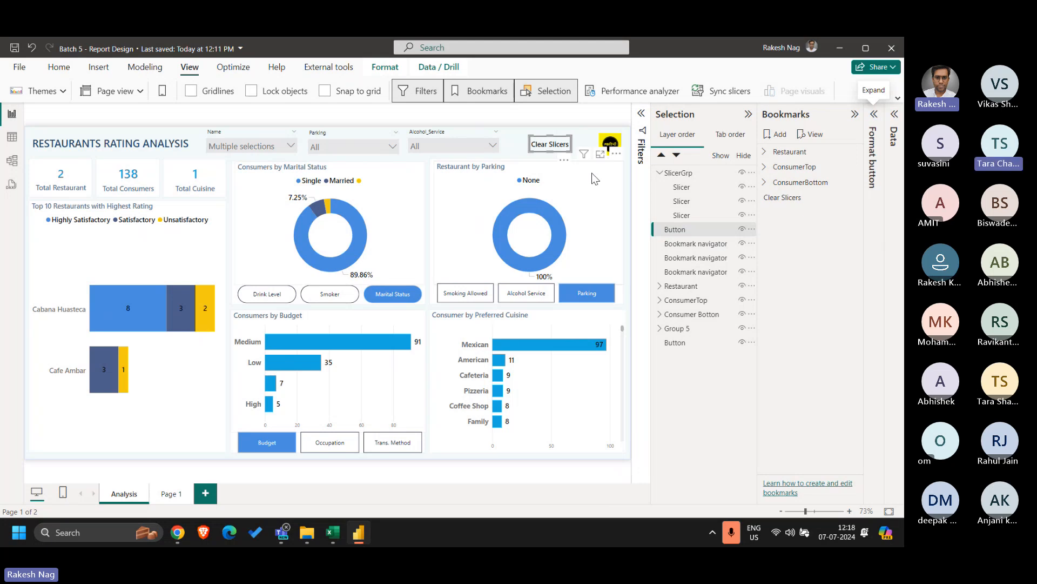
Test the Clear Slicers button by resetting the slicers, filtering Alcohol_Service to Wine & Beer, and resetting again.
click(592, 143)
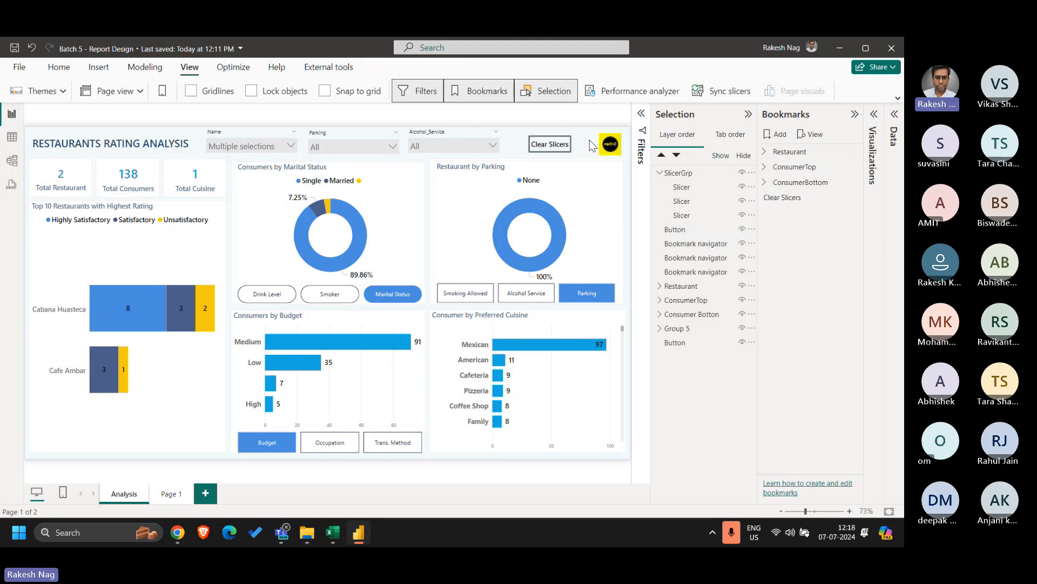
ctrl+click(553, 149)
click(475, 146)
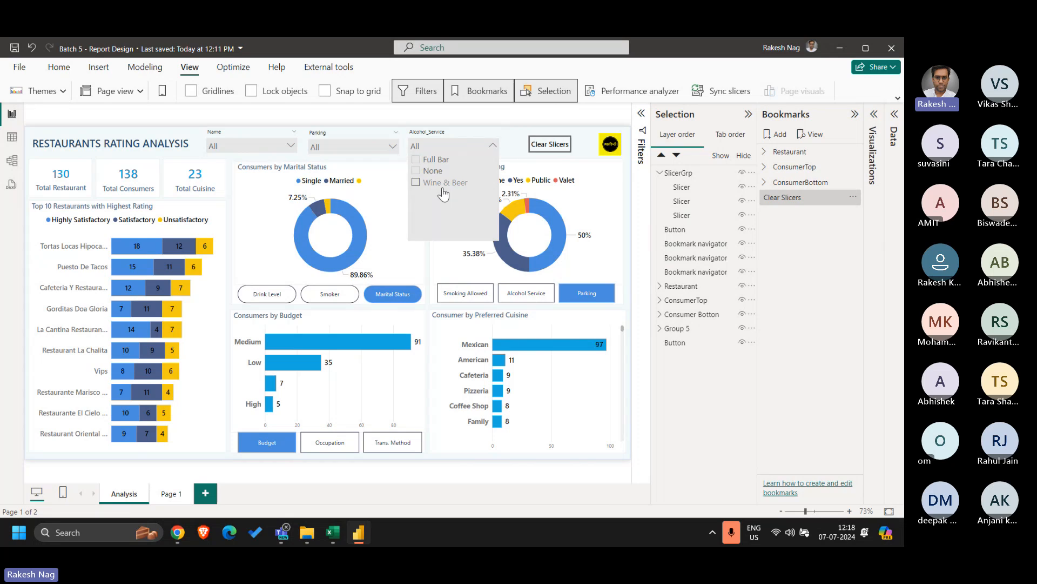
click(439, 185)
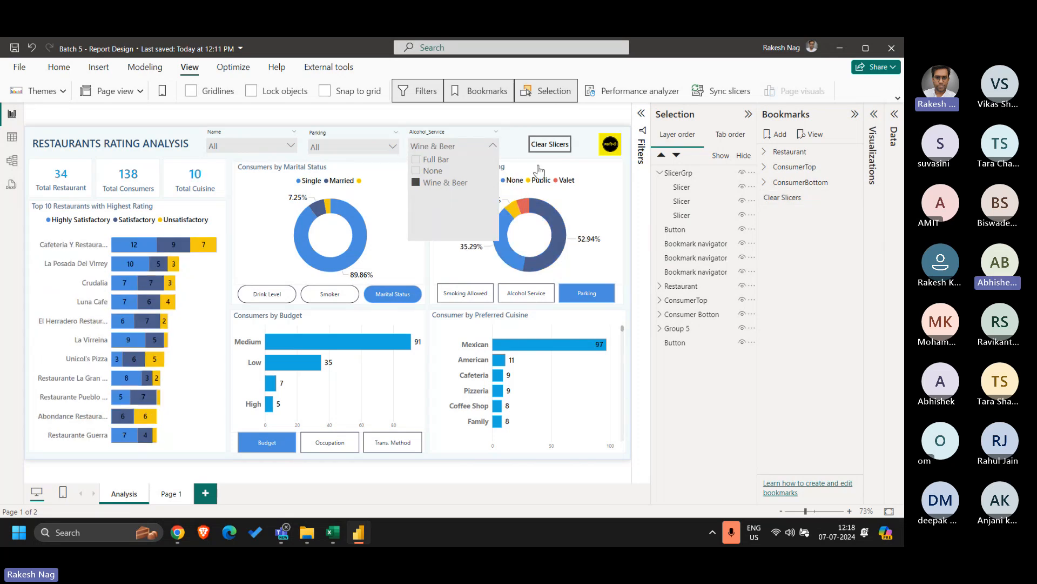
ctrl+click(560, 147)
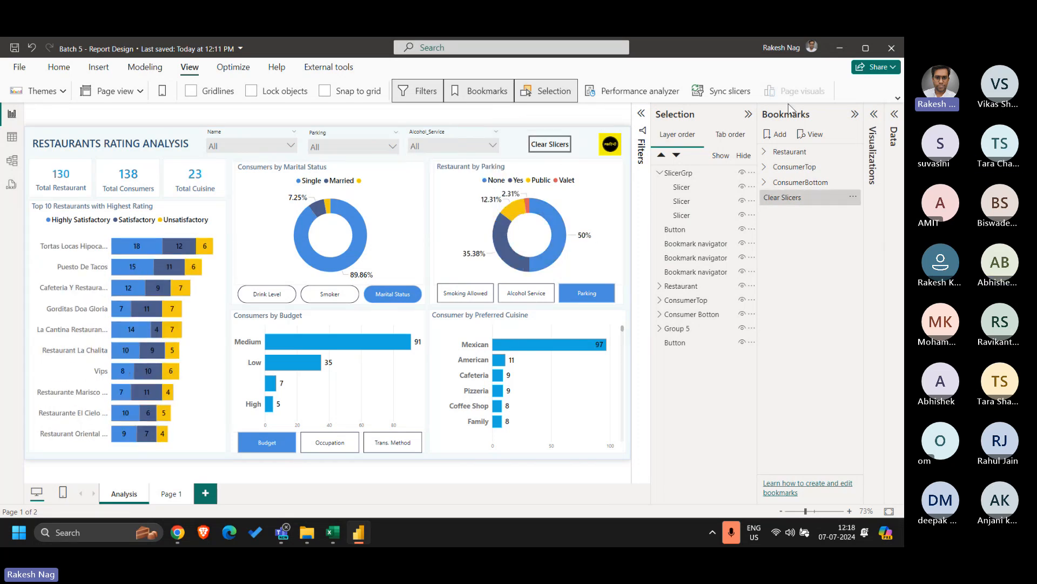
Collapse the Selection and Bookmarks panes and duplicate the Analysis page twice.
click(748, 115)
click(855, 114)
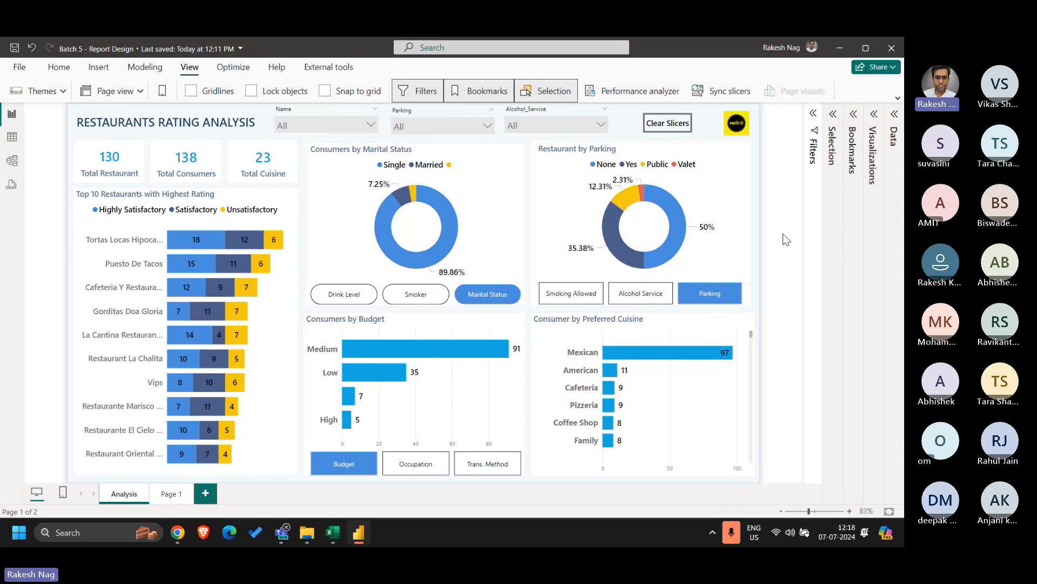
right_click(125, 493)
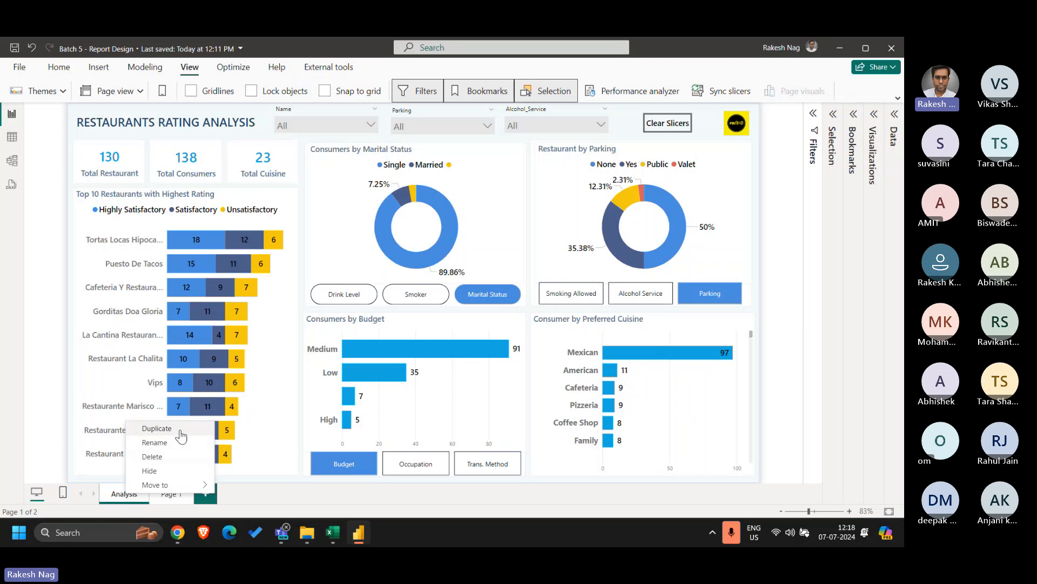
click(159, 426)
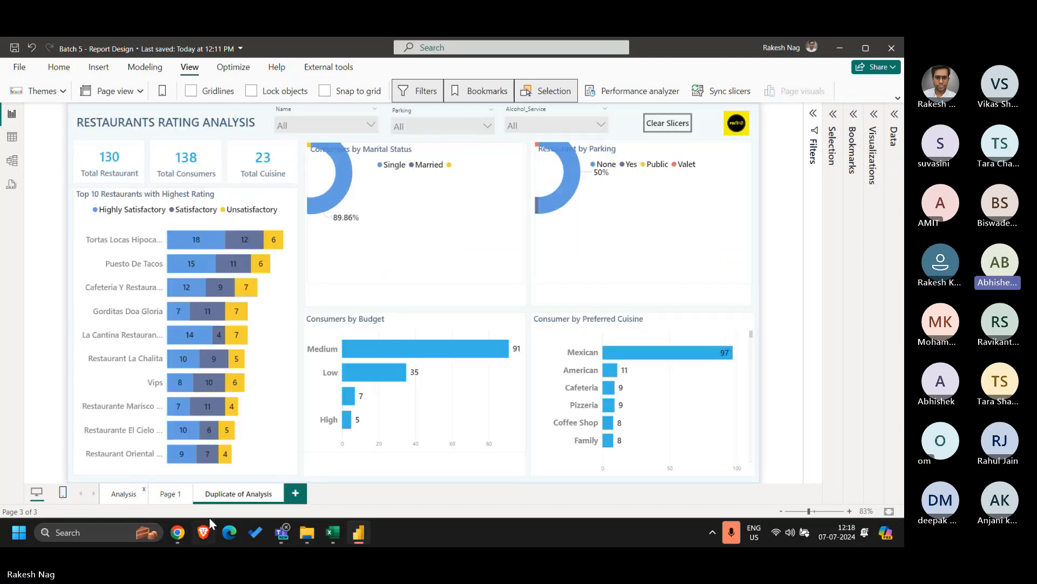
right_click(119, 494)
click(154, 430)
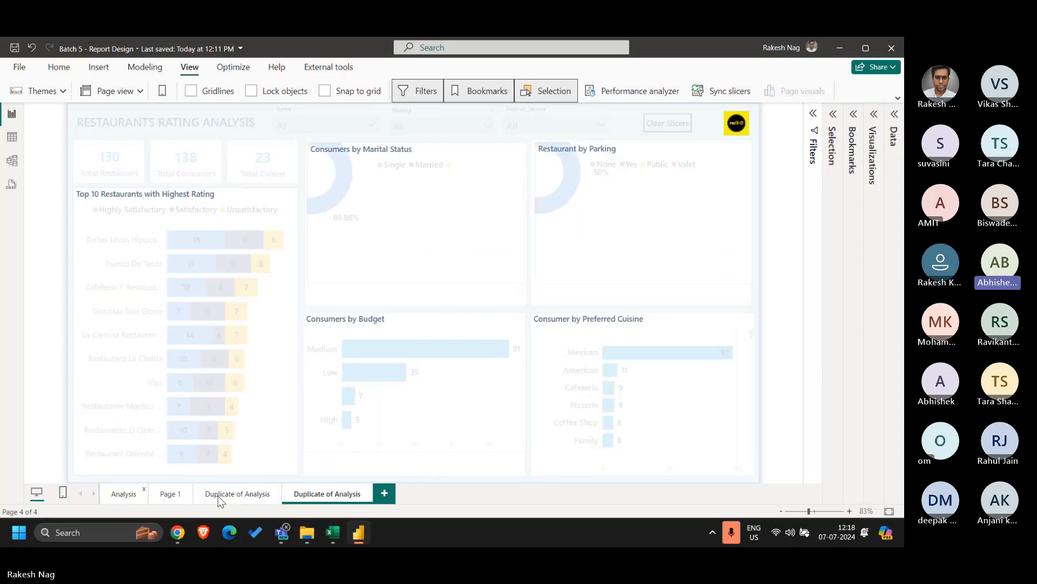
Delete Page 1 from the report and return to the original Analysis page.
click(189, 489)
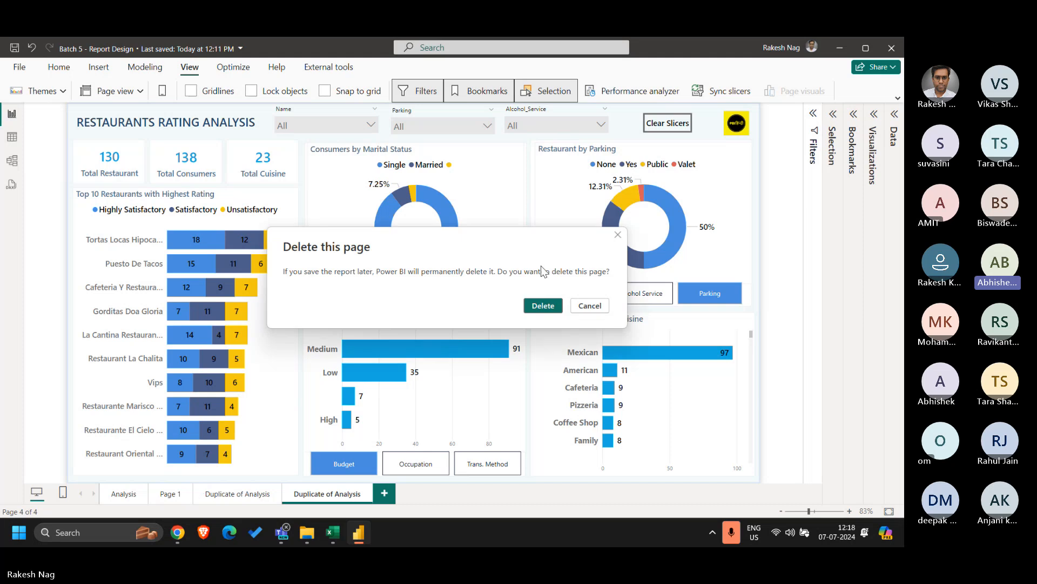
click(542, 306)
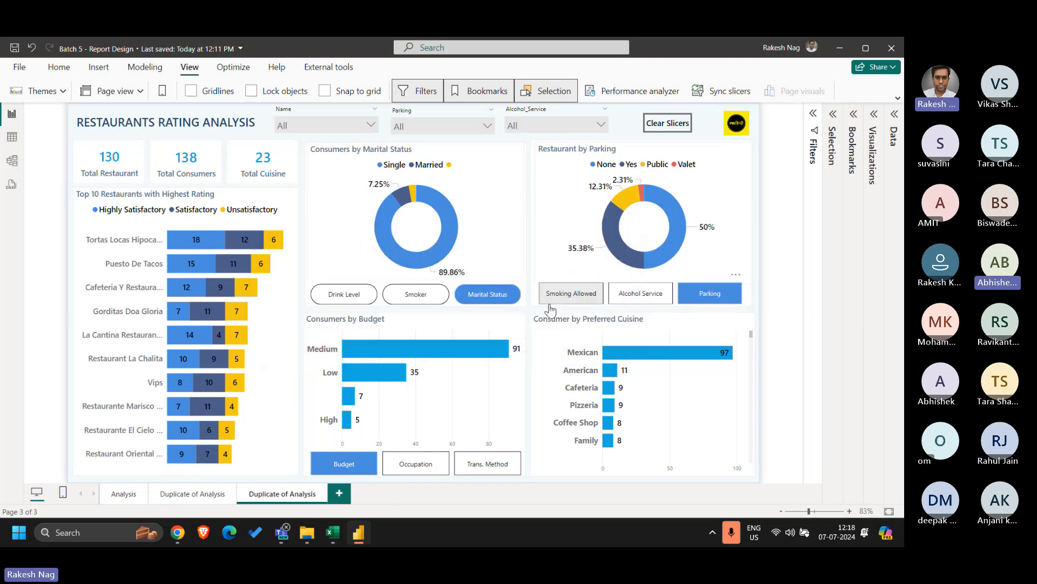
click(183, 494)
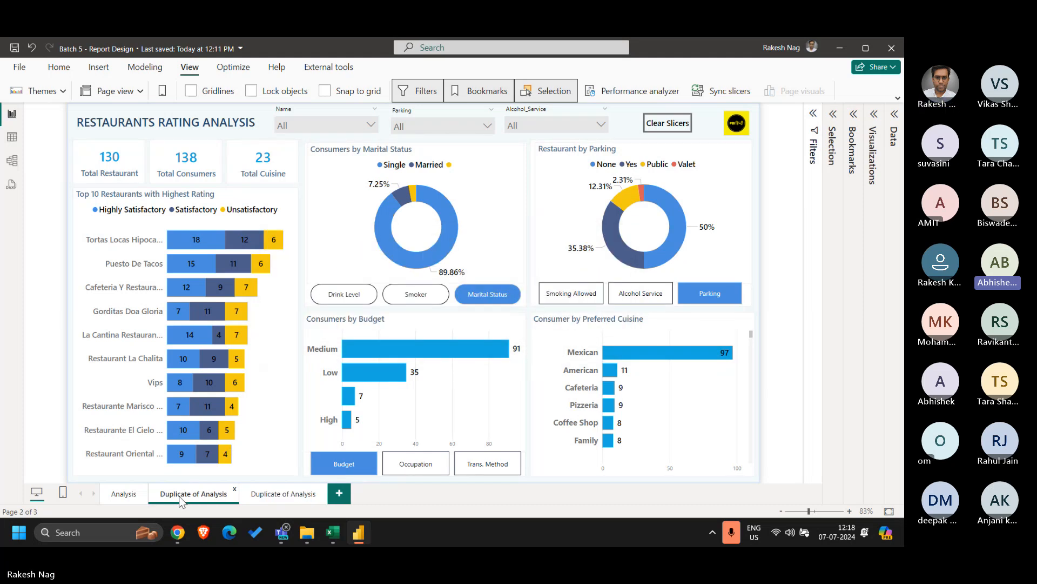
click(136, 498)
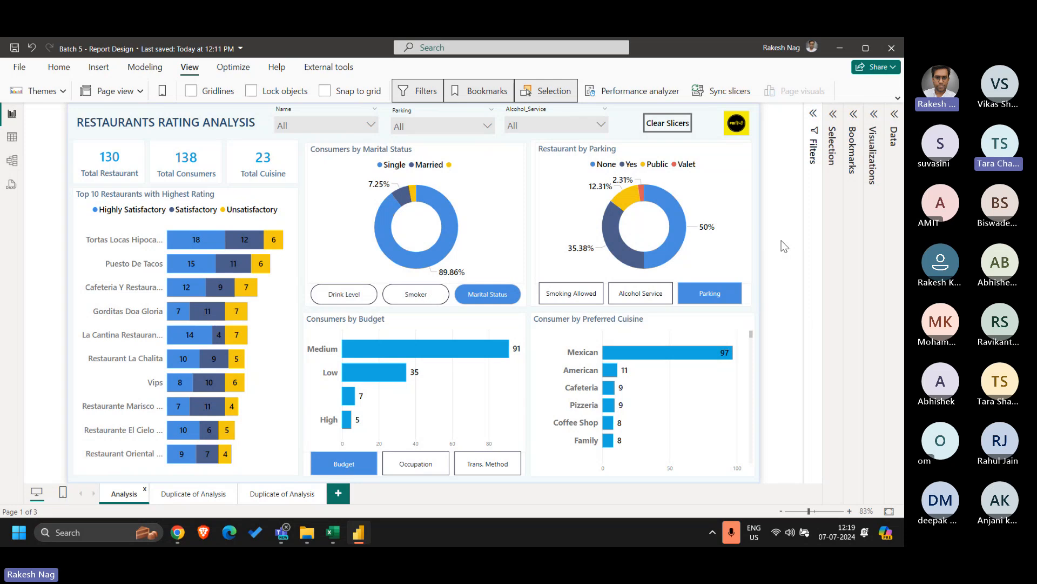
Examine each header slicer on the Analysis page alongside its layer entry and the Clear Slicers bookmark.
click(320, 110)
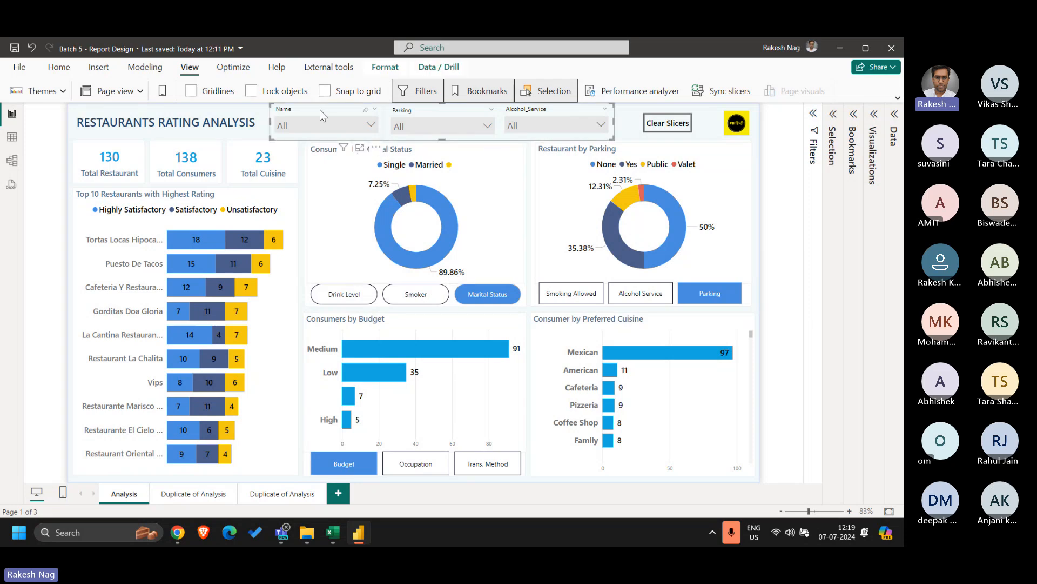
click(460, 111)
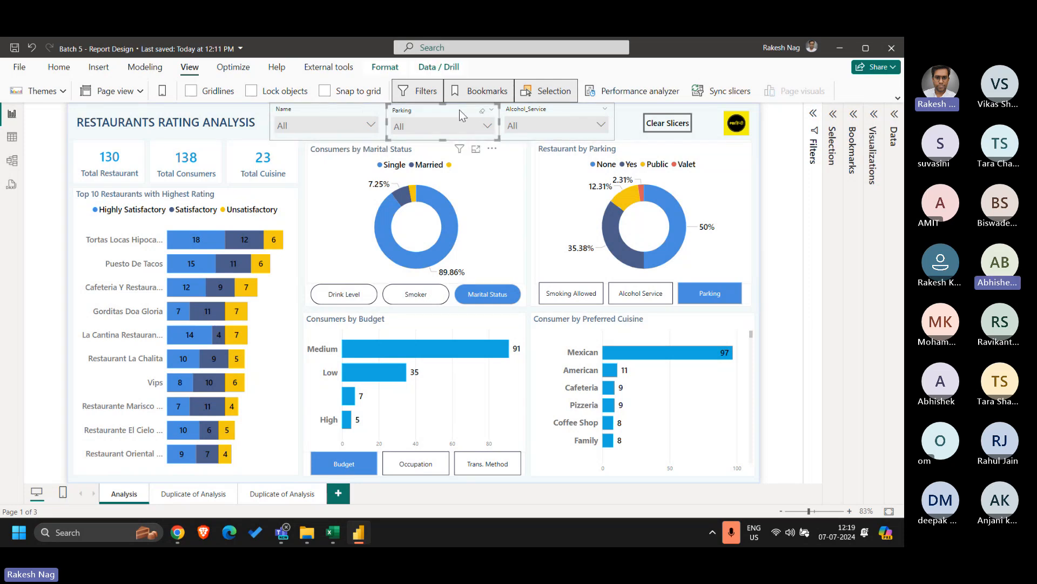
click(534, 113)
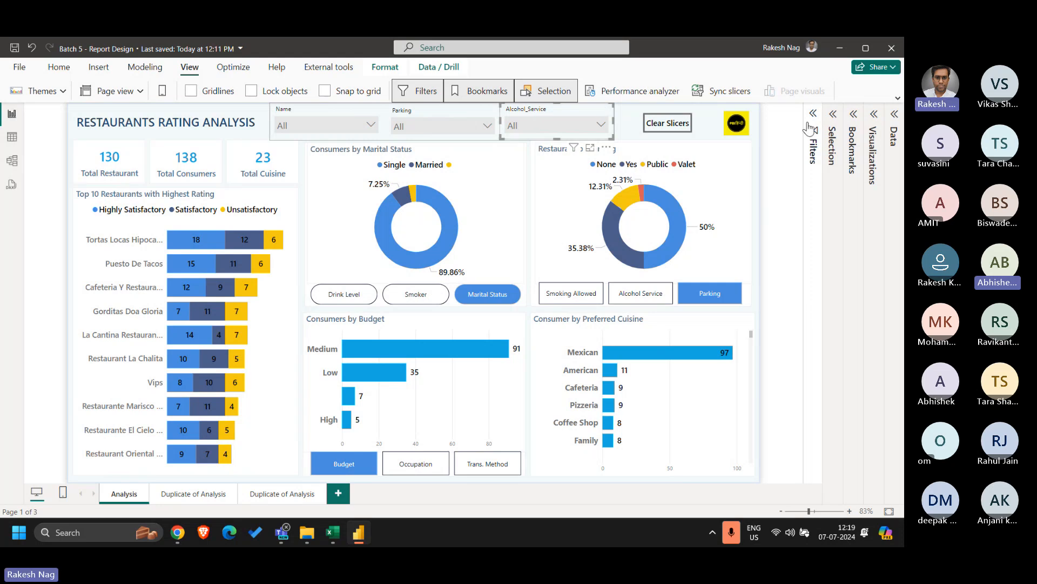
click(853, 114)
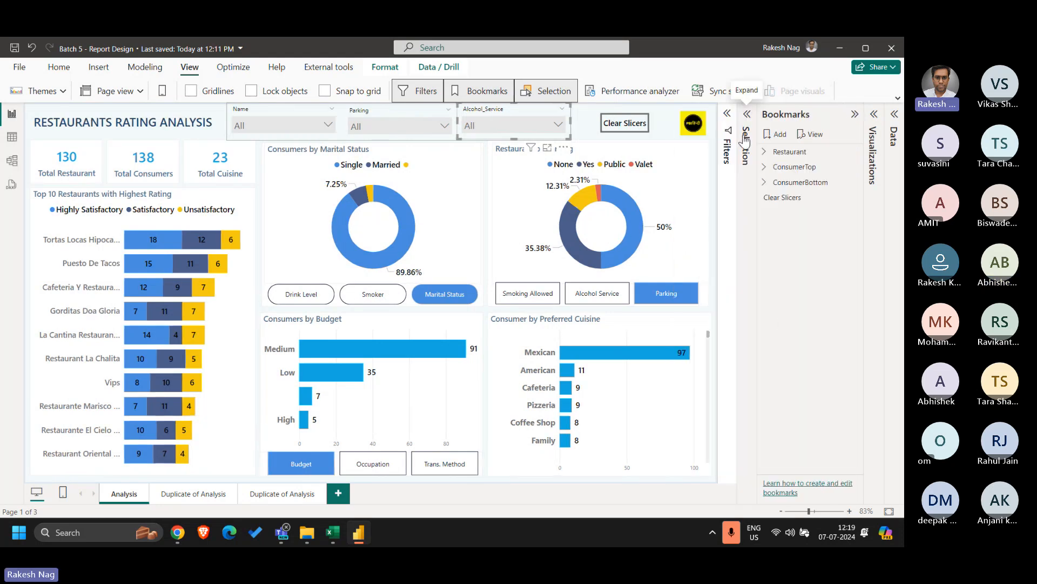
click(747, 114)
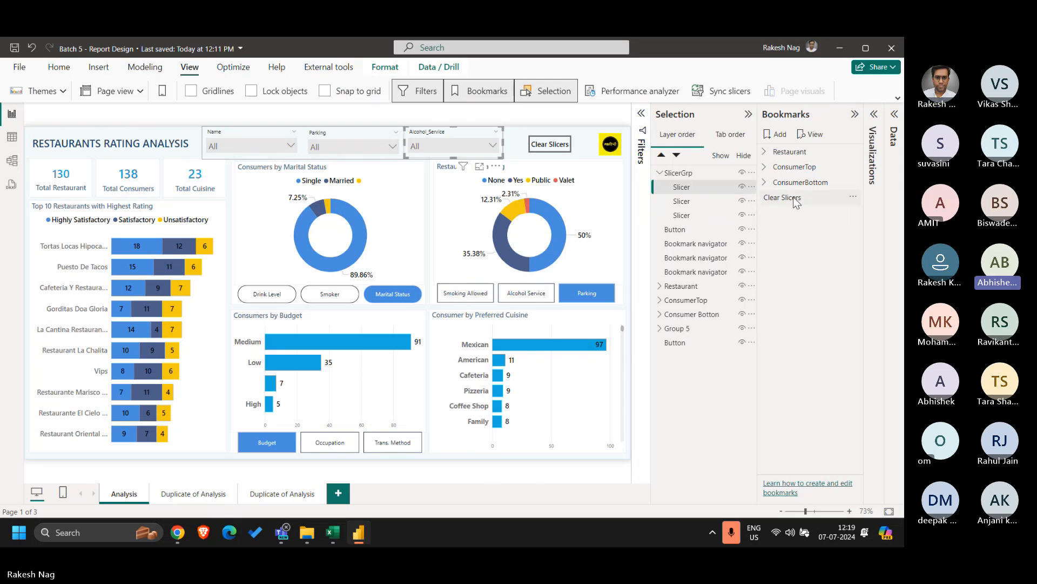
click(796, 200)
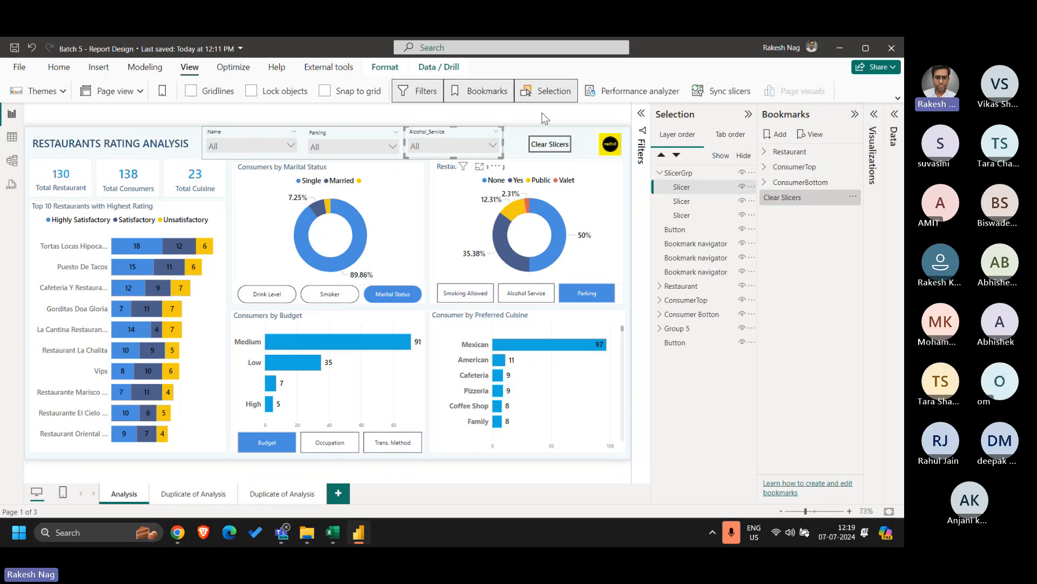
click(523, 142)
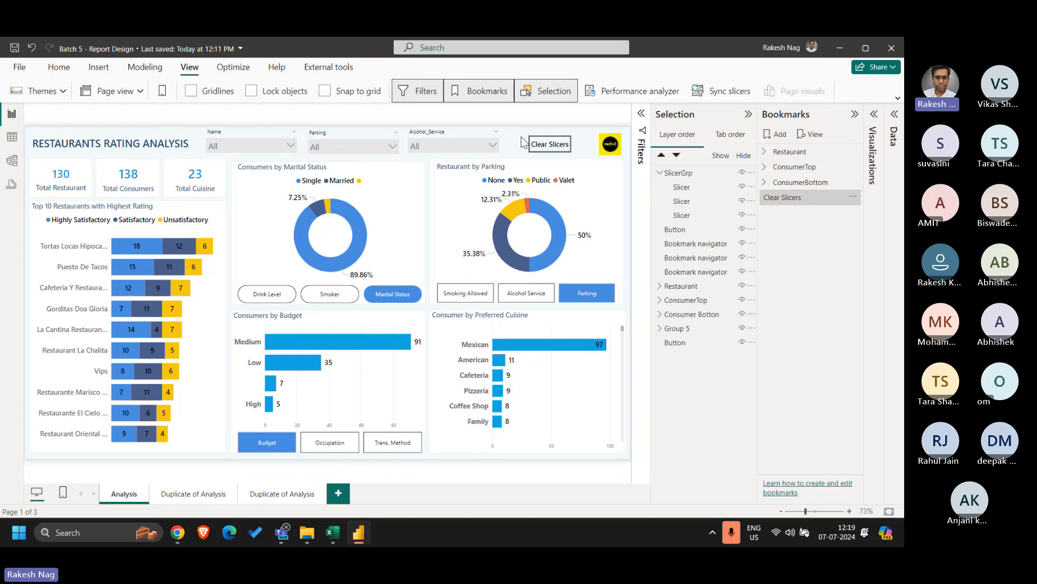
click(447, 151)
click(447, 152)
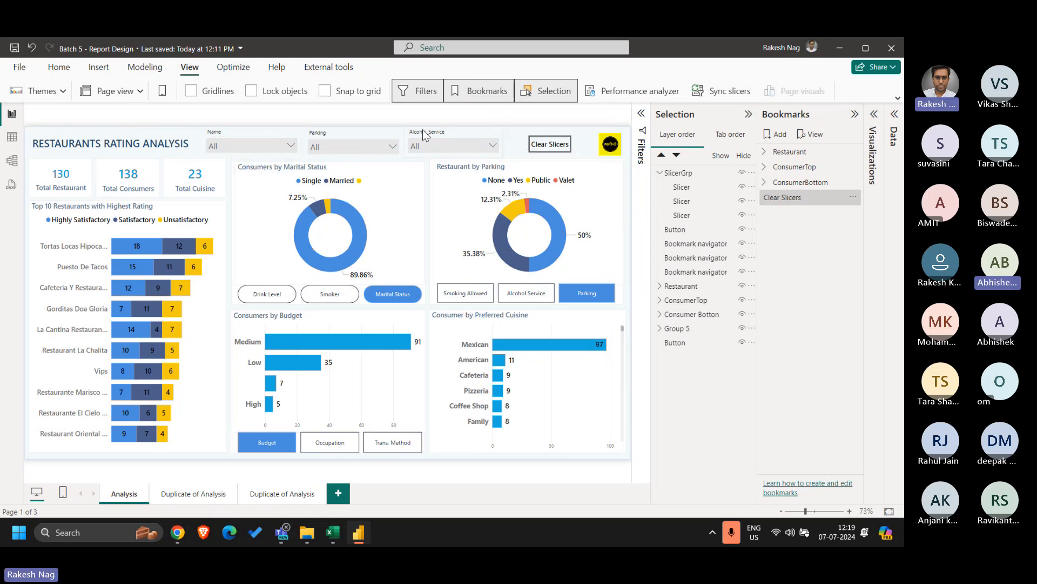
Select the SlicerGrp group and check the Clear Slicers bookmark's data, display and selected-visuals options without changing them.
click(702, 180)
right_click(807, 196)
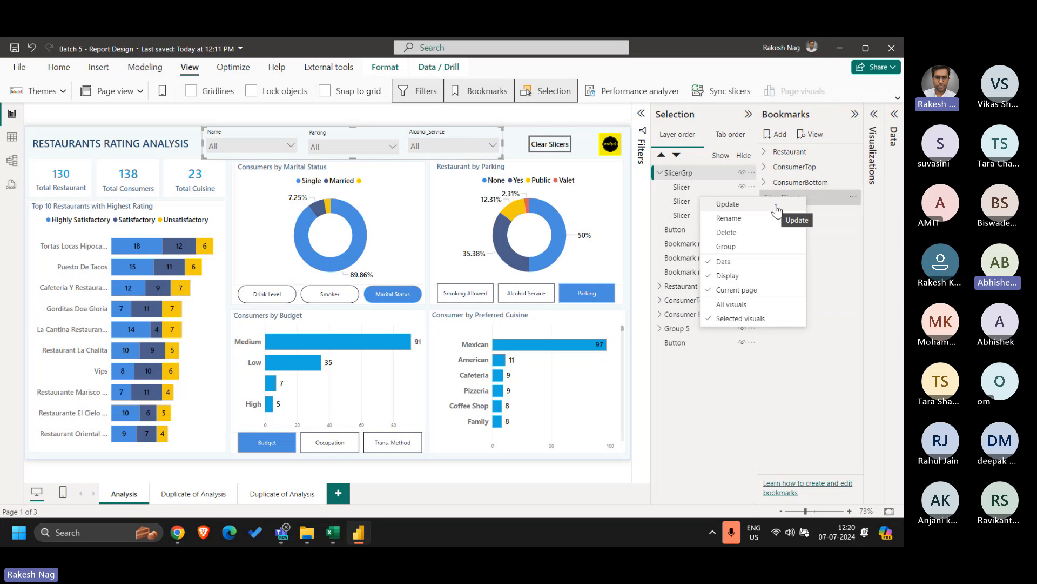
click(816, 371)
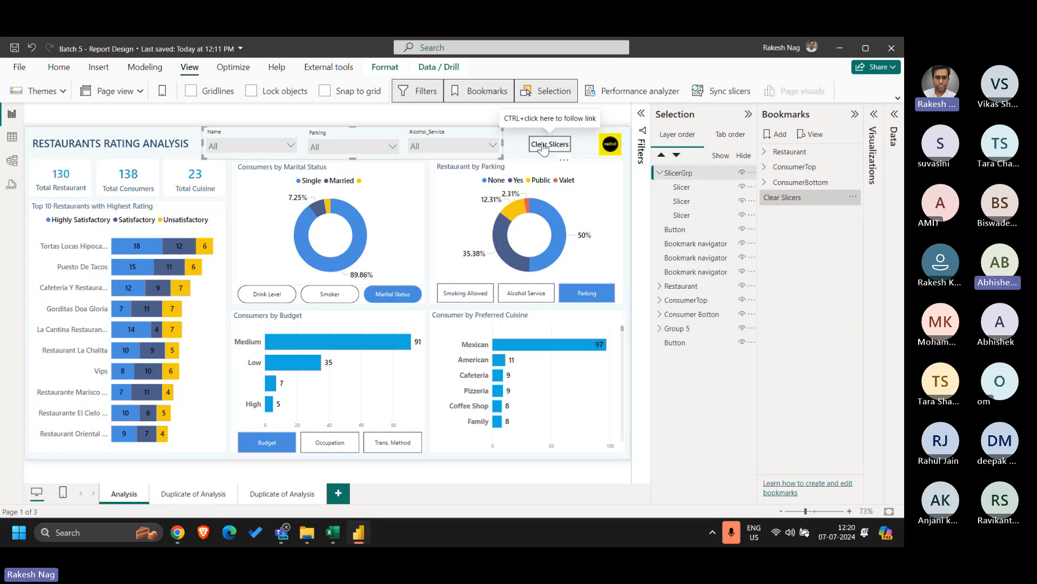
click(521, 147)
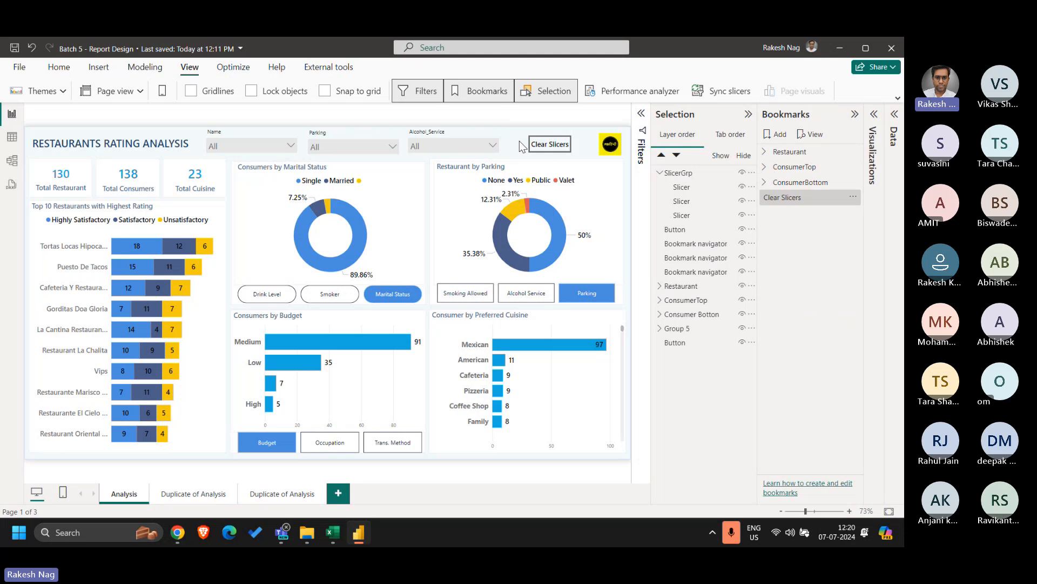
Rename the first duplicate of the Analysis page as Analysis 2.
click(219, 497)
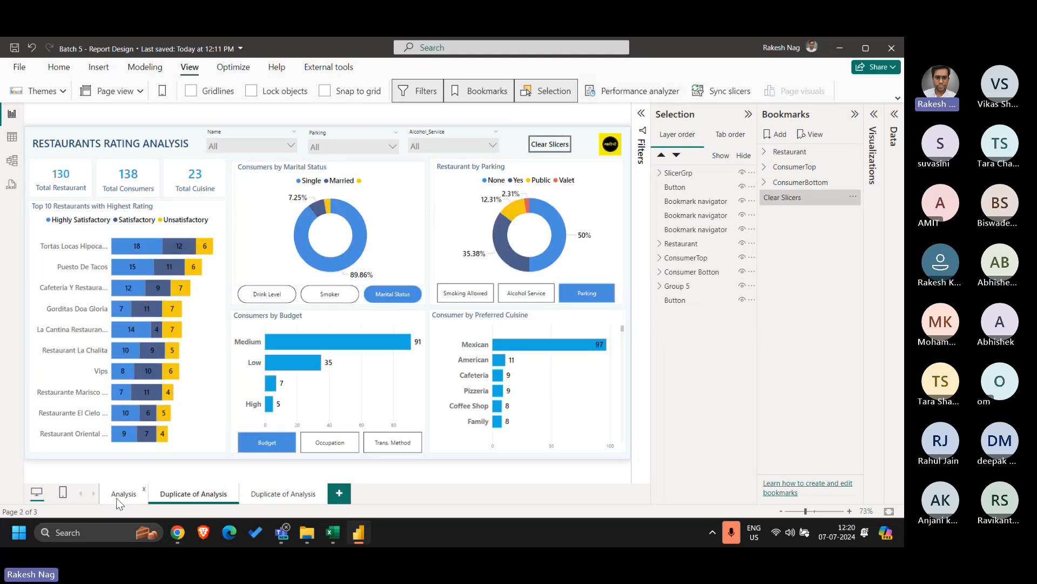
click(198, 501)
key(ctrl+shift+Right)
key(Delete)
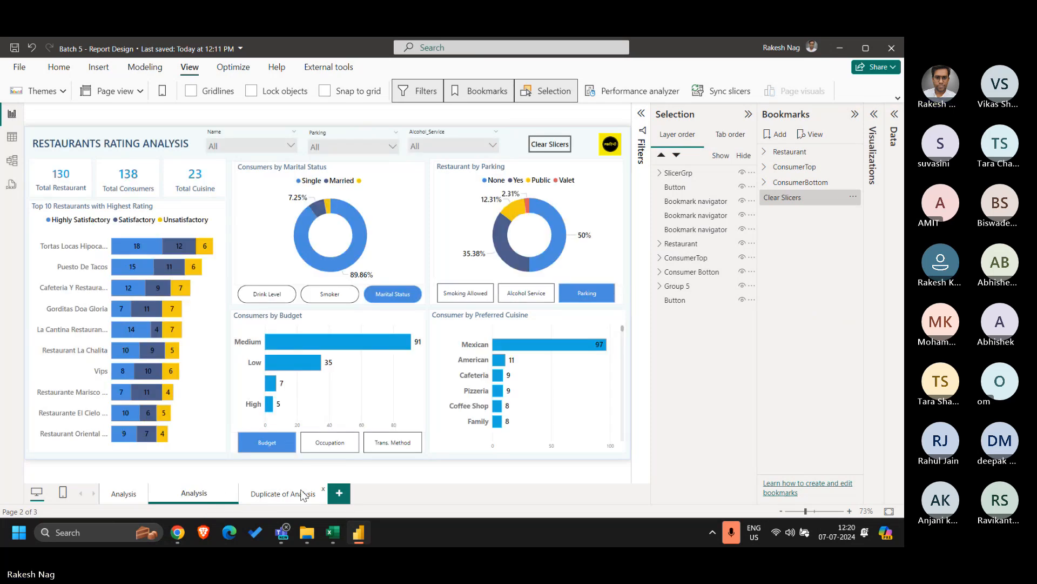
key(End)
text(2)
key(Return)
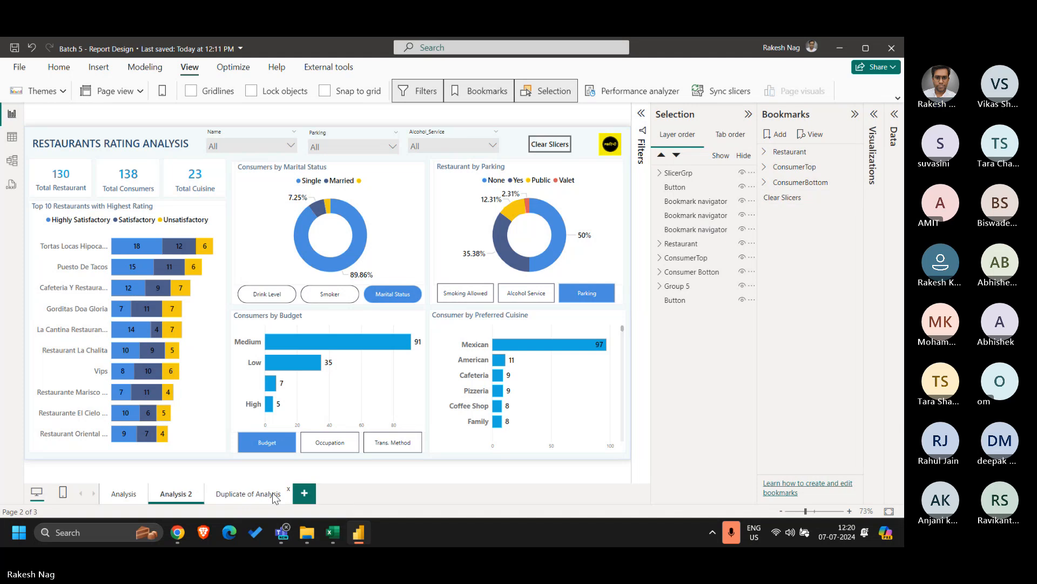
Rename the remaining duplicate of the Analysis page as Analysis 3.
click(274, 493)
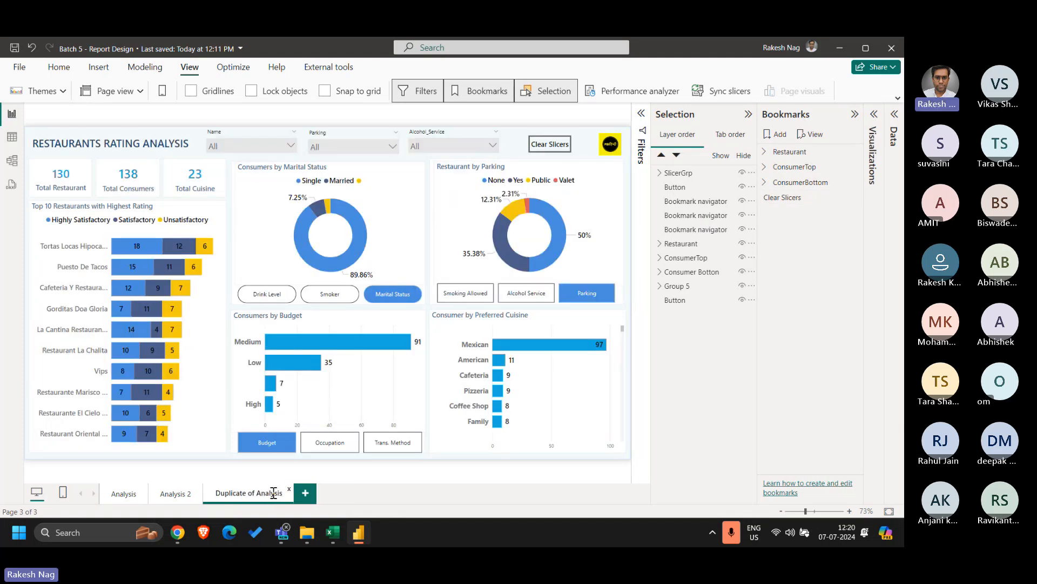
double_click(274, 494)
key(End)
text(3)
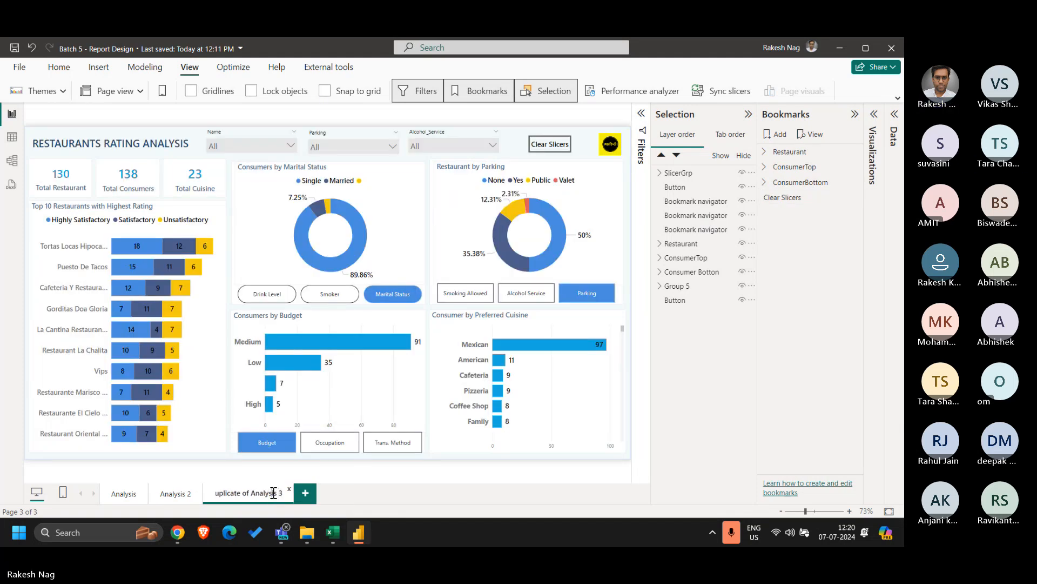
key(Home)
key(Delete)
key(Delete)
key(Delete)
key(Delete)
key(Delete)
key(Delete)
key(Delete)
key(Delete)
key(Delete)
key(Delete)
key(Delete)
key(Delete)
key(Delete)
key(Return)
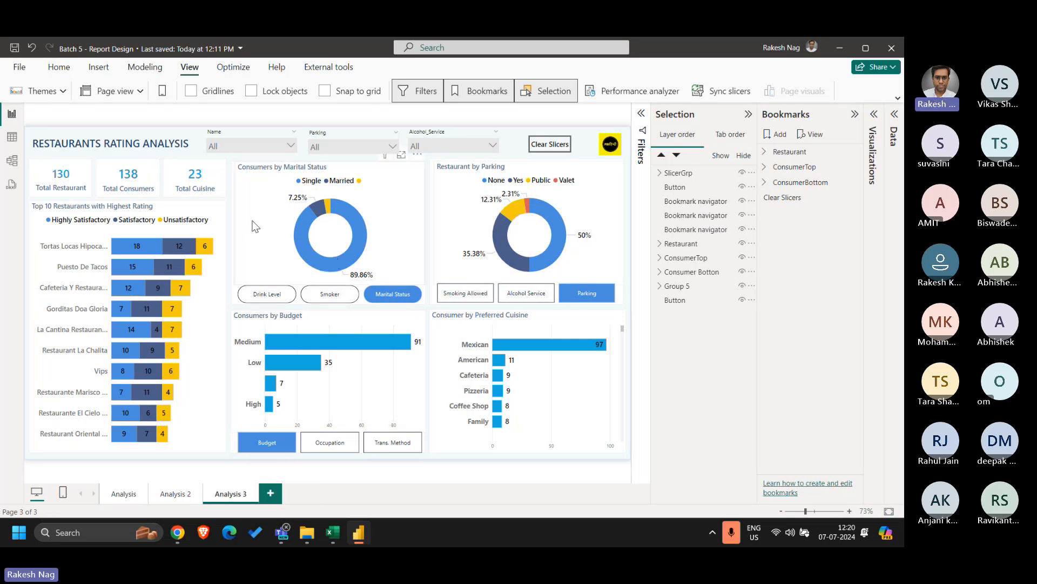
On Analysis 3, delete the Consumers by Marital Status and Consumer by Preferred Cuisine charts, their background panels and all three bookmark navigators.
key(Delete)
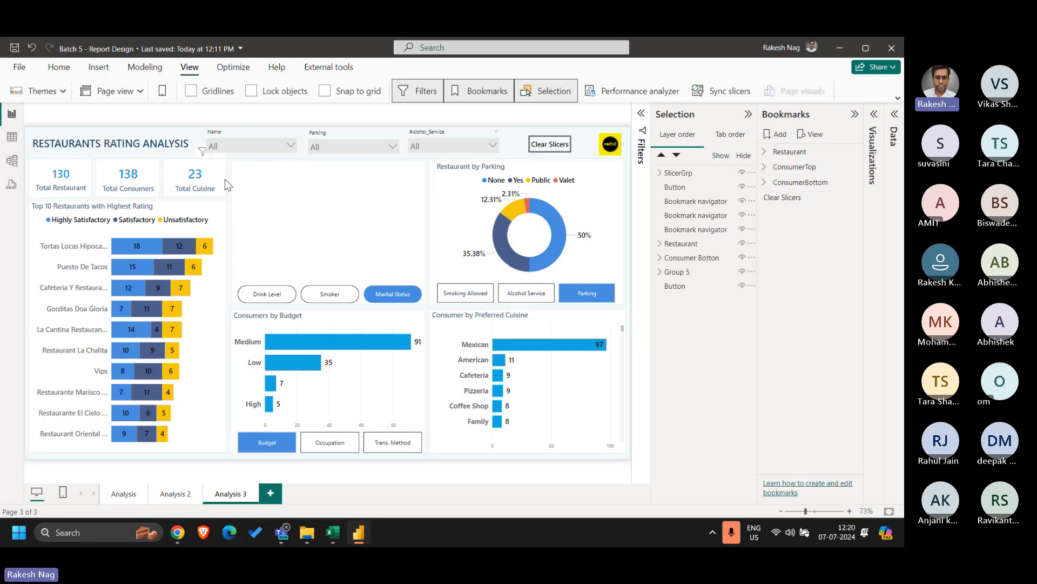
key(ctrl+z)
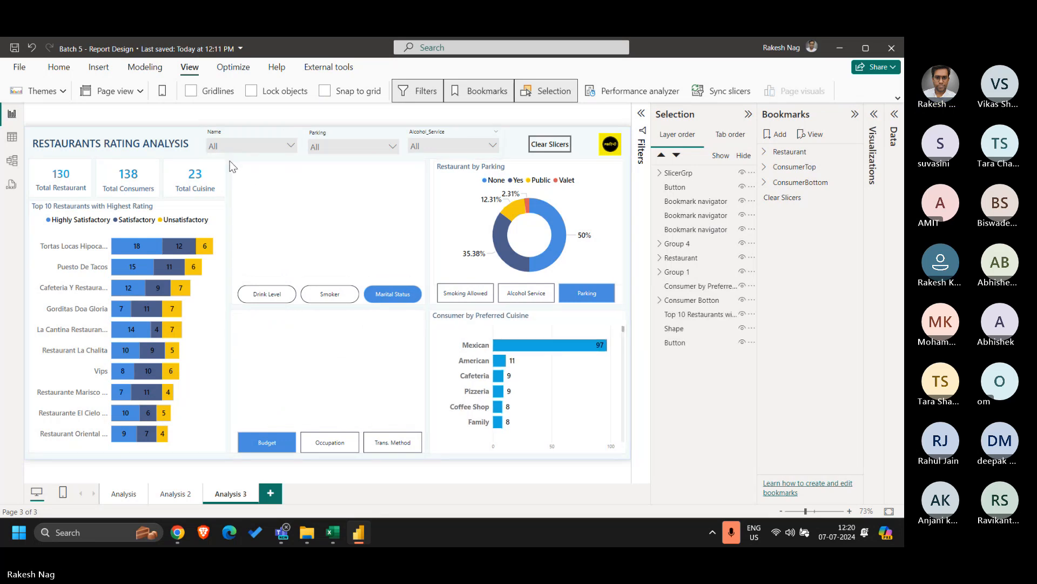
key(ctrl+z)
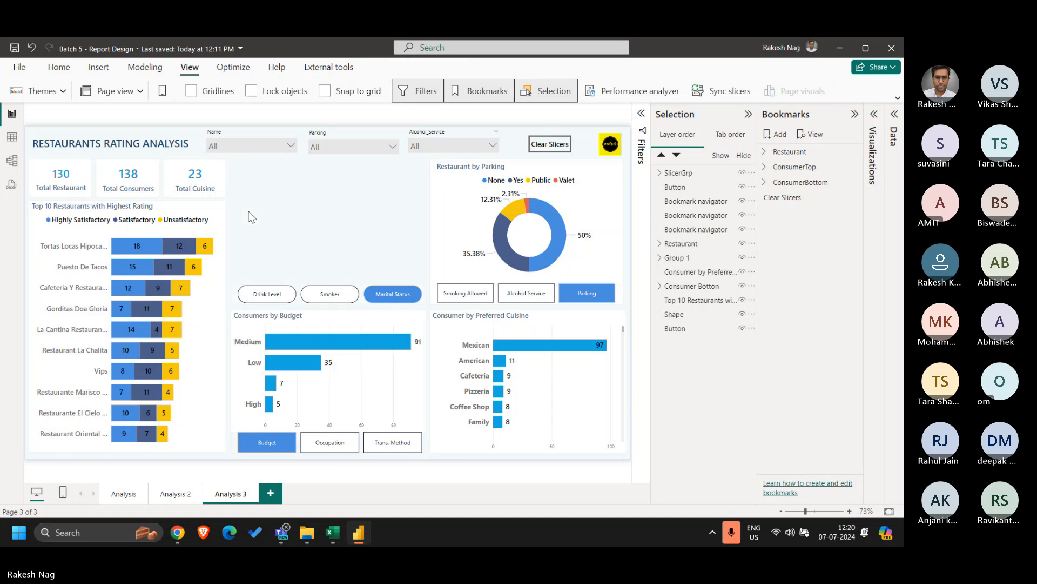
key(ctrl+z)
key(ctrl+z)
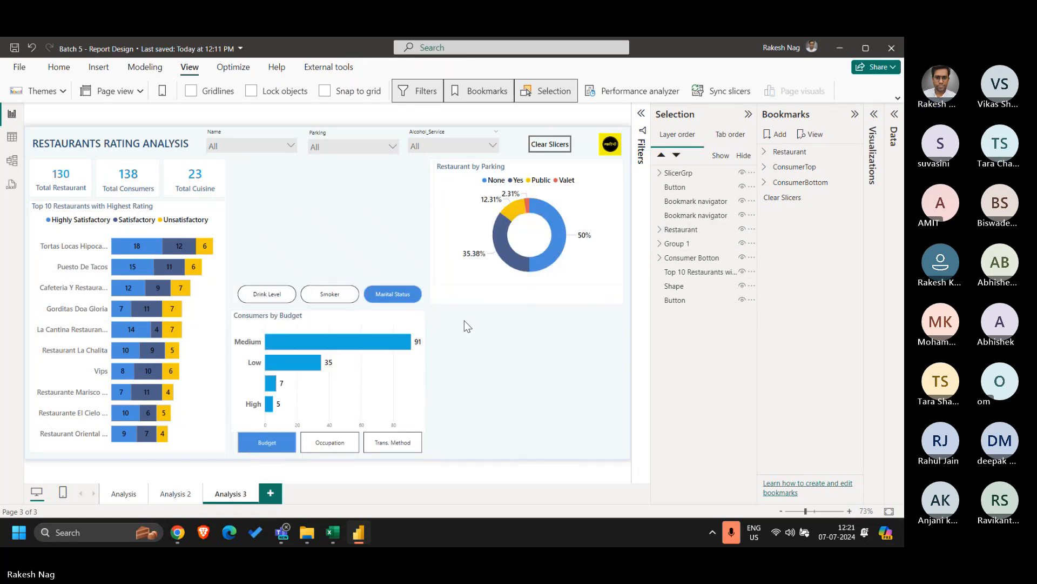
drag(424, 270, 216, 481)
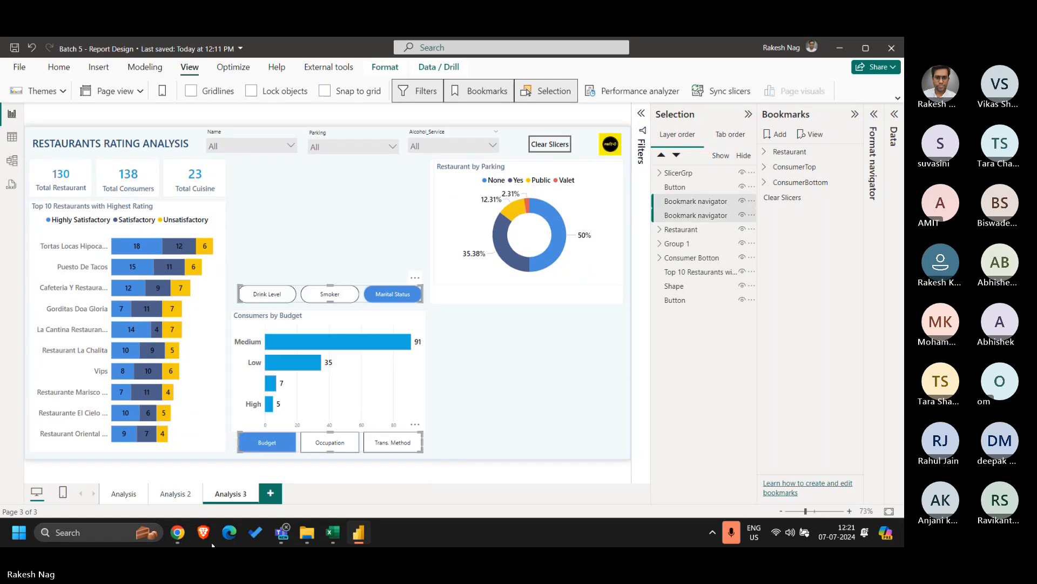
key(Delete)
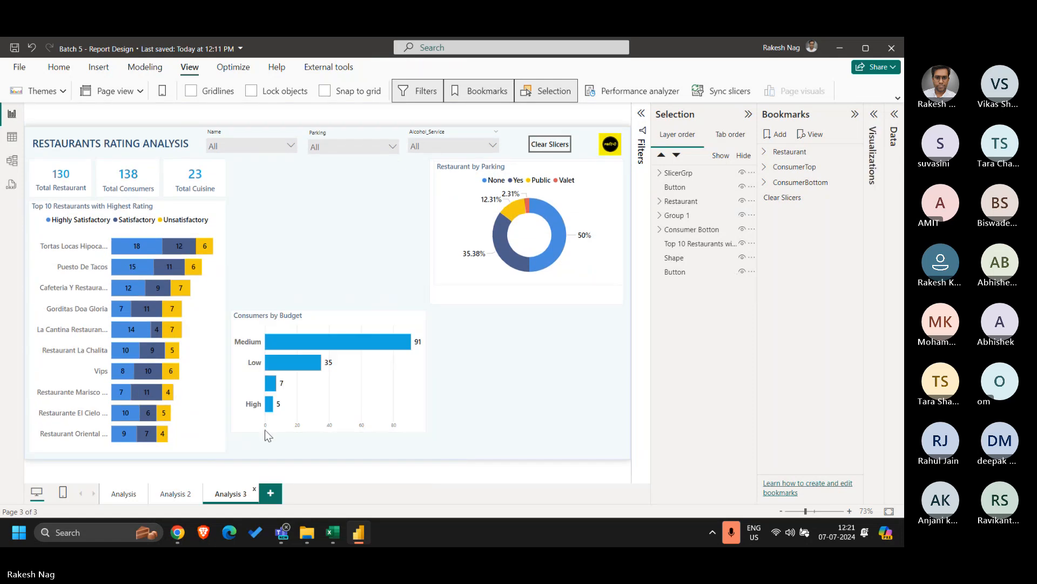
Move the Consumers by Budget chart up beside the Top 10 Restaurants chart and extend its height to nearly match that chart.
click(318, 319)
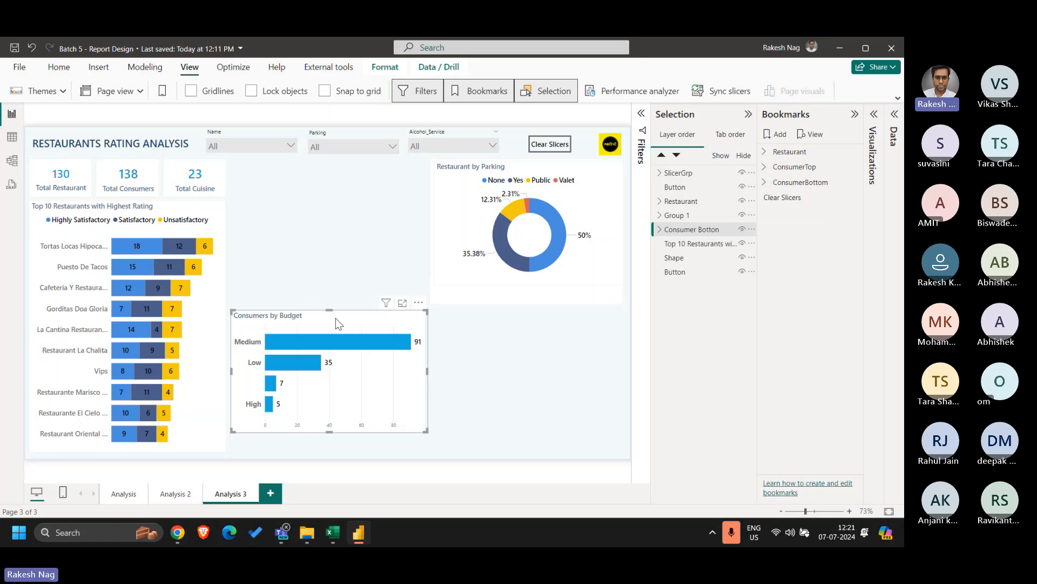
drag(336, 318, 332, 211)
drag(324, 325, 324, 440)
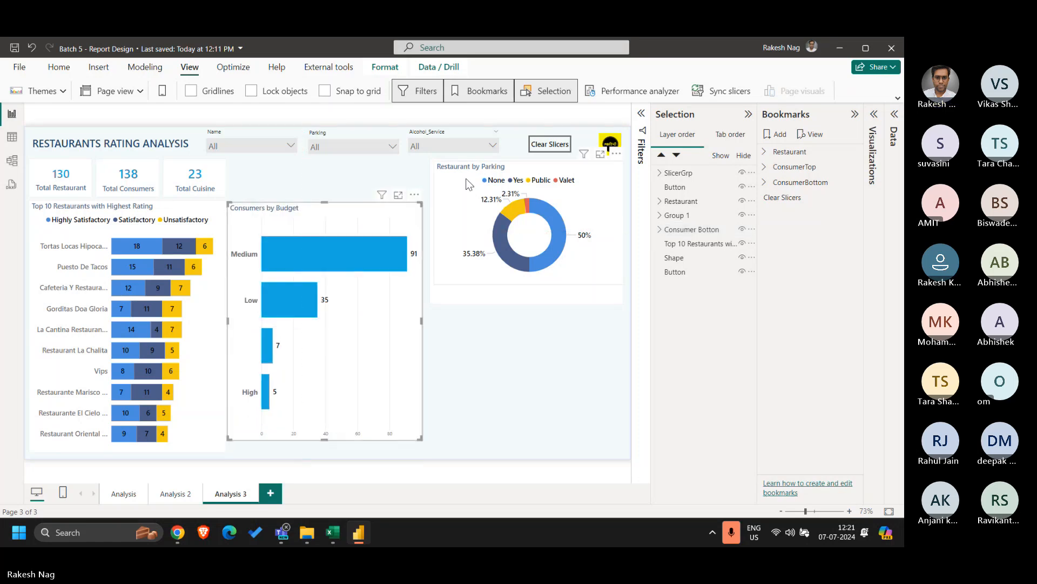
Align the Restaurant by Parking chart with the Budget chart, delete the leftover background shape, and stretch the chart to the same height.
drag(466, 174, 465, 217)
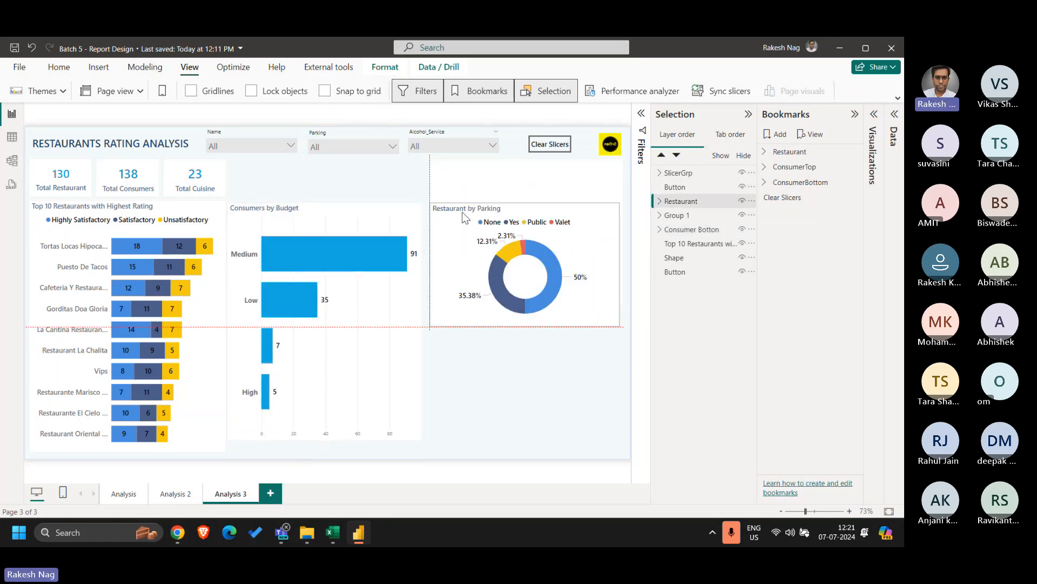
click(543, 168)
key(Delete)
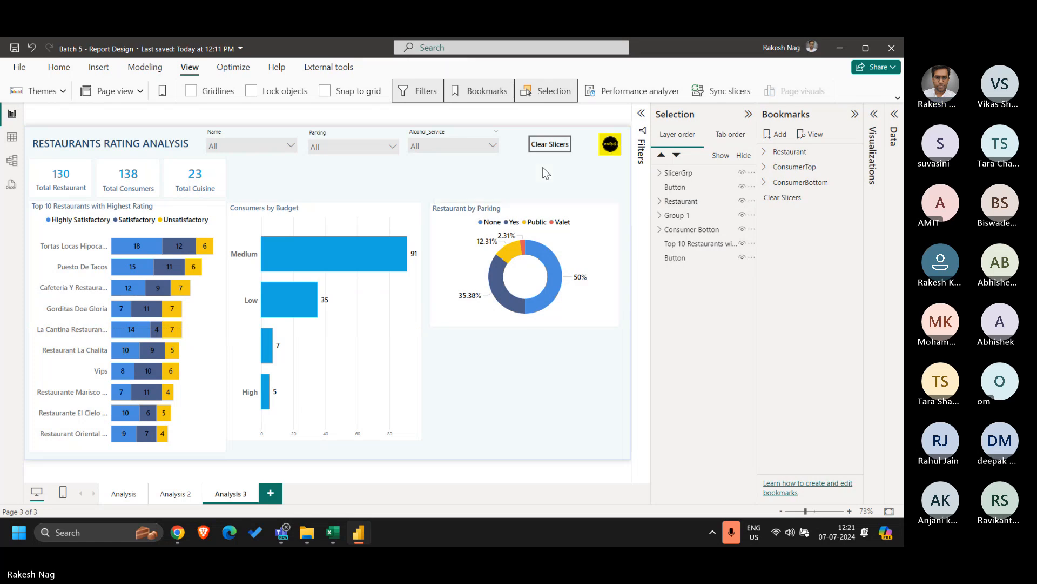
click(573, 320)
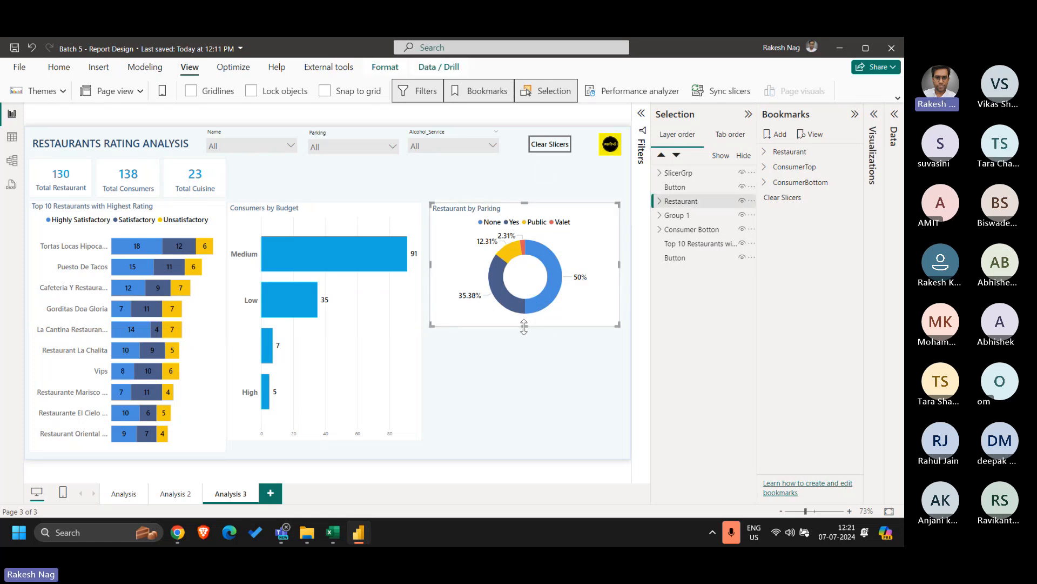
drag(524, 325, 520, 438)
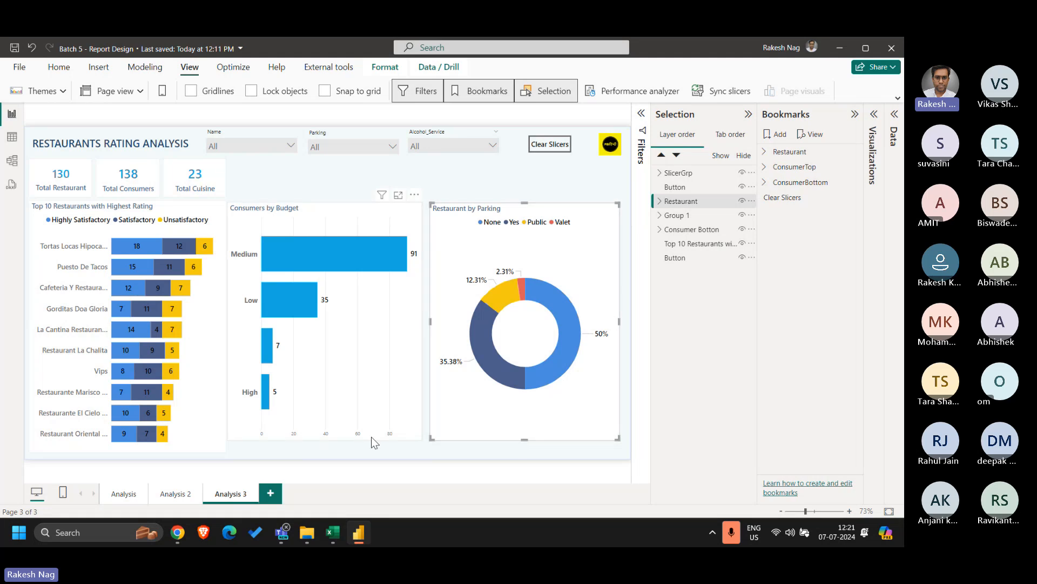
click(371, 452)
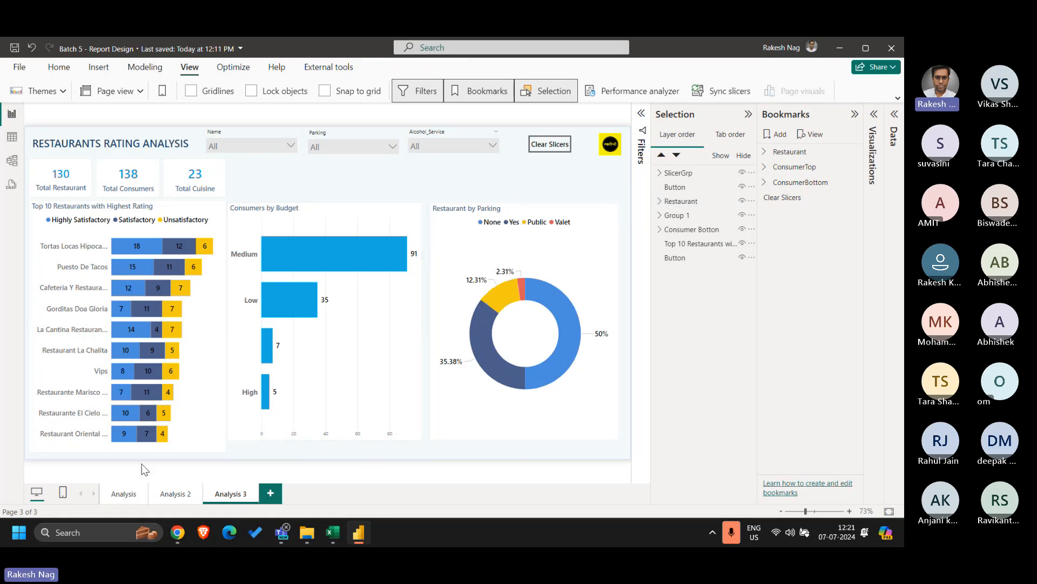
On Analysis 2, delete the Consumers by Budget chart and the group holding the cards, Top 10 Restaurants and Preferred Cuisine charts.
click(182, 496)
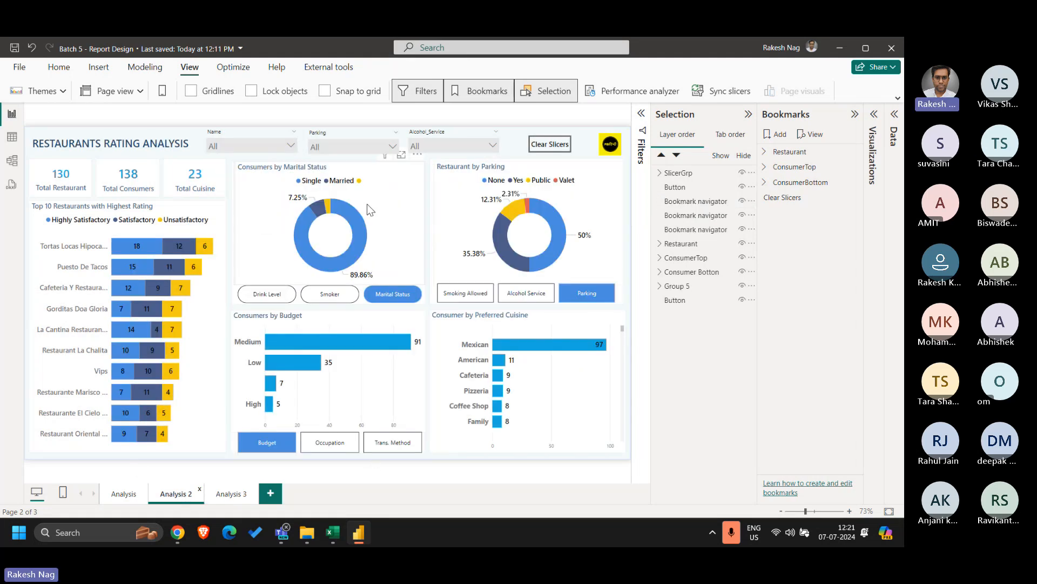
click(349, 327)
key(Delete)
click(510, 317)
key(Delete)
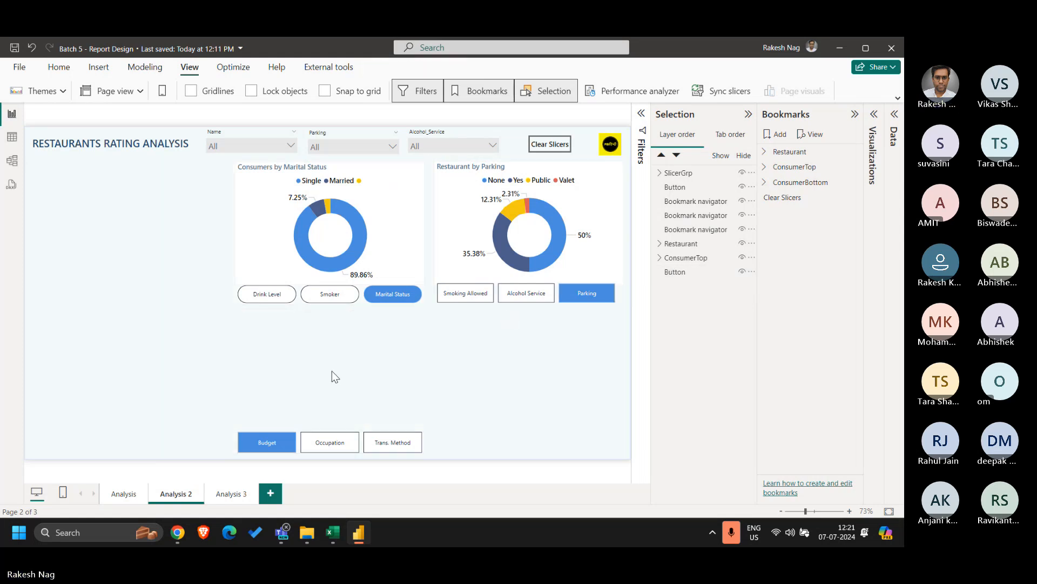
key(ctrl+z)
click(495, 331)
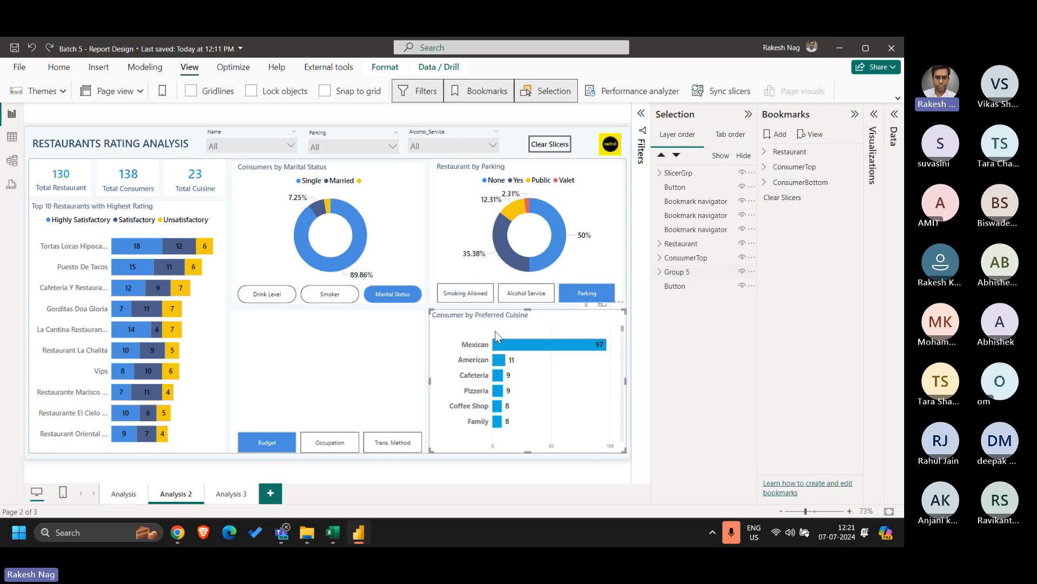
key(Delete)
click(358, 325)
key(Delete)
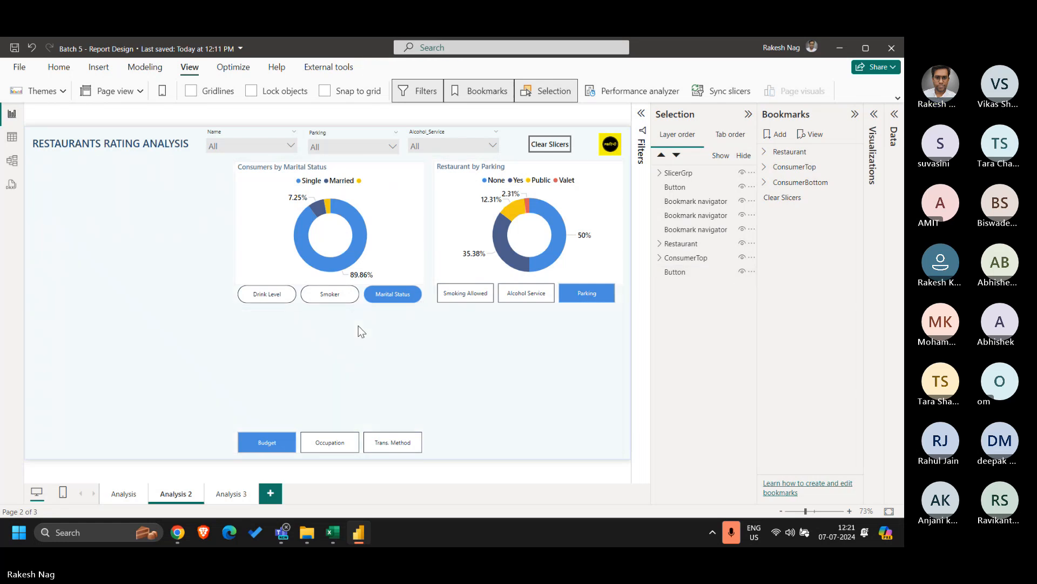
Delete the three remaining bookmark navigators from Analysis 2.
drag(452, 400, 180, 525)
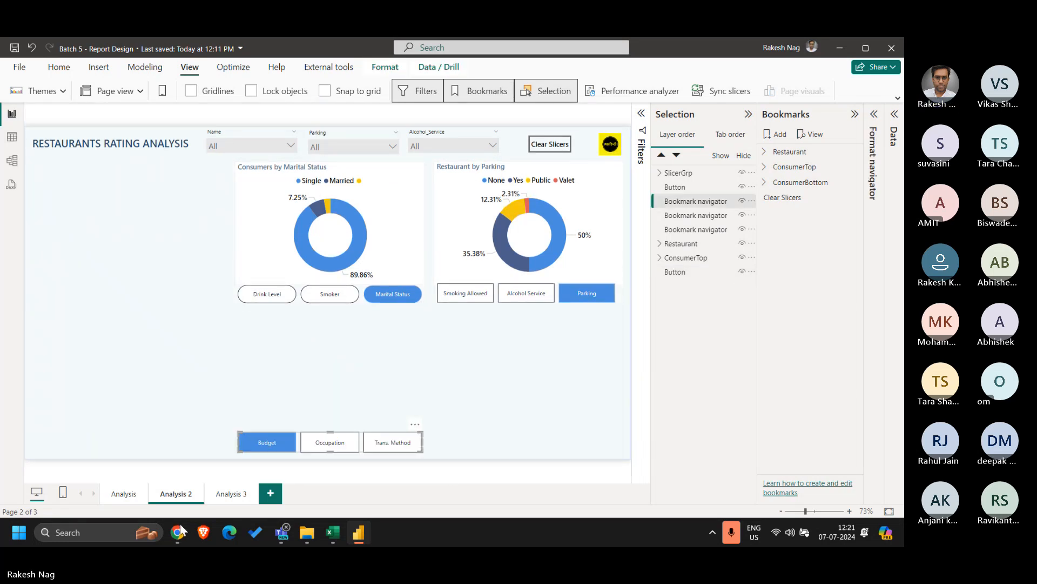
key(Delete)
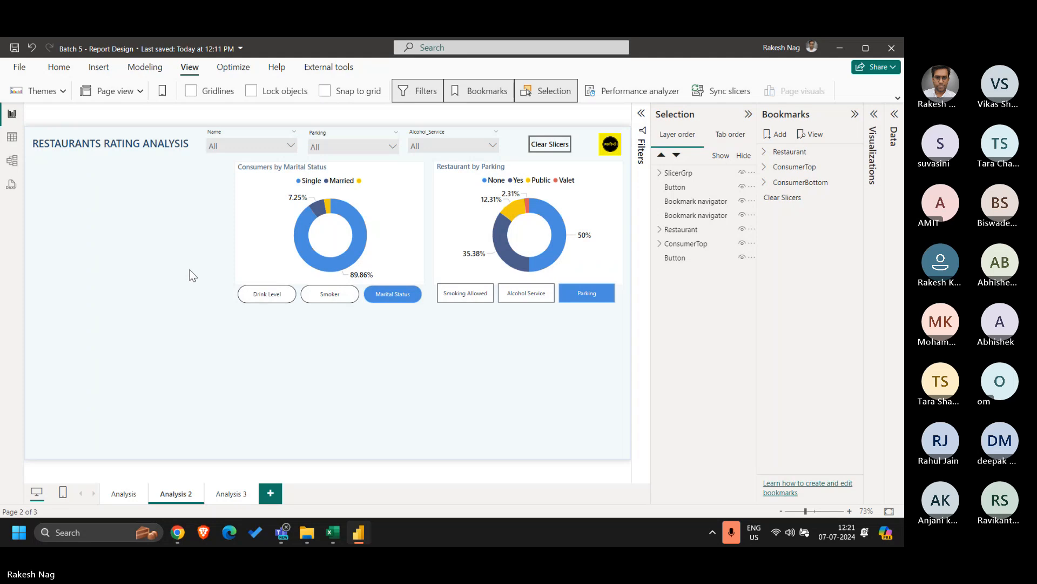
drag(189, 269, 663, 365)
key(Delete)
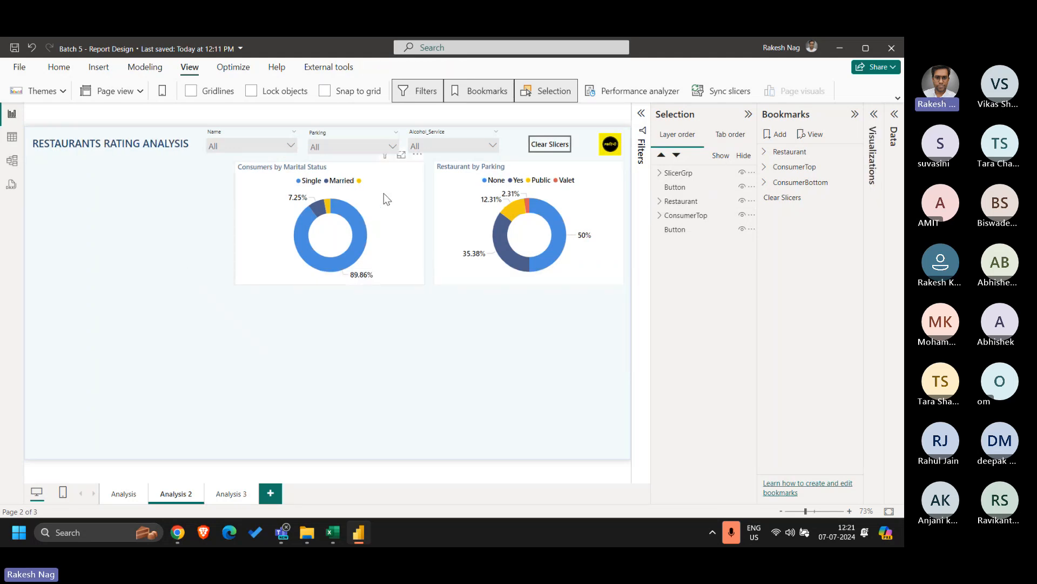
Reposition the Marital Status and Parking donut charts side by side near the middle of Analysis 2.
drag(387, 192, 265, 297)
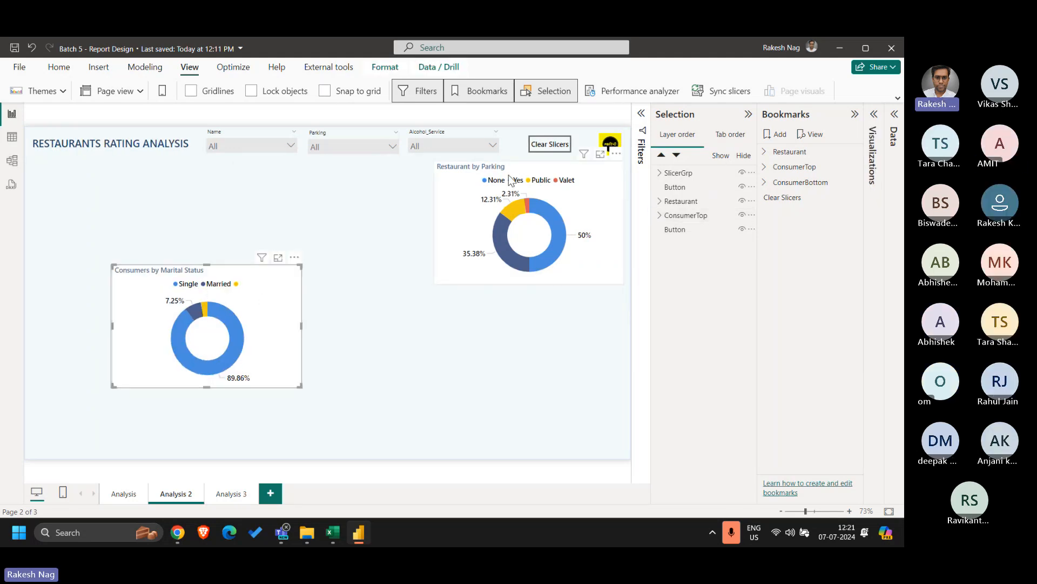
drag(510, 179, 435, 278)
click(376, 225)
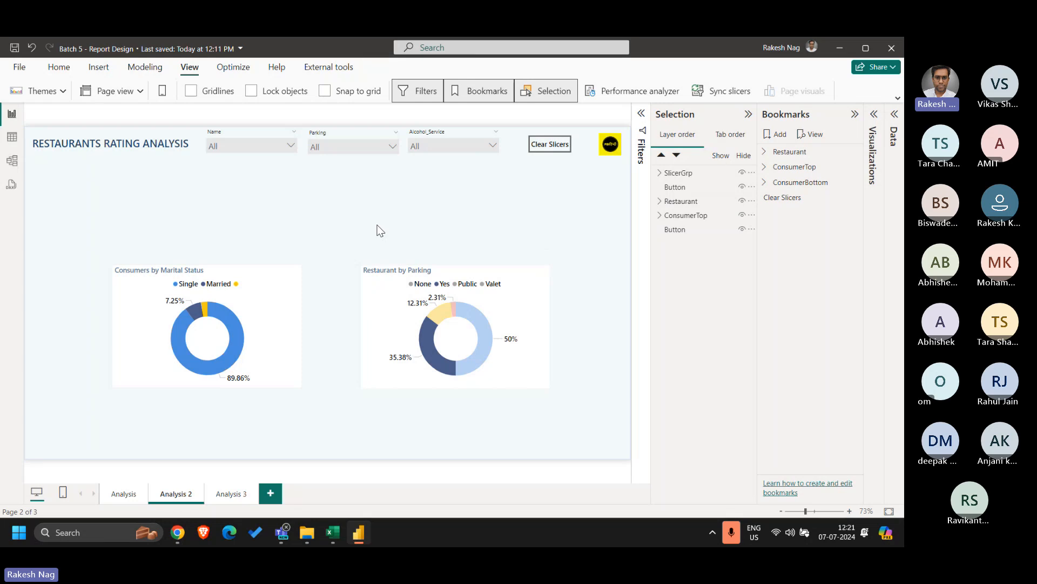
Delete the Clear Slicers button from both Analysis 2 and Analysis 3.
click(552, 151)
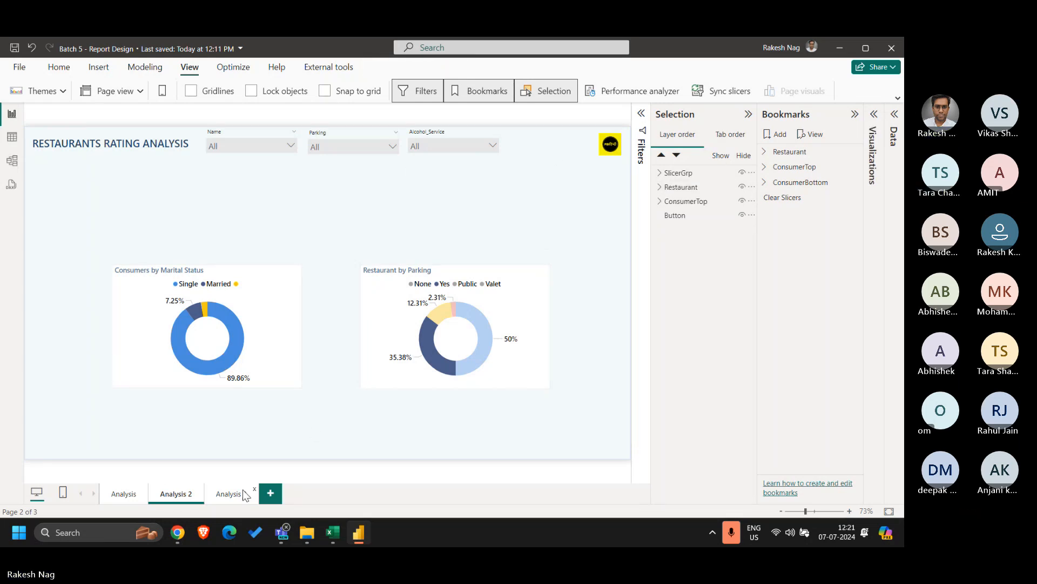
click(244, 492)
click(556, 140)
key(Delete)
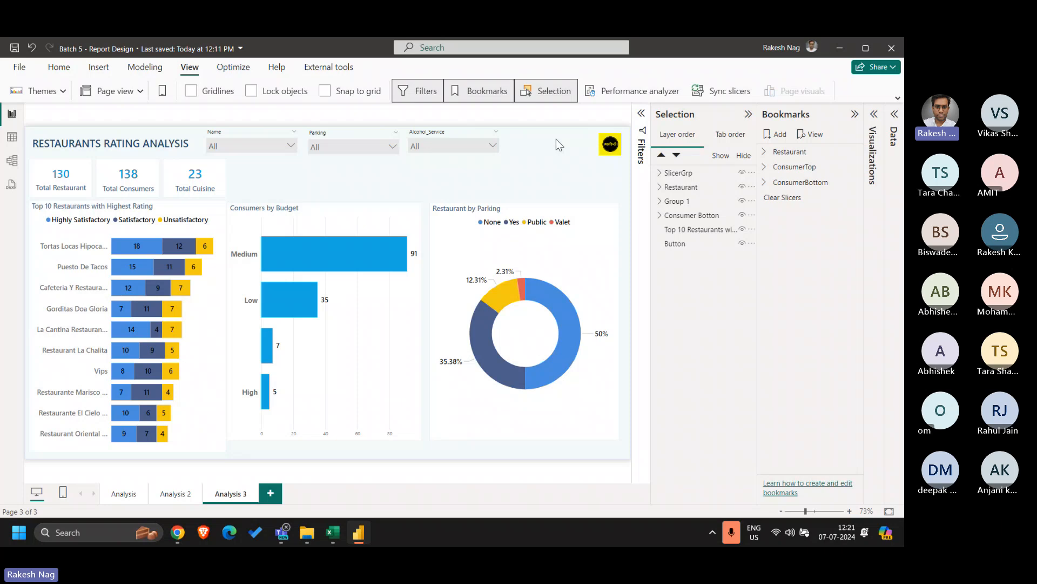
Collapse the Selection and Bookmarks panes and compare the layouts of the Analysis, Analysis 2 and Analysis 3 pages.
click(748, 114)
click(854, 114)
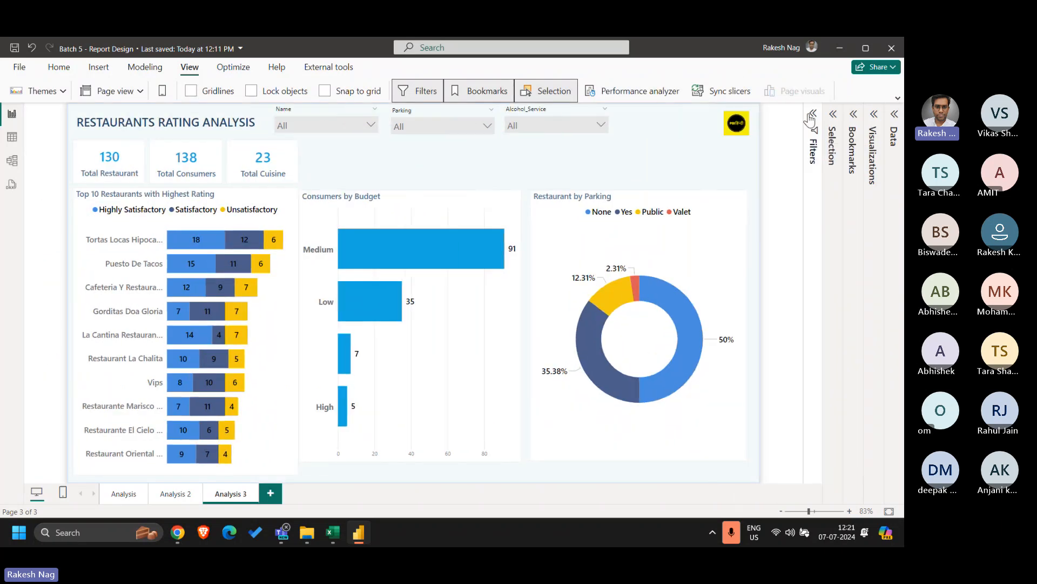
click(132, 493)
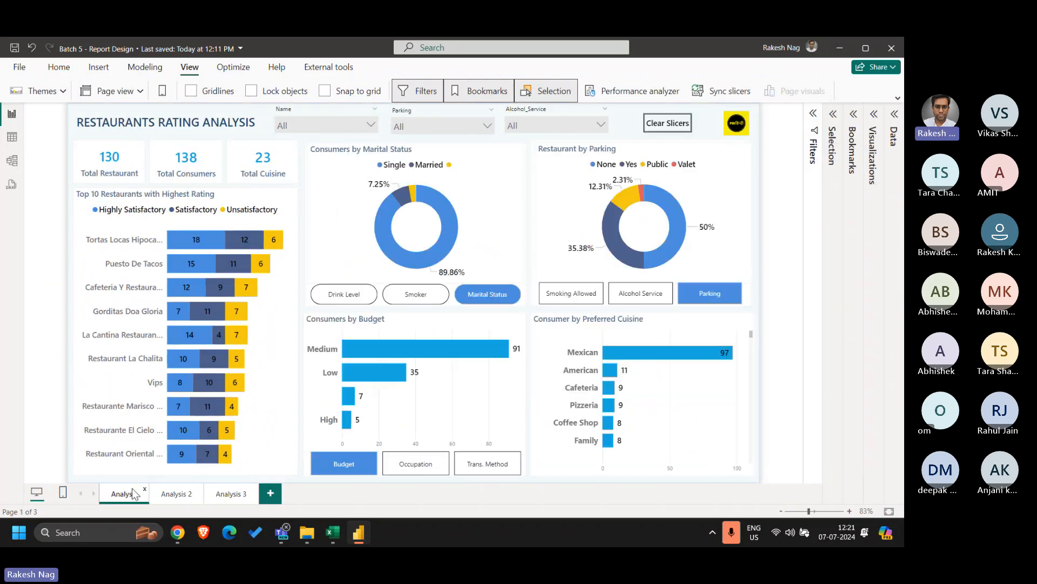
click(168, 500)
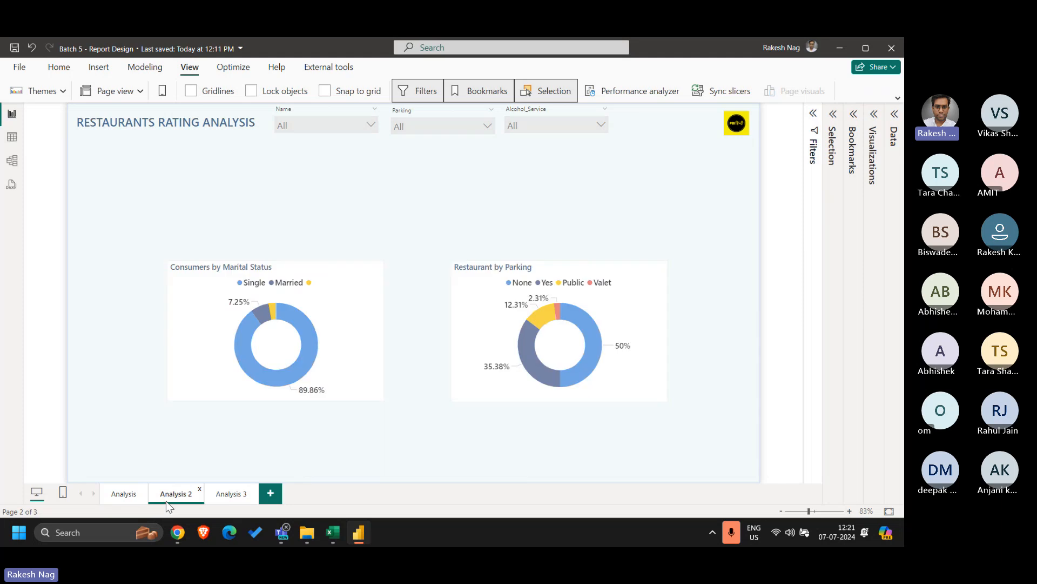
click(231, 494)
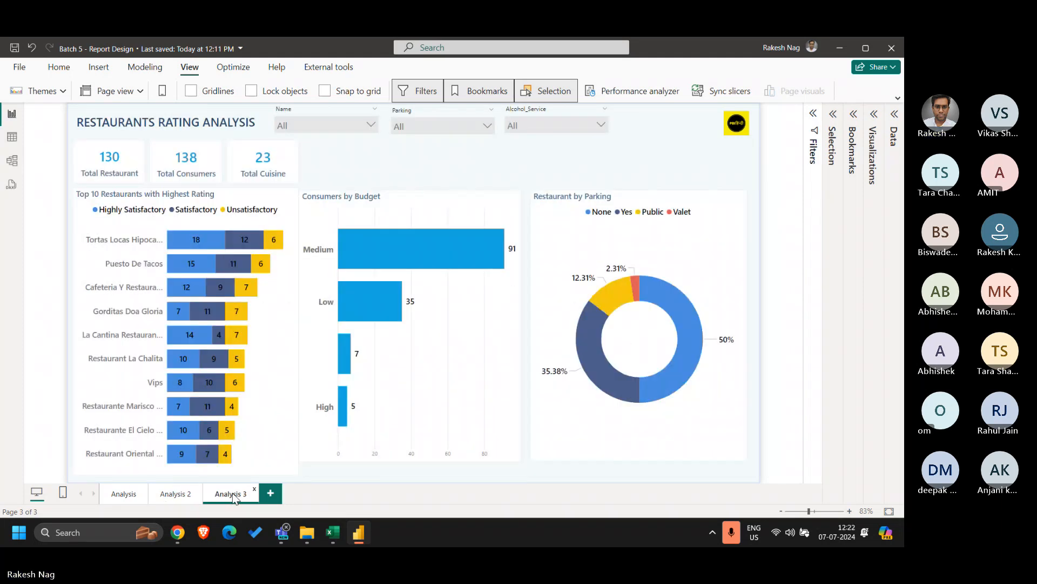
click(130, 496)
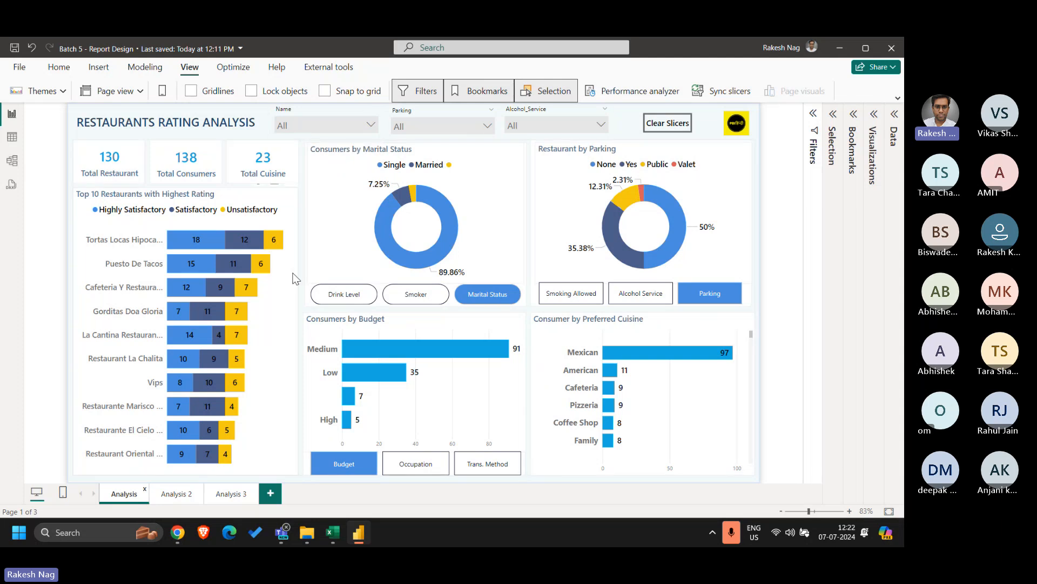
Filter the Analysis page's Name slicer to Cafe Ambar and check whether Analysis 2 follows the selection.
click(371, 124)
click(308, 182)
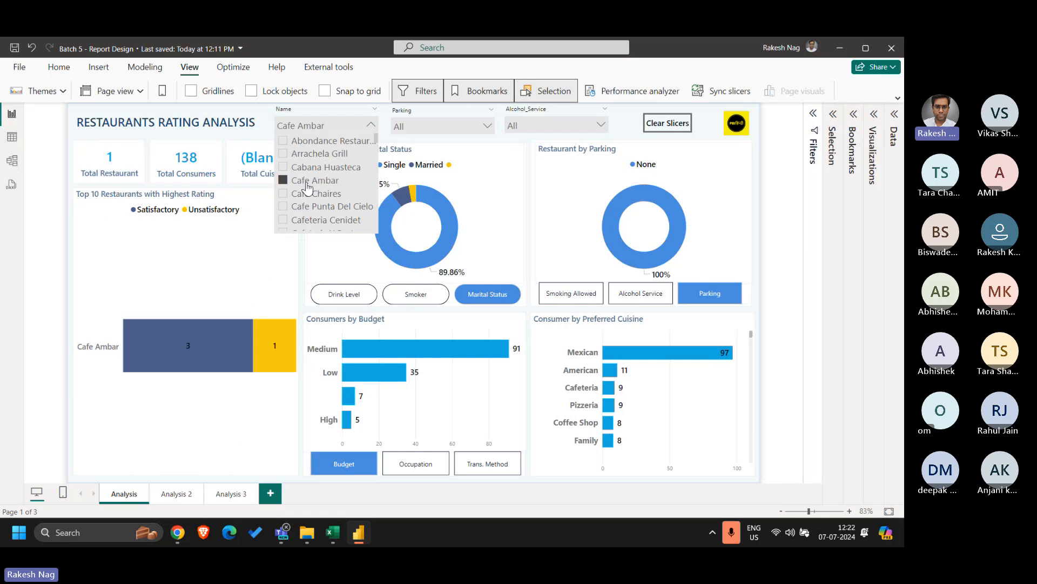
click(202, 498)
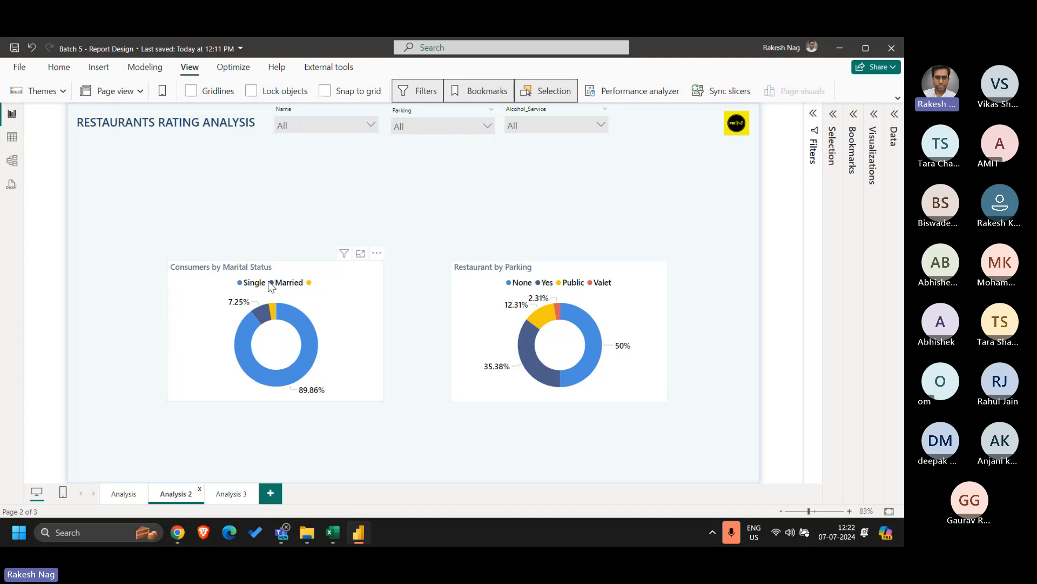
Enable syncing of the Name slicer across the Analysis, Analysis 2 and Analysis 3 pages.
click(728, 94)
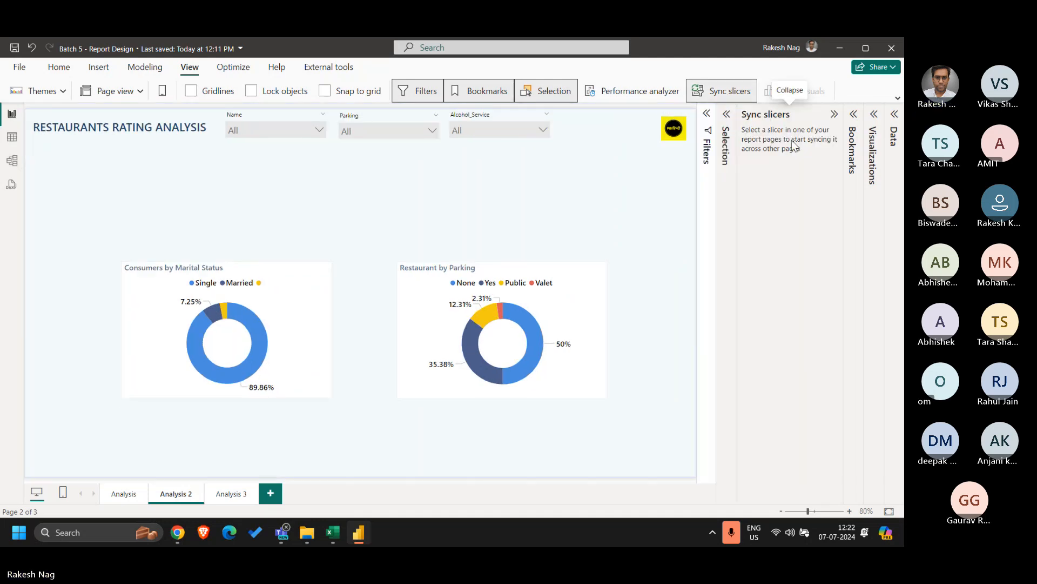
click(282, 115)
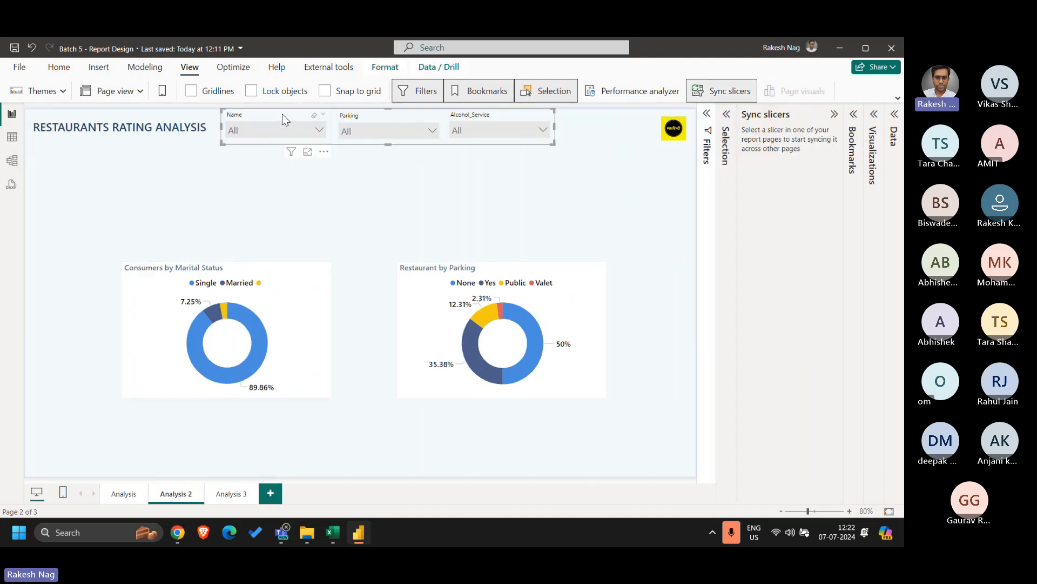
click(282, 113)
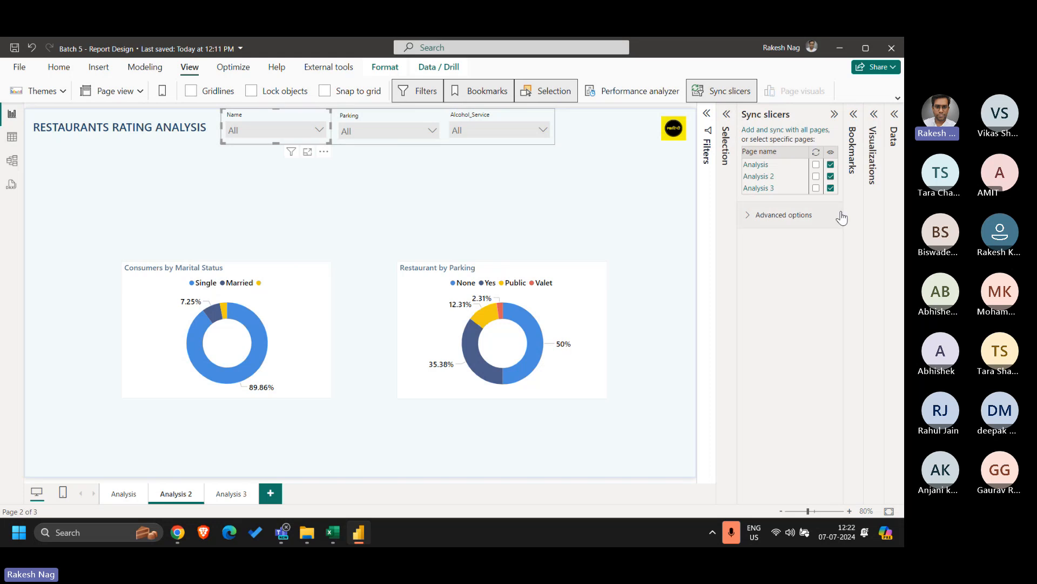
click(816, 176)
click(816, 164)
click(815, 188)
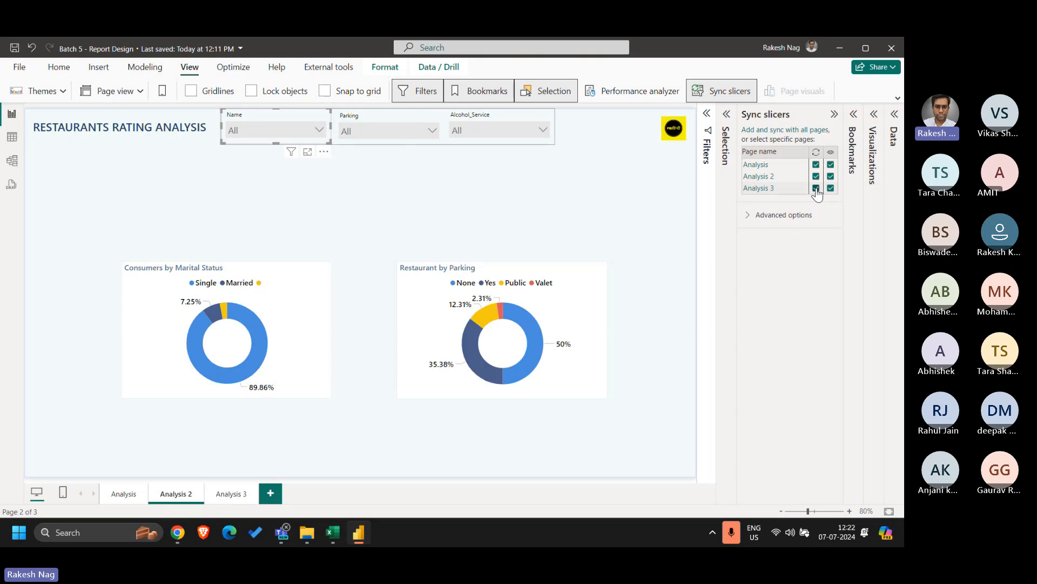
Enable syncing of the Parking slicer across the Analysis, Analysis 2 and Analysis 3 pages.
click(403, 125)
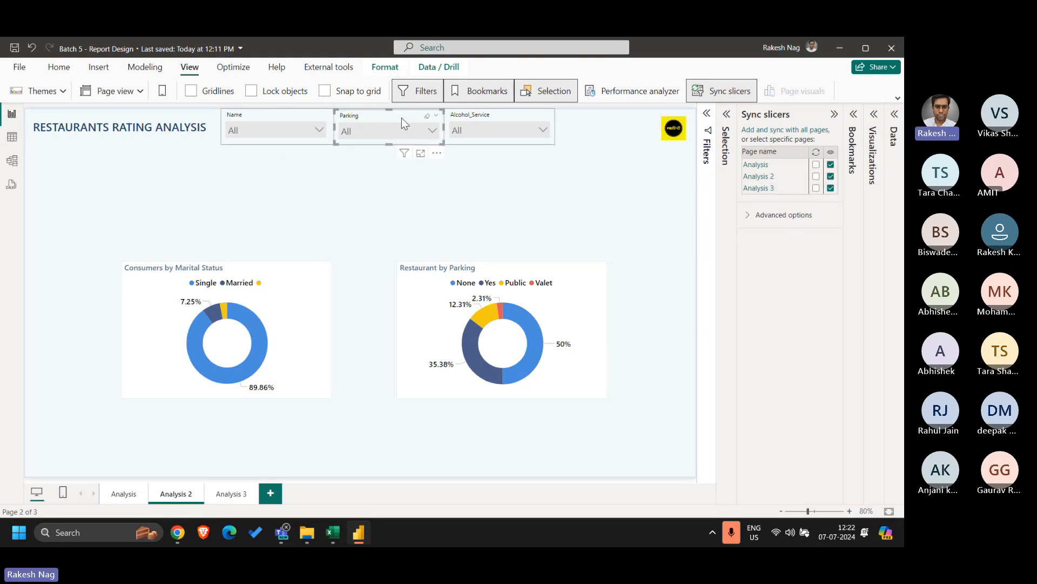
click(816, 164)
click(816, 176)
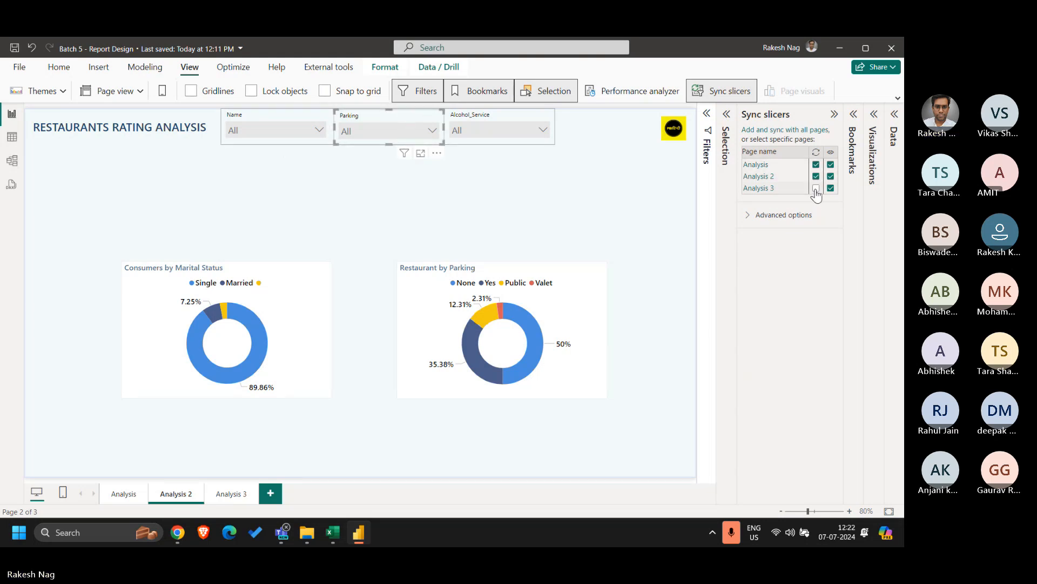
click(816, 188)
Enable syncing of the Alcohol_Service slicer across Analysis, Analysis 2 and Analysis 3, and close the Sync slicers pane.
click(479, 131)
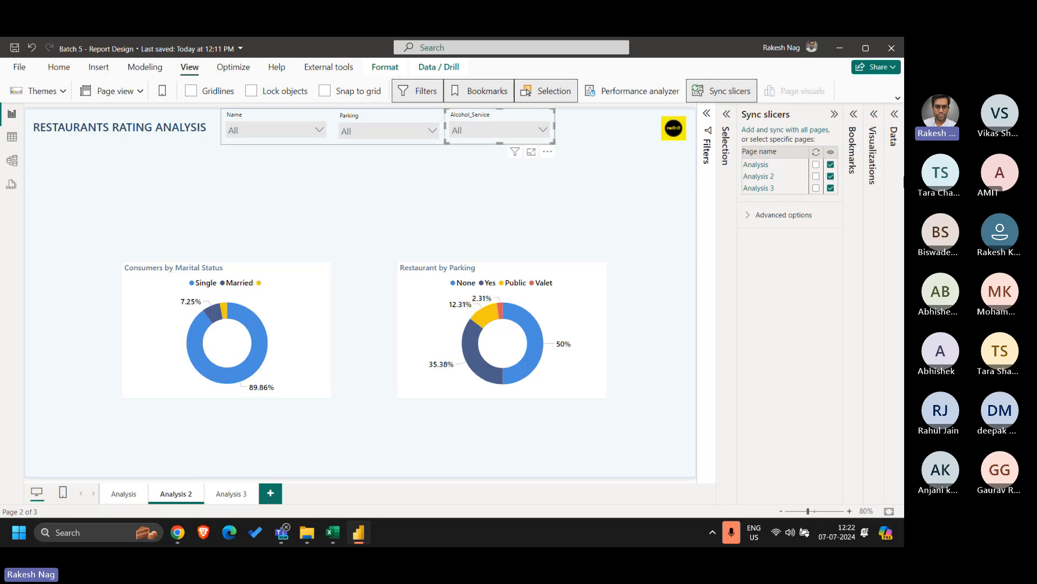
click(816, 165)
click(816, 176)
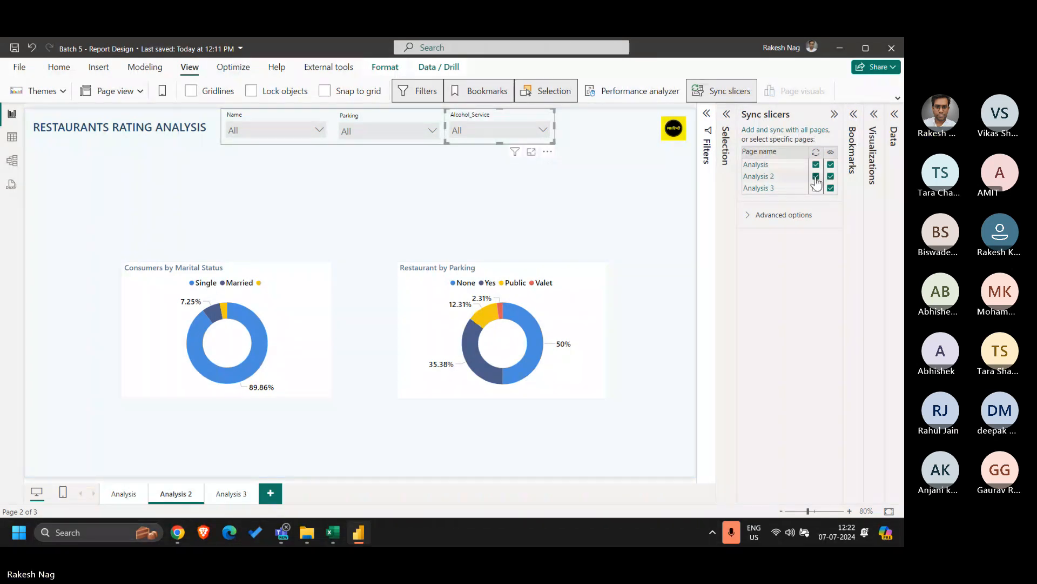
click(816, 188)
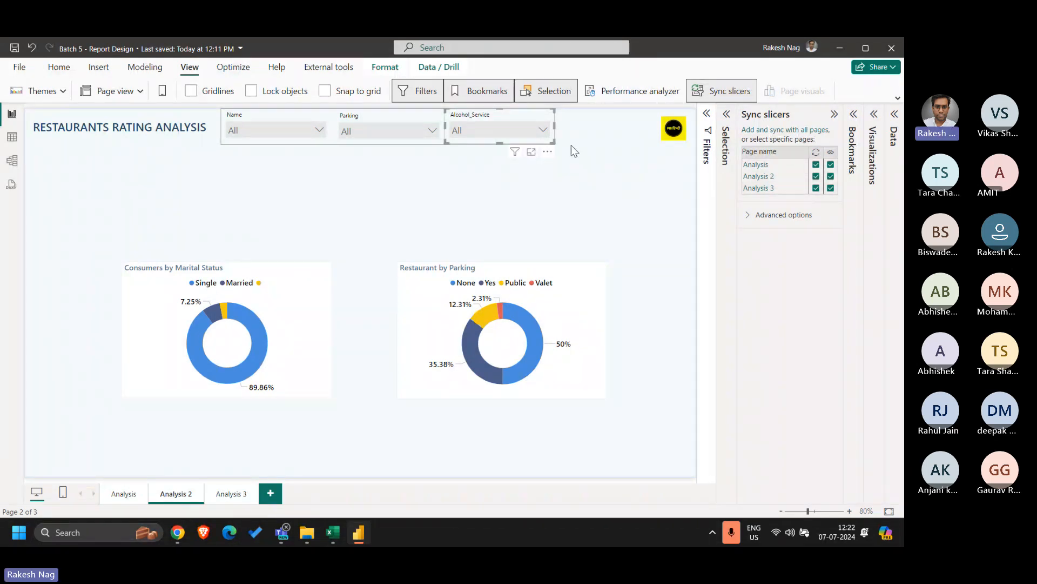
click(572, 145)
click(708, 89)
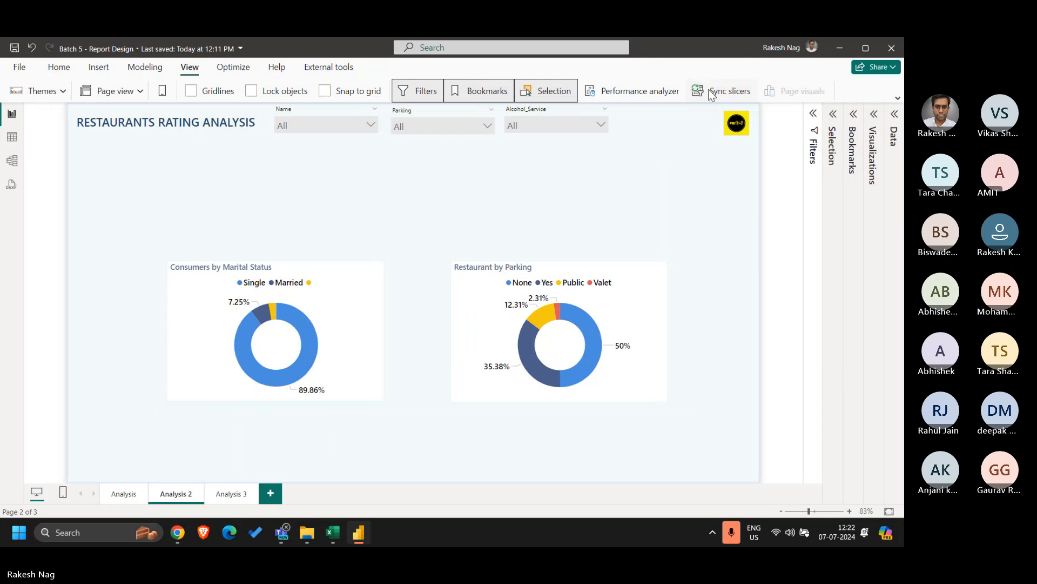
Filter Analysis 2's Alcohol_Service slicer to Wine & Beer and check whether Analysis 3 and Analysis follow the selection.
click(569, 124)
click(531, 168)
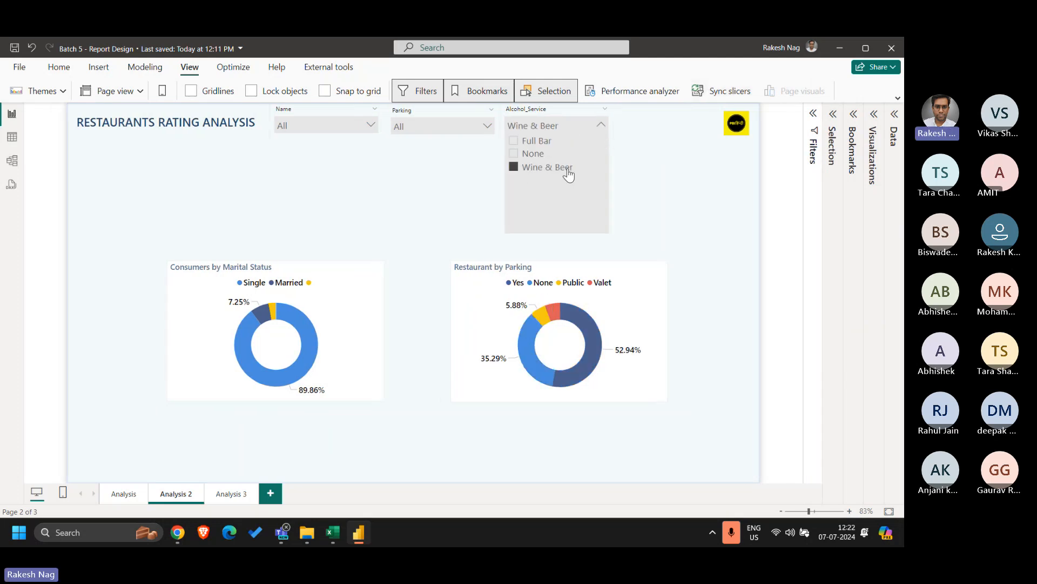
click(677, 166)
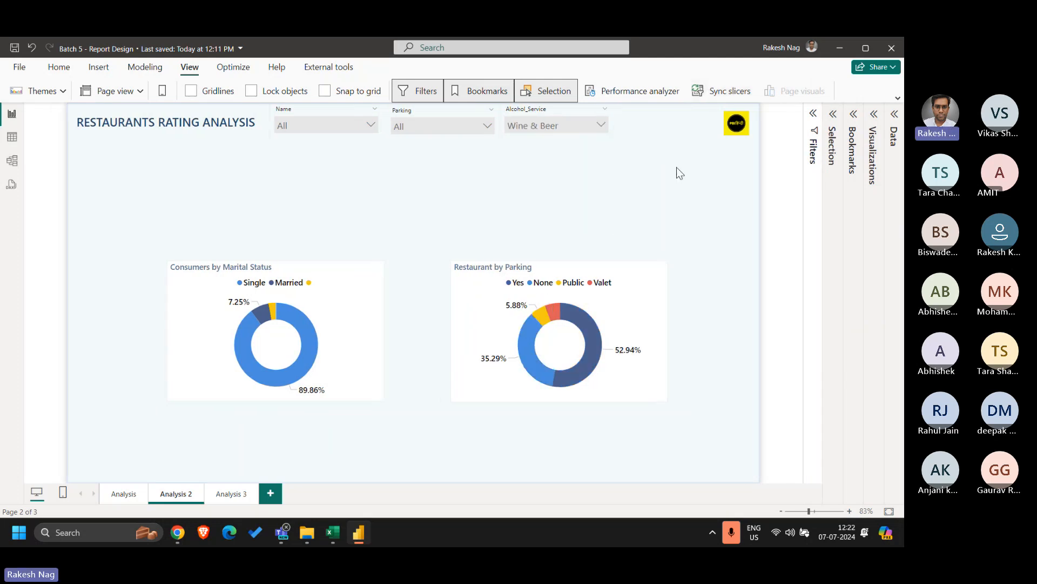
click(241, 493)
click(124, 494)
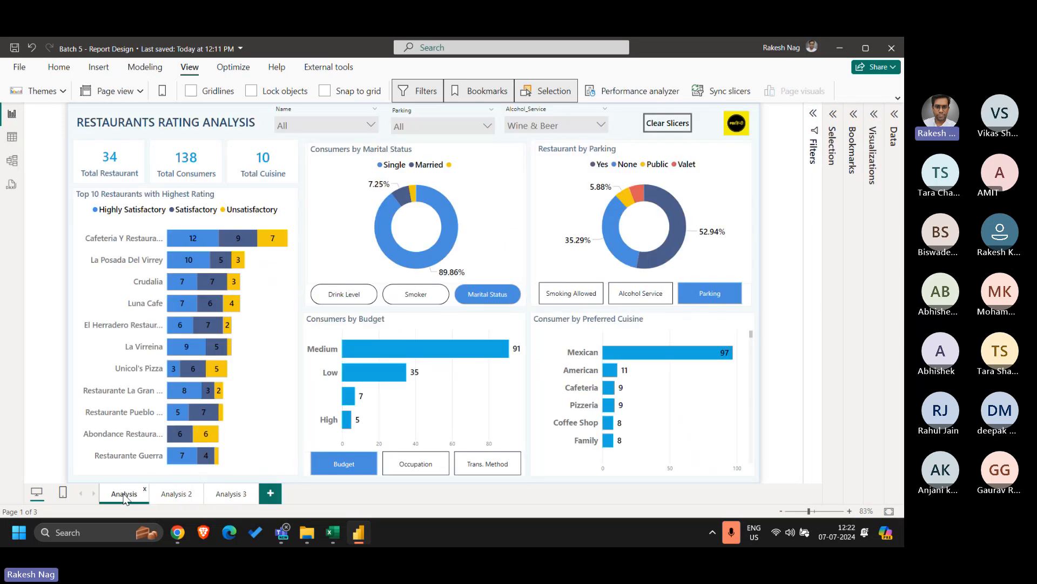
Clear the Alcohol_Service filter on the Analysis page and check the slicers on Analysis 2 and Analysis 3.
click(596, 111)
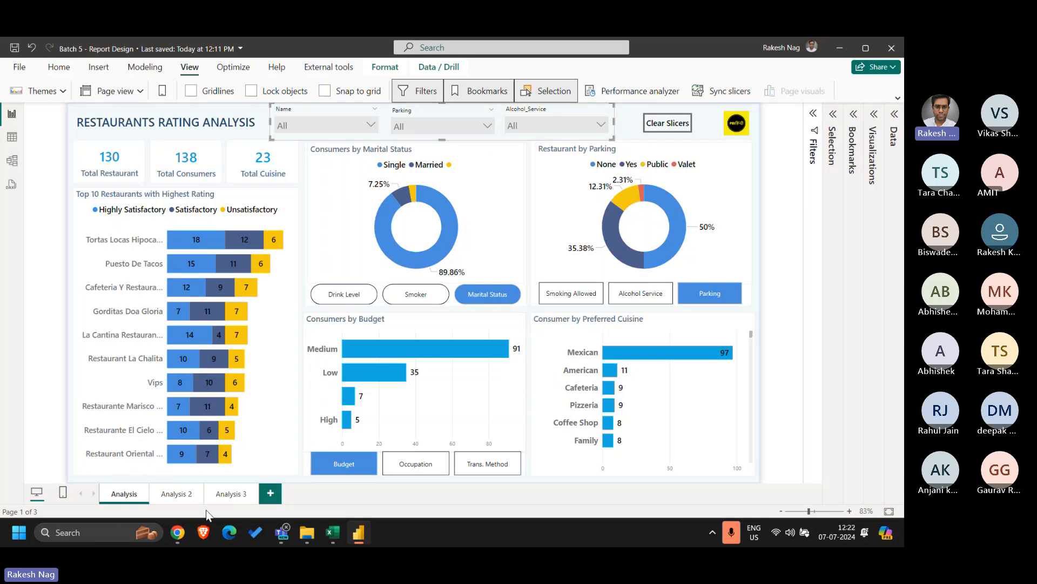
click(185, 494)
click(231, 496)
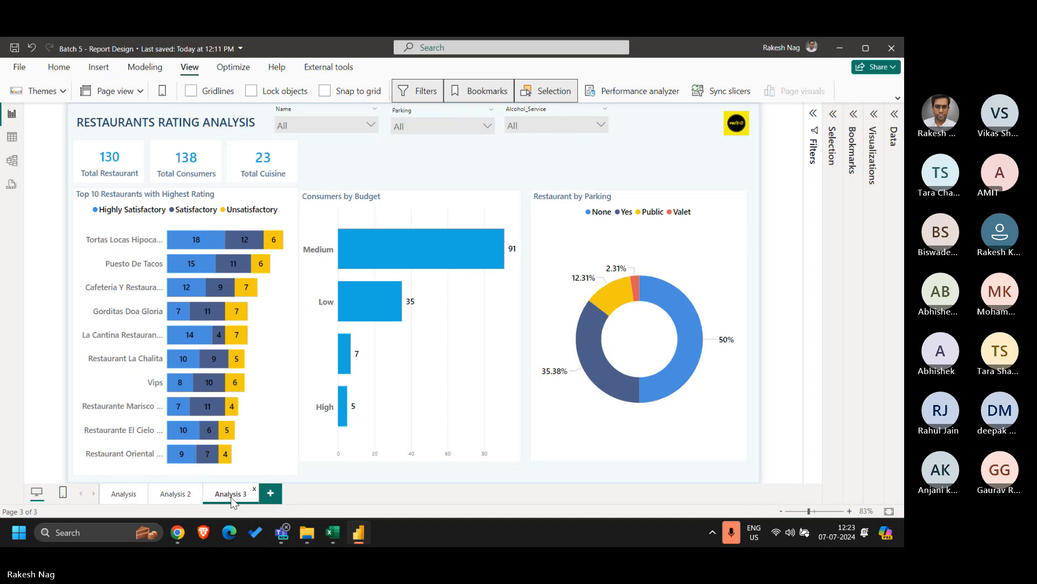
click(124, 494)
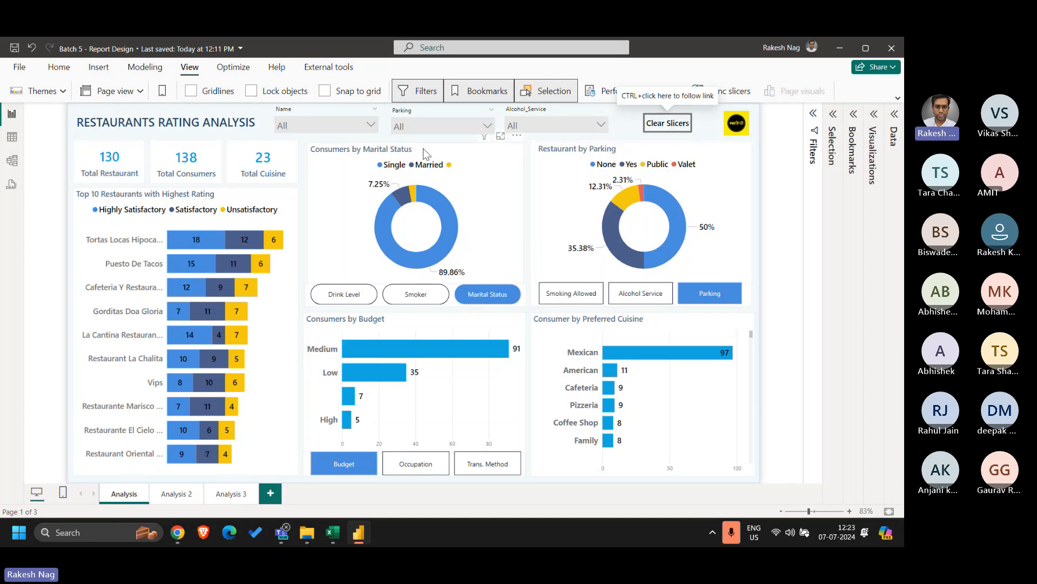
Filter the Analysis page's Parking slicer to Valet, run Clear Slicers, and check the reset on Analysis 2 and Analysis 3.
click(426, 125)
click(419, 169)
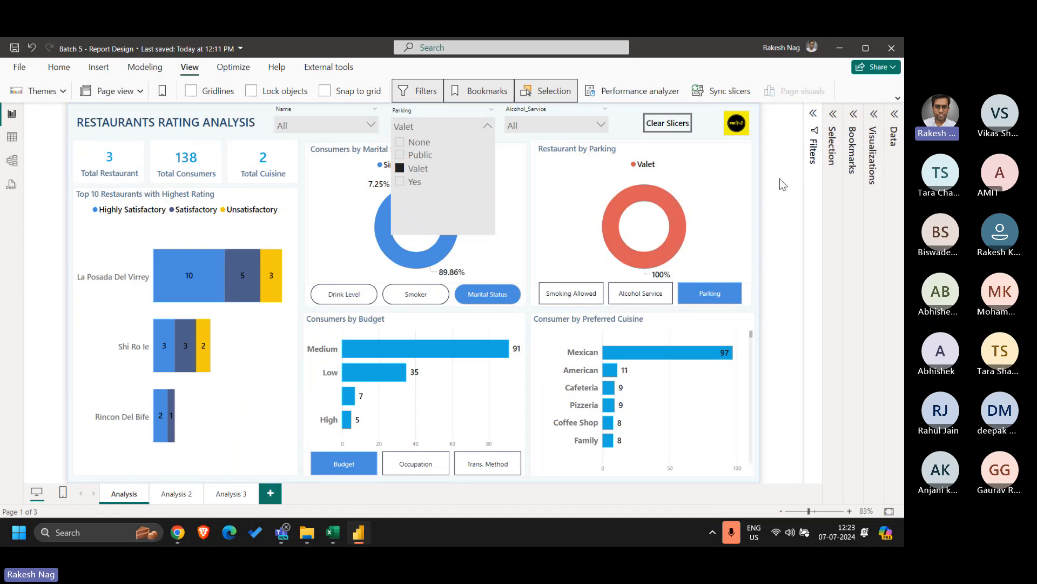
click(777, 187)
ctrl+click(683, 133)
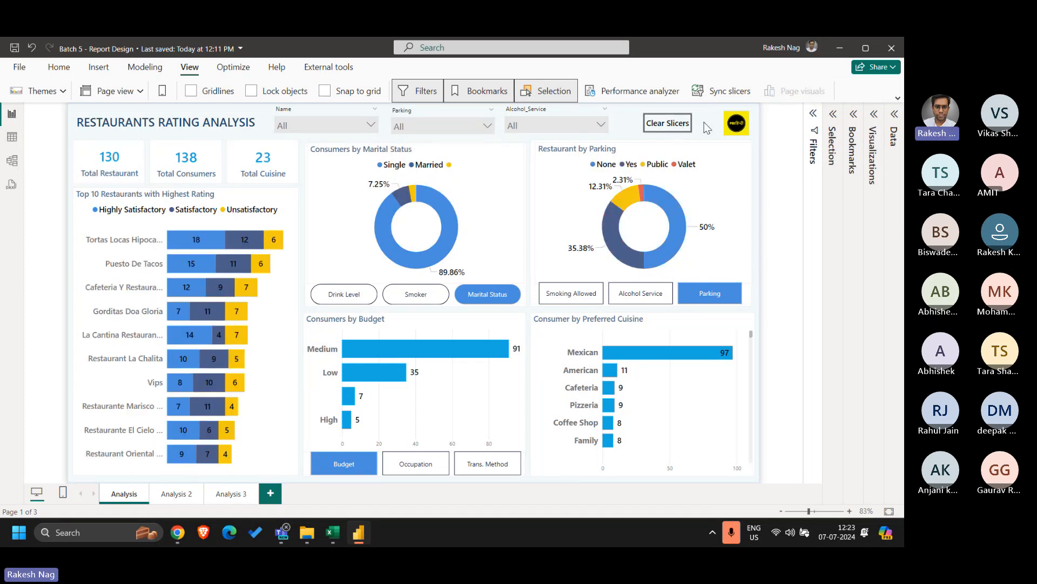
click(165, 498)
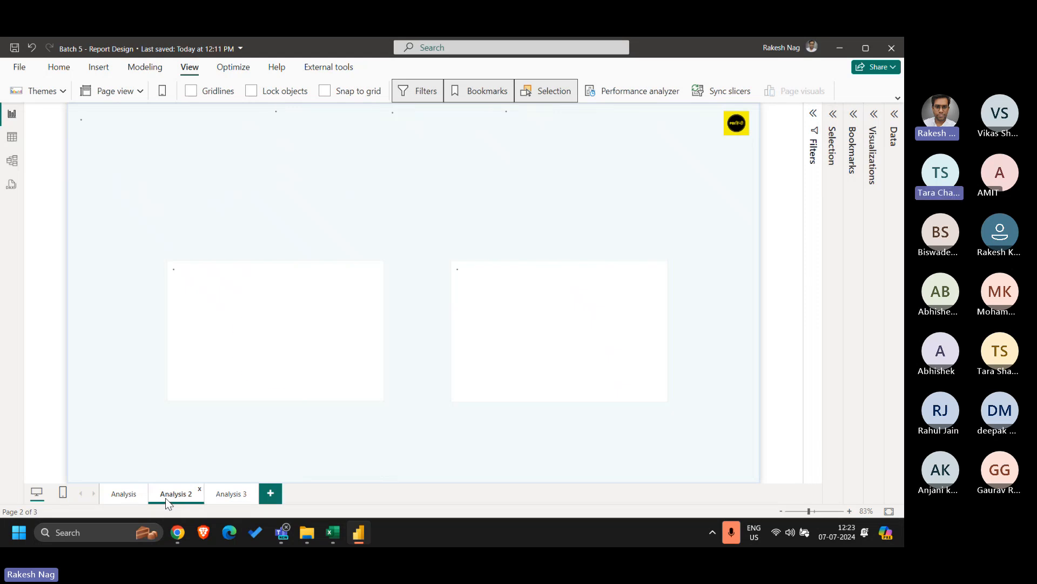
click(237, 497)
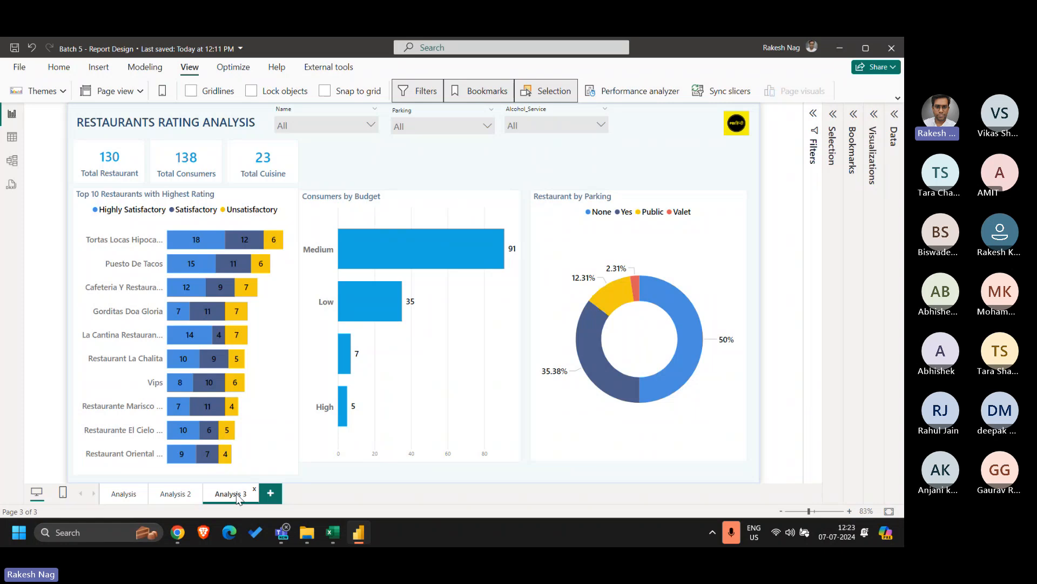
click(122, 496)
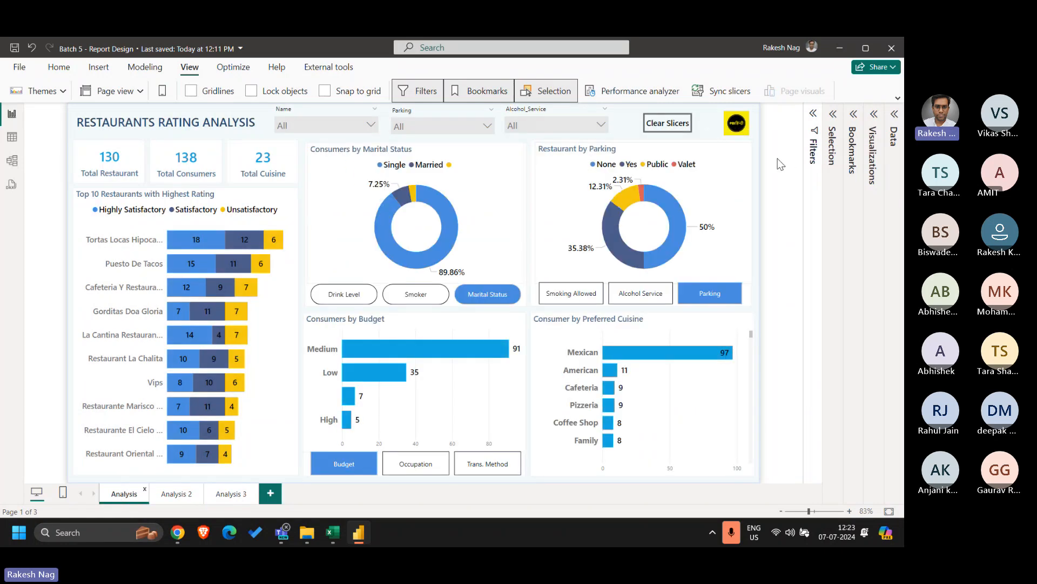
Copy the Clear Slicers button from Analysis to Analysis 2 and test it with Alcohol_Service filtered to Wine & Beer.
click(679, 127)
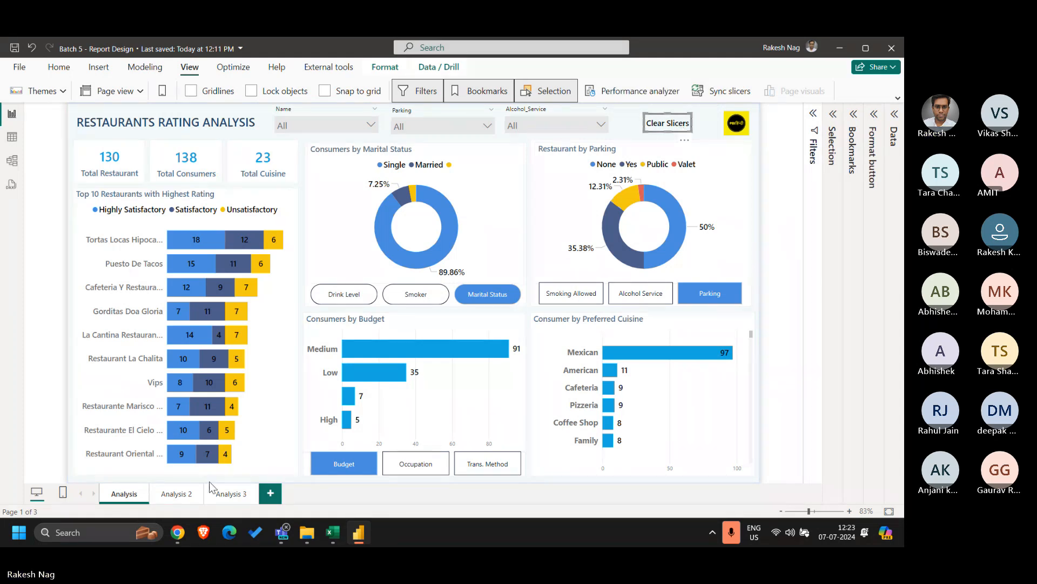
click(177, 493)
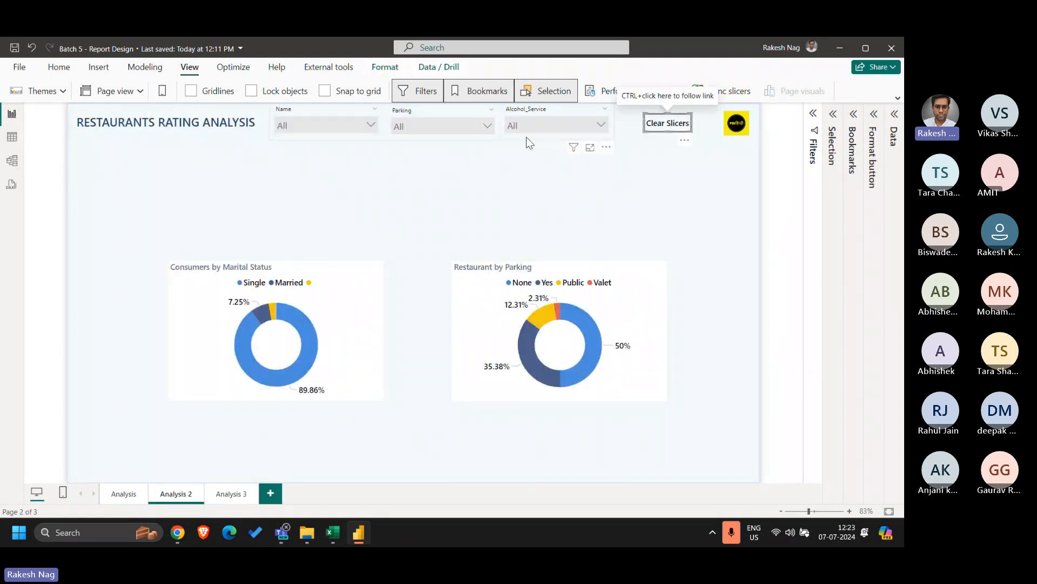
click(526, 125)
click(524, 168)
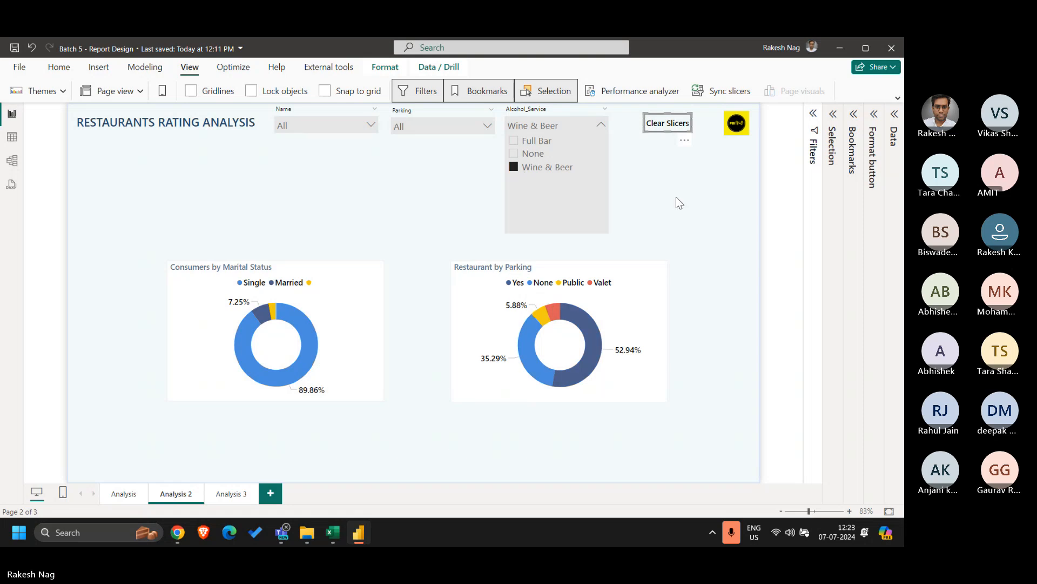
click(690, 197)
ctrl+click(668, 129)
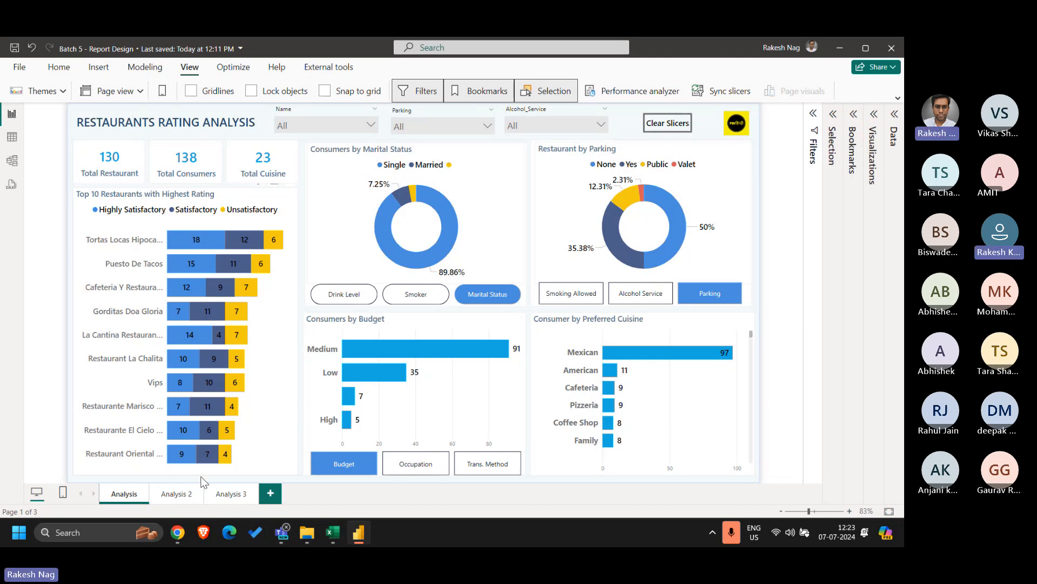
Filter Analysis 2's Name slicer to Cafe Ambar and test which page the copied Clear Slicers button leads to.
click(178, 494)
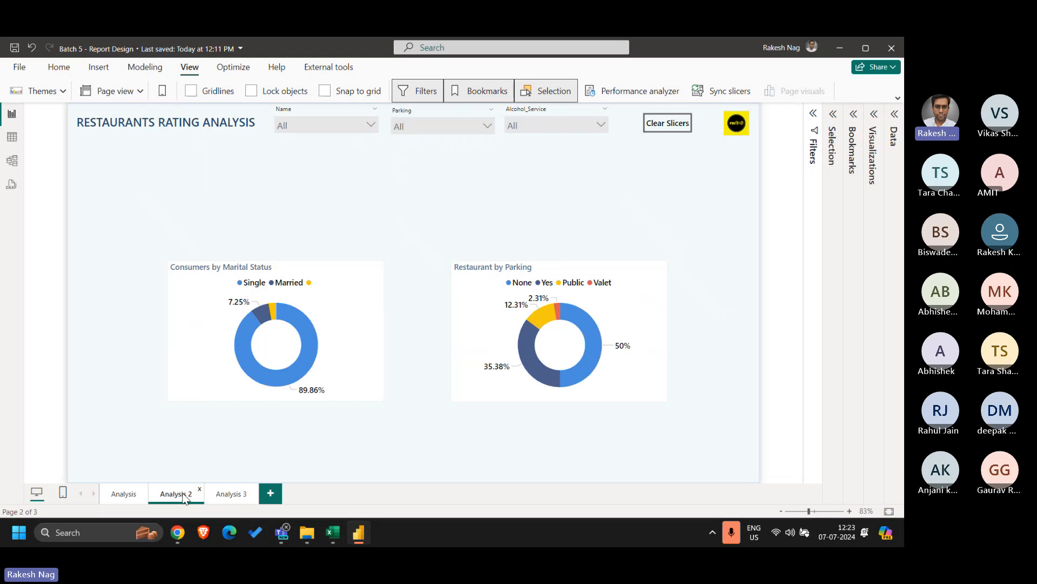
click(340, 123)
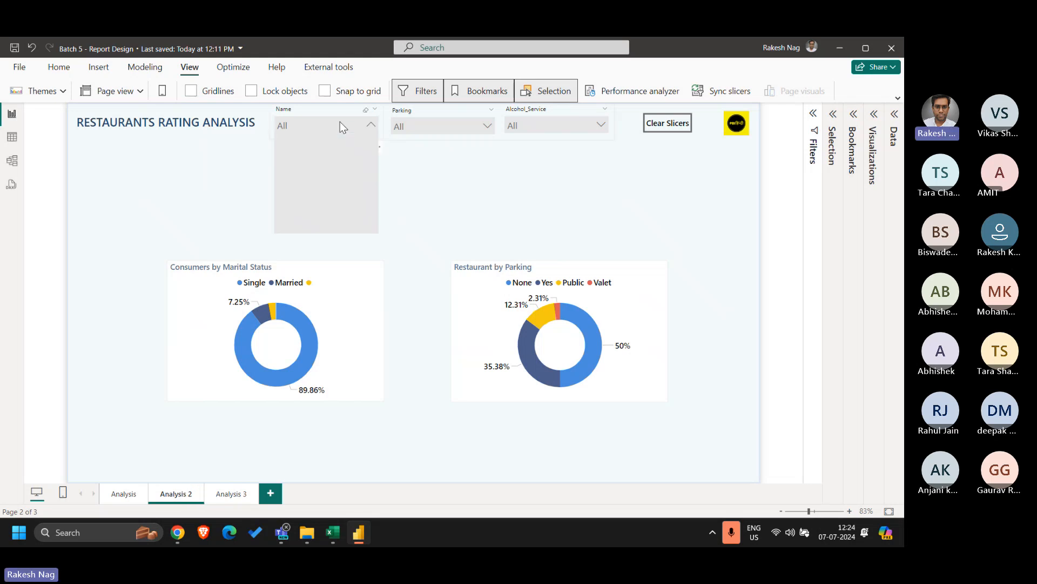
click(316, 182)
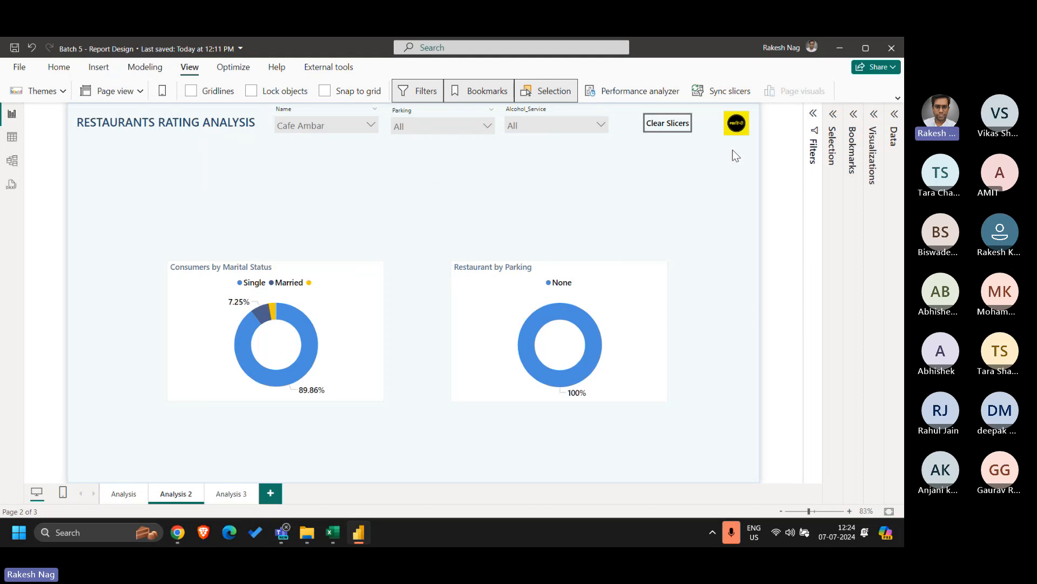
ctrl+click(668, 130)
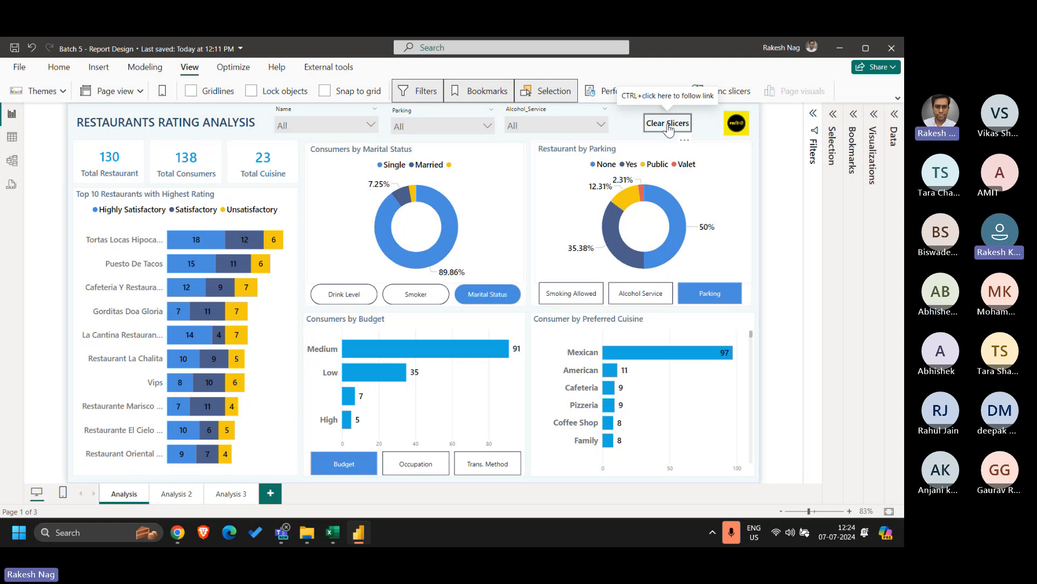
click(669, 127)
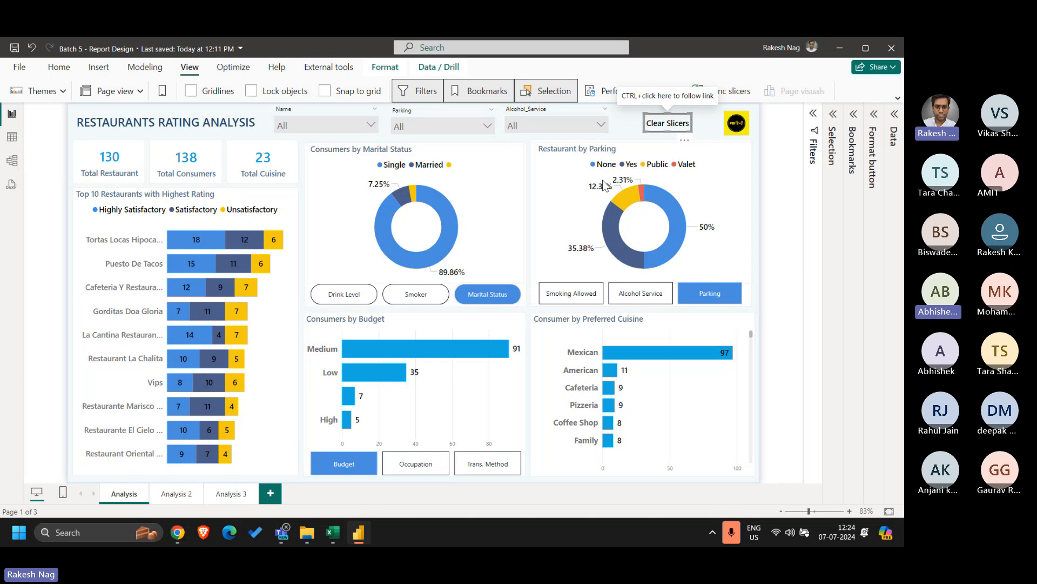
Add a bookmark of the Analysis 2 page with unfiltered slicers and rename it Clear Slicers2.
click(189, 496)
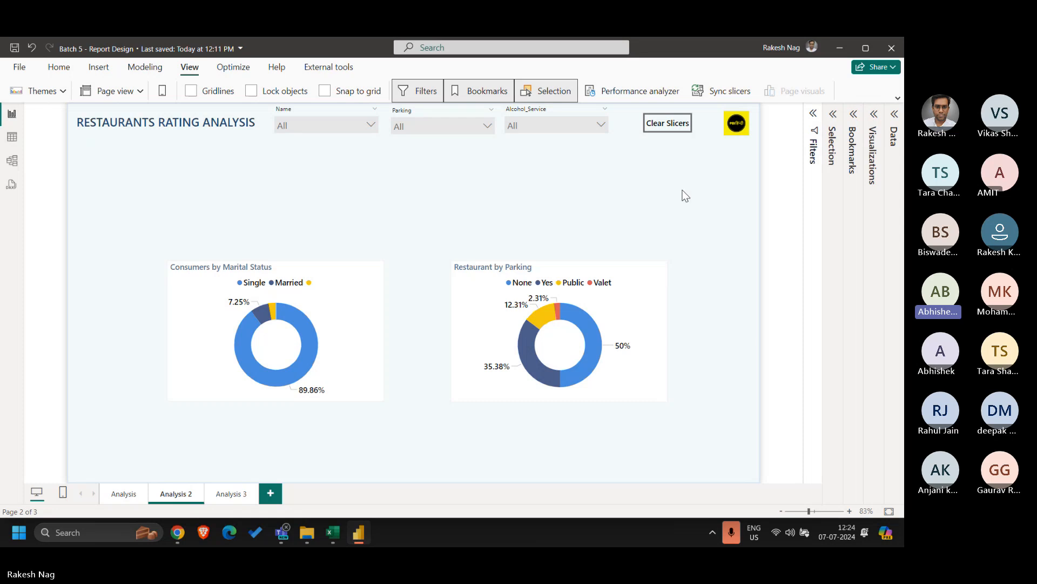
click(833, 115)
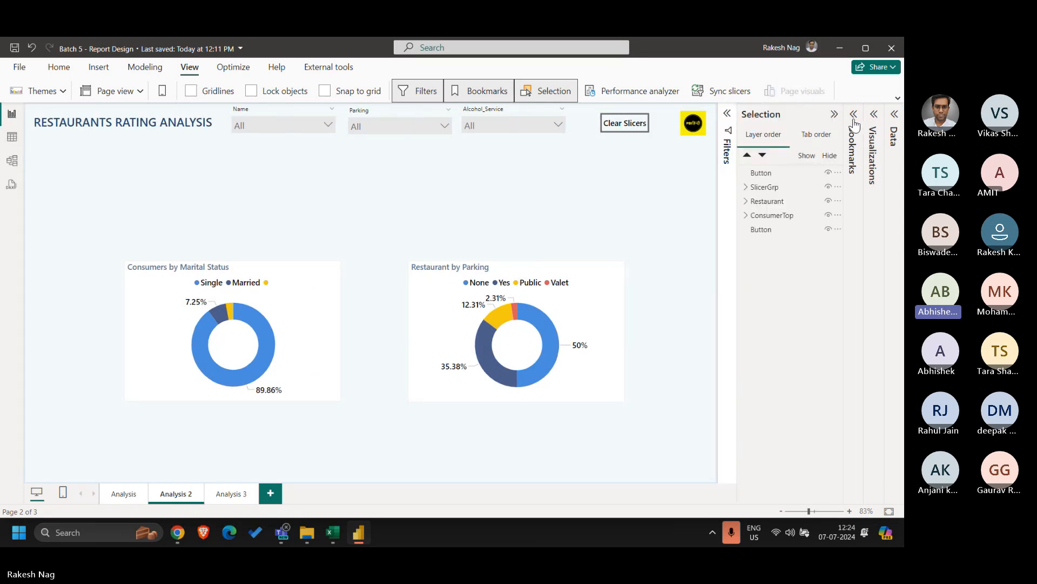
click(855, 122)
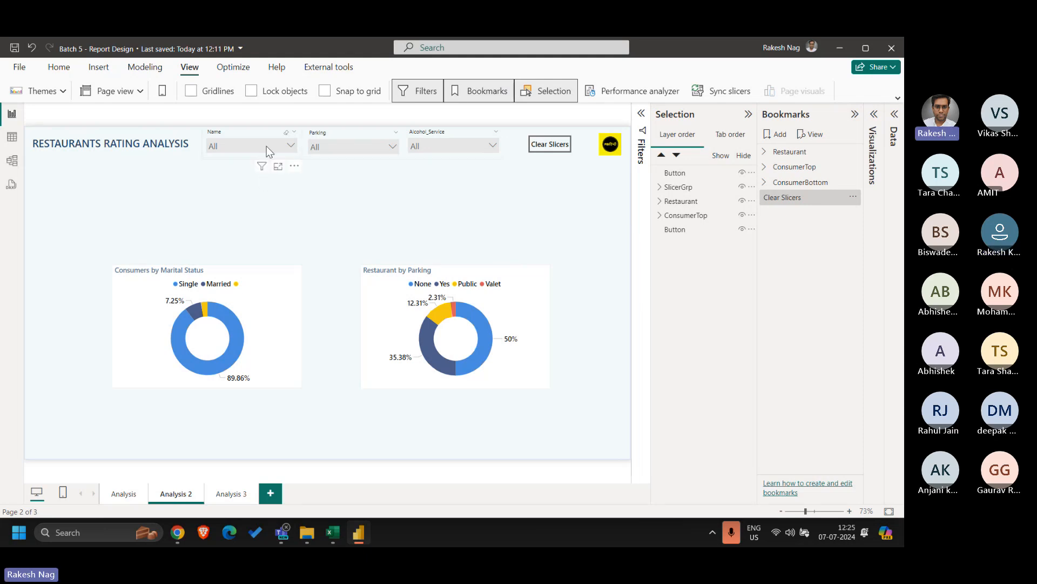
click(775, 135)
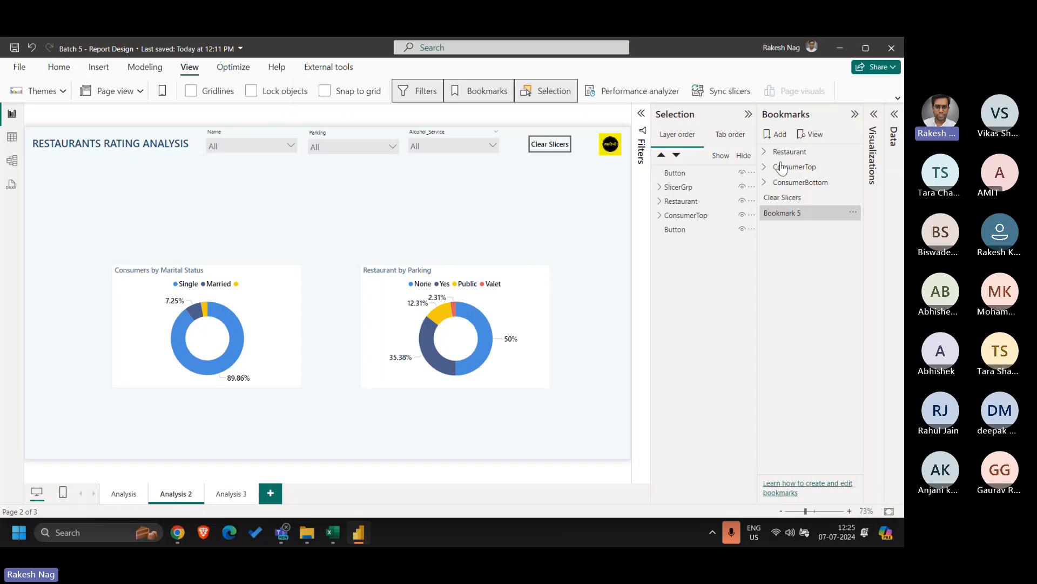
double_click(774, 212)
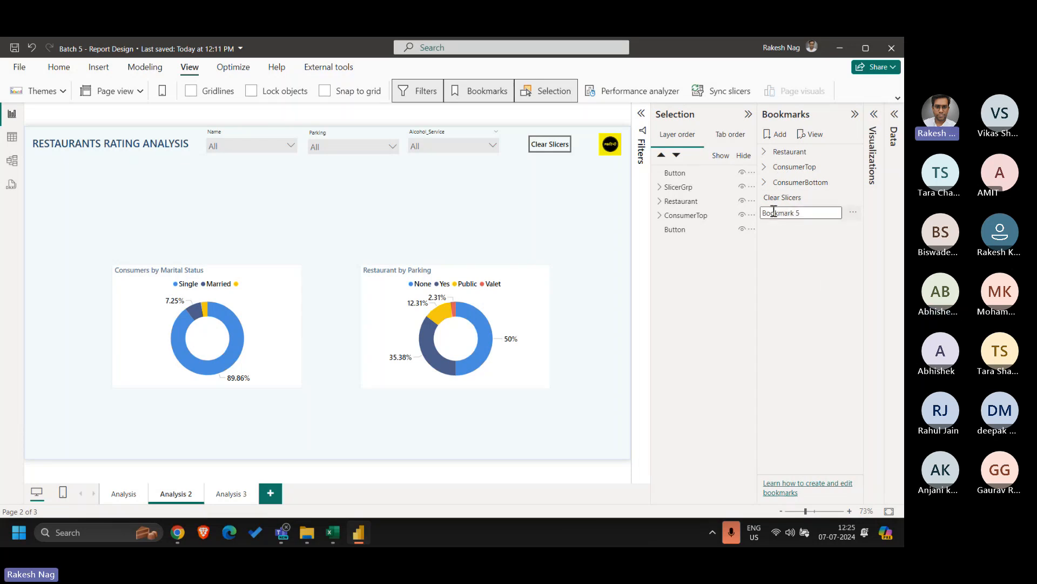
key(ctrl+a)
text(Clea)
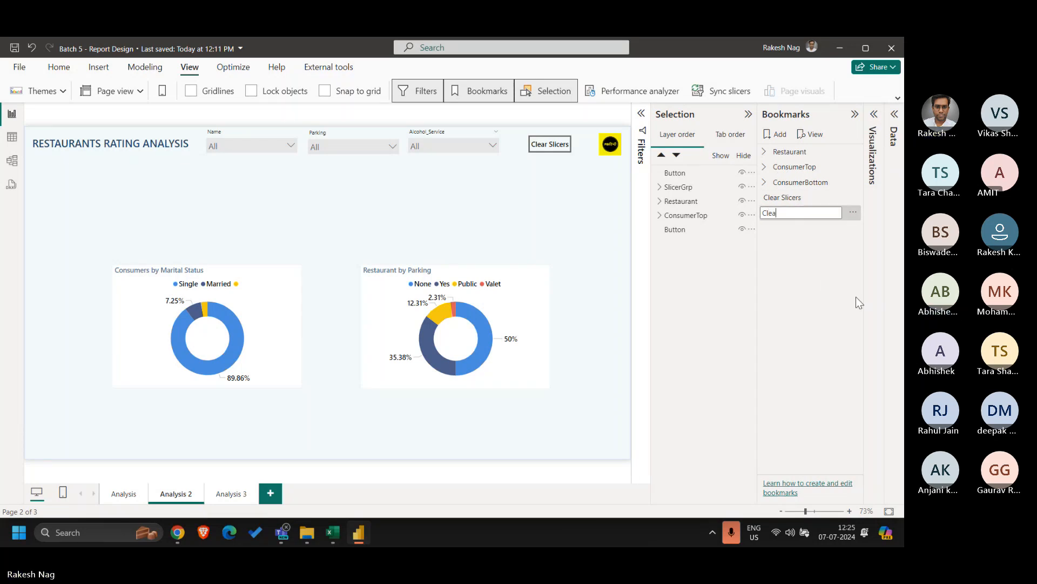
text(r Slicers2)
key(Return)
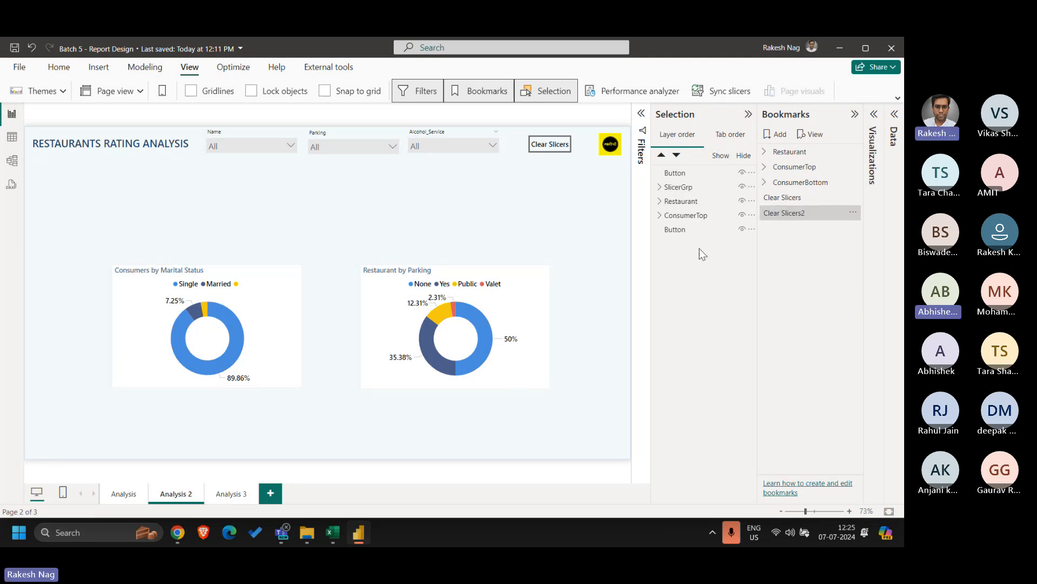
Restrict the Clear Slicers2 bookmark to selected visuals with SlicerGrp selected on Analysis 2, and update the bookmark.
click(661, 188)
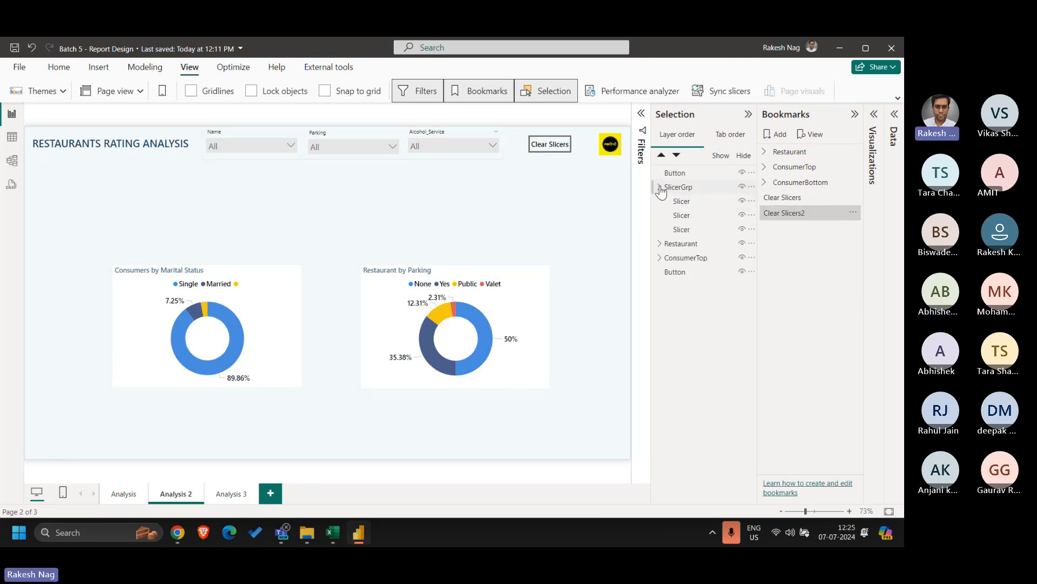
click(698, 187)
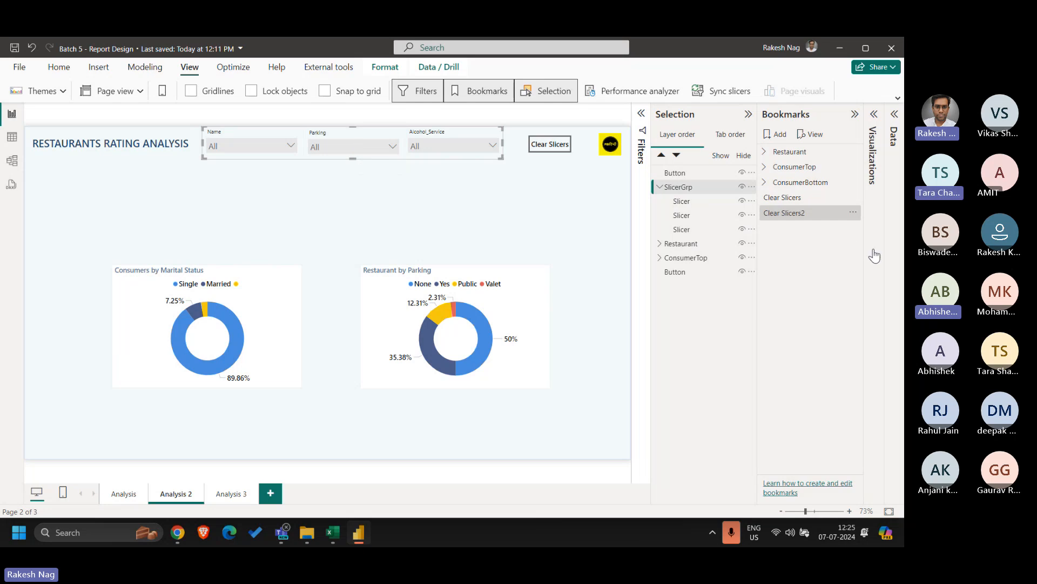
right_click(787, 213)
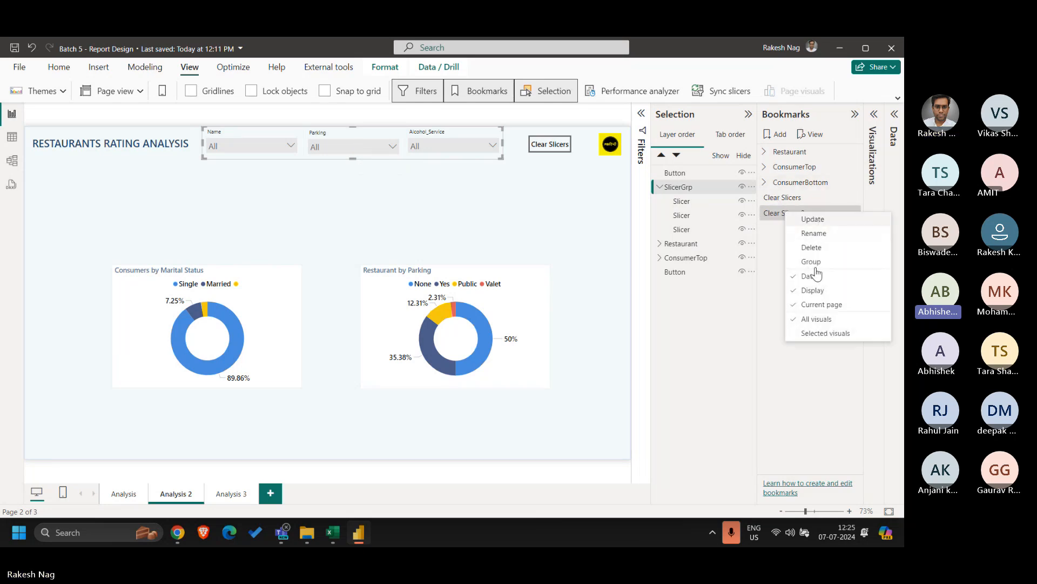
click(822, 332)
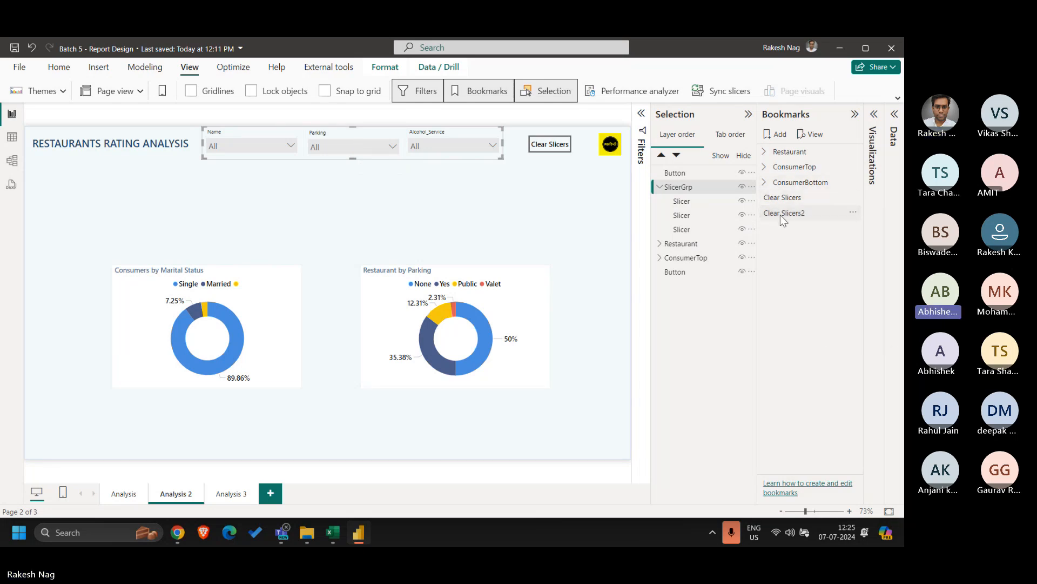
right_click(780, 215)
click(801, 223)
right_click(789, 217)
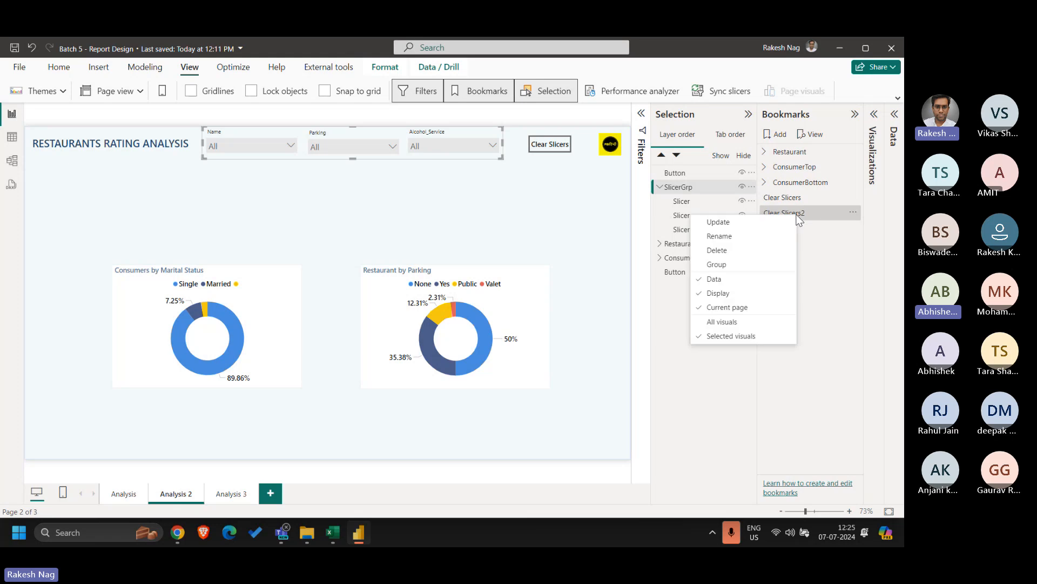
click(777, 226)
click(777, 219)
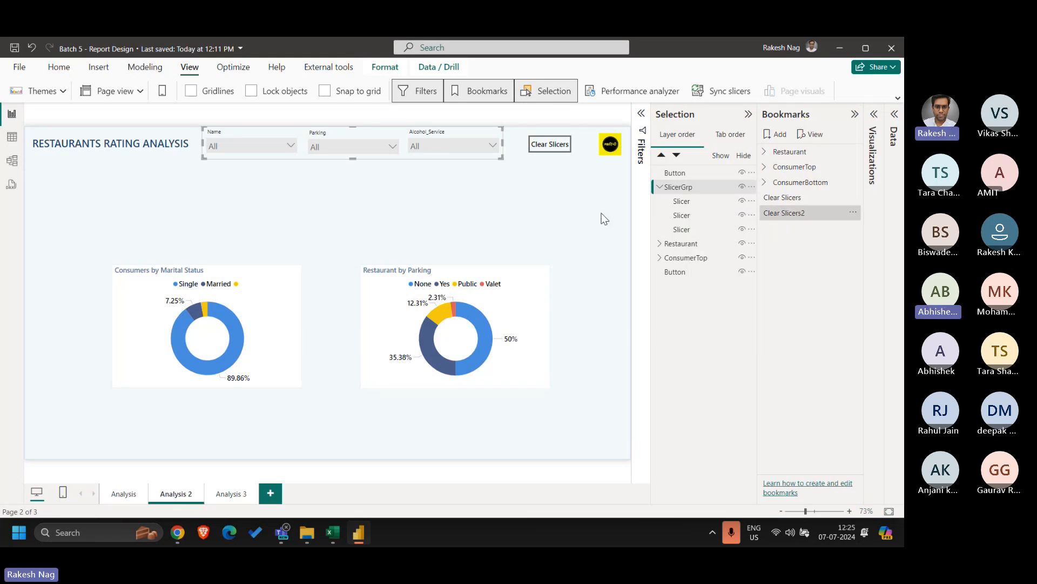
Set the action of Analysis 2's Clear Slicers button to the Clear Slicers2 bookmark.
click(550, 147)
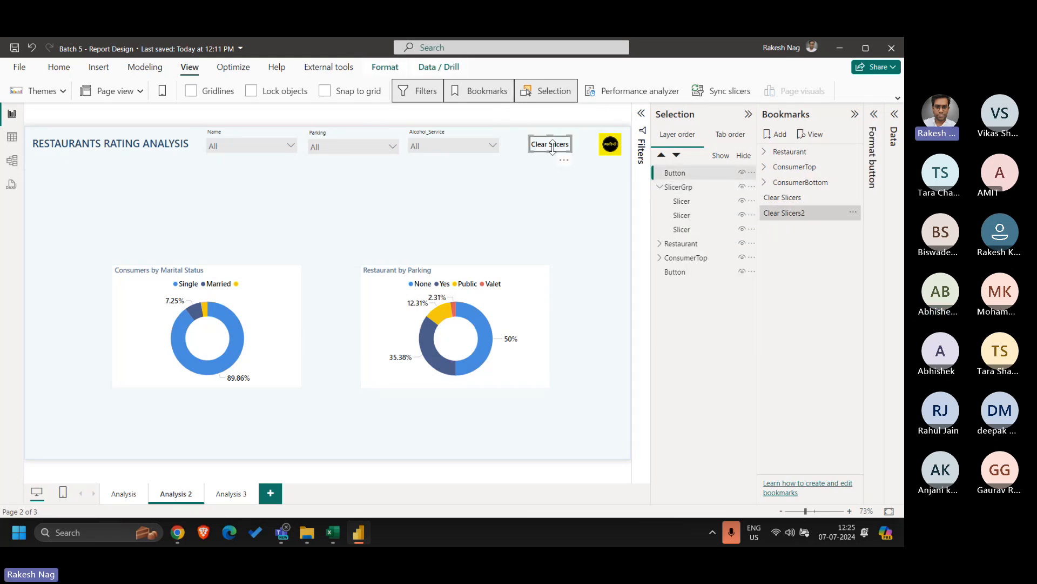
click(874, 116)
click(820, 267)
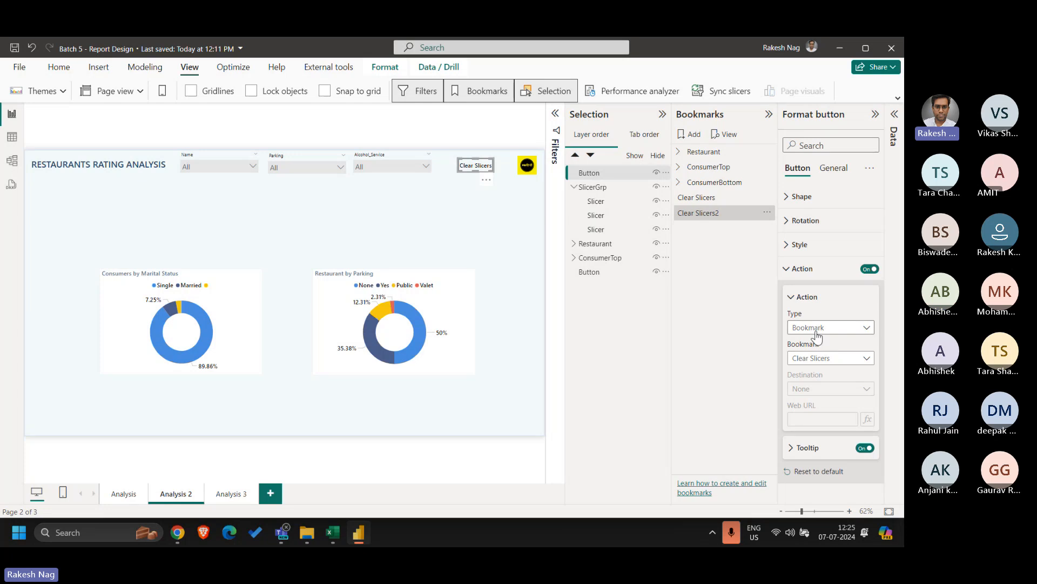
click(819, 358)
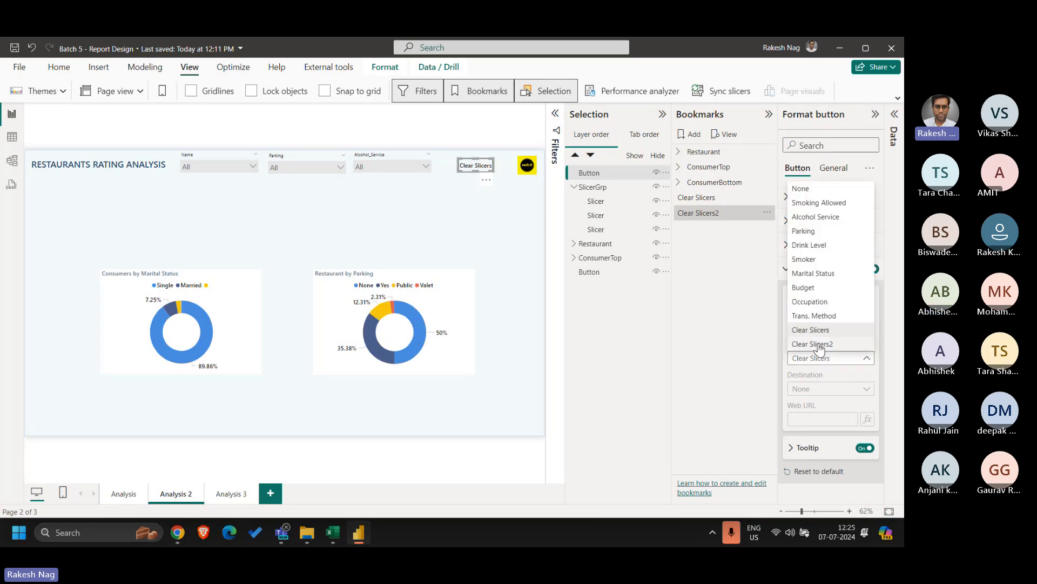
click(820, 346)
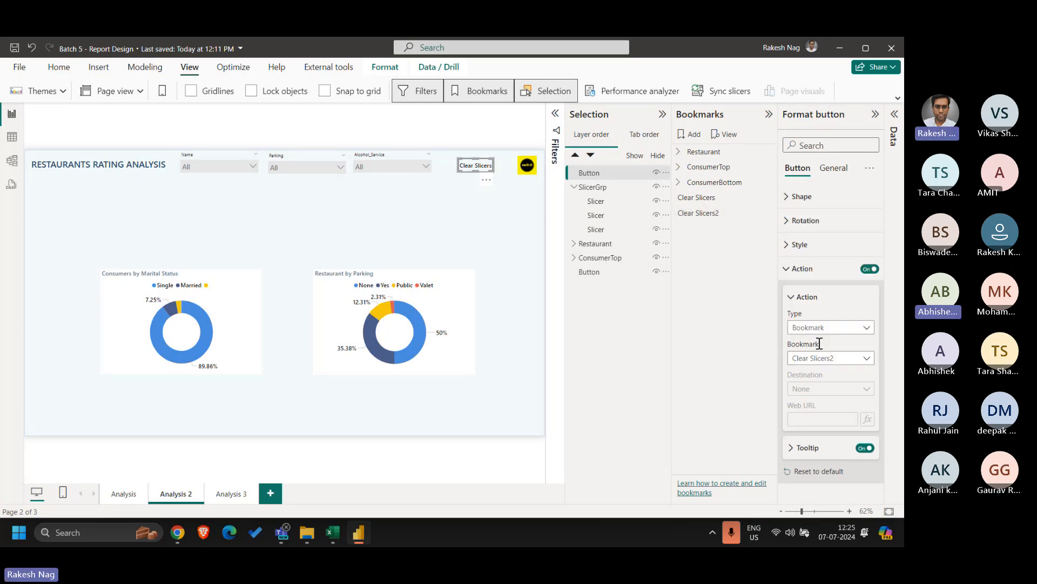
click(394, 205)
Copy the Clear Slicers button from Analysis 2 to the same place on Analysis 3.
click(238, 497)
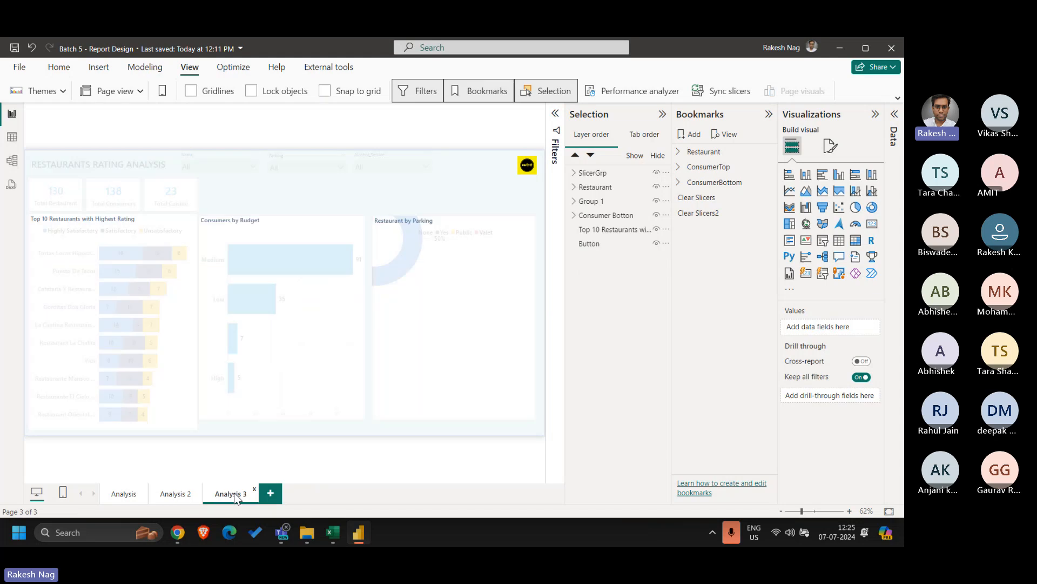
click(174, 500)
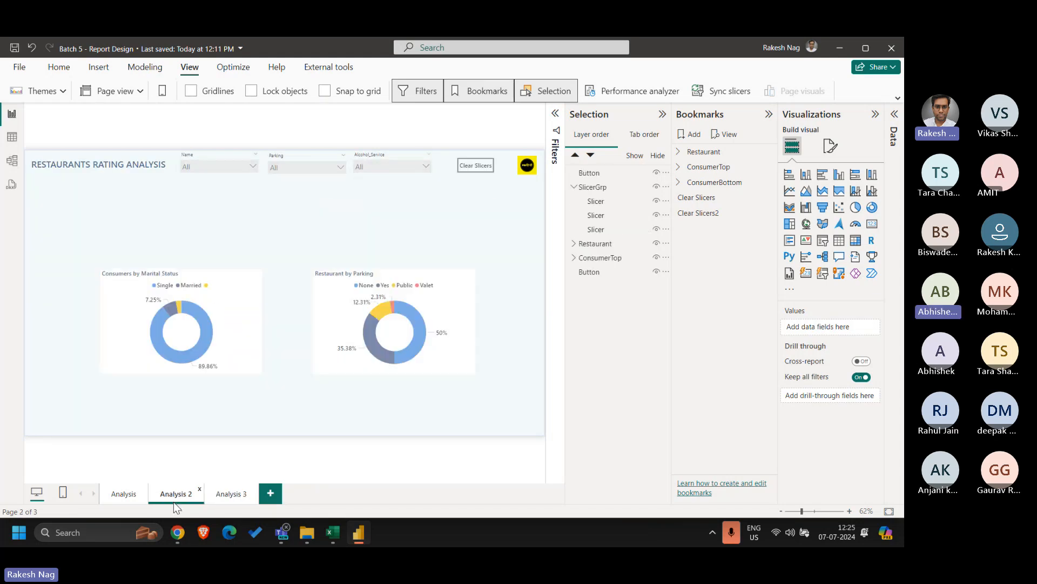
click(475, 167)
click(235, 496)
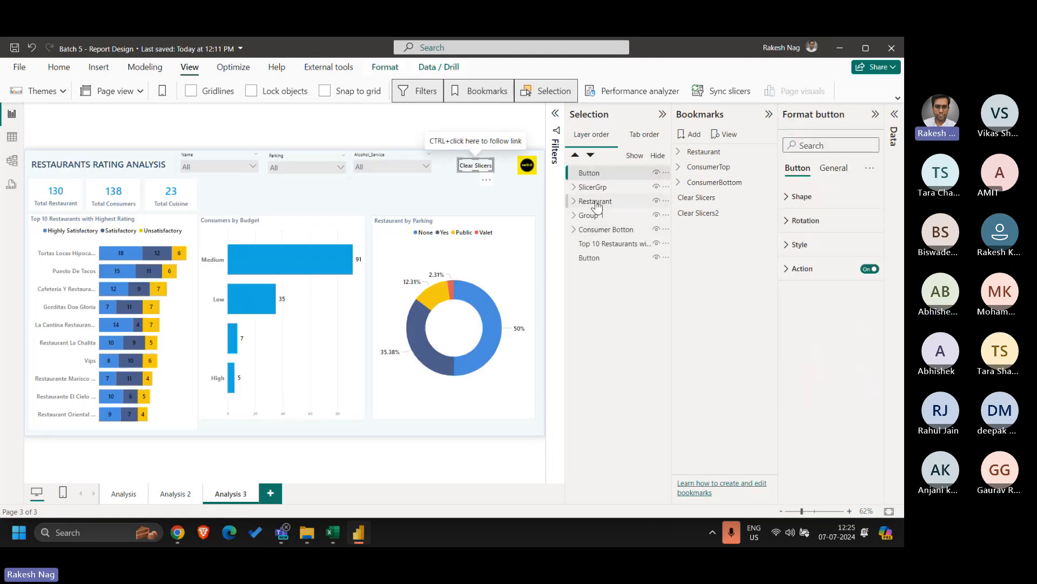
Add a bookmark of Analysis 3 with SlicerGrp selected and rename it Clear Slicer3.
click(578, 189)
click(574, 187)
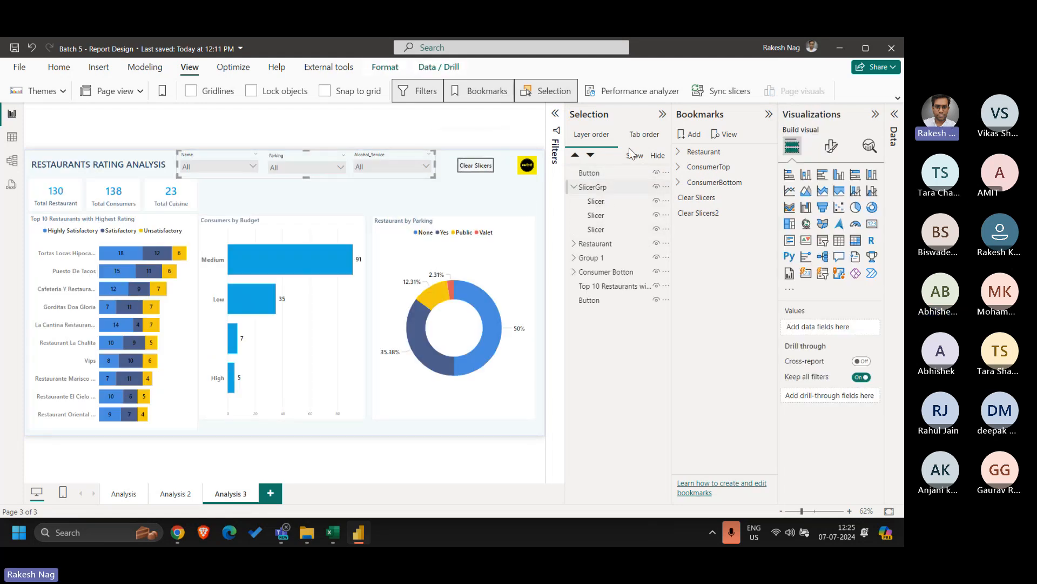
click(691, 135)
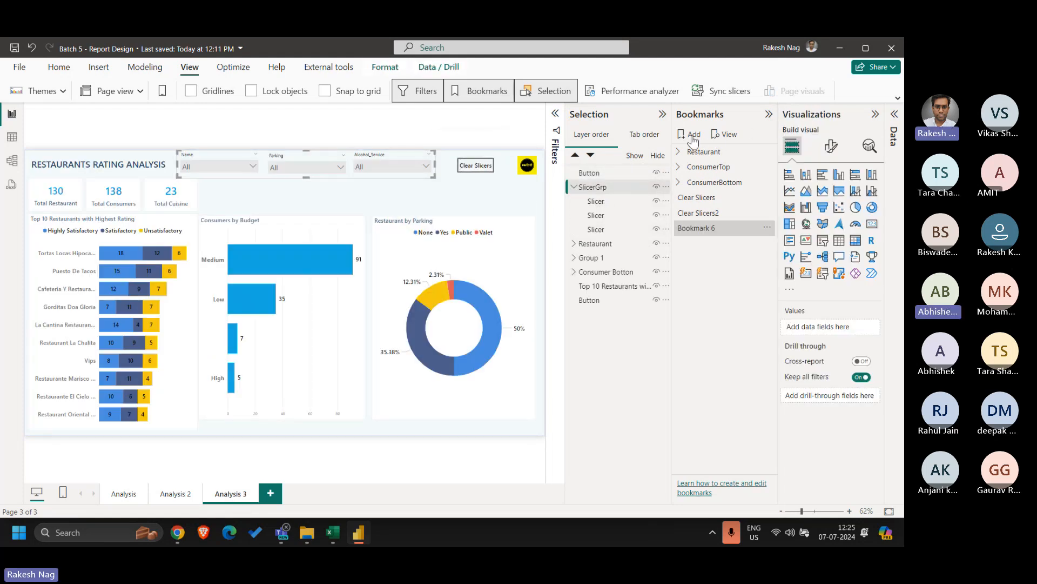
double_click(699, 232)
text(Clear Slicer3)
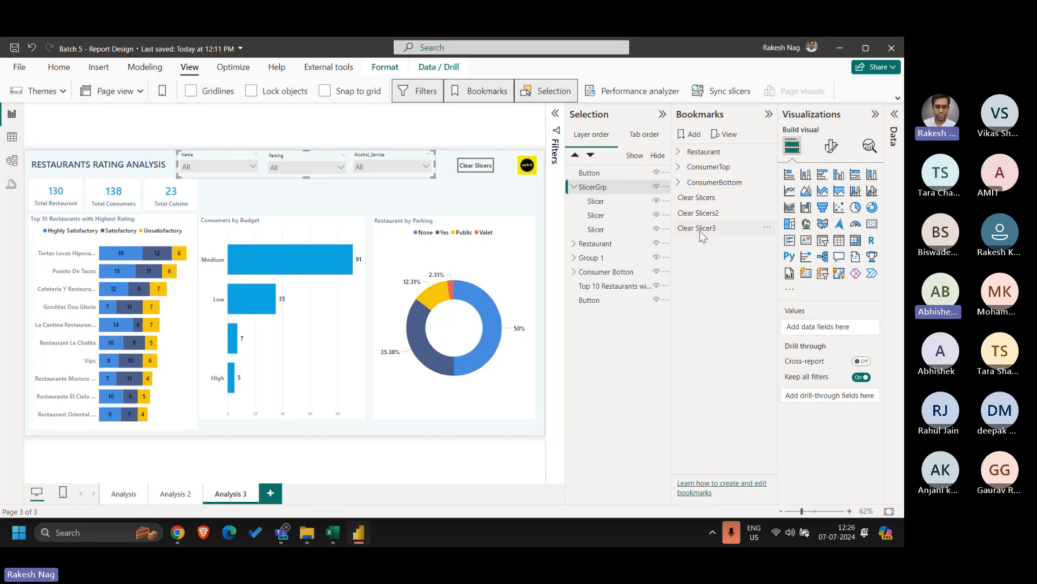
key(Return)
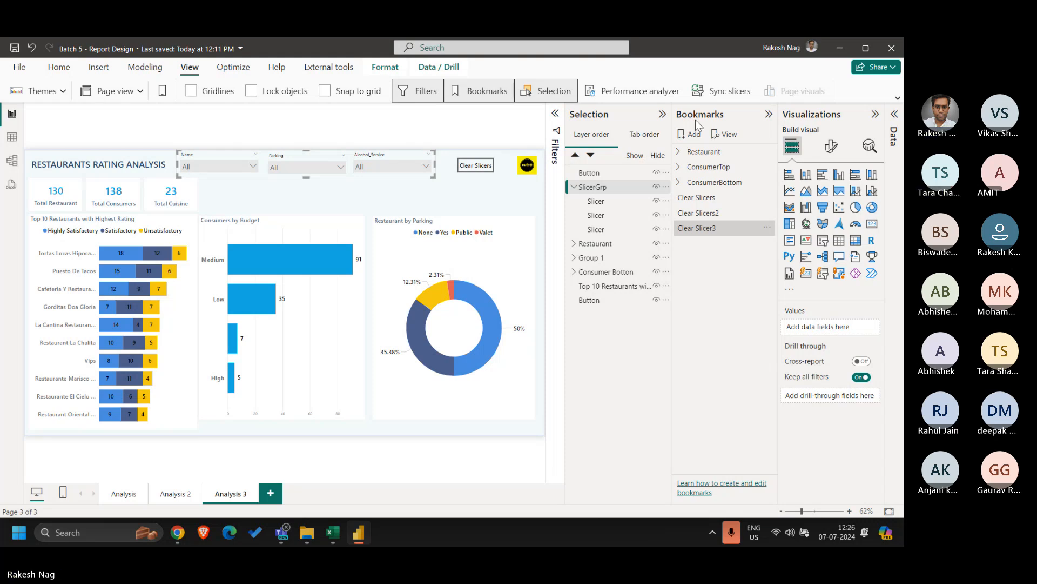
Restrict the Clear Slicer3 bookmark to the selected visuals and update it.
right_click(697, 227)
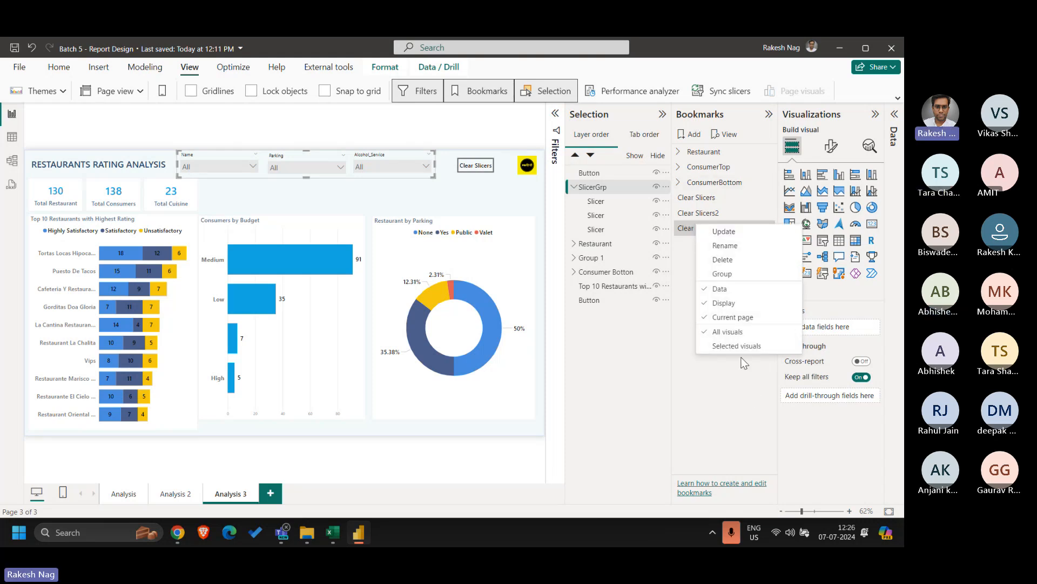
click(737, 346)
right_click(711, 234)
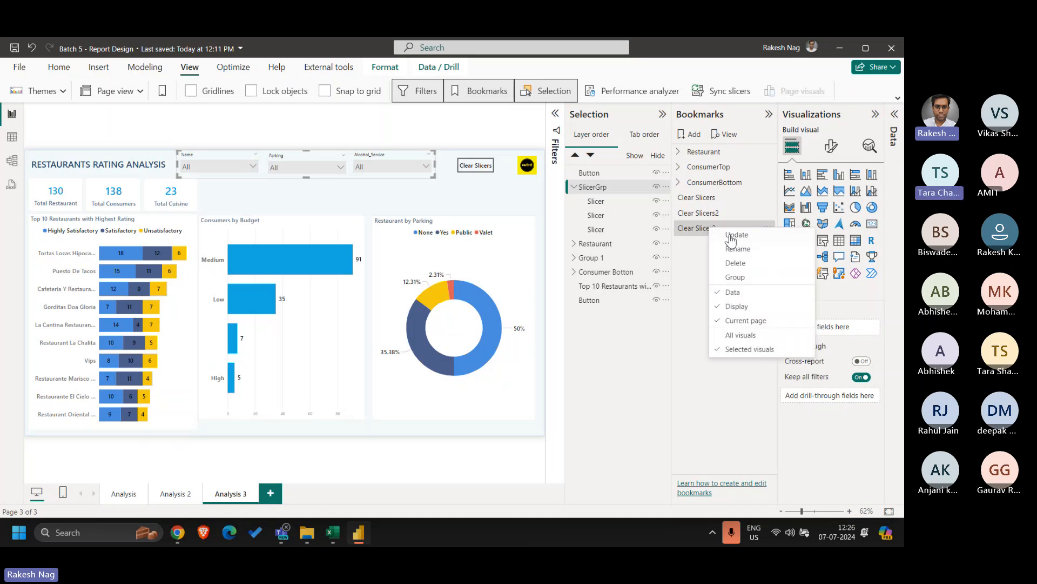
click(731, 238)
right_click(710, 233)
click(729, 238)
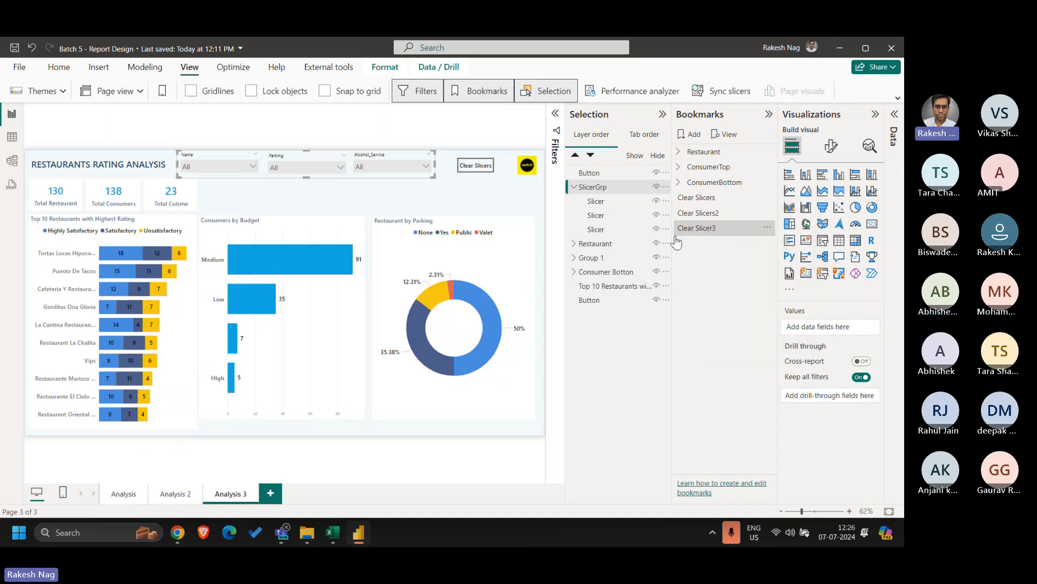
Set the action of Analysis 3's Clear Slicers button to the Clear Slicer3 bookmark and collapse the side panes.
click(471, 177)
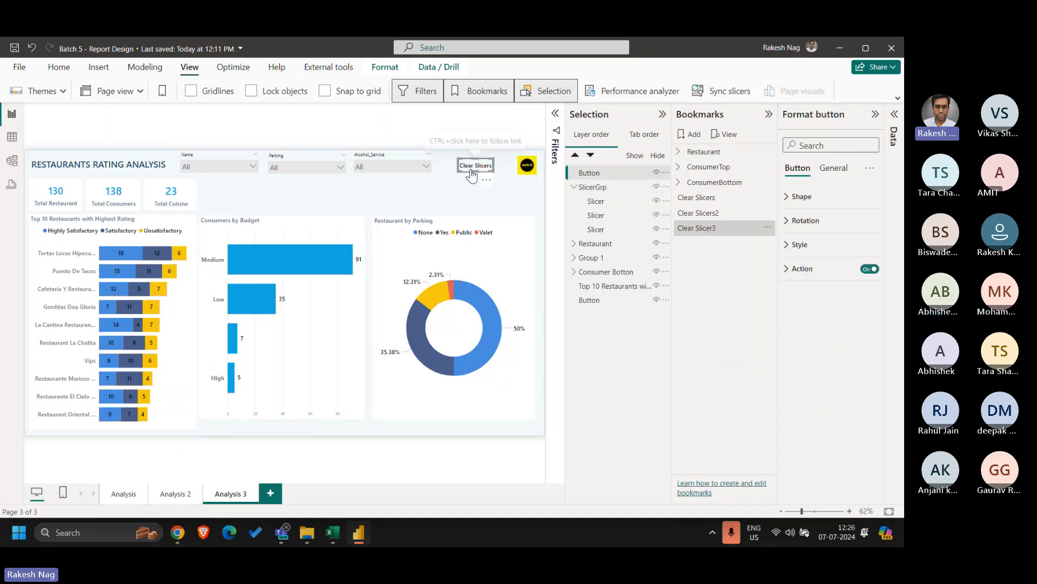
click(831, 275)
click(851, 358)
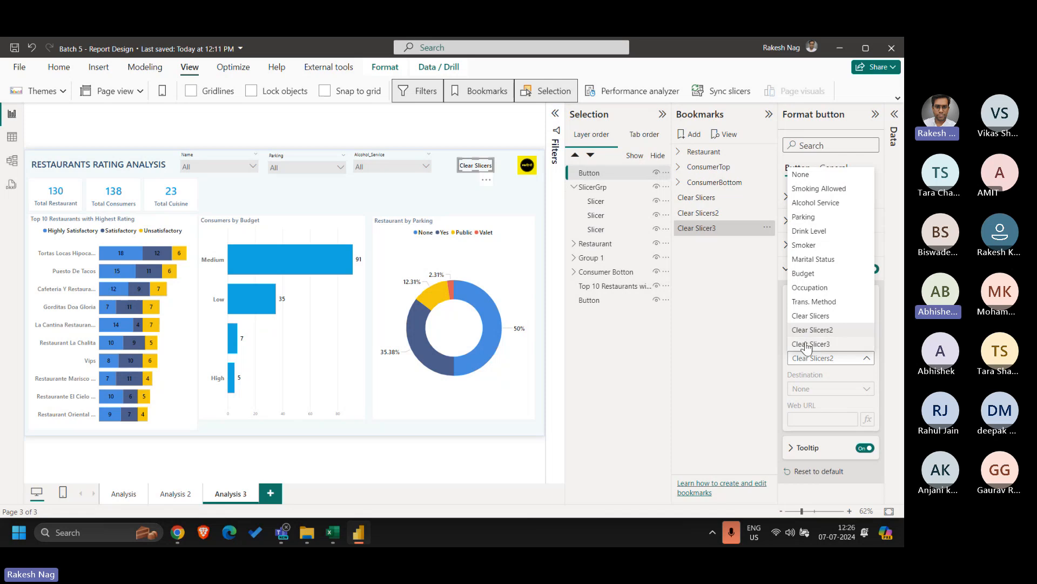
click(807, 340)
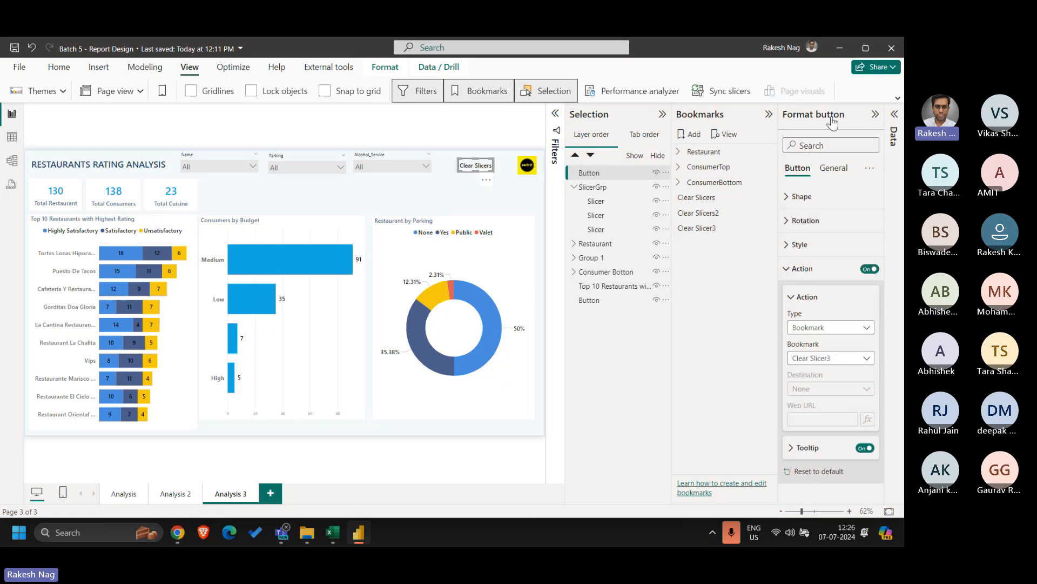
click(876, 114)
click(855, 114)
click(857, 114)
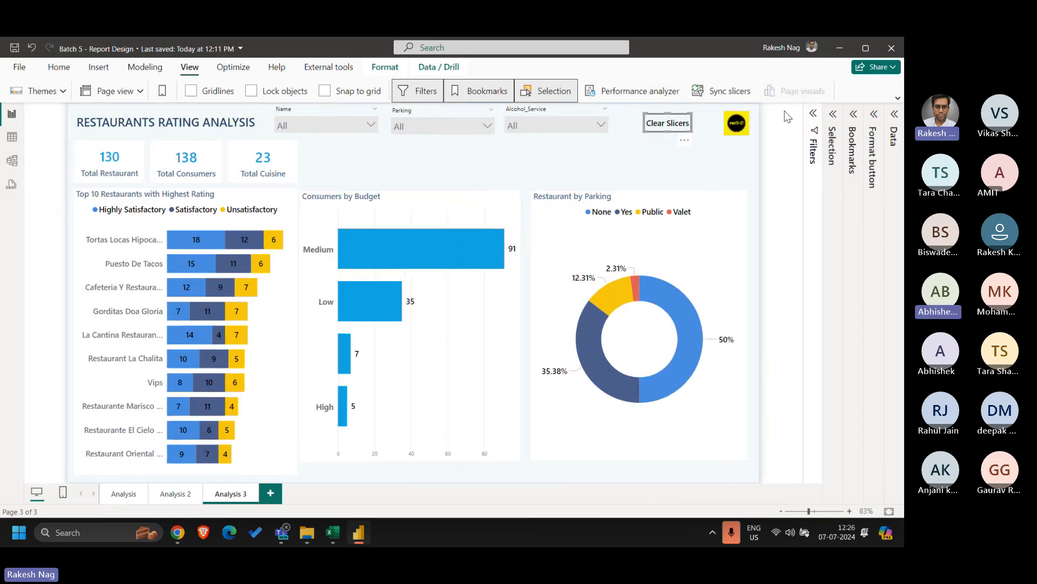
Test Analysis 3's Clear Slicers button with Alcohol_Service filtered to Wine & Beer and Name filtered to Crudalia.
click(571, 180)
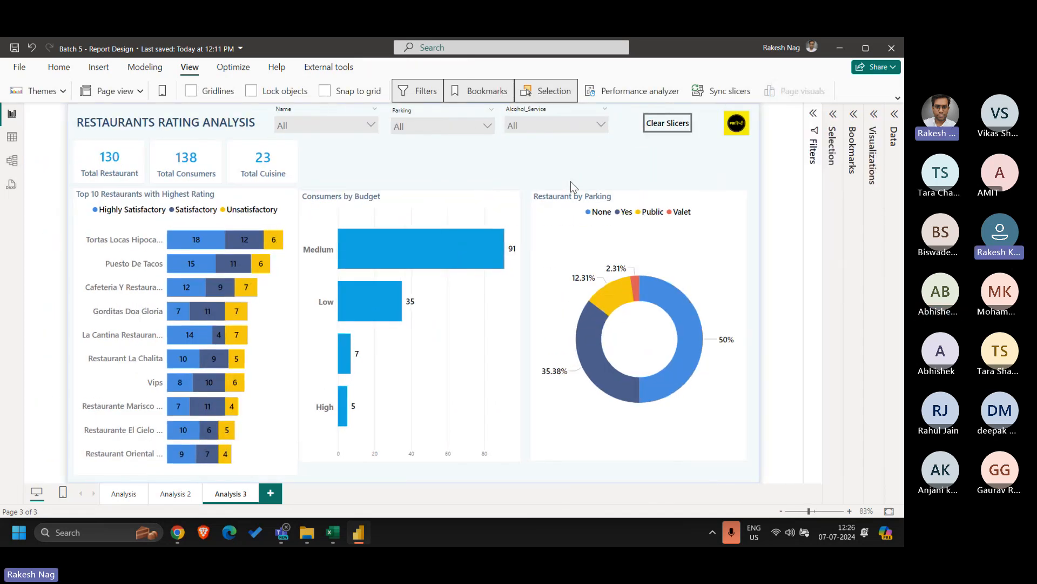
click(554, 125)
click(542, 167)
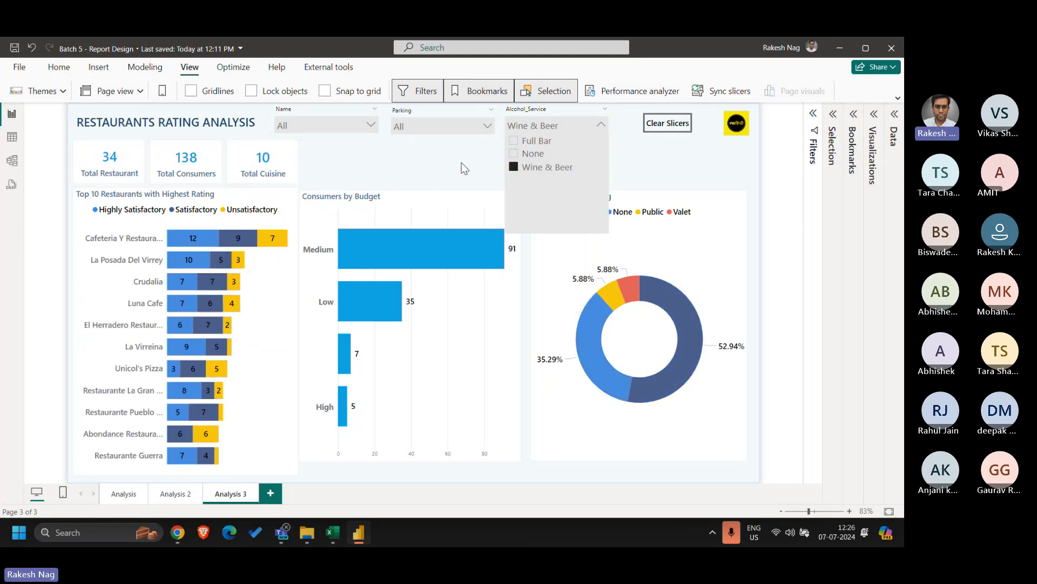
click(369, 125)
click(313, 181)
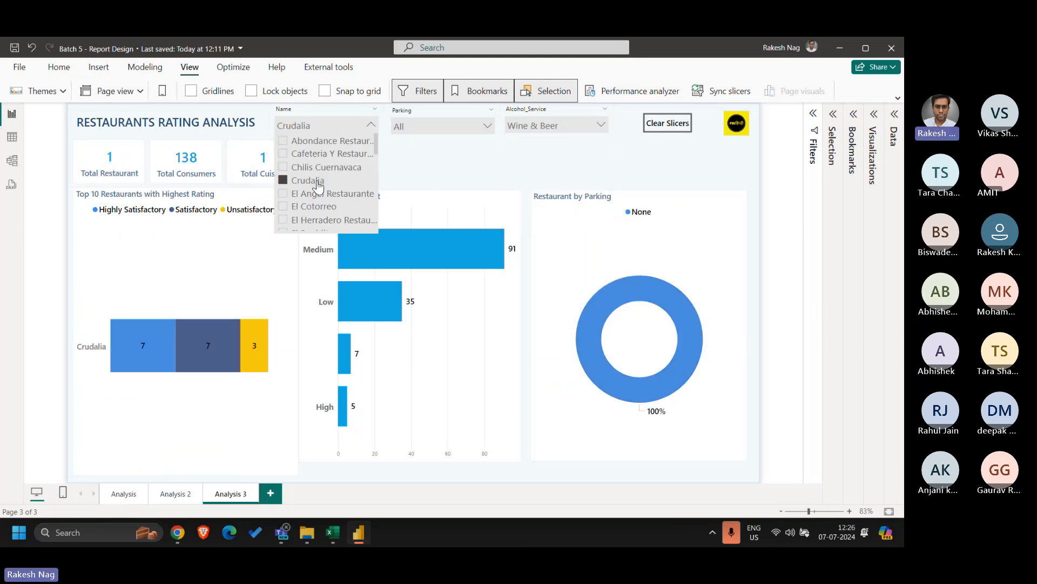
click(427, 172)
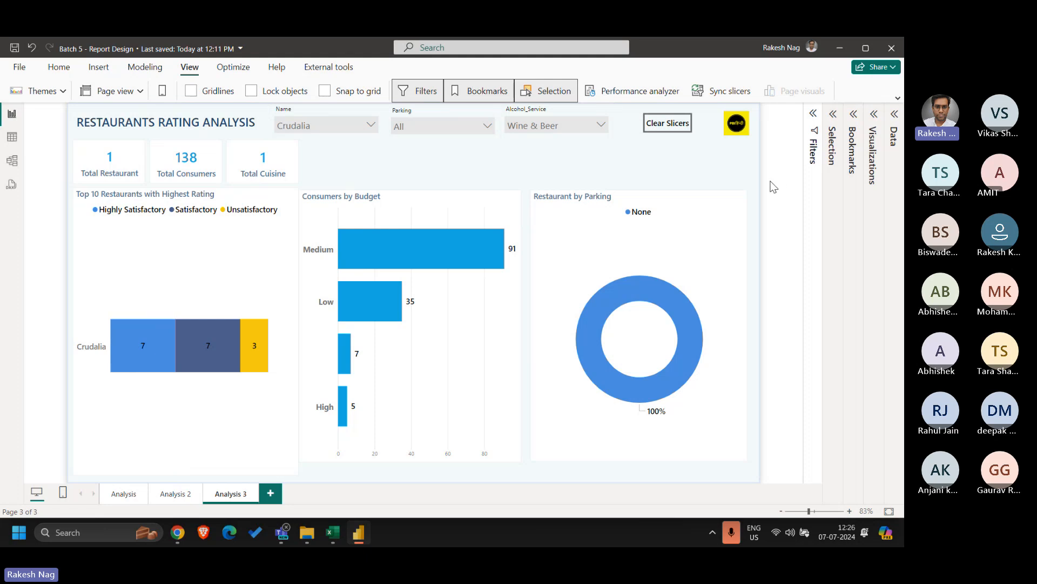
ctrl+click(665, 129)
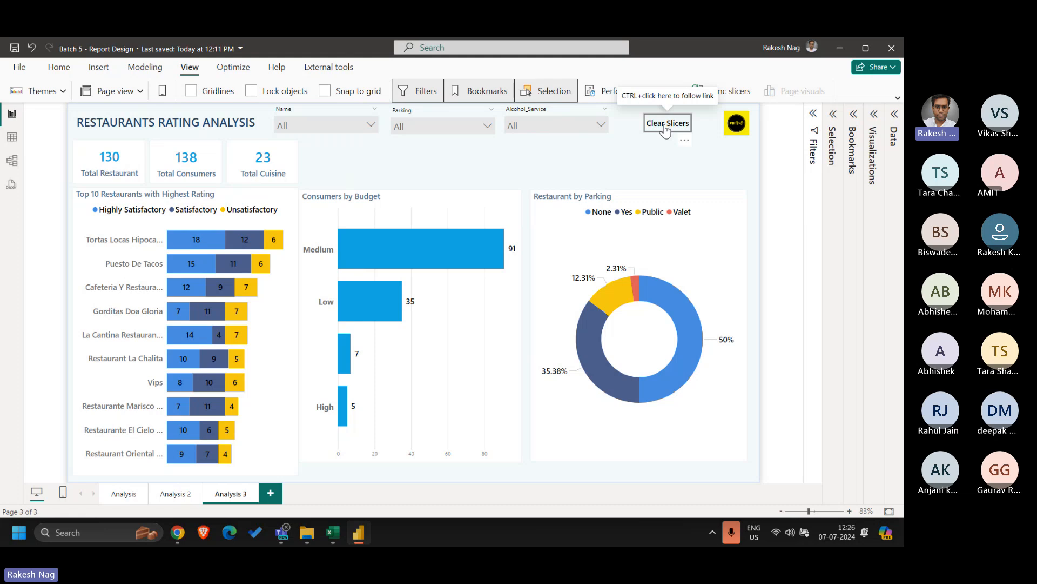
Test Analysis 2's Clear Slicers button with Alcohol_Service filtered to Wine & Beer and Name filtered to the Cafeteria Y restaurant.
click(173, 494)
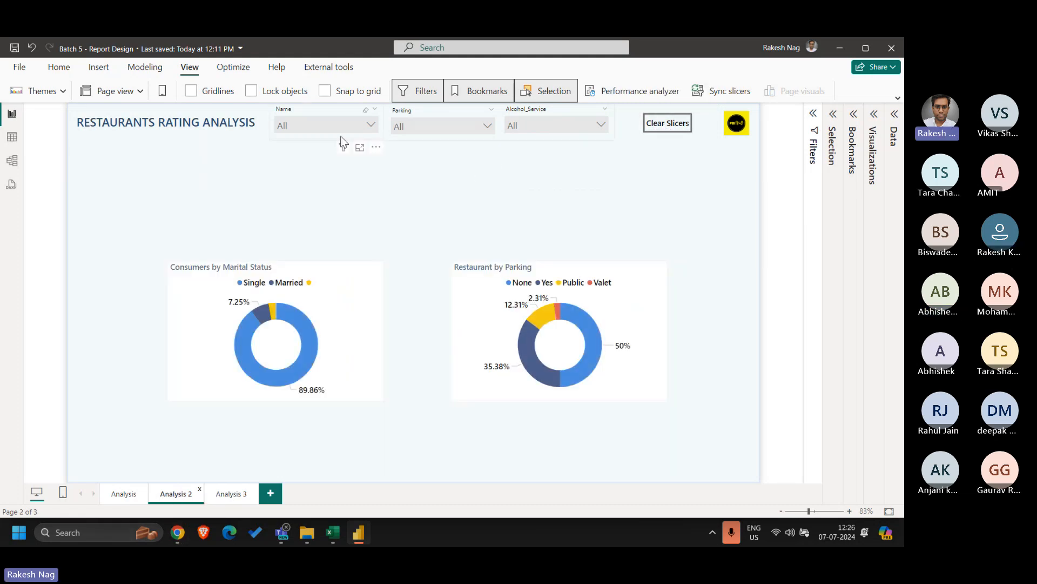
click(540, 124)
click(536, 169)
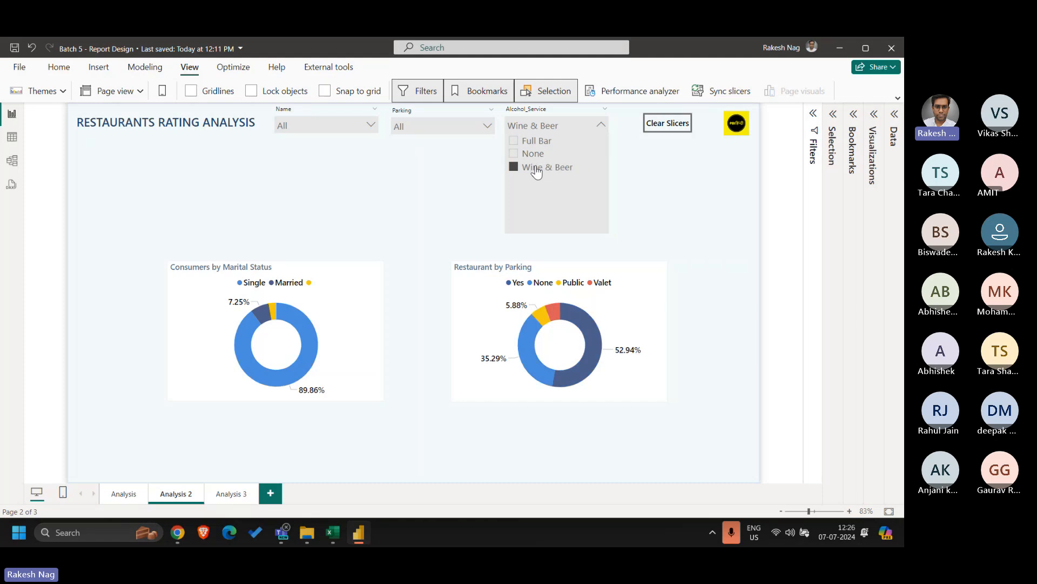
click(351, 124)
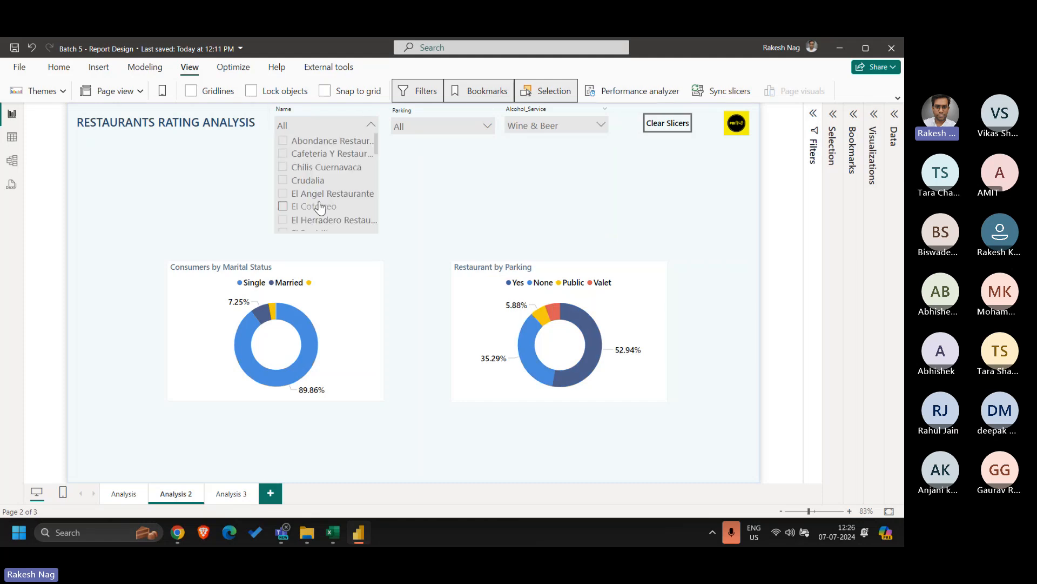
click(313, 153)
click(423, 164)
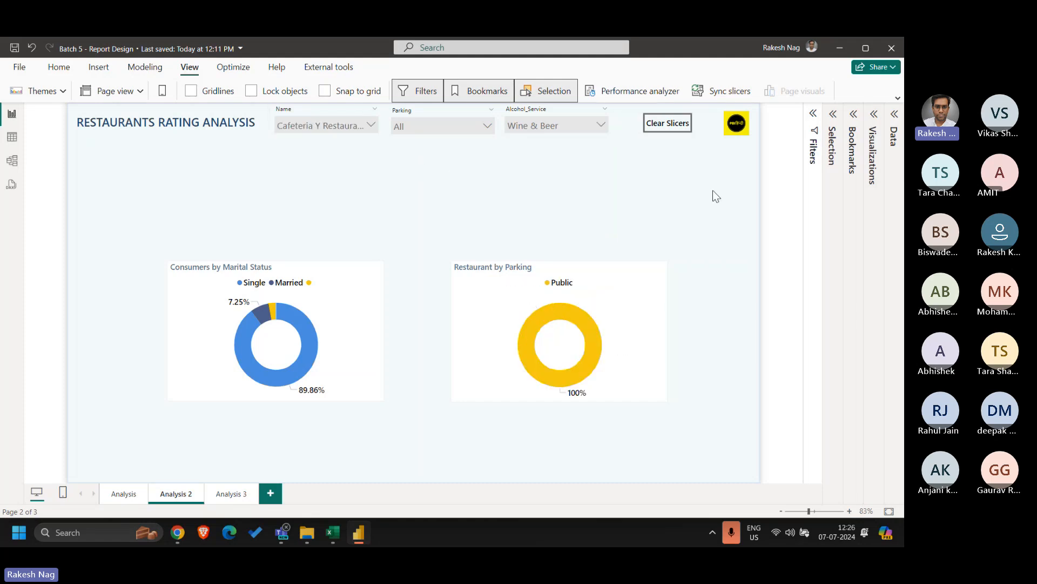
ctrl+click(671, 125)
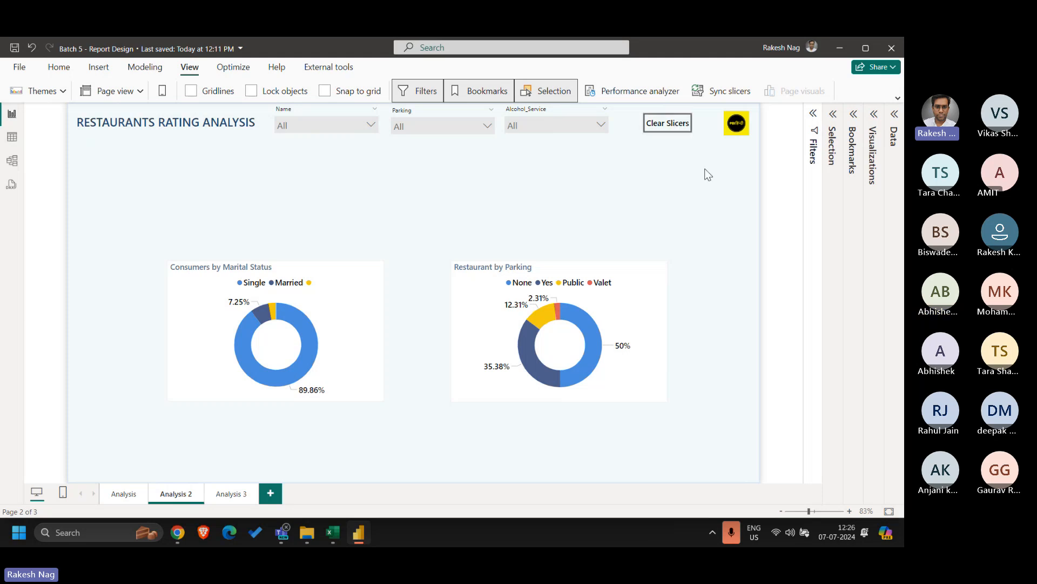
Test the Analysis page's Clear Slicers button with Name filtered to Arrachela Grill.
click(113, 495)
click(359, 129)
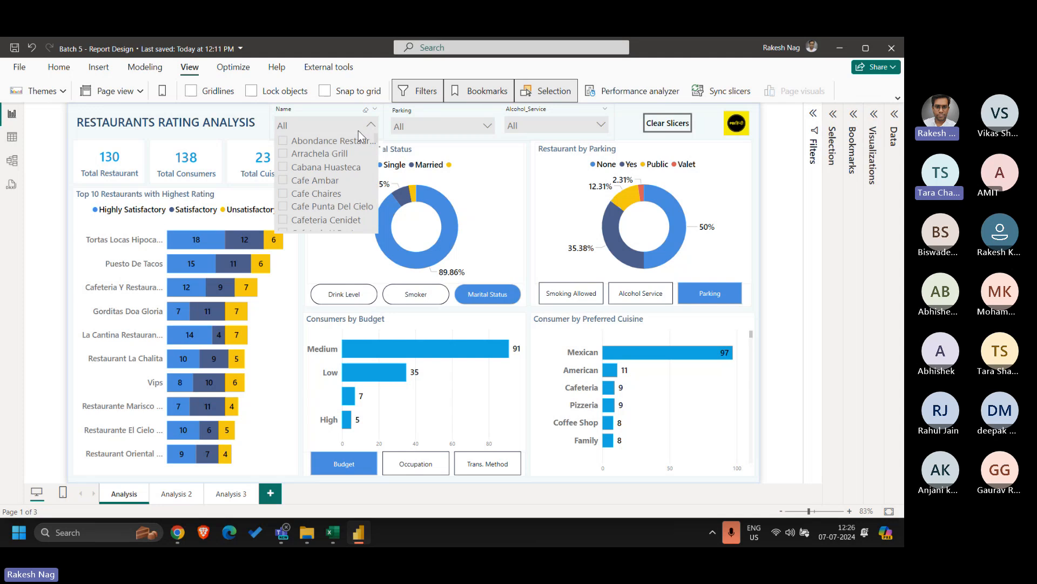
click(322, 154)
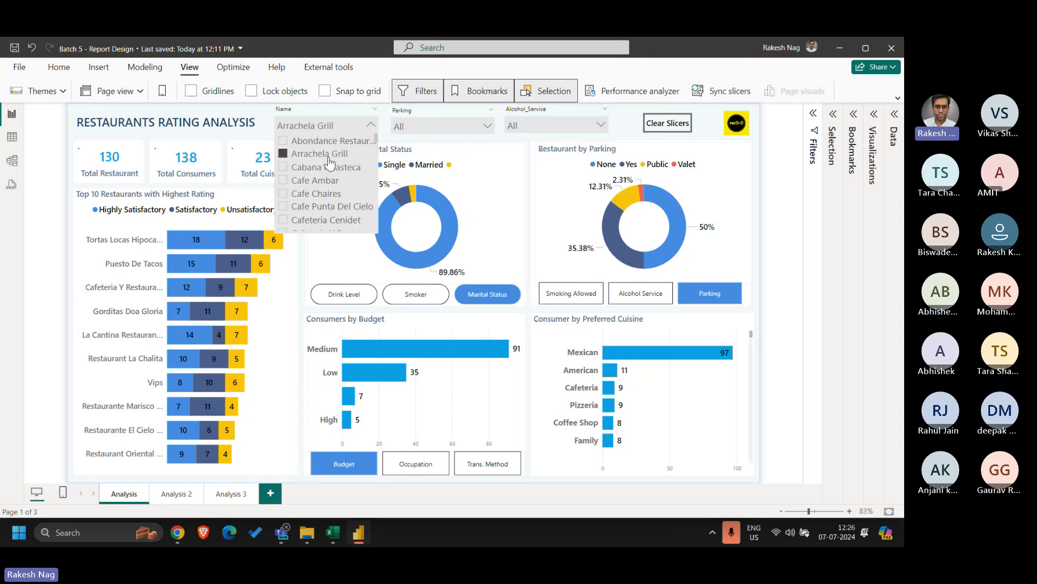
ctrl+click(684, 128)
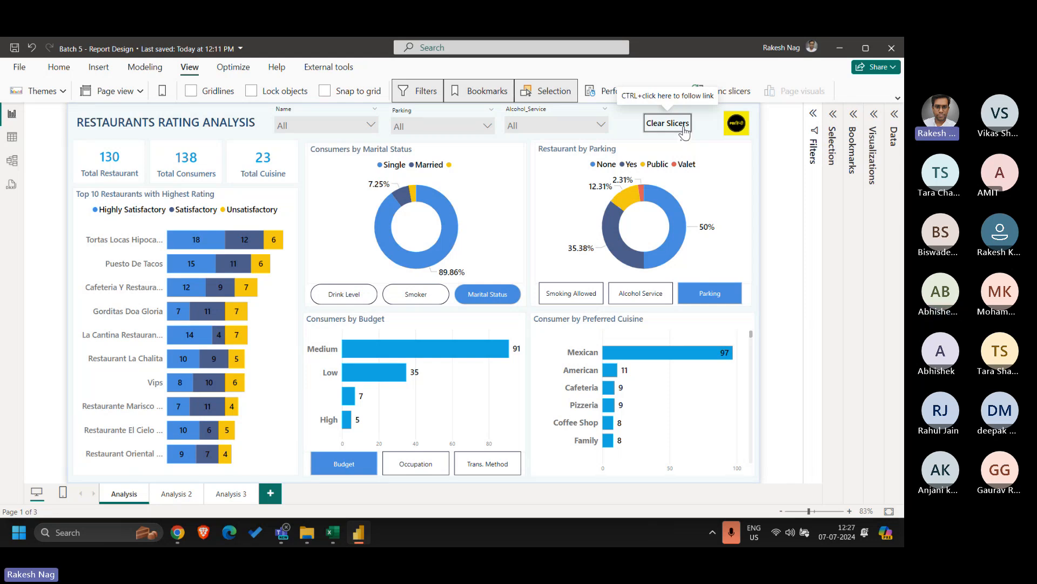
Delete the Clear Slicers2 and Clear Slicer3 bookmarks.
click(853, 132)
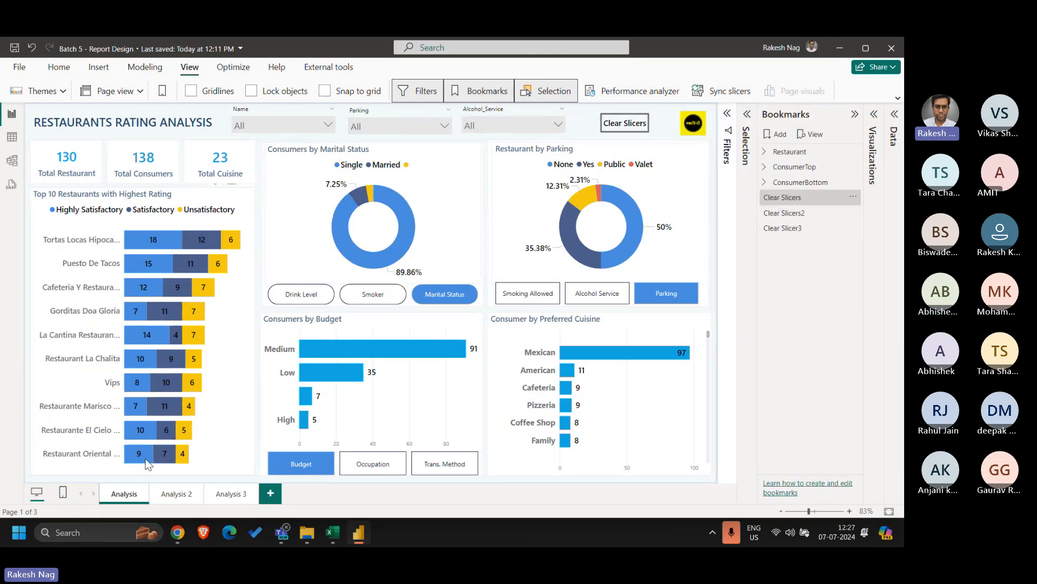
click(184, 501)
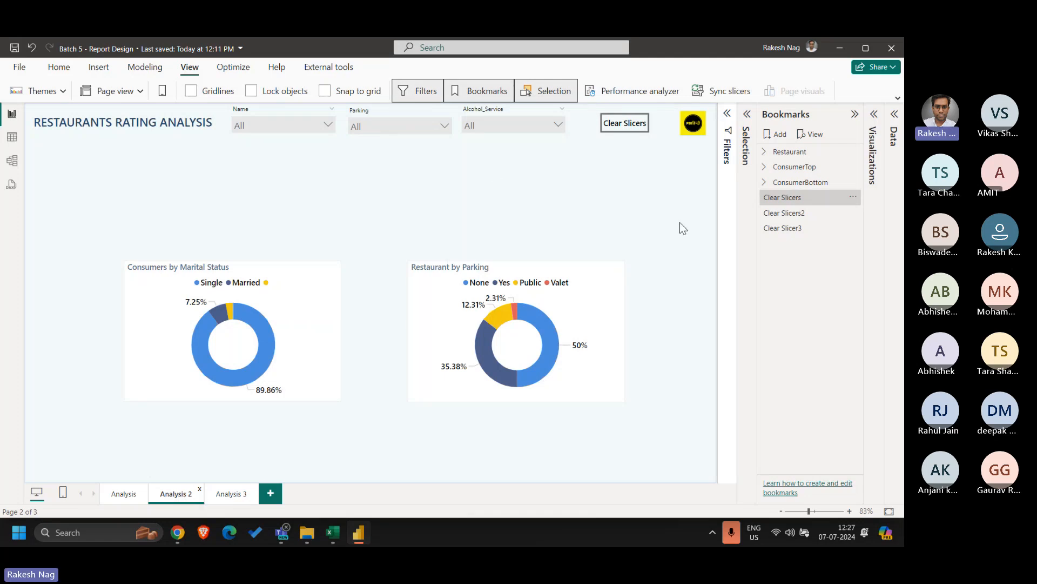
right_click(807, 218)
click(746, 248)
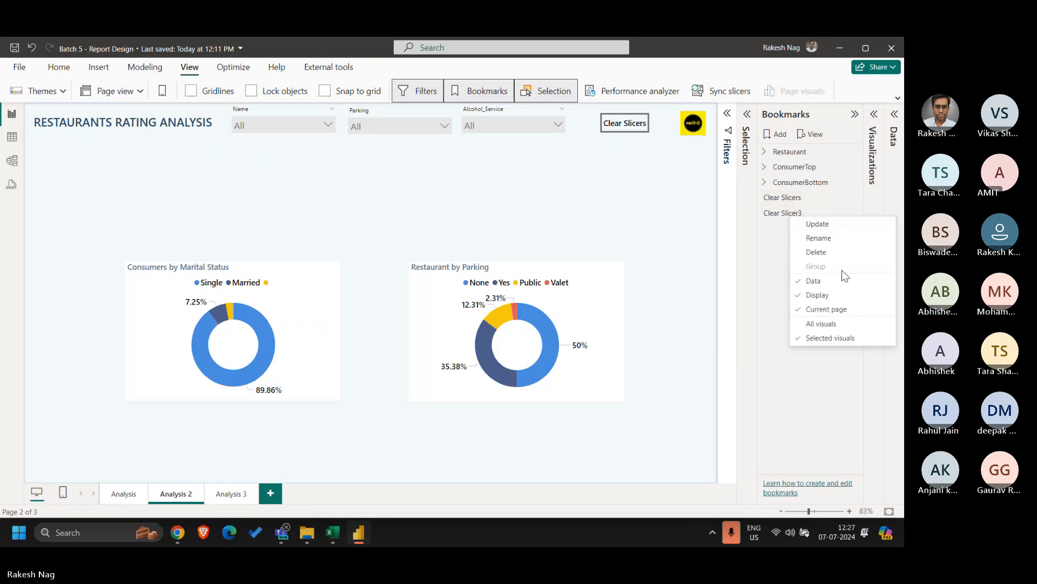
click(818, 252)
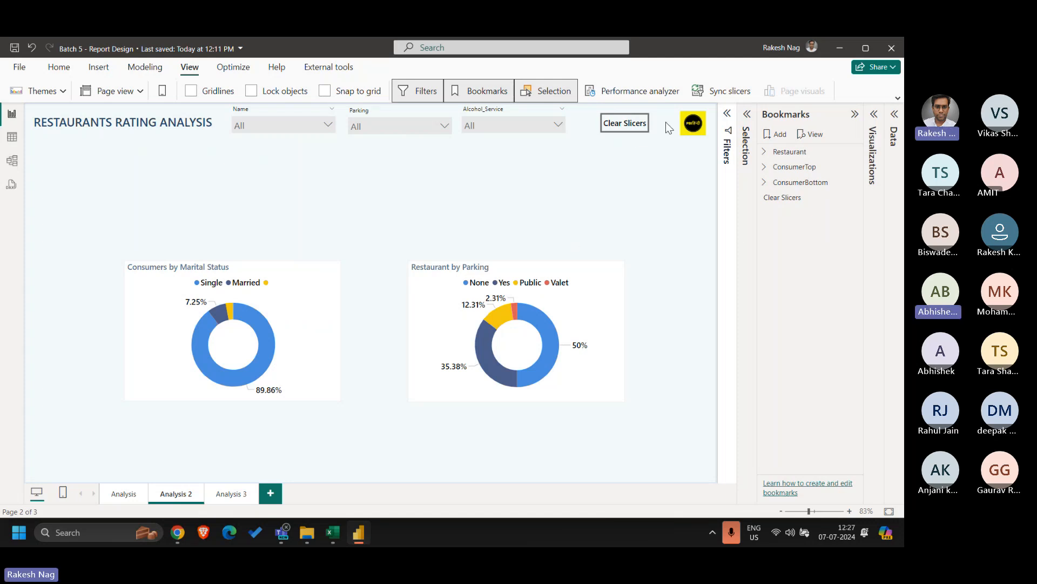
Set the action of Analysis 2's Clear Slicers button to the Clear Slicers bookmark.
click(625, 123)
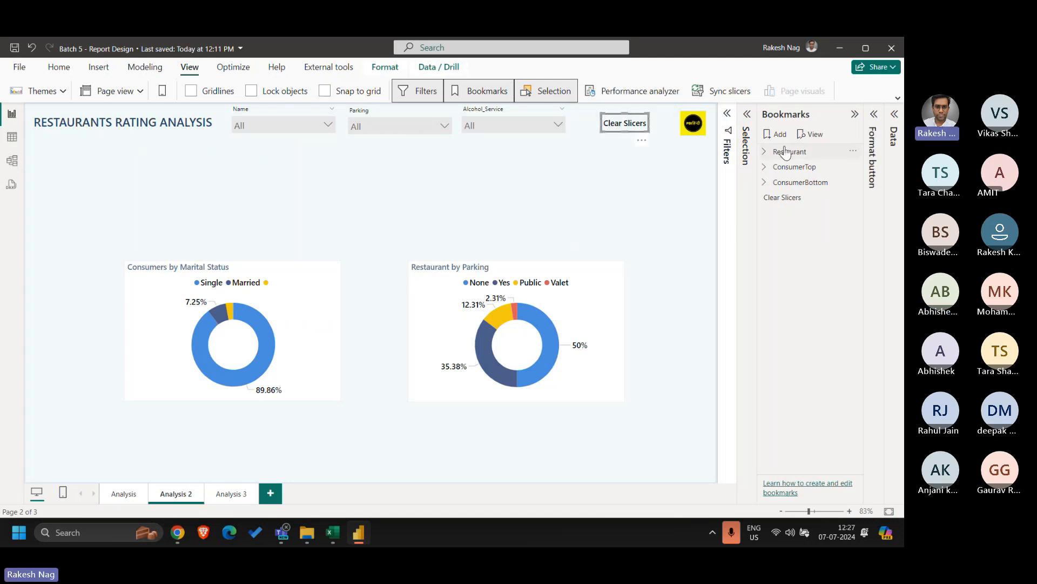
click(876, 123)
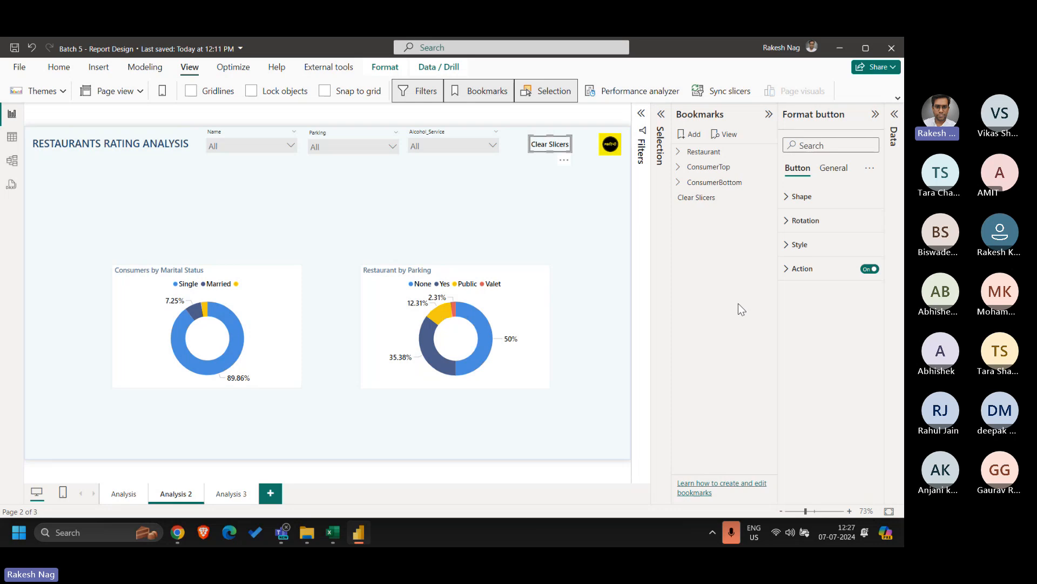
click(797, 270)
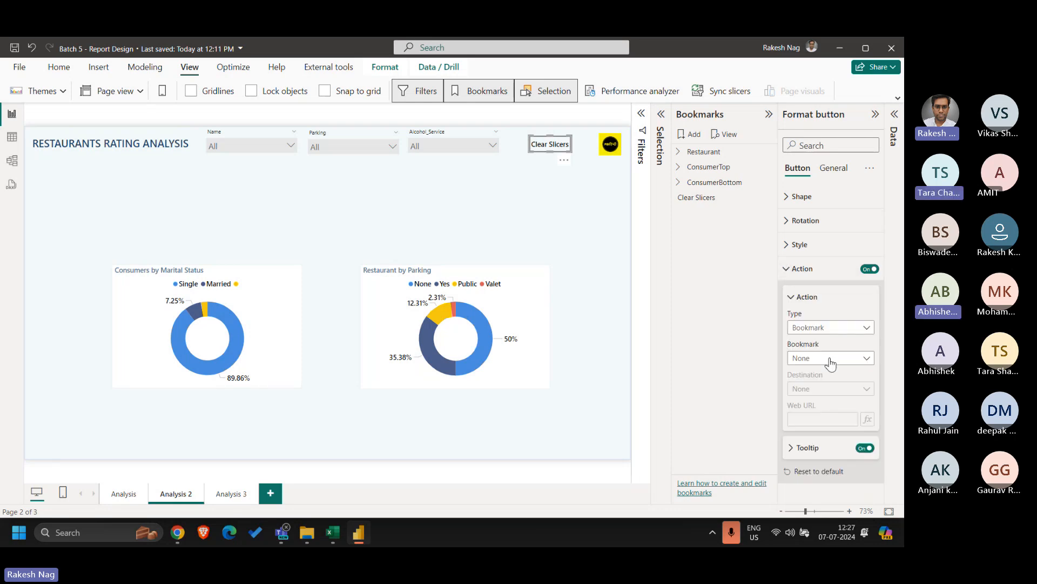
click(820, 358)
click(816, 348)
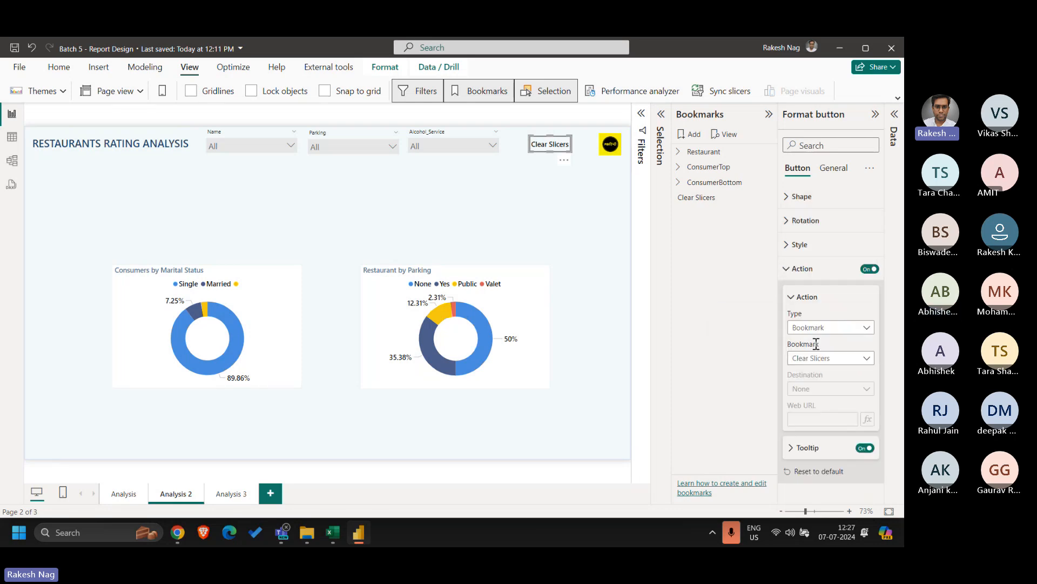
Set the action of Analysis 3's Clear Slicers button to the Clear Slicers bookmark.
click(224, 498)
click(546, 145)
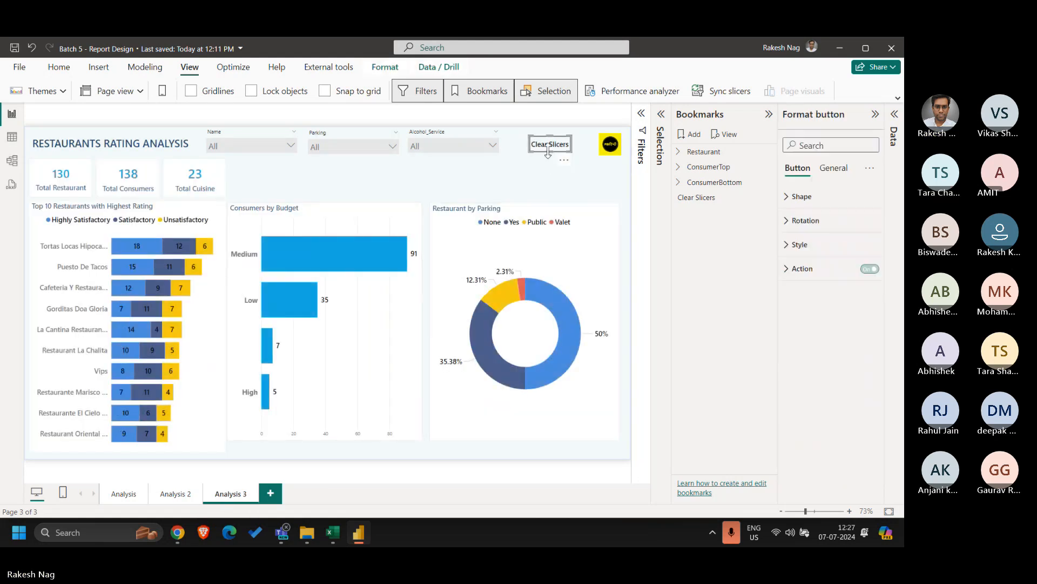
click(843, 266)
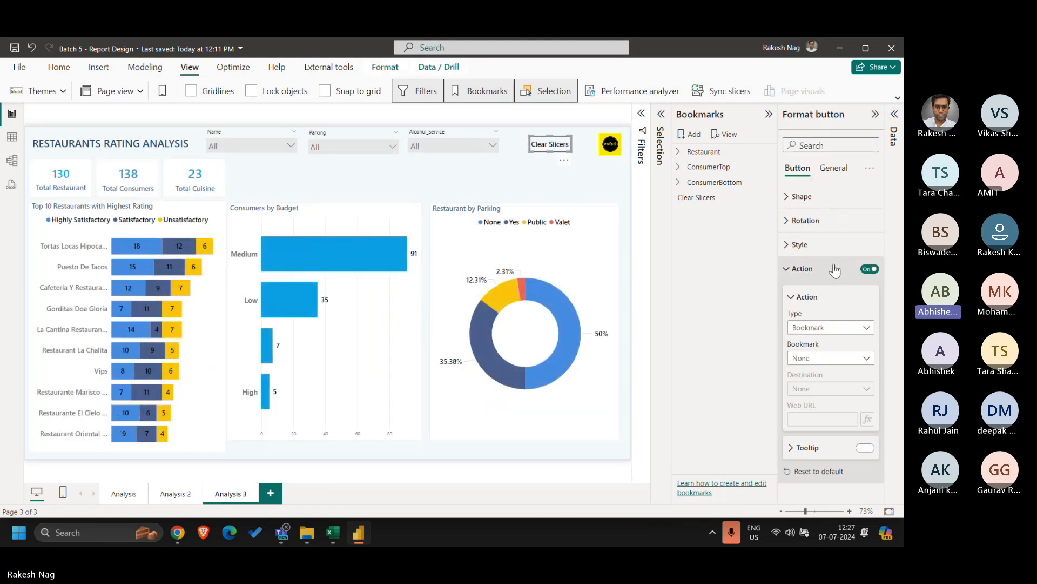
click(810, 359)
click(811, 344)
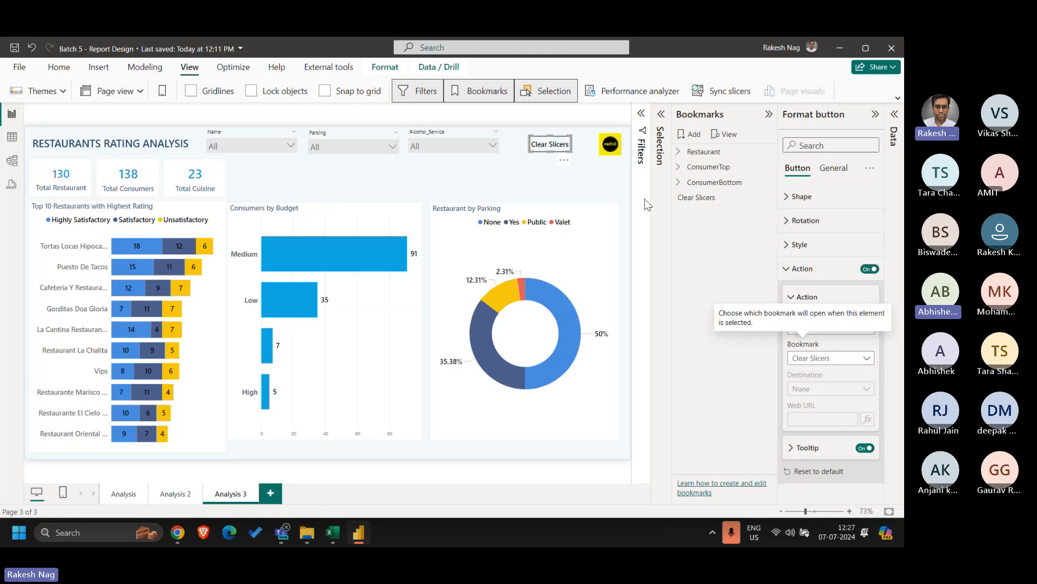
click(587, 176)
click(859, 115)
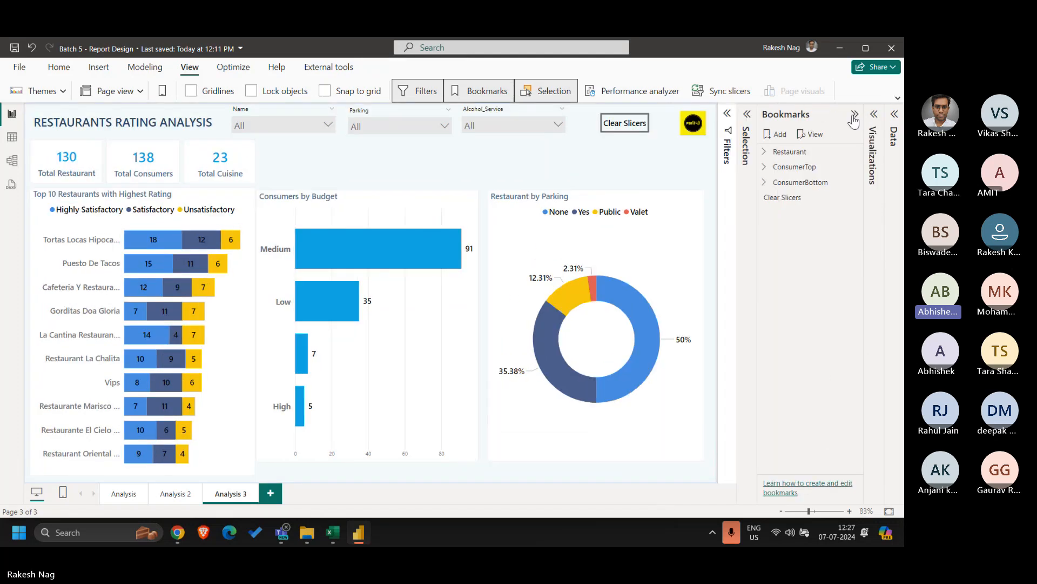
Test Analysis 3's Clear Slicers button with Alcohol_Service filtered to Wine & Beer and Name filtered to Chilis Cuernavaca.
click(490, 124)
click(490, 168)
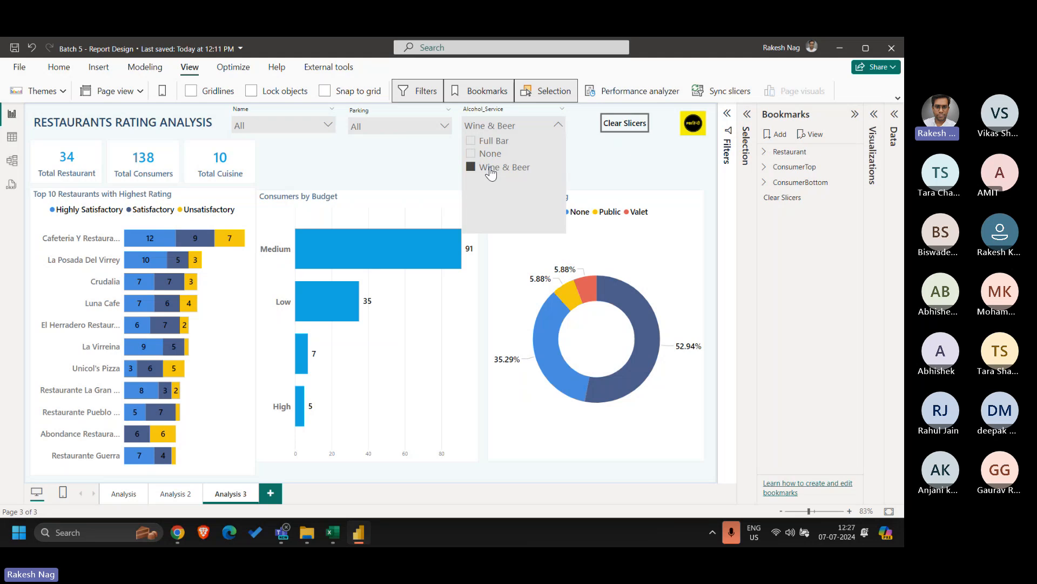
click(295, 127)
click(277, 168)
click(406, 160)
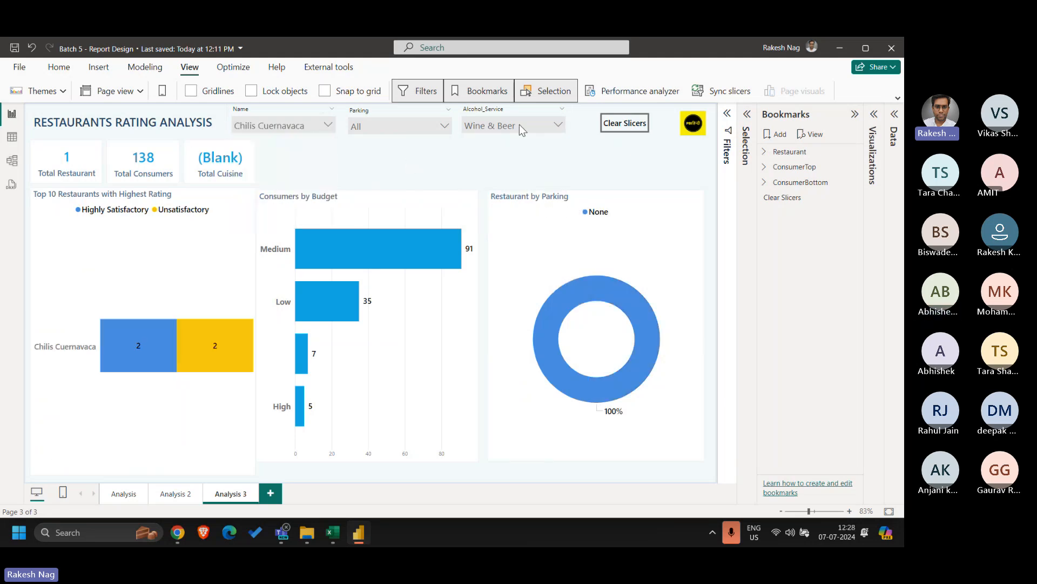
ctrl+click(627, 127)
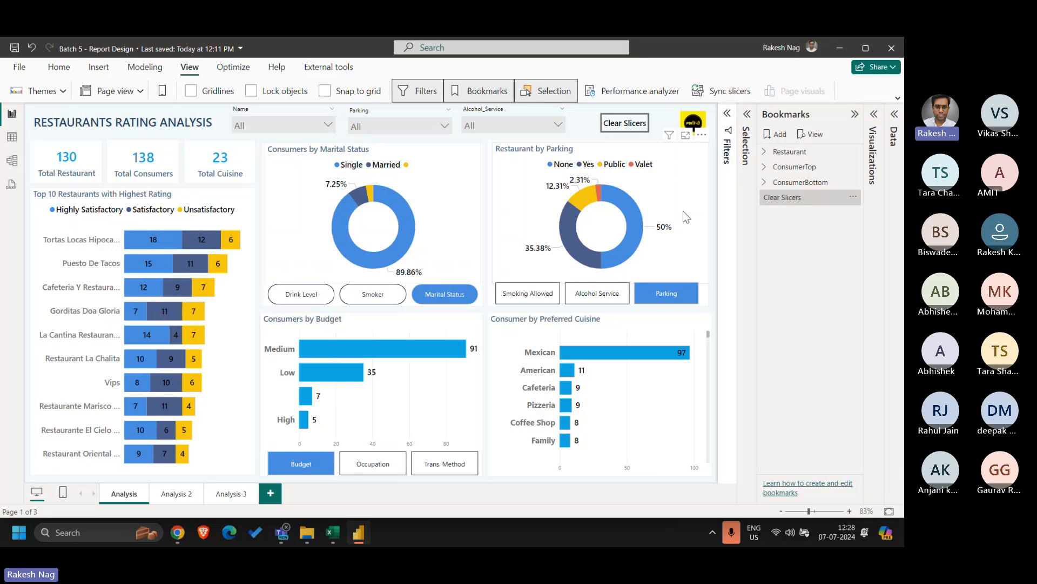
Turn off the Current page option of the Clear Slicers bookmark and check its options.
right_click(812, 199)
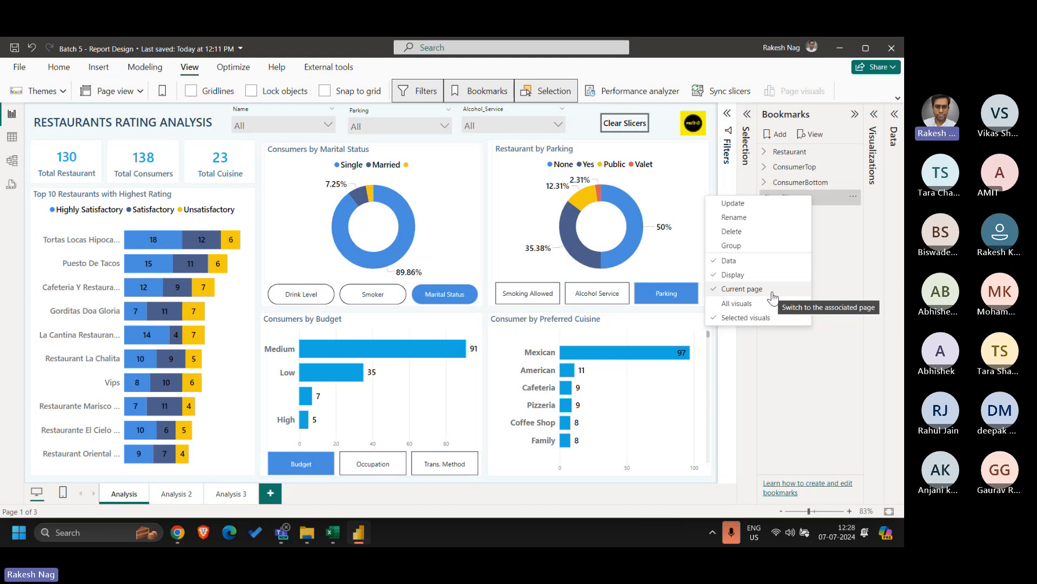
click(773, 294)
right_click(805, 201)
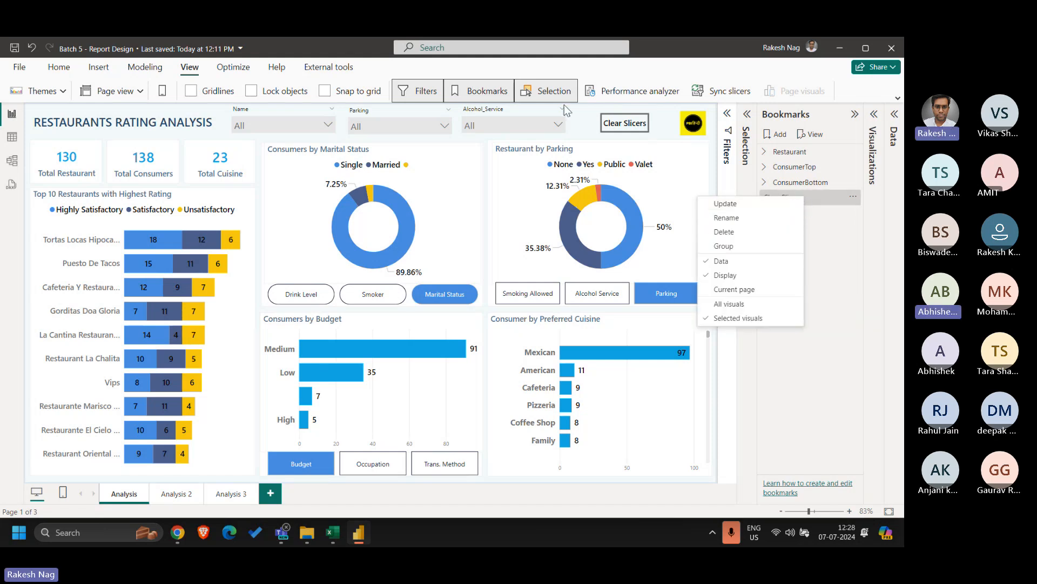
click(585, 112)
Test Analysis 3's Clear Slicers button with Alcohol_Service filtered to Full Bar.
click(237, 496)
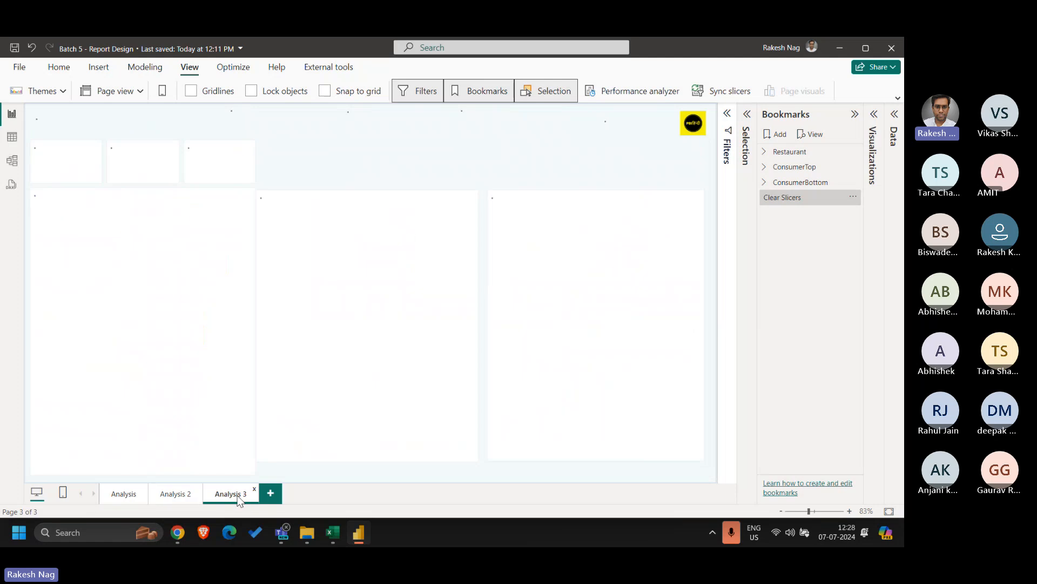
click(471, 122)
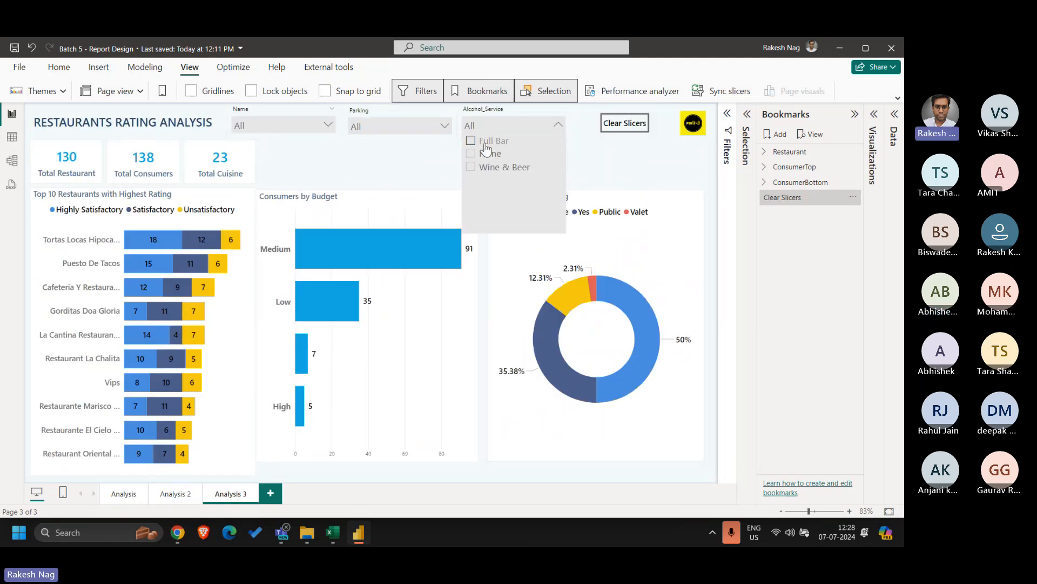
click(485, 144)
click(611, 161)
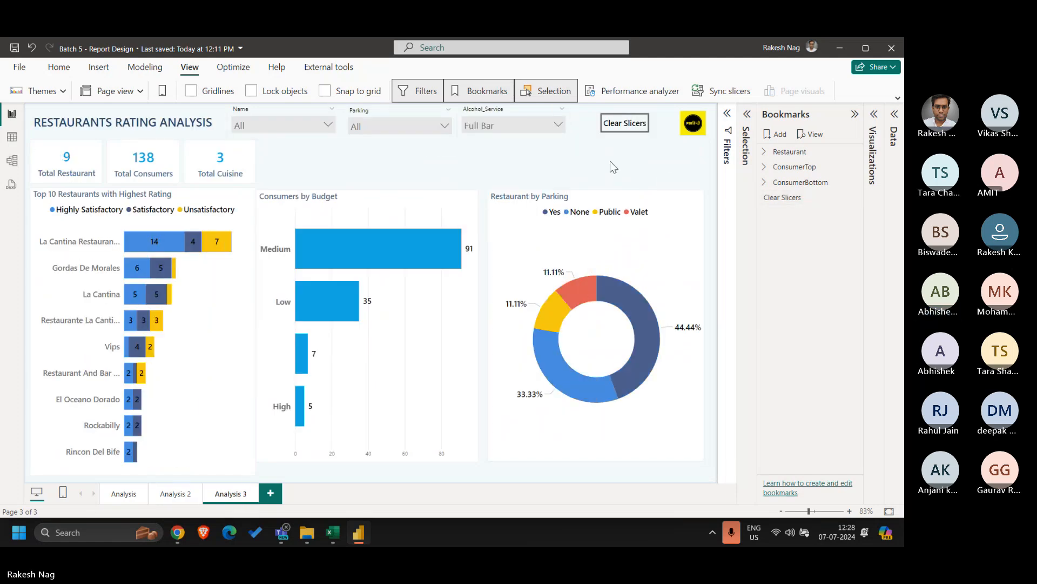
ctrl+click(622, 127)
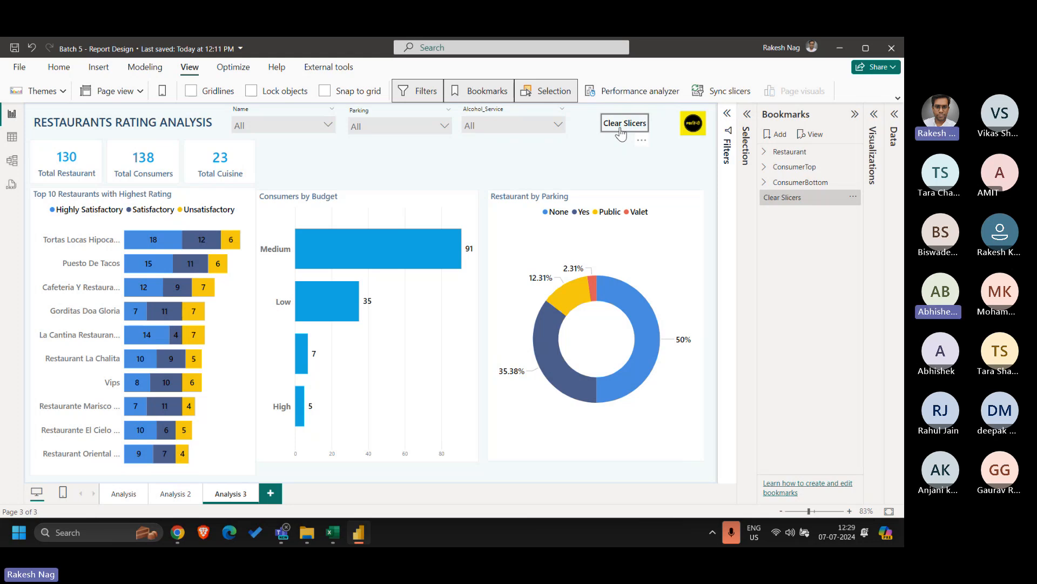
Filter Analysis 3's Alcohol_Service to Wine & Beer, then check the Clear Slicers bookmark's options and the slicer sync on the Analysis page.
click(518, 125)
click(496, 169)
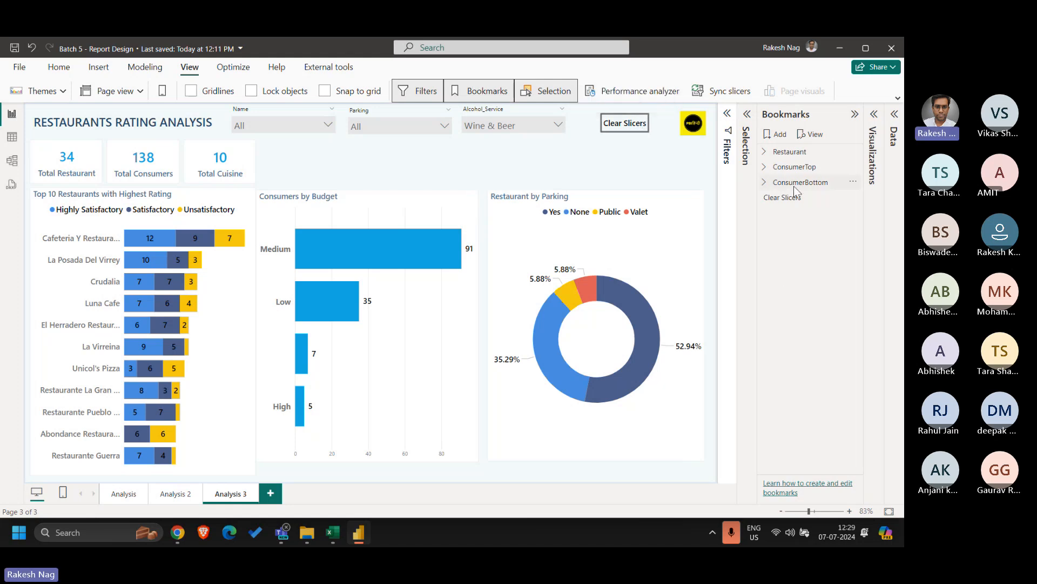
right_click(793, 205)
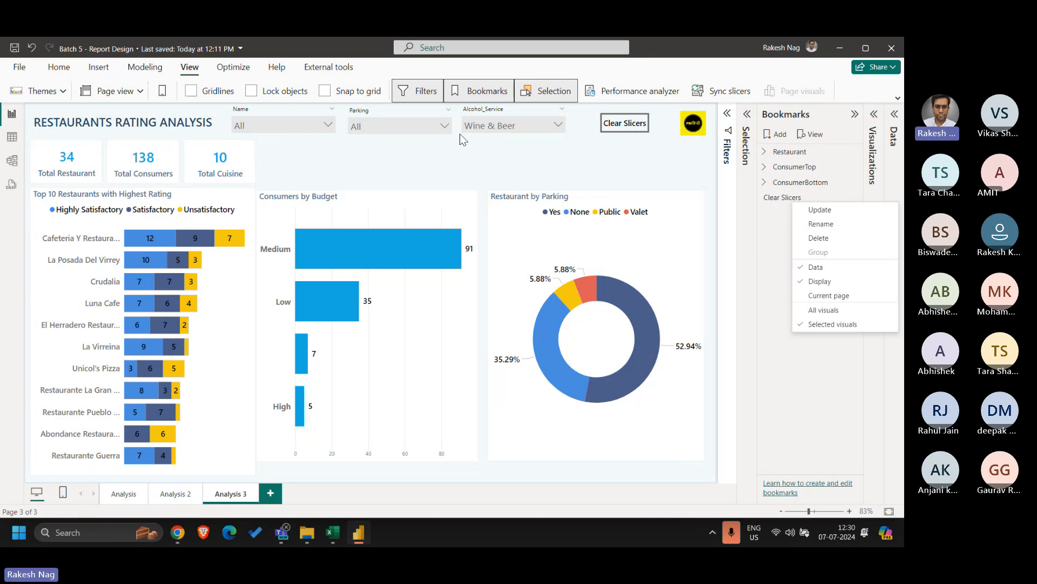
click(135, 496)
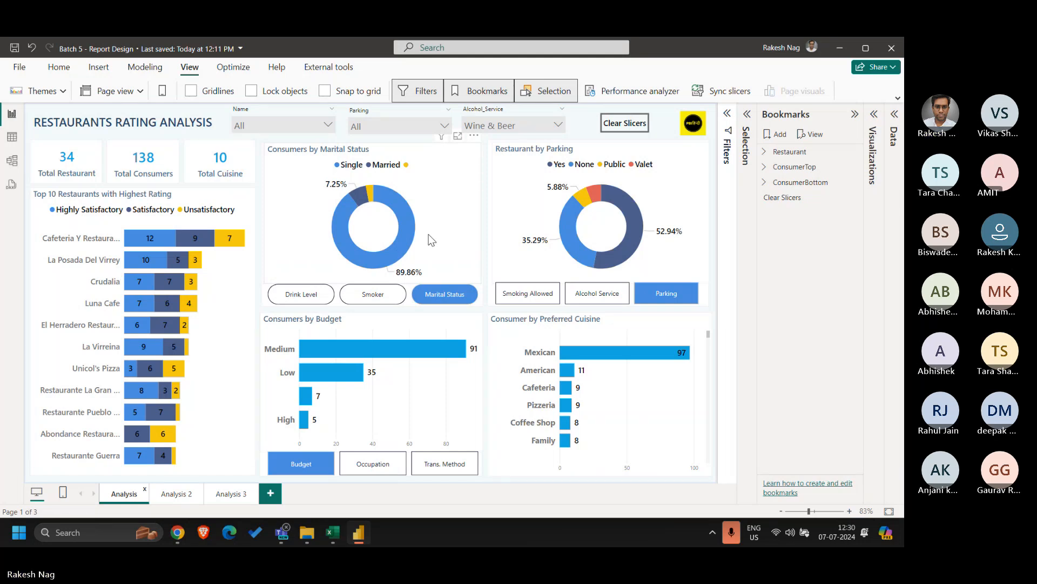
click(231, 494)
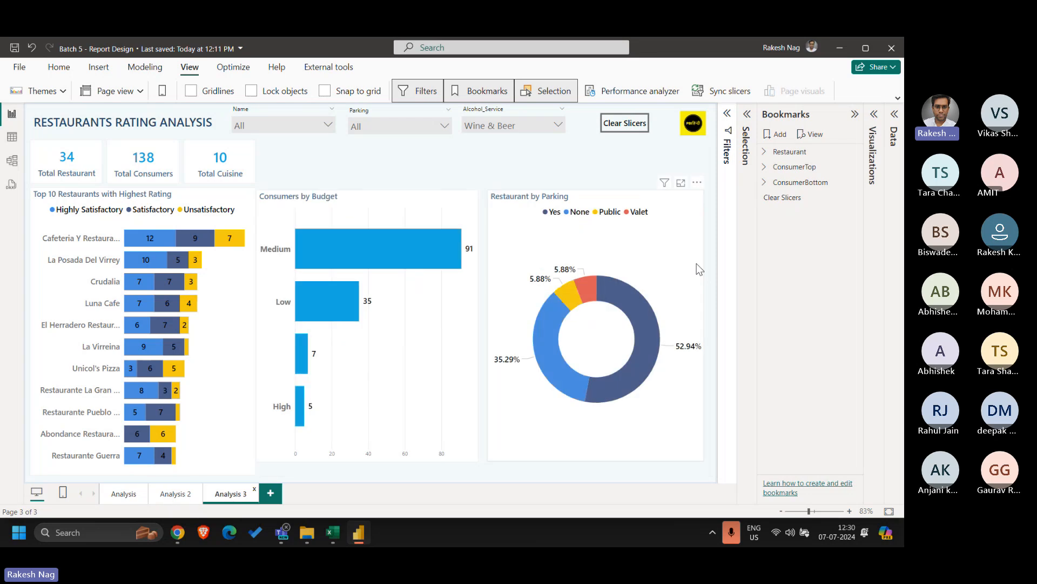
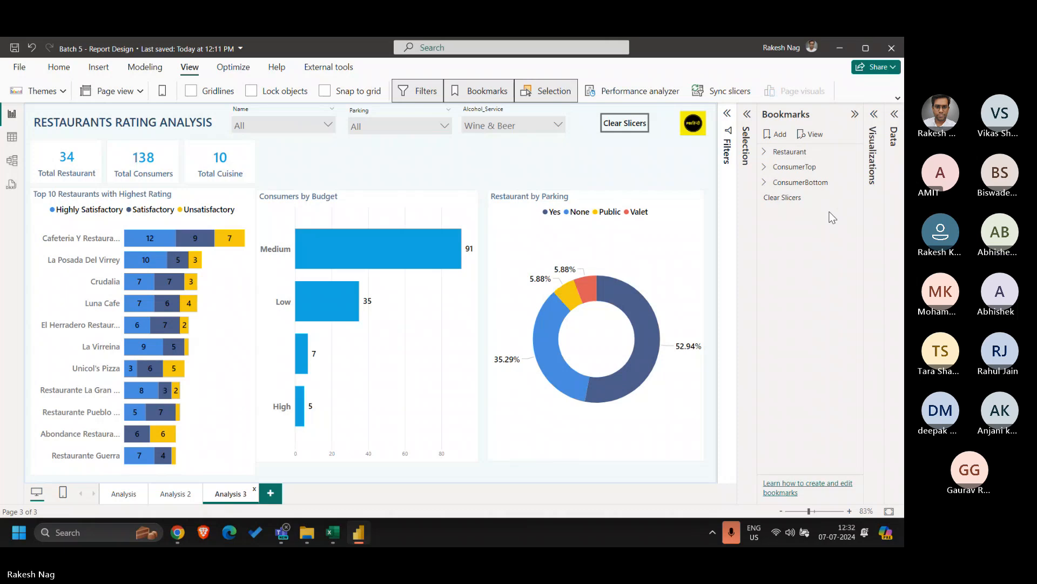
Turn the Clear Slicers bookmark's Current page option back on and test Analysis 3's Clear Slicers button.
right_click(798, 201)
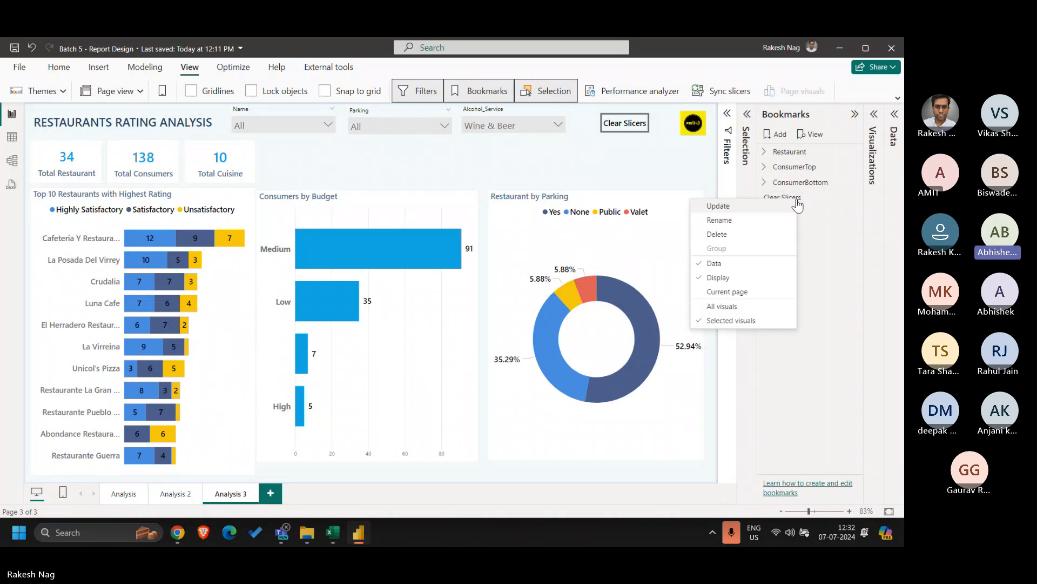
click(759, 292)
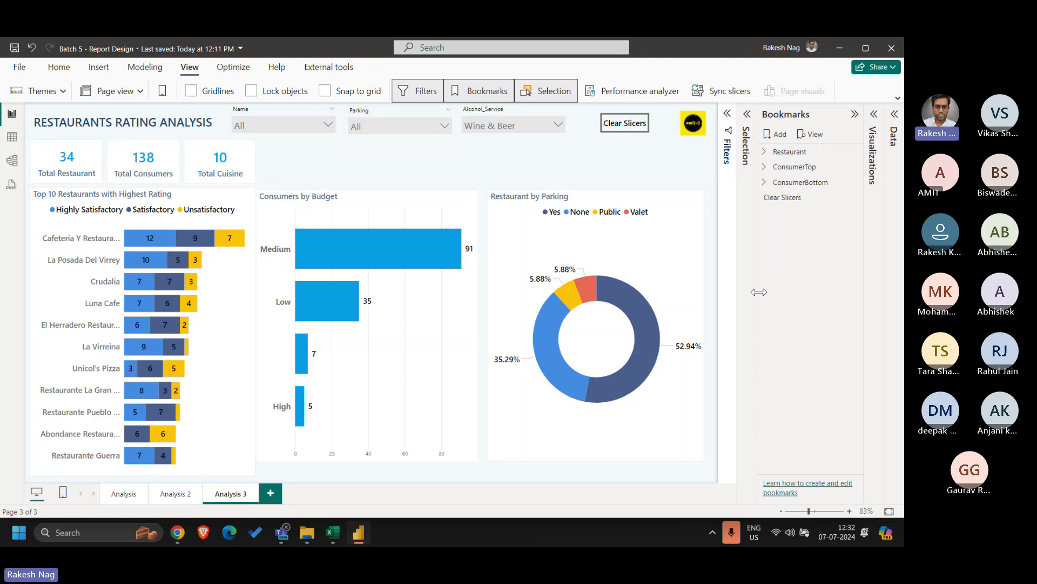
ctrl+click(625, 123)
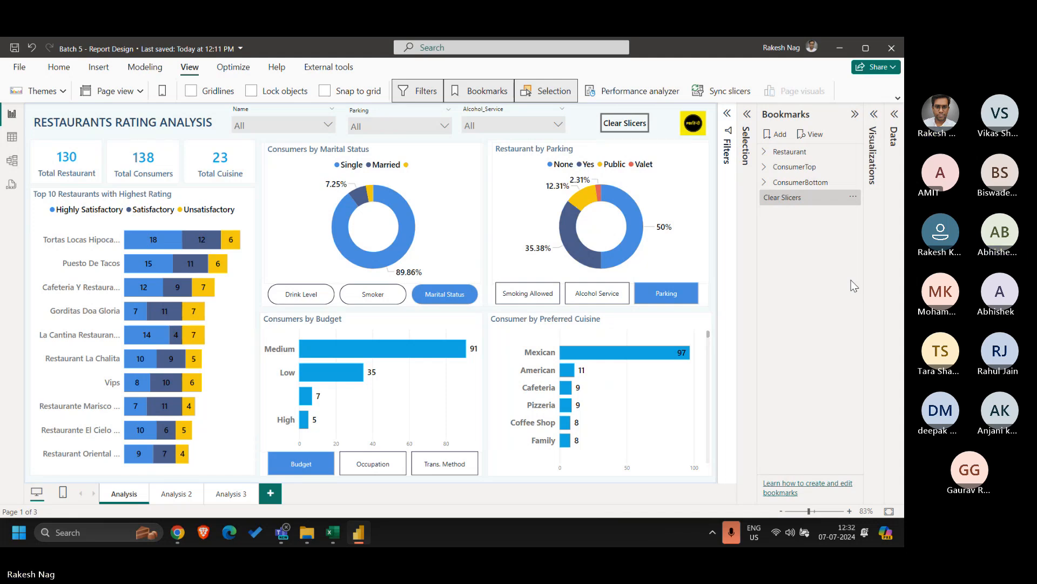
Update the Clear Slicers bookmark from Analysis 2 with SlicerGrp selected, and check the bookmark's options.
right_click(809, 200)
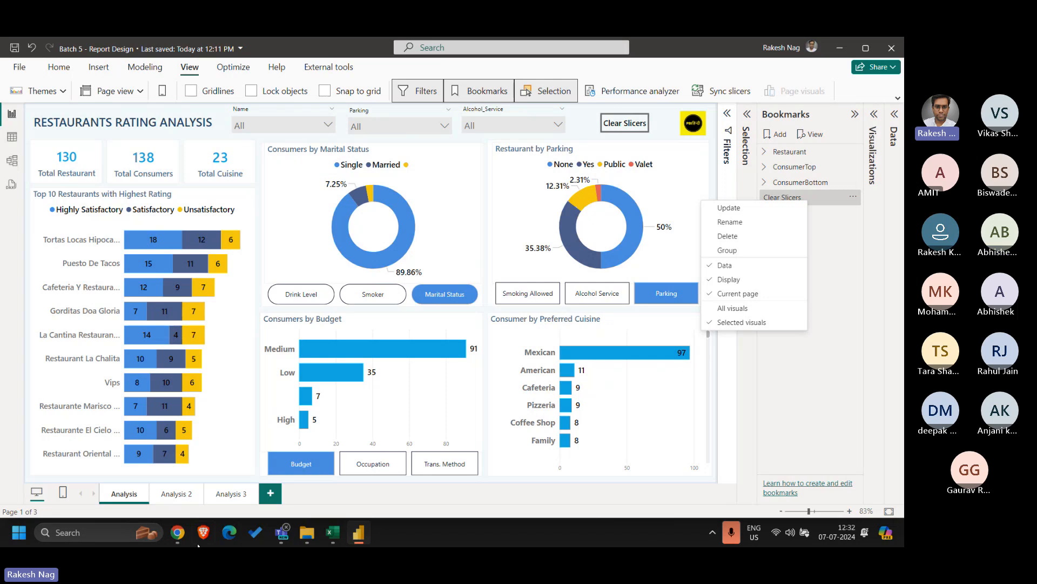
click(168, 496)
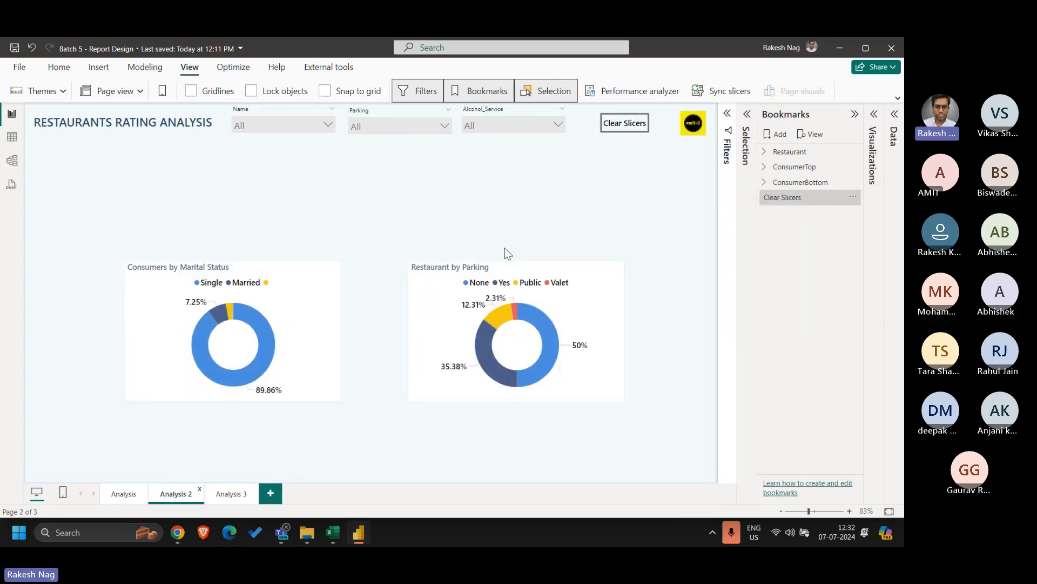
right_click(784, 199)
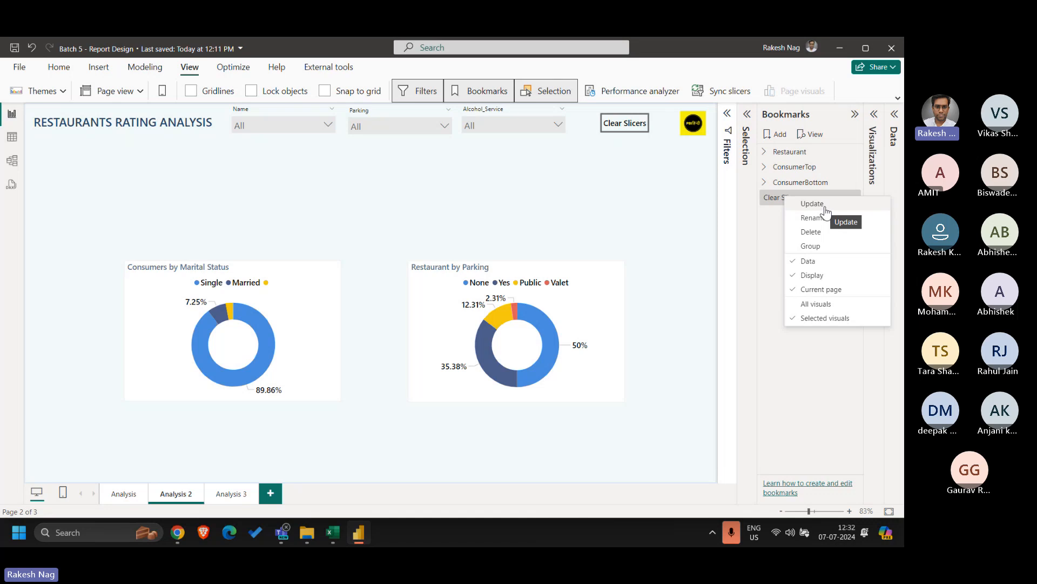
click(748, 114)
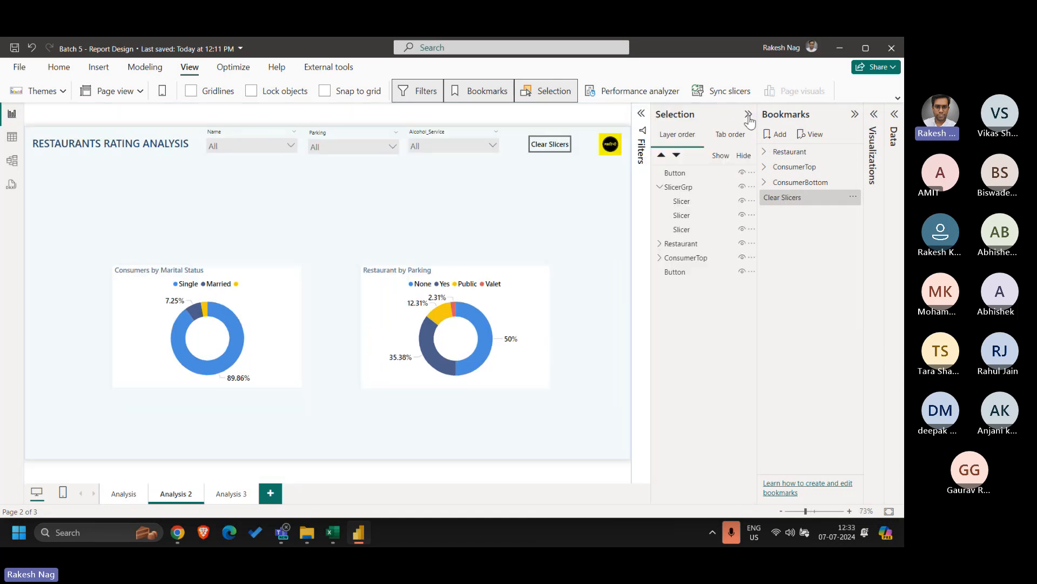
click(681, 186)
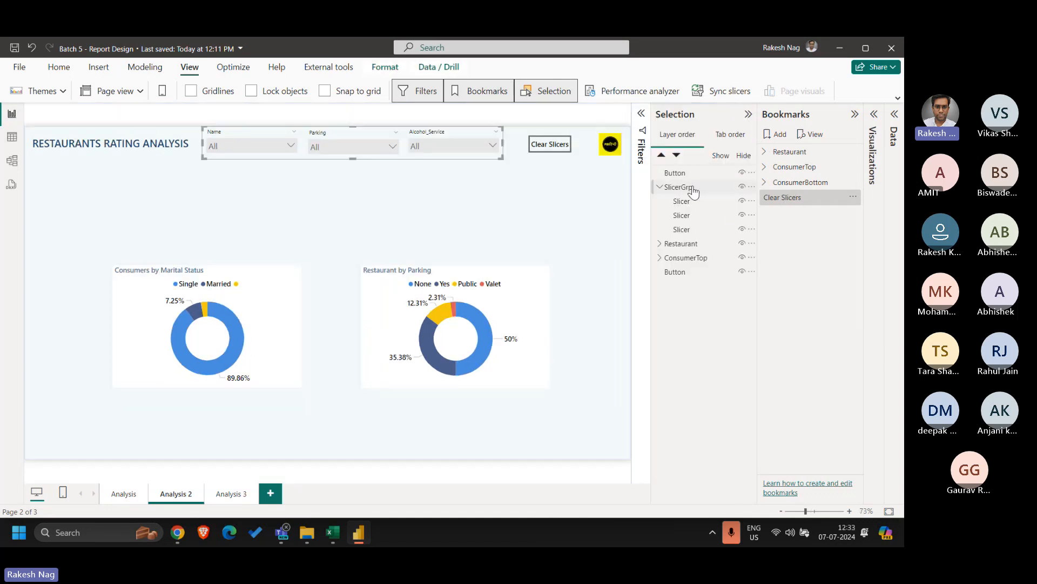
right_click(794, 199)
click(768, 208)
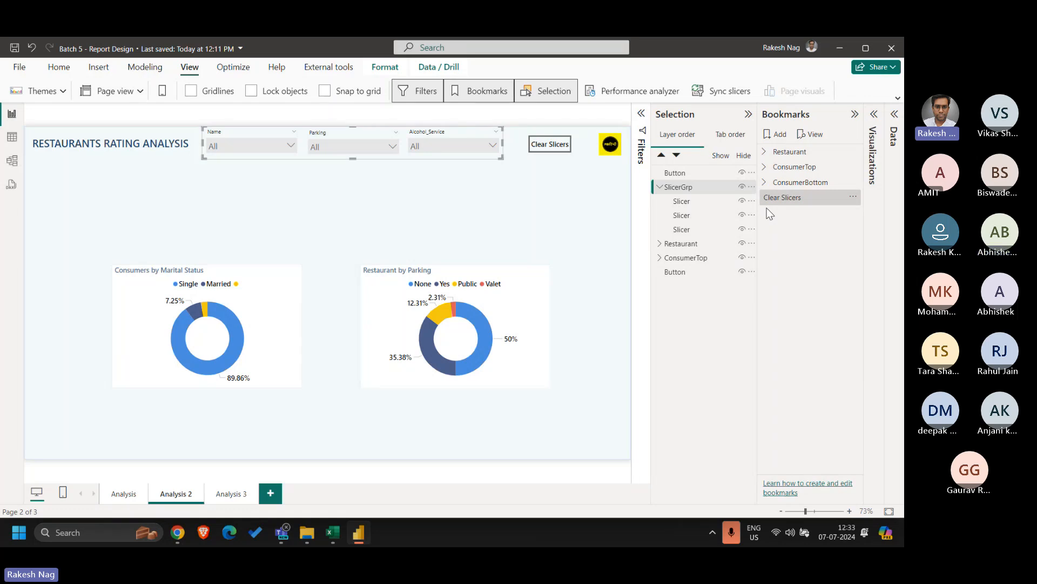
click(854, 197)
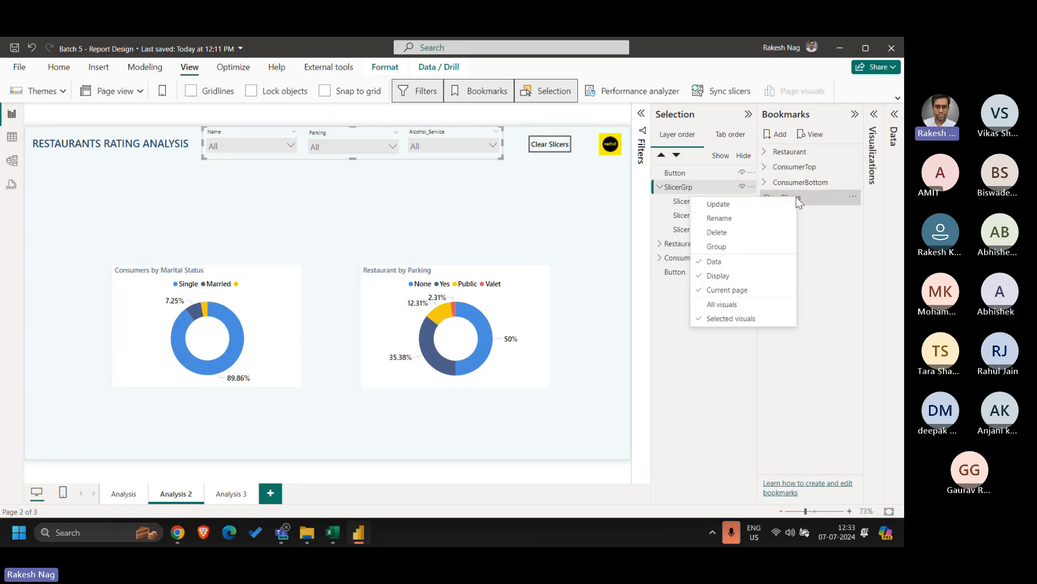
click(556, 225)
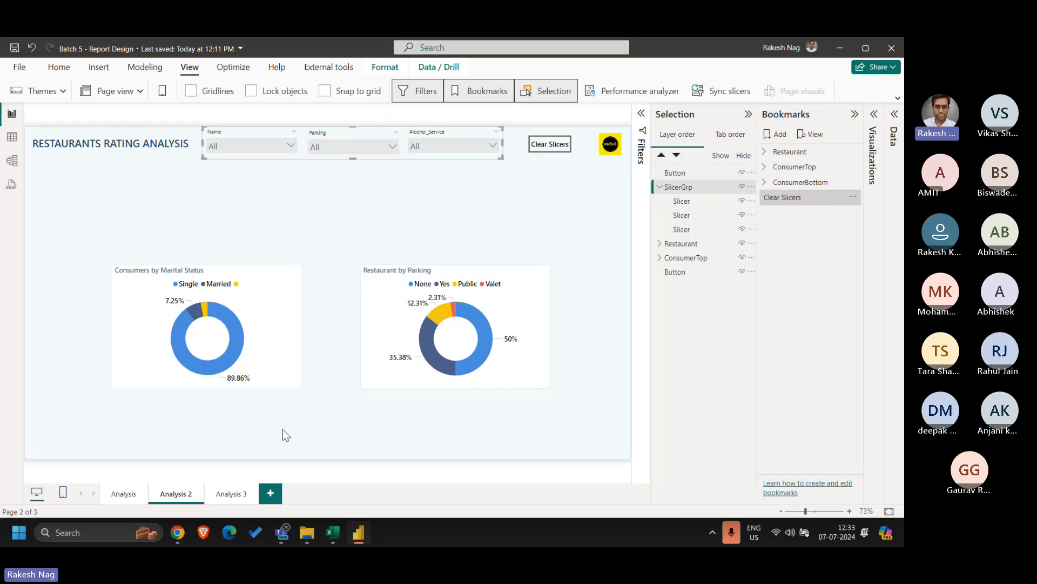
Test the Analysis page's Clear Slicers button with Alcohol_Service filtered to None.
click(124, 493)
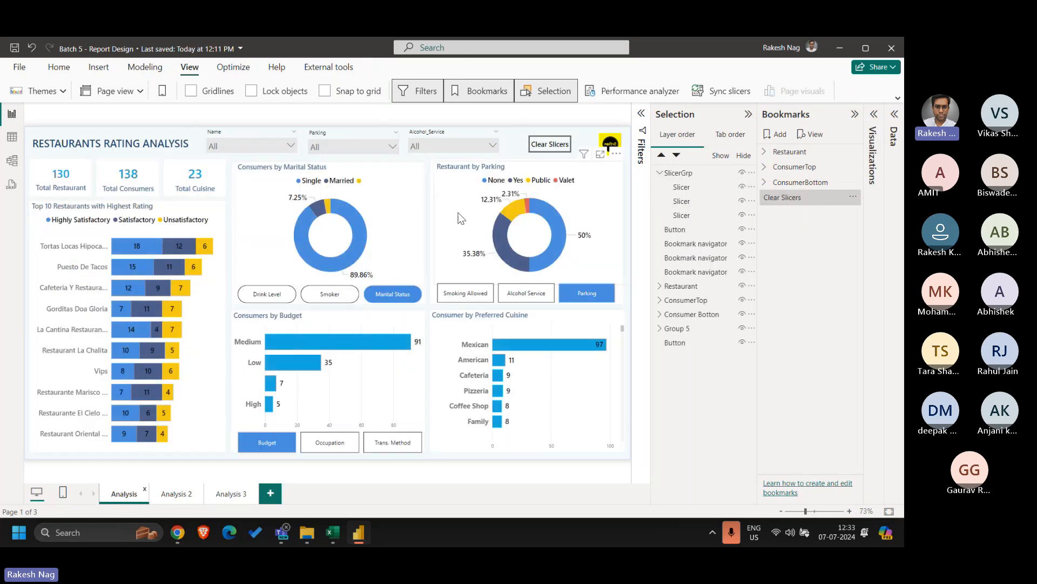
click(461, 150)
click(446, 171)
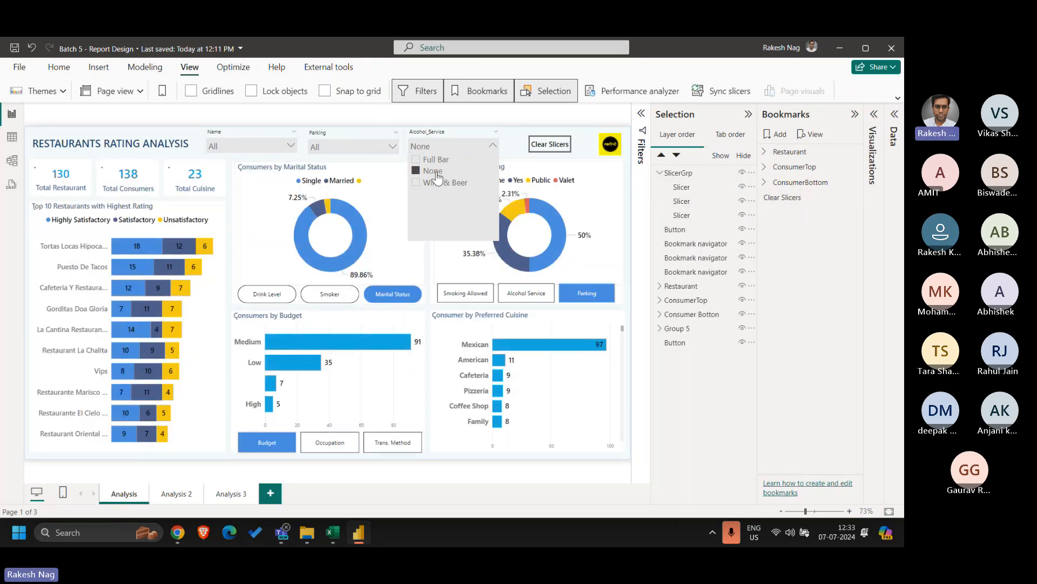
ctrl+click(558, 147)
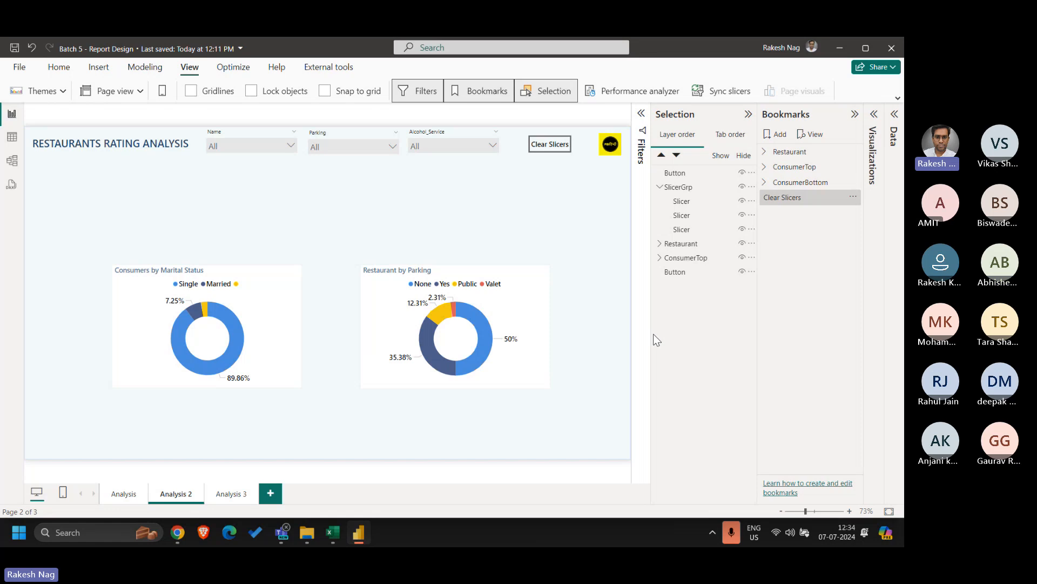
Inspect SlicerGrp on Analysis 2 and check which pages its Name slicer is synced with.
click(682, 186)
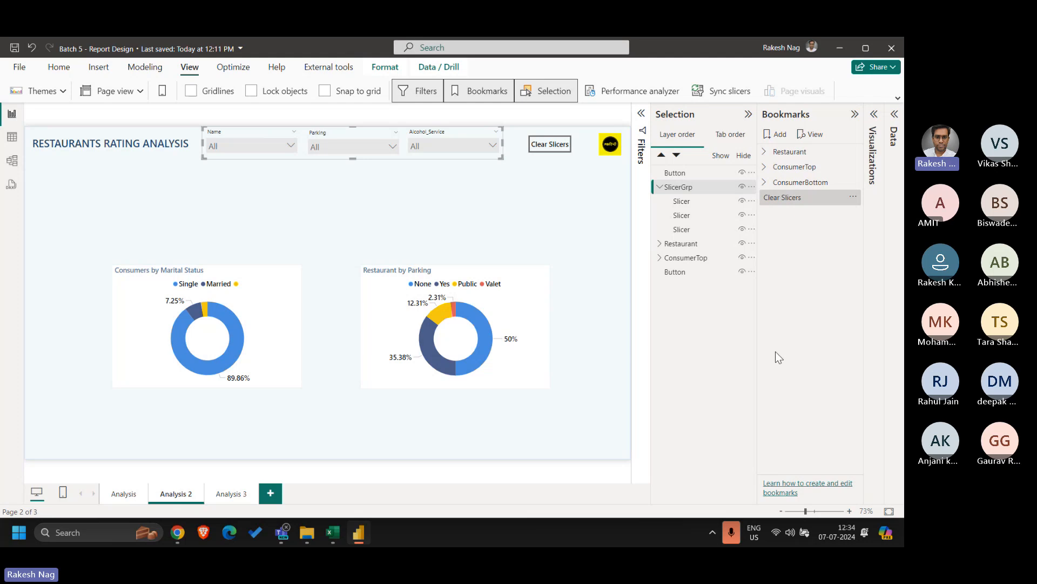
click(243, 131)
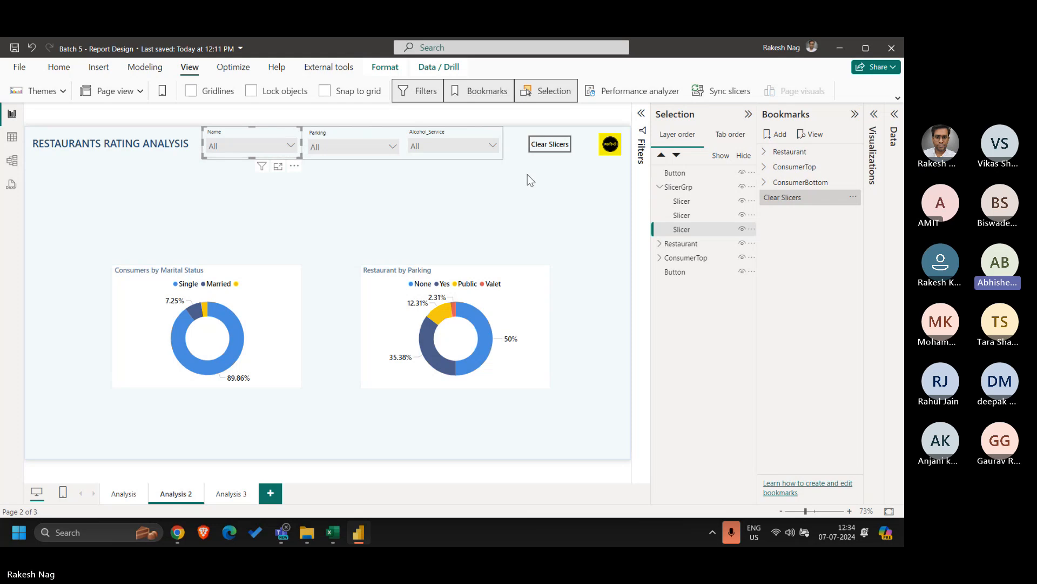
click(748, 114)
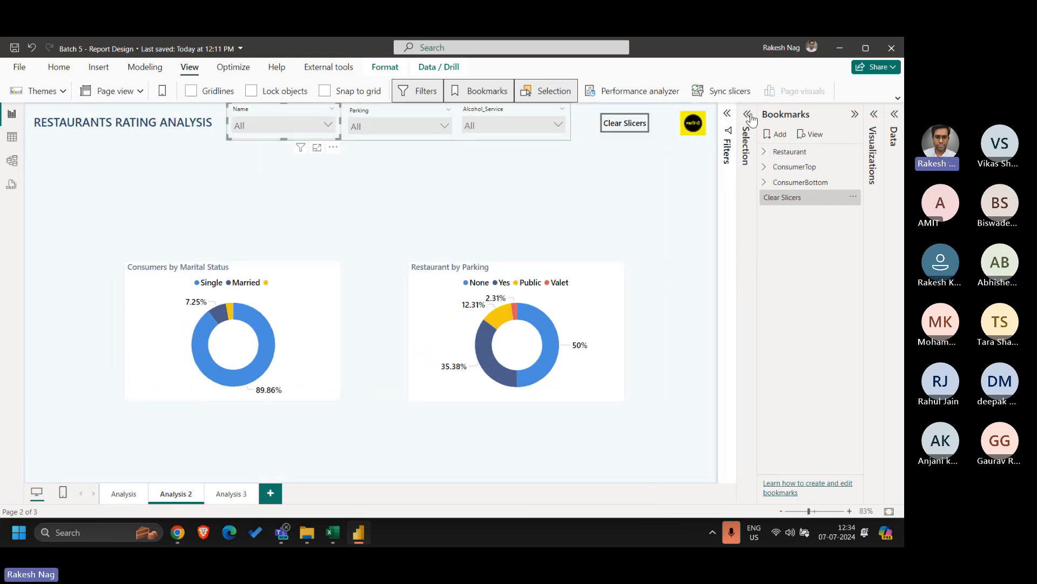
click(854, 114)
click(737, 92)
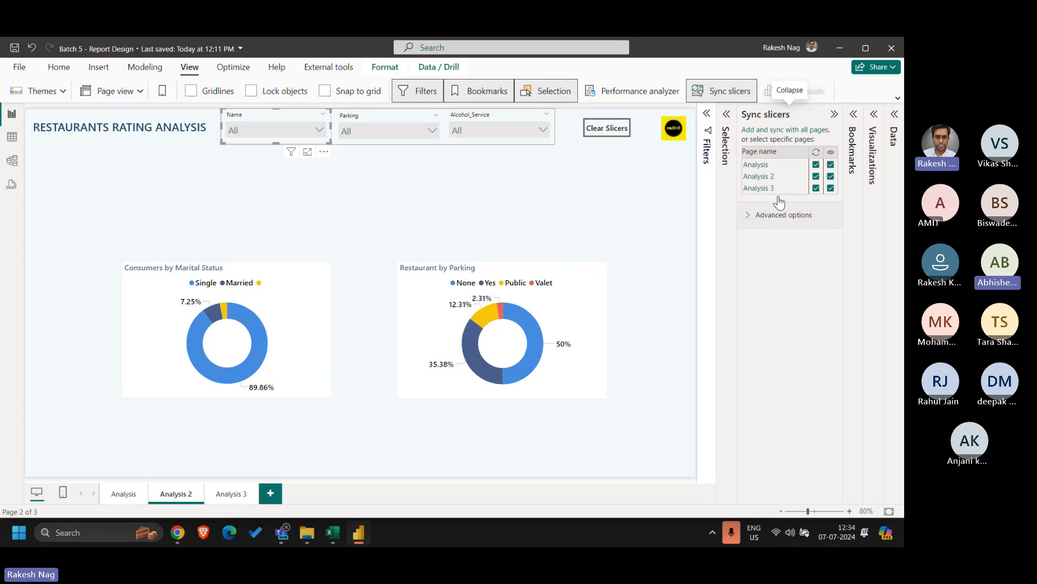
Update the Clear Slicers bookmark from the Analysis page with the header slicer group selected.
click(130, 495)
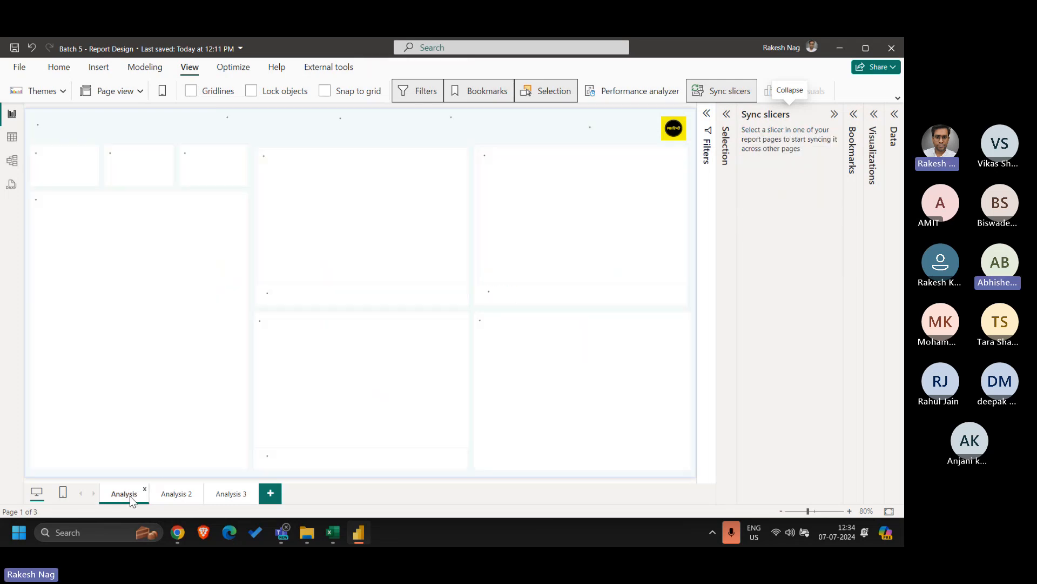
click(410, 117)
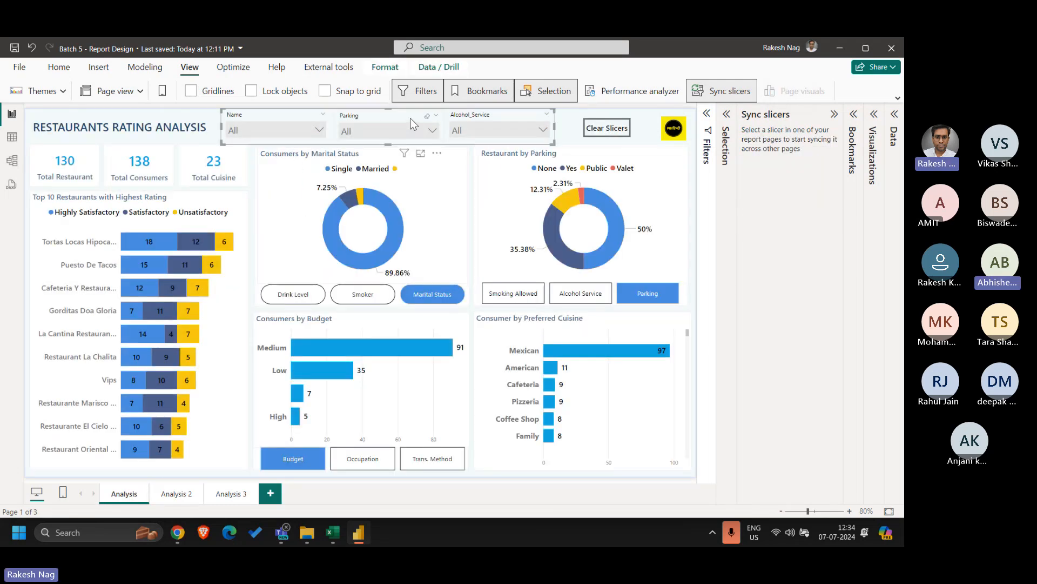
click(853, 114)
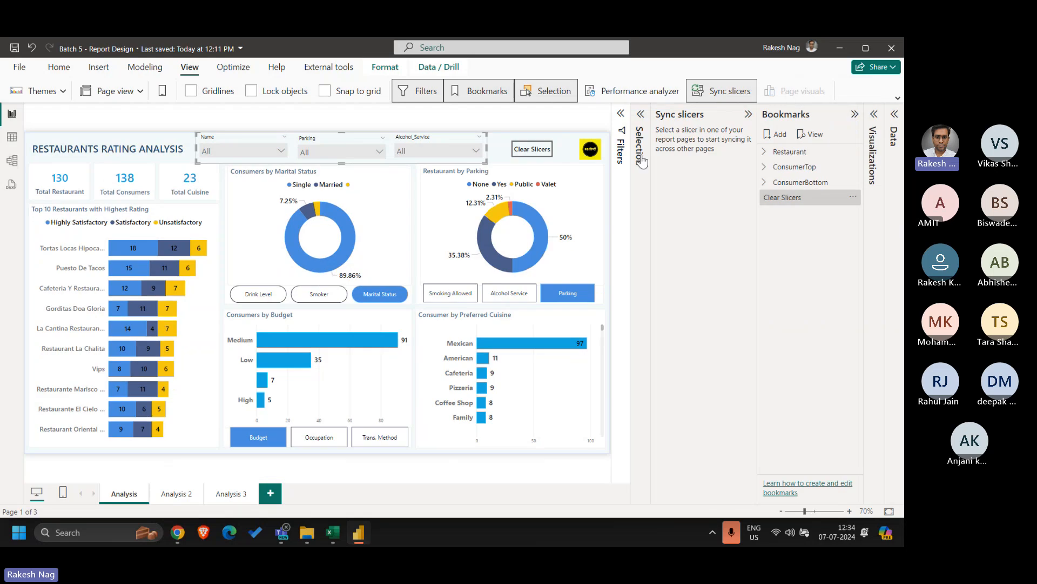
click(641, 114)
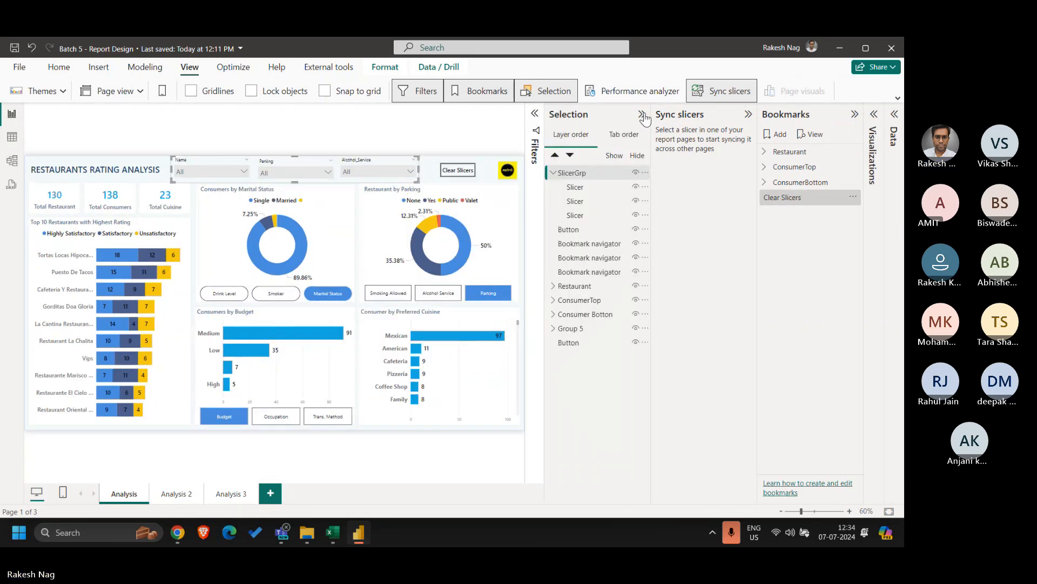
right_click(810, 199)
click(761, 204)
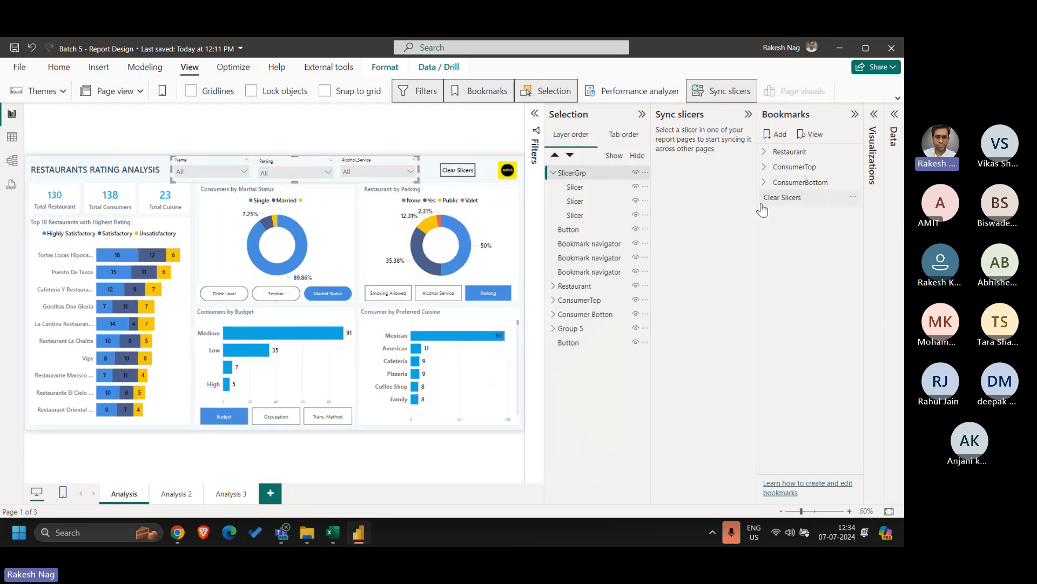
right_click(786, 204)
click(802, 210)
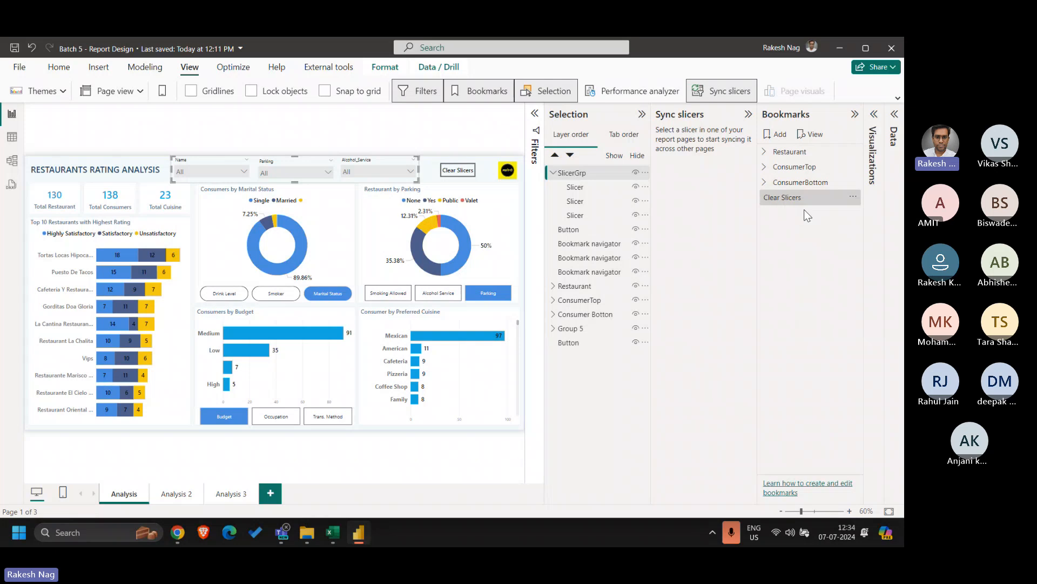
click(854, 114)
click(725, 115)
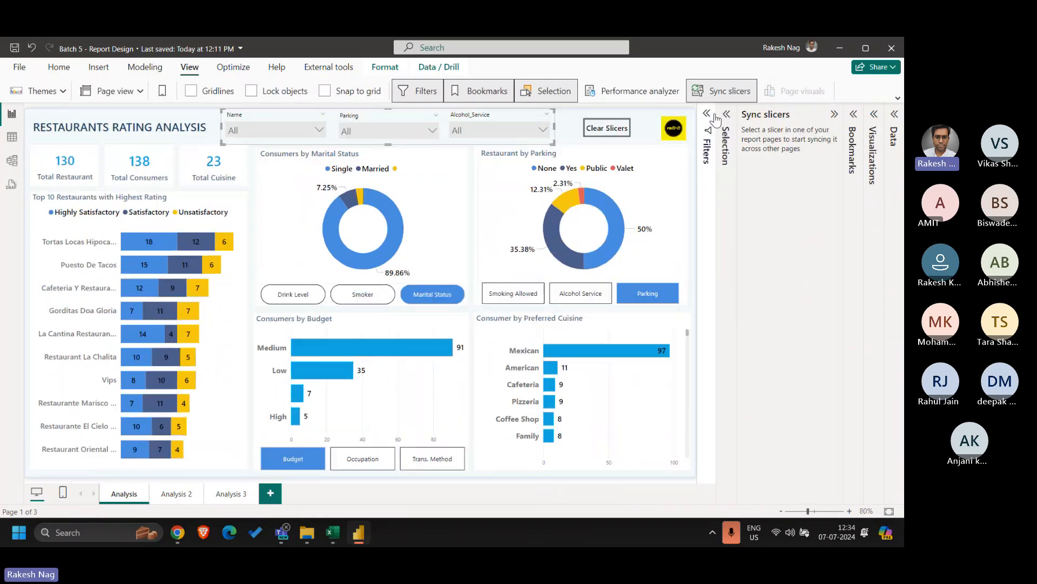
Turn off syncing of the Name slicer for Analysis, Analysis 2 and Analysis 3, keeping it visible on each page.
click(271, 118)
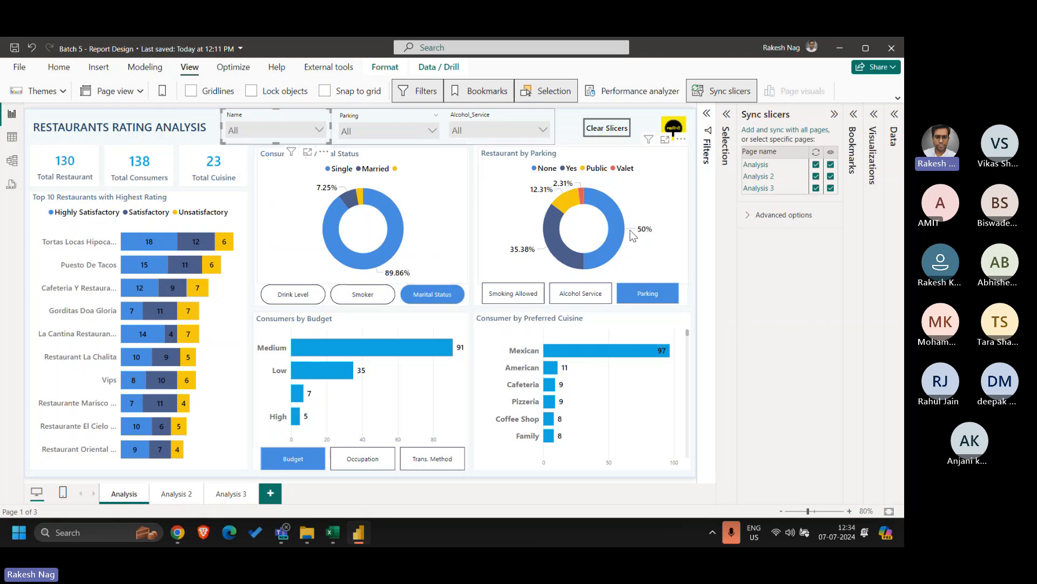
click(816, 165)
click(816, 176)
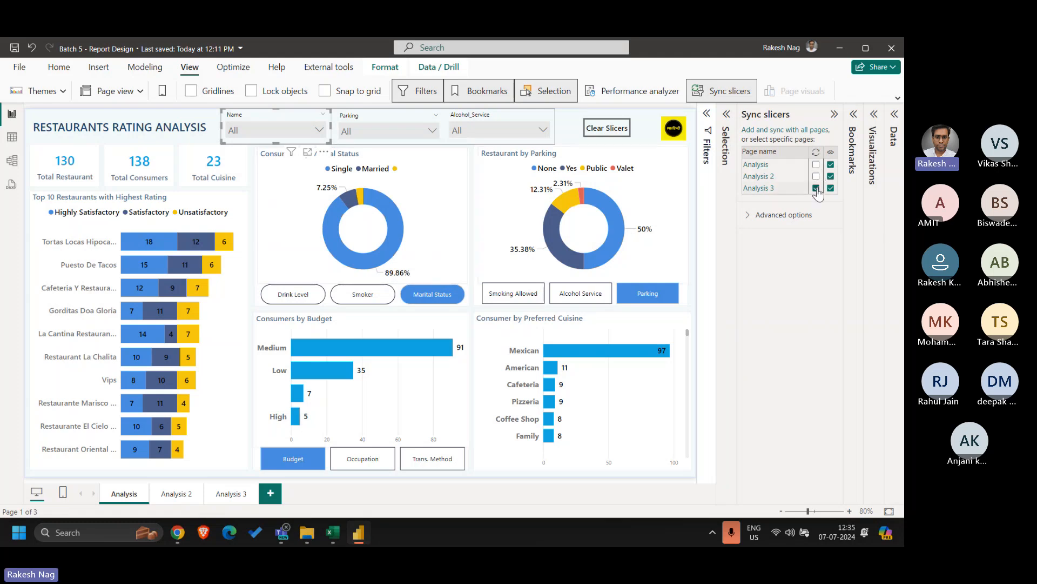
click(815, 188)
Turn off syncing of the Parking slicer for all three Analysis pages.
click(387, 124)
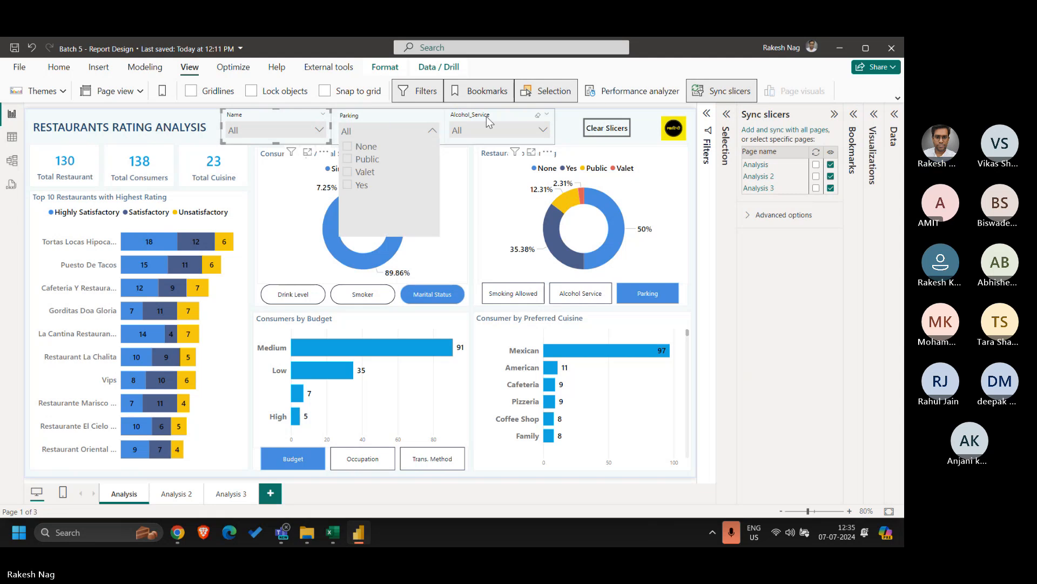
click(413, 113)
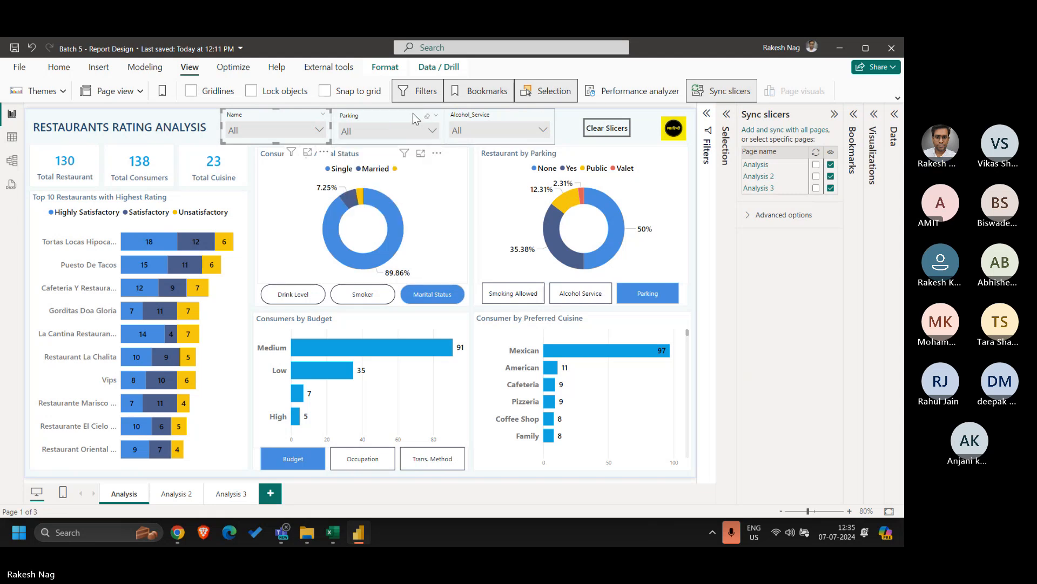
click(816, 164)
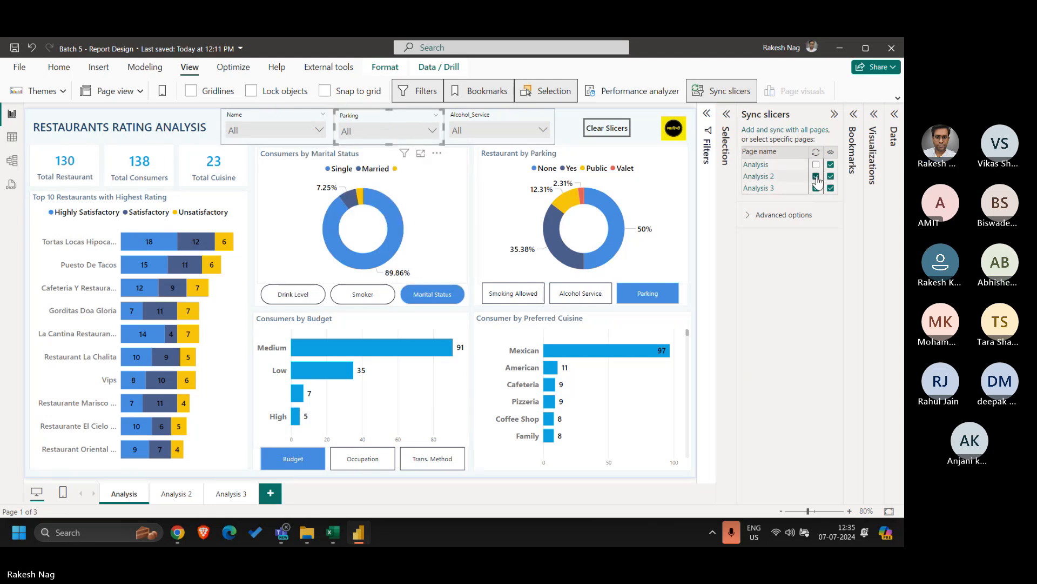
click(816, 177)
click(816, 188)
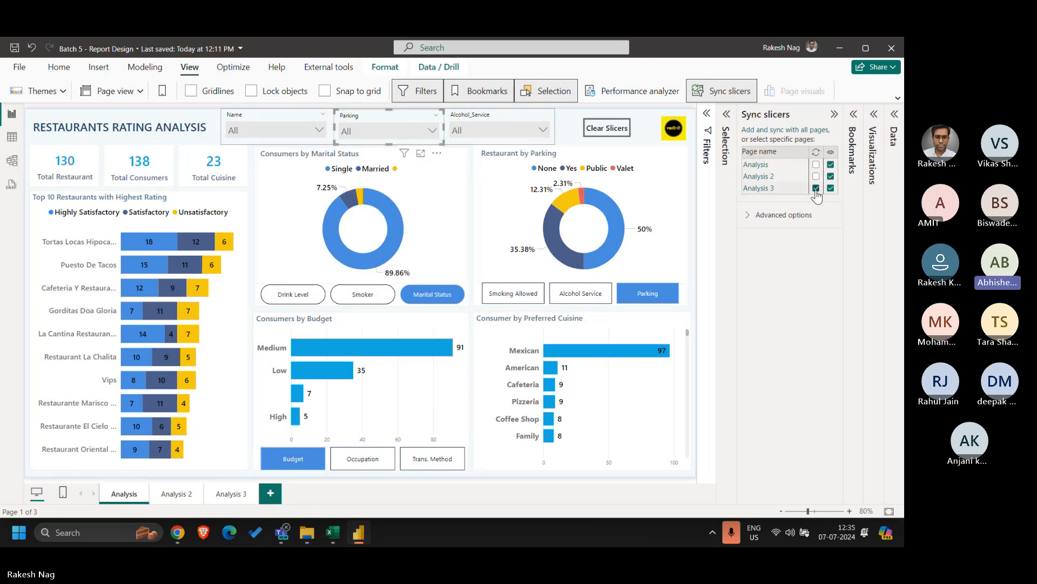
Turn off syncing of the Alcohol_Service slicer for all three Analysis pages.
click(480, 129)
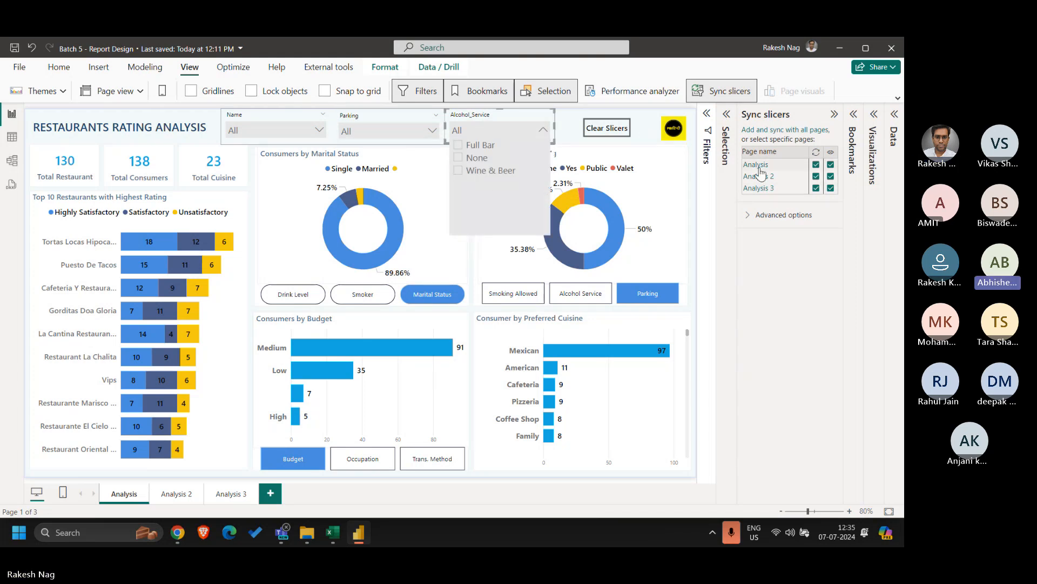
click(816, 164)
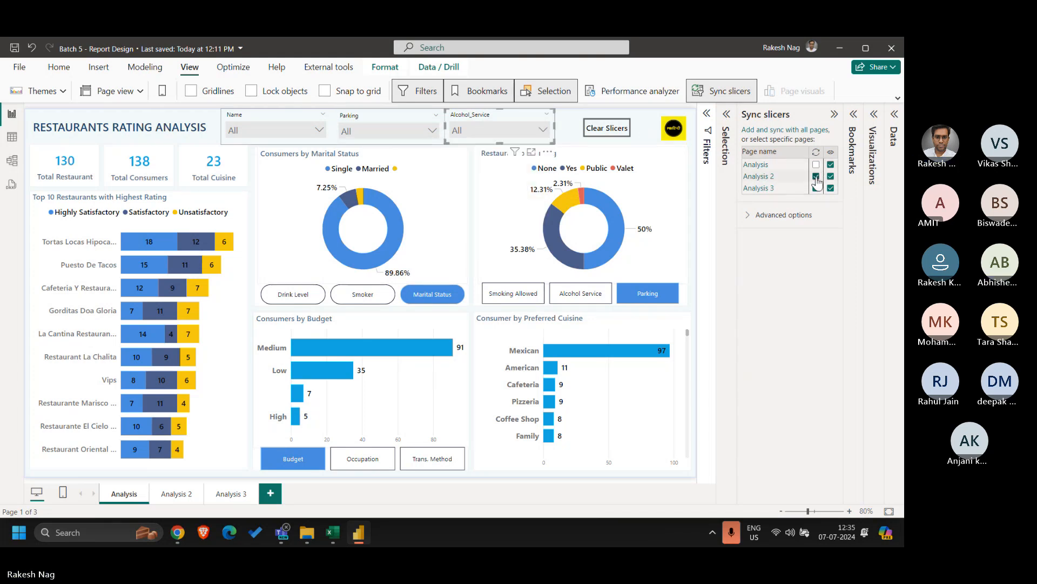
click(816, 176)
click(816, 188)
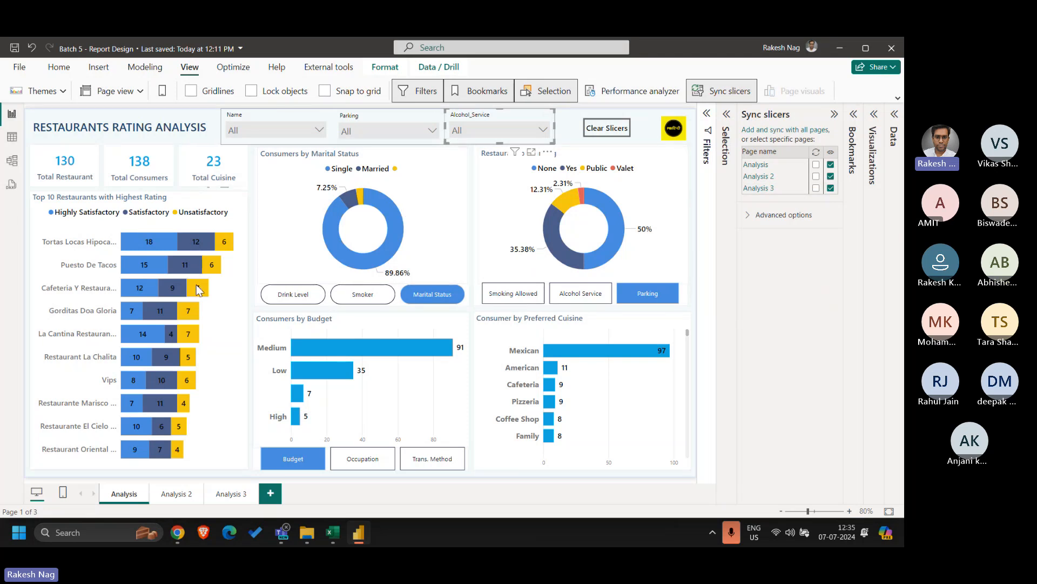
Filter Analysis 2's Alcohol_Service slicer to Wine & Beer and check that slicer's page sync settings.
click(184, 497)
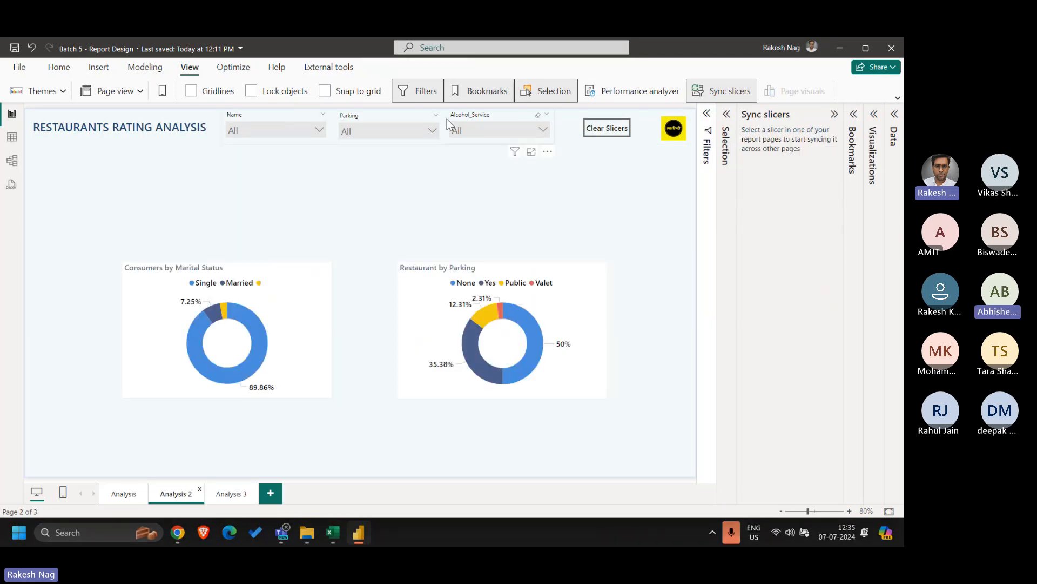
click(481, 129)
click(489, 171)
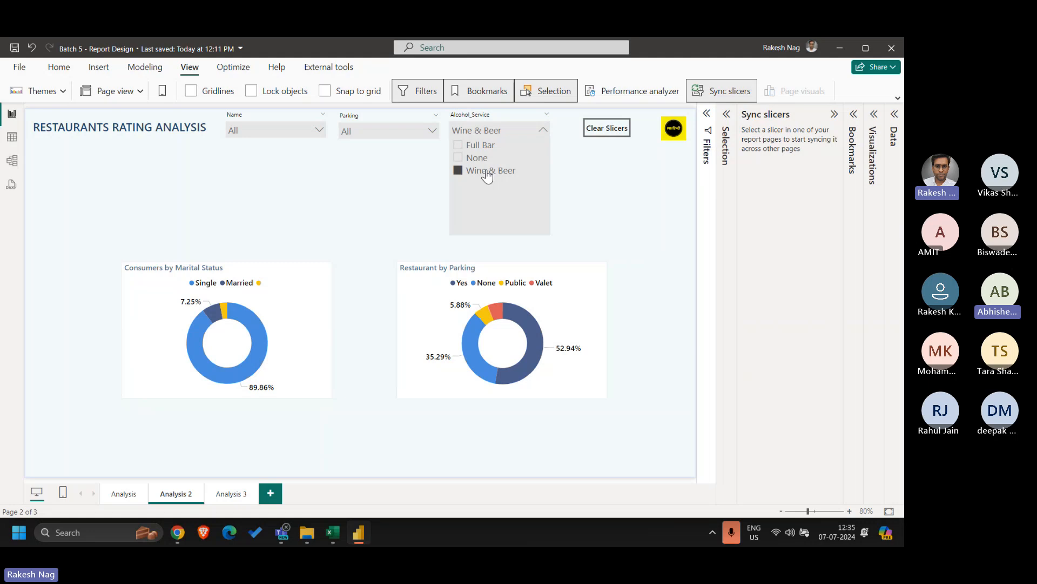
click(414, 203)
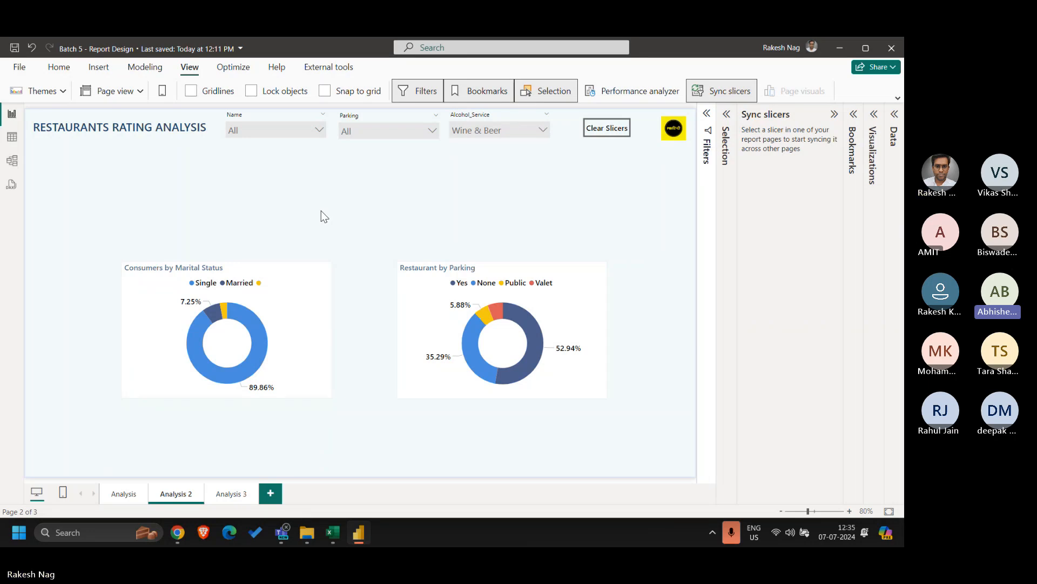
click(492, 120)
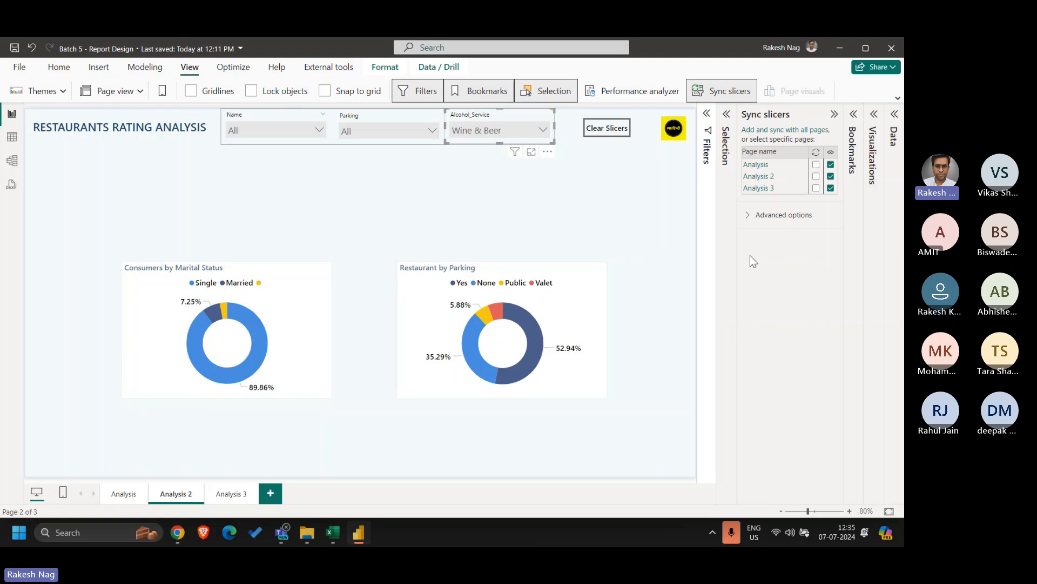
Add a slicer on the consumers table's Budget field to Analysis 2 and shrink it into a small box beneath the report title.
click(454, 176)
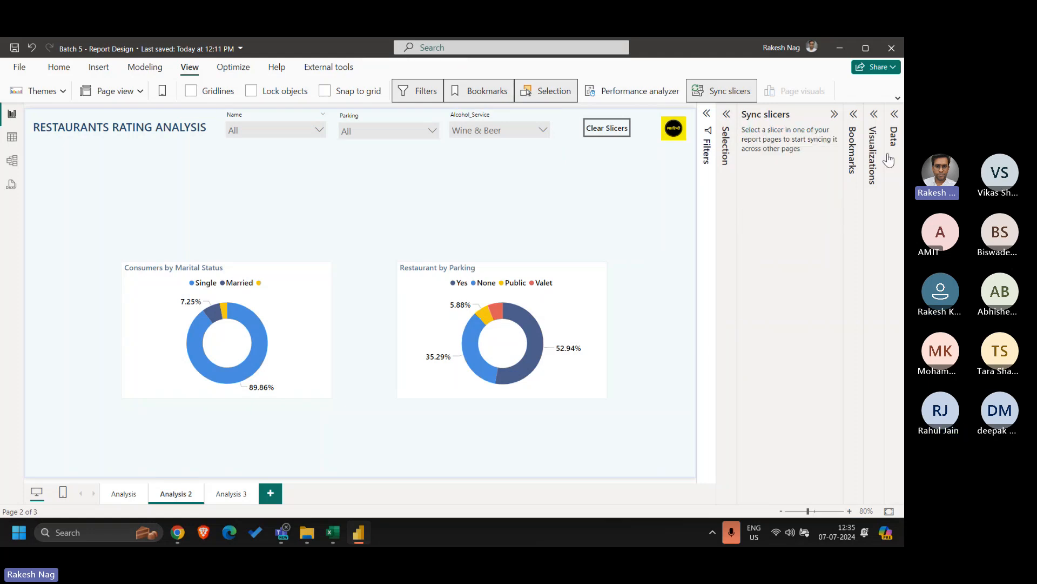
click(875, 128)
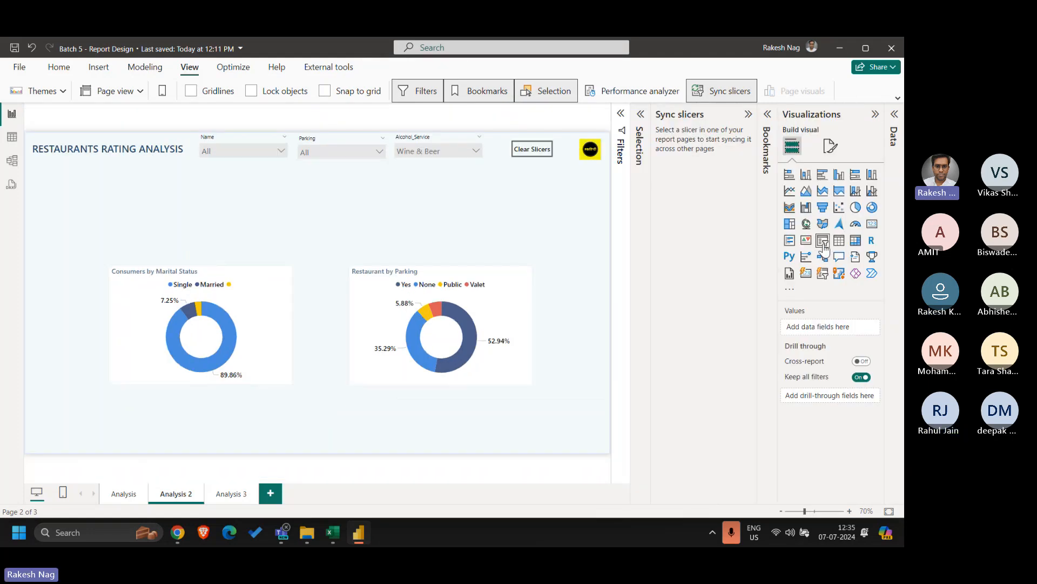
click(823, 240)
click(894, 135)
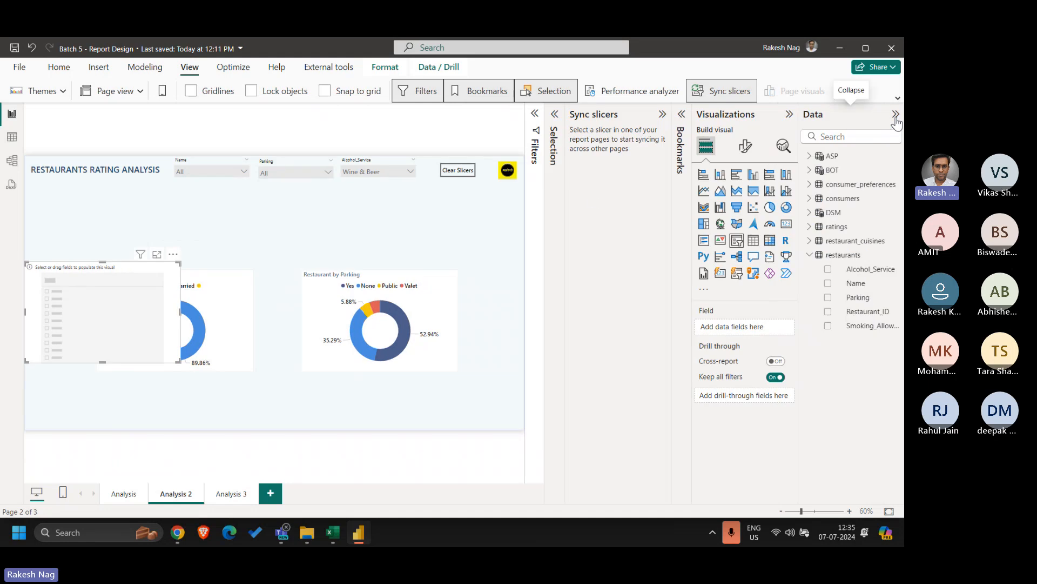
click(809, 199)
click(828, 213)
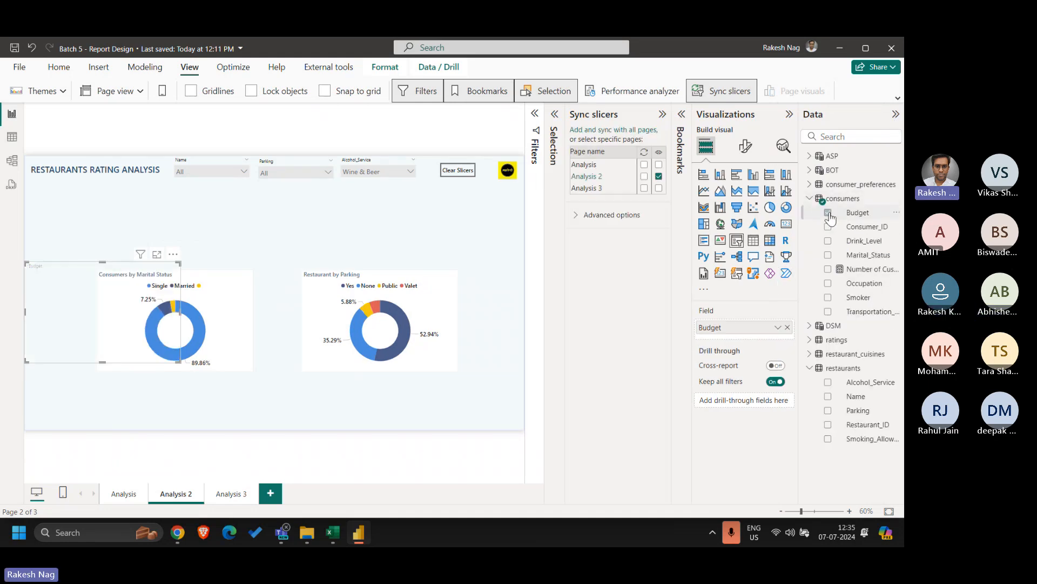
drag(87, 271, 101, 202)
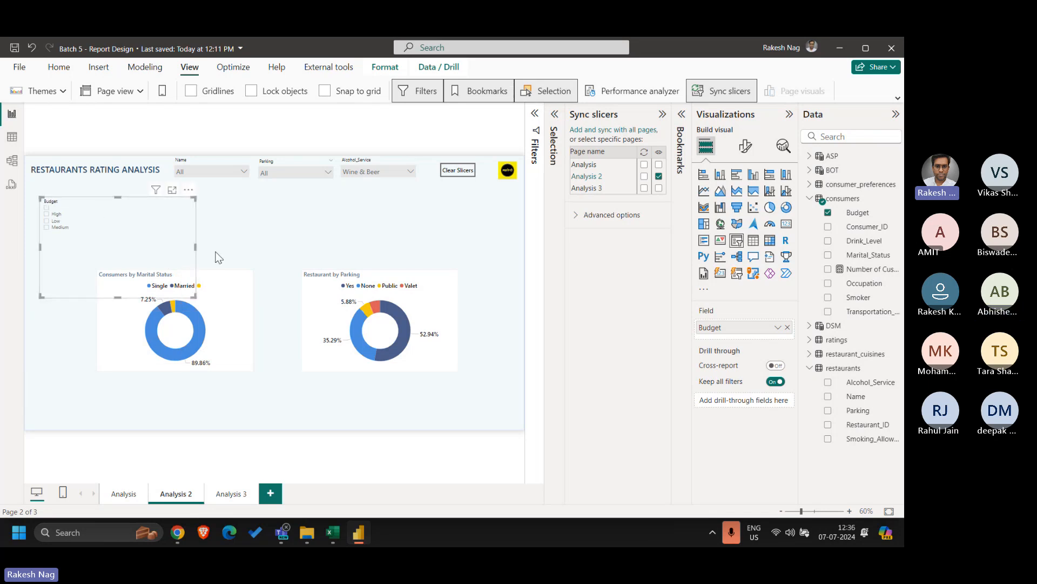
drag(195, 298, 100, 252)
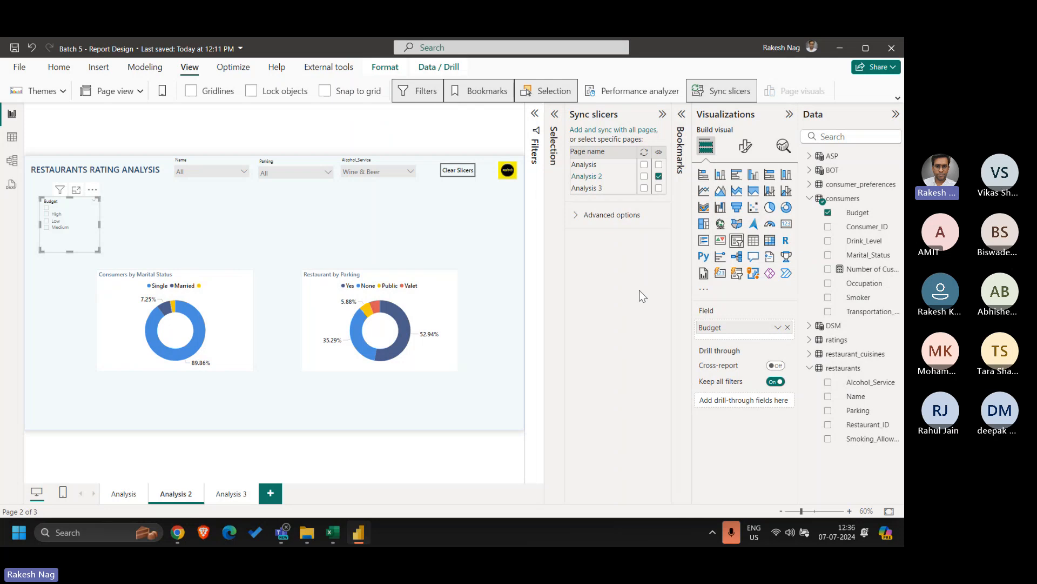
Make the Budget slicer visible on Analysis, Analysis 2 and Analysis 3 with syncing off for all three pages.
click(644, 164)
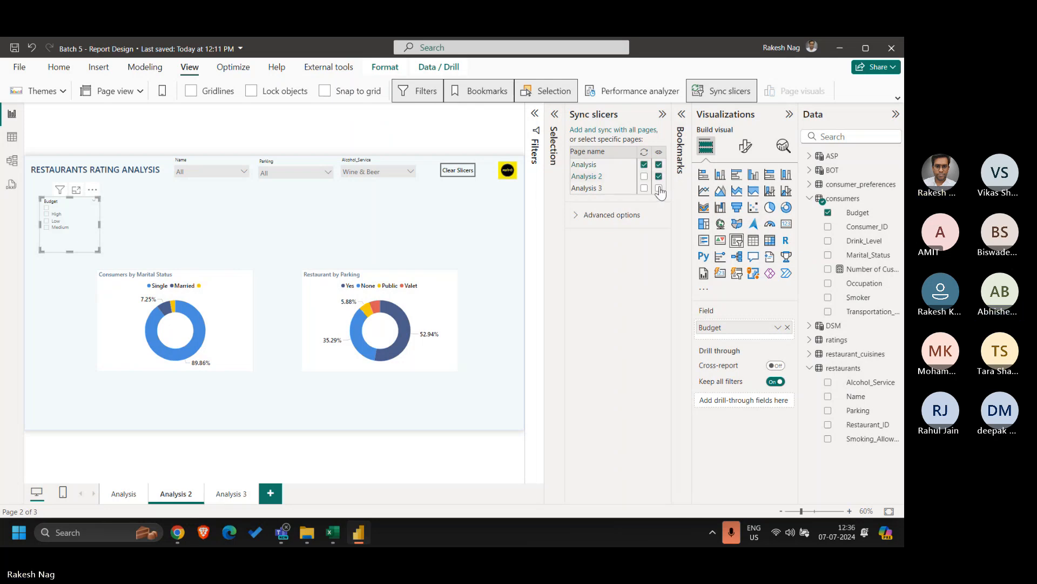
click(659, 188)
click(644, 164)
click(644, 188)
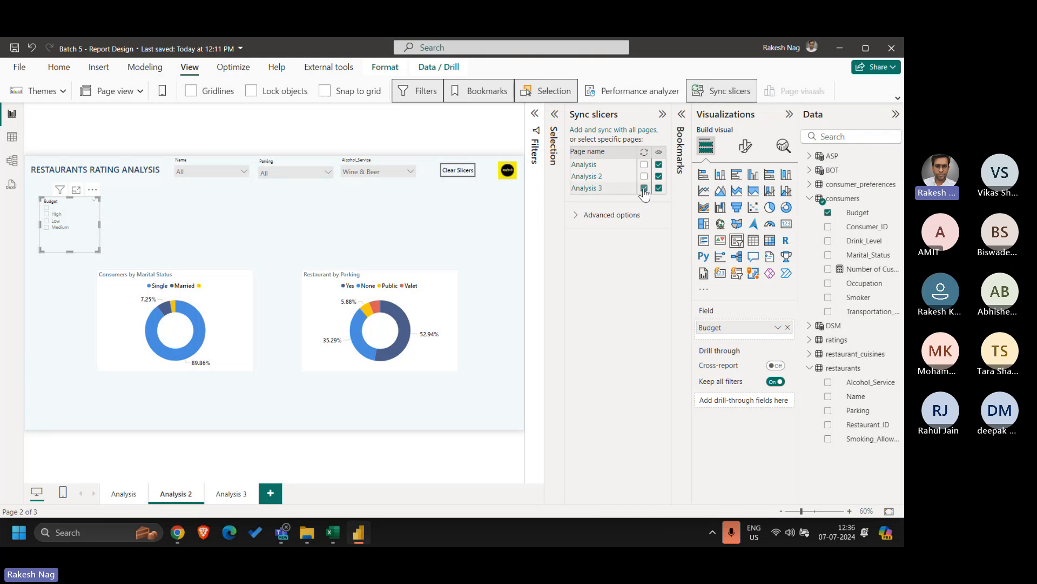
click(644, 189)
Move the Budget slicer copies on Analysis 3 and Analysis away from the KPI cards.
click(230, 494)
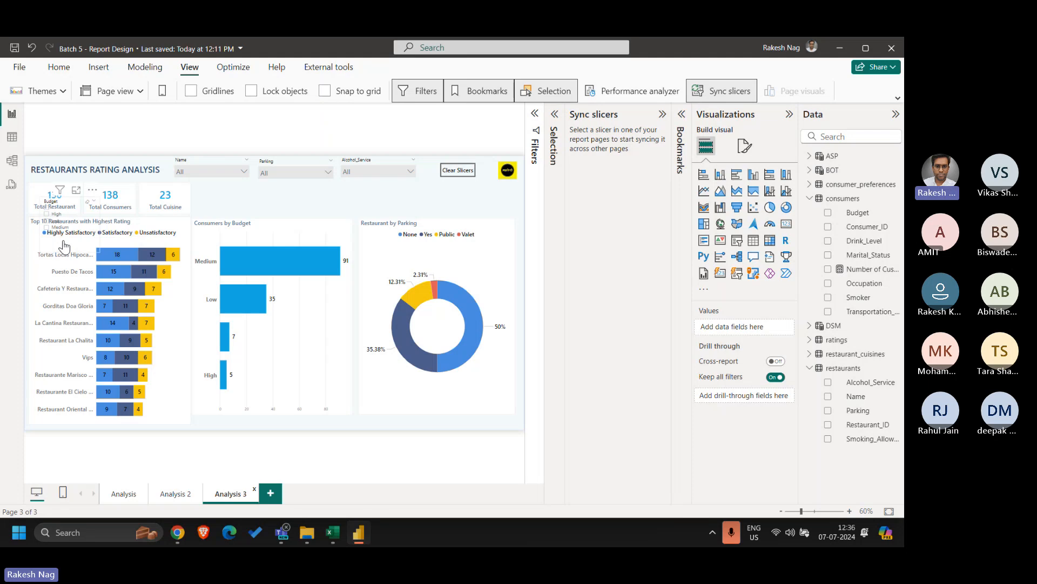
drag(54, 208, 238, 192)
click(123, 493)
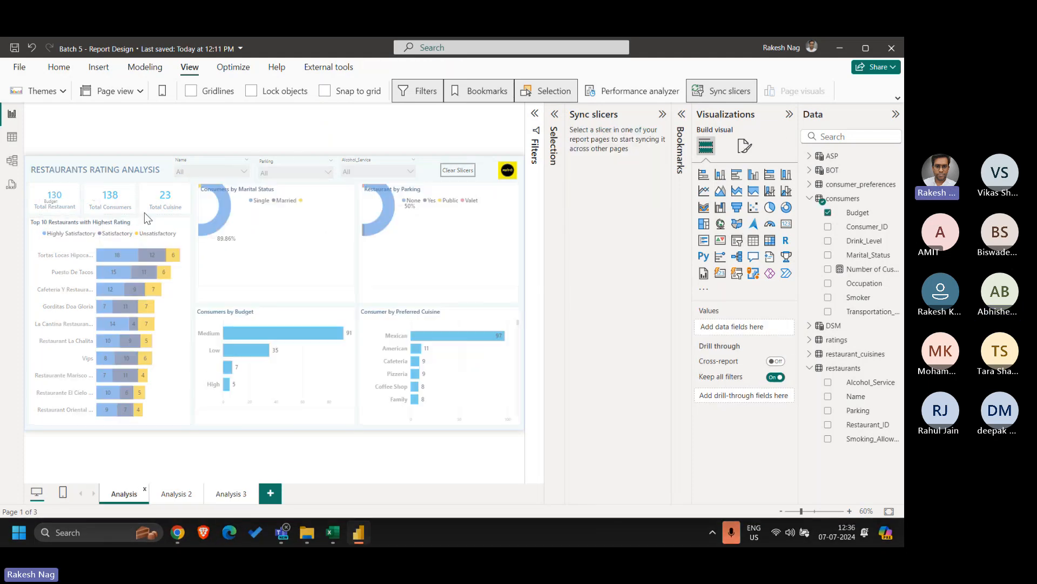
drag(68, 215, 327, 199)
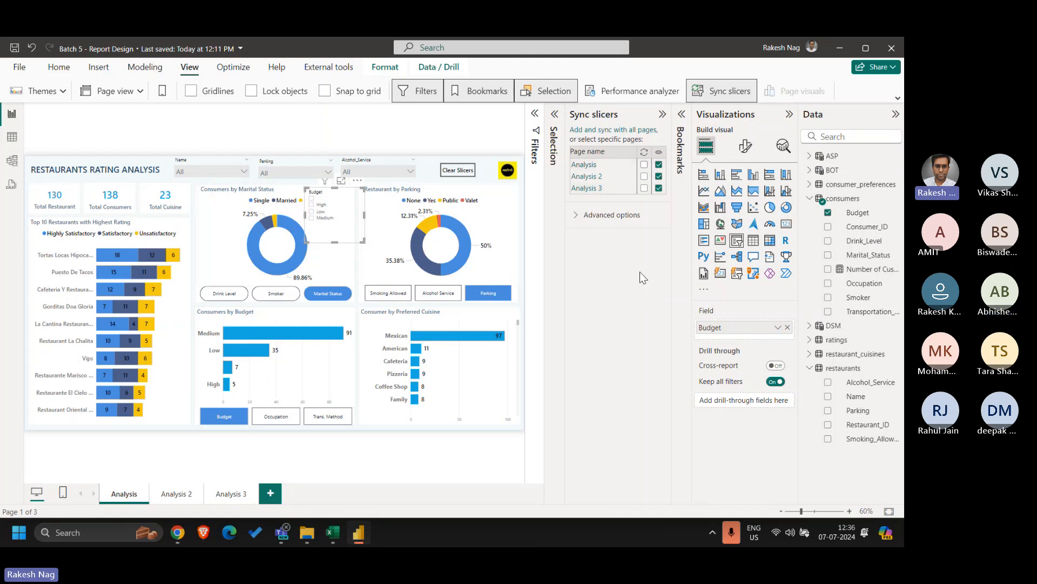
Remove the Budget slicer from Analysis and check the page sync settings of the copy on Analysis 2.
click(357, 180)
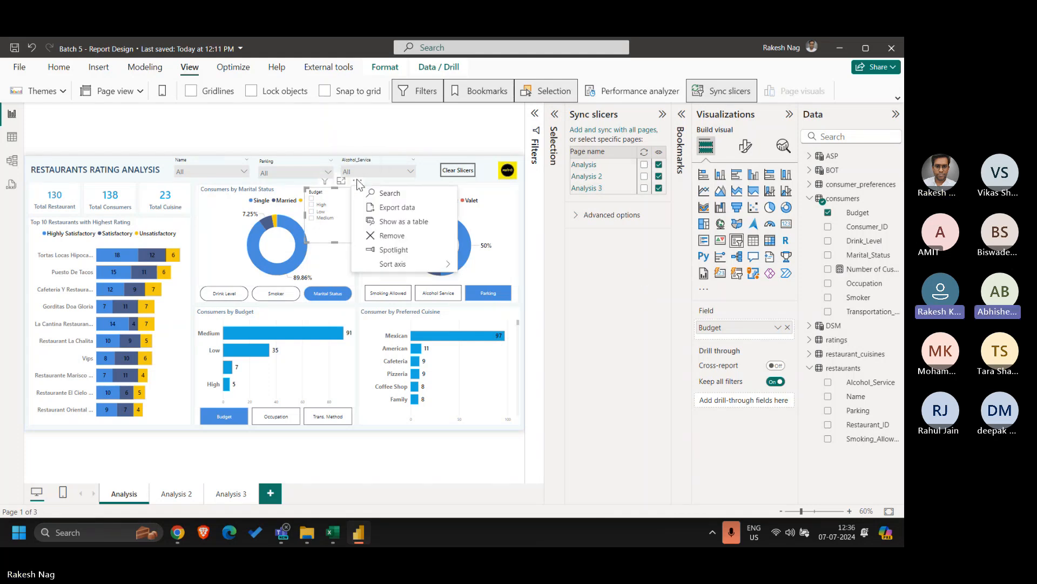
click(413, 239)
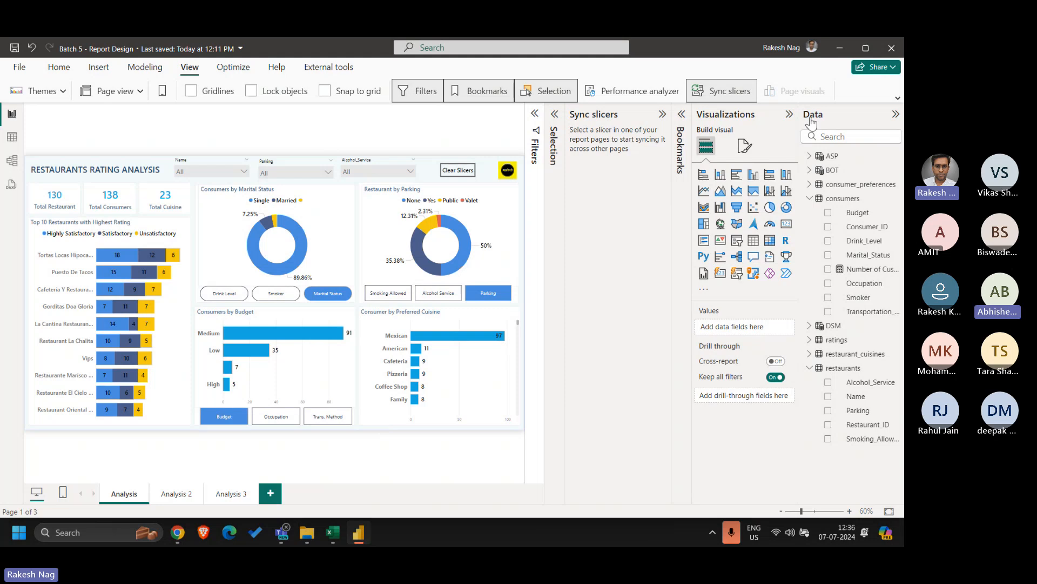
click(790, 114)
click(176, 494)
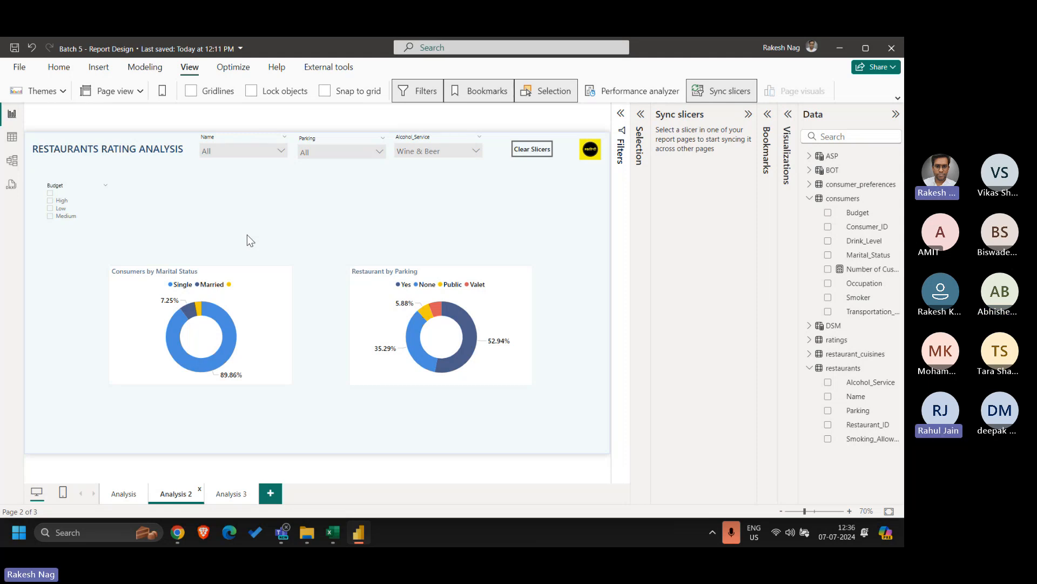
click(69, 190)
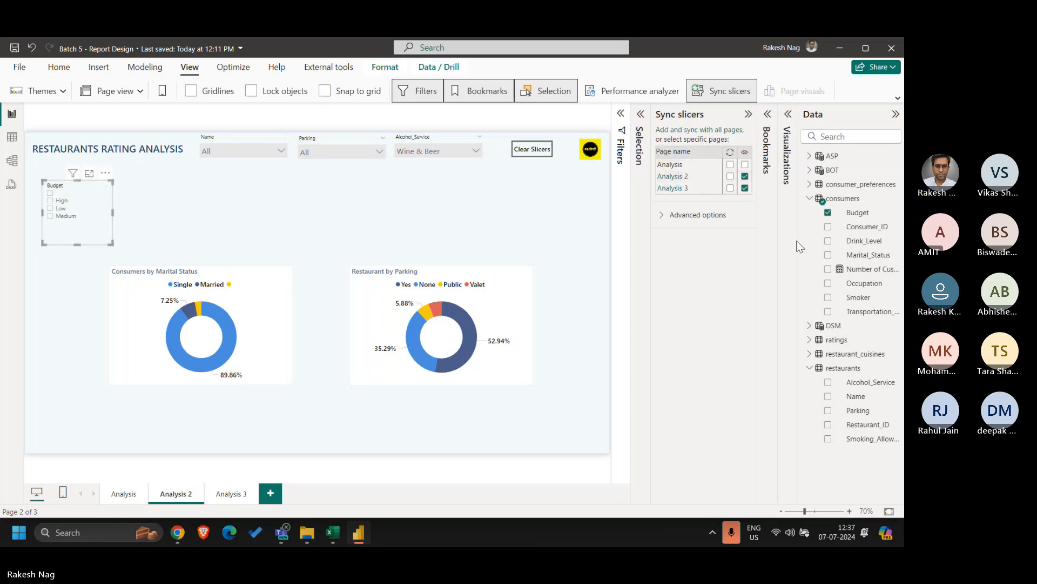
Try the Budget slicer's page options, leaving it visible but unsynced on Analysis, Analysis 2 and Analysis 3.
click(731, 178)
click(745, 177)
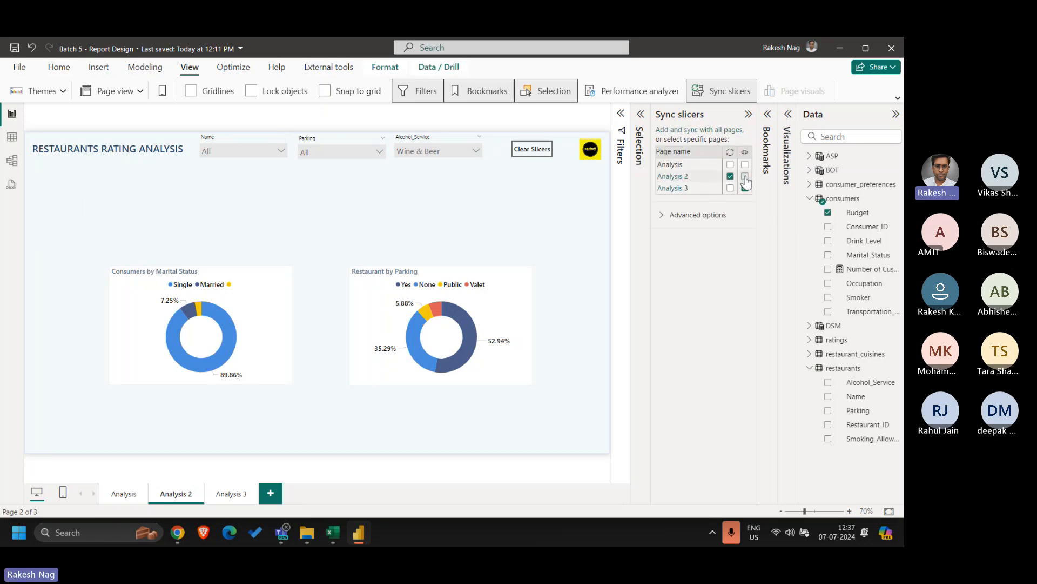
click(730, 164)
click(730, 177)
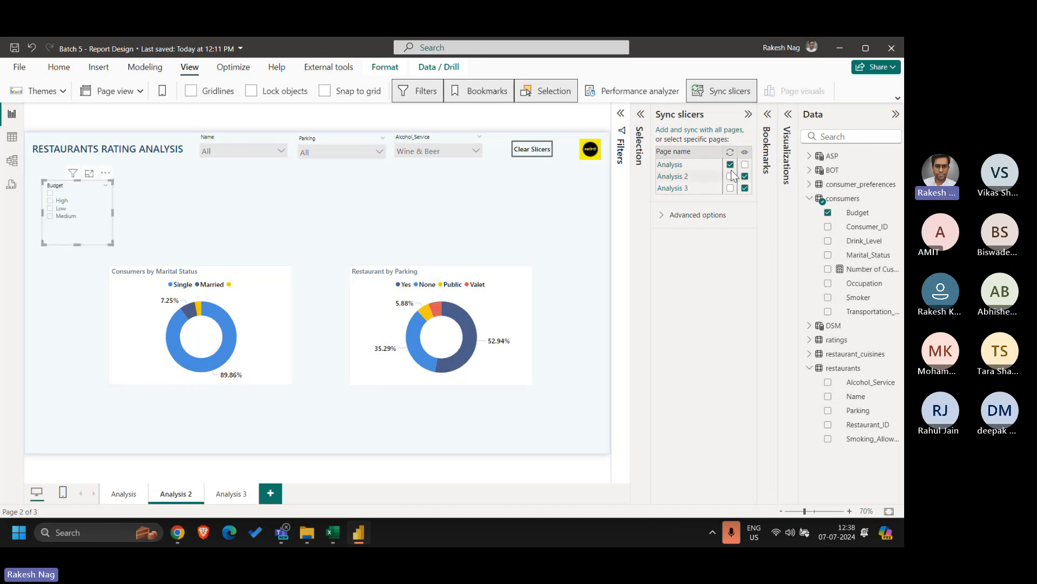
click(730, 165)
Delete the Budget slicer from Analysis 2, Analysis 3 and Analysis.
click(105, 173)
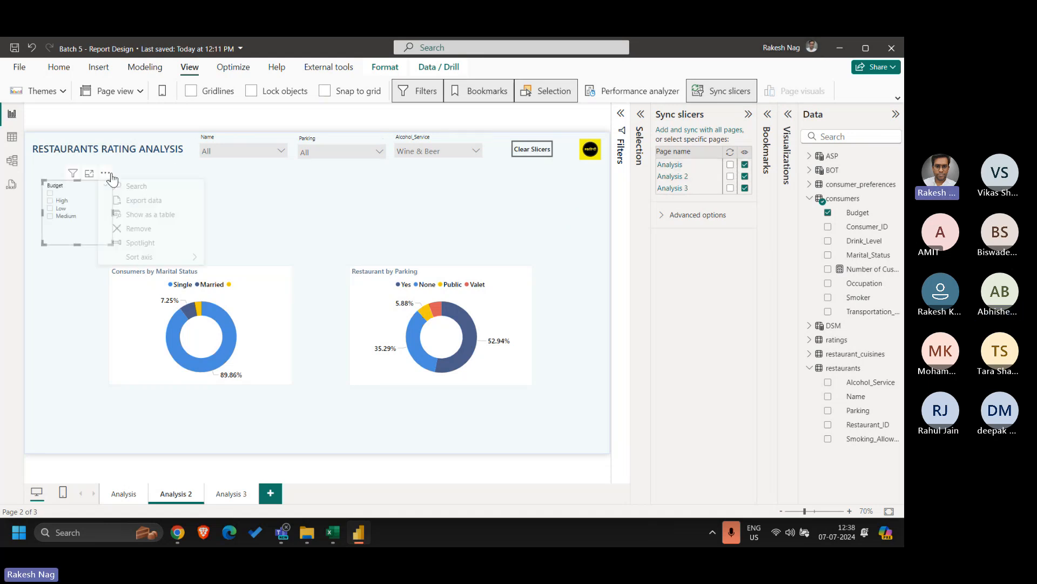
click(141, 229)
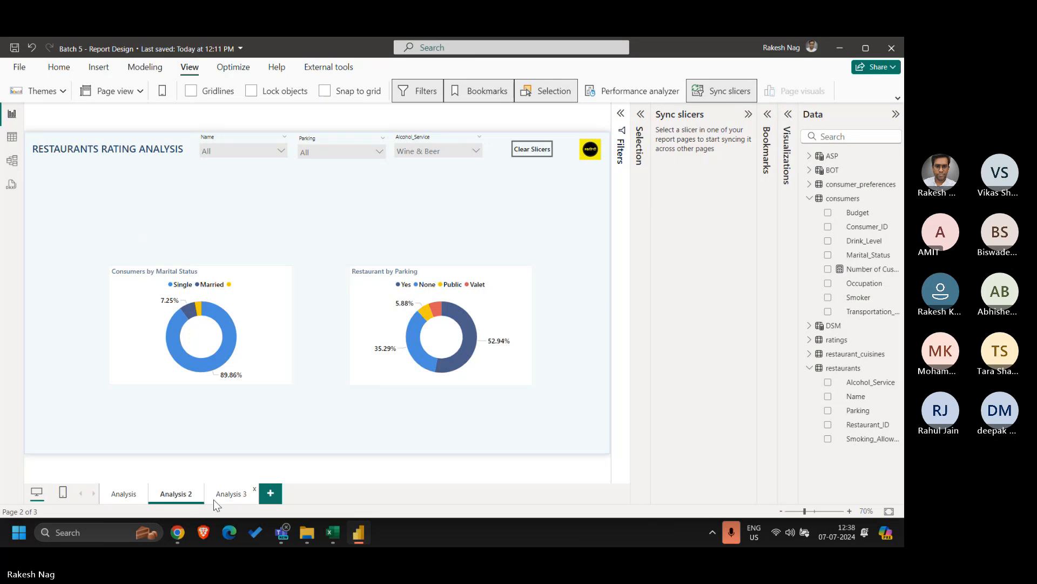
click(237, 494)
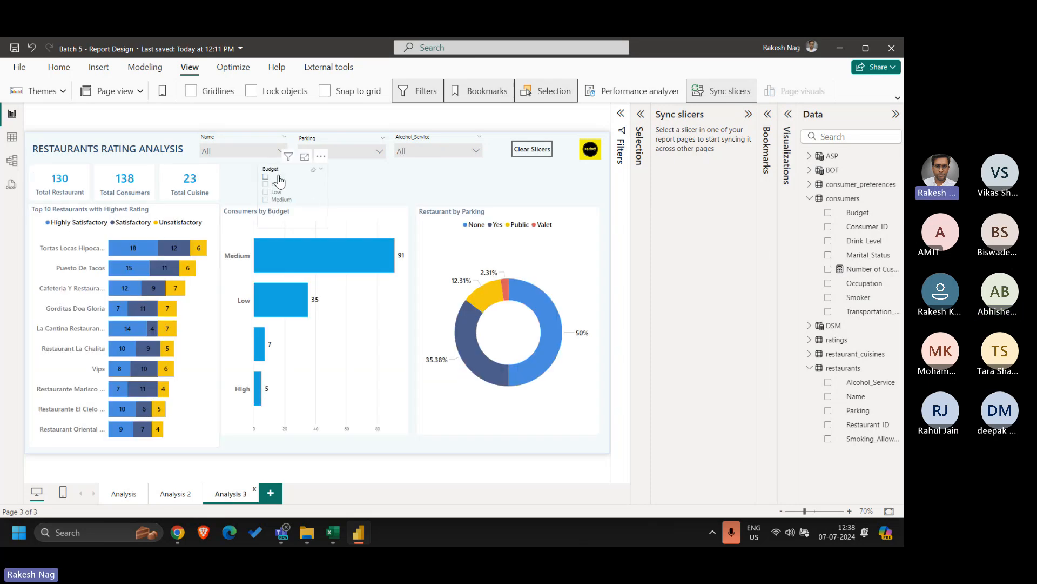
click(280, 170)
key(Delete)
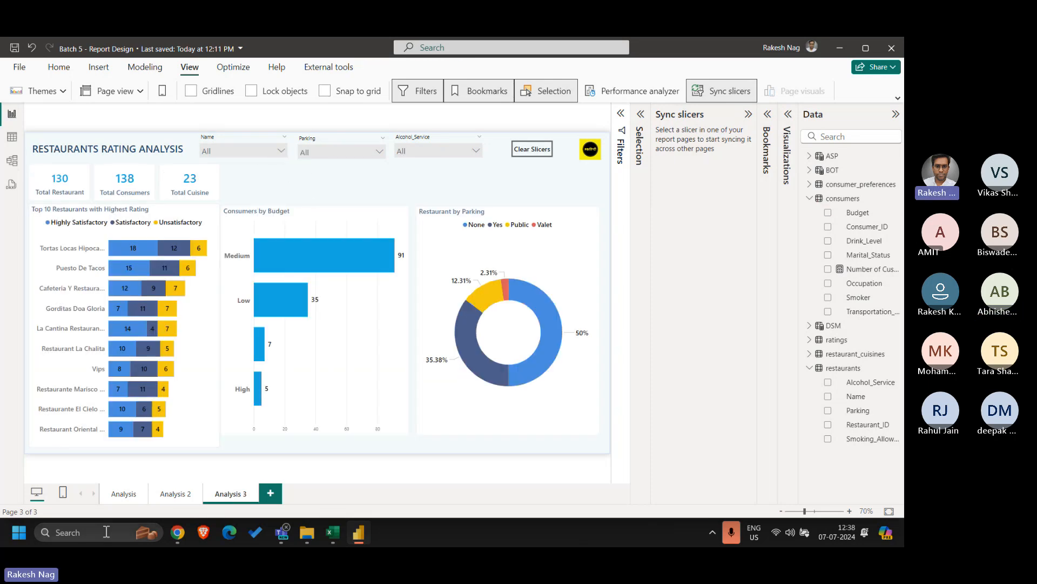
click(118, 498)
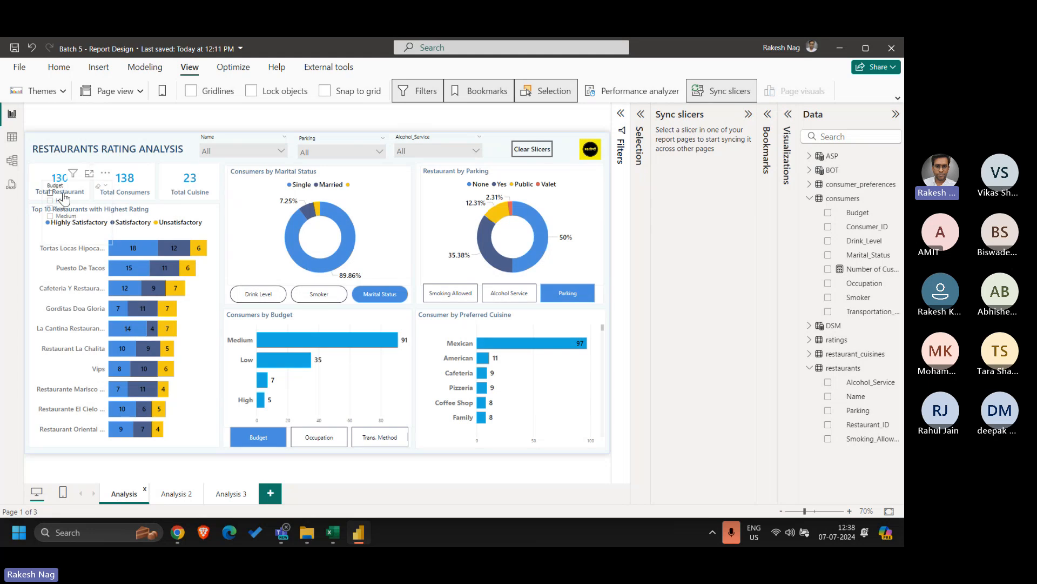
click(62, 187)
key(Delete)
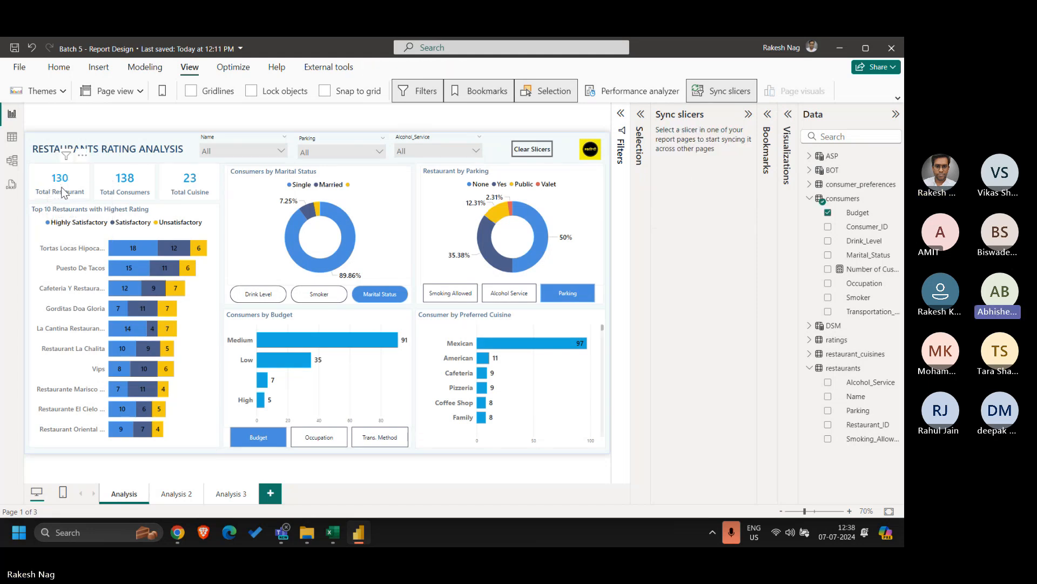
Update the Clear Slicers bookmark with the unfiltered header slicer group selected on the Analysis page.
click(349, 136)
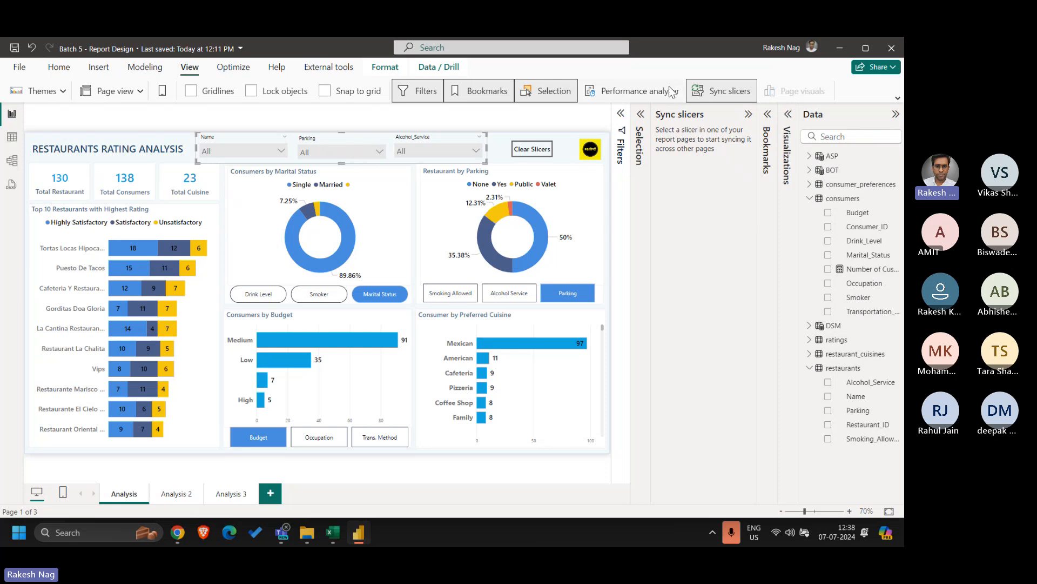
click(711, 95)
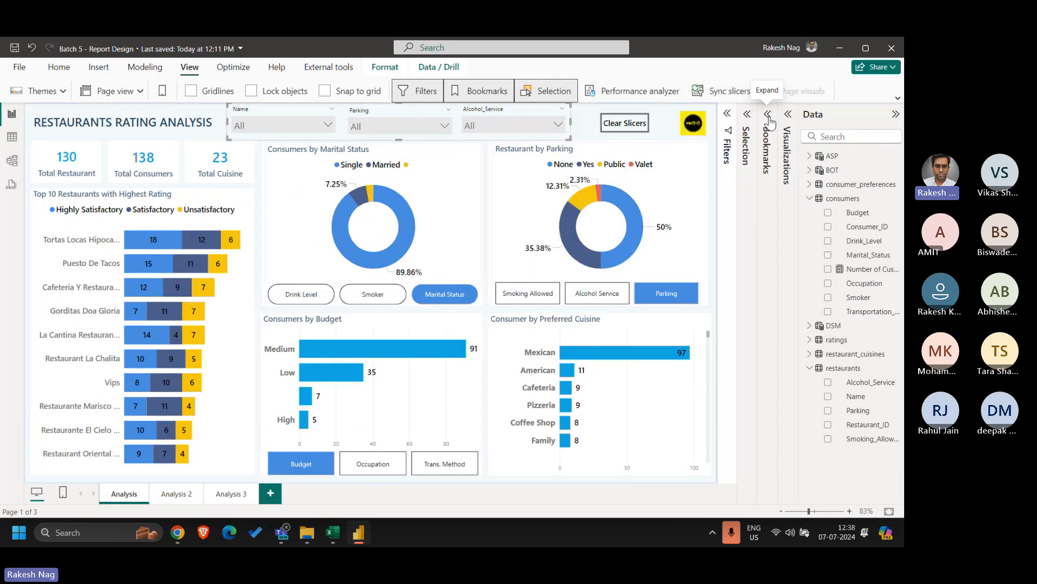
click(768, 115)
click(661, 114)
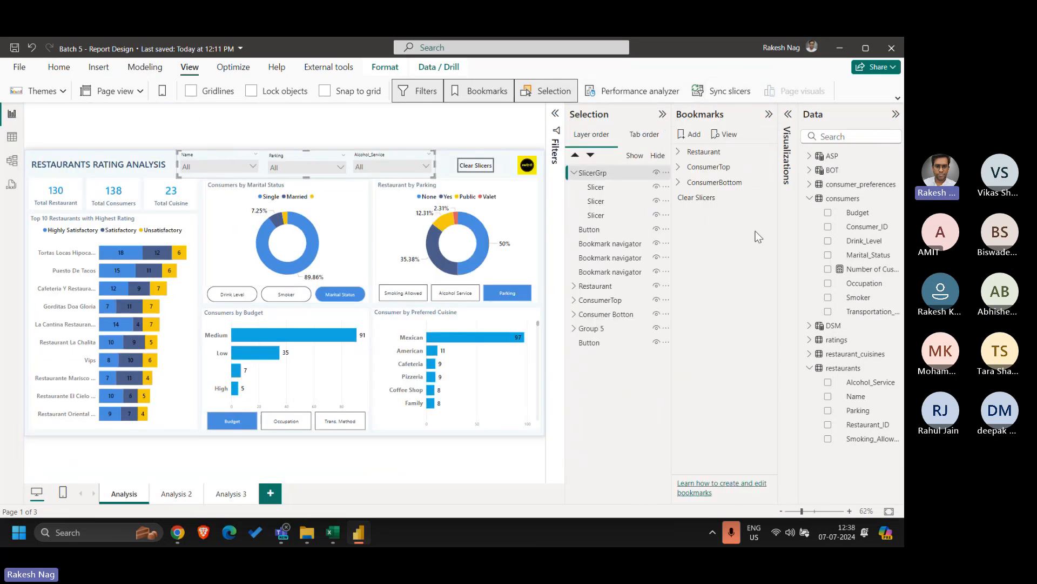
right_click(715, 205)
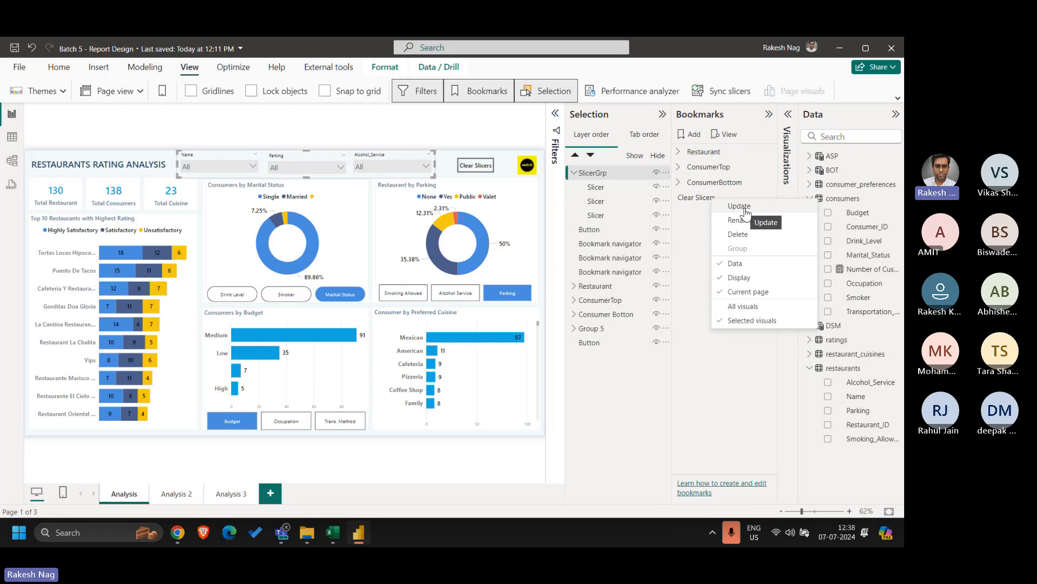
click(748, 213)
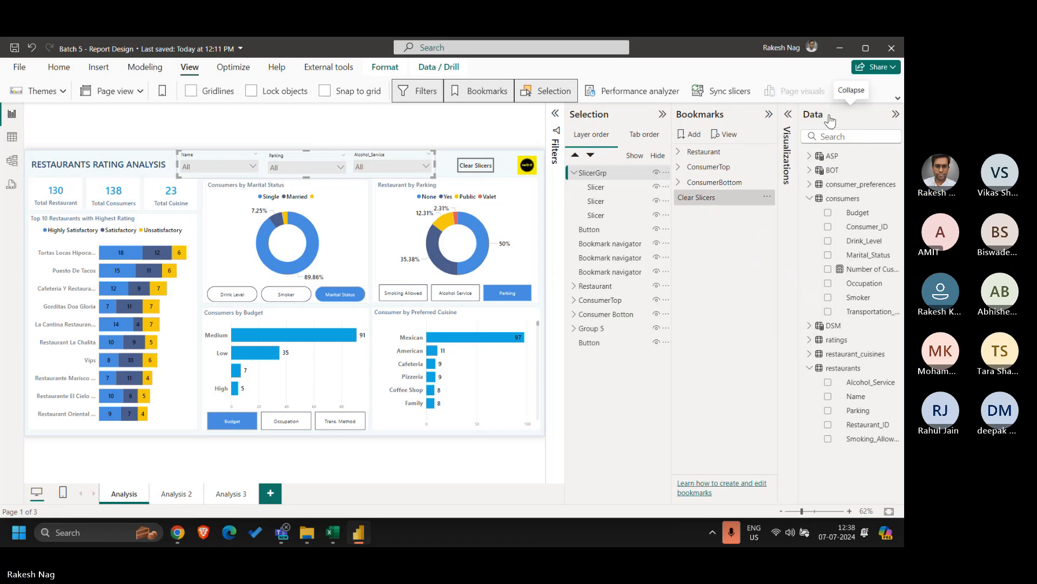
click(895, 114)
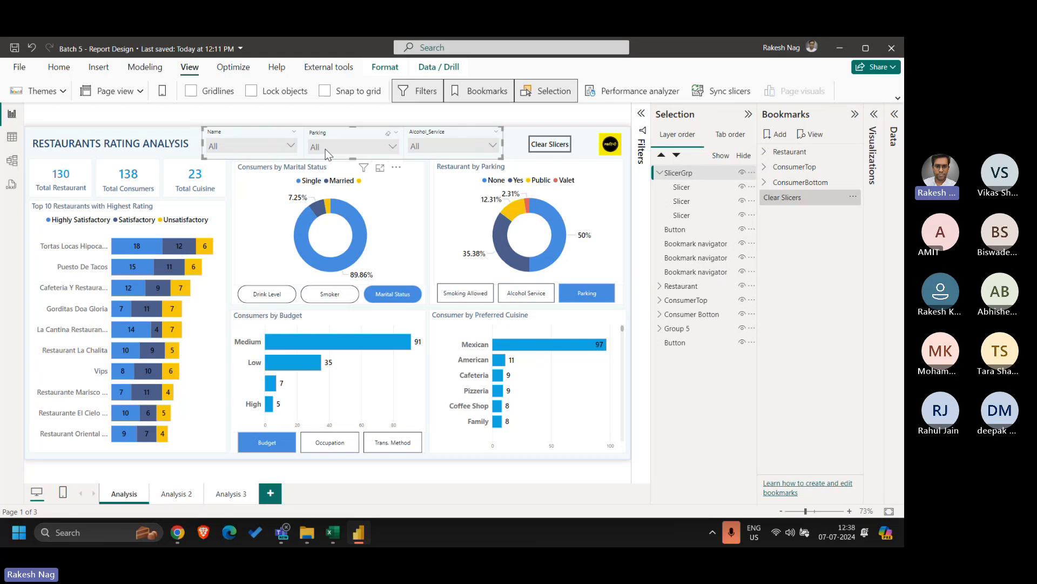
Compare the header slicers across the three Analysis pages and turn off the Current page option of the Clear Slicers bookmark.
click(184, 496)
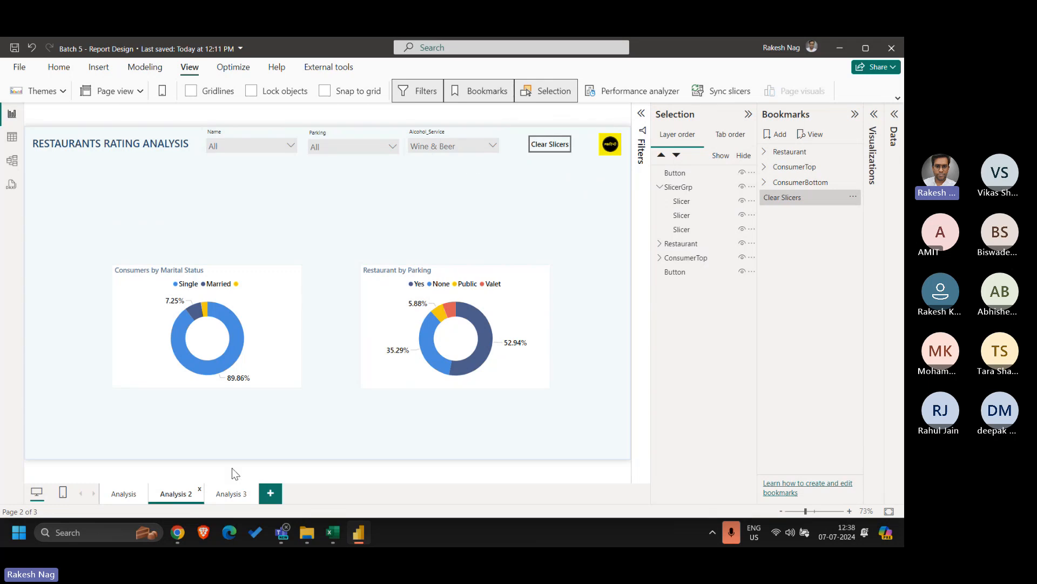
click(125, 494)
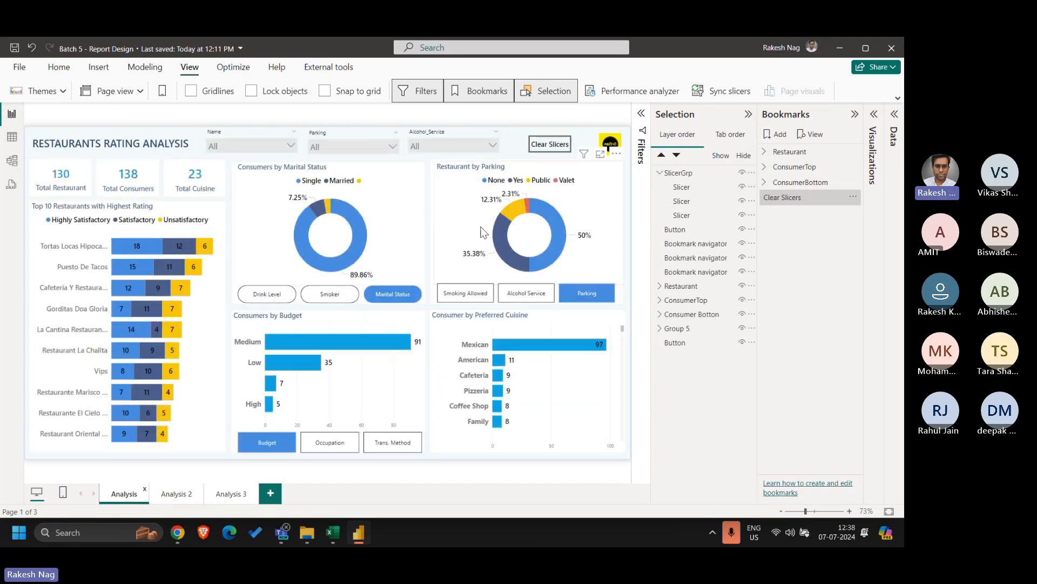
click(232, 494)
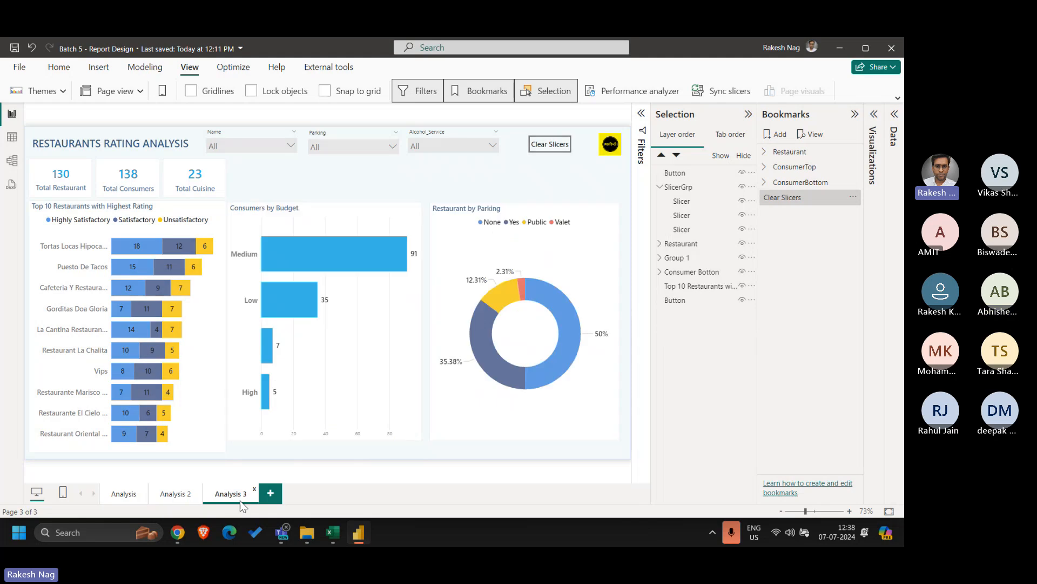
click(175, 494)
click(545, 154)
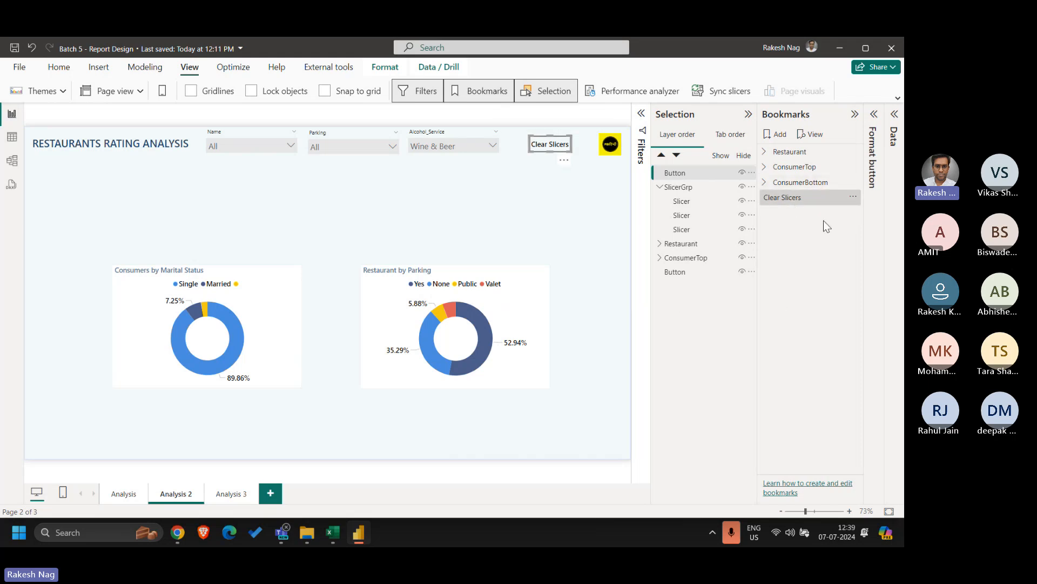
right_click(794, 199)
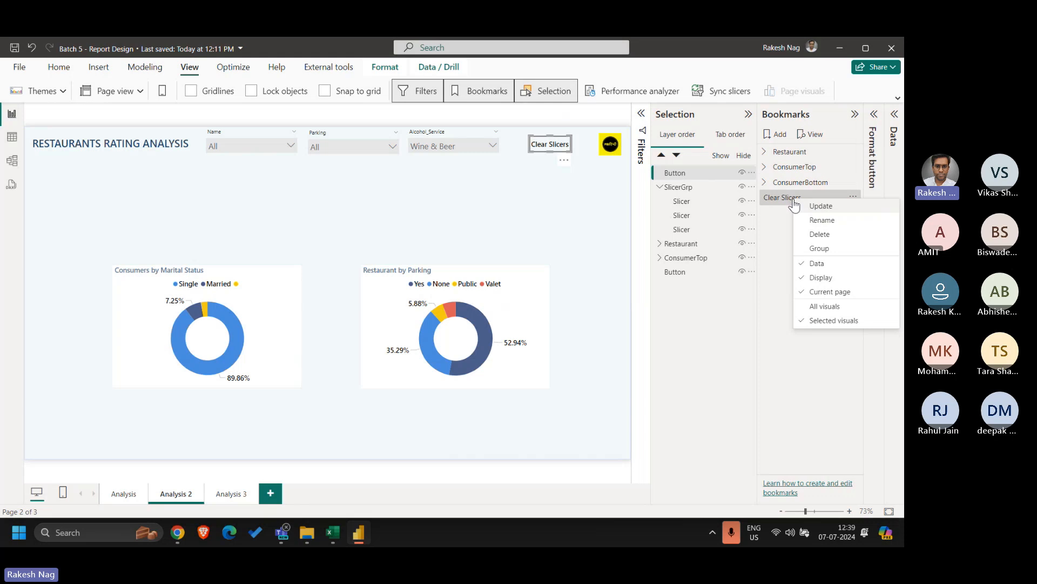
click(825, 292)
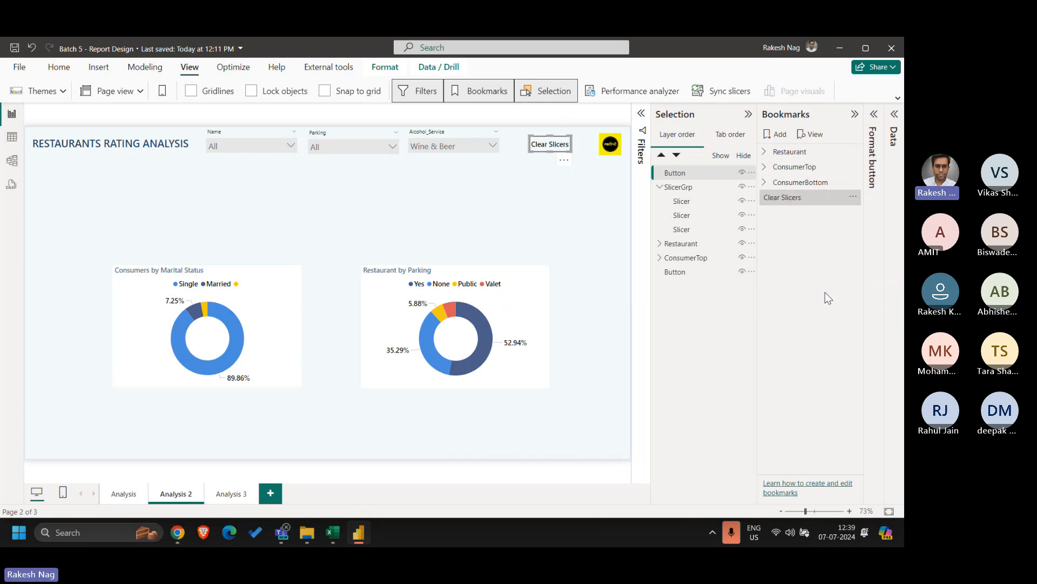
Test the Clear Slicers button on the Analysis page with the Parking slicer set to Valet, and check the header slicers on Analysis 2.
right_click(804, 201)
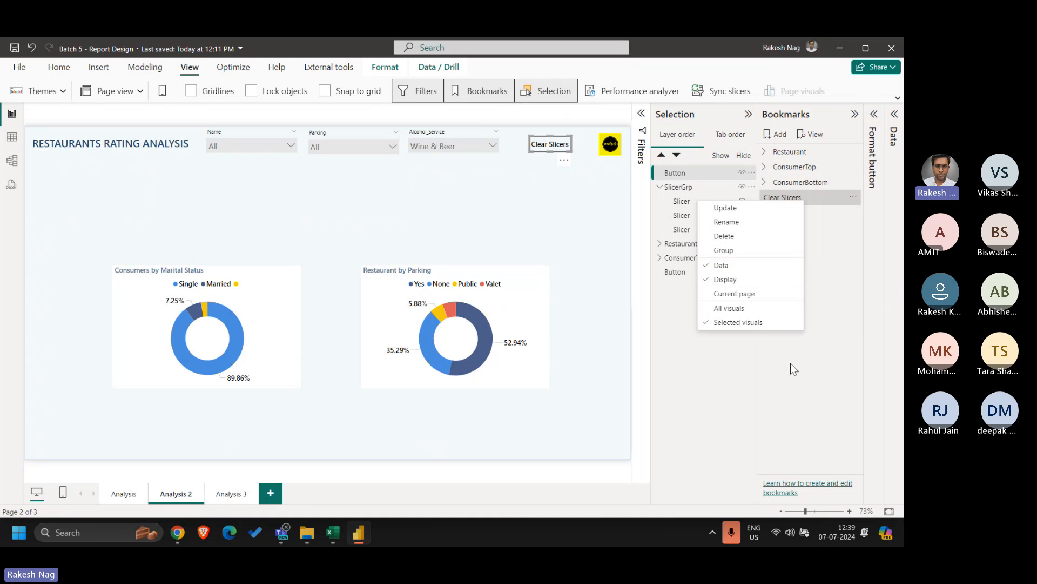
click(544, 237)
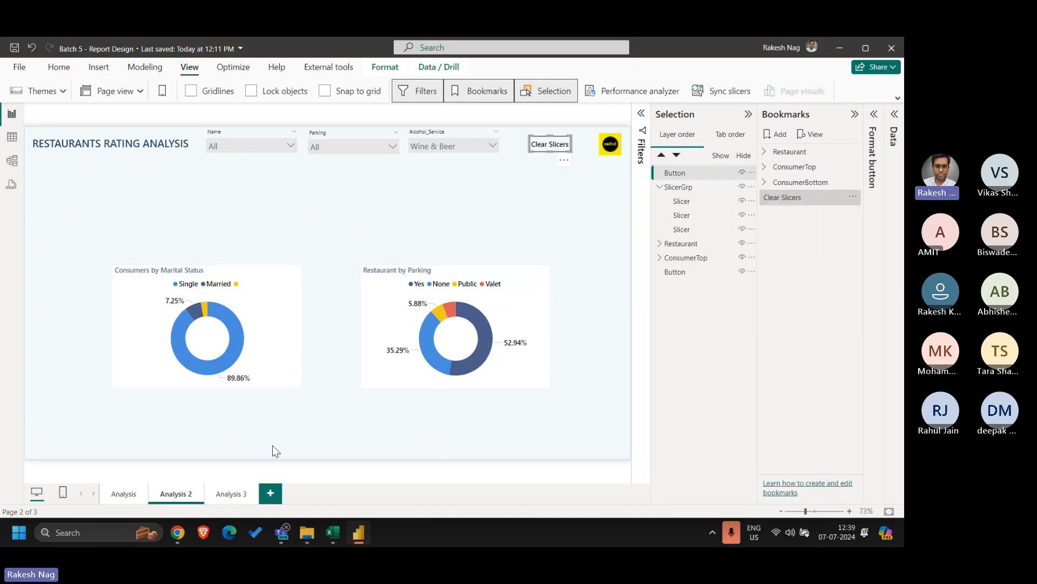
click(119, 495)
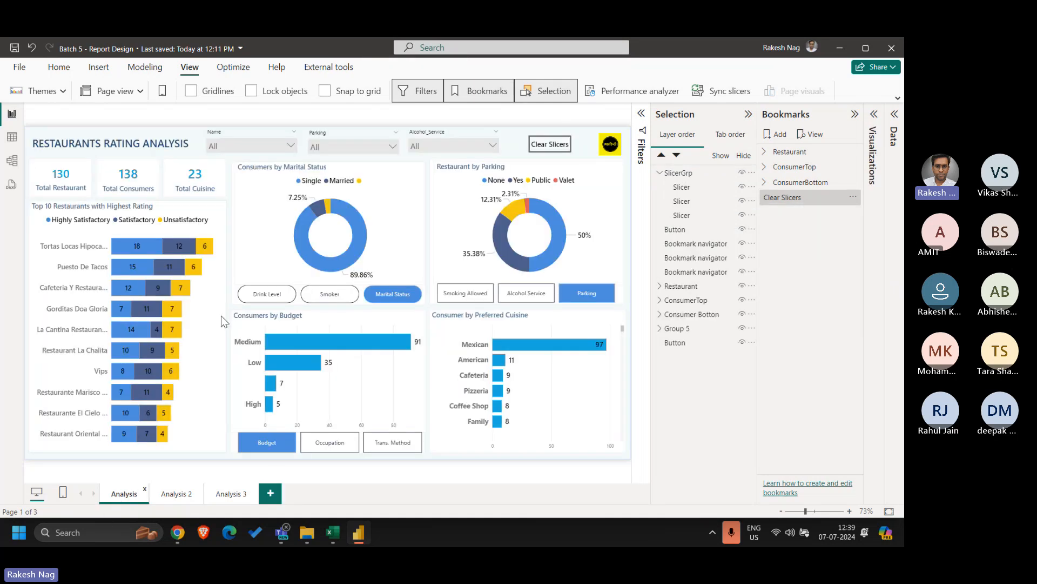
click(316, 150)
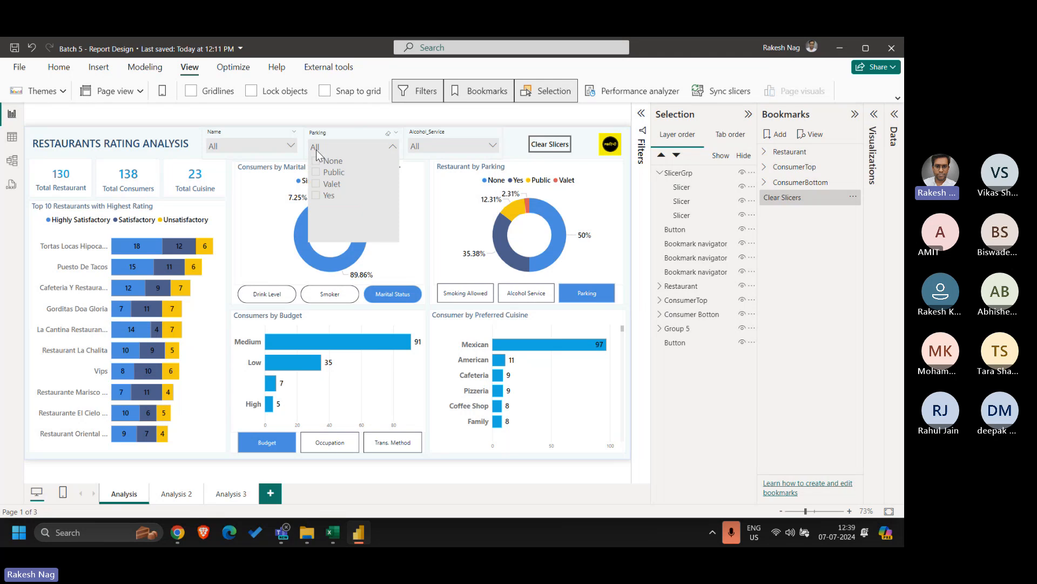
click(331, 186)
click(581, 127)
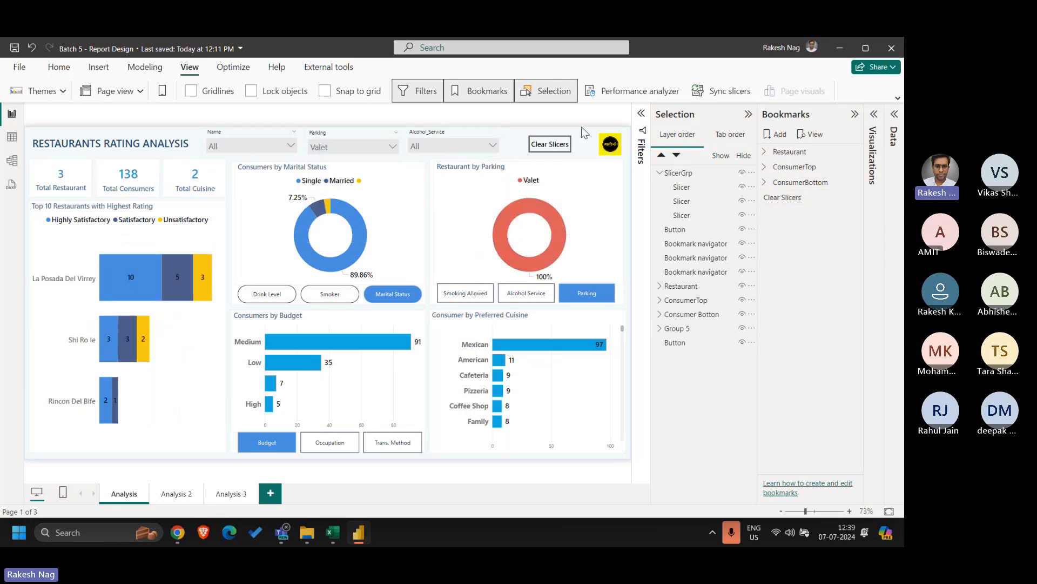
ctrl+click(550, 152)
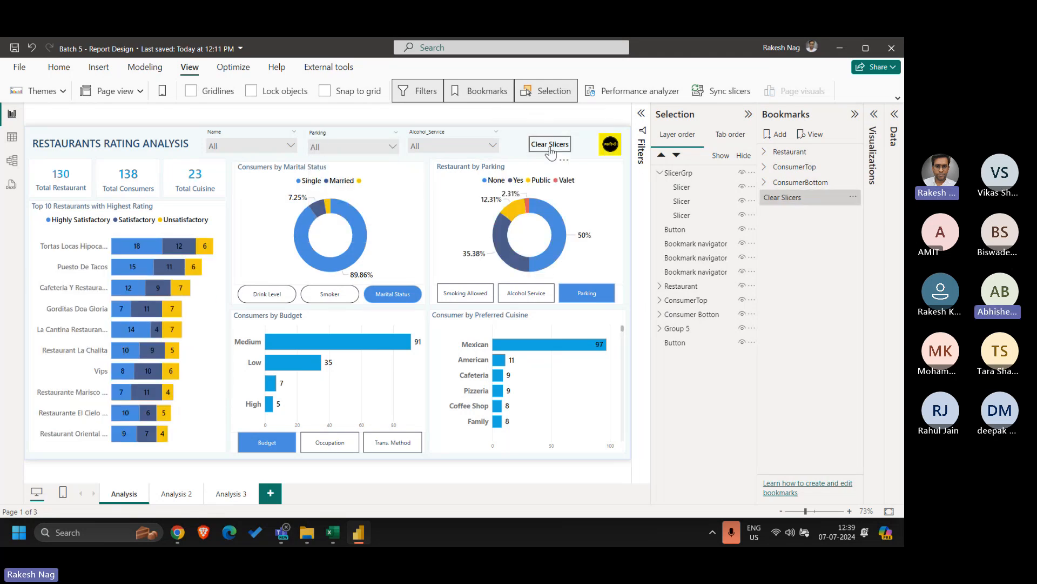
click(174, 494)
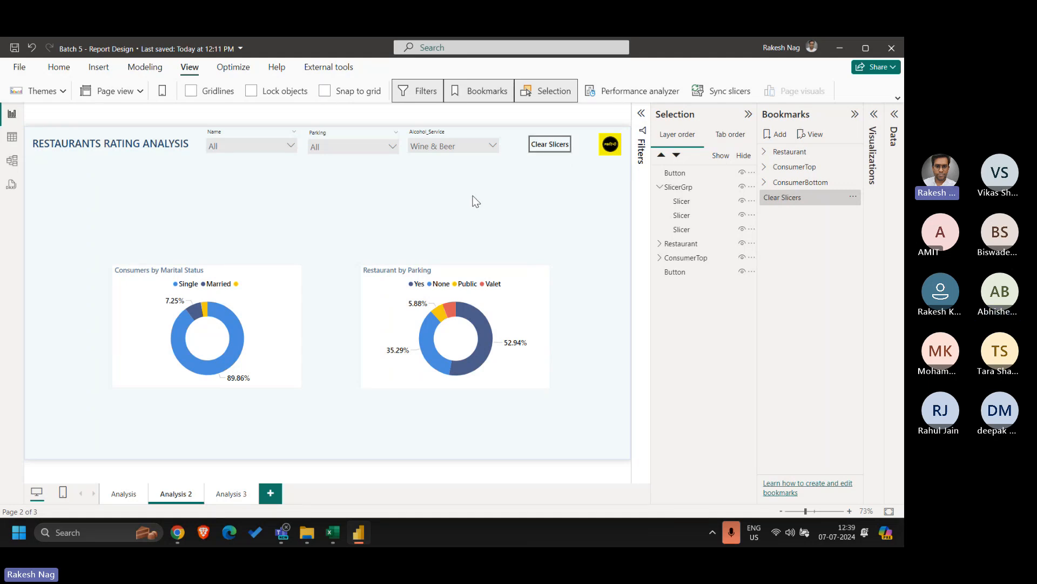
click(131, 501)
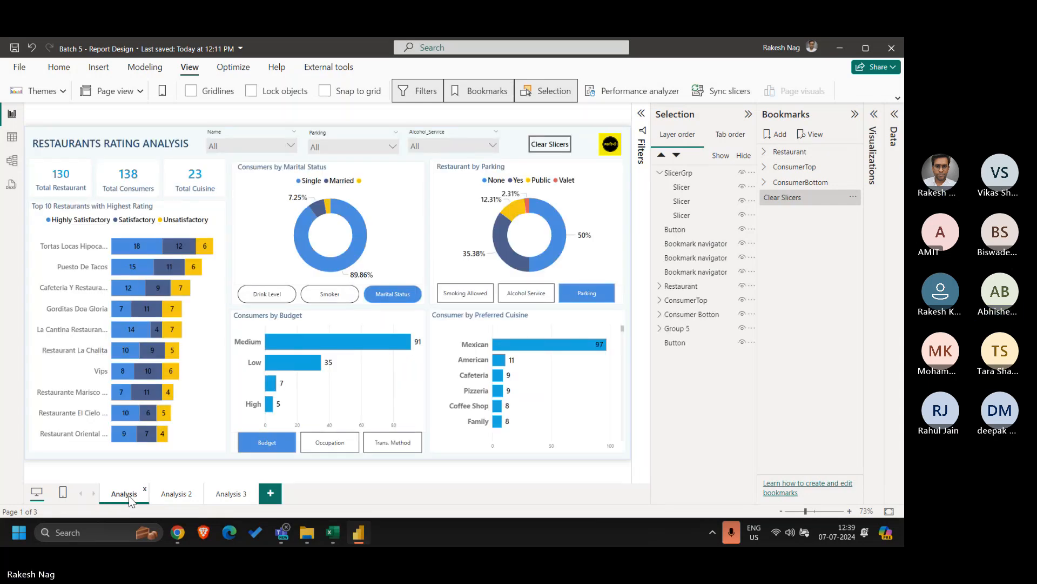
Filter the Analysis page's Name slicer to Cafe Punta Del Cielo and Cafe Ambar together.
click(271, 148)
click(249, 219)
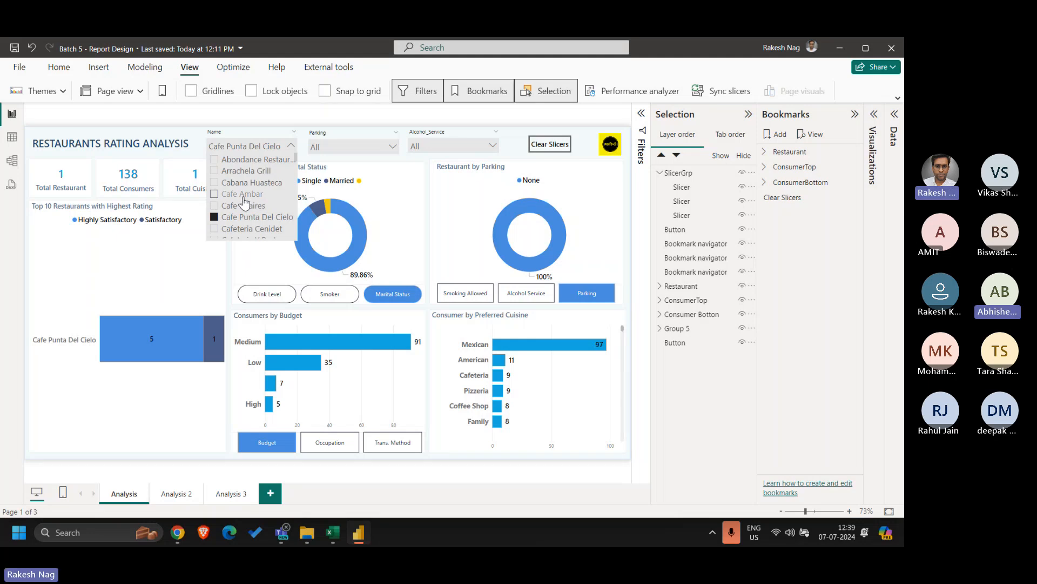
ctrl+click(243, 194)
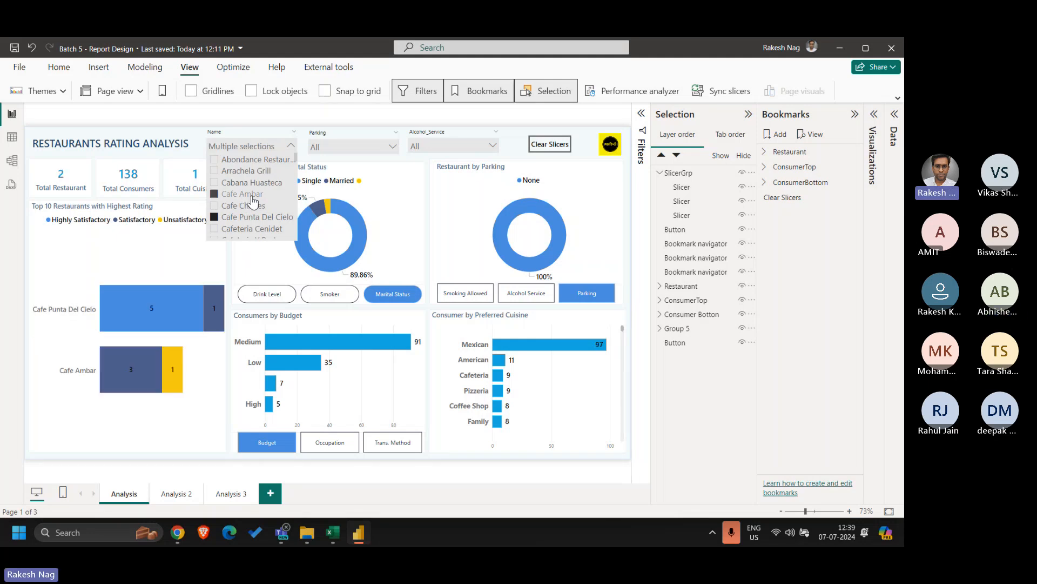
click(490, 115)
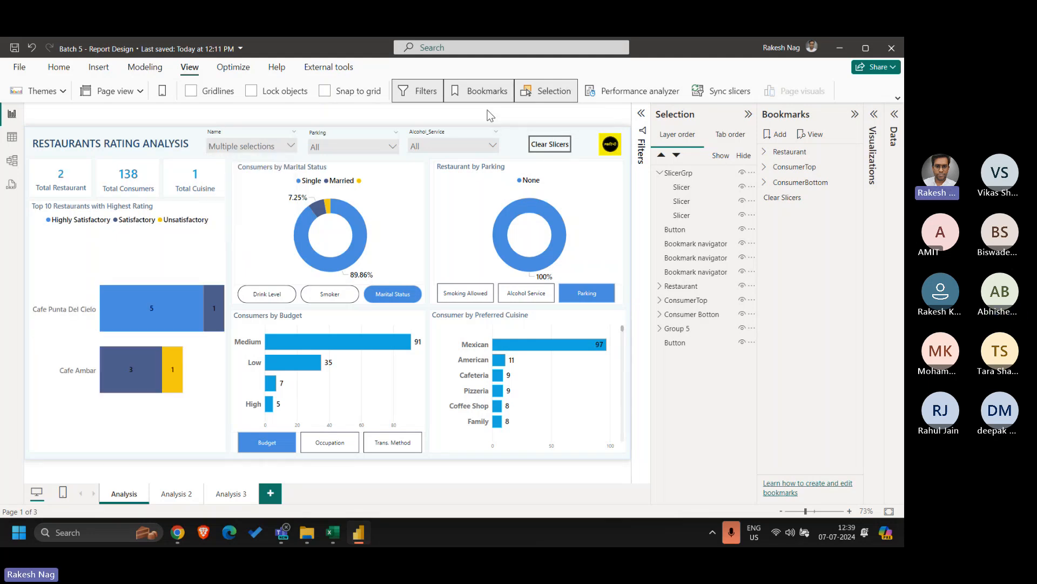
Run Clear Slicers from the Analysis 2 page and return to the Analysis page to check its slicers.
click(178, 494)
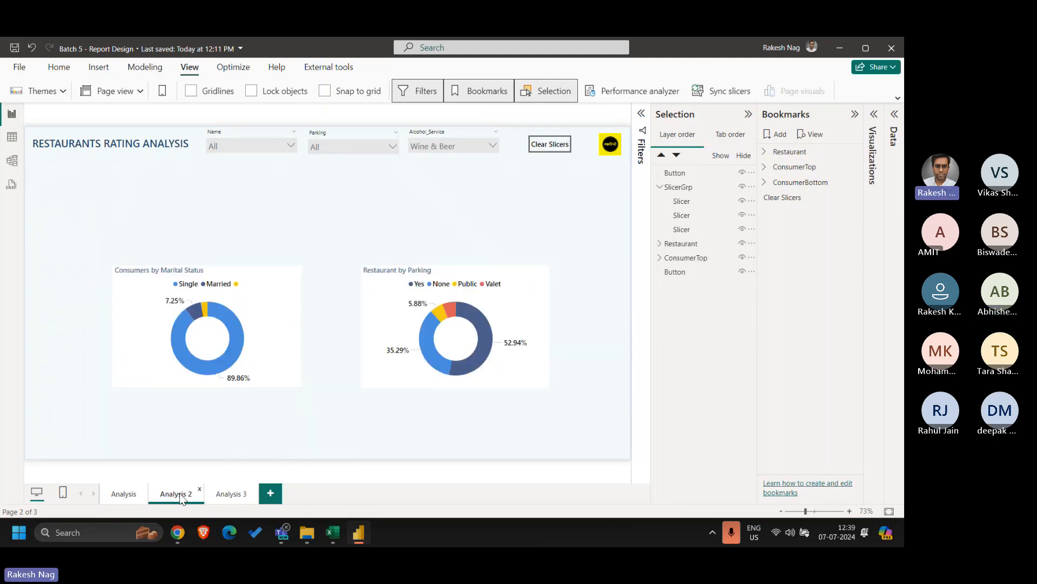
ctrl+click(548, 145)
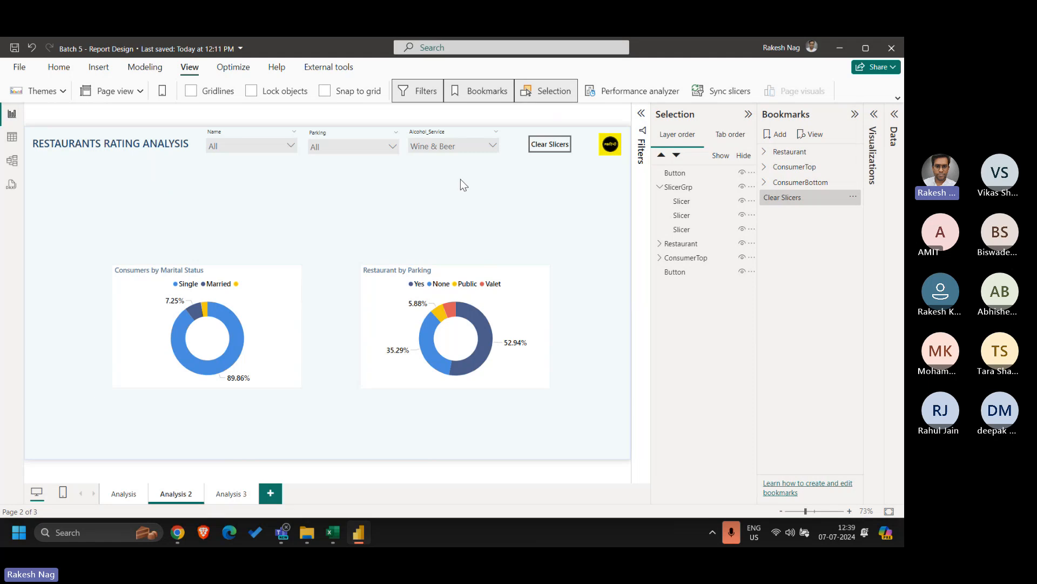
click(124, 500)
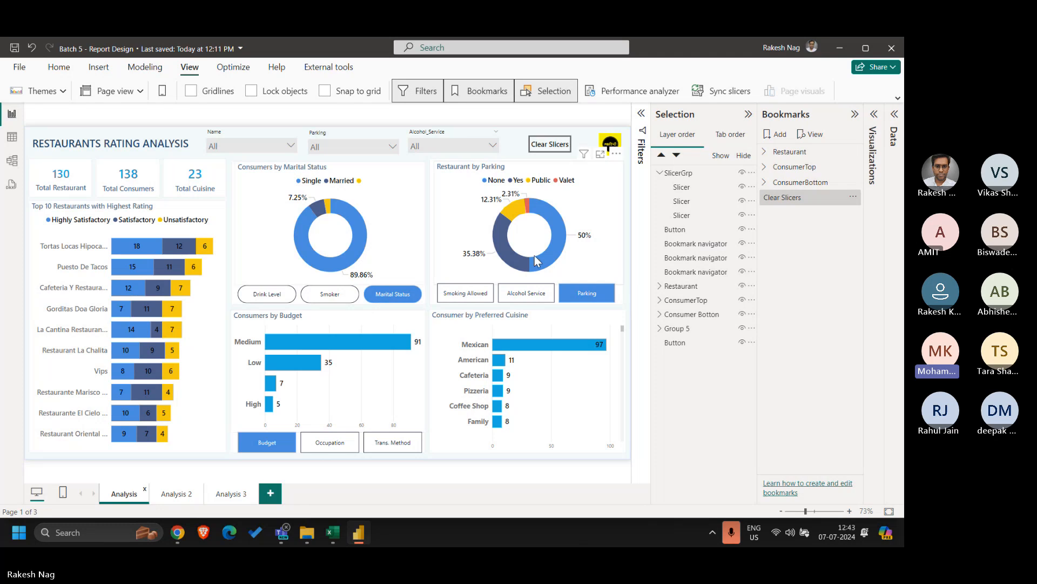
Switch to Chrome, go back to the Pbi Hindi channel on YouTube and search its videos for "preselected".
mouse_move(185, 535)
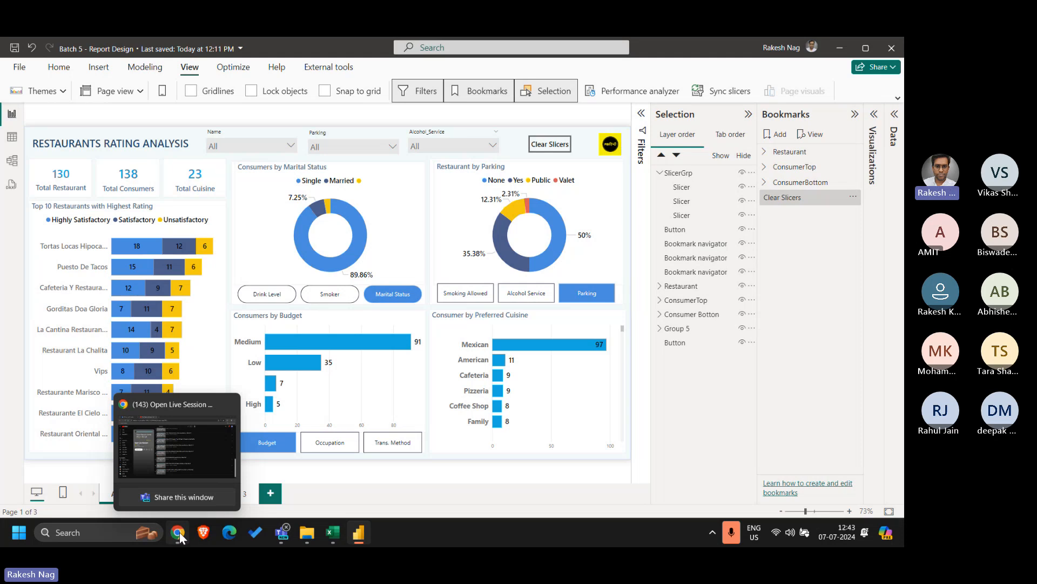
click(169, 456)
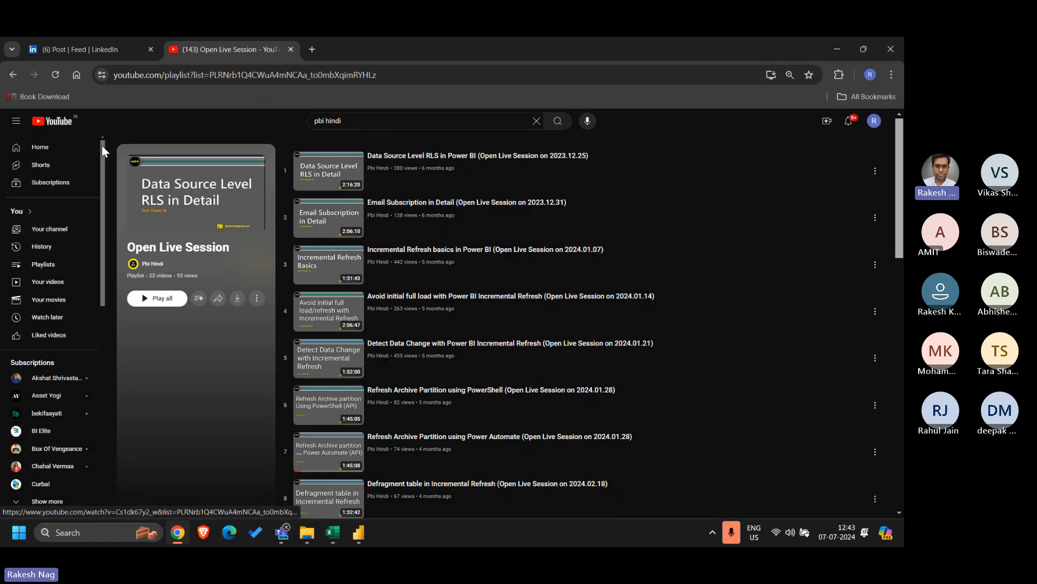
click(4, 75)
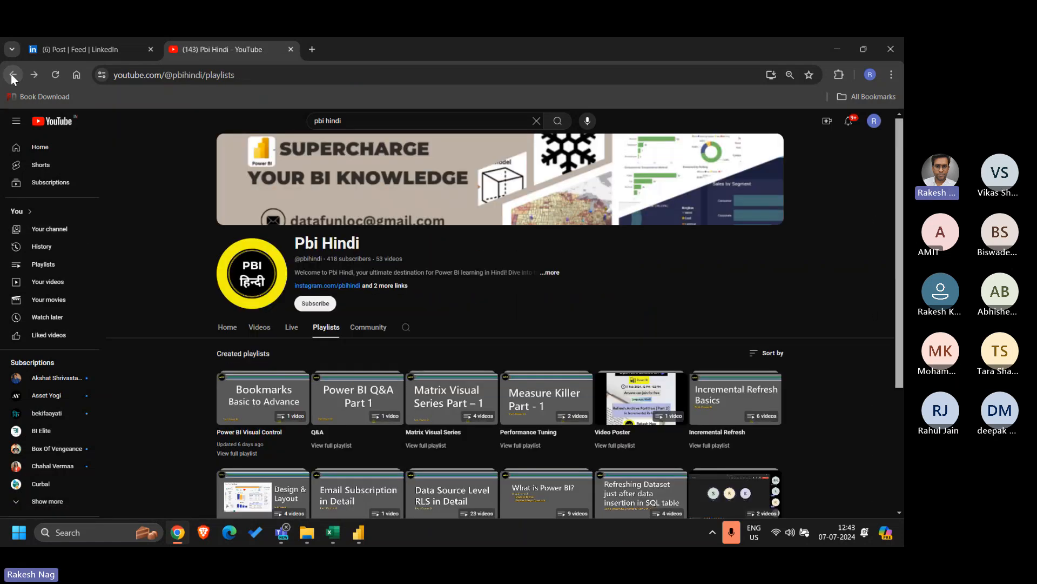
scroll(179, 409, down, 3)
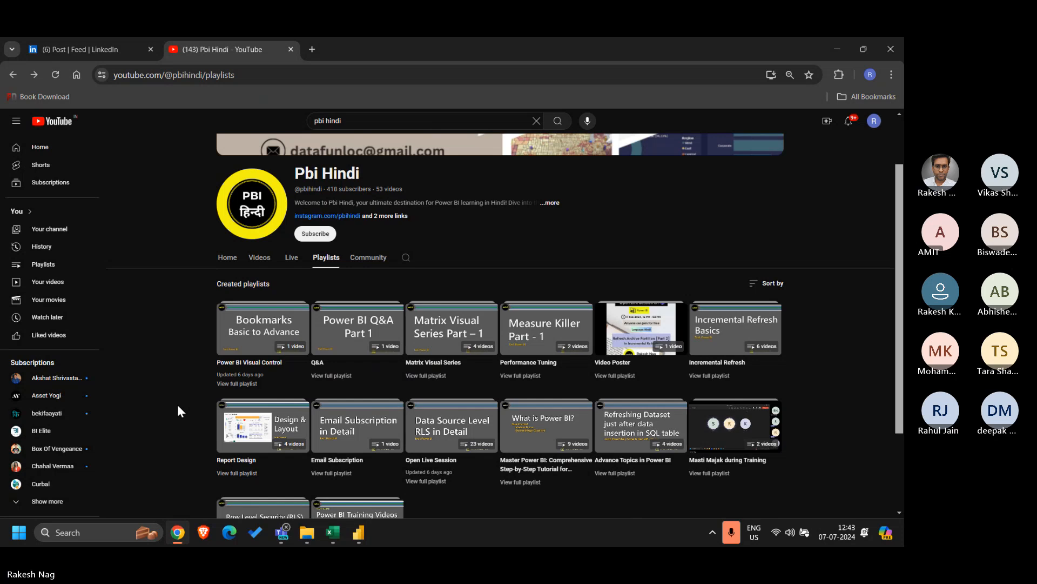
scroll(178, 411, up, 1)
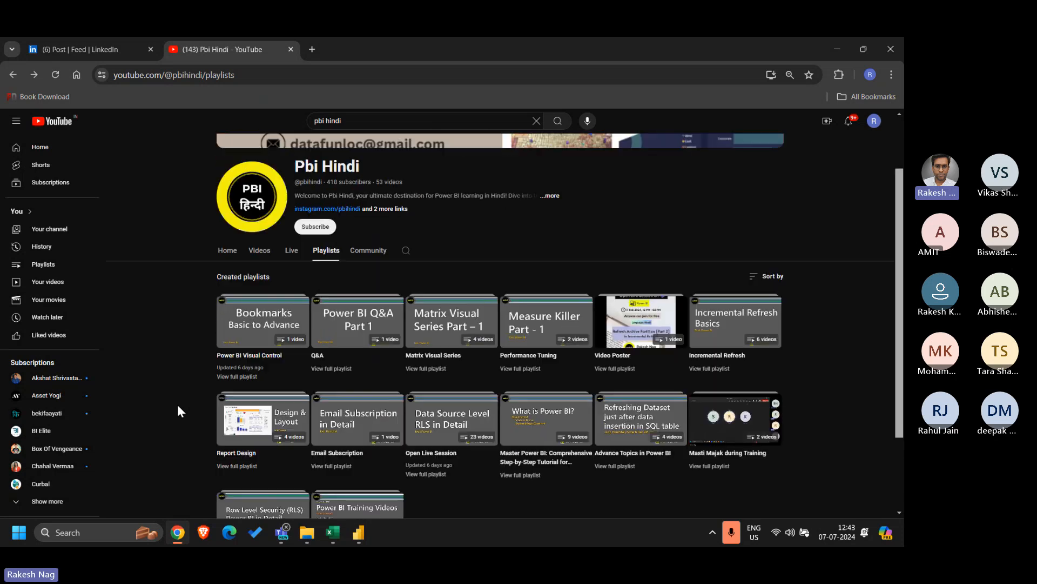
click(405, 252)
text(preselected)
key(Return)
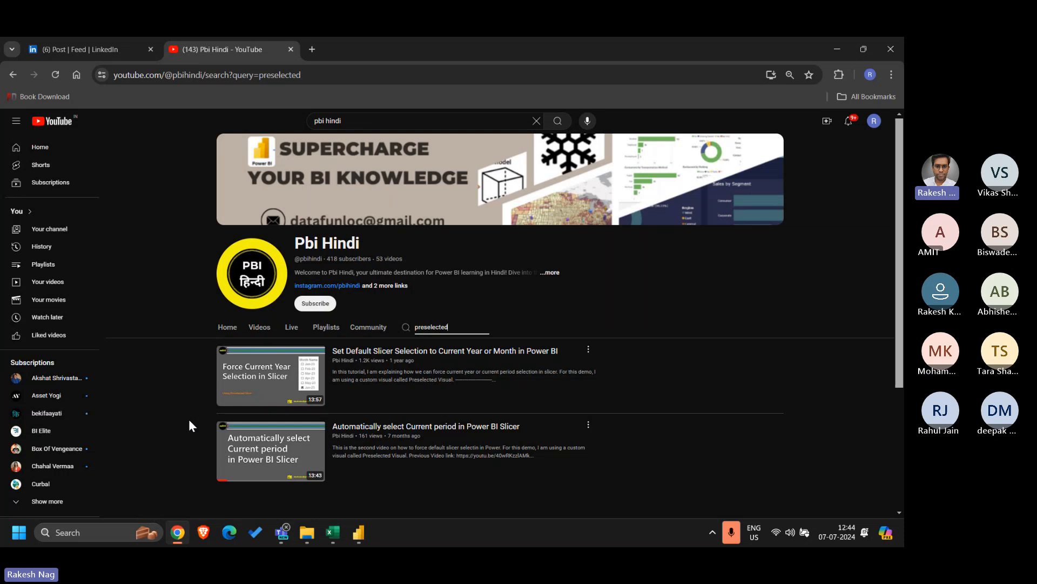
Switch back to the Power BI report and place an empty slicer on a new report page.
mouse_move(254, 445)
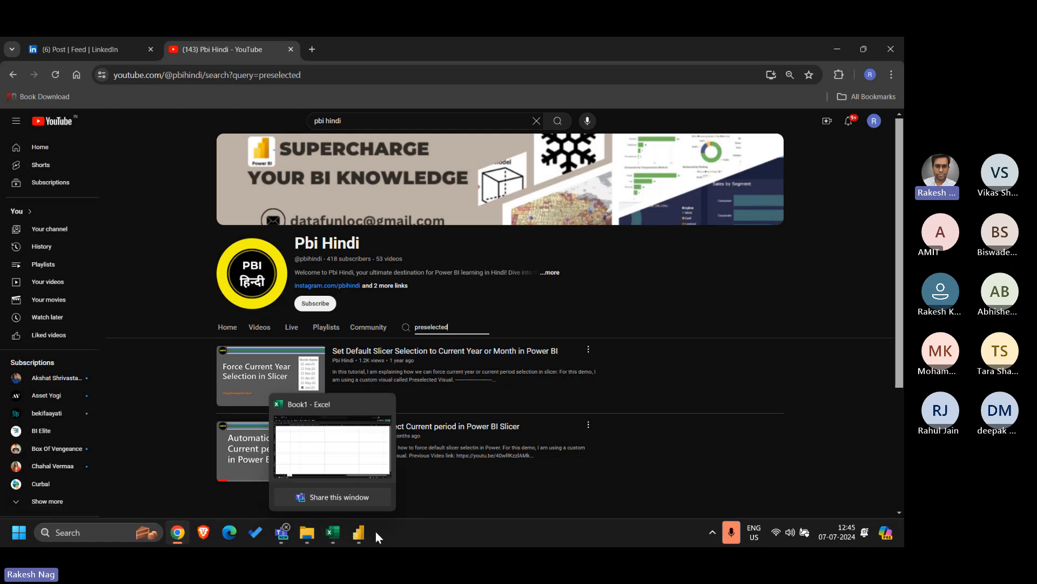
click(361, 531)
mouse_move(312, 530)
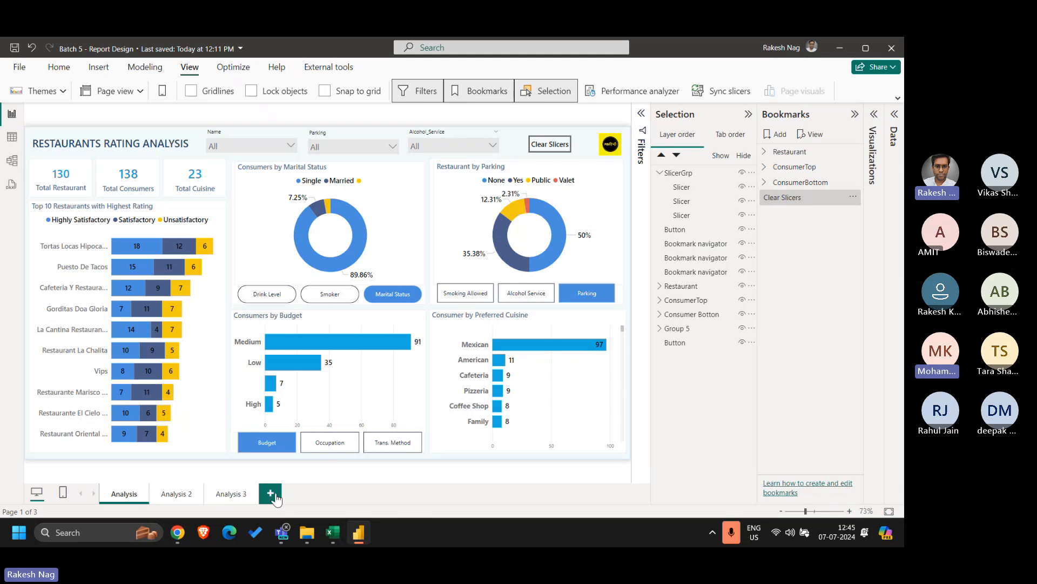
click(272, 493)
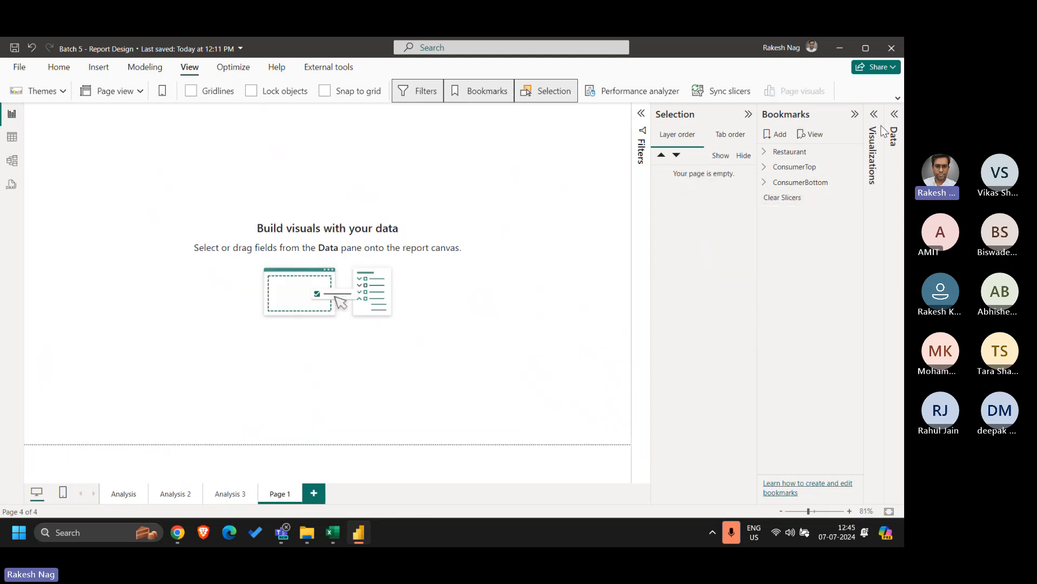
click(893, 134)
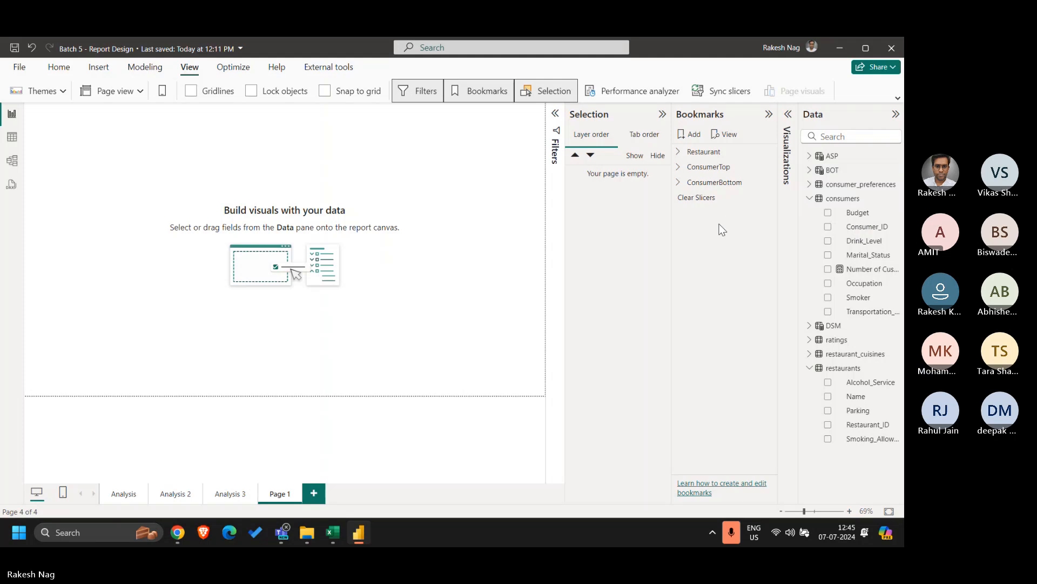
click(789, 115)
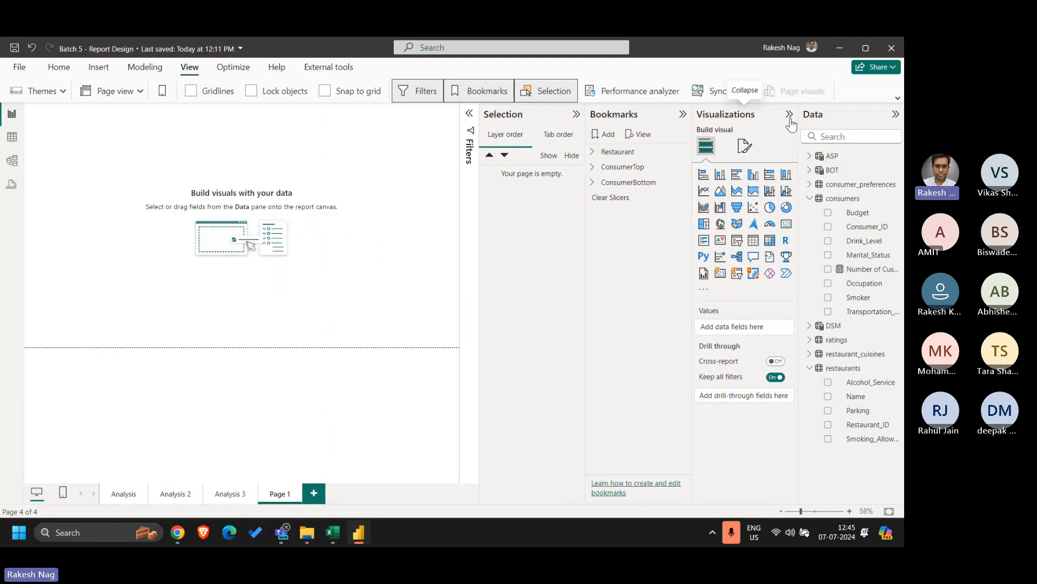
click(740, 242)
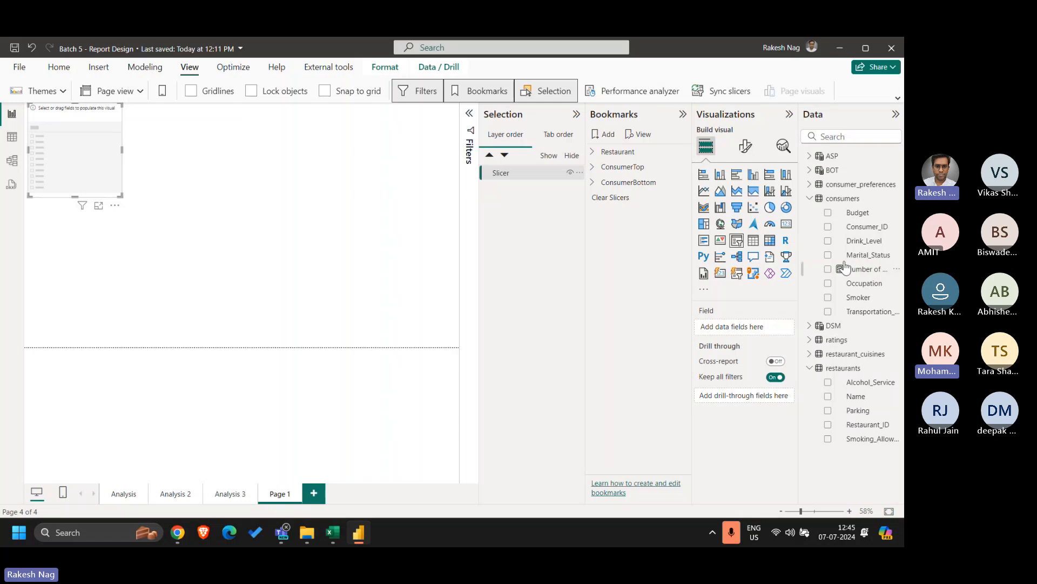
Expand the consumer_preferences, BOT and ASP tables to look for a field that suits the slicer.
click(810, 185)
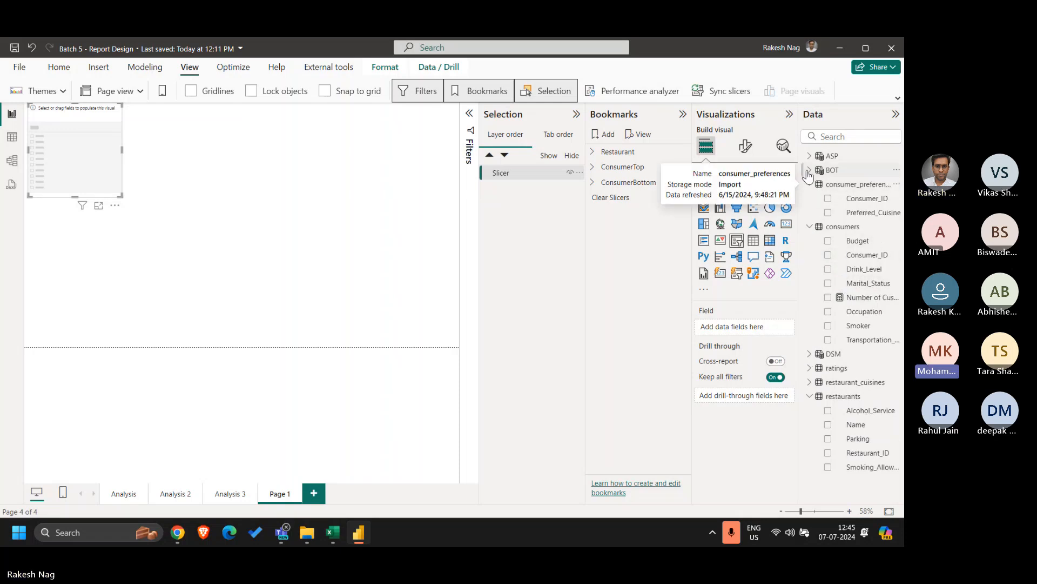
click(809, 170)
click(809, 157)
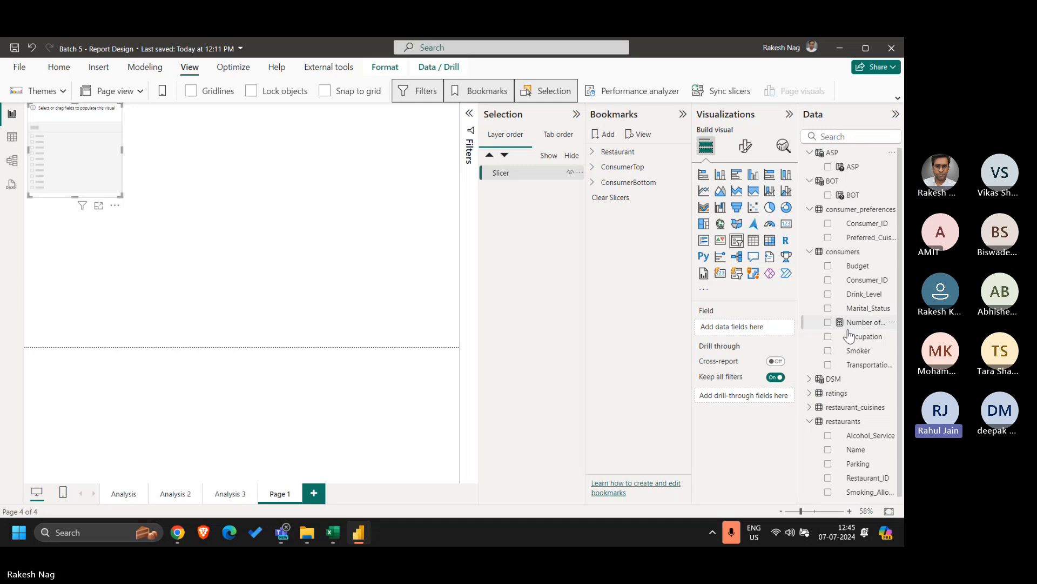
Create a calculated table in the table view with a CALENDAR formula whose start date is DATE(2023,1,1).
click(60, 67)
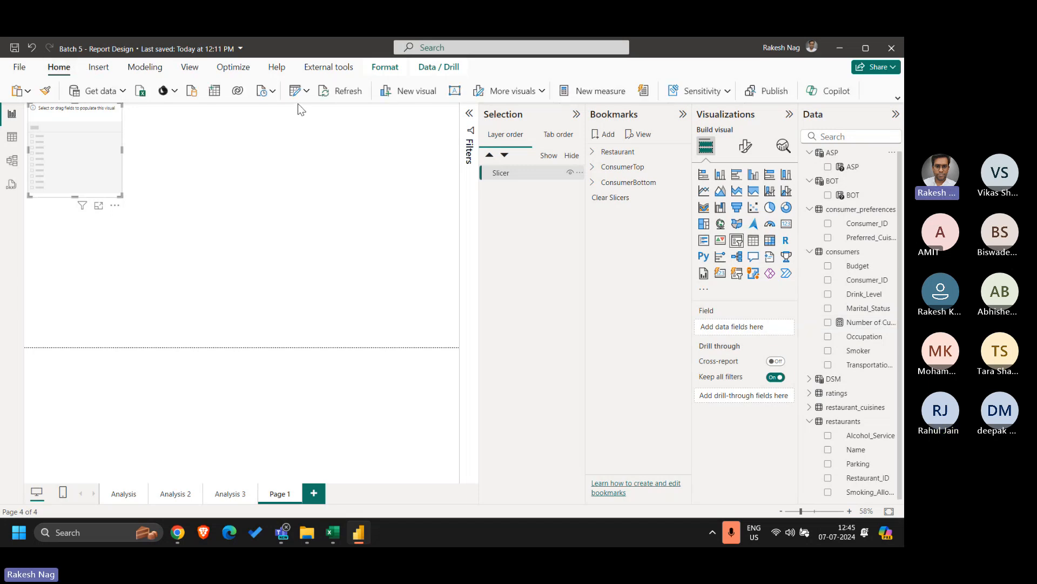
click(12, 137)
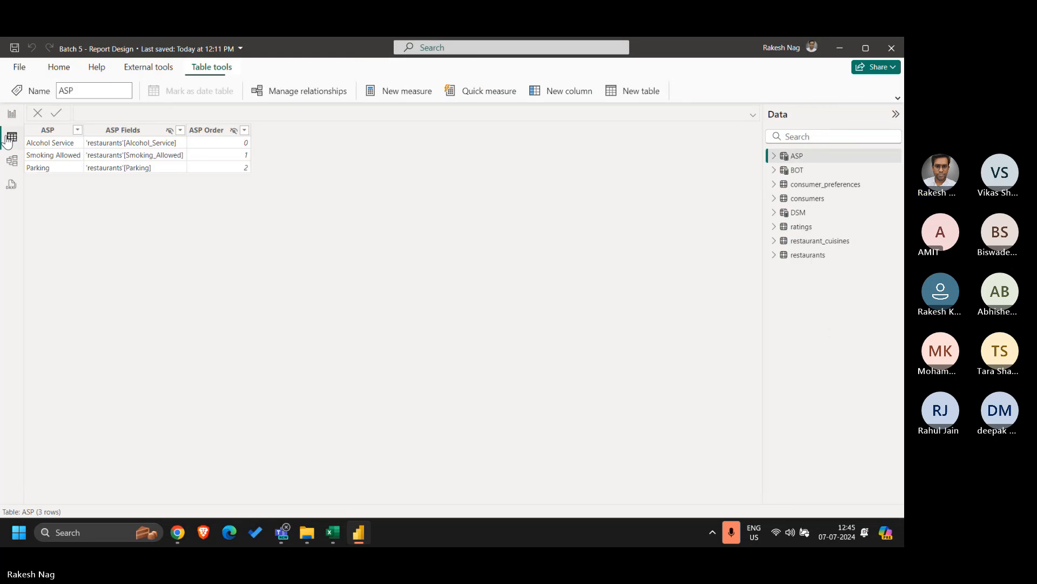
click(612, 93)
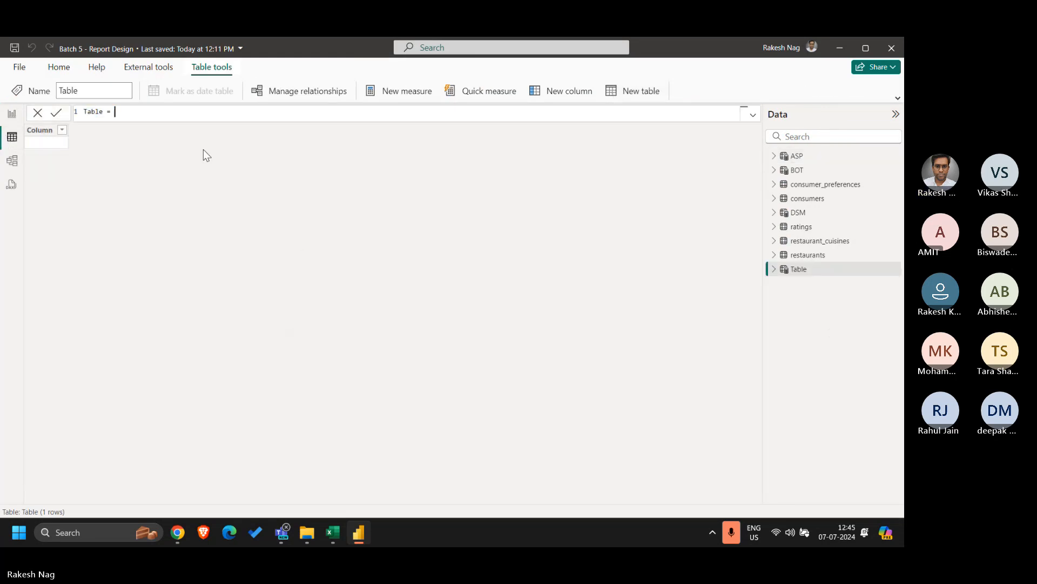
text(CALENDAR()
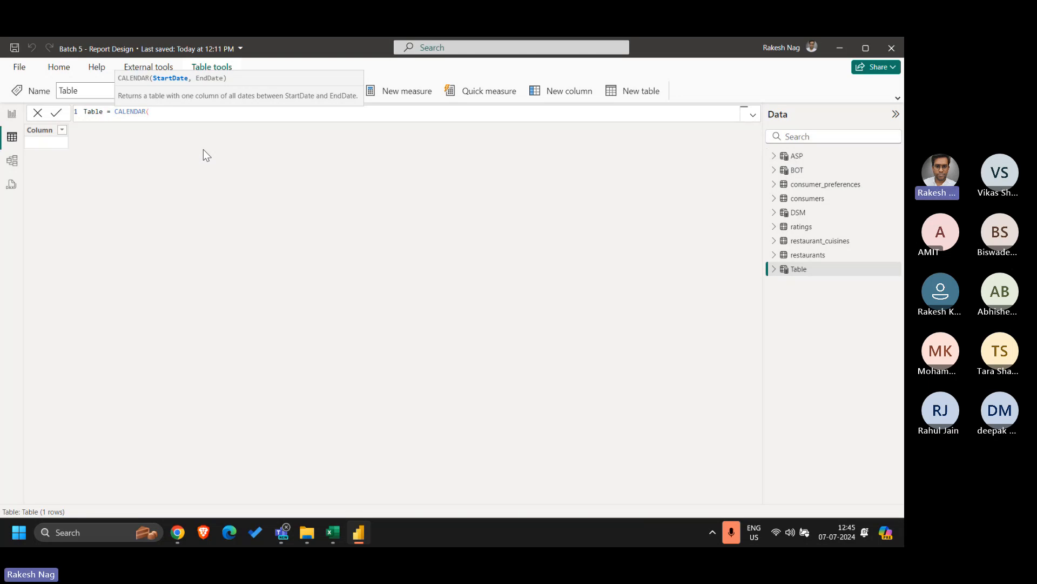
text(DATE()
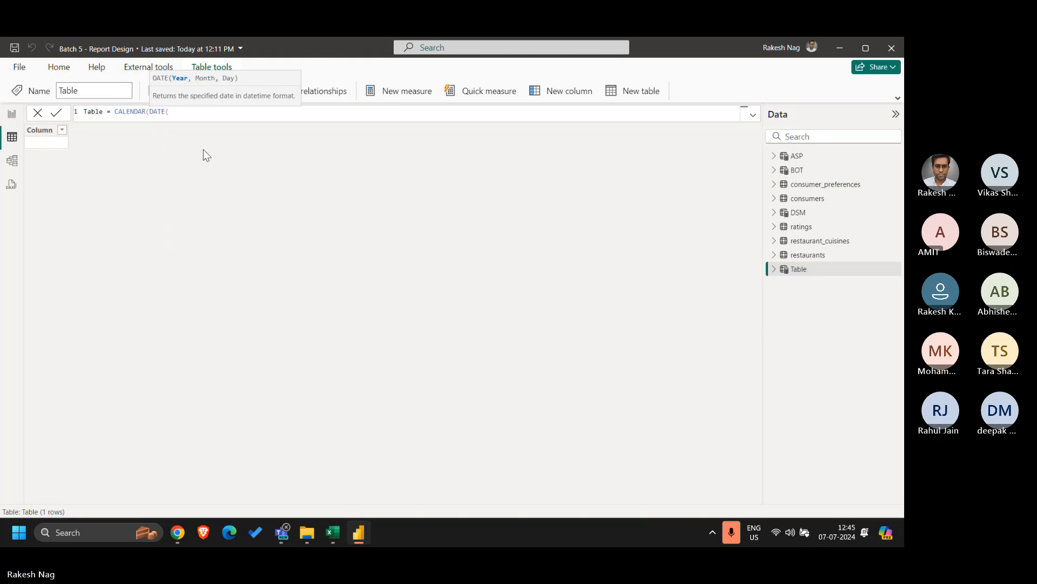
text(2023)
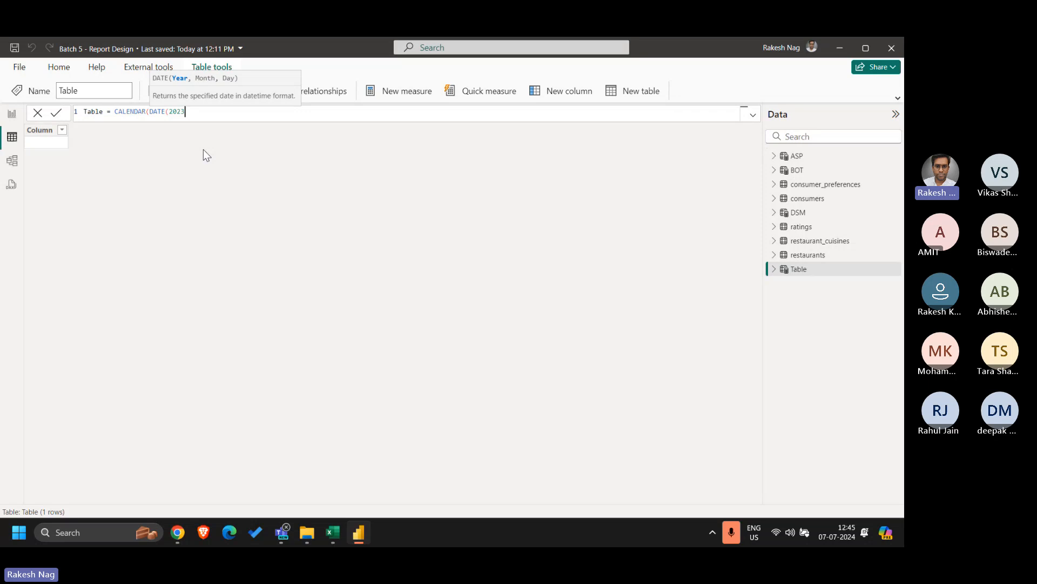
text(,1,1))
Complete the CALENDAR formula with the end date DATE(2025,1,1) and commit the calculated table.
key(shift+Left)
key(shift+Left)
key(shift+Left)
key(shift+Left)
key(shift+Left)
key(shift+Left)
key(shift+Left)
key(shift+Left)
key(shift+Left)
key(shift+Left)
key(shift+Left)
key(shift+Left)
key(shift+Left)
key(shift+Left)
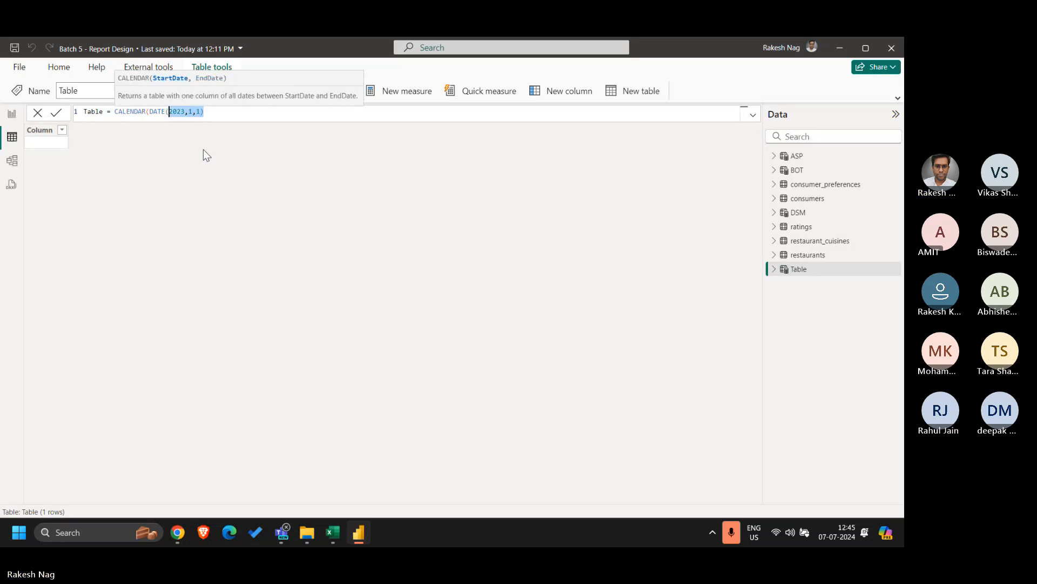
key(ctrl+c)
key(End)
text(,)
key(ctrl+v)
text())
key(Left)
key(Left)
key(Left)
key(Left)
key(Left)
key(Left)
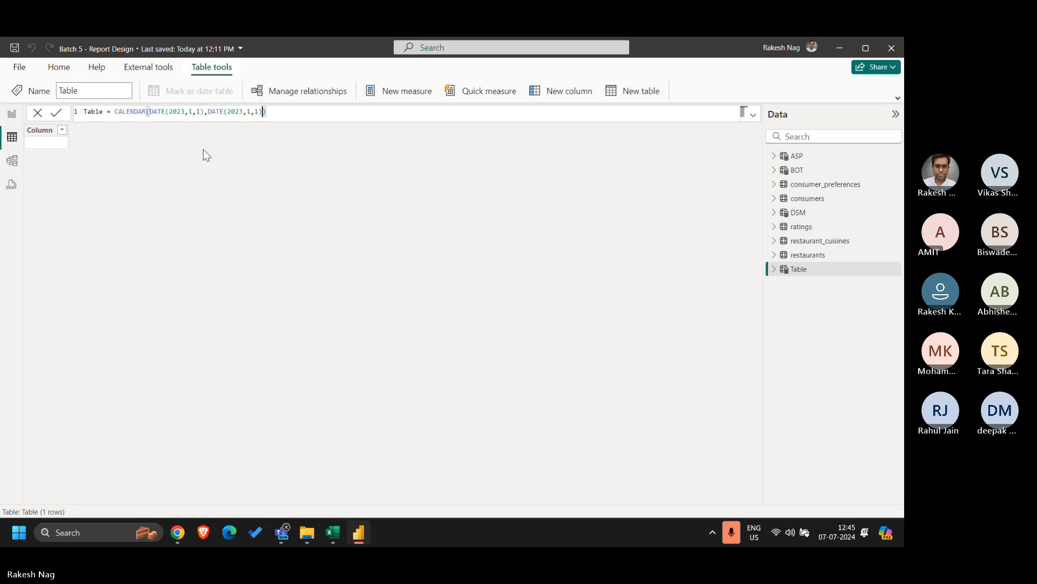
key(BackSpace)
text(5)
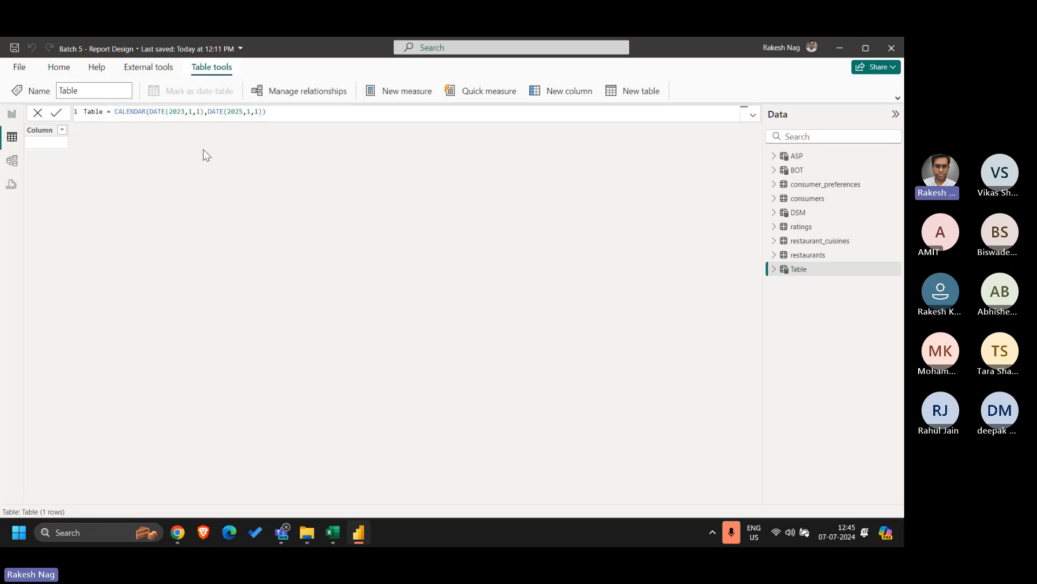
key(Return)
Assign the Date field of the new Table to the empty slicer in the report and move the slicer towards the page's middle.
click(13, 113)
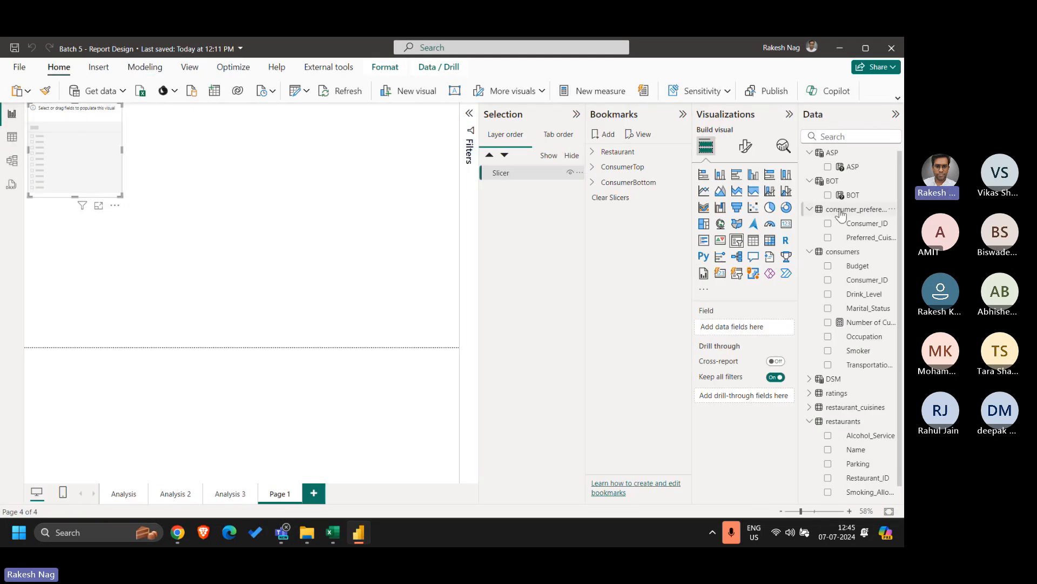
scroll(844, 310, down, 1)
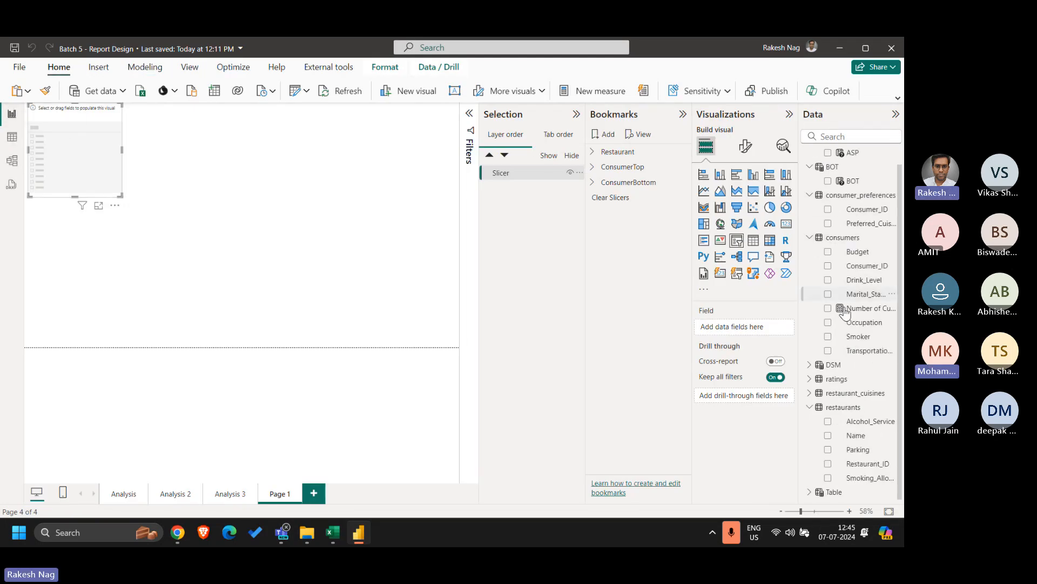
click(809, 491)
scroll(835, 452, down, 1)
click(828, 492)
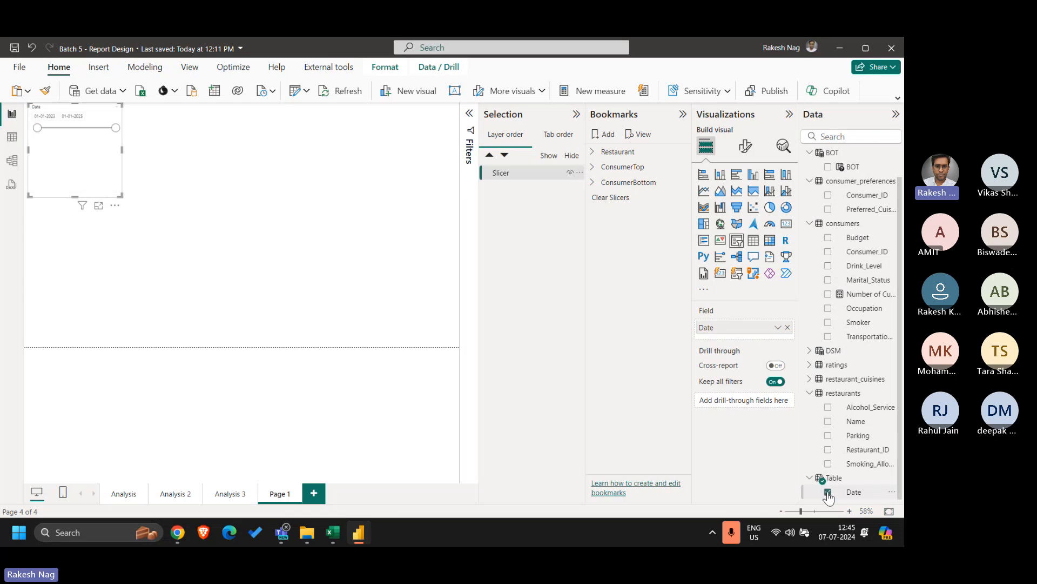
drag(88, 182, 309, 263)
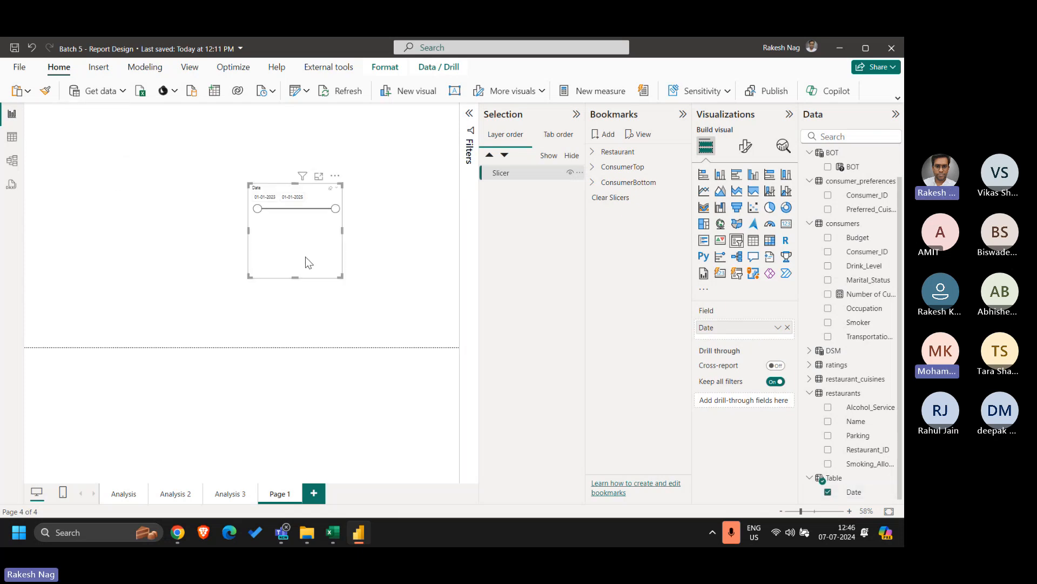
Collapse the Visualizations and Data panes and set the date slicer's end date to 30-11-2024.
click(789, 114)
click(851, 118)
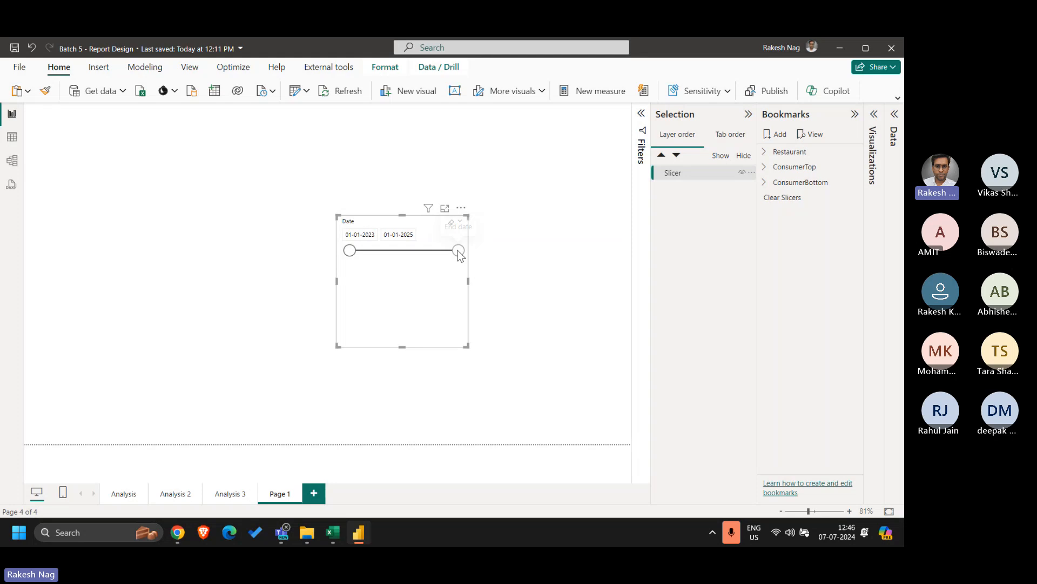
drag(458, 252, 454, 252)
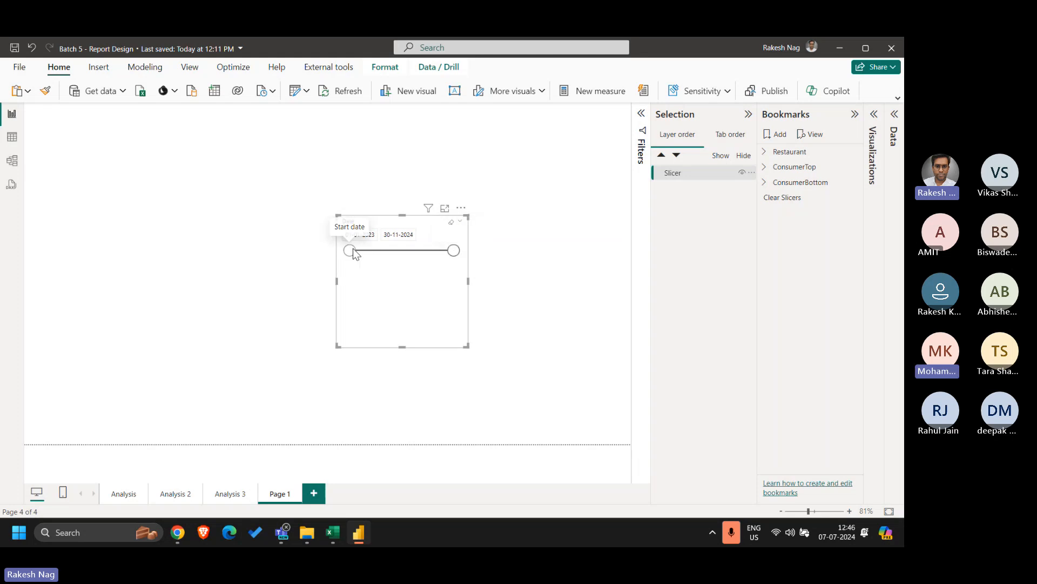
Set the date slicer's start date to 29-01-2023 and collapse the Selection pane.
drag(354, 254, 357, 254)
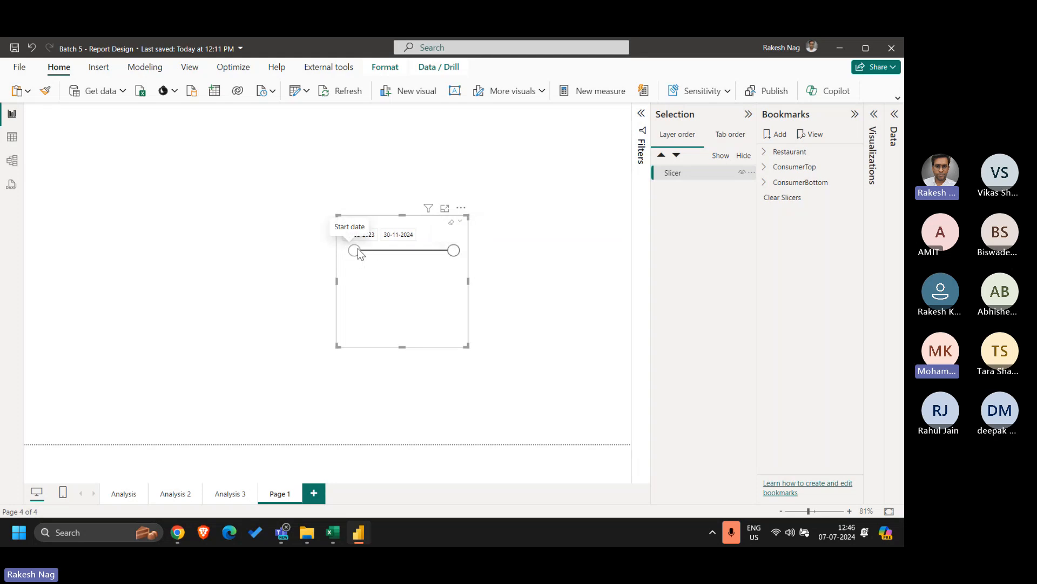
click(538, 269)
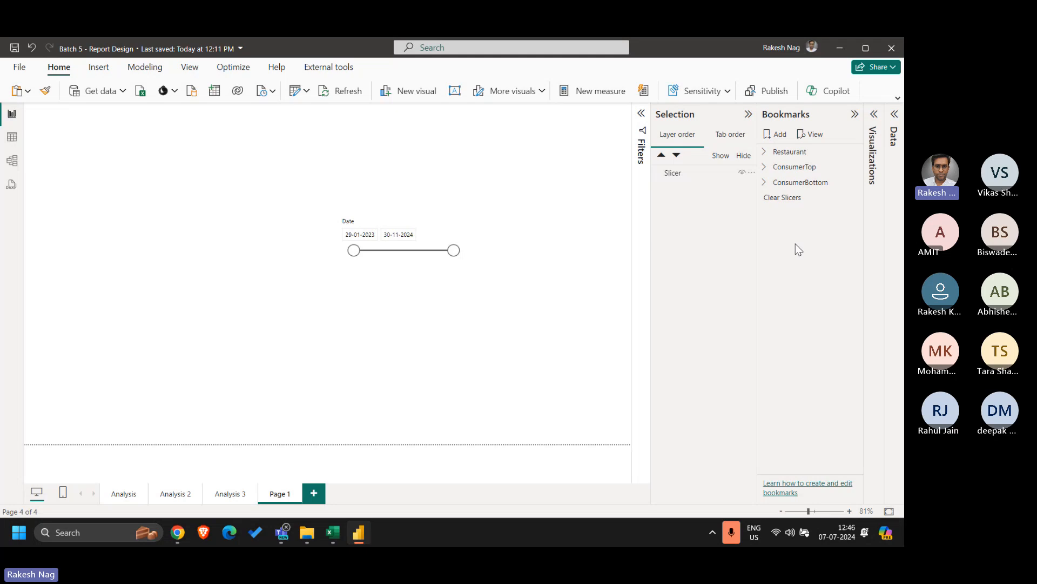
click(748, 114)
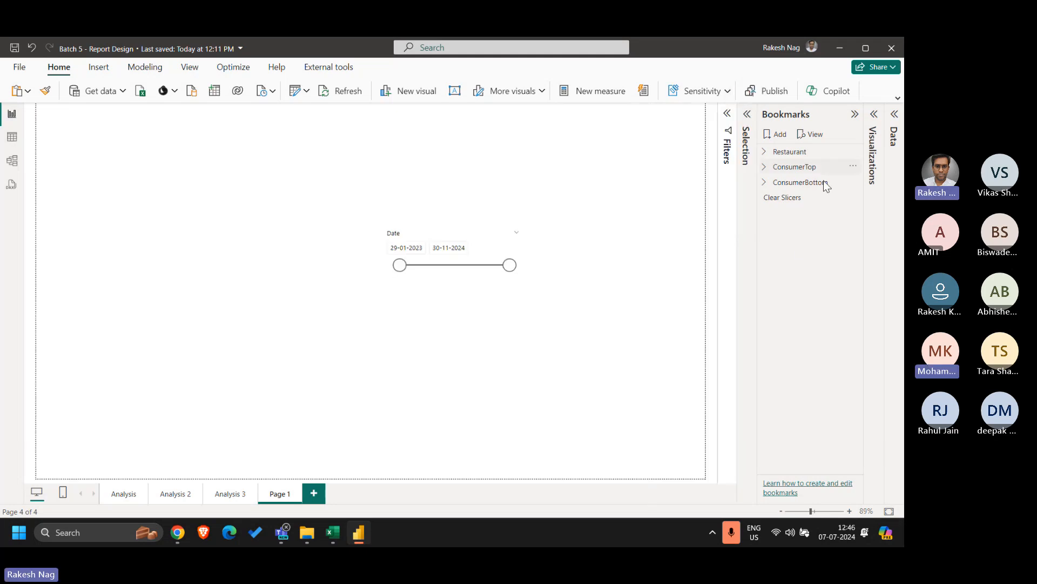
Add a bookmark that stores the date slicer's current range on Page 1 and update it.
click(775, 135)
right_click(793, 216)
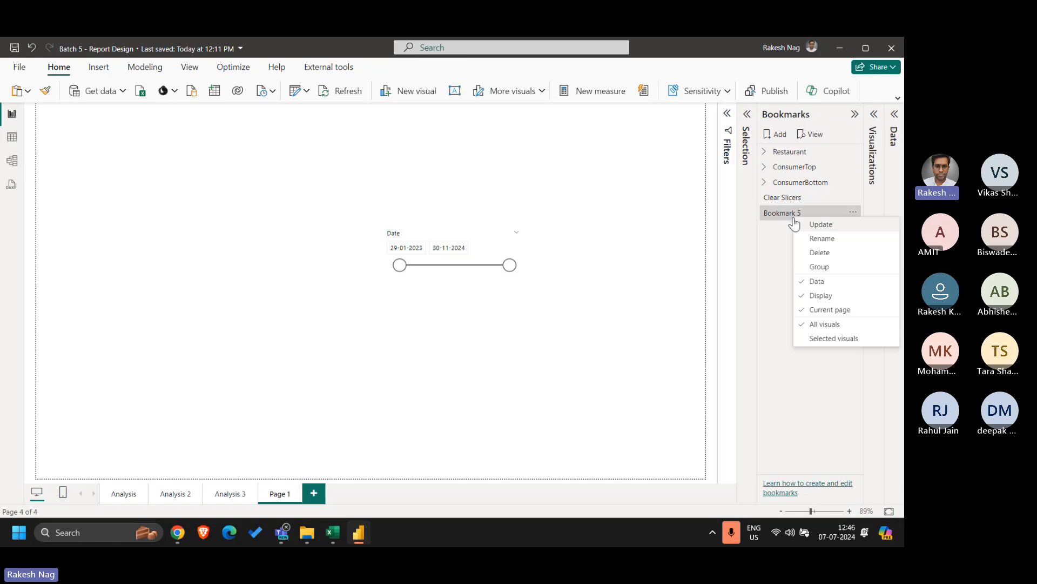
click(826, 223)
right_click(798, 213)
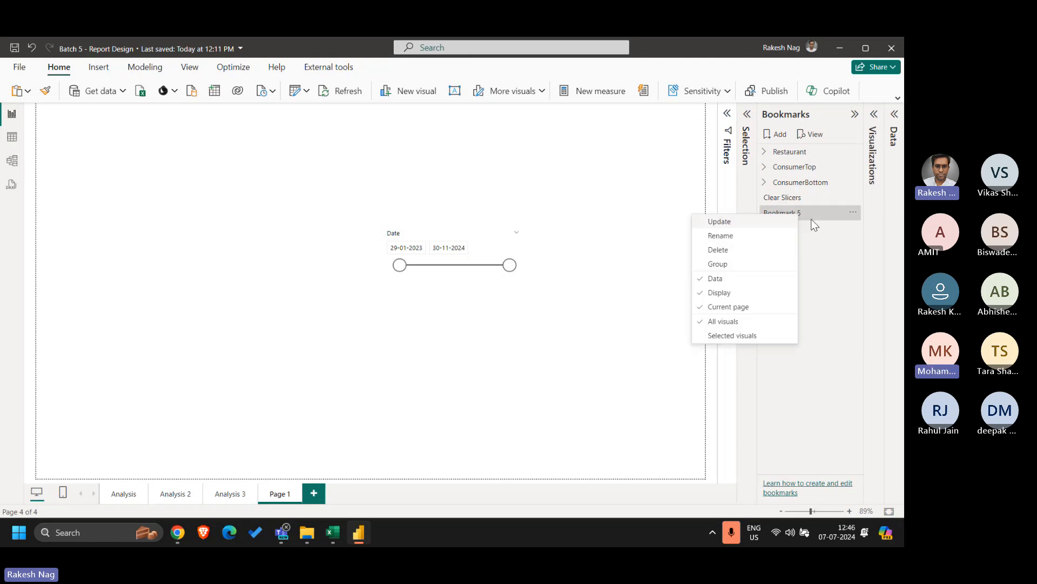
click(791, 221)
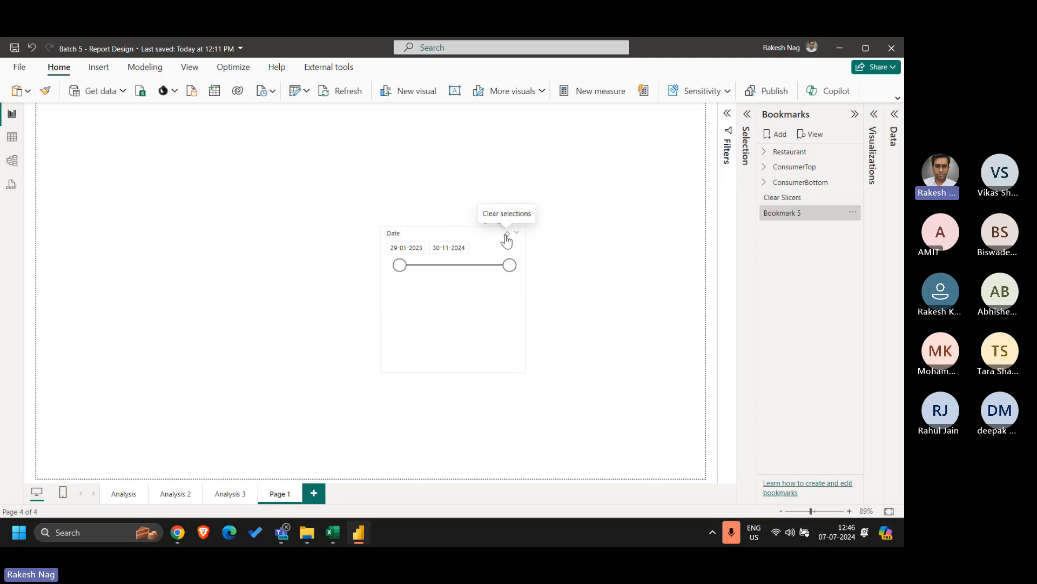
Test the new bookmark by restoring the cleared date slicer's saved range, and clear the slicer again.
click(506, 235)
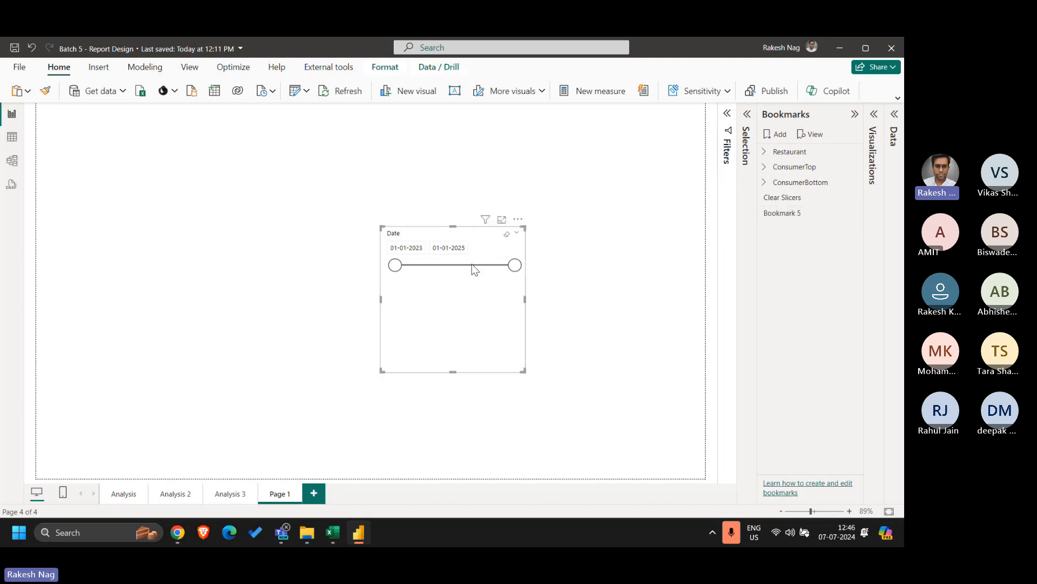
click(605, 260)
click(792, 215)
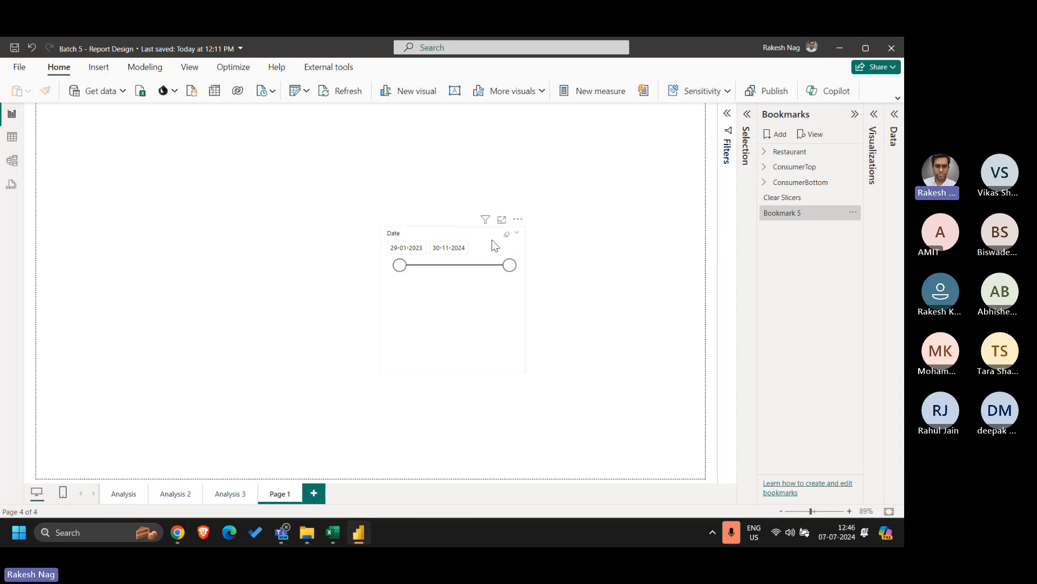
click(507, 235)
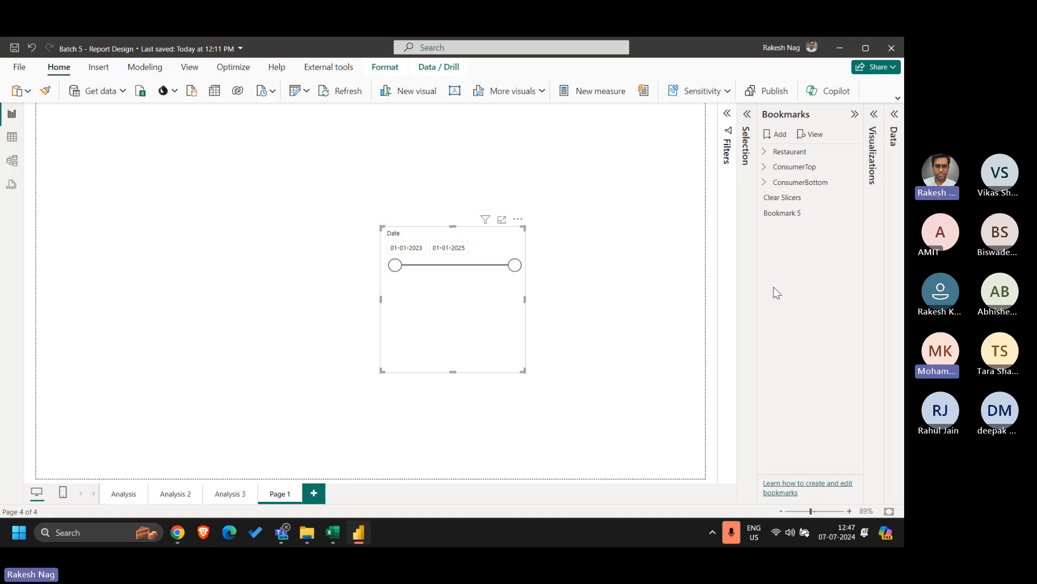
click(657, 222)
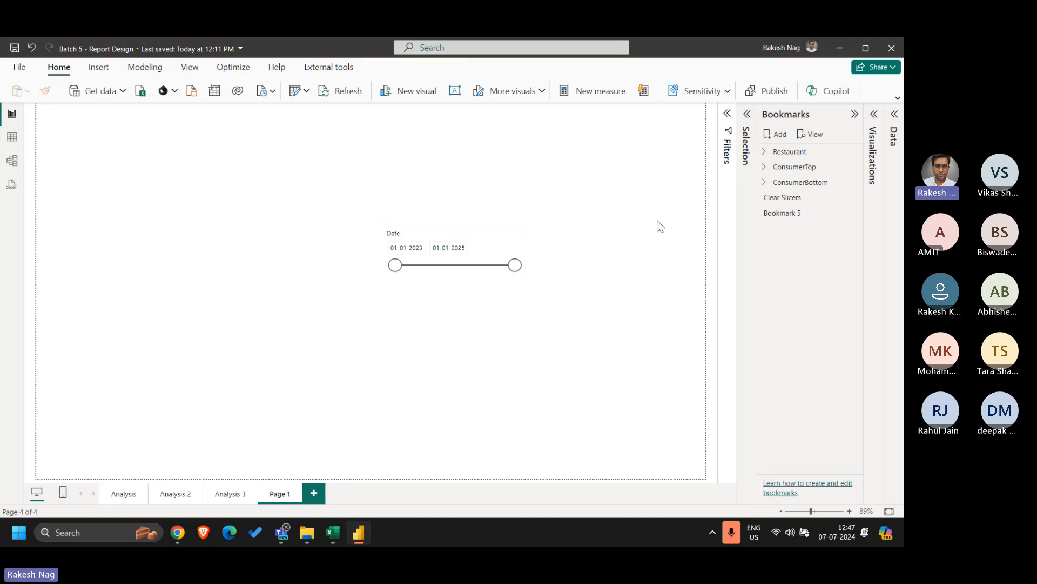
Switch to the Analysis page and review the options available for Bookmark 5.
click(125, 494)
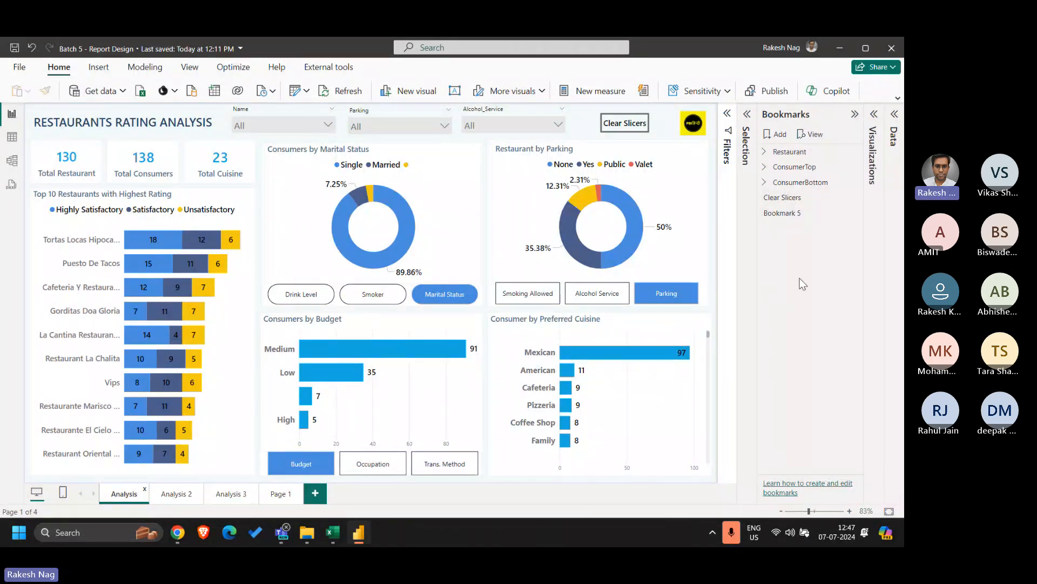
right_click(779, 214)
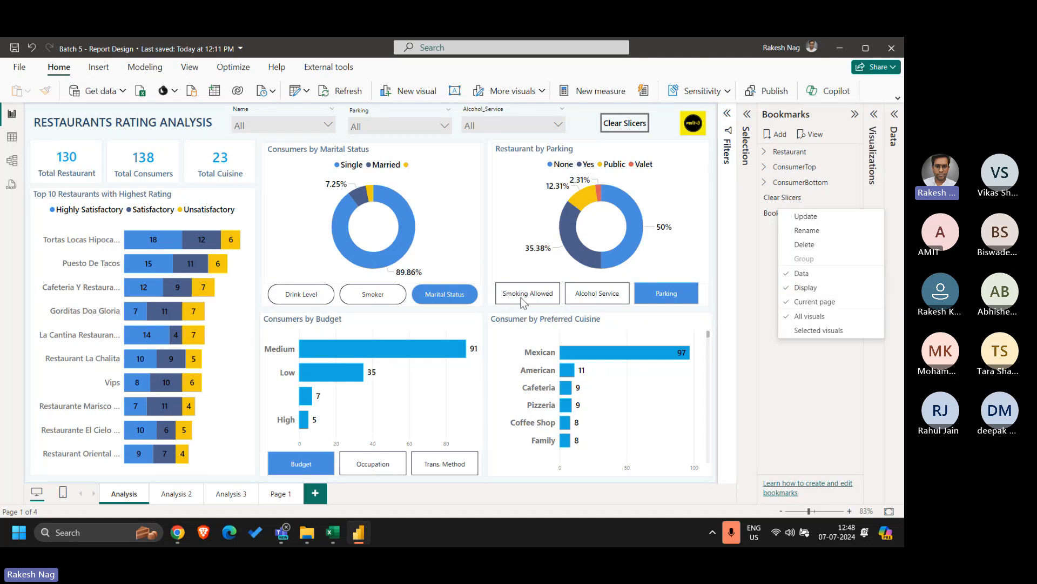
click(659, 118)
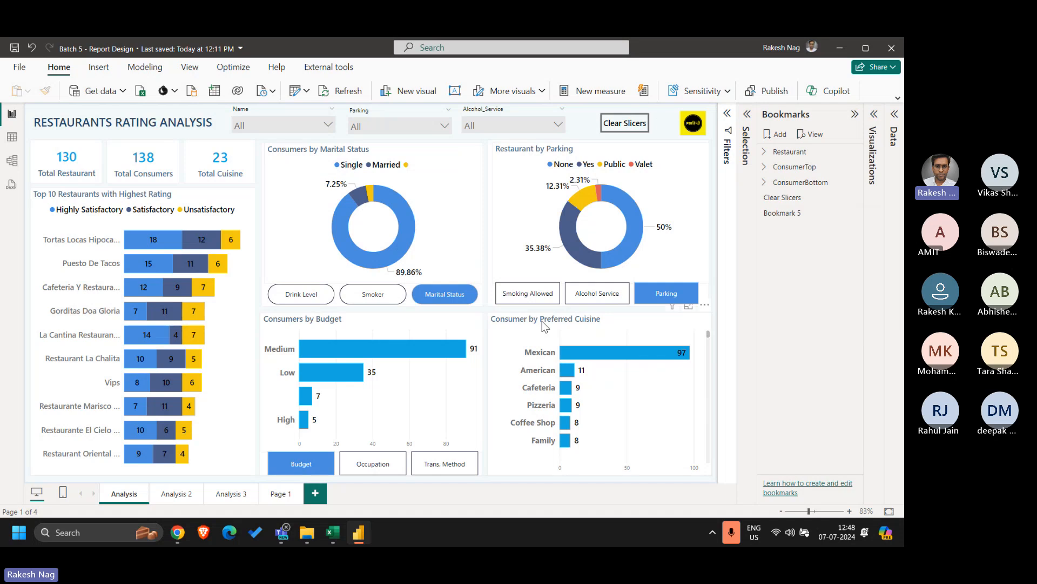
Switch the restaurant donut chart to the Alcohol Service view and on to Smoking Allowed, and review Bookmark 5's options.
click(682, 294)
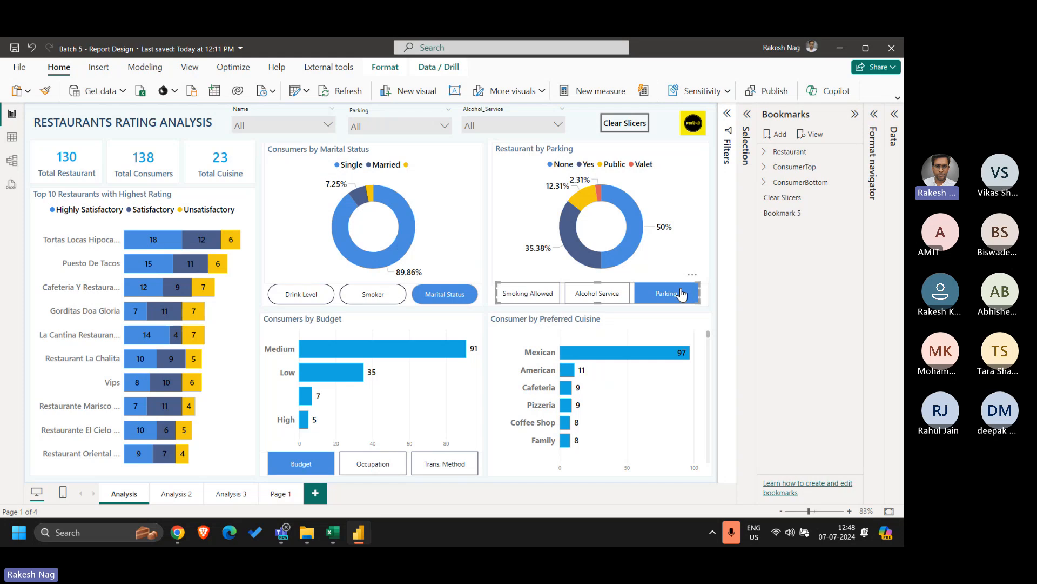
click(657, 123)
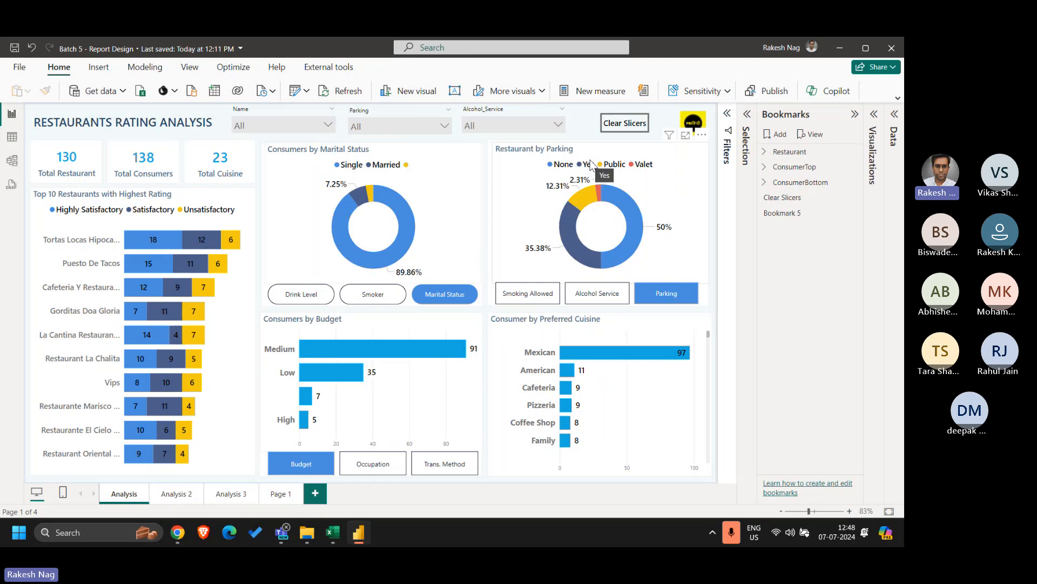
click(584, 301)
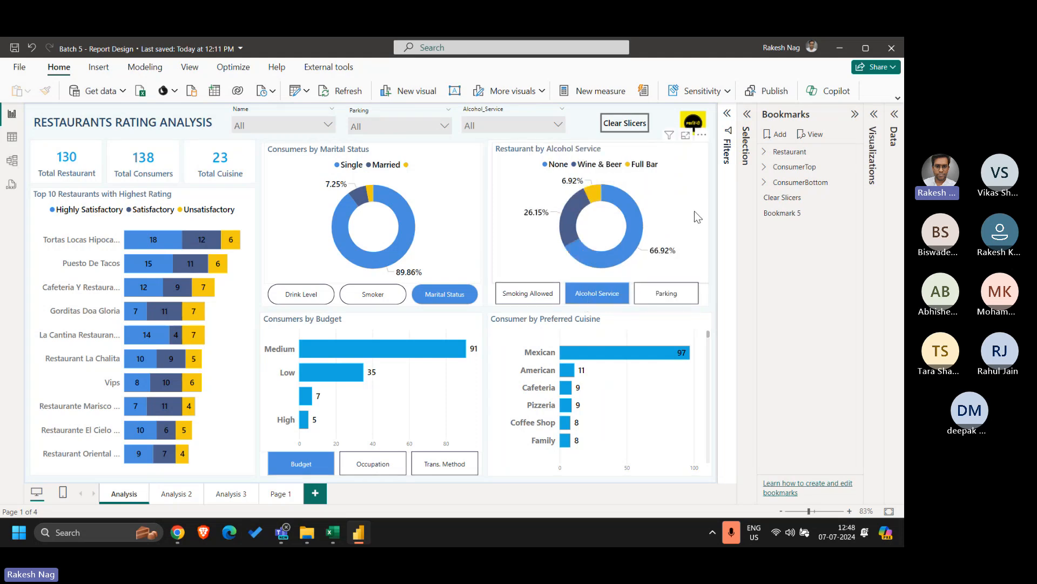
click(528, 293)
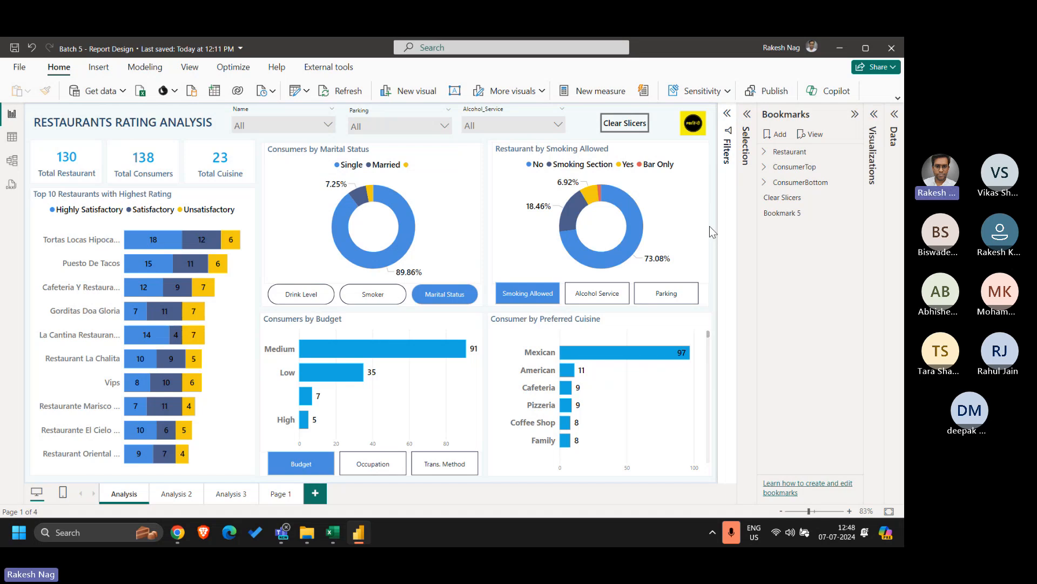
click(805, 213)
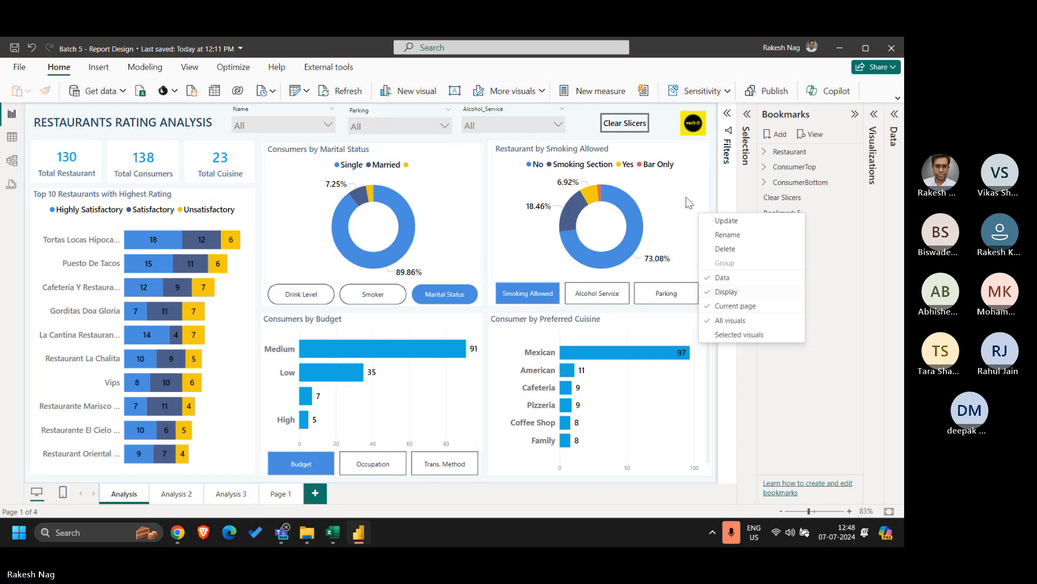
click(582, 126)
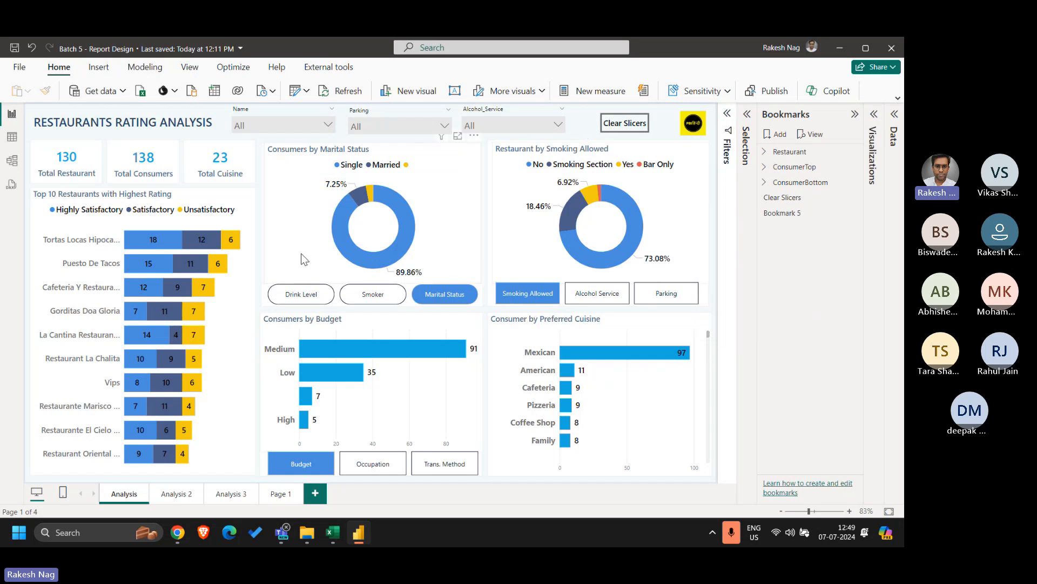
Put the Top 10 Restaurants with Highest Rating chart in Spotlight.
click(236, 200)
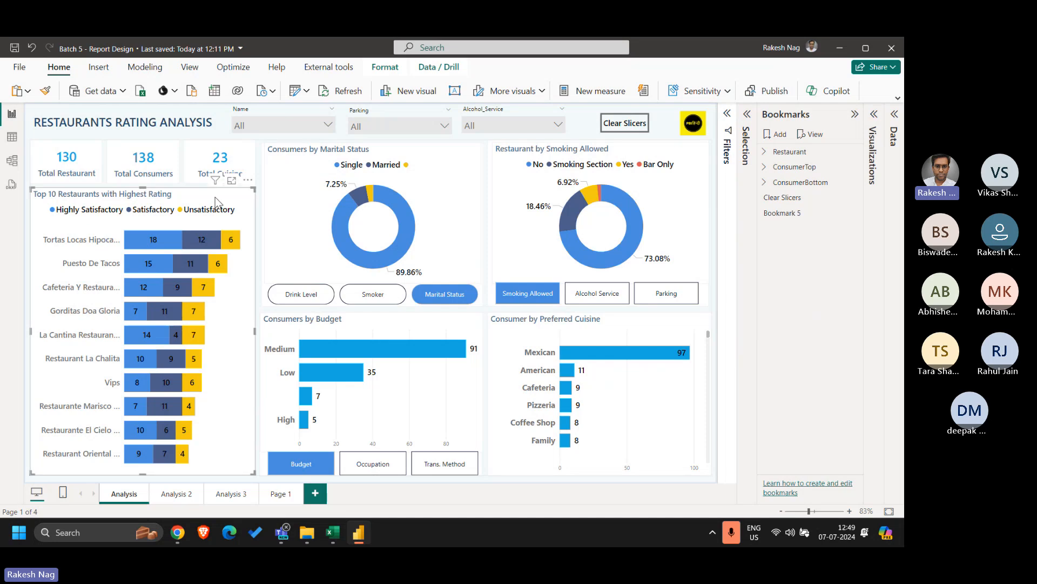
click(238, 195)
click(248, 181)
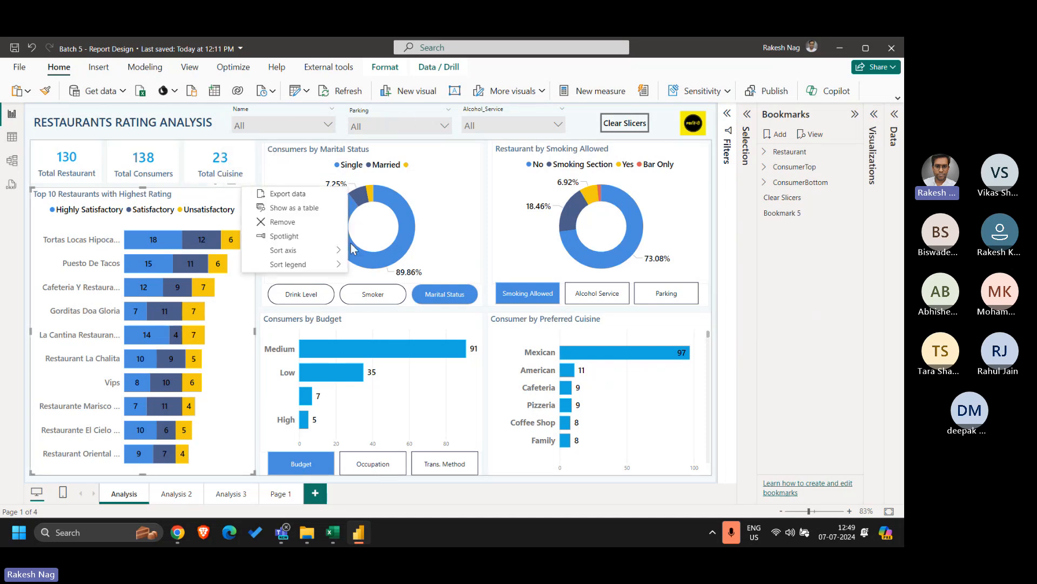
click(303, 236)
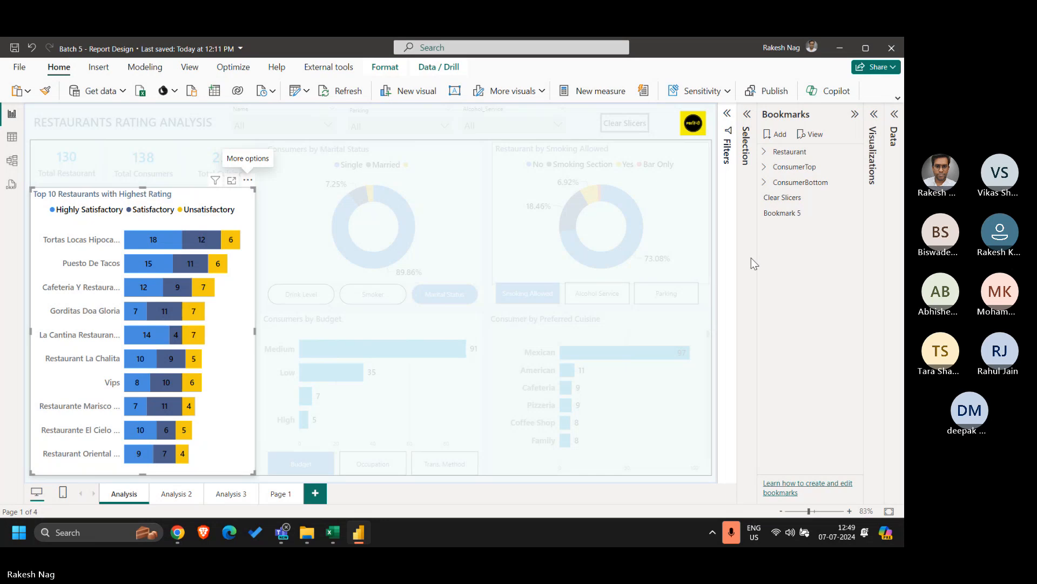
Add a bookmark of the spotlighted Top 10 Restaurants chart and keep its default name.
click(779, 134)
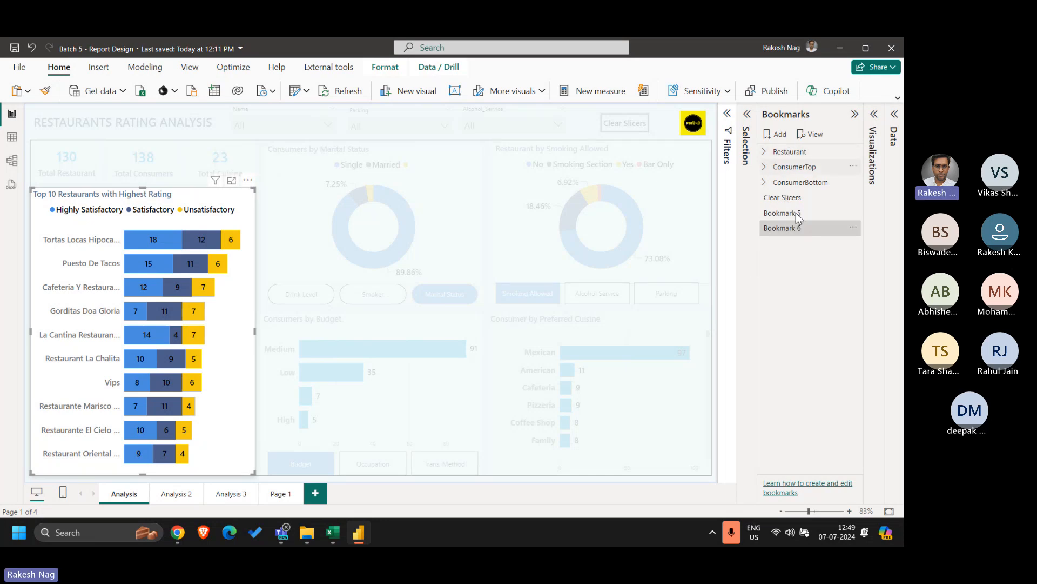
right_click(783, 228)
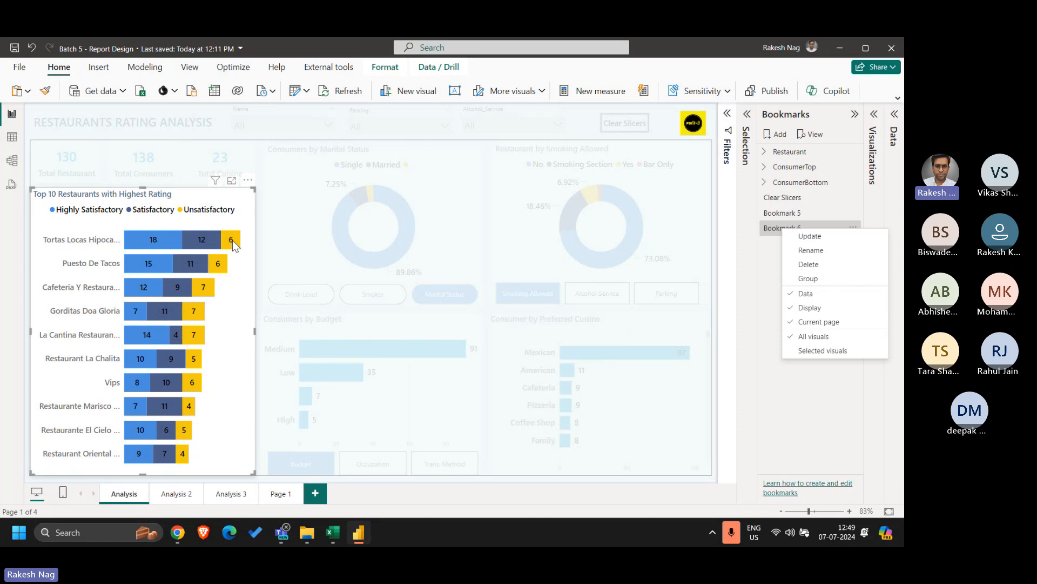
click(811, 250)
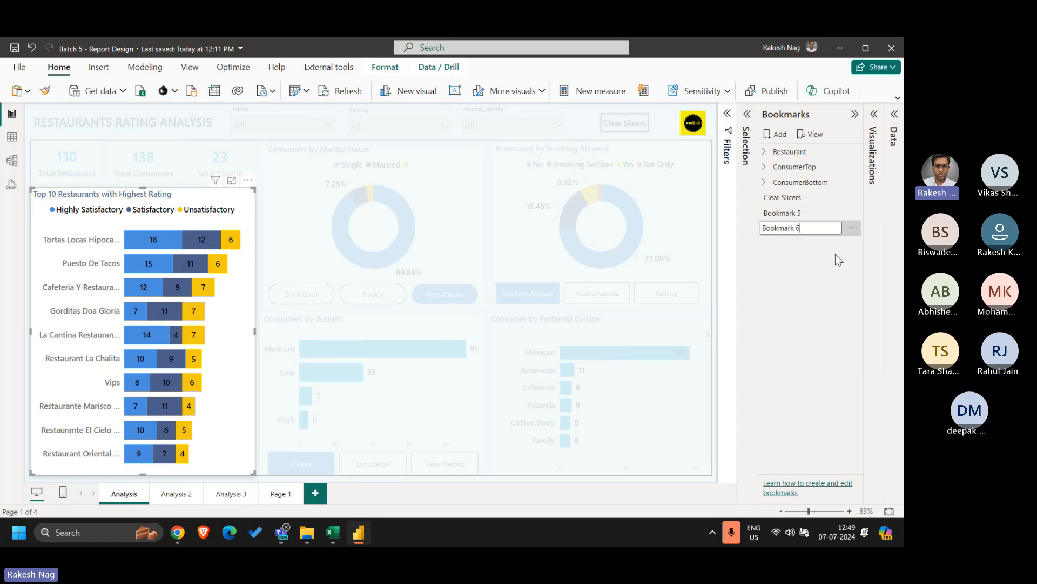
key(Return)
Limit Bookmark 6 to selected visuals and update it.
right_click(794, 229)
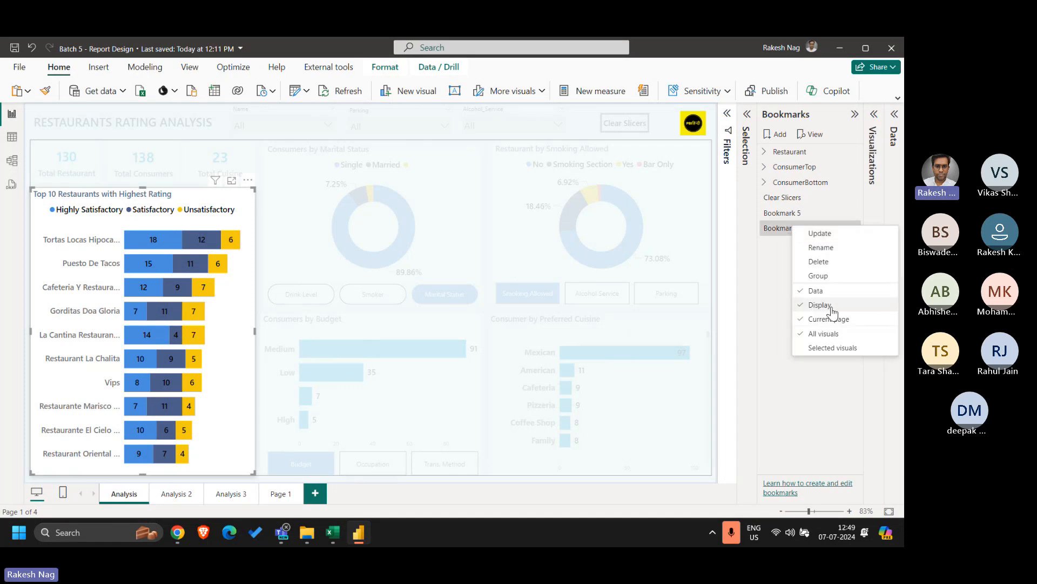
click(846, 350)
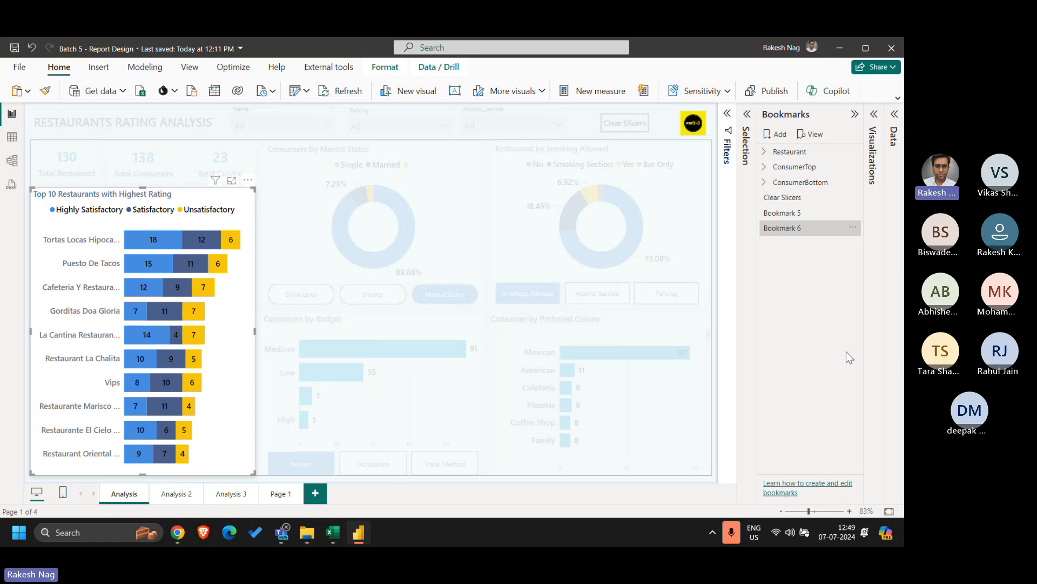
right_click(780, 229)
click(806, 241)
right_click(797, 231)
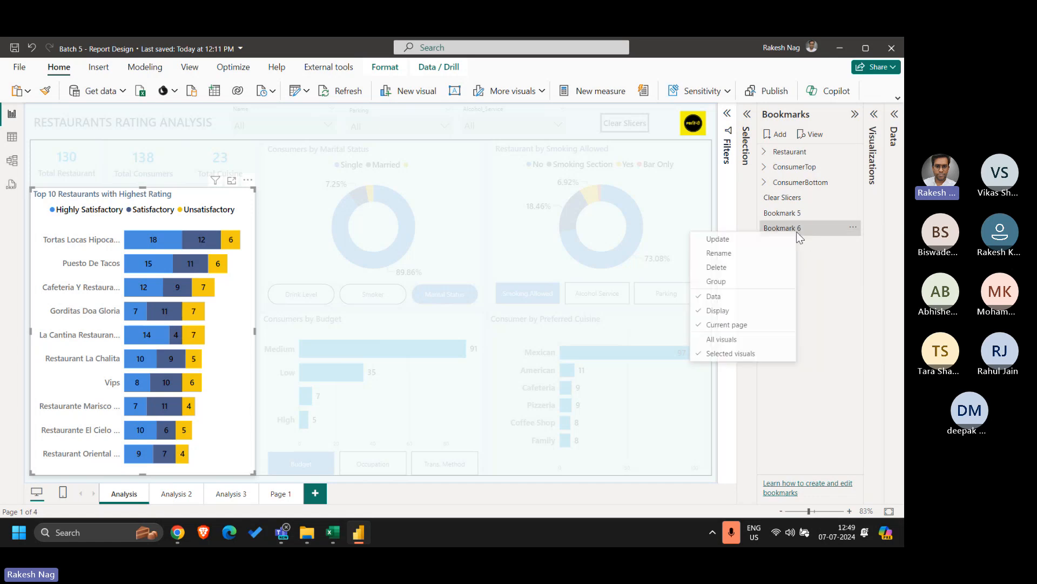
click(781, 240)
Test Bookmark 6 by removing the spotlight, applying the bookmark and returning to the normal page view.
click(466, 185)
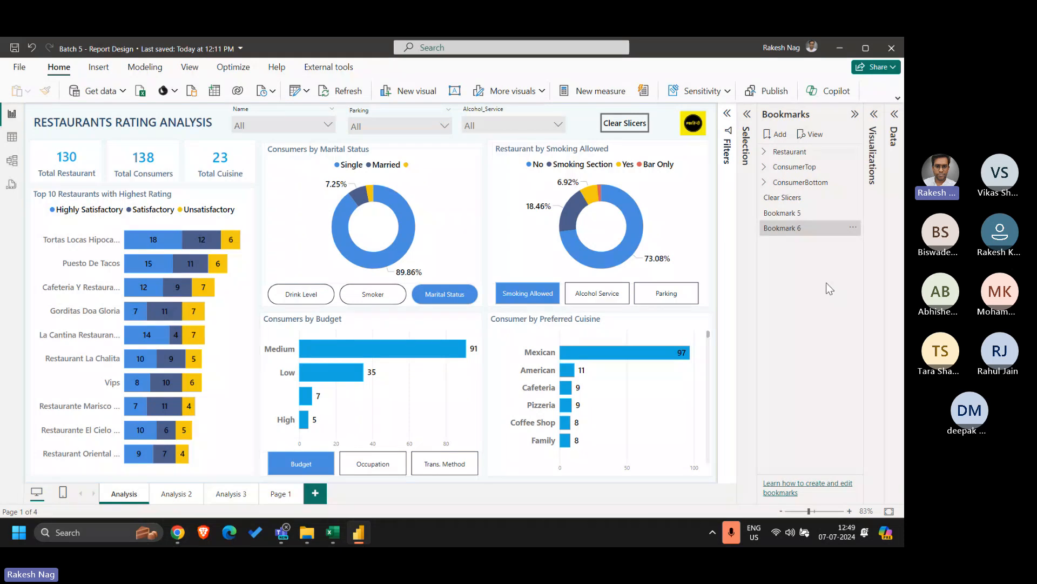
click(798, 231)
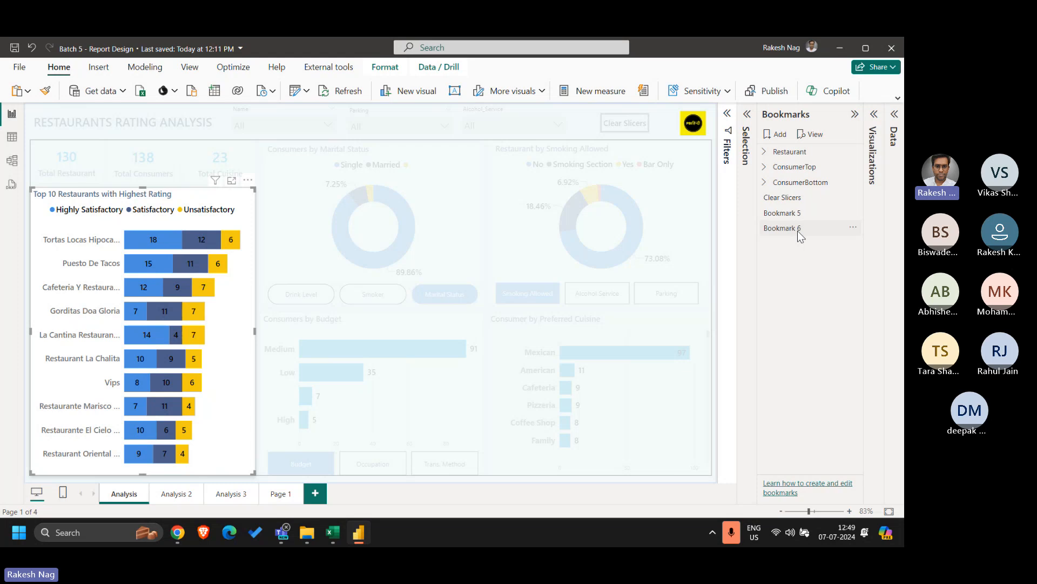
click(498, 213)
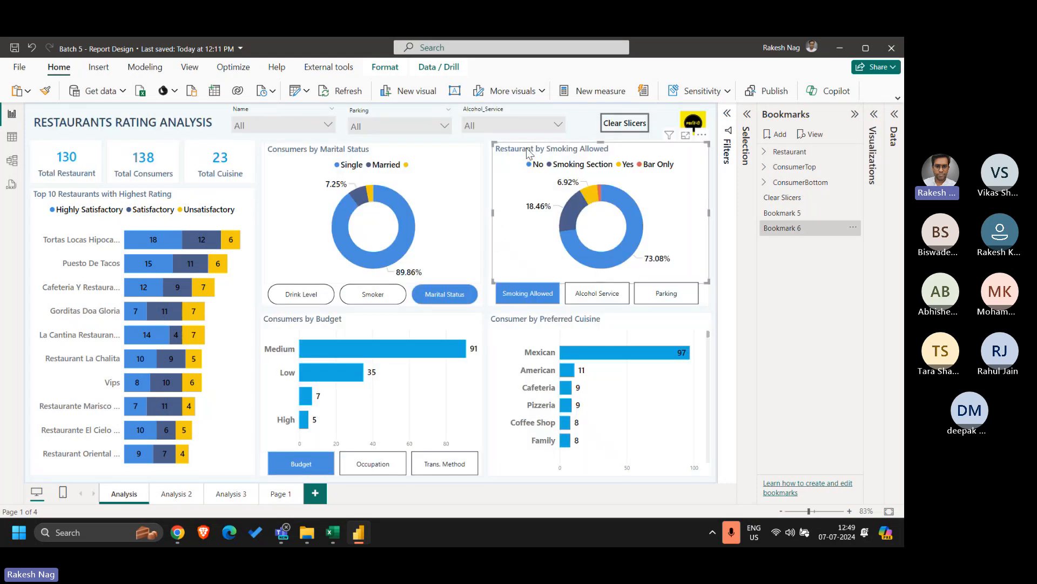
click(581, 125)
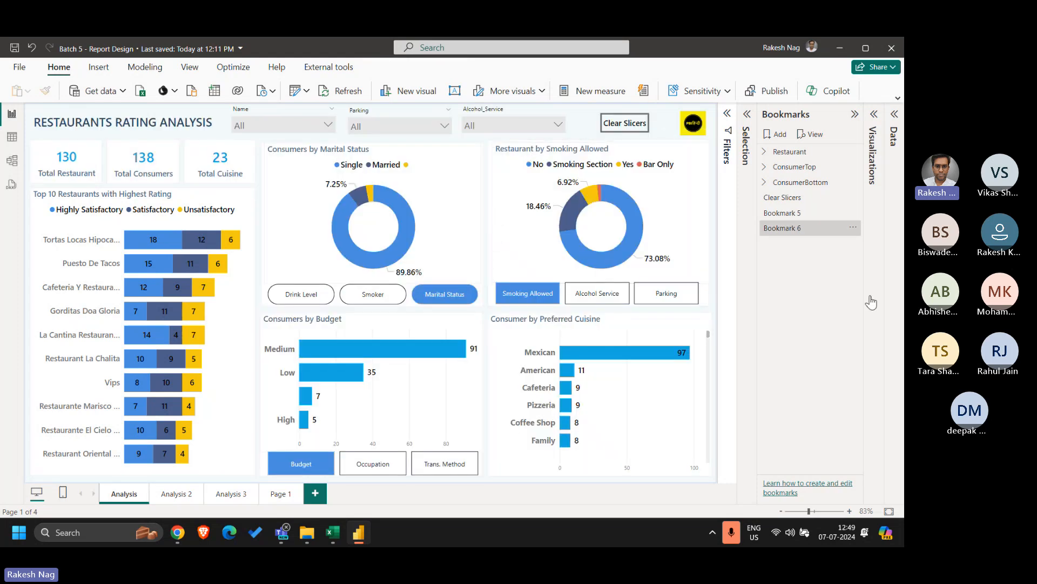
Turn off the Display option of Bookmark 6 and keep its name.
right_click(798, 227)
click(740, 307)
double_click(789, 225)
triple_click(789, 227)
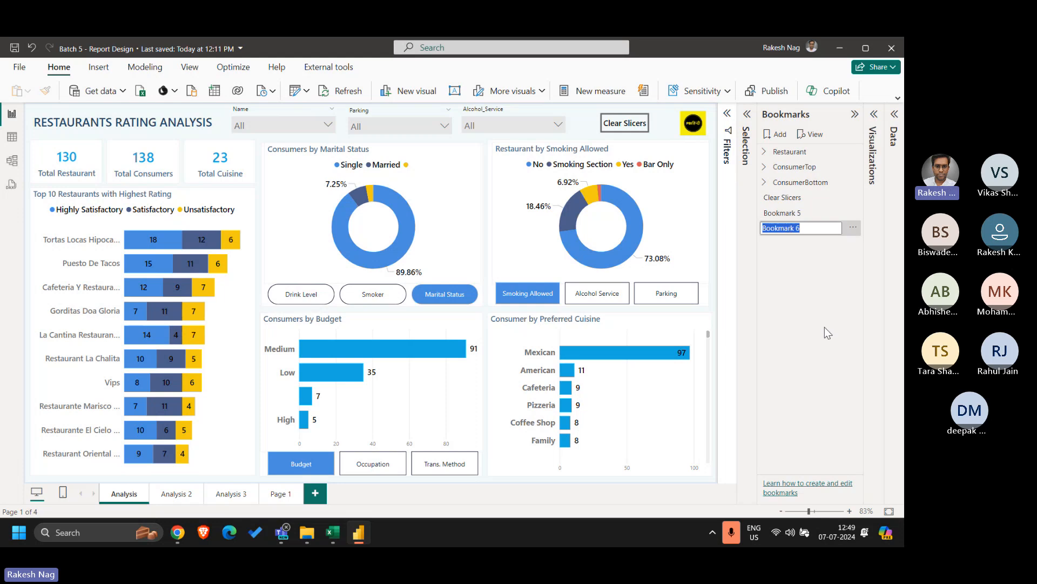
key(Return)
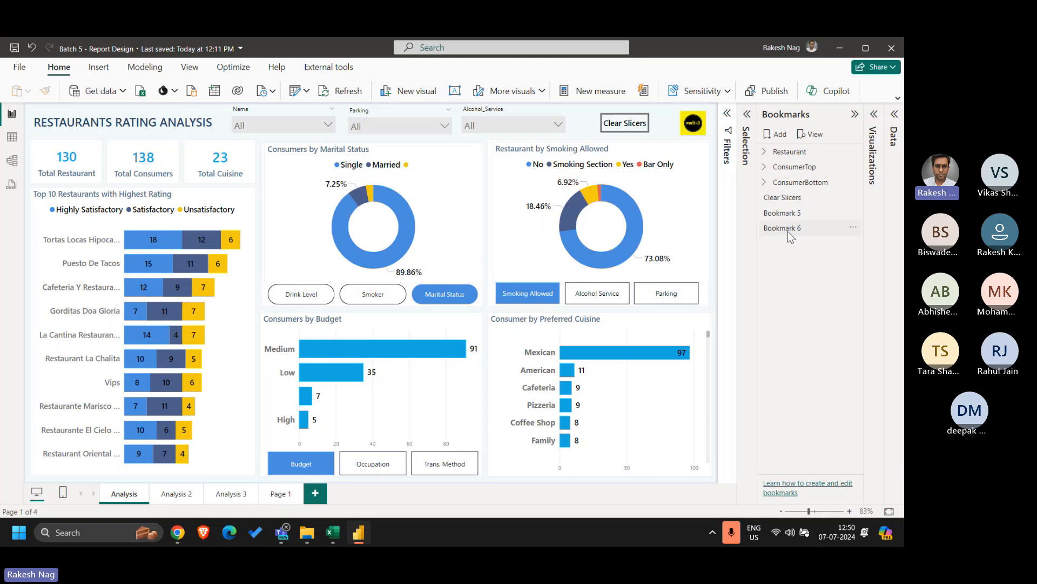
Turn on the Display option of Bookmark 6 and apply the bookmark.
right_click(788, 232)
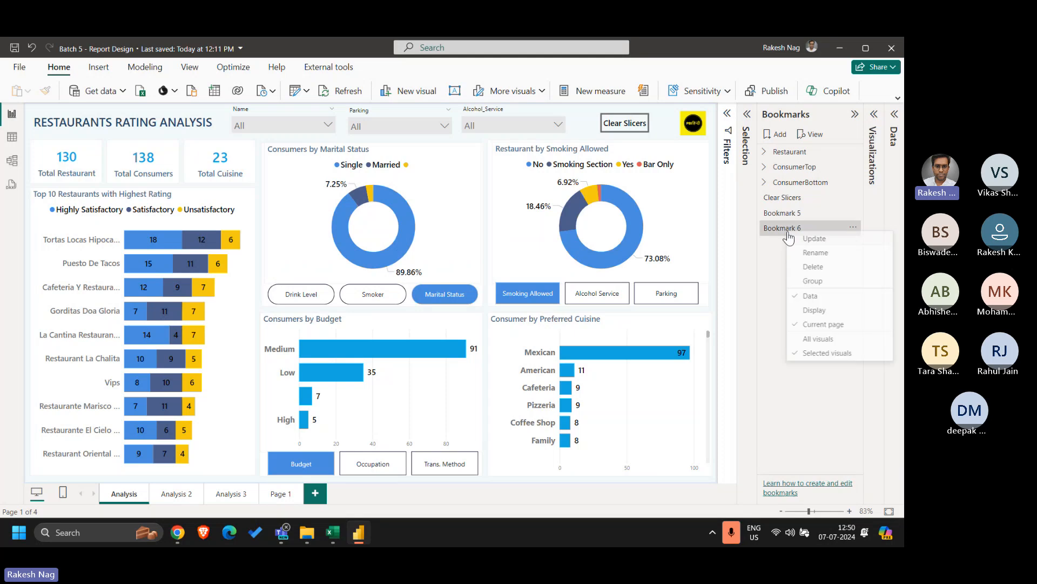
click(841, 311)
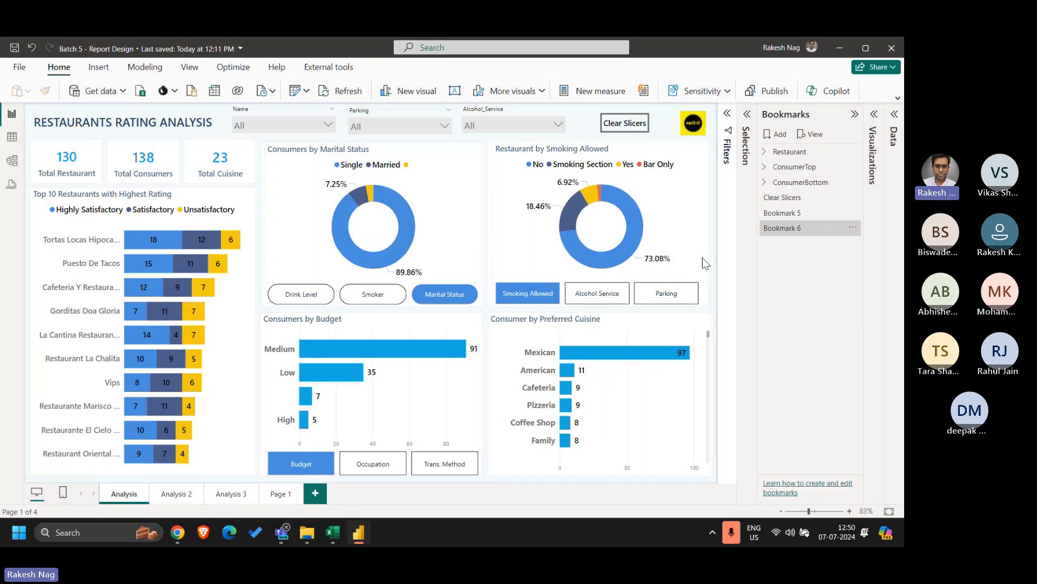
click(803, 229)
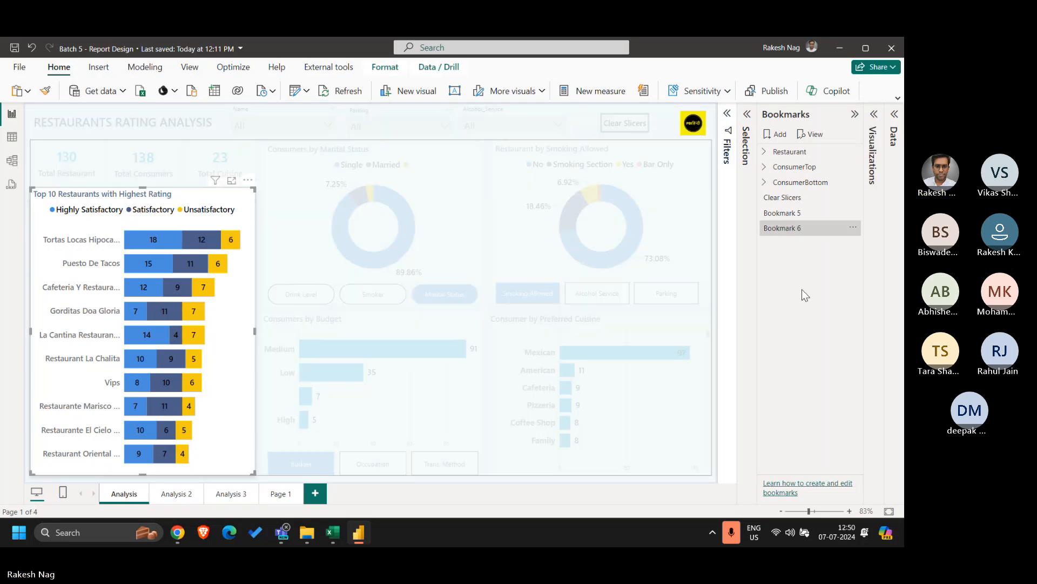
Leave the spotlight view and clear the Smoking Section highlighting from the Restaurant by Smoking Allowed chart.
click(569, 155)
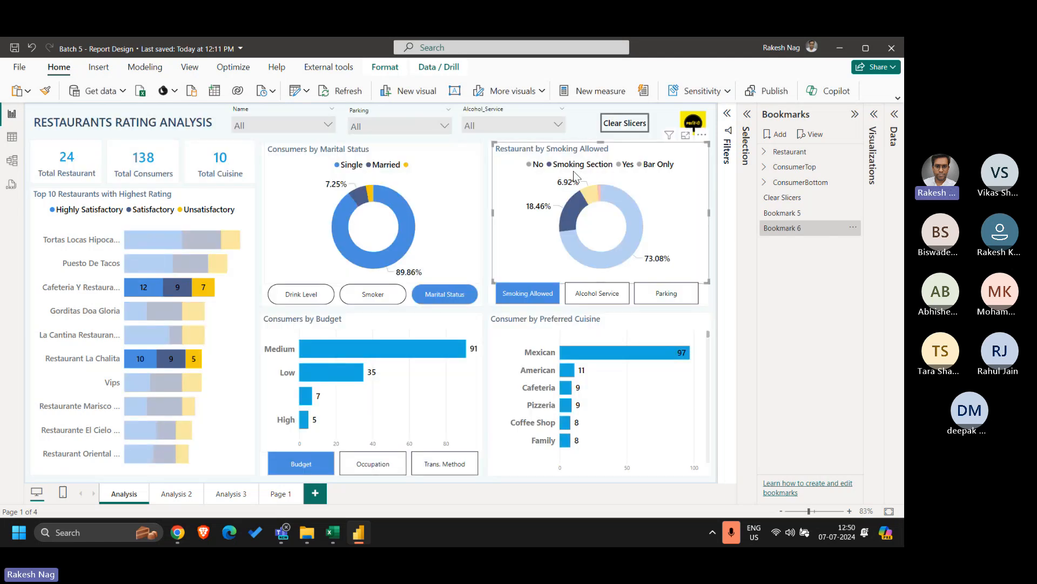
click(574, 156)
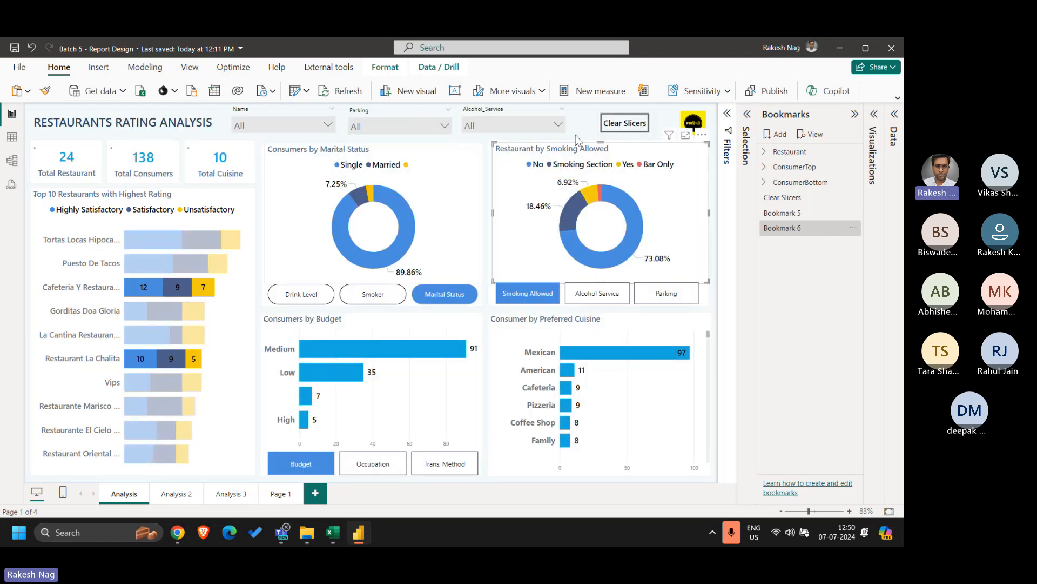
click(578, 119)
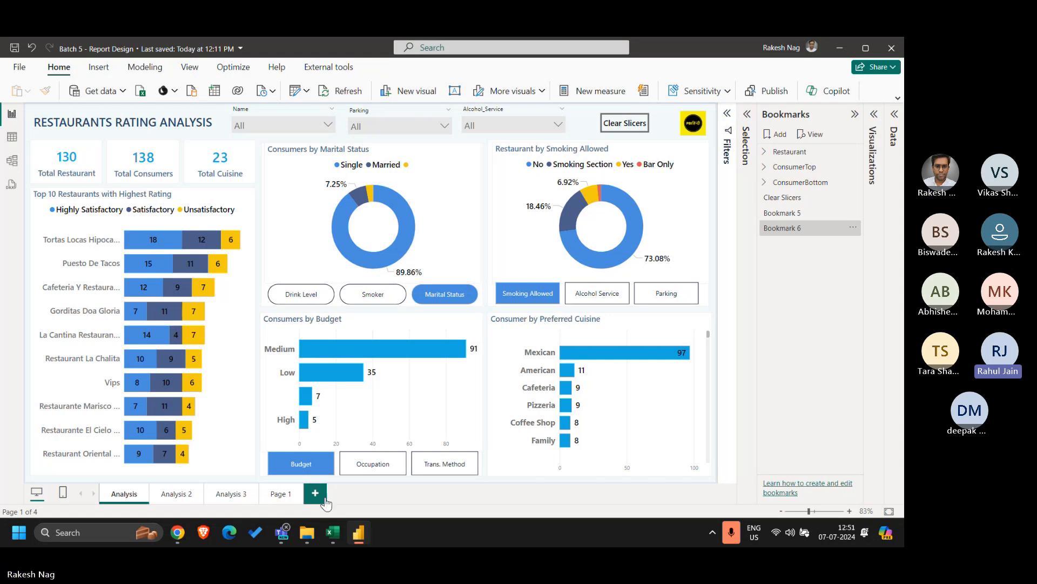
Add a new report page and change the data type of the calendar table's Date column to Date.
click(315, 493)
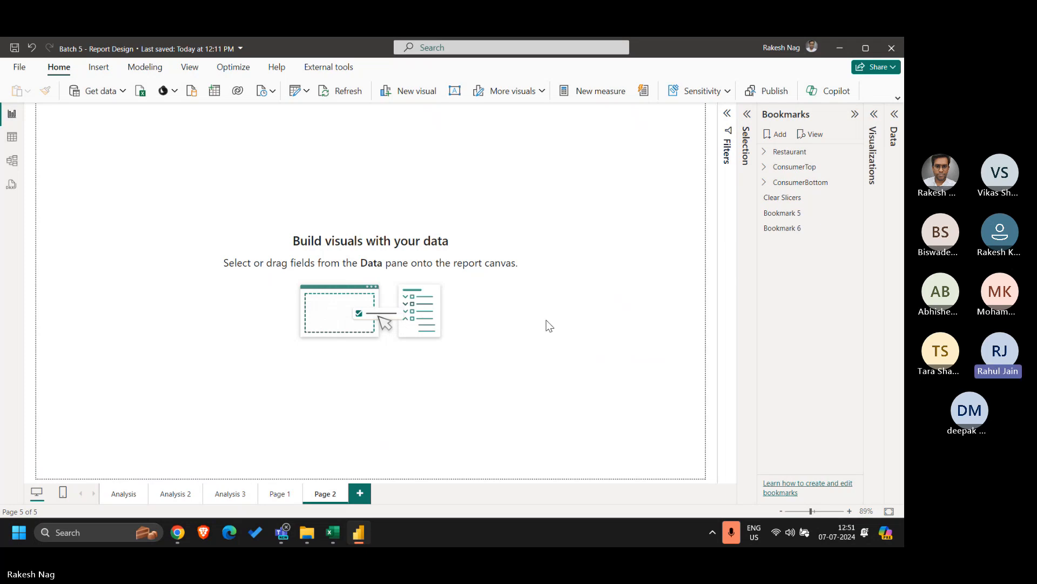
click(12, 137)
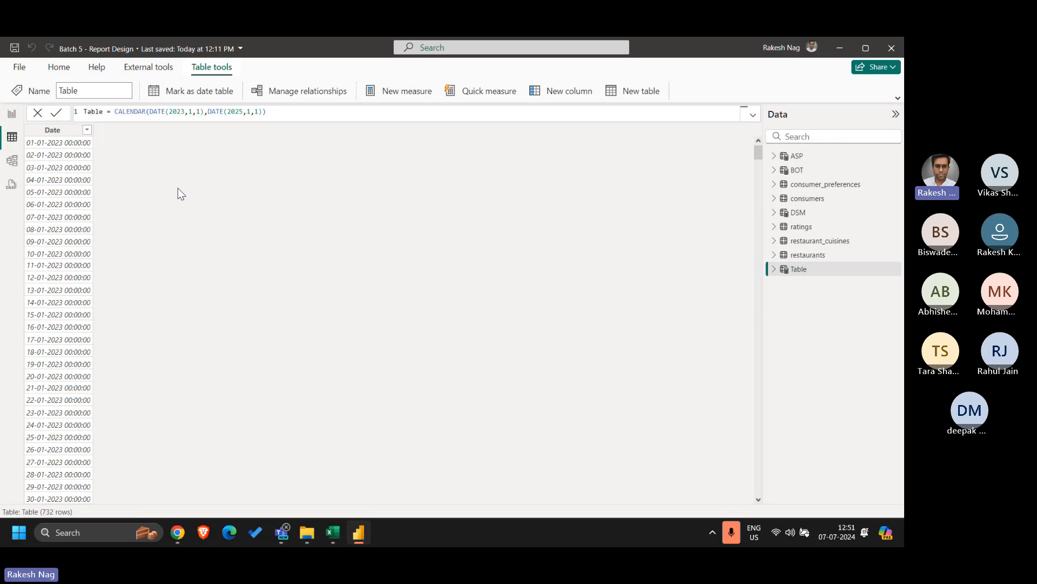
click(28, 130)
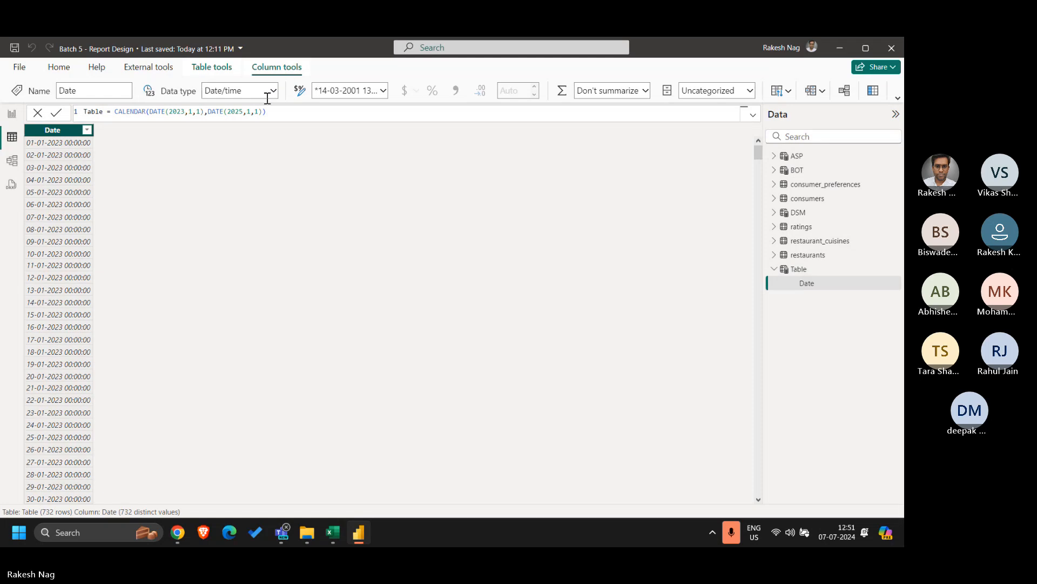
click(274, 94)
click(231, 188)
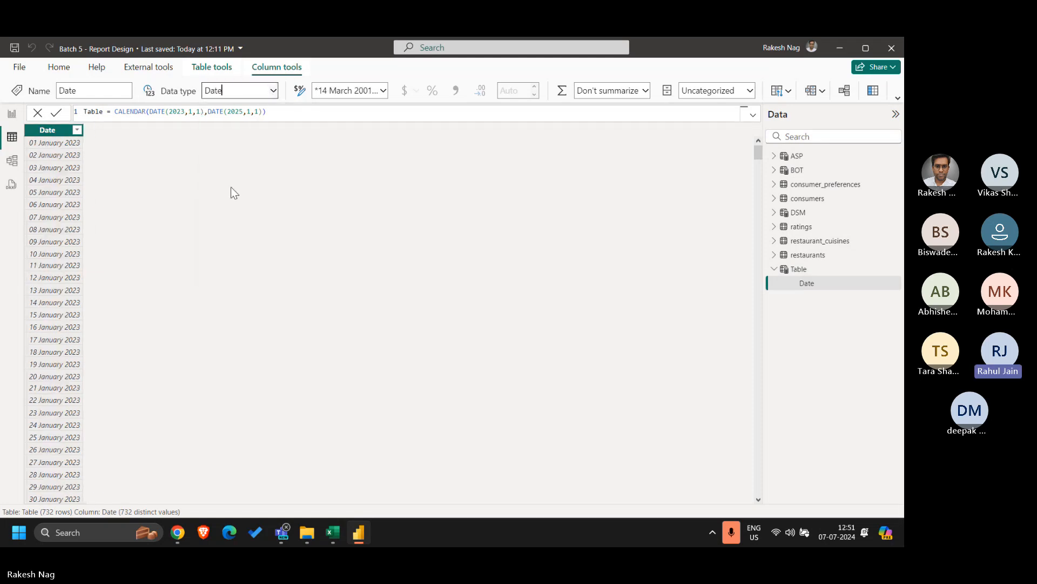
Add a calculated column of short month names to the calendar table with FORMAT([Date],"mmm").
click(873, 90)
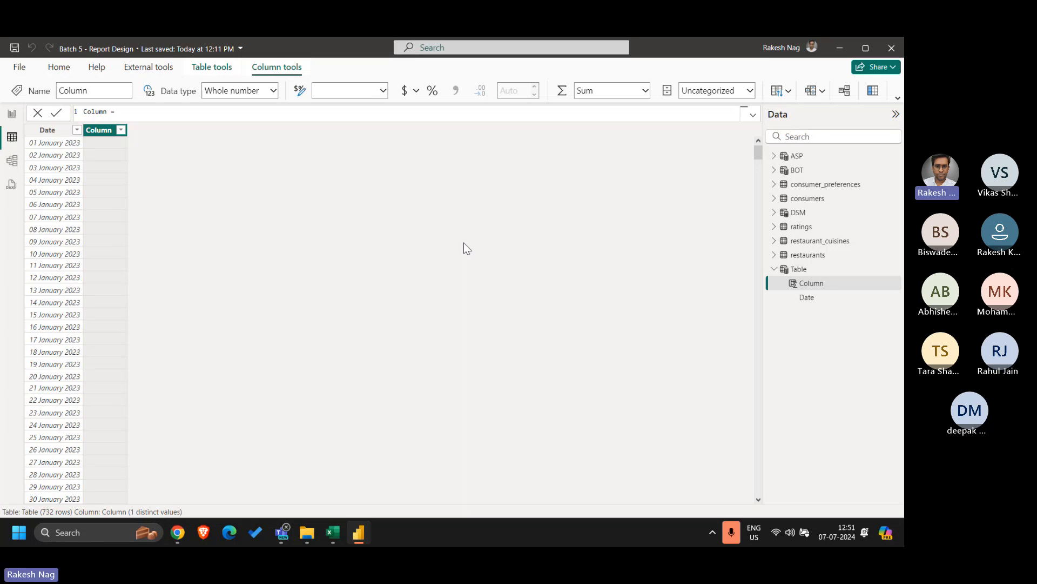
text(FORMAT()
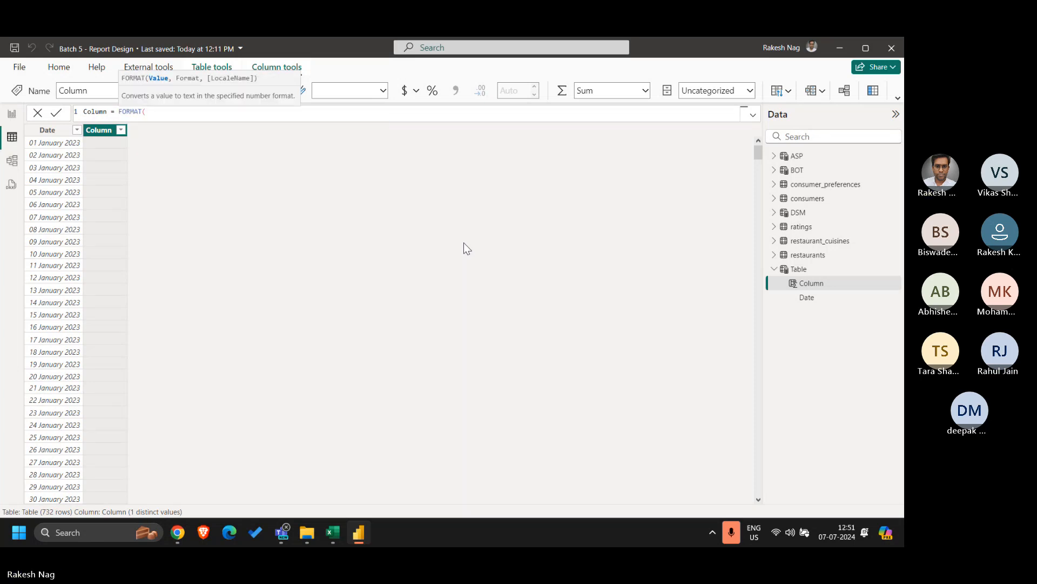
text([Date],"mmm"))
key(Return)
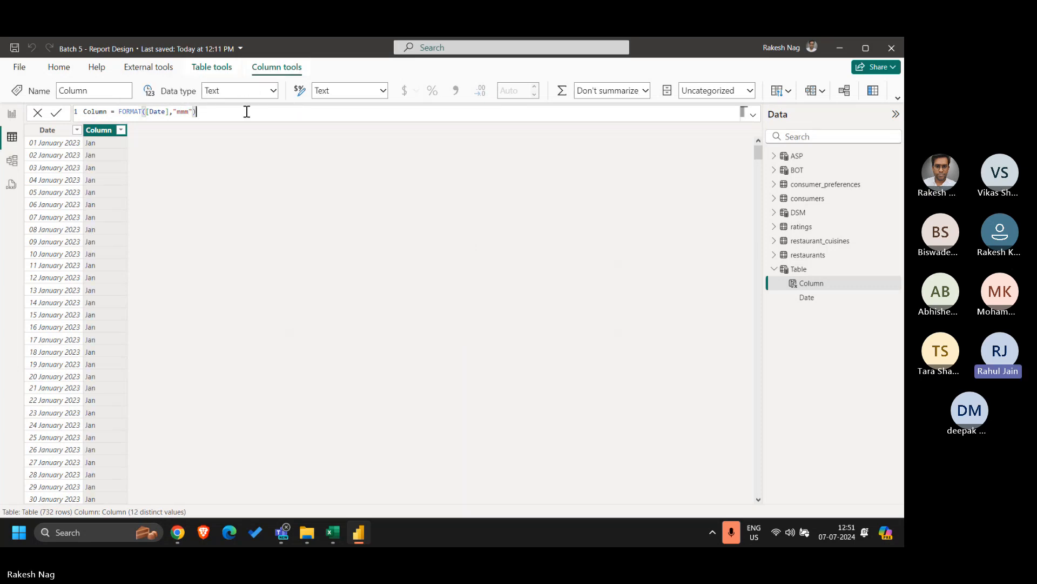
Start another calculated column from a copy of the month-name formula and name it Index.
key(ctrl+a)
key(ctrl+c)
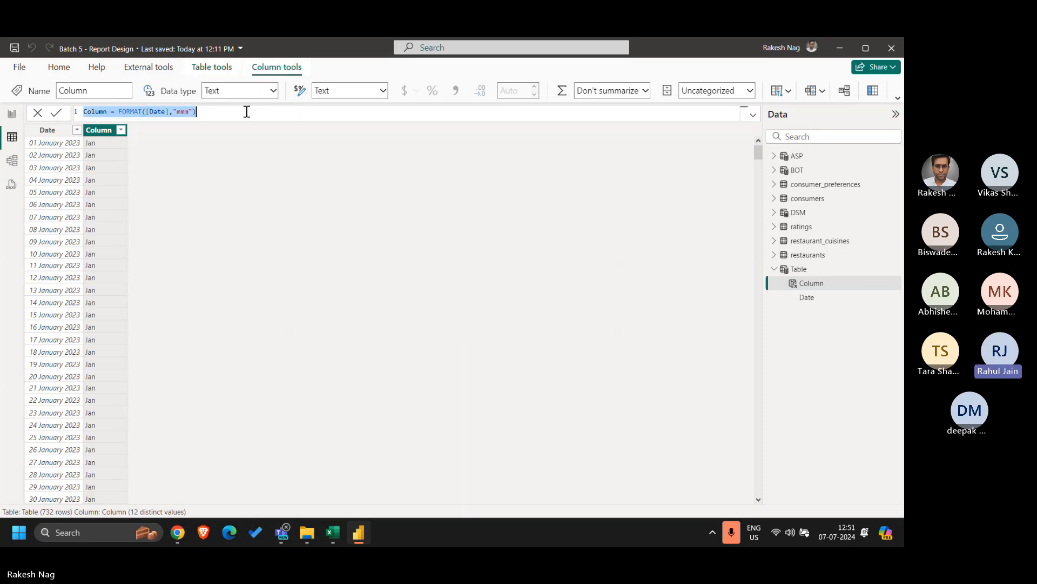
click(872, 90)
key(ctrl+v)
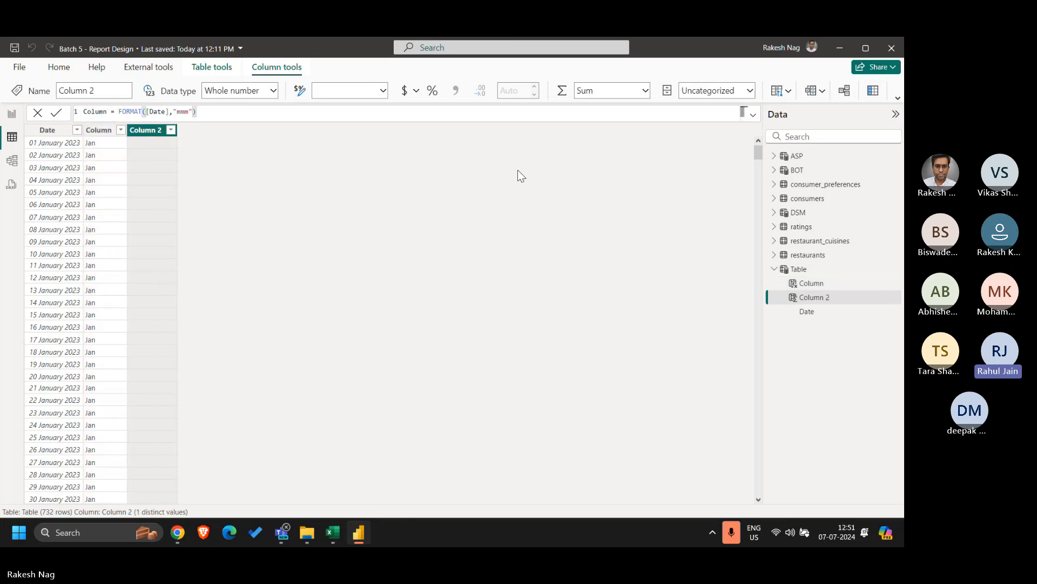
key(Home)
key(shift+Right)
key(shift+Right)
key(shift+Right)
key(shift+Right)
key(shift+Right)
key(shift+Right)
text(Index)
Replace the Index column's FORMAT expression with the MONTH function of the Date column and commit the formula.
key(End)
key(shift+Left)
key(shift+Left)
key(shift+Left)
key(shift+Left)
key(shift+Left)
key(shift+Left)
key(shift+Left)
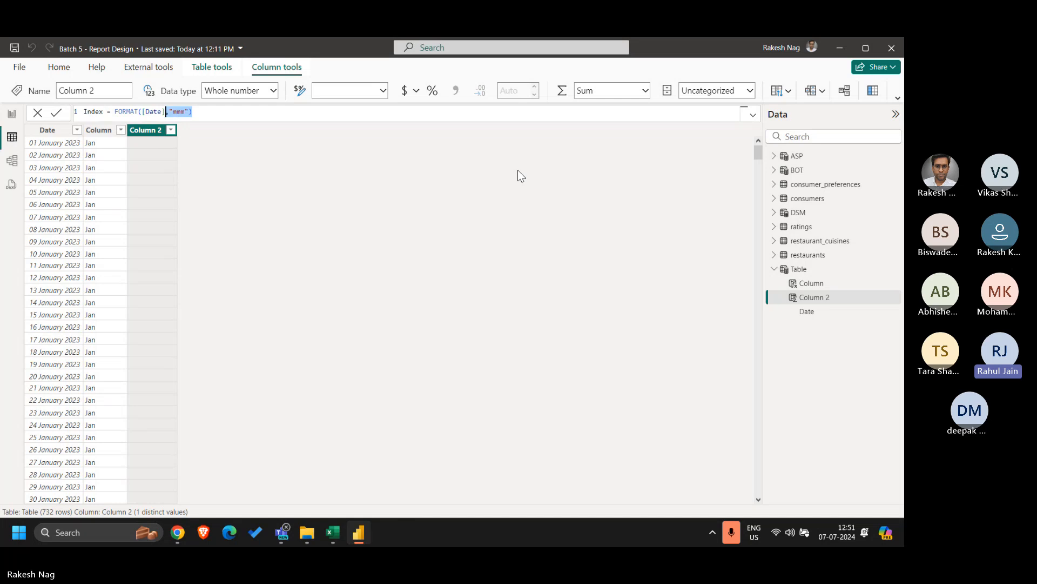
key(shift+Left)
key(shift+Left)
key(shift+Left)
key(shift+Left)
key(shift+Left)
key(shift+Left)
key(shift+Left)
key(shift+Left)
key(shift+Left)
key(shift+Left)
key(shift+Left)
key(shift+Left)
key(shift+Left)
text(month)
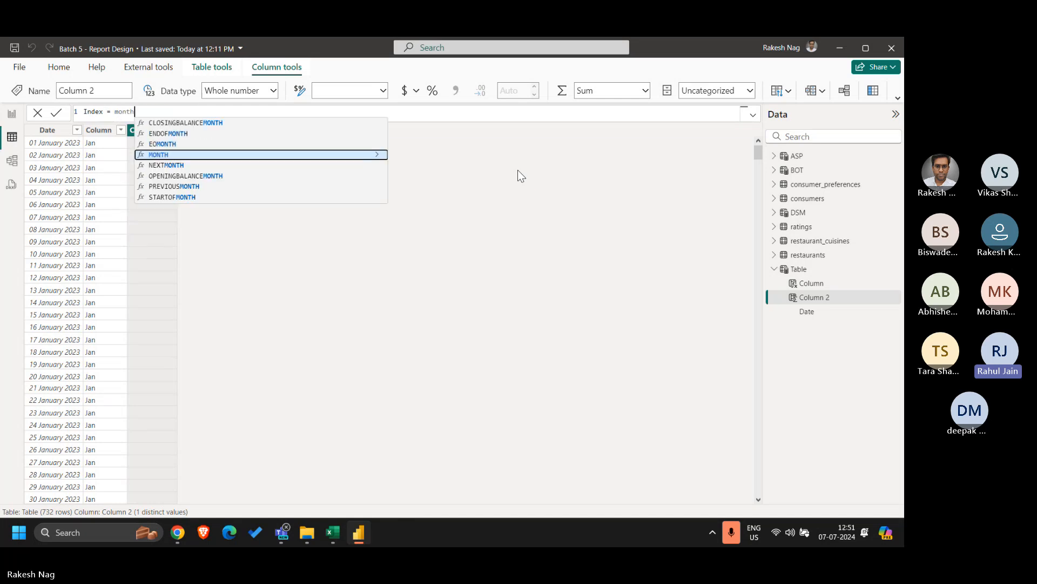
key(Tab)
text([)
key(Tab)
key(Return)
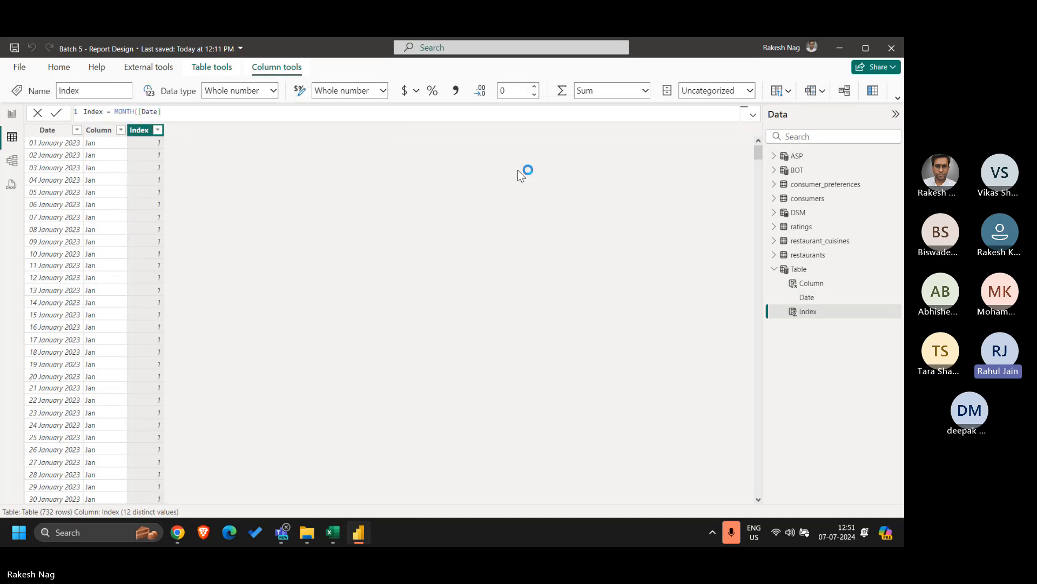
Sort the month-name column by the Index column.
click(99, 130)
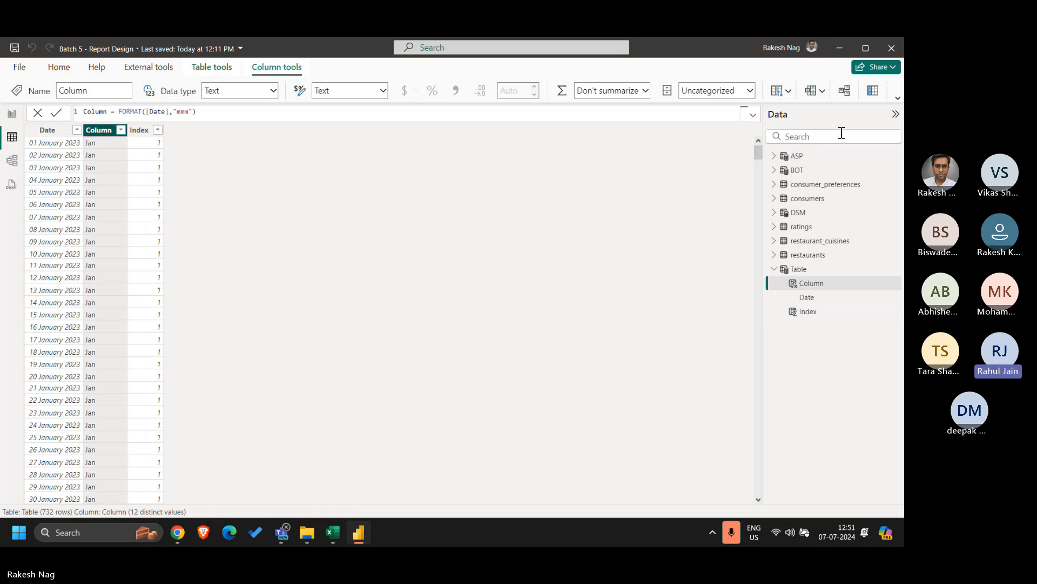
click(788, 90)
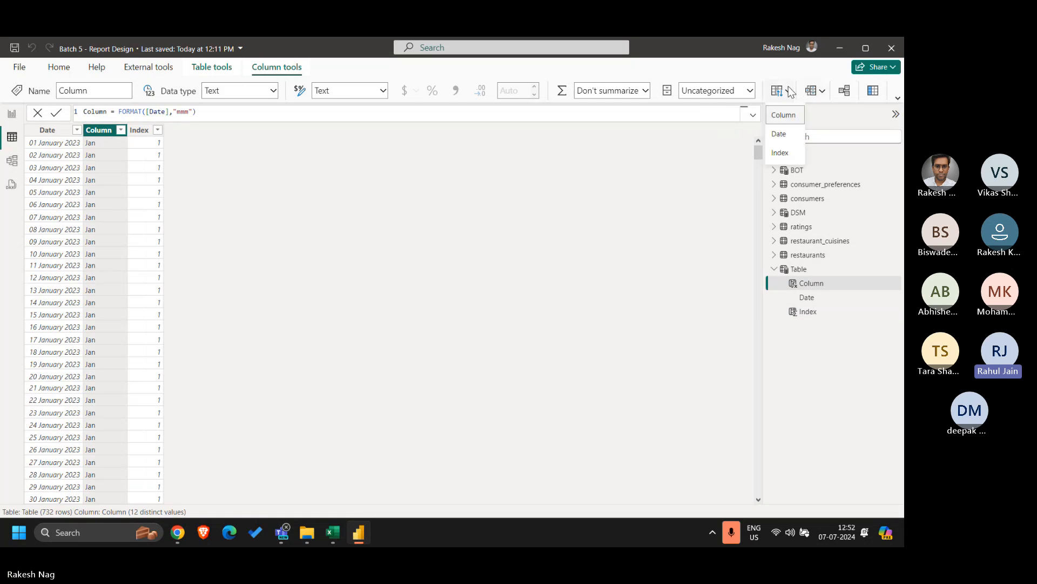
click(799, 154)
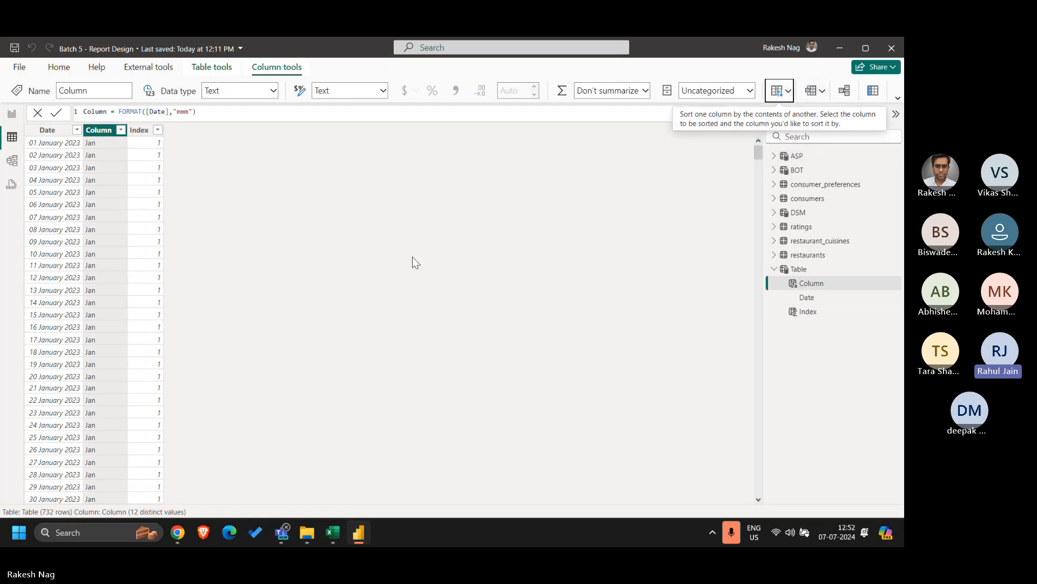
Return to the blank report page, swap the Selection and Bookmarks panes for Visualizations and Data, and show the ASP table's formula.
click(13, 115)
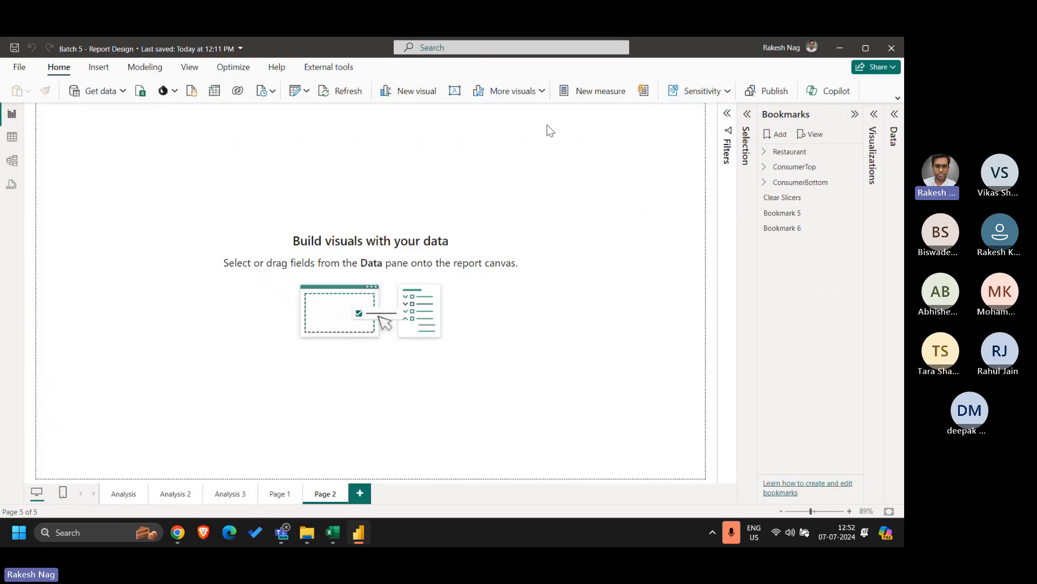
click(178, 69)
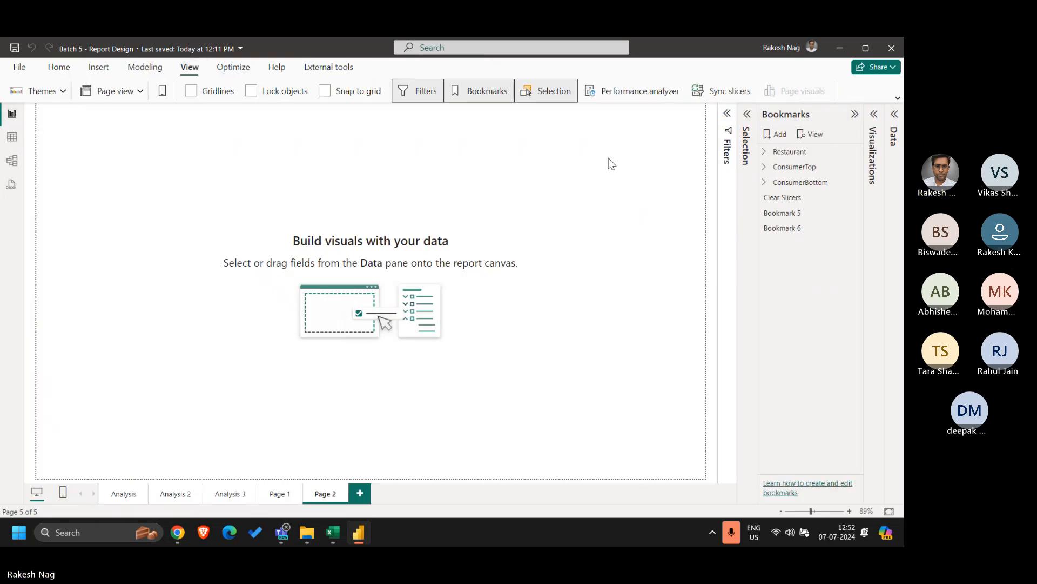
click(528, 91)
click(470, 92)
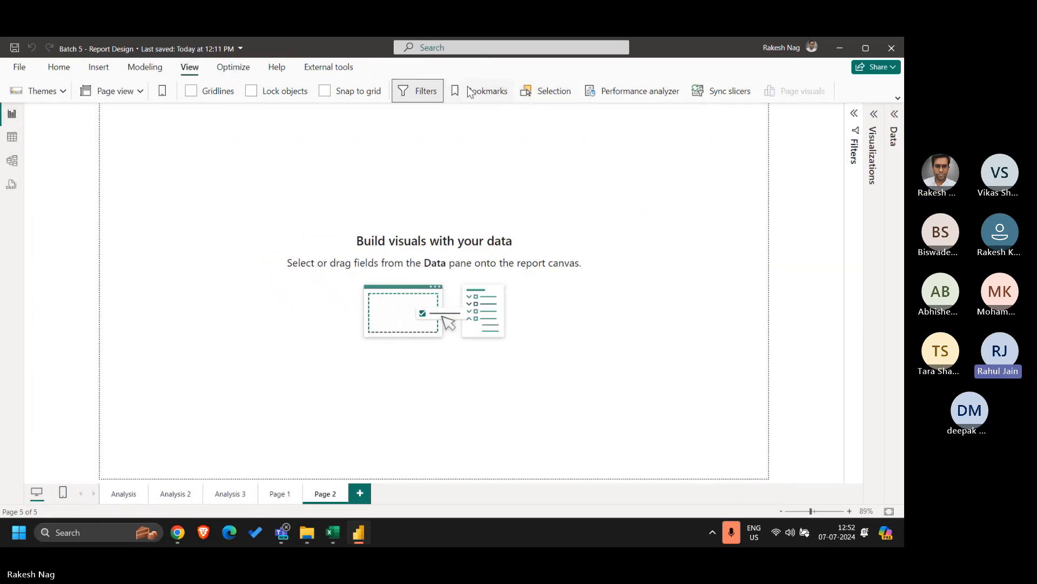
click(871, 117)
click(896, 116)
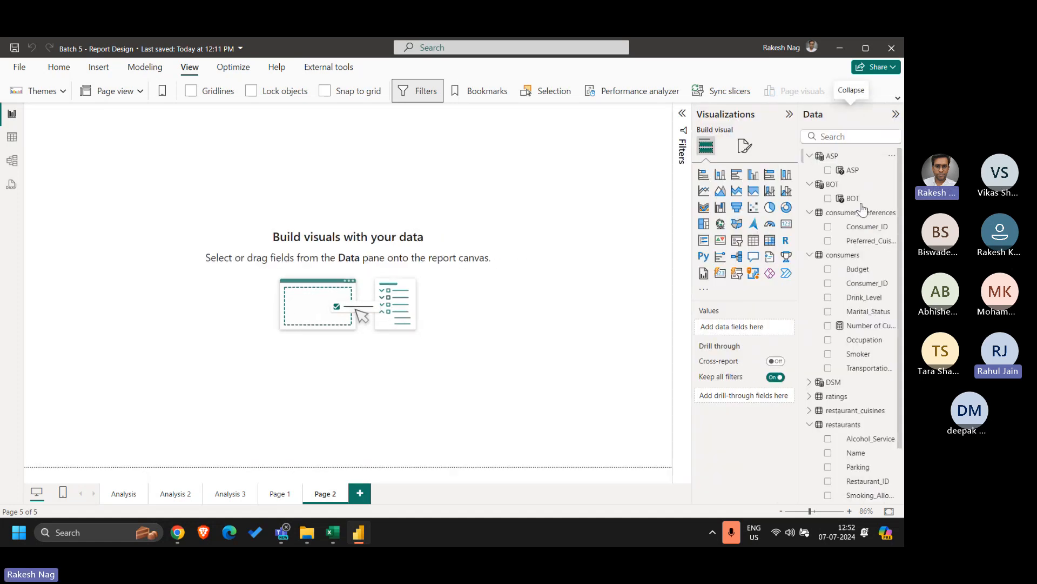
click(821, 156)
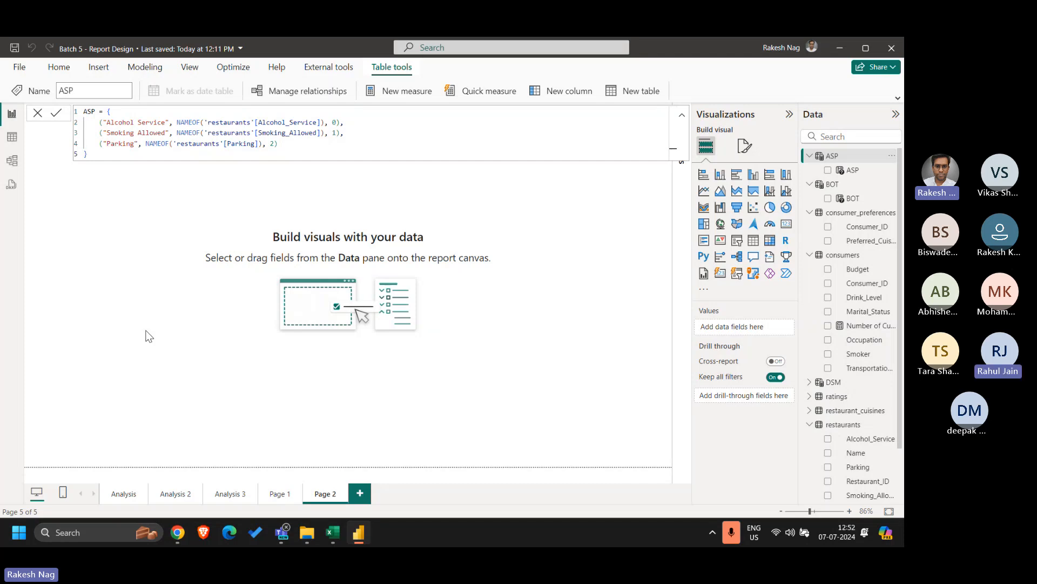
Switch to the People Data report and open the formula of its calculated table named Table in the data view.
key(super+d)
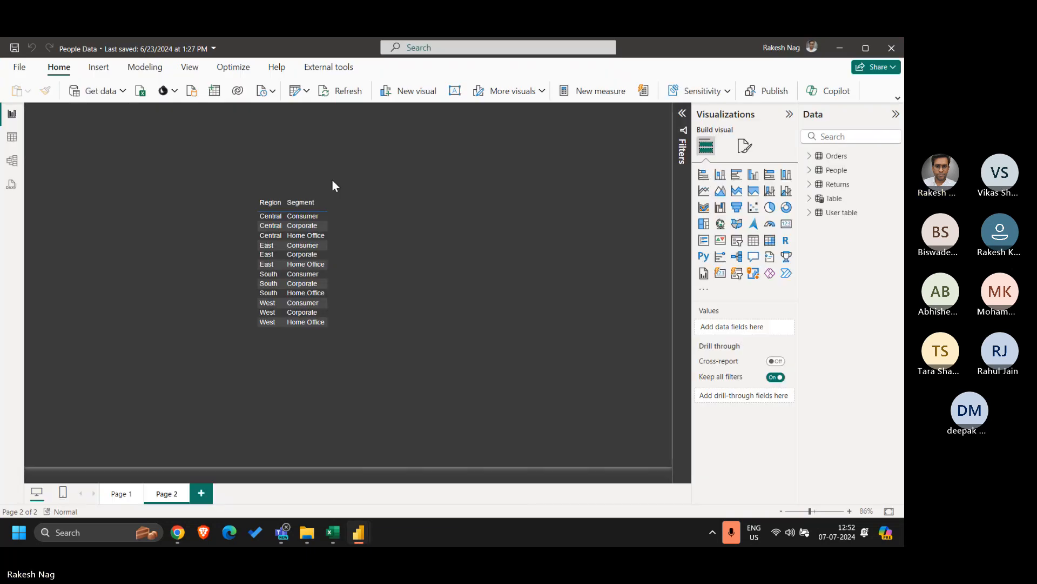
click(11, 139)
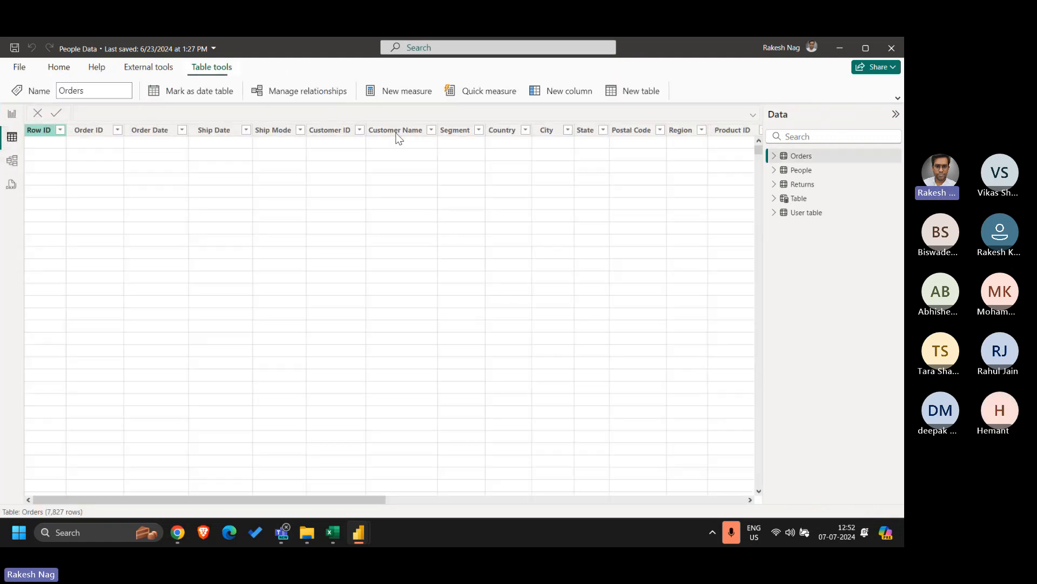
click(798, 198)
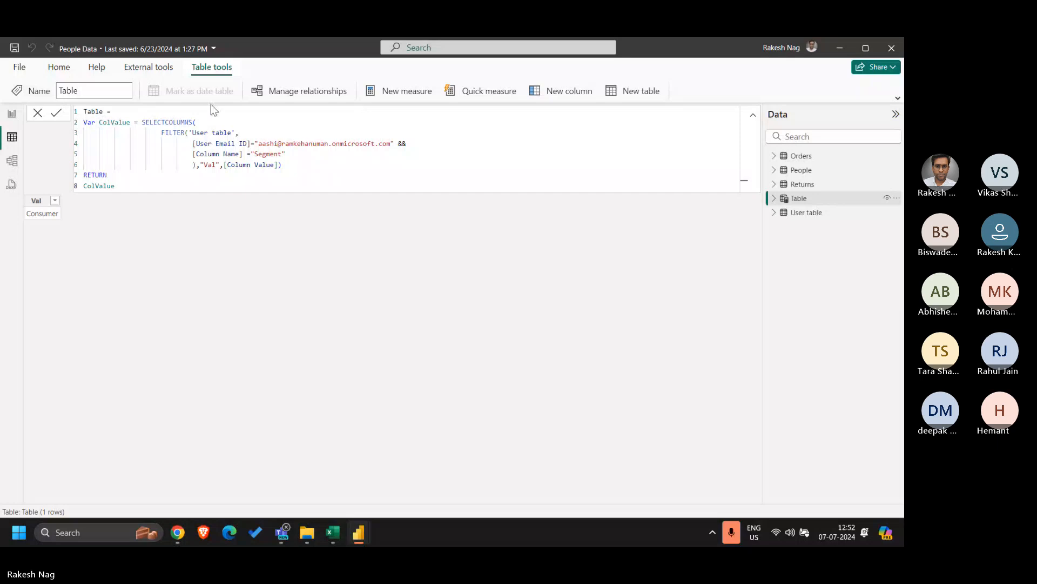
Replace the whole definition of the calculated table with CALENDARAUTO().
click(211, 108)
key(shift+Down)
key(ctrl+shift+End)
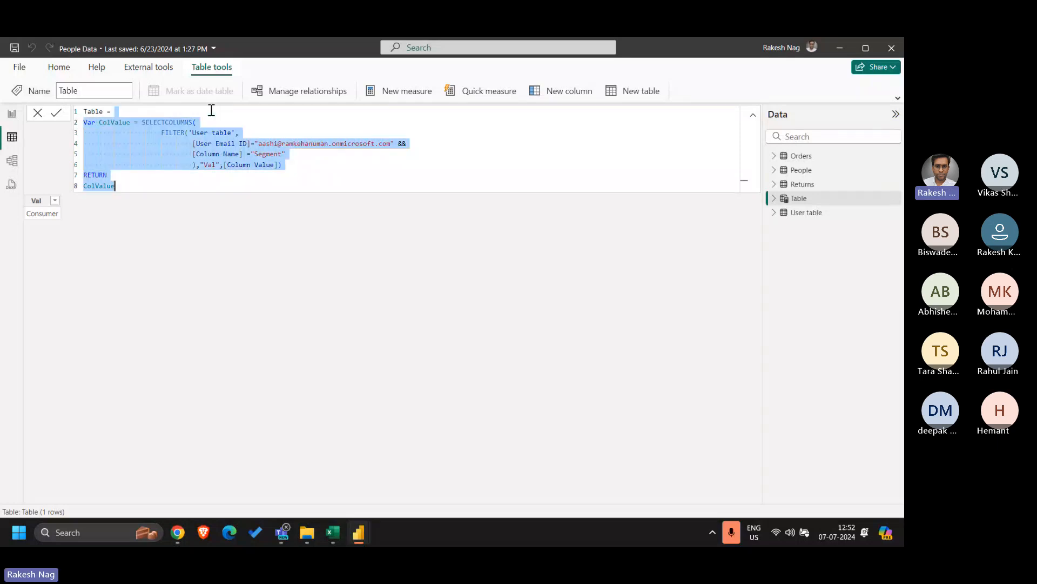
text(CALENDARAUTO()
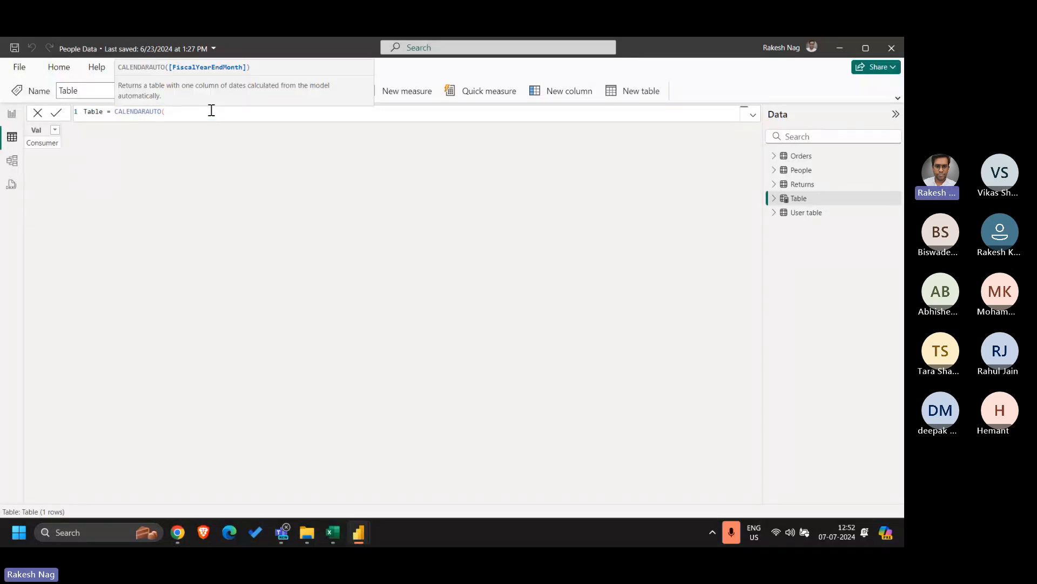
text())
key(Return)
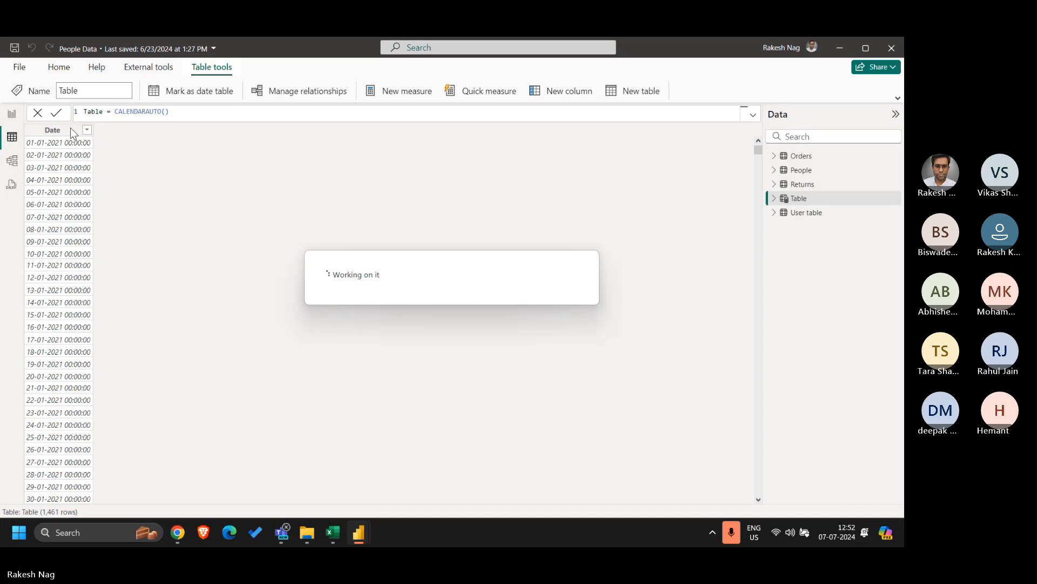
Select the generated calendar's Date column and switch back to the Batch 5 - Report Design report.
click(70, 129)
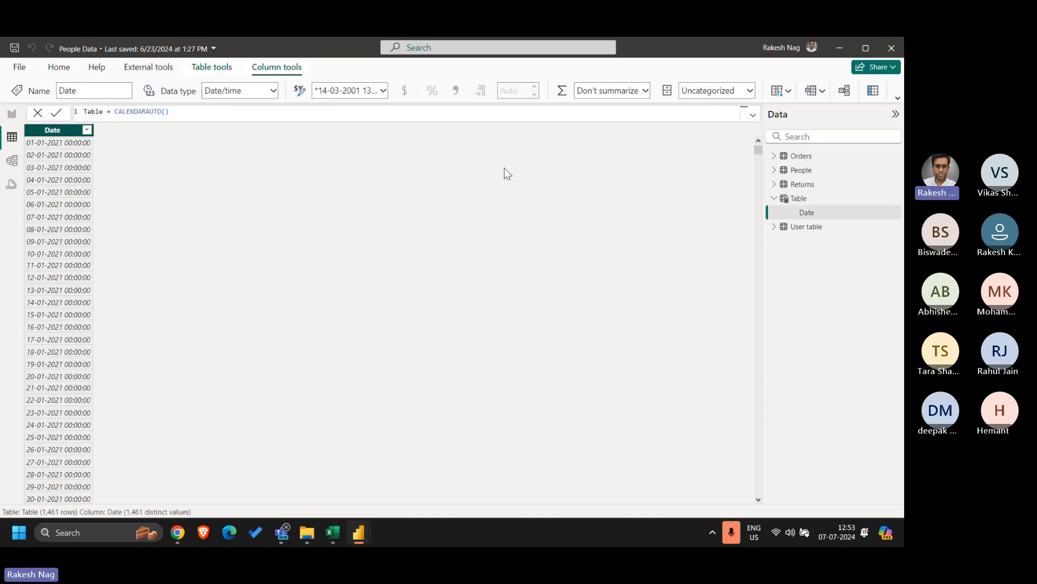
key(alt+Tab)
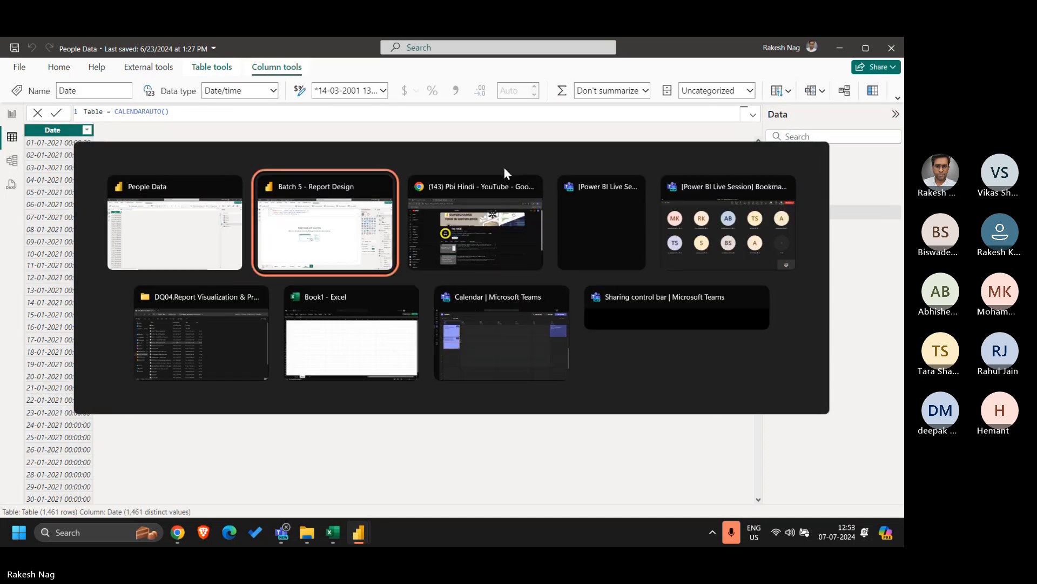
key(alt+shift+Tab)
key(alt+Tab)
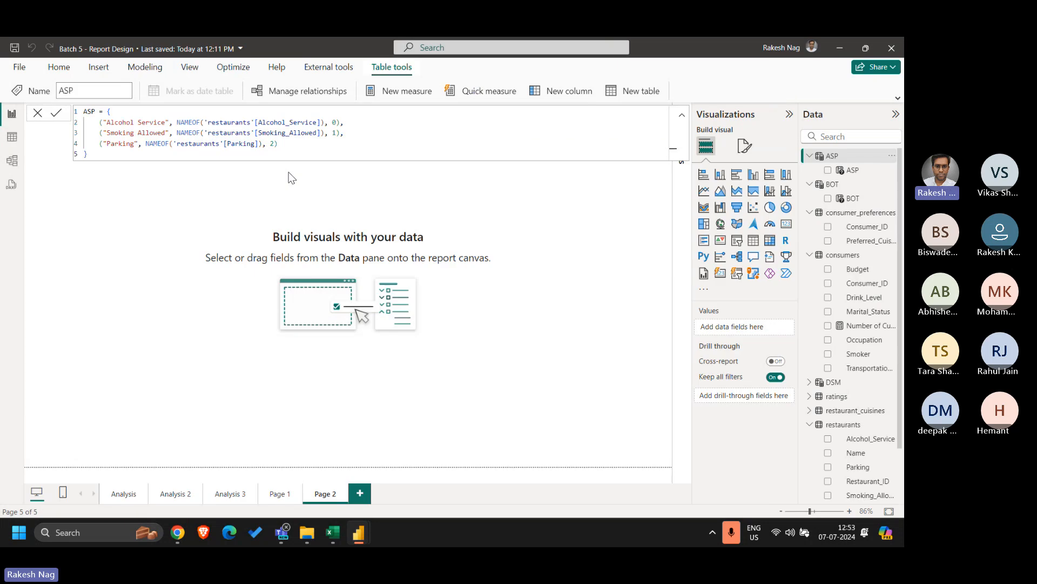
Copy the FORMAT month-name column formula from the calendar table in the data view and switch to the People Data report.
click(12, 141)
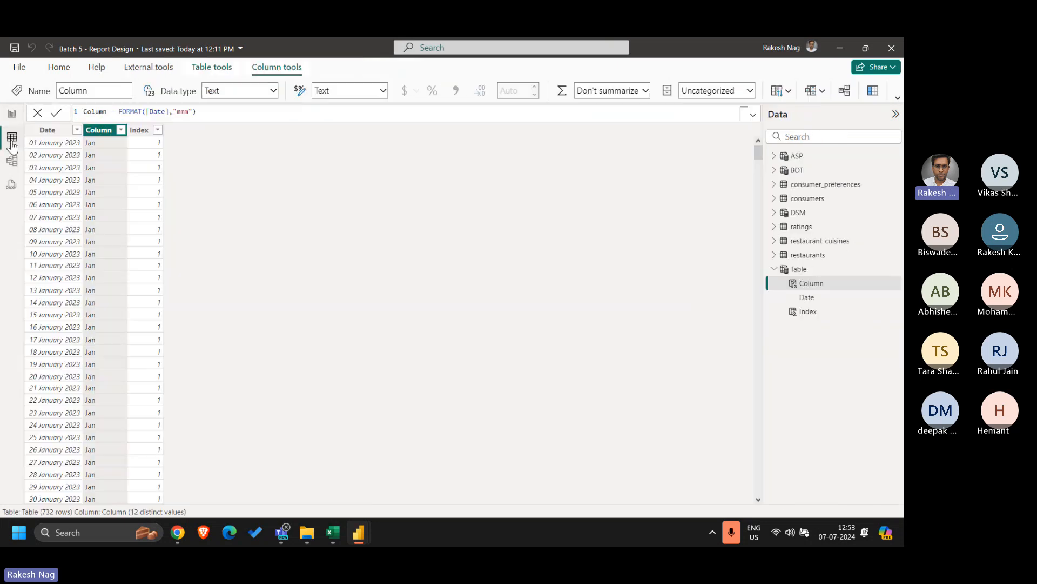
triple_click(200, 114)
key(ctrl+c)
key(alt+Tab)
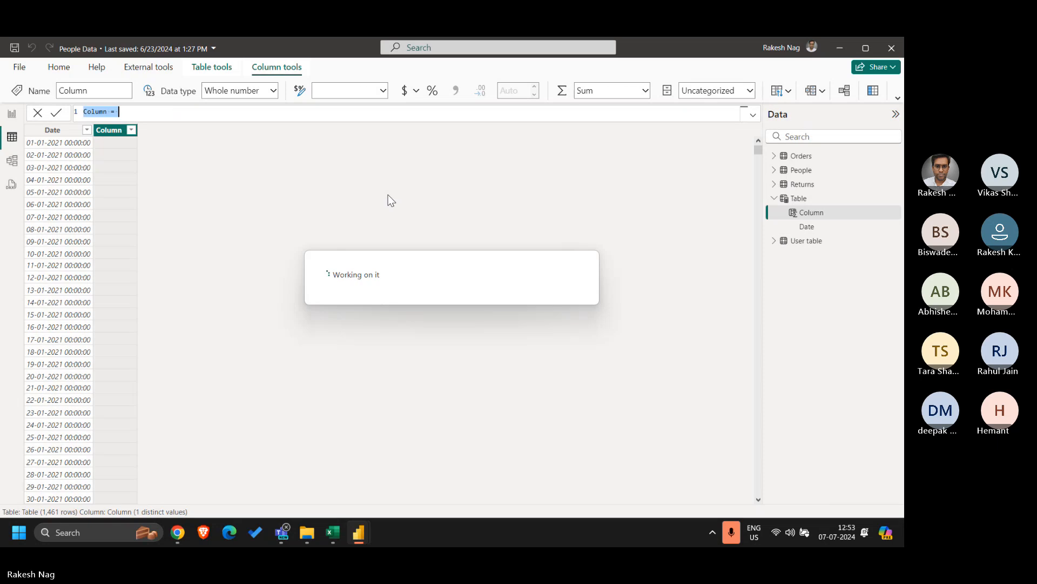
Define the calendar table's new column as Month Name = FORMAT([Date],"mmm").
key(ctrl+v)
key(Home)
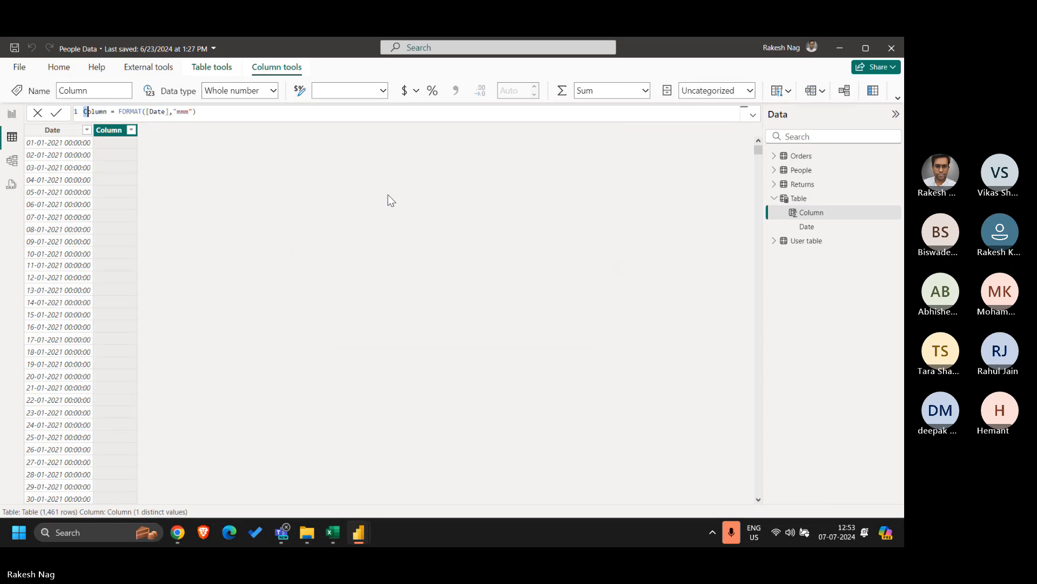
key(shift+Right)
key(shift+Right)
key(shift+Right)
key(shift+Right)
key(shift+Right)
key(shift+Right)
text(Month Name)
Reuse the Index formula from the Batch 5 - Report Design report to add Index = MONTH([Date]) to the People Data calendar table.
key(alt+Tab)
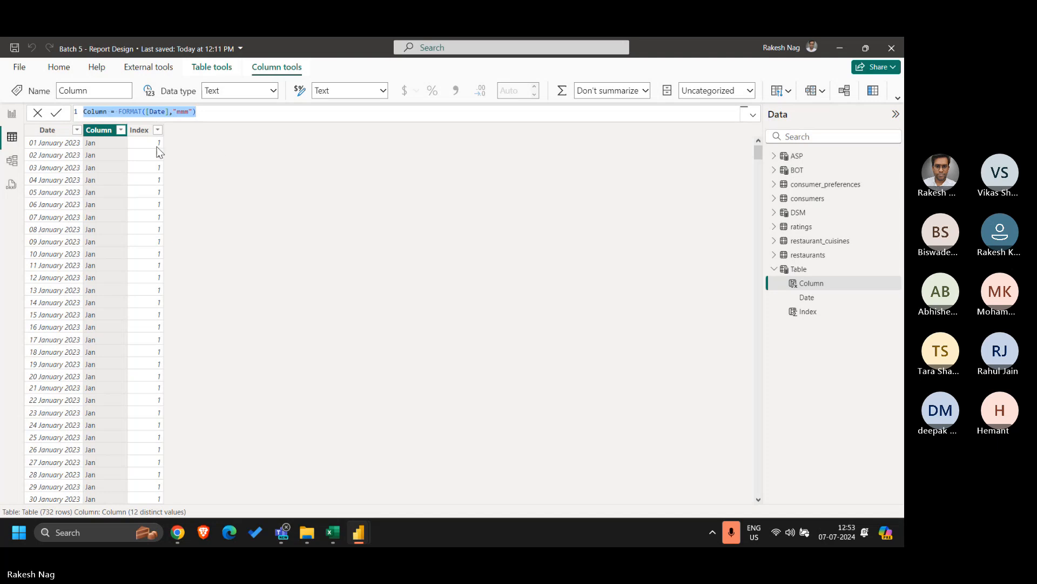
click(140, 131)
click(221, 115)
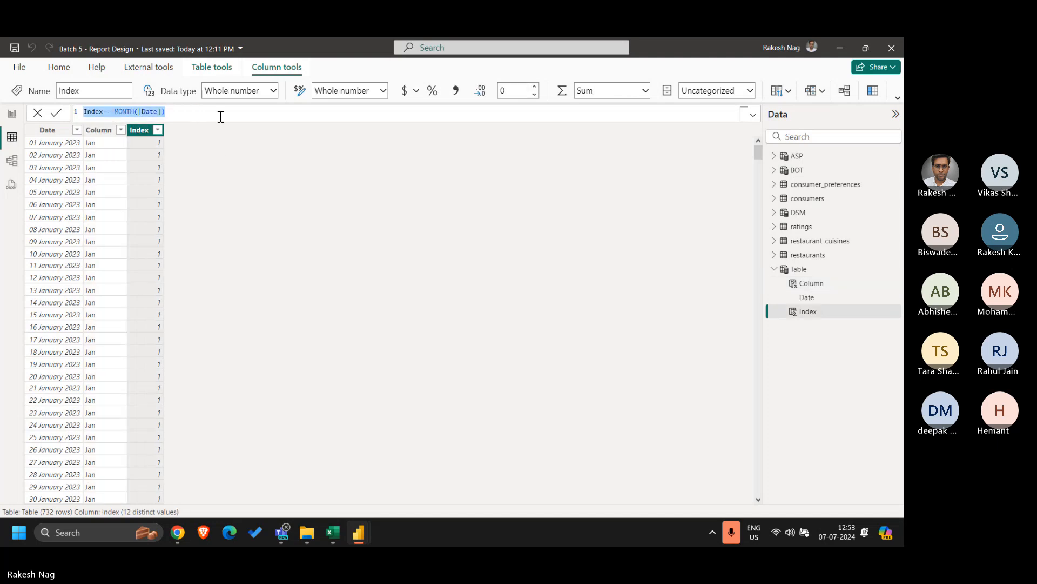
key(alt+Tab)
click(874, 93)
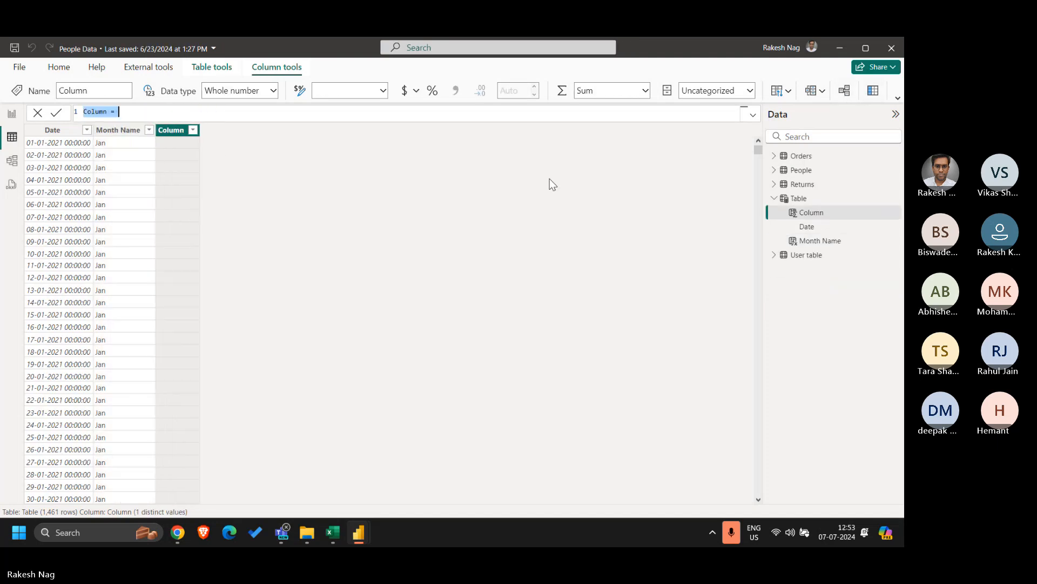
text(Index = MONTH([Date]))
key(Return)
In the model view, move User table out of the way and place the calendar table in Layout 1 beside Orders.
click(12, 160)
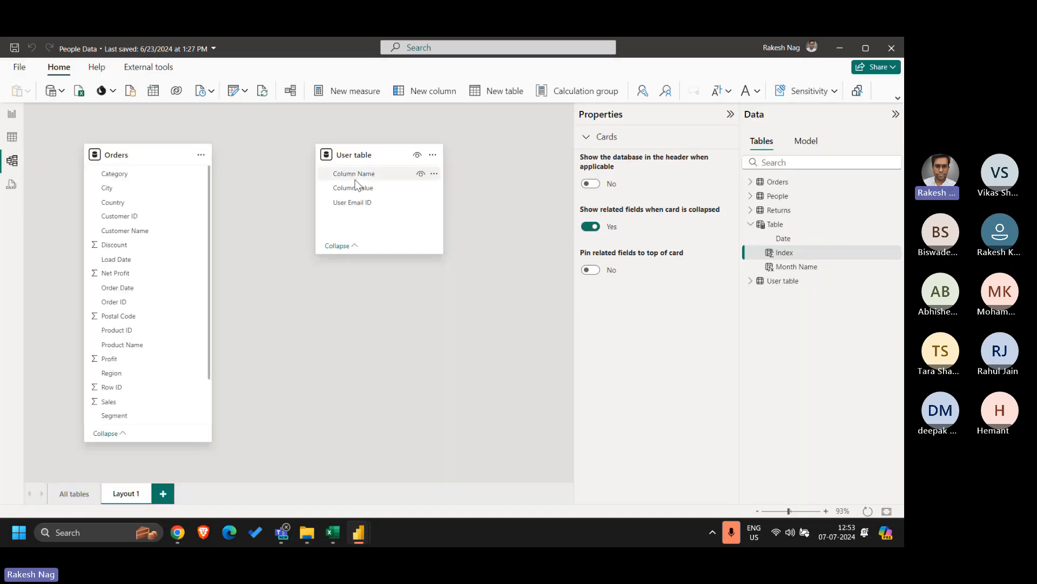
drag(378, 148, 562, 382)
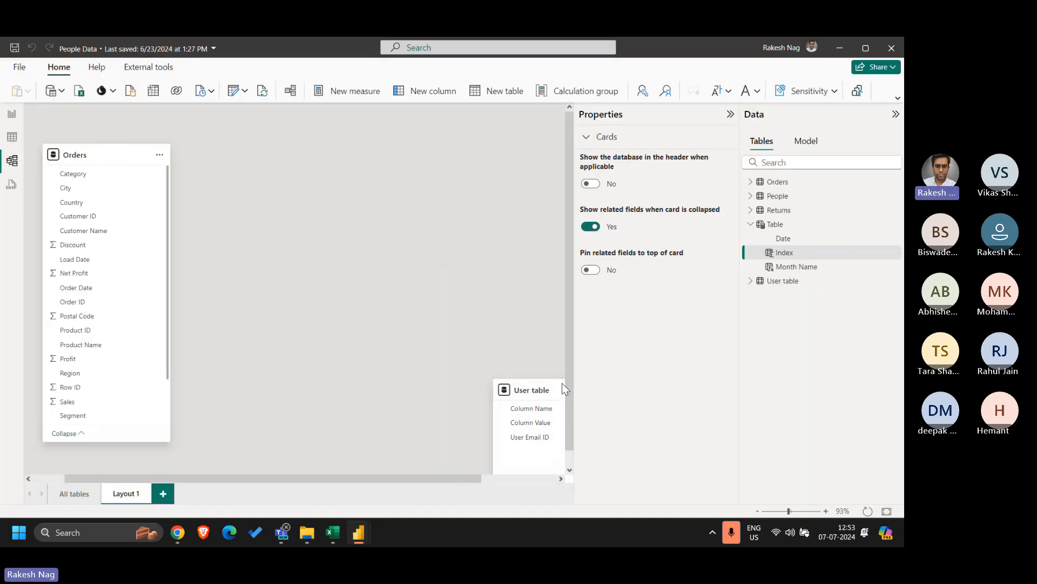
click(480, 261)
drag(790, 229, 412, 167)
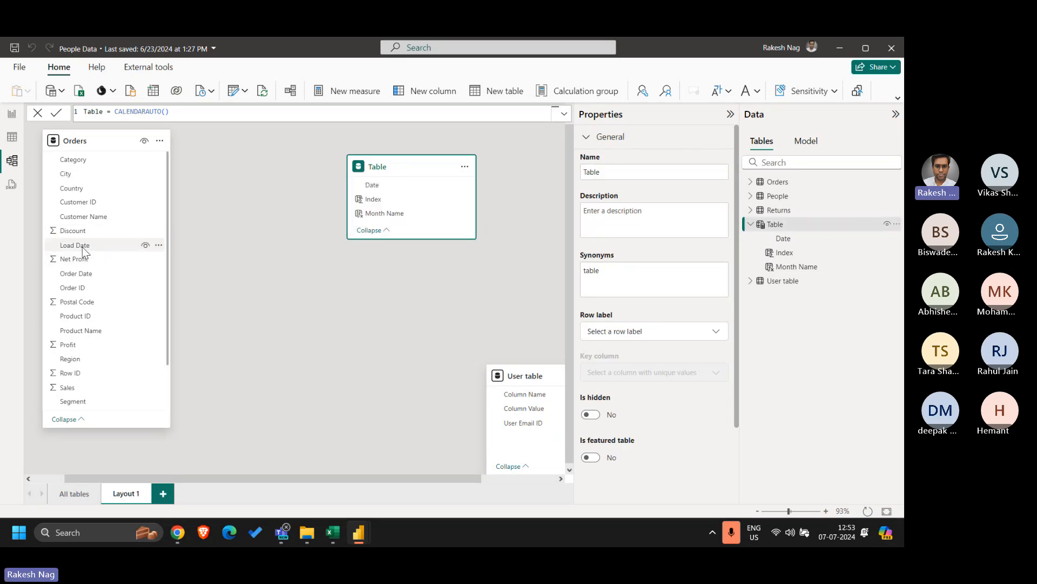
Create an active many-to-one, single-direction relationship from Orders' Order Date to the calendar table's Date.
scroll(93, 271, up, 1)
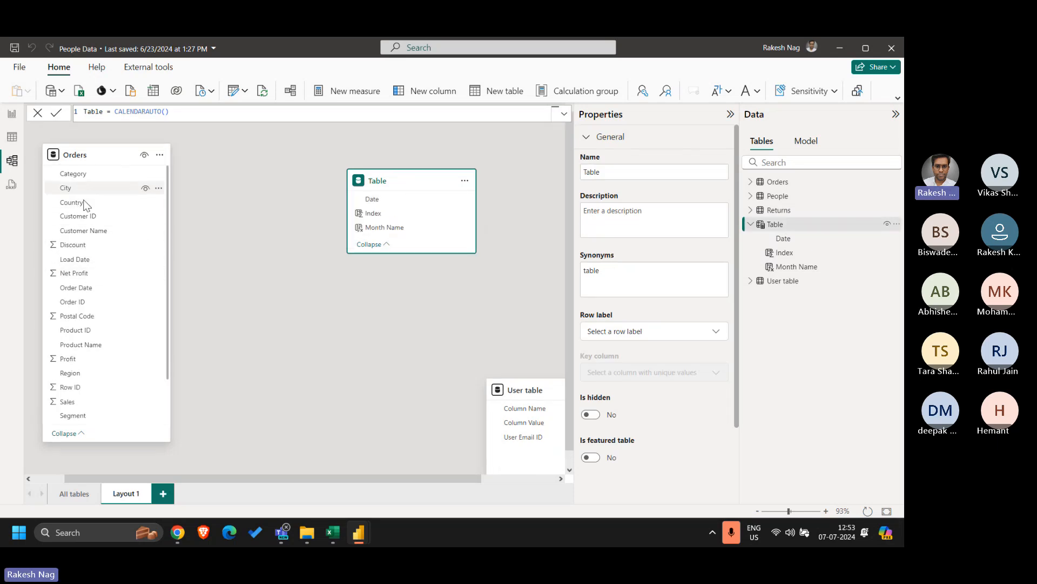
scroll(81, 301, down, 1)
click(80, 233)
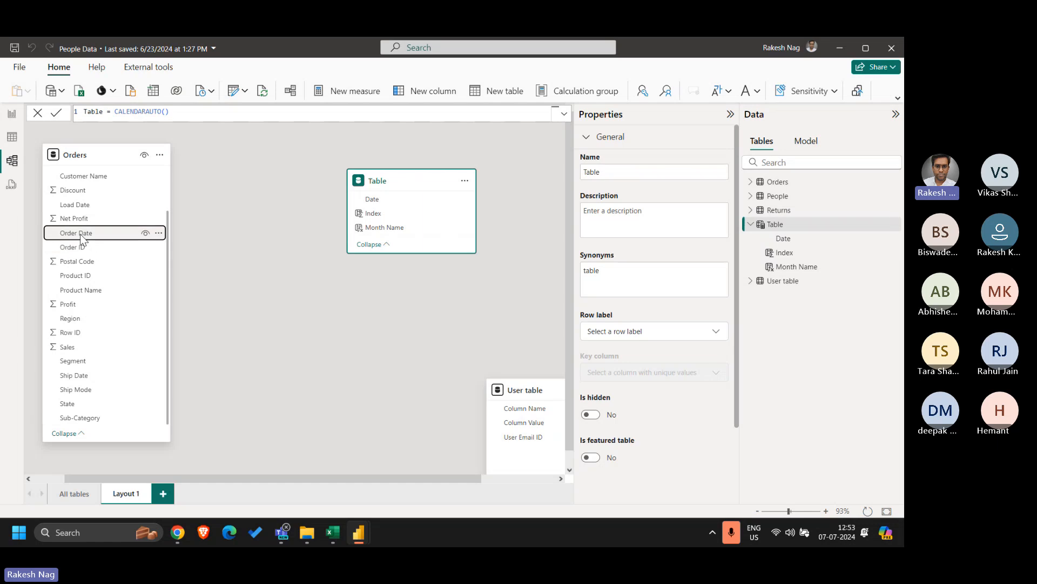
drag(80, 234, 405, 202)
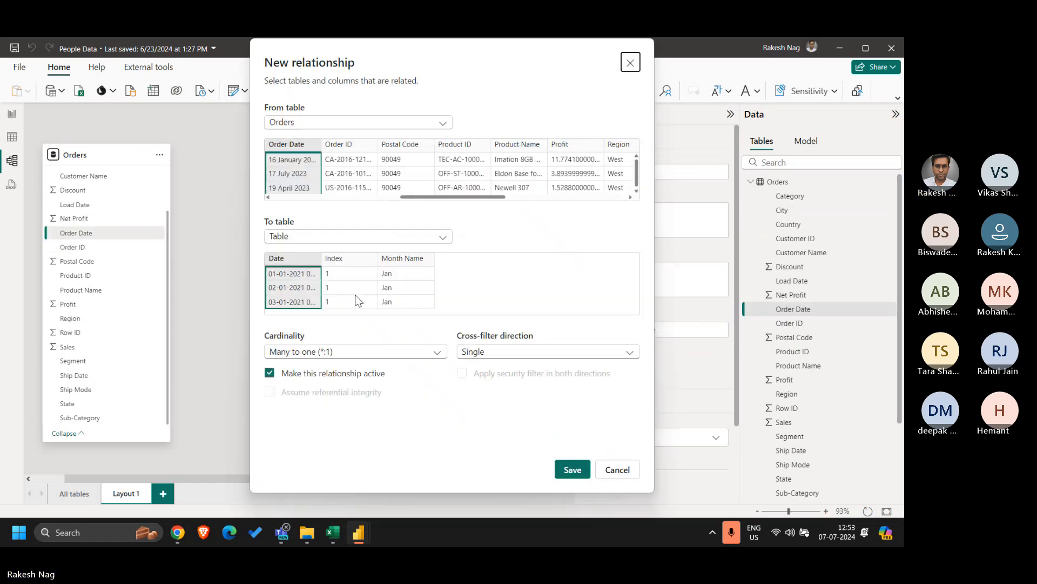
click(583, 471)
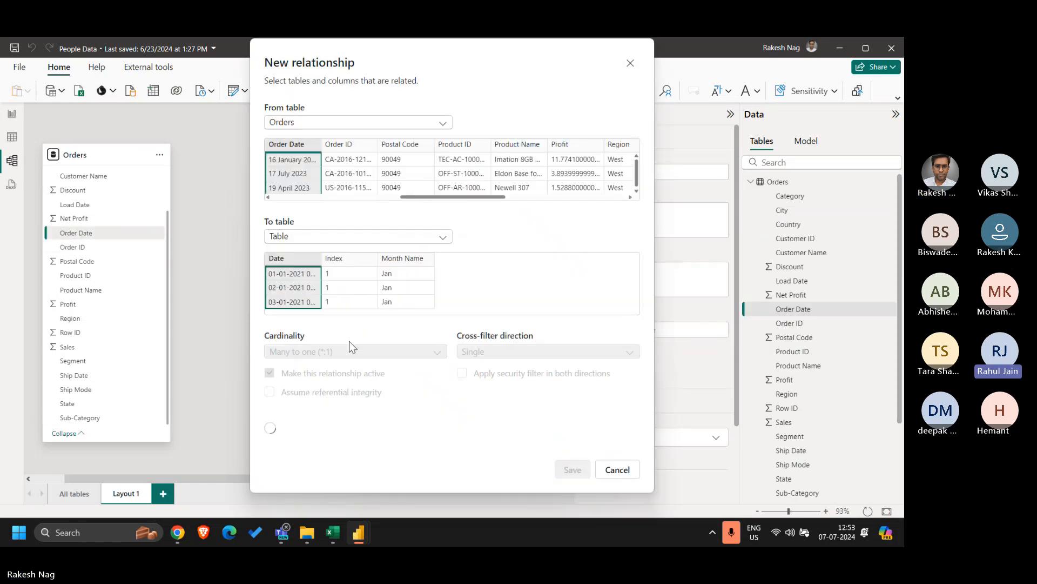
click(248, 185)
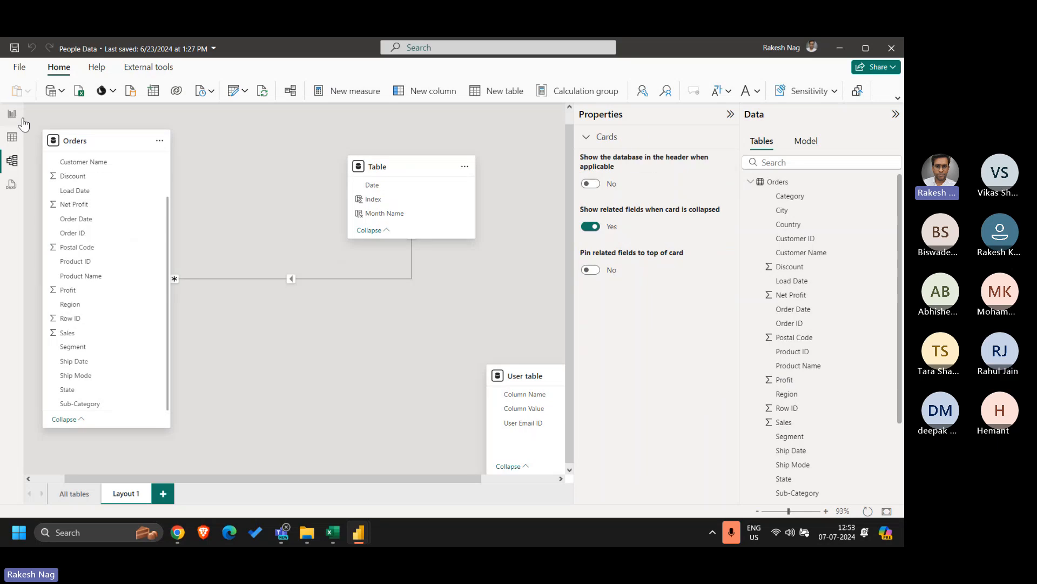
On report Page 2, delete the Region and Segment table visual and add a slicer on Month Name.
click(12, 114)
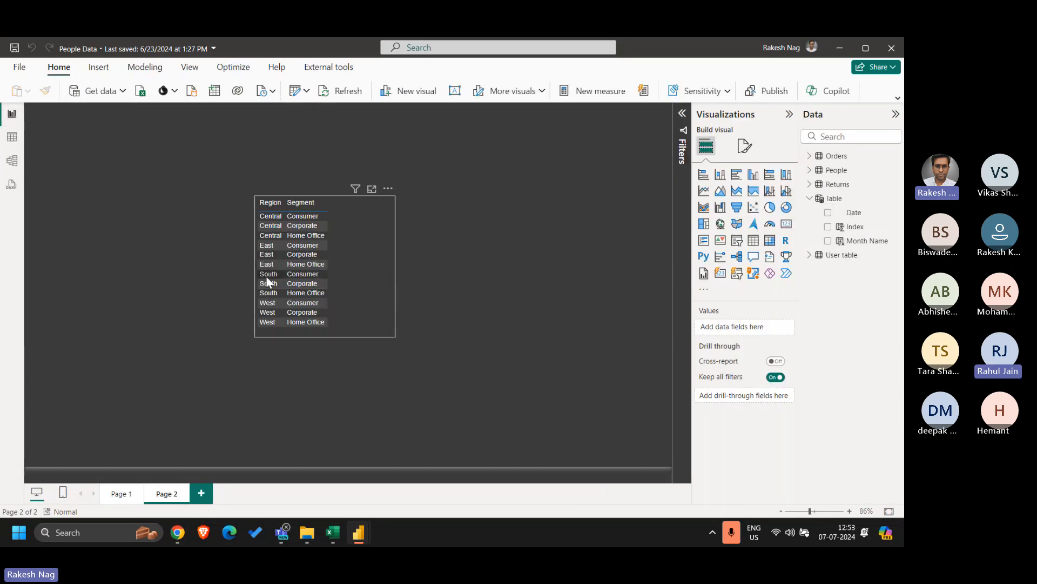
click(381, 246)
key(Delete)
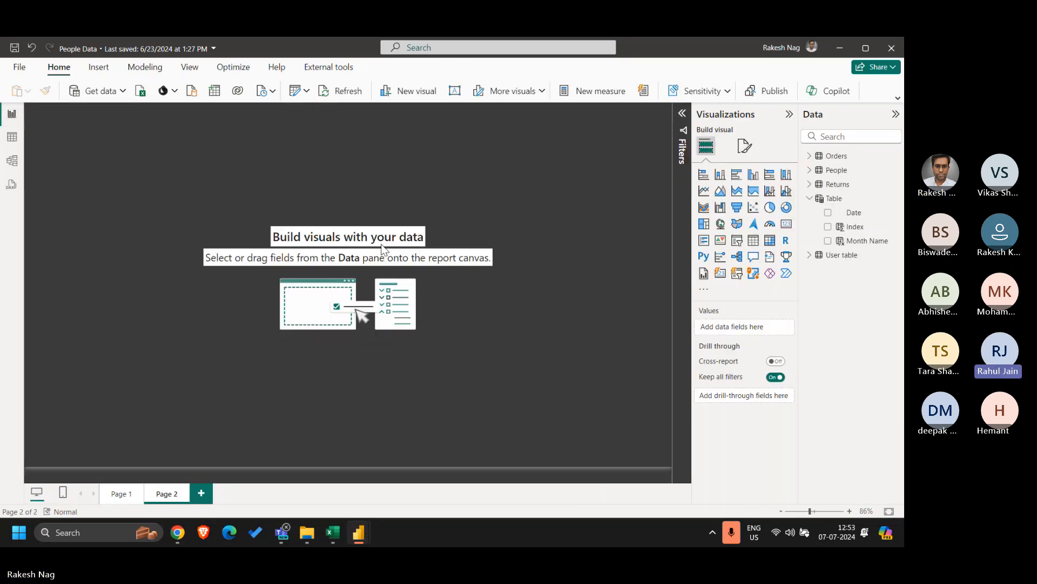
click(737, 240)
click(829, 241)
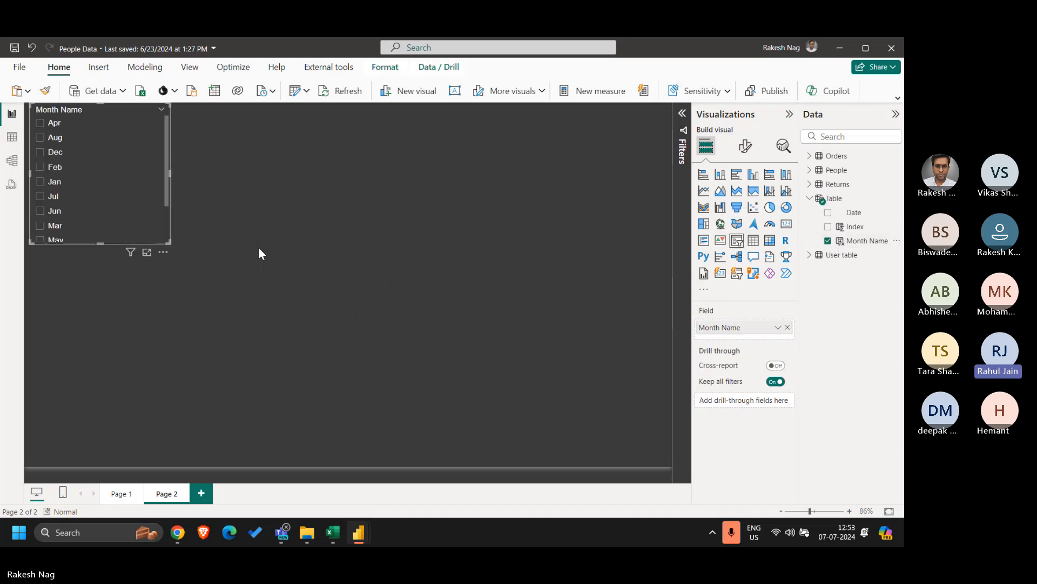
Sort the Month Name column by Index and reshape its slicer into a tall, narrow list at the page's left edge.
click(866, 241)
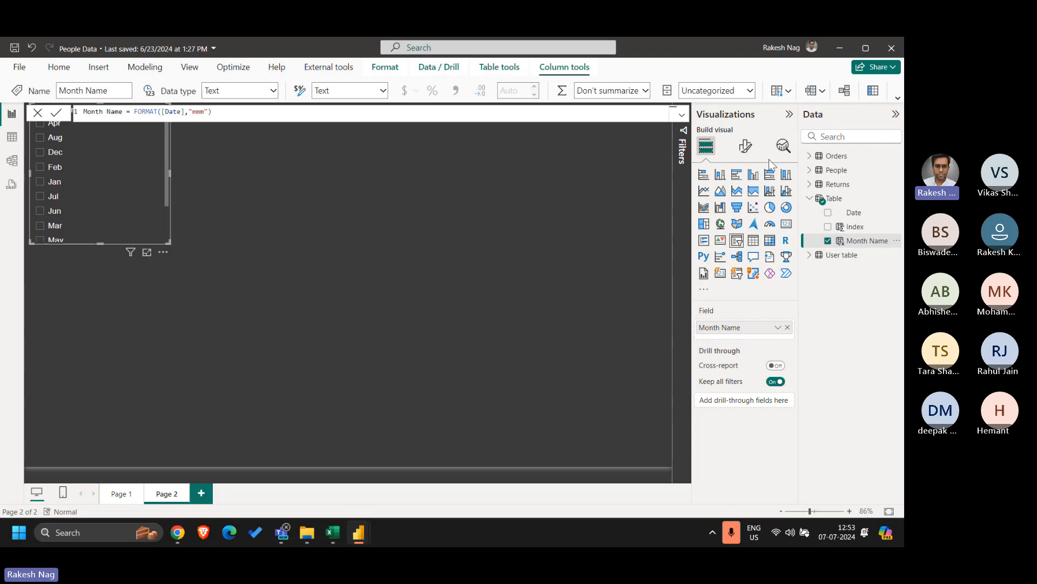
click(791, 92)
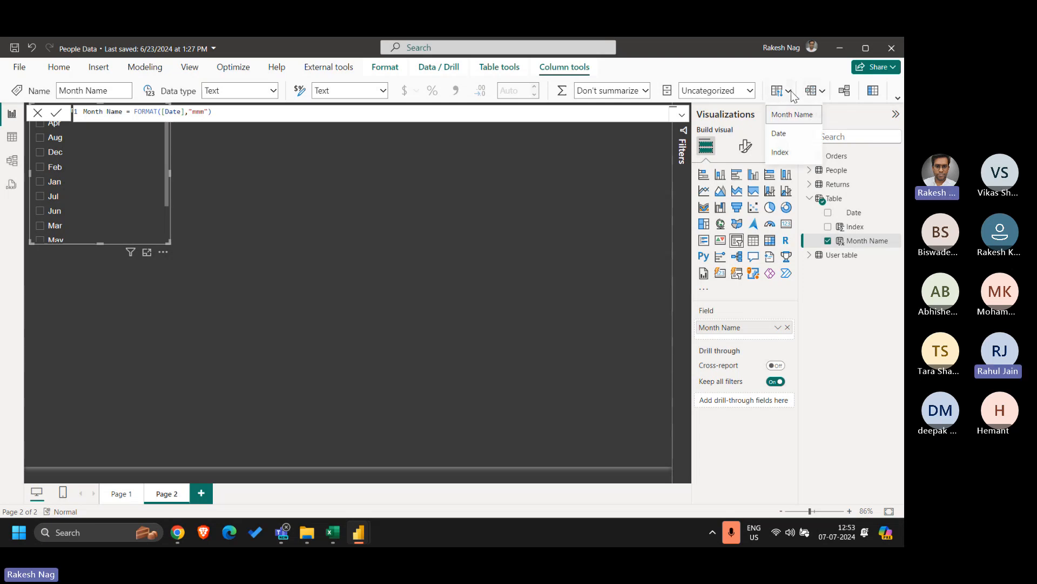
click(786, 157)
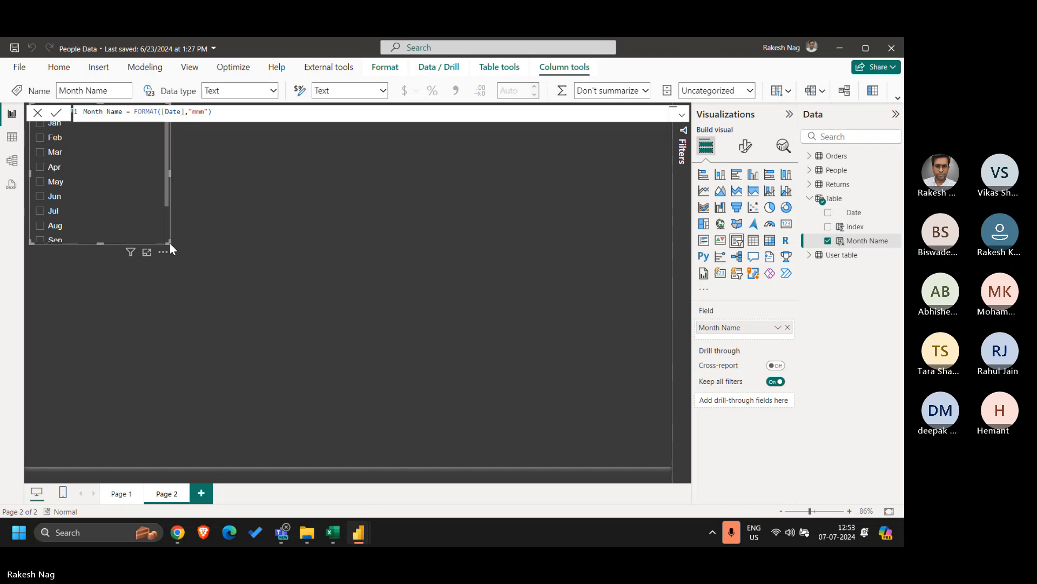
drag(169, 245, 76, 456)
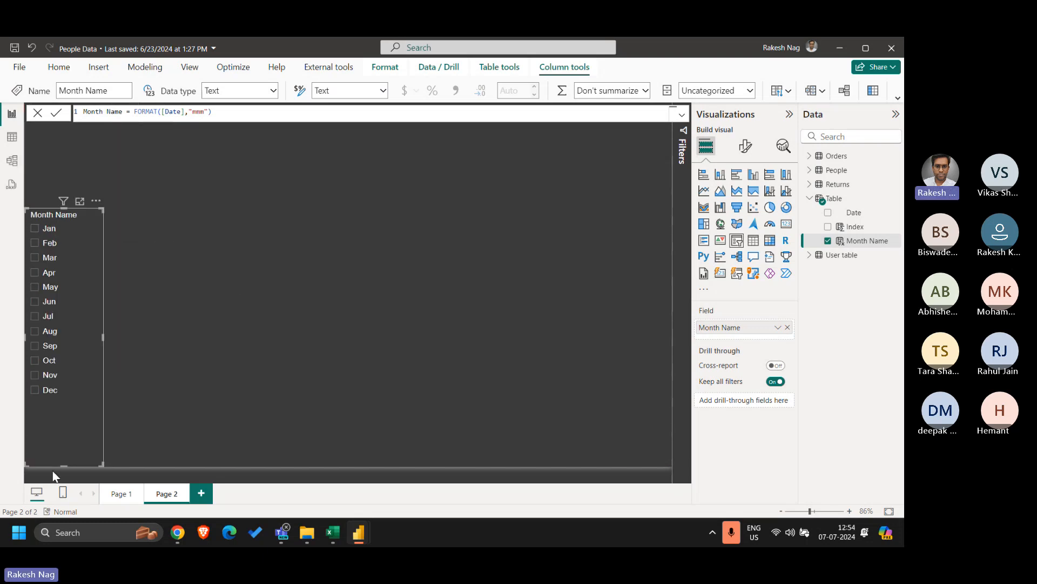
click(234, 281)
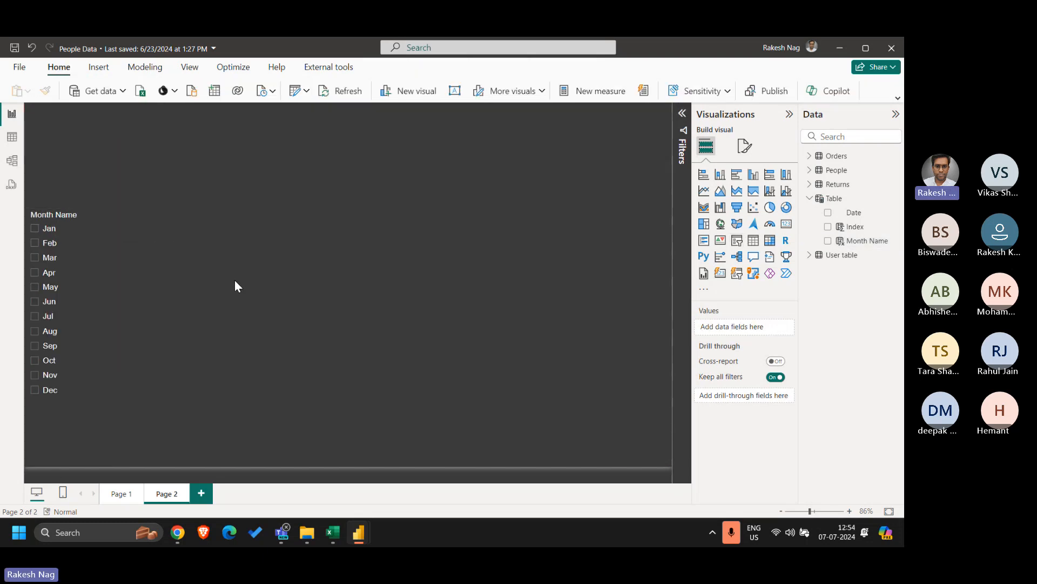
Add a second slicer on the calendar table's Date field and place it beside the Month Name slicer.
click(737, 240)
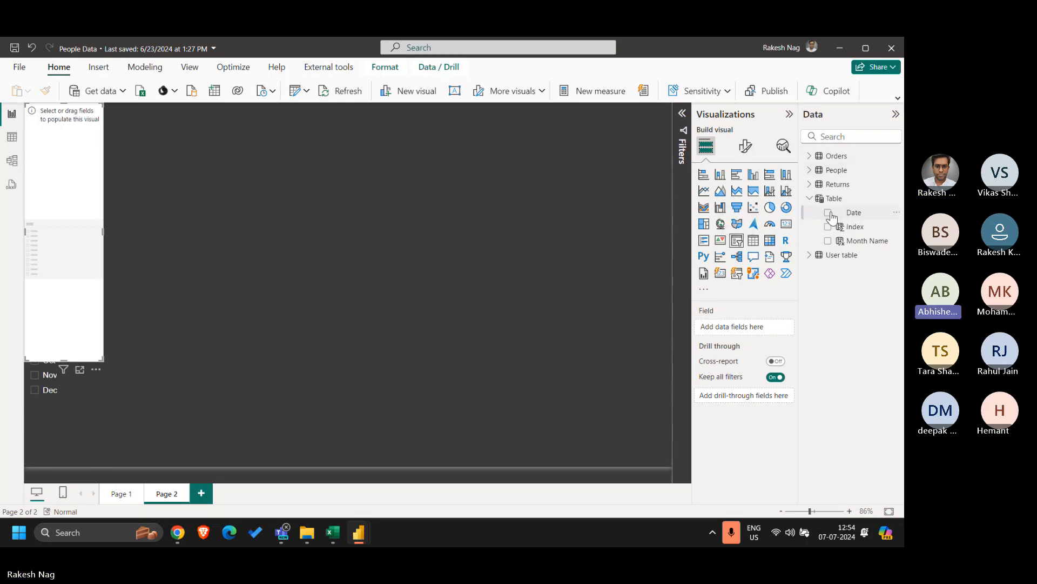
double_click(854, 213)
drag(60, 190, 162, 301)
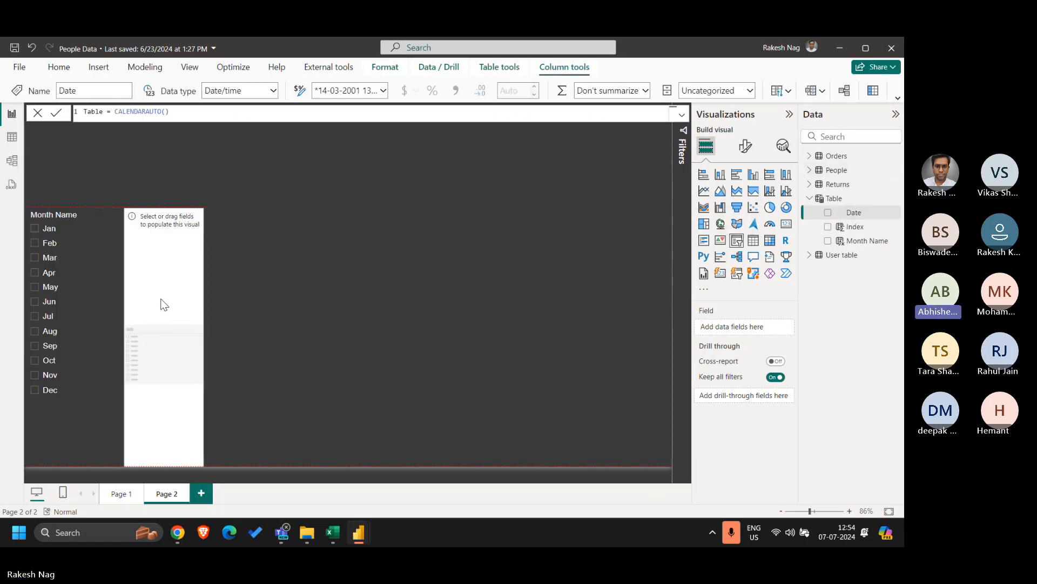
click(828, 213)
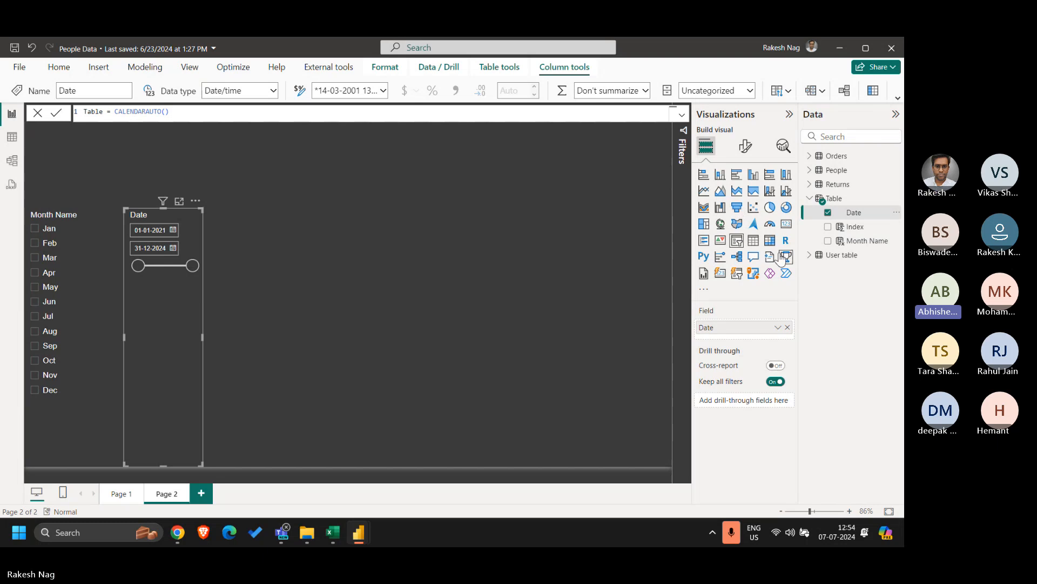
Try the Vertical list style on the Date slicer, widening it to fit the full dates, and restore the Between style.
click(746, 153)
click(729, 227)
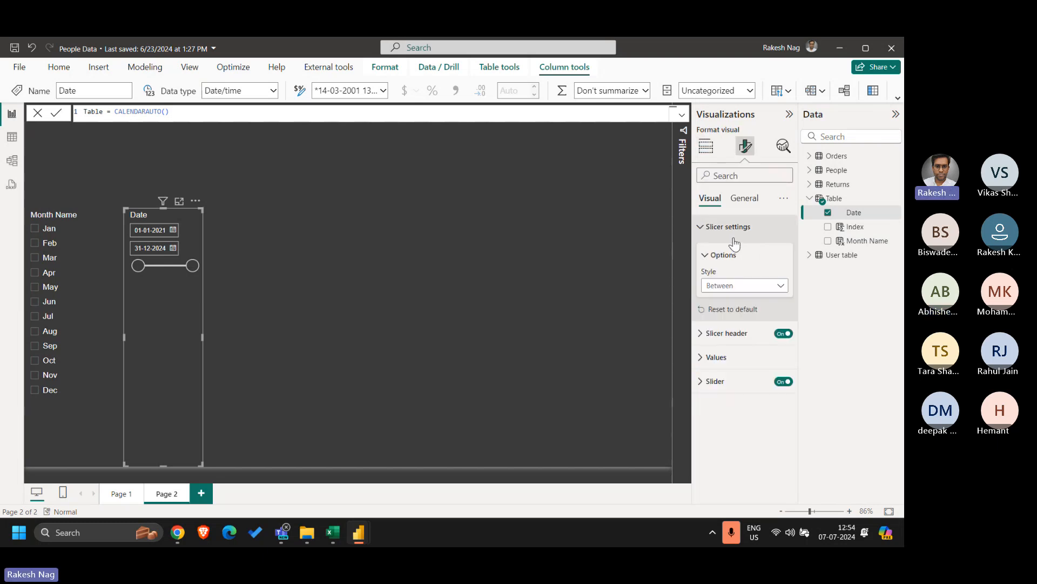
click(735, 292)
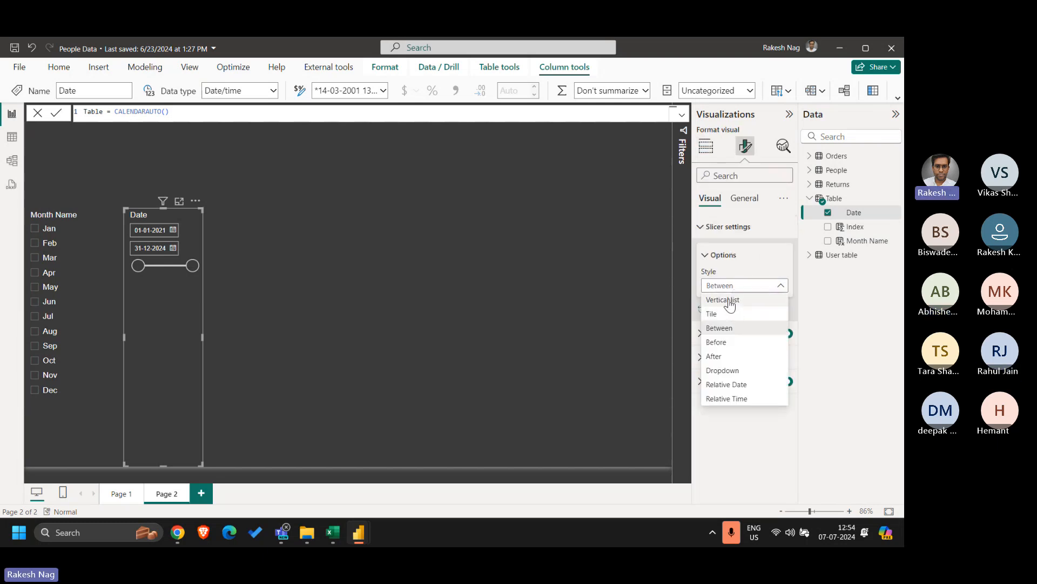
click(728, 301)
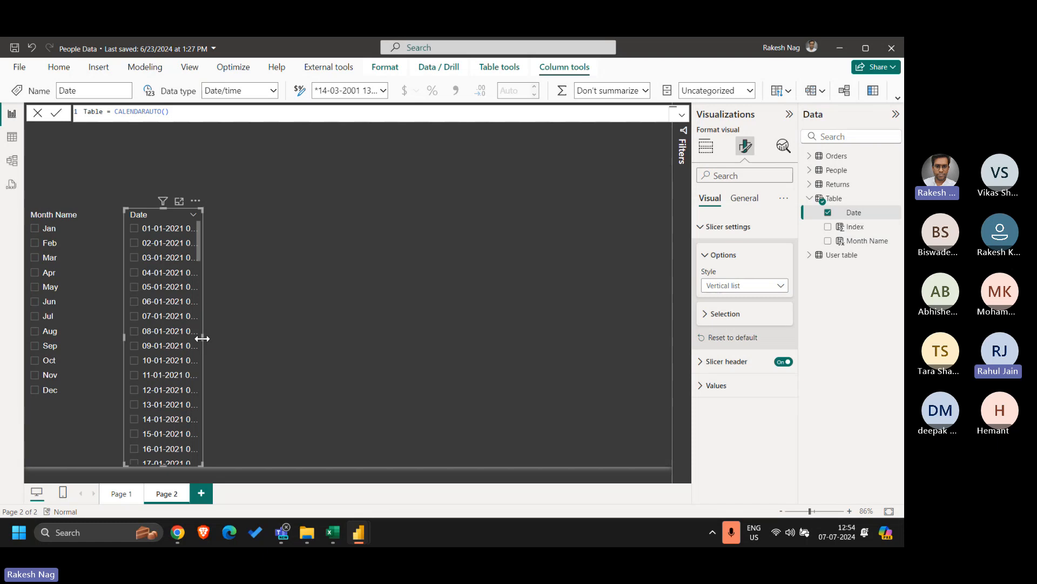
drag(202, 338, 242, 346)
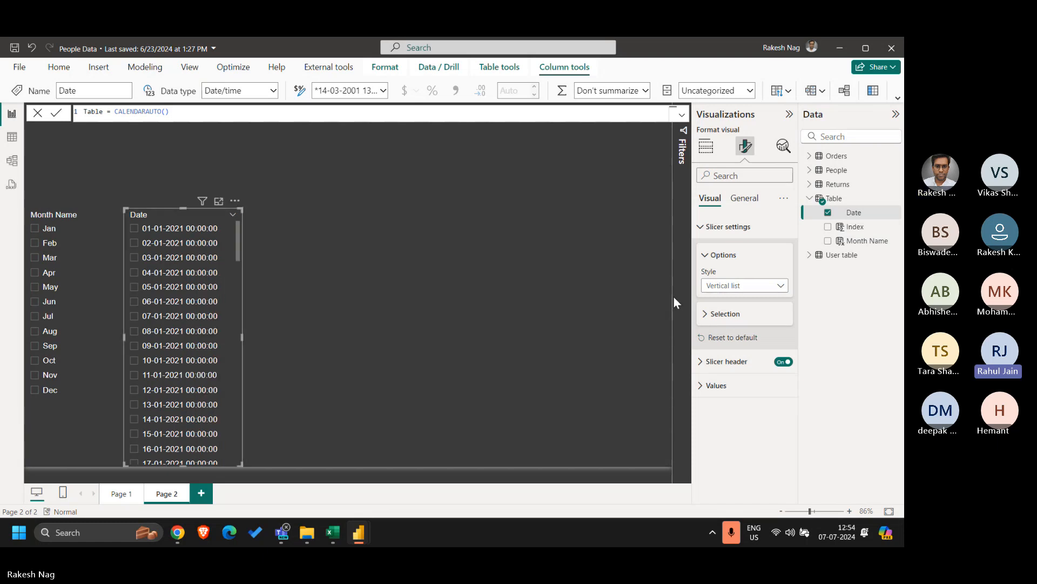
click(720, 287)
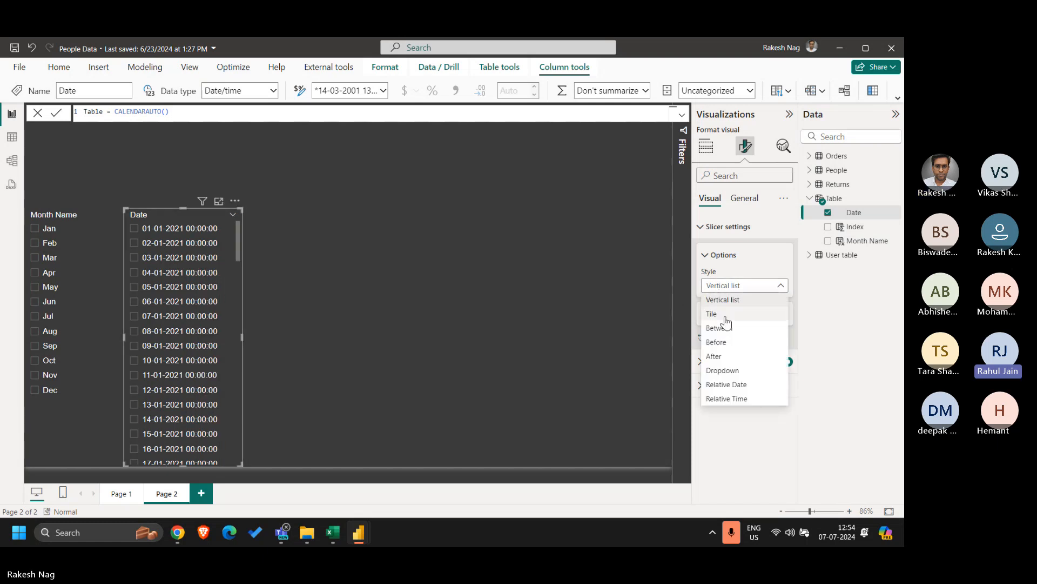
click(724, 329)
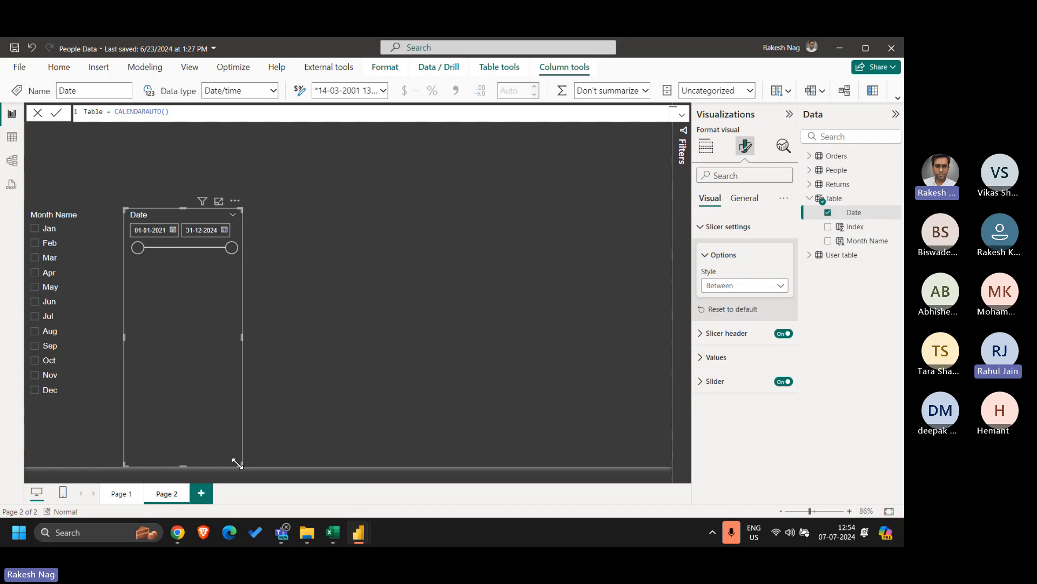
Shrink the Date slicer into a short band and arrange it directly above a shortened Month Name slicer at the page's left edge.
drag(242, 464, 159, 200)
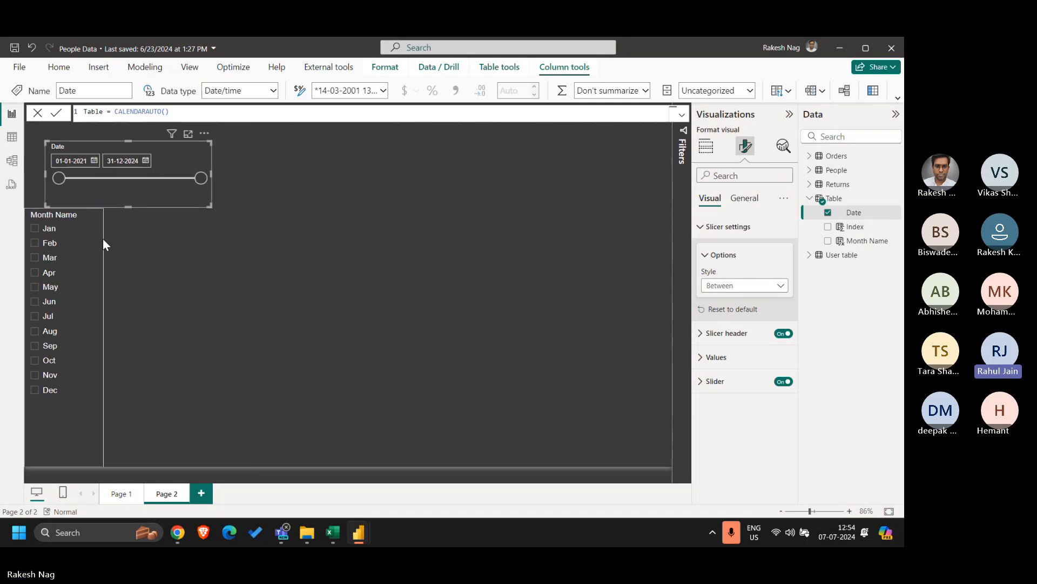
click(54, 449)
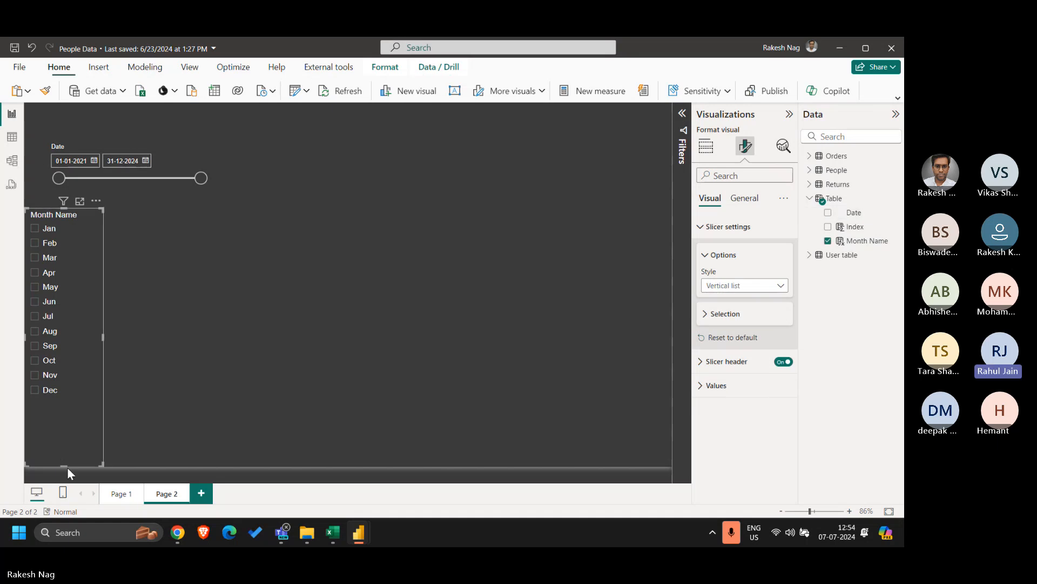
drag(63, 466, 64, 518)
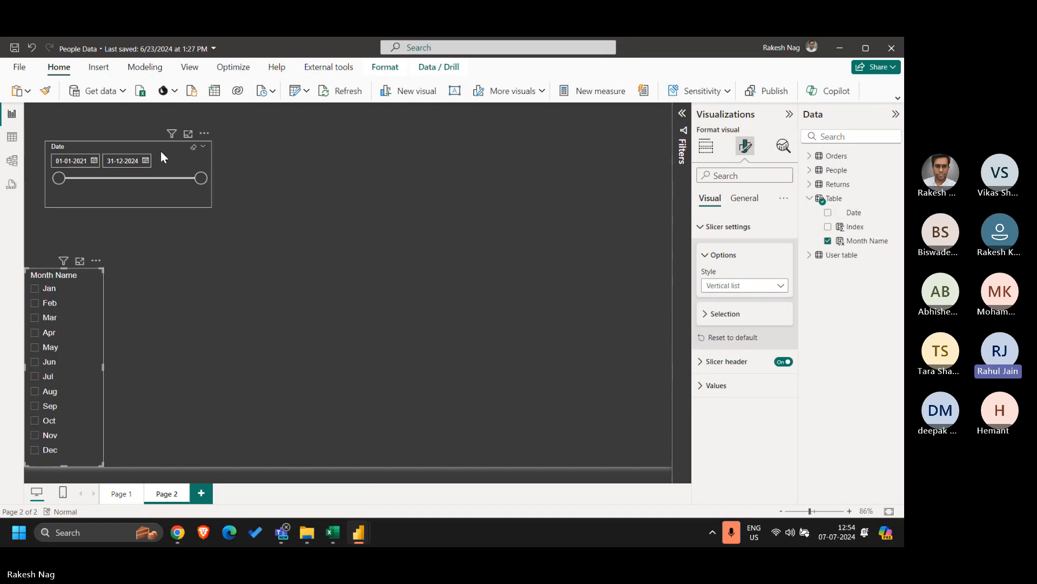
drag(158, 151, 134, 200)
click(263, 251)
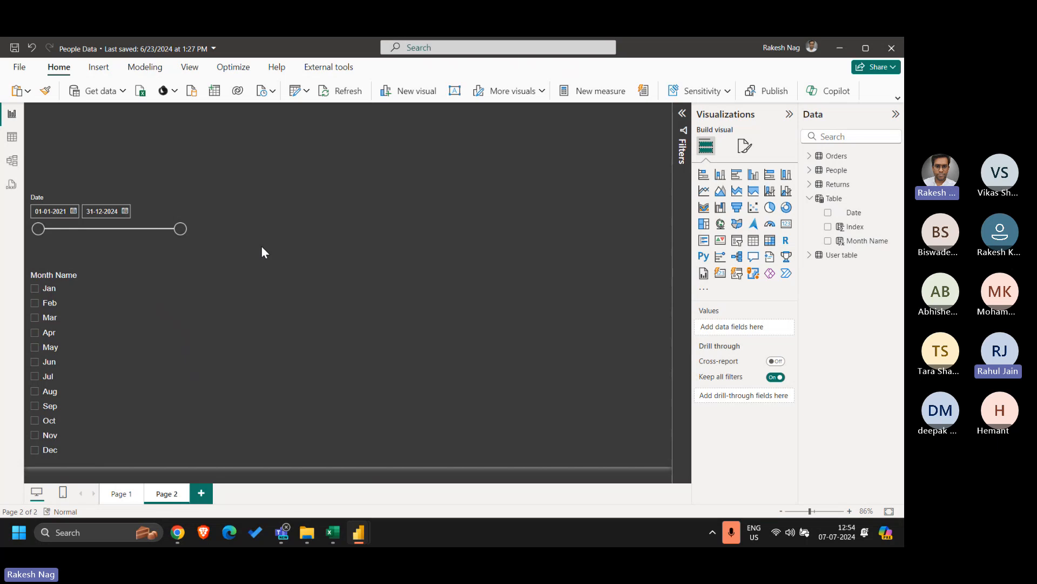
Add a table visual of the Orders table's Sales field in the page's lower middle and convert it to a card.
click(753, 240)
drag(114, 159, 386, 315)
drag(460, 334, 603, 486)
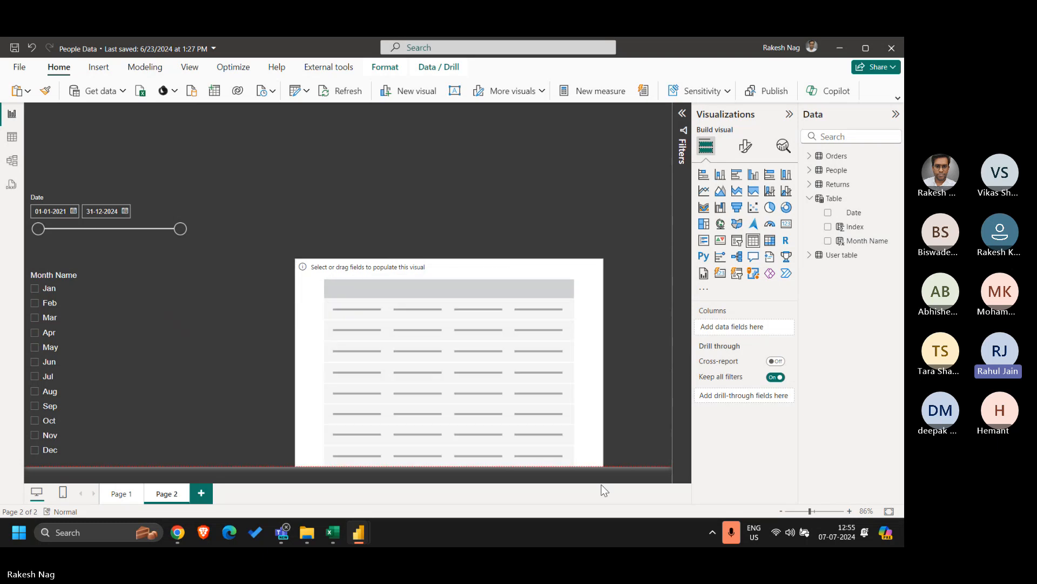
right_click(815, 203)
click(809, 155)
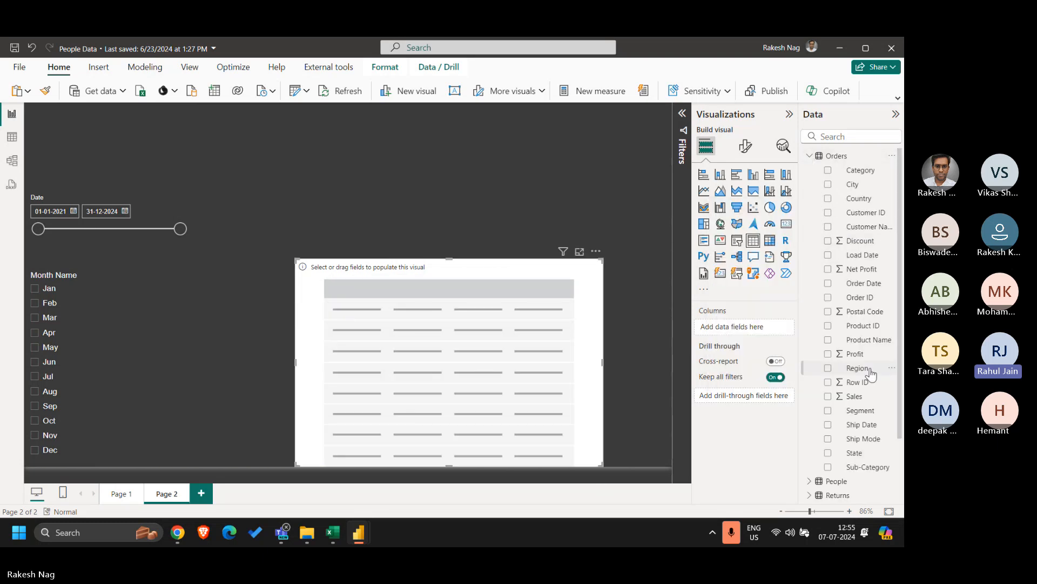
click(828, 396)
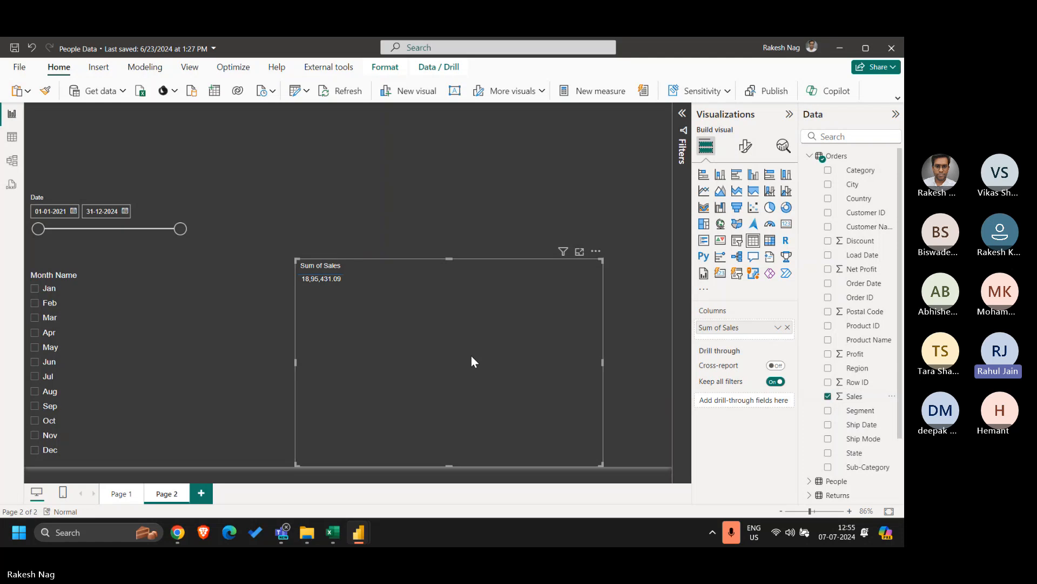
click(786, 224)
Set the display units of the Sales card's callout value to None.
click(745, 146)
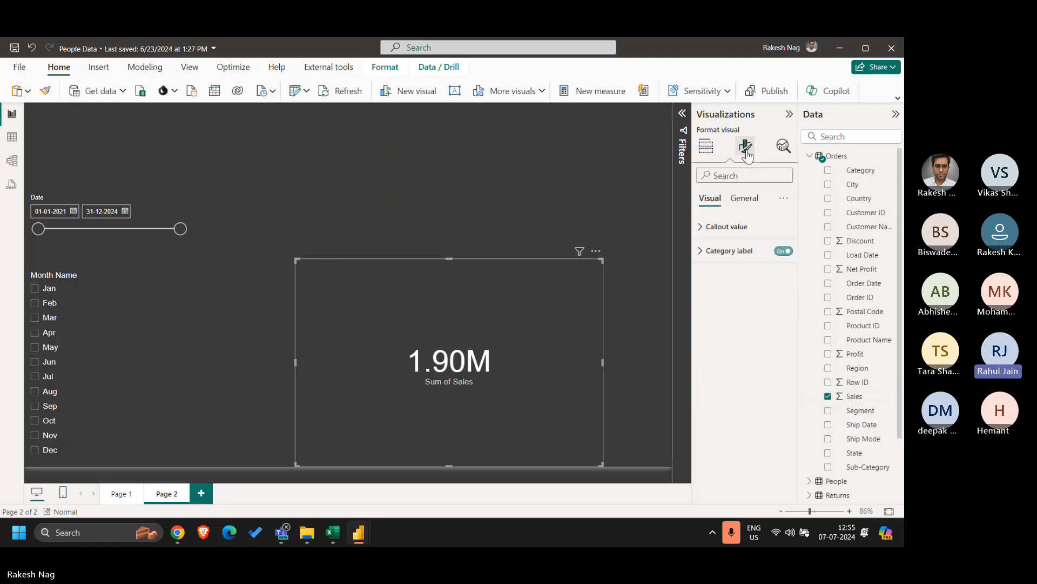
click(754, 227)
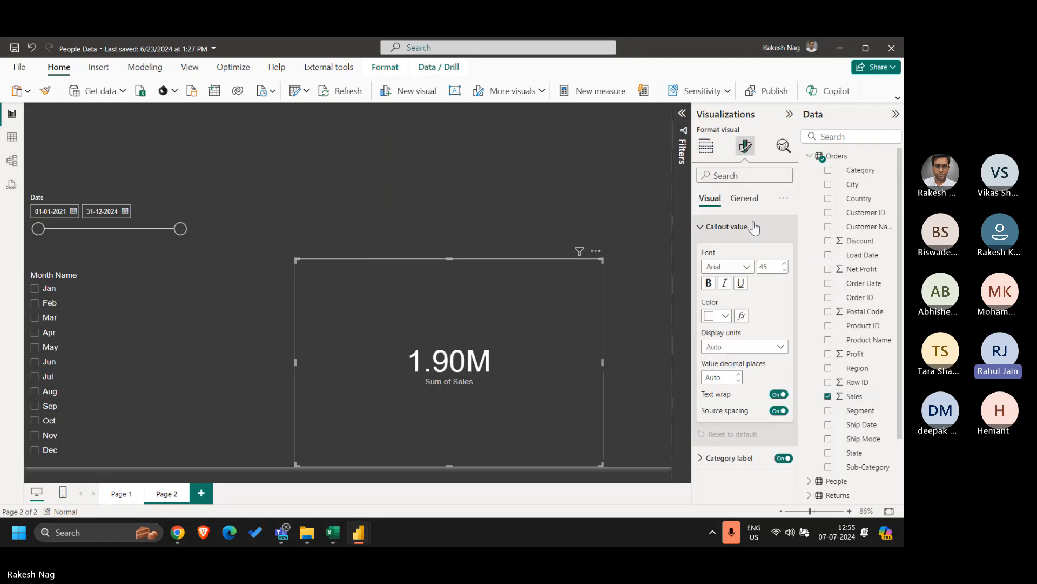
click(724, 349)
click(723, 376)
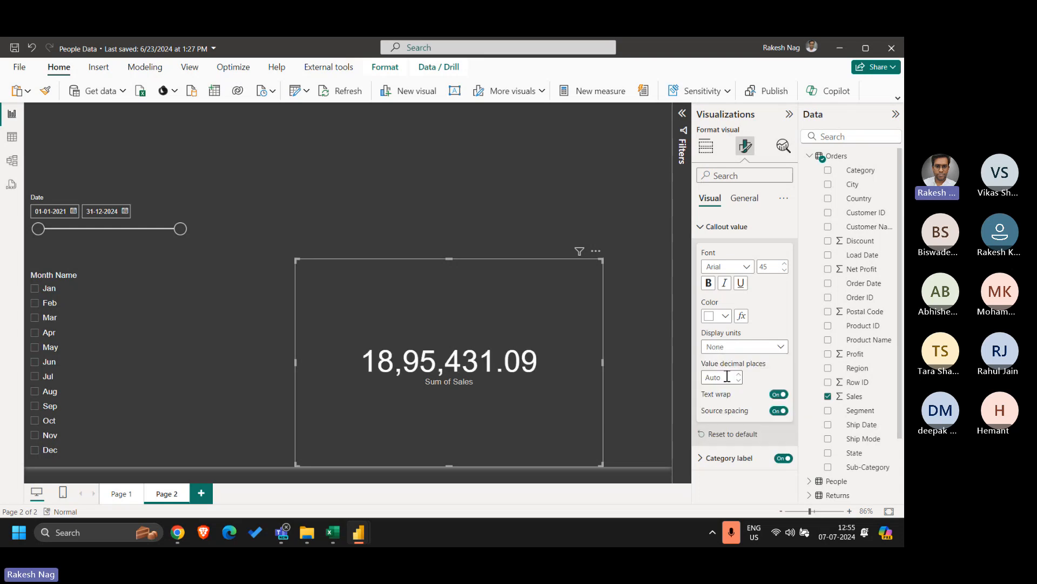
click(574, 182)
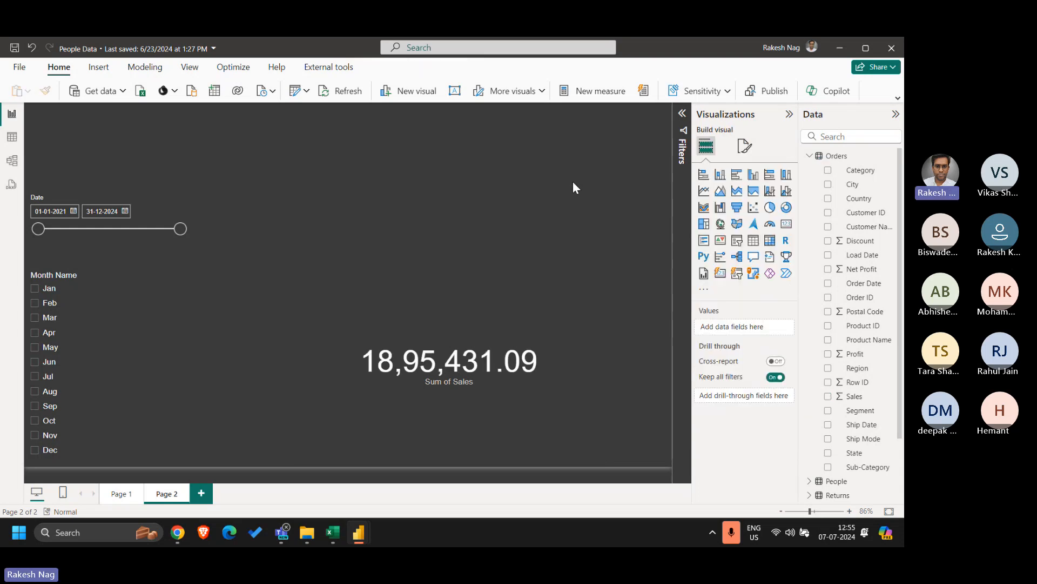
Make room around the report canvas and add a bookmark named Month.
click(895, 114)
click(876, 114)
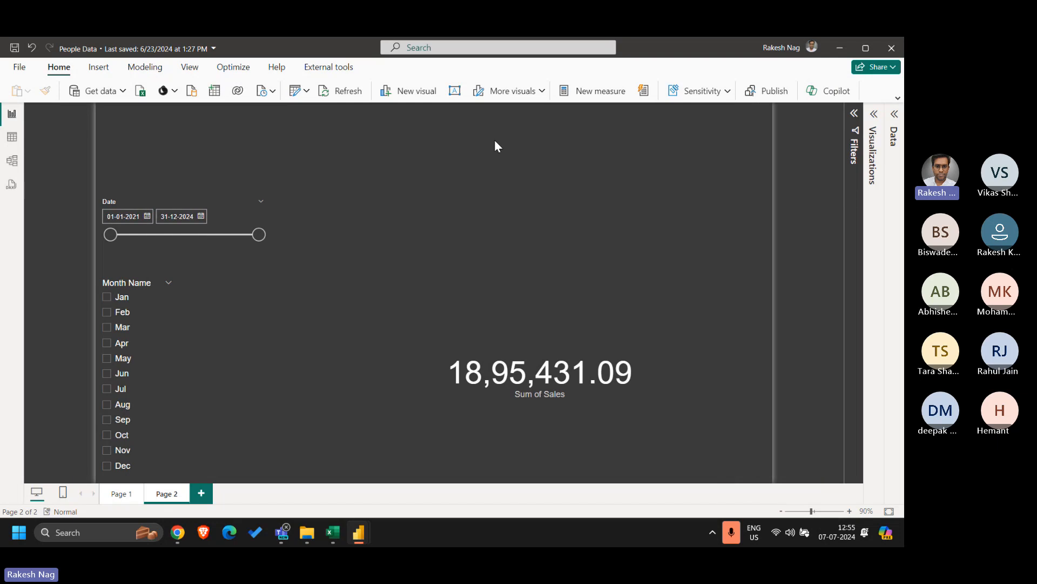
click(189, 67)
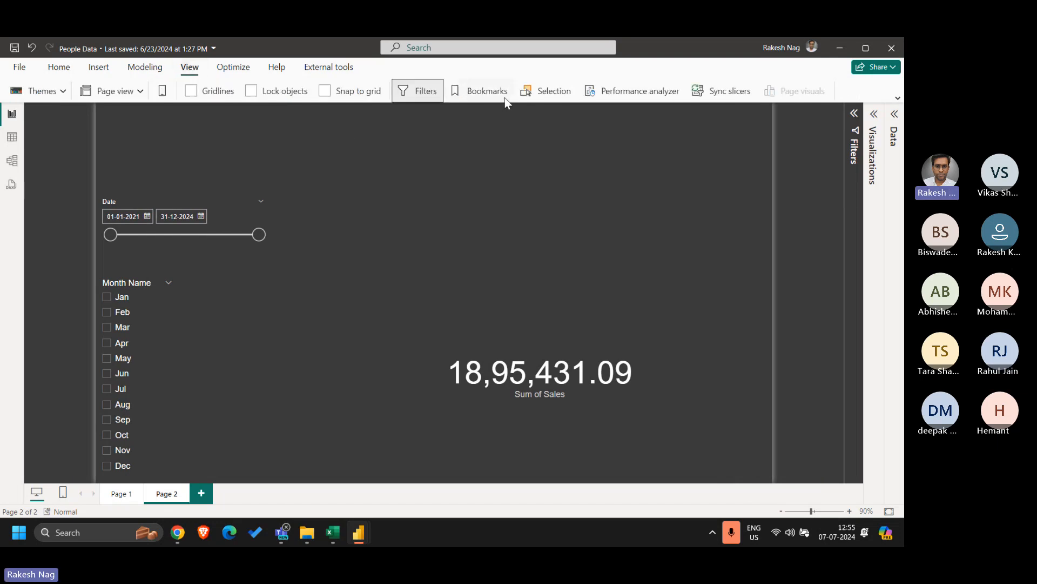
click(486, 90)
click(773, 136)
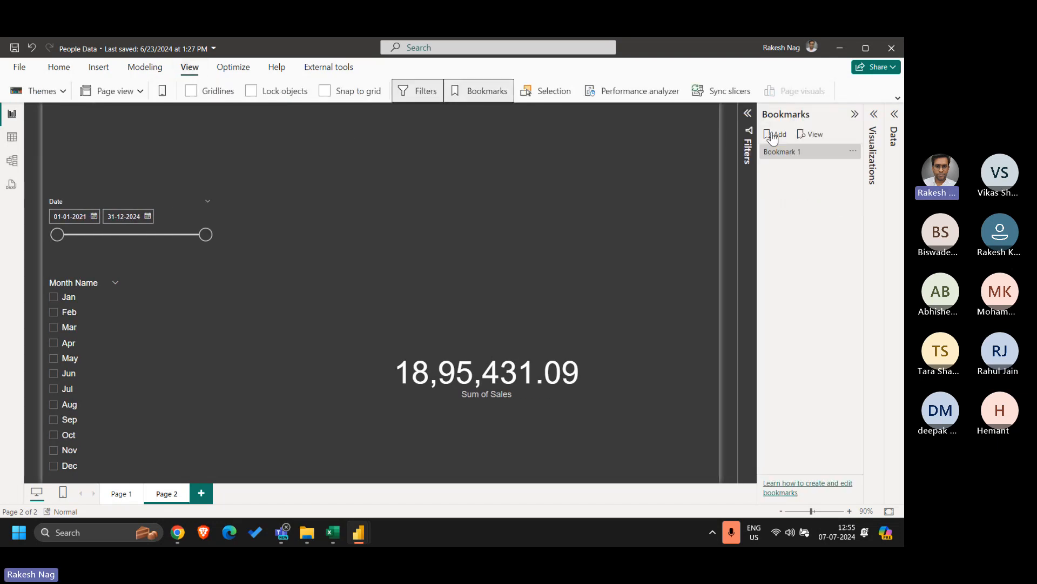
double_click(786, 151)
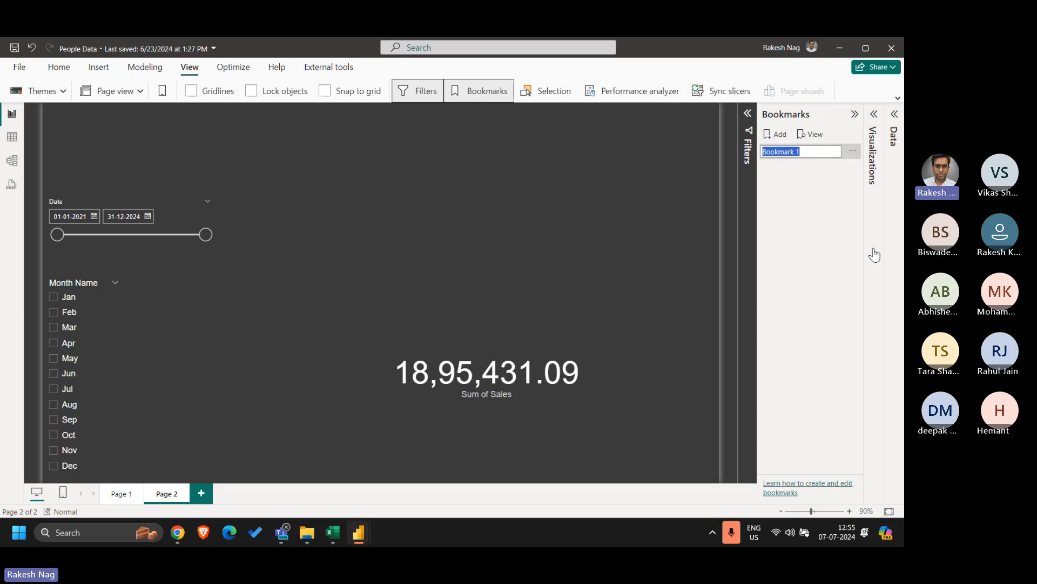
text(Month)
key(Return)
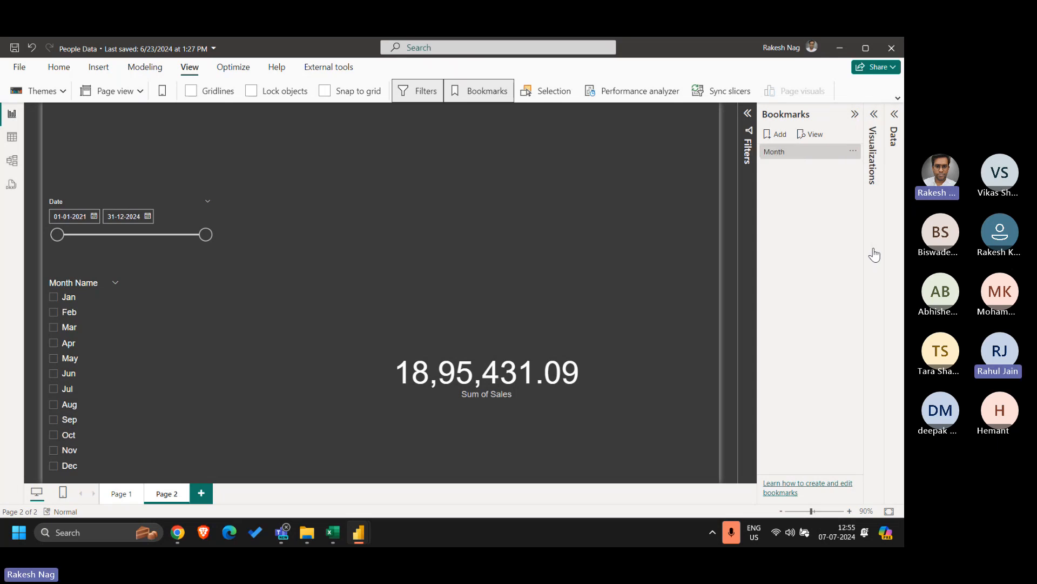
Add a second bookmark named Date and switch back to the Month bookmark.
click(777, 135)
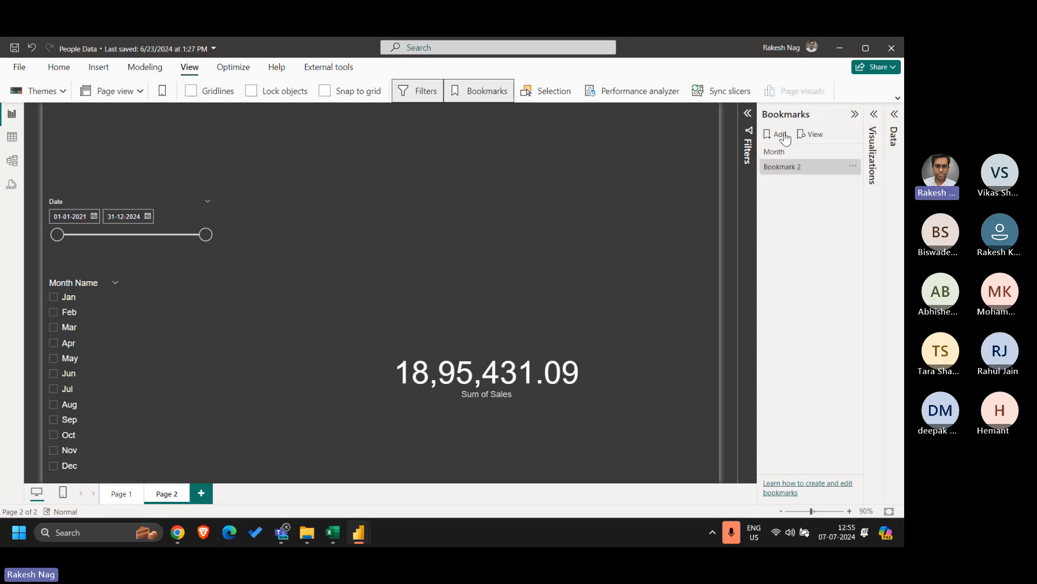
double_click(789, 166)
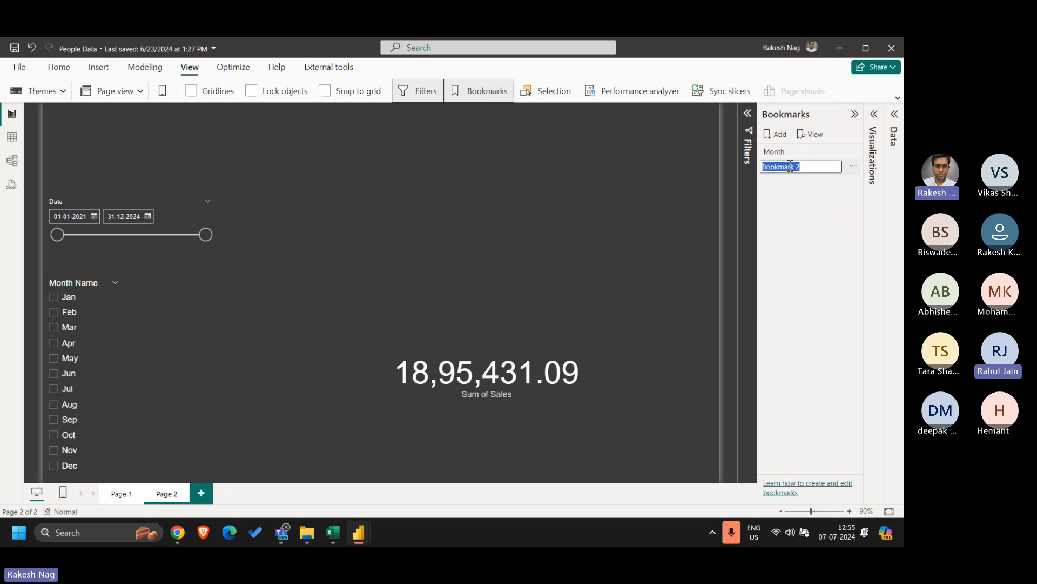
text(Date)
key(Return)
click(789, 165)
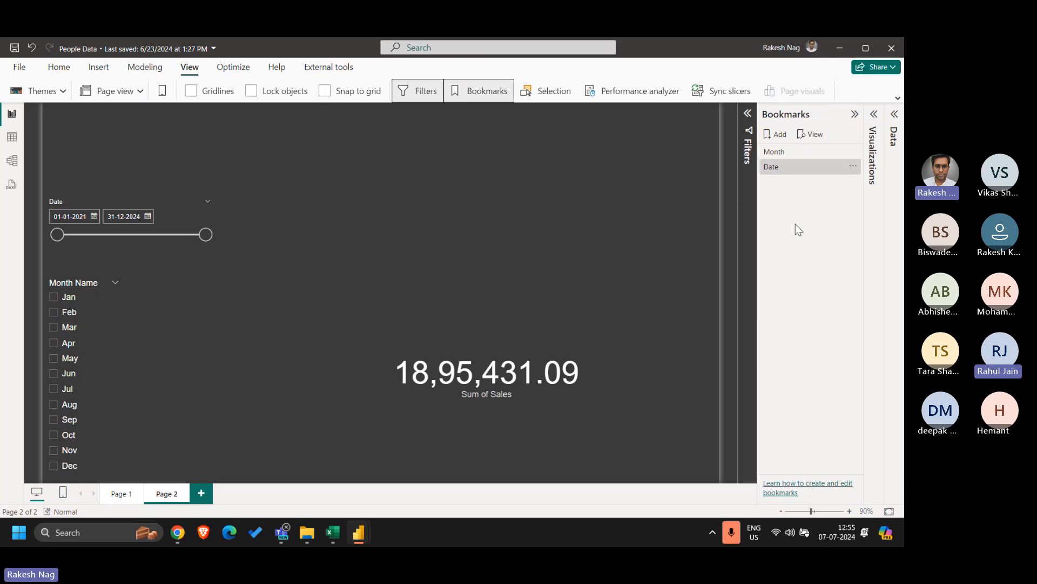
click(788, 151)
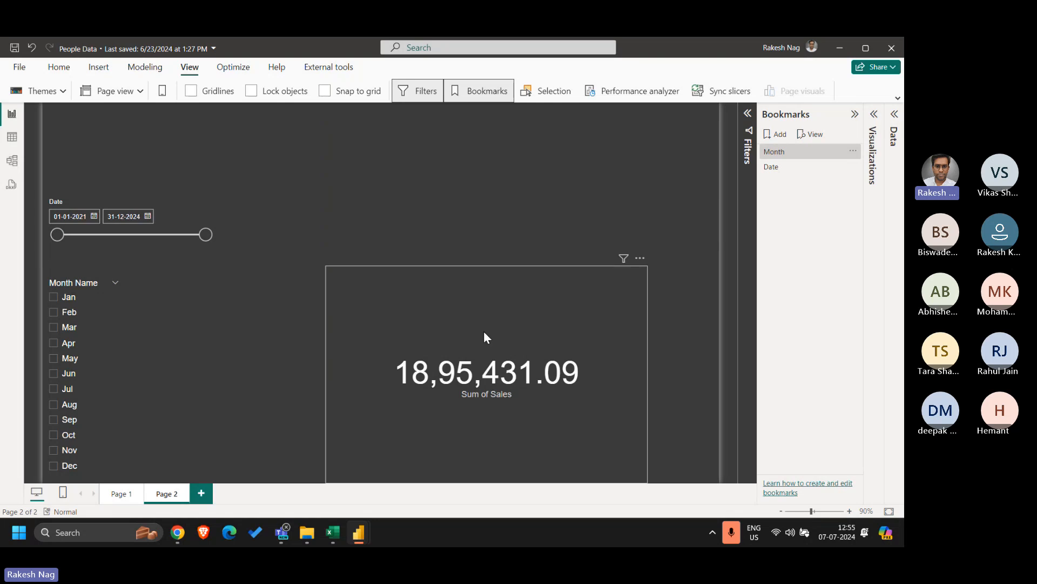
Show the page's layer order and rename the Date slicer's entry to RangeSlicer.
click(546, 90)
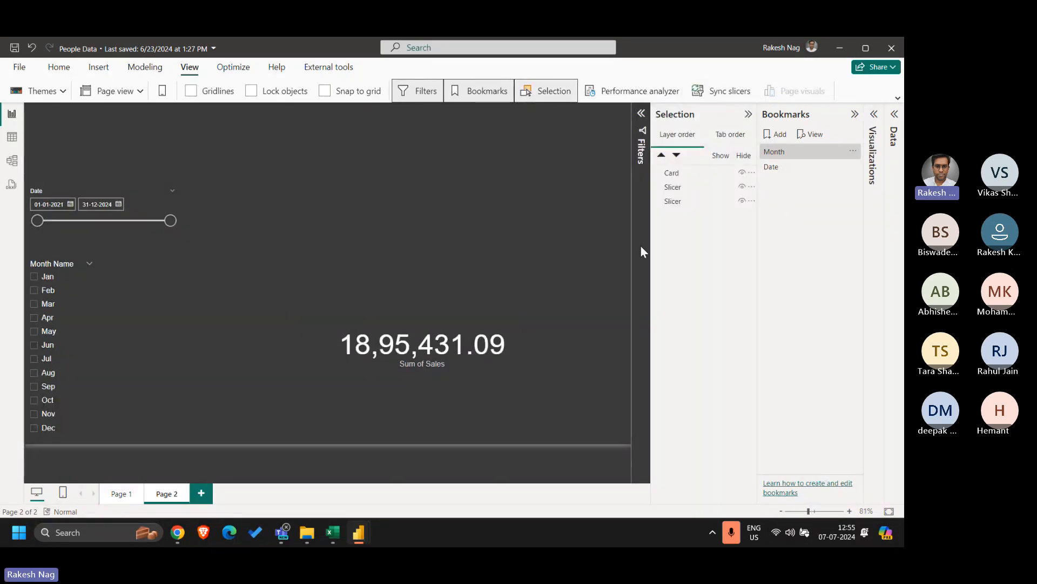
click(712, 188)
ctrl+click(703, 201)
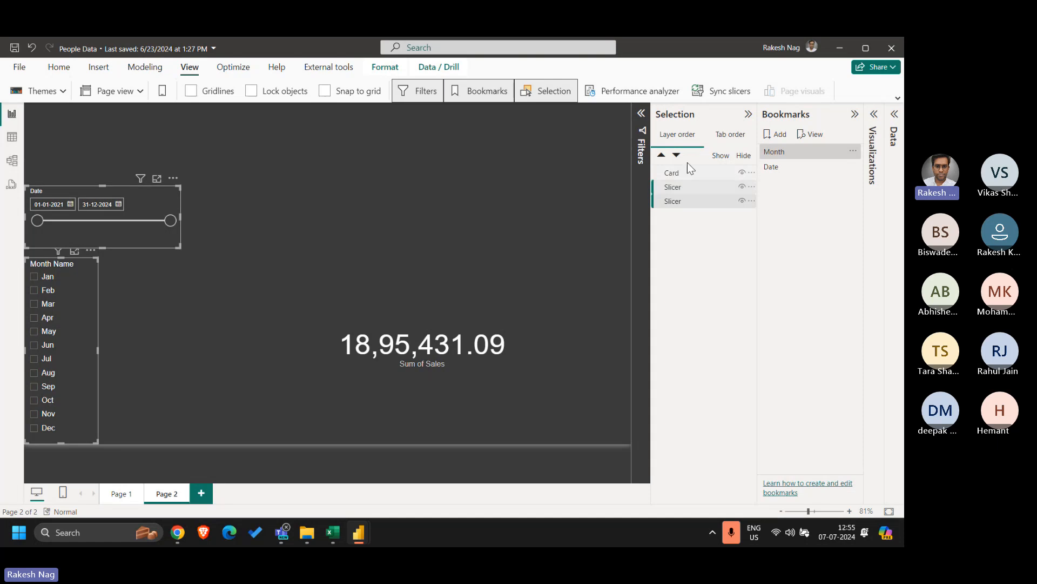
click(698, 298)
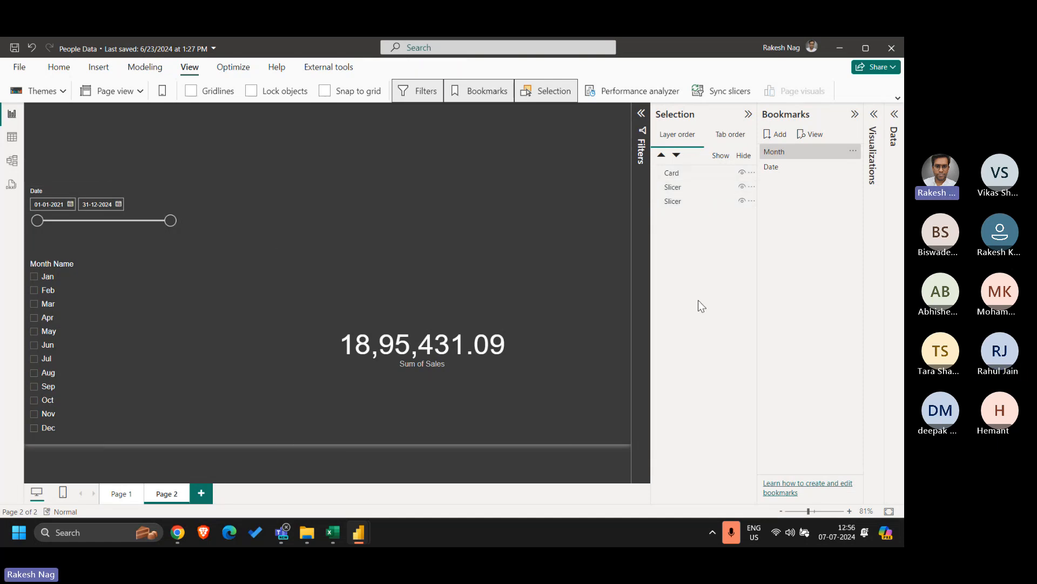
double_click(686, 189)
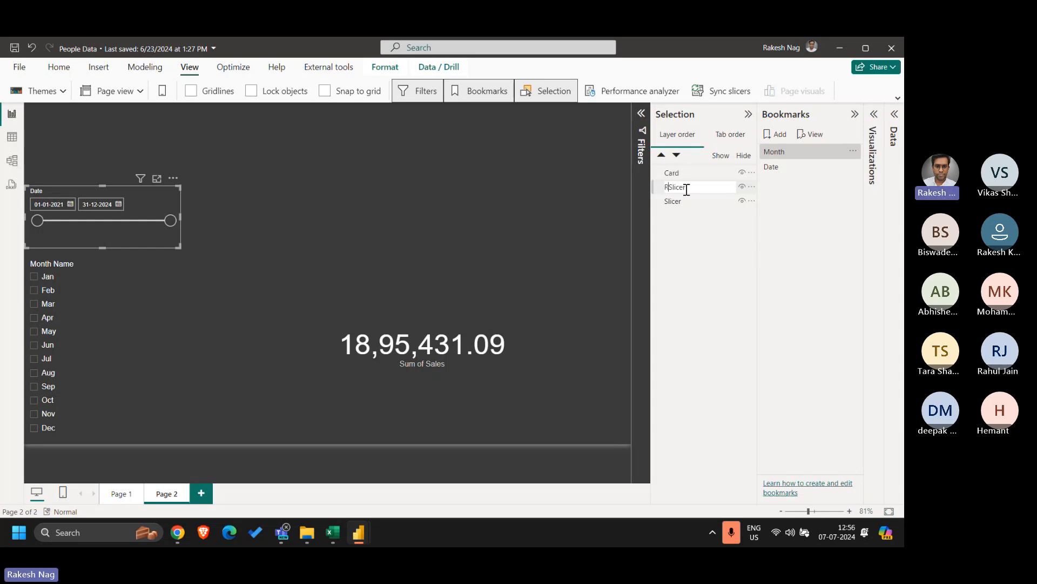
text(Range)
key(Return)
Limit the Month bookmark to selected visuals and update it with only the Month Name slicer selected.
click(685, 202)
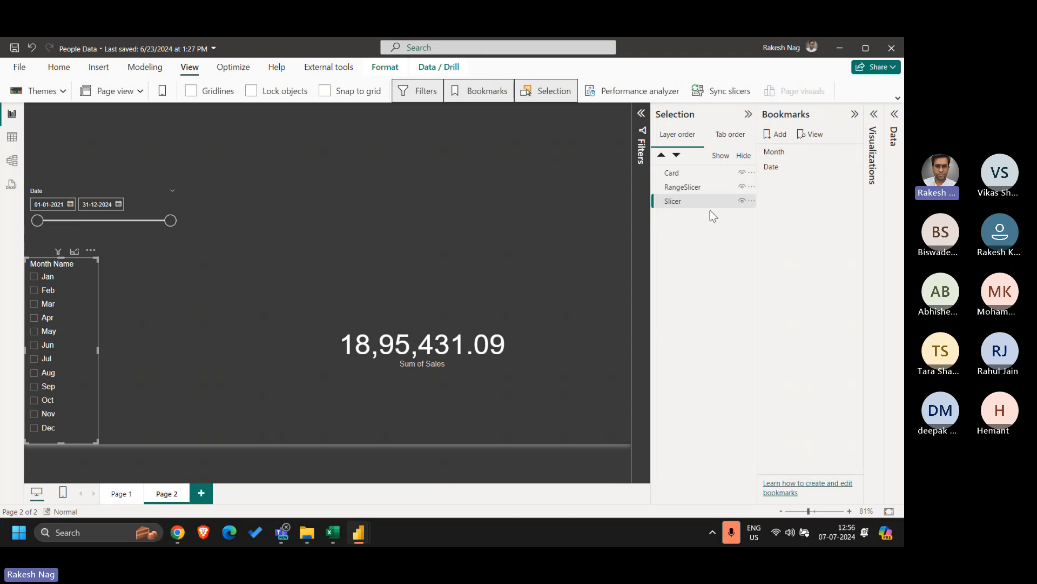
right_click(791, 155)
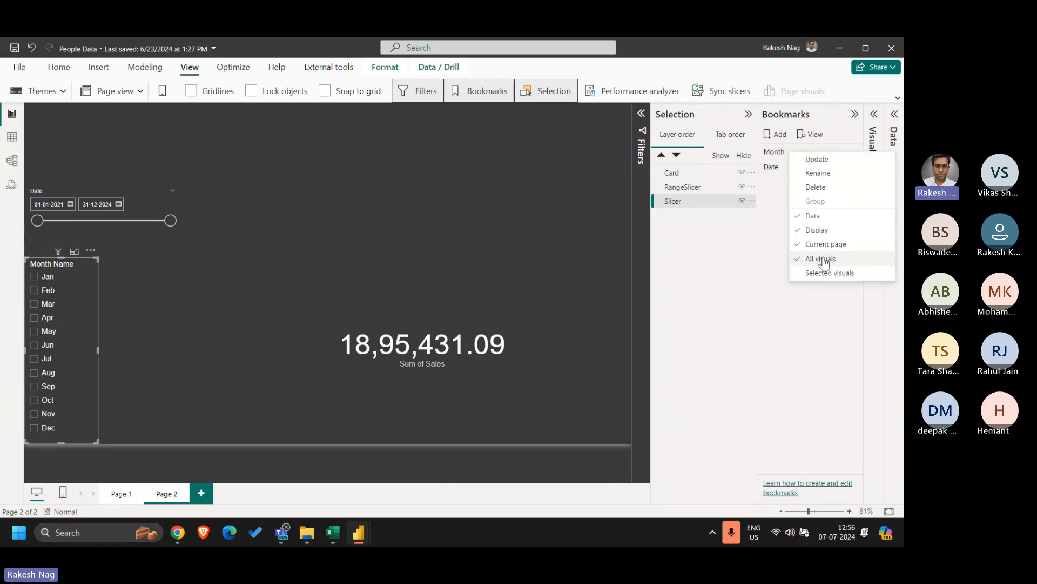
click(827, 272)
right_click(780, 152)
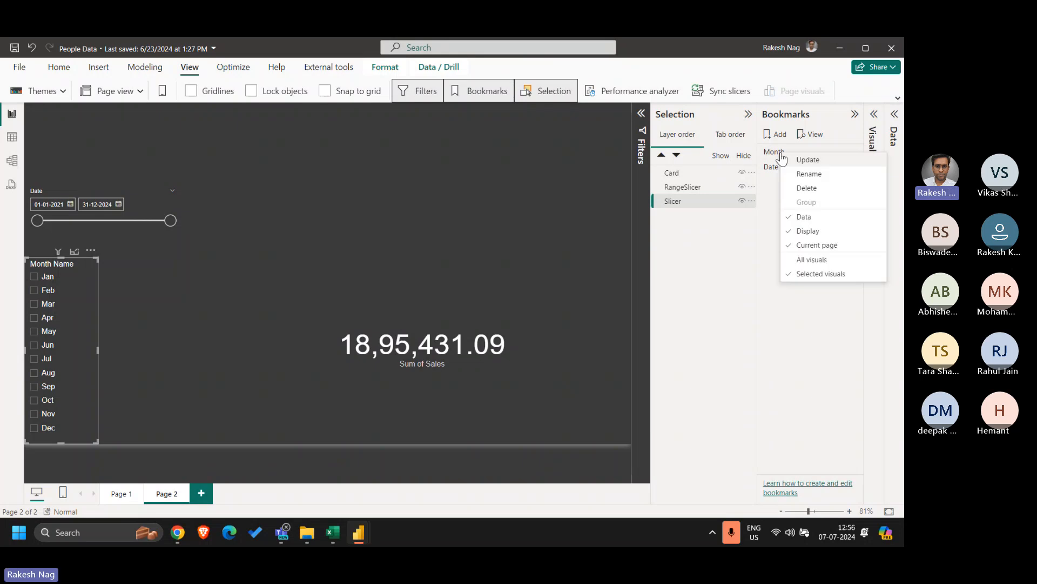
click(815, 162)
right_click(783, 155)
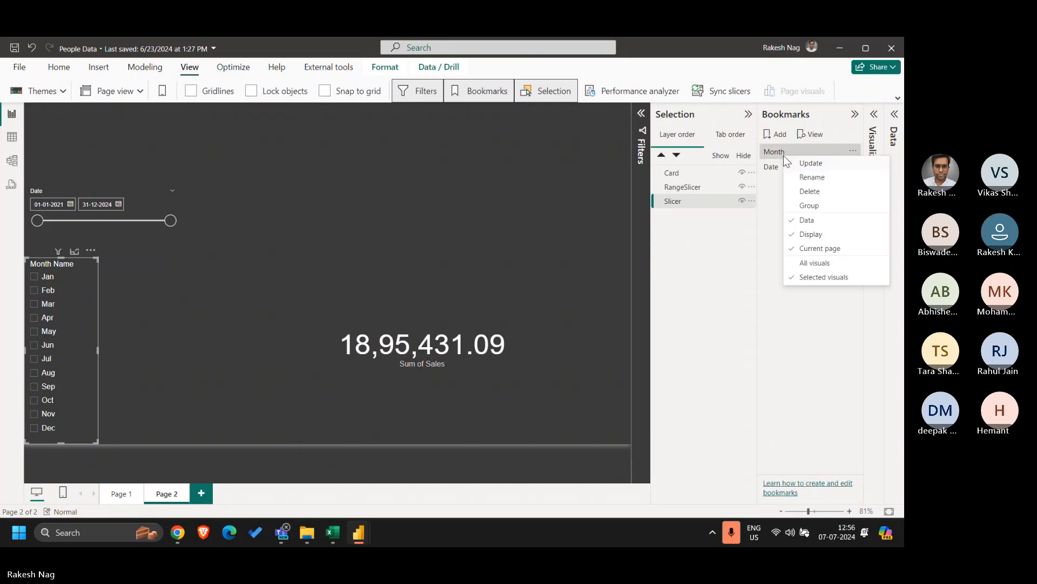
click(798, 163)
Limit the Date bookmark to selected visuals and update it with only RangeSlicer selected.
click(686, 187)
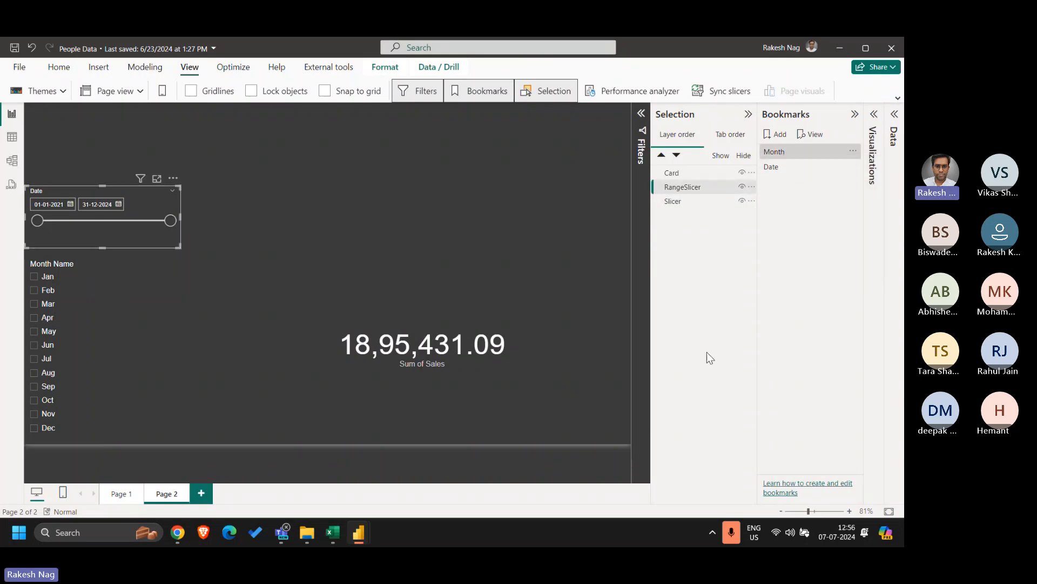
right_click(785, 170)
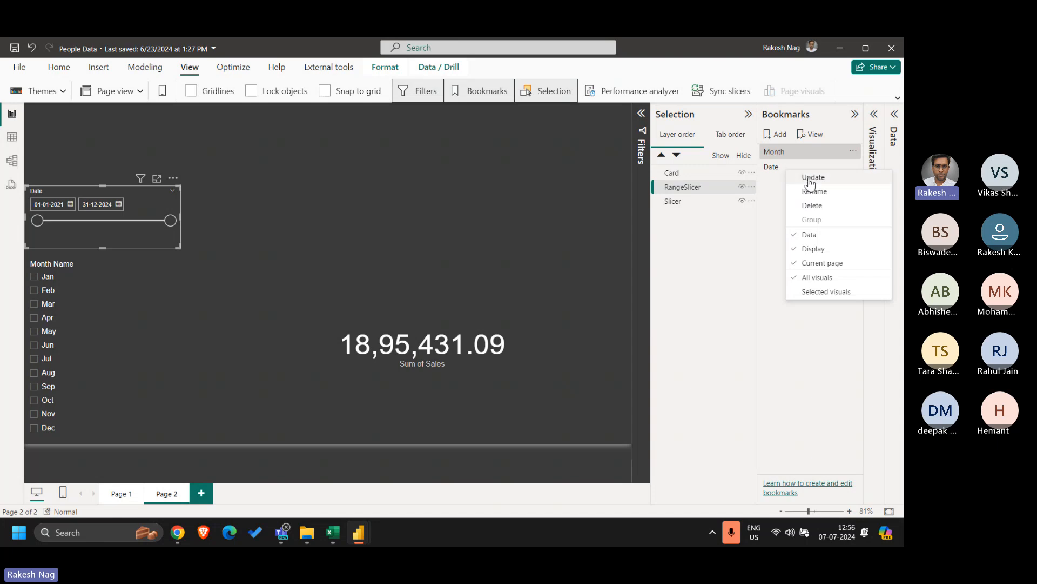
click(823, 291)
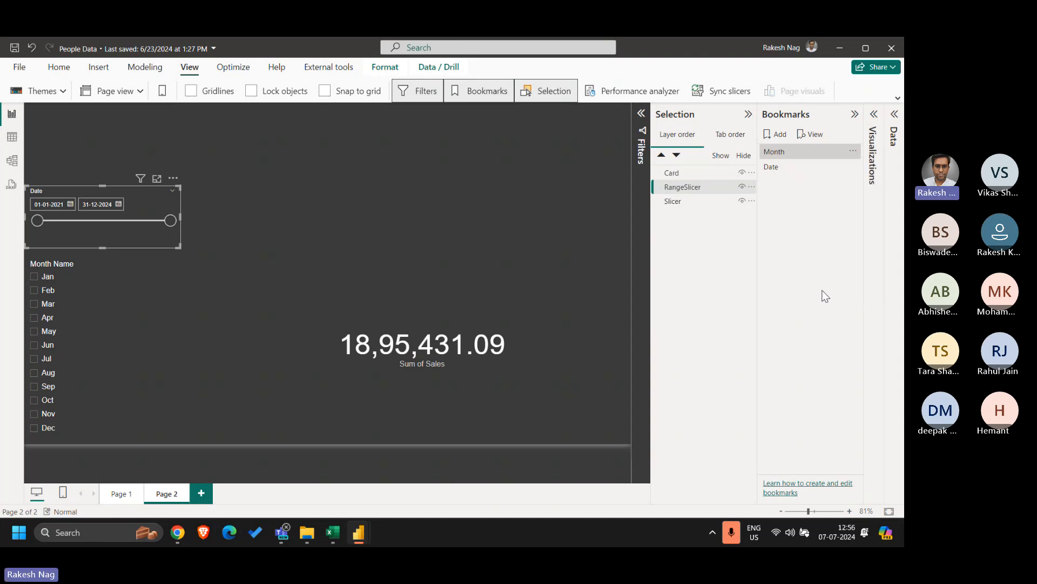
right_click(779, 169)
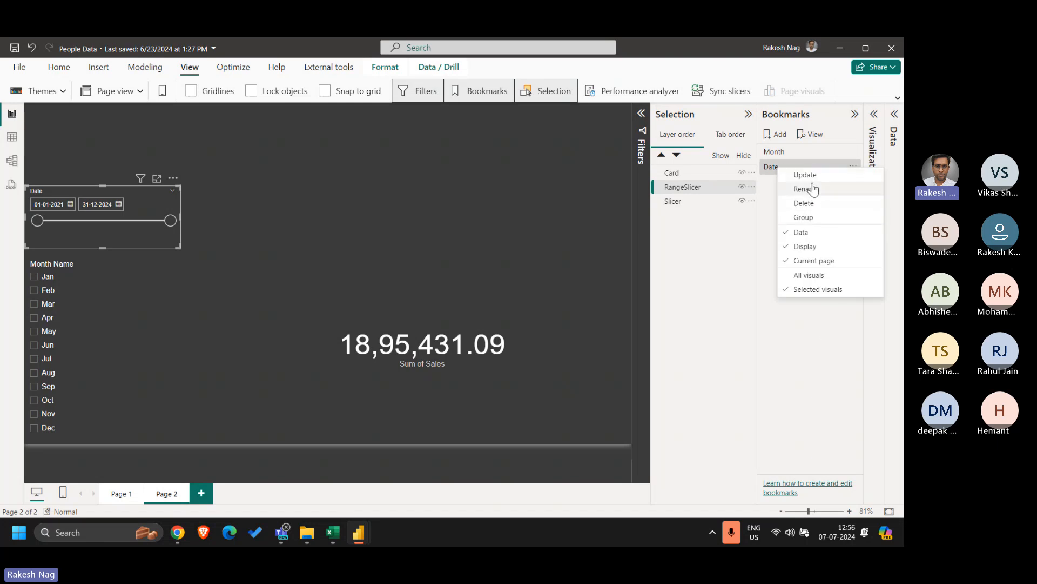
click(792, 170)
right_click(792, 171)
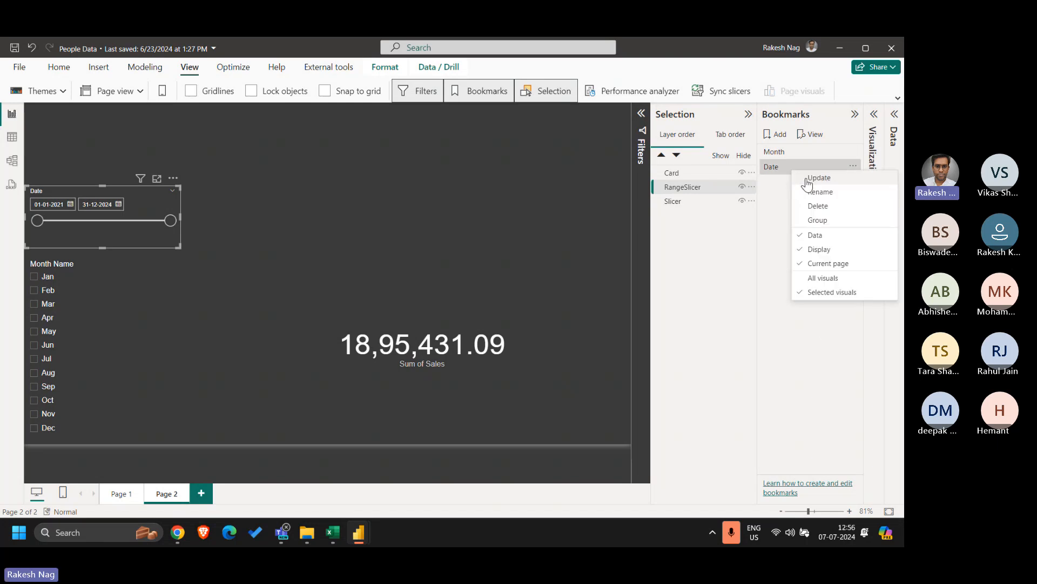
click(807, 178)
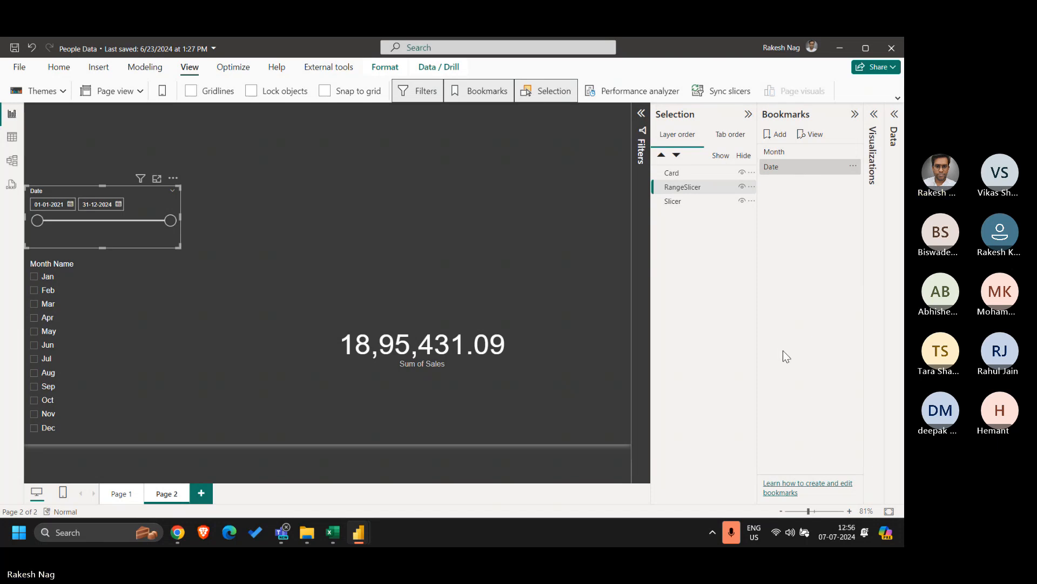
Hide the Month Name slicer and update the Date bookmark with both RangeSlicer and Slicer selected.
click(742, 201)
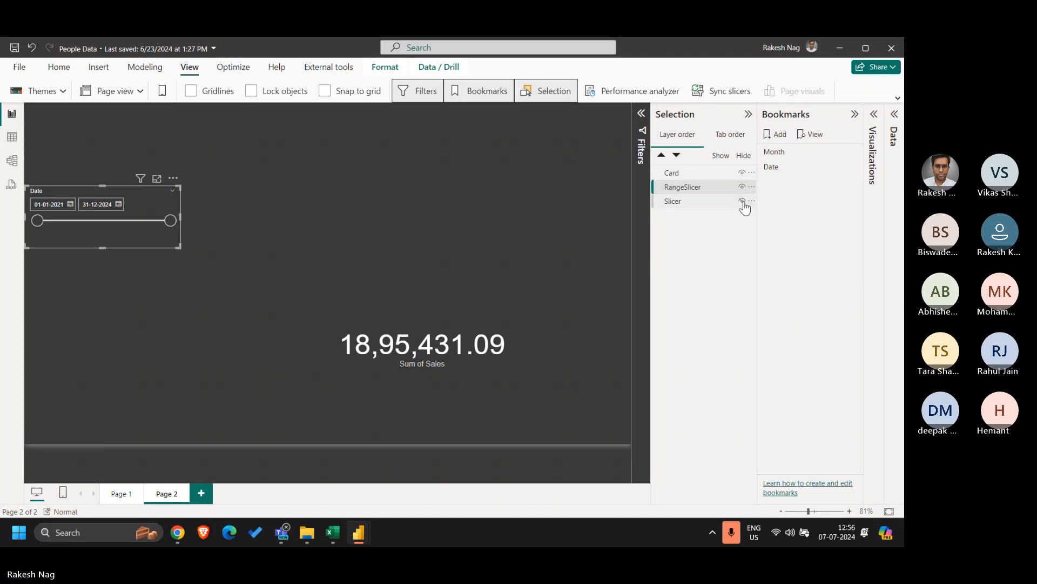
click(695, 227)
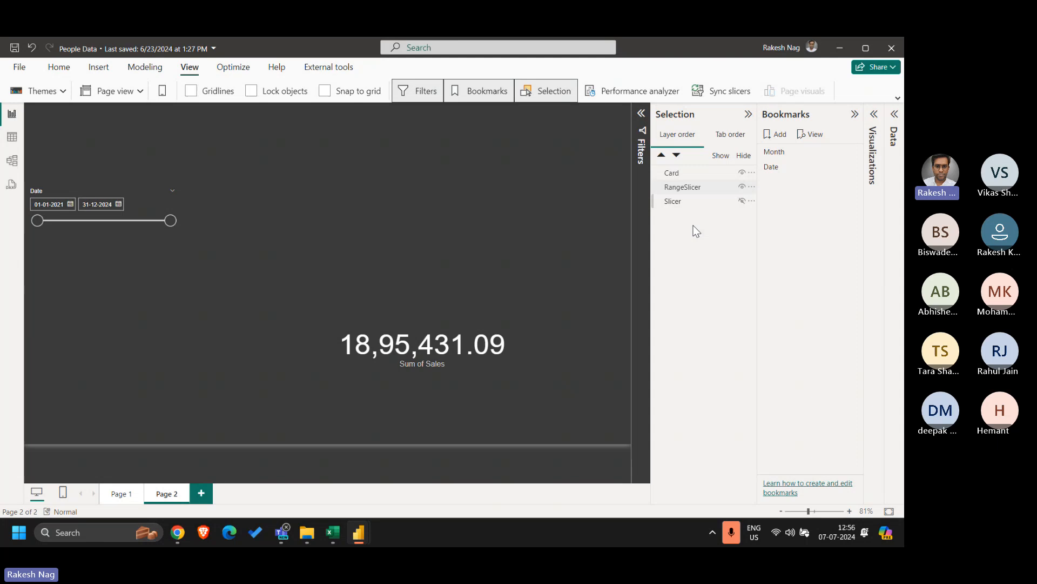
click(685, 188)
ctrl+click(676, 202)
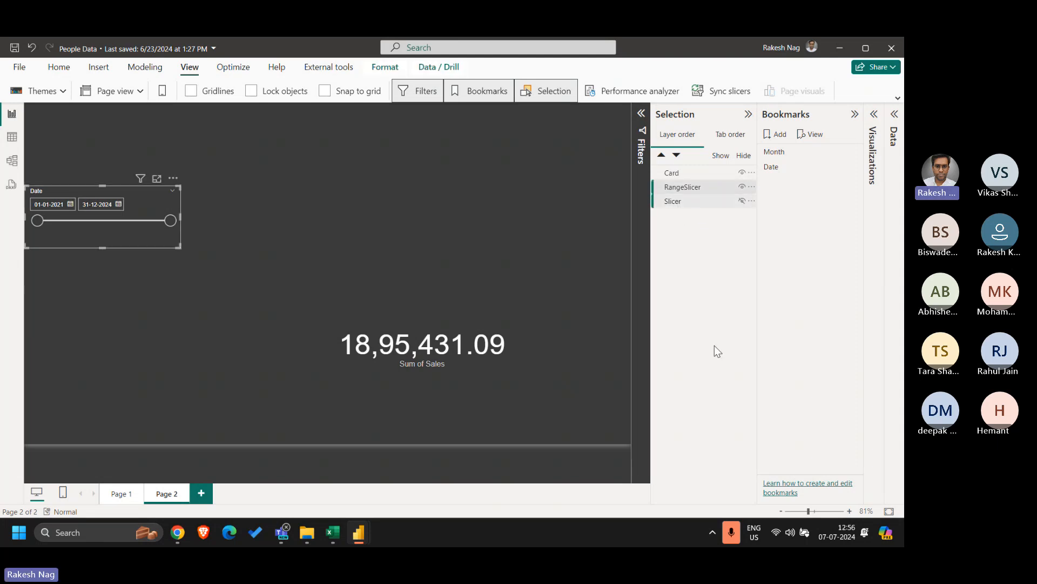
right_click(781, 168)
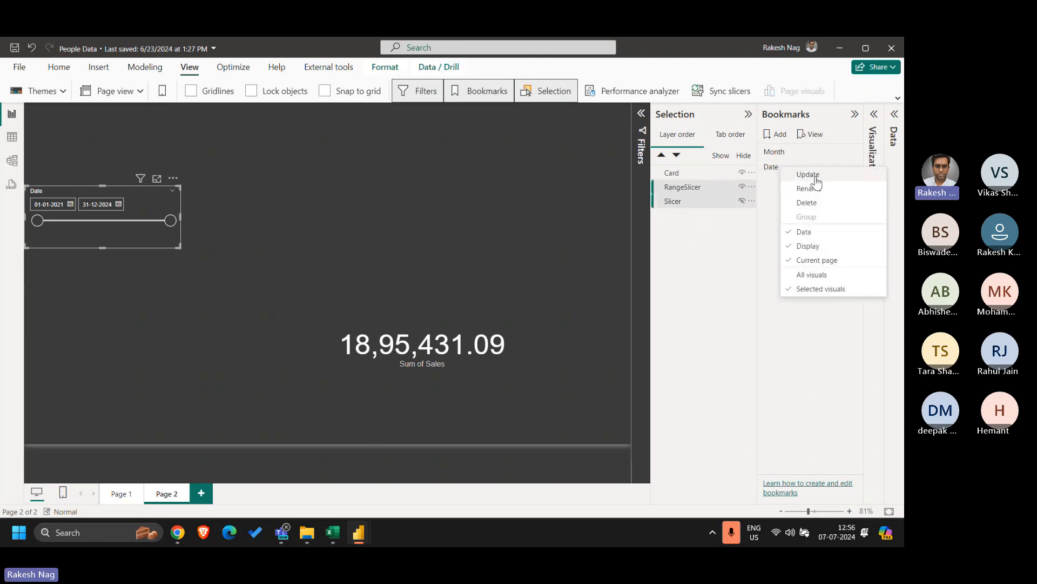
click(785, 169)
right_click(781, 168)
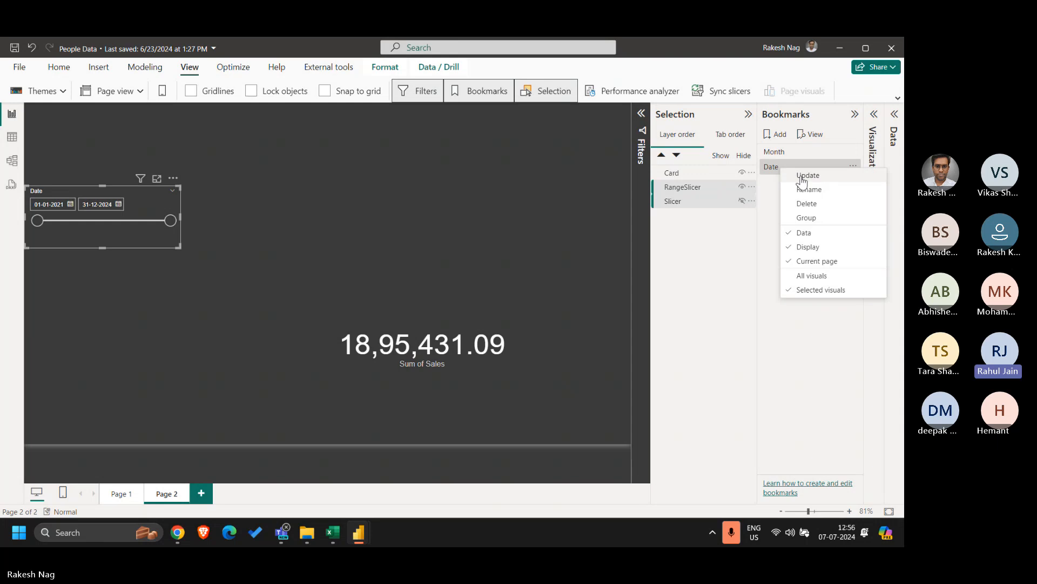
click(800, 175)
Switch to the Month bookmark, hide RangeSlicer, and update the bookmark with both slicers selected.
click(774, 151)
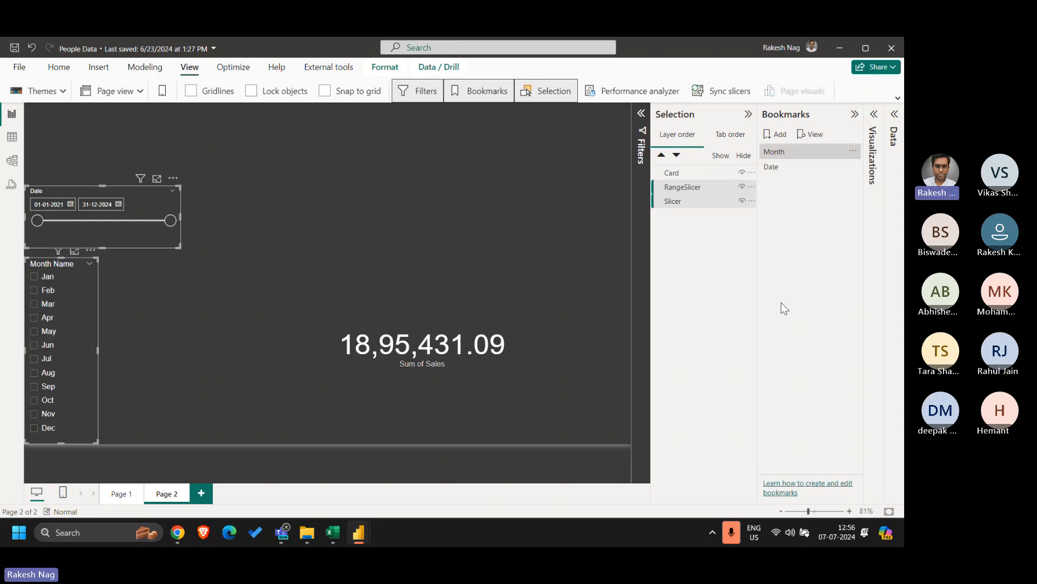
click(743, 186)
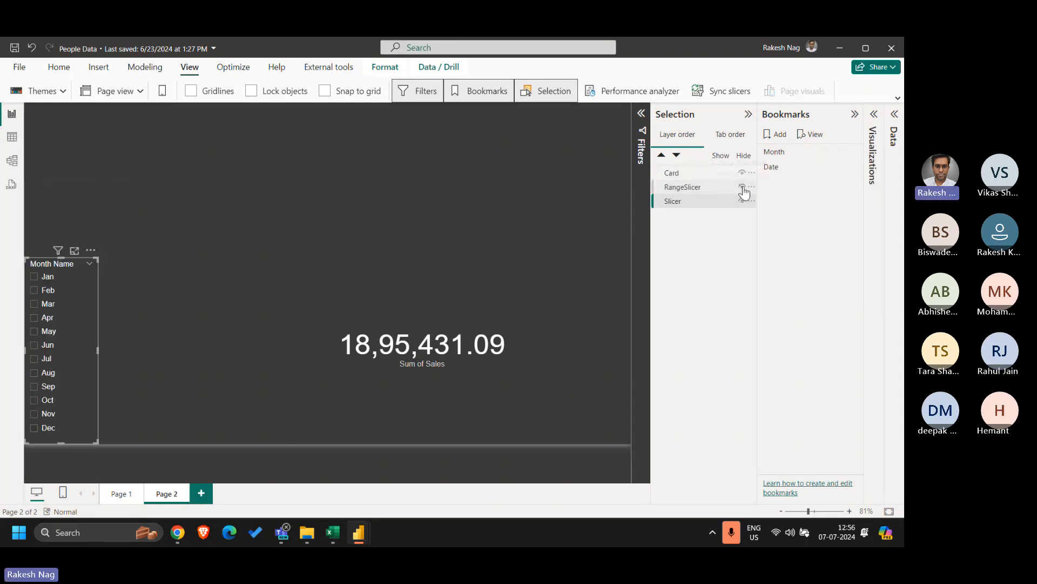
click(693, 185)
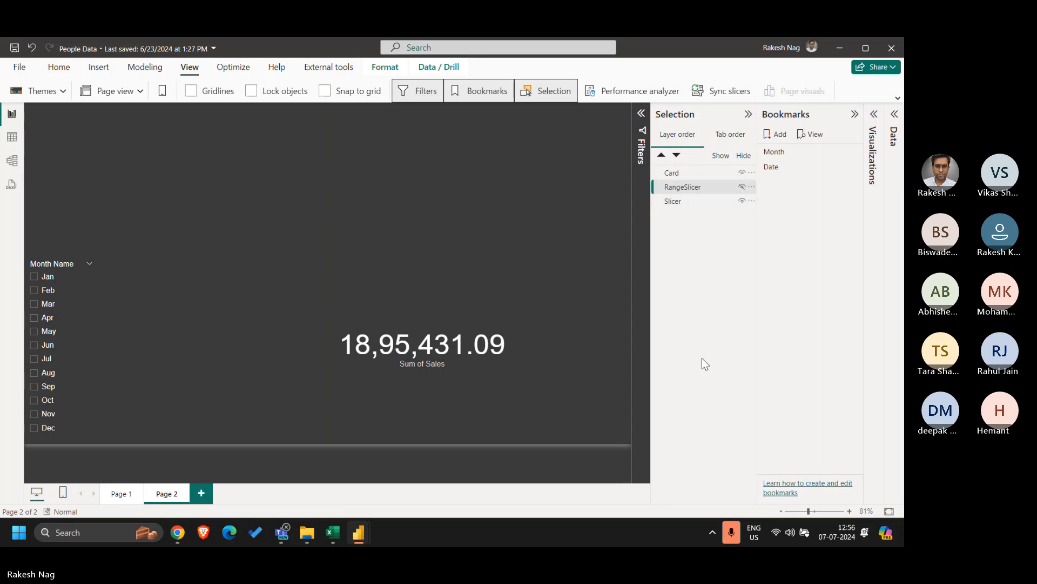
ctrl+click(674, 206)
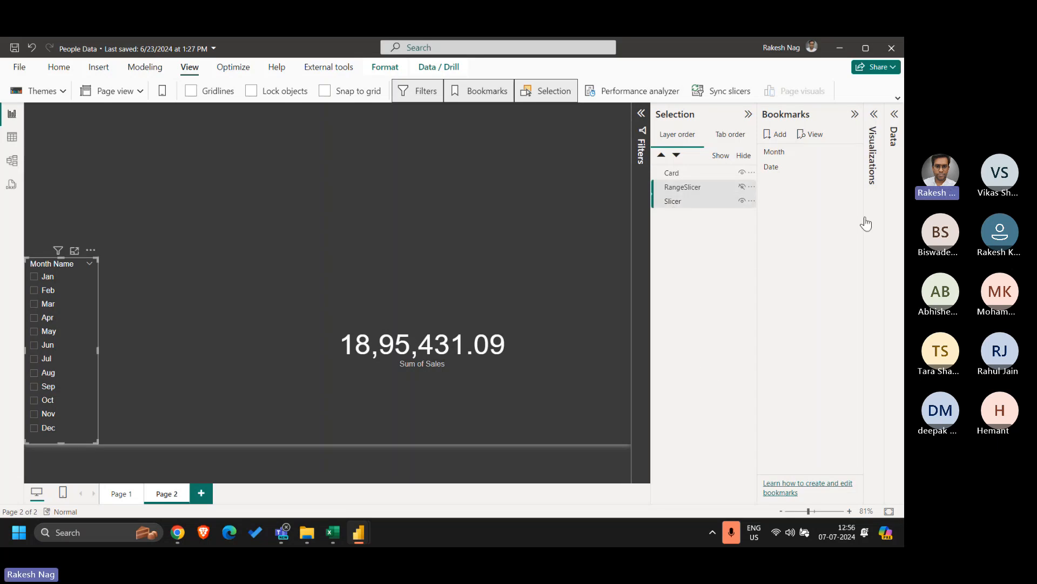
right_click(792, 155)
click(813, 163)
right_click(774, 154)
click(798, 162)
click(522, 190)
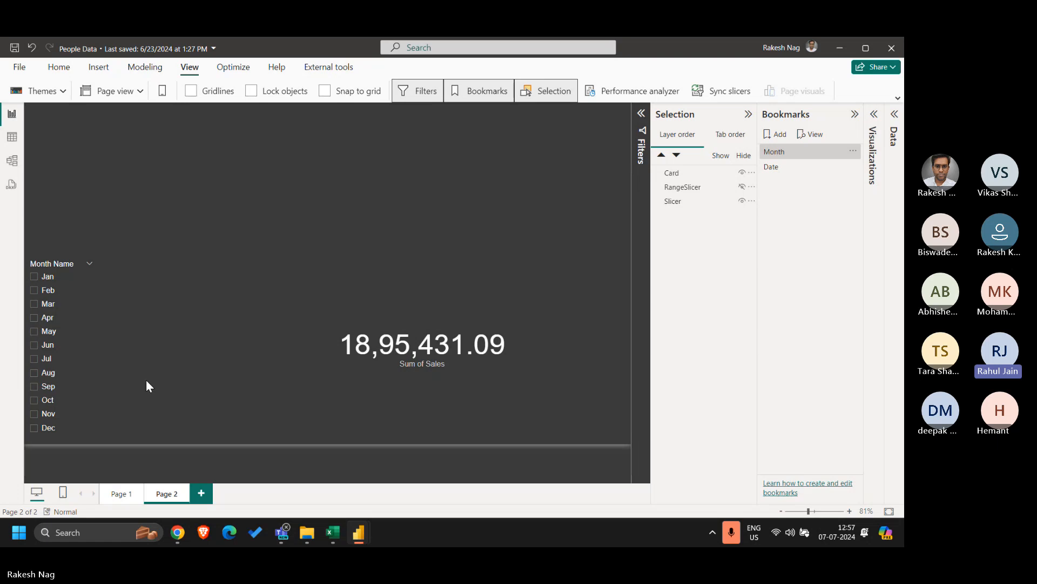
Test the bookmarks by filtering Month Name to Feb, then switching to Date and starting the range at 08-03-2024.
click(47, 290)
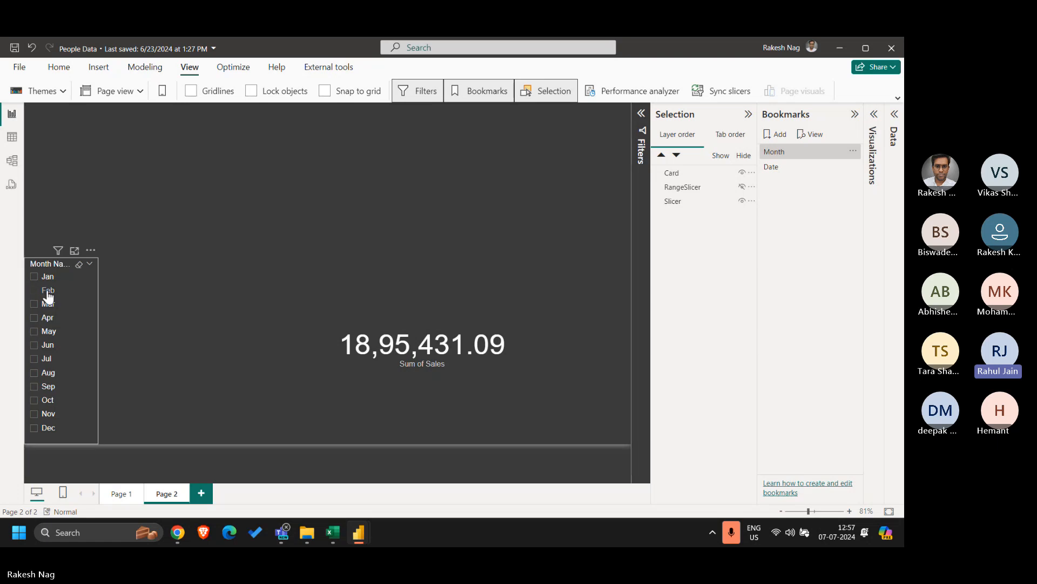
click(265, 259)
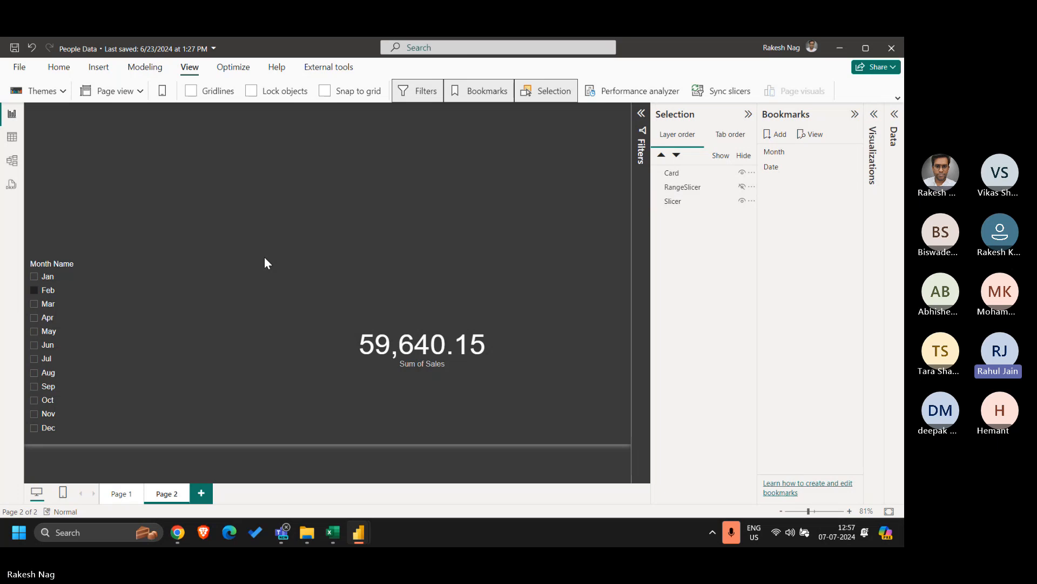
click(777, 167)
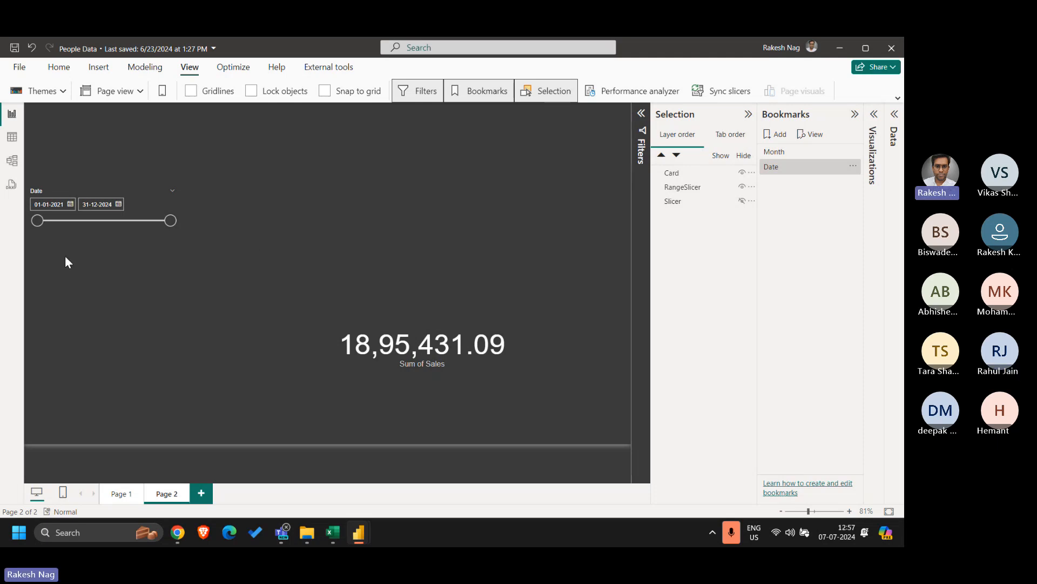
drag(37, 221, 144, 231)
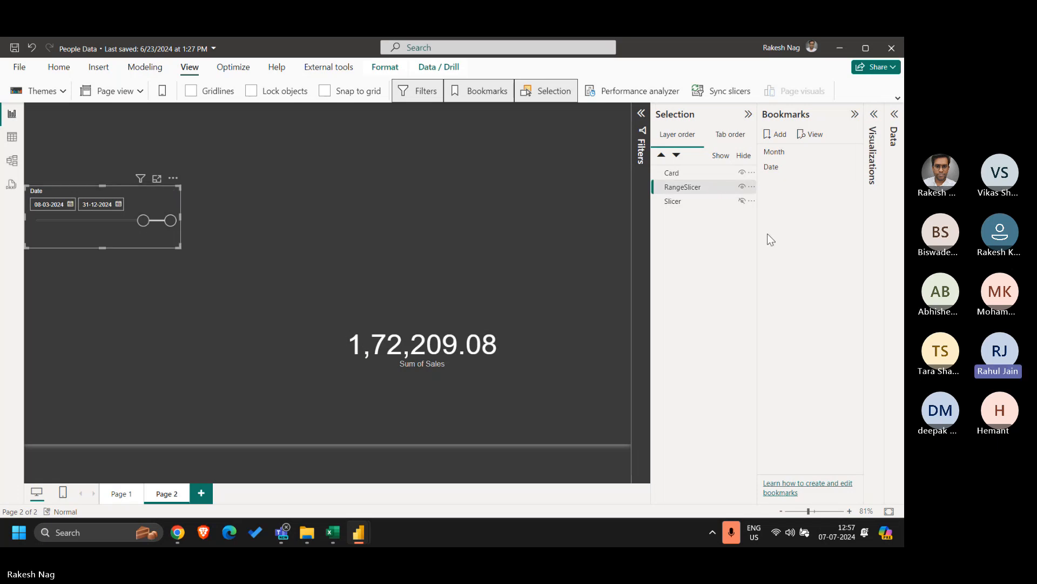
Return to the Month bookmark and unhide RangeSlicer alongside the Month Name slicer.
click(780, 154)
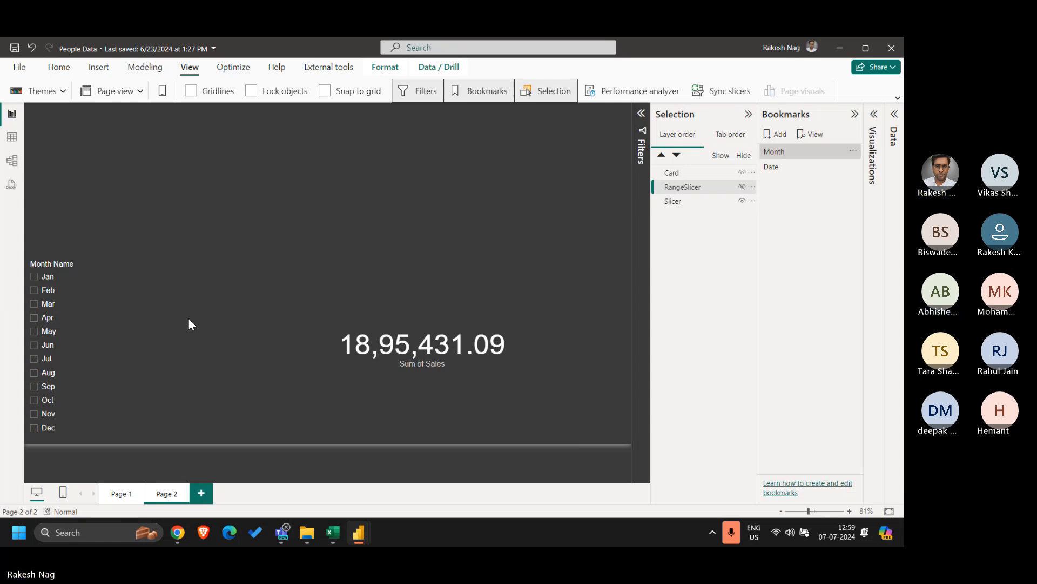
click(742, 186)
click(333, 188)
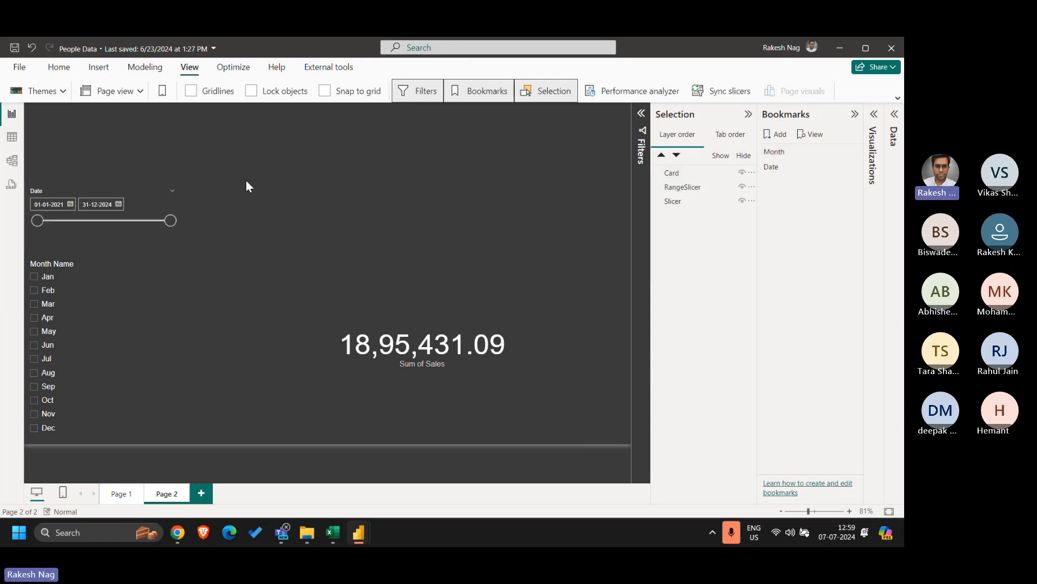
Change the Month Name column's formula to FORMAT([Date],"mmm-yy") and return to the report page.
click(12, 137)
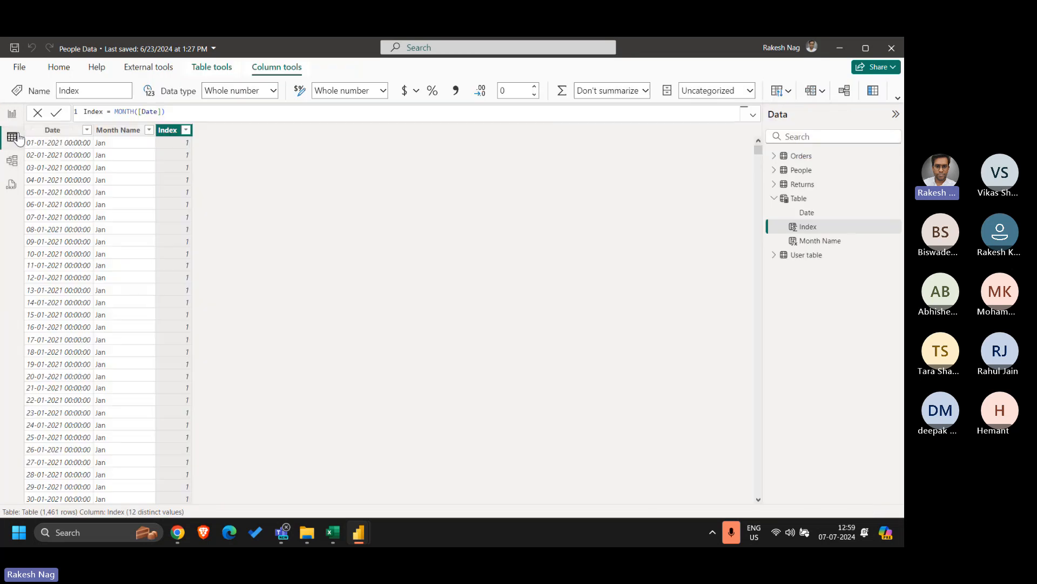
click(131, 135)
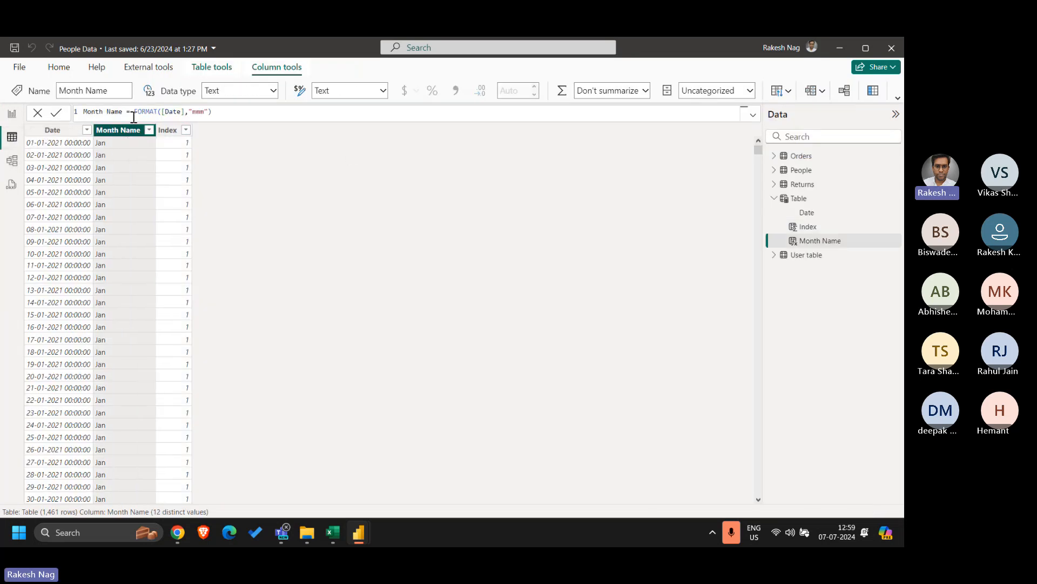
click(140, 112)
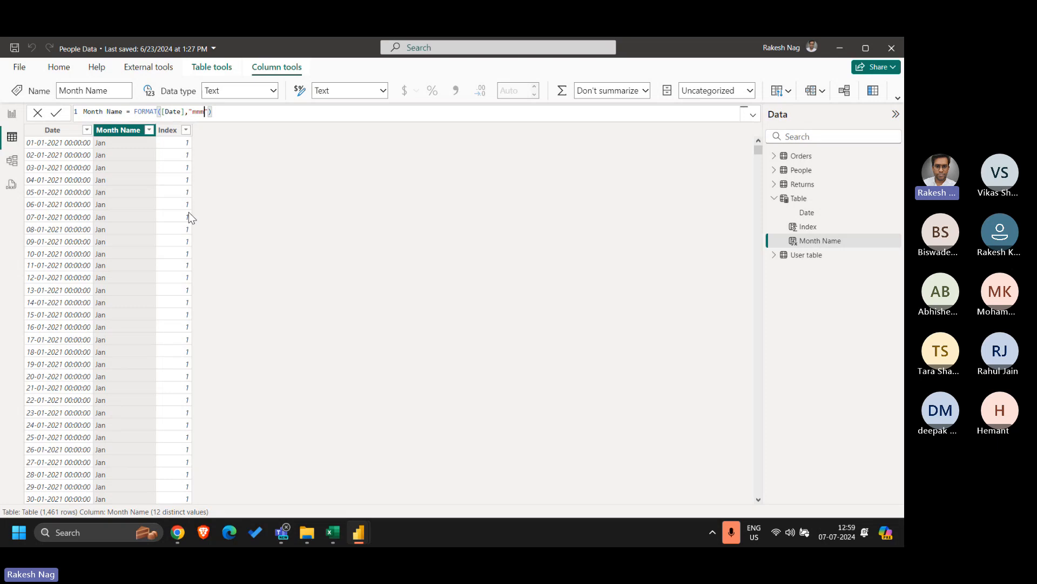
text(-yy)
key(Return)
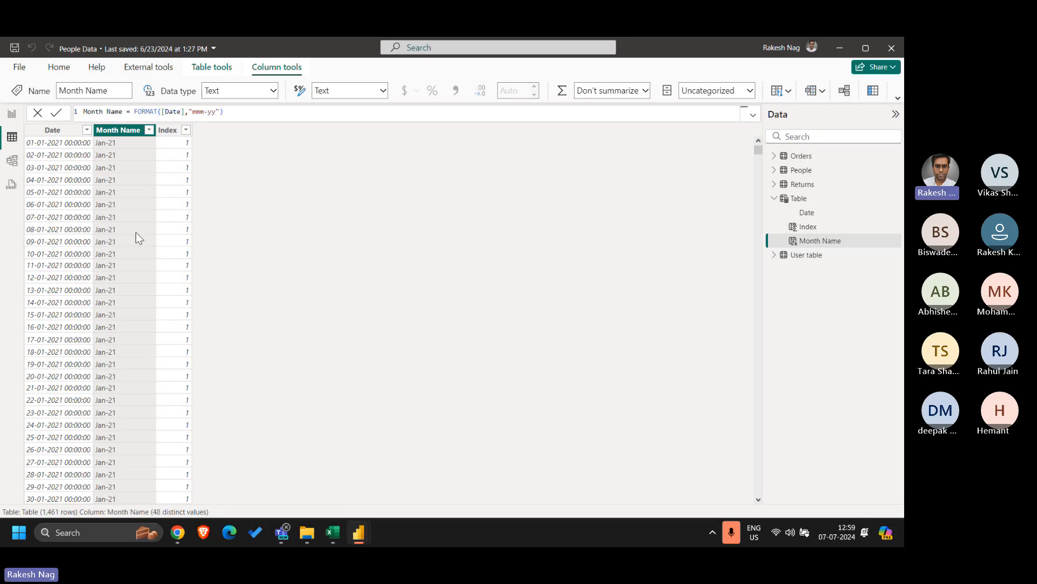
click(12, 115)
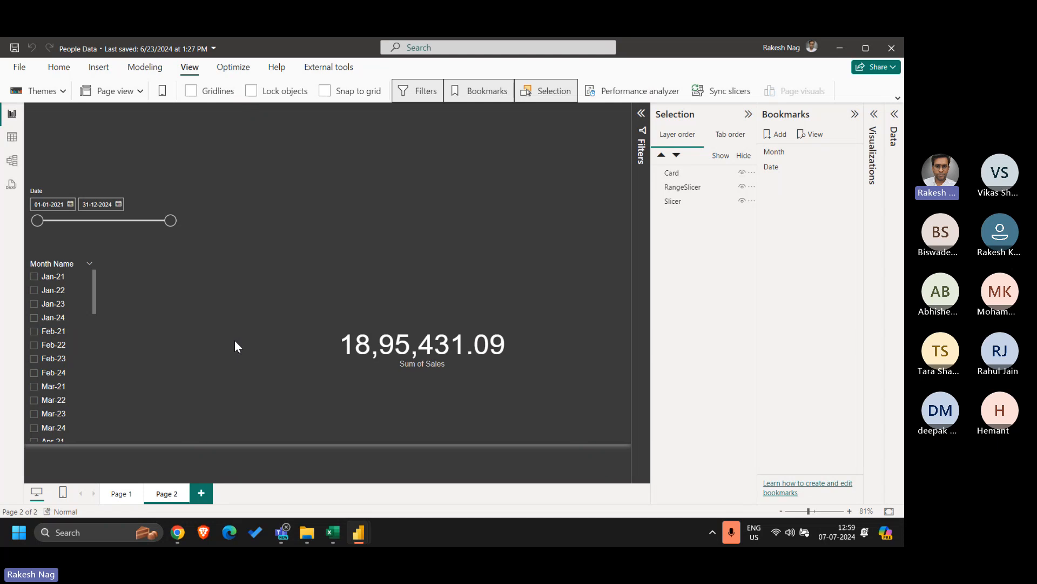
Move the Date slicer to the upper middle of the page and set its values' font size to 17.
drag(151, 193, 346, 160)
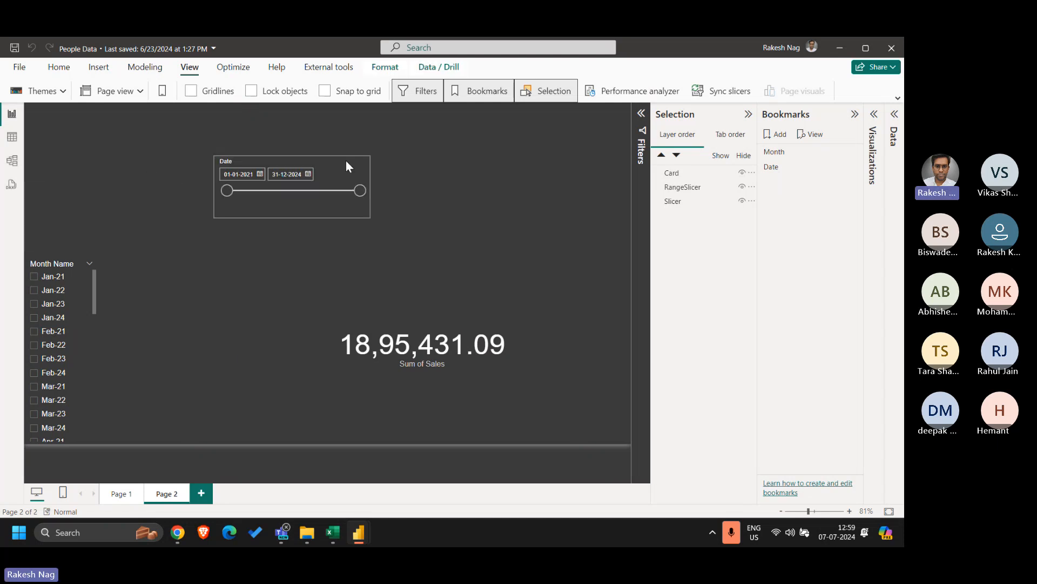
click(748, 115)
click(855, 114)
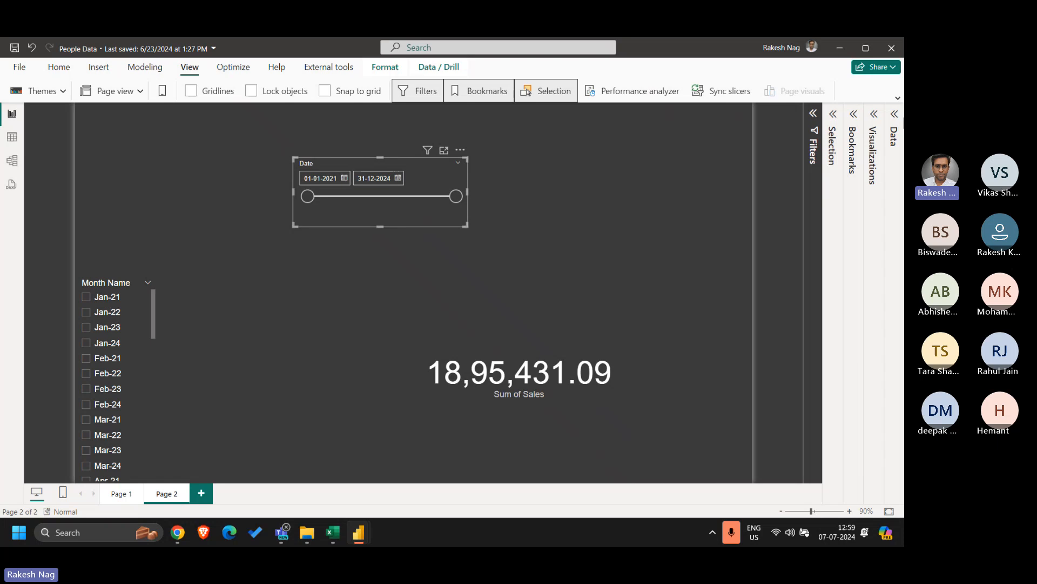
click(874, 114)
click(831, 146)
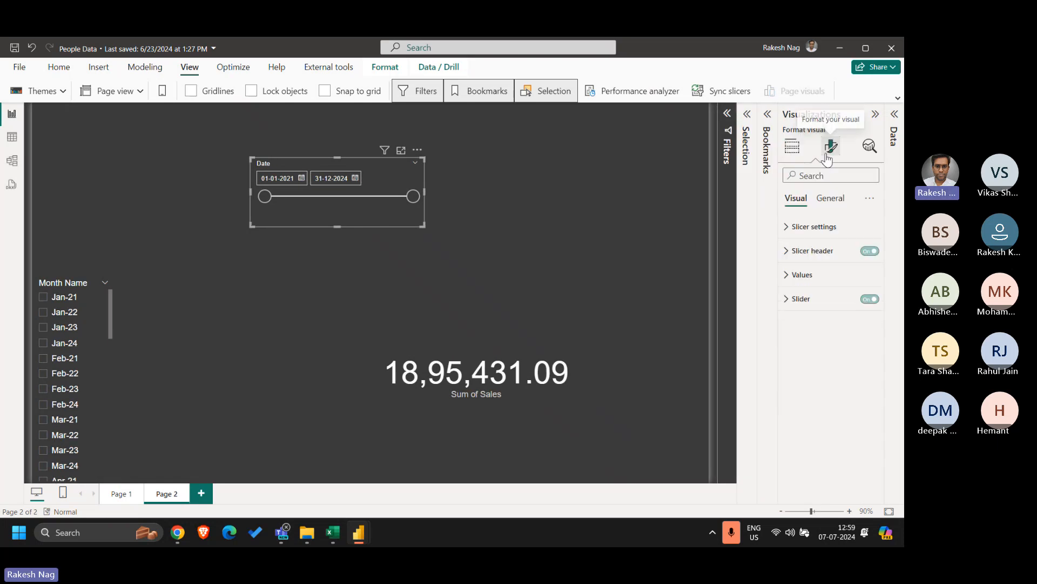
click(814, 227)
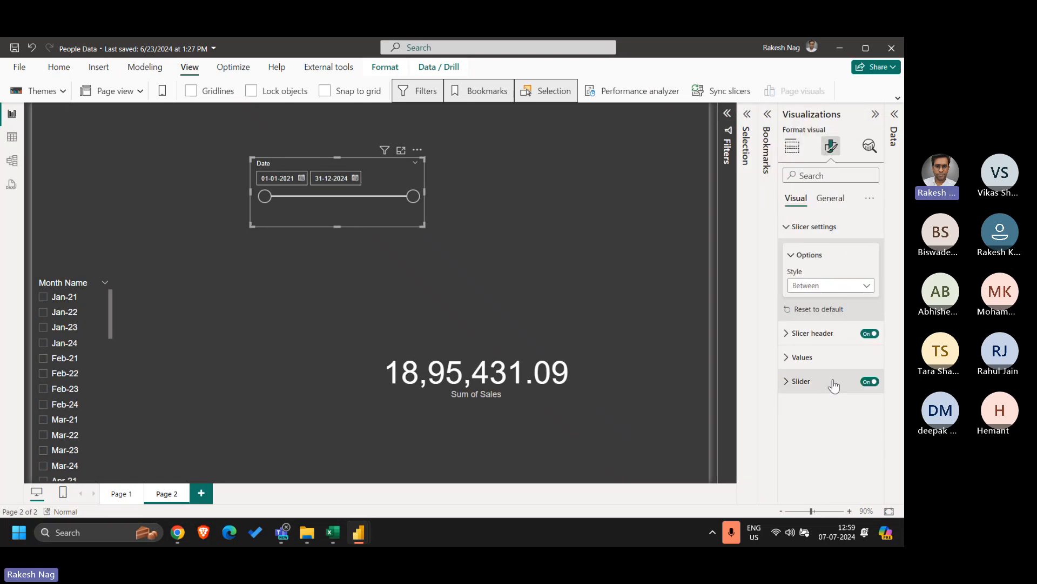
click(826, 357)
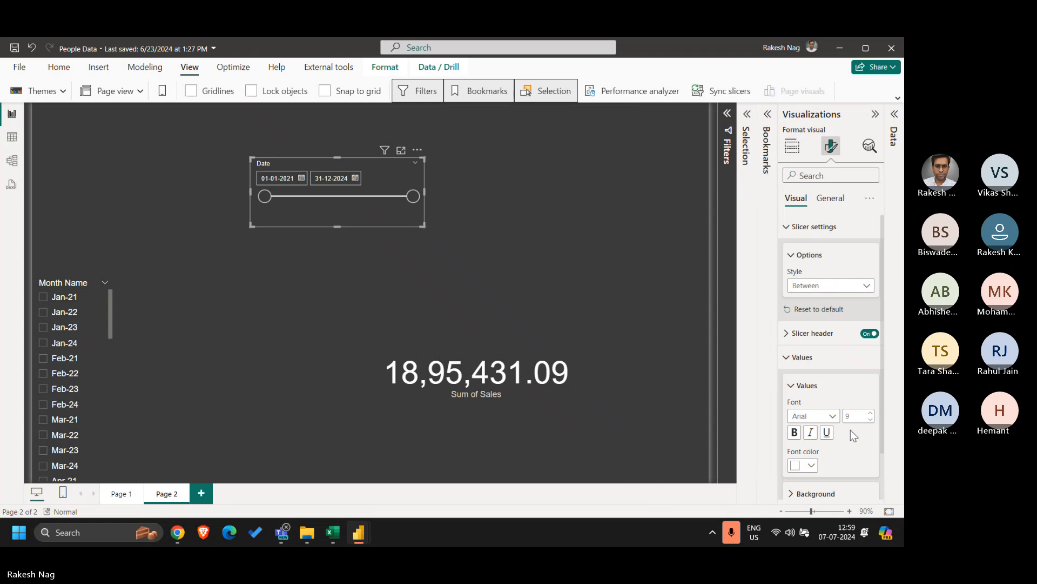
scroll(850, 430, down, 1)
double_click(849, 362)
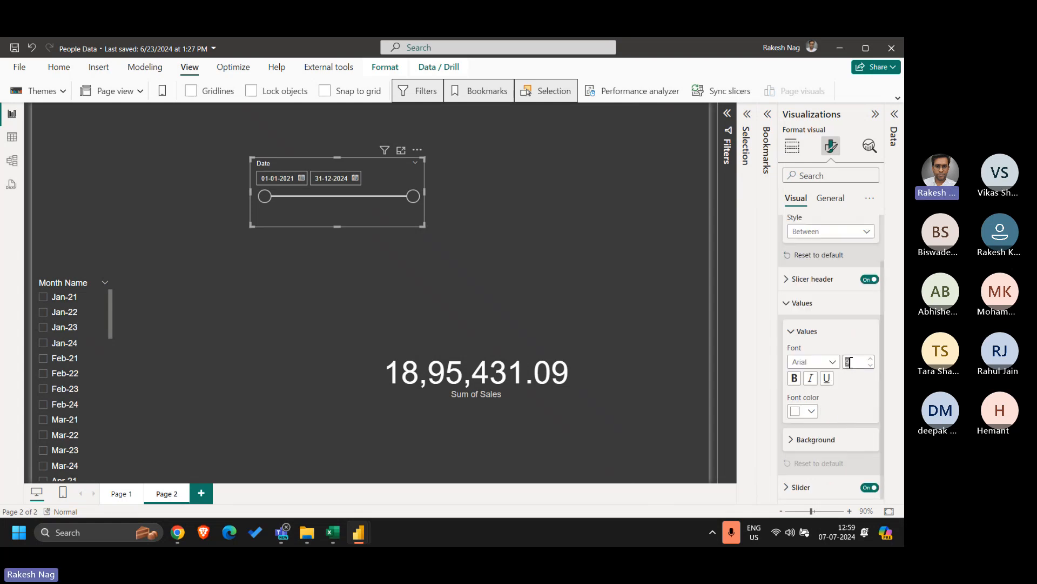
text(10)
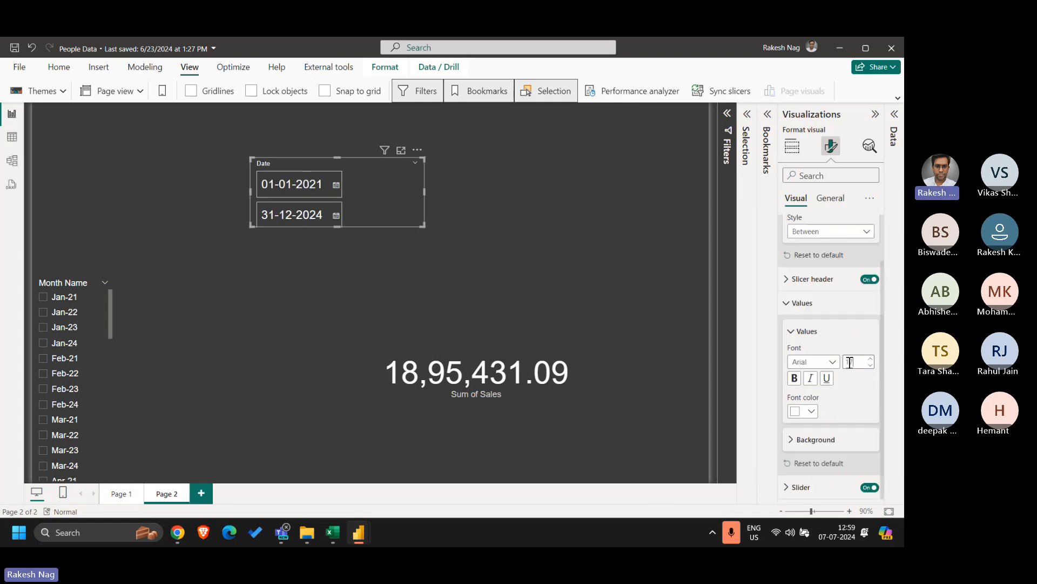
Make the Date slicer taller to fit its slider and shift it slightly up the page.
drag(424, 230, 426, 268)
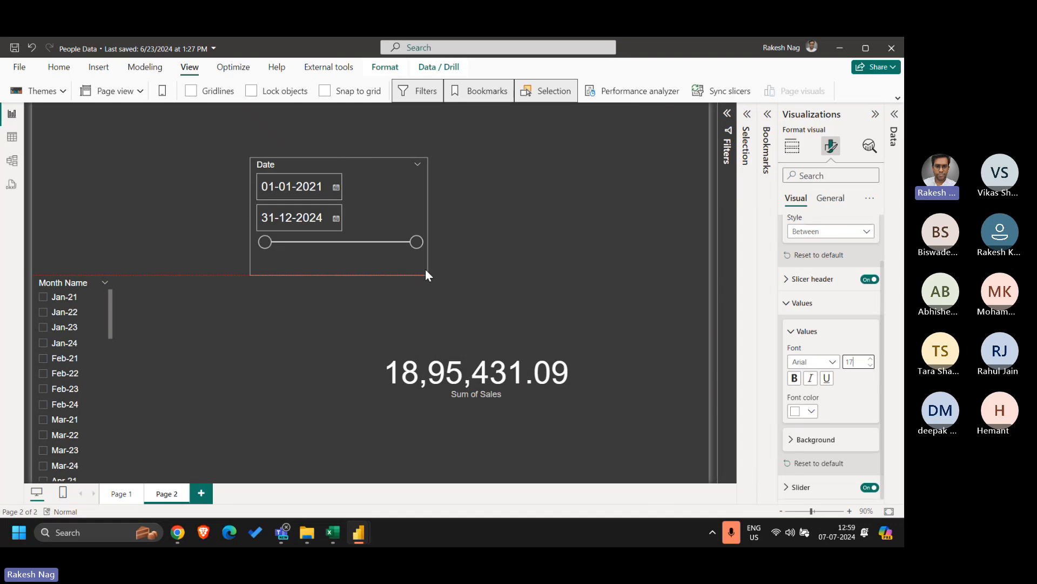
click(494, 199)
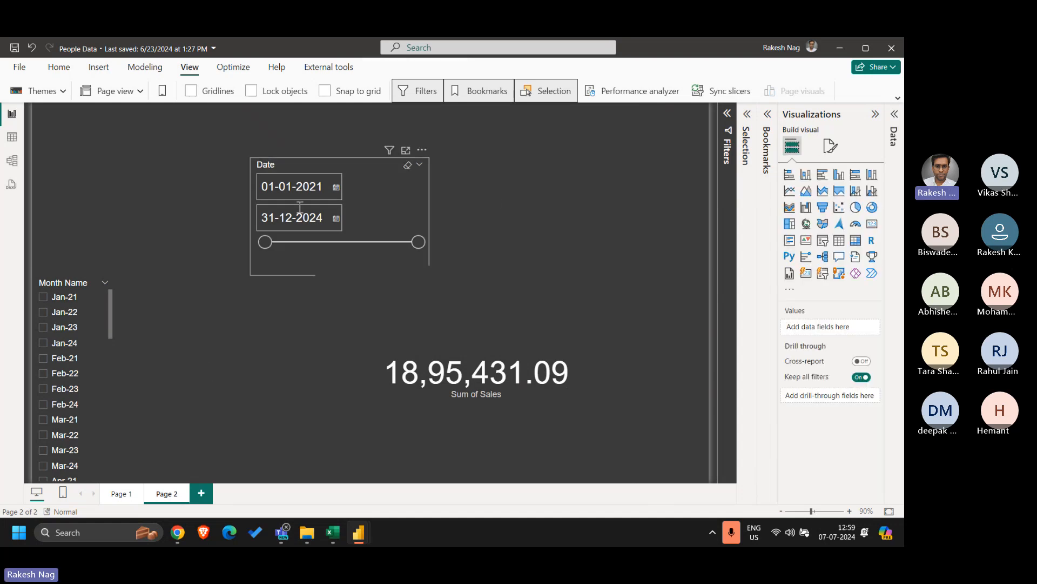
click(383, 164)
drag(383, 163, 378, 144)
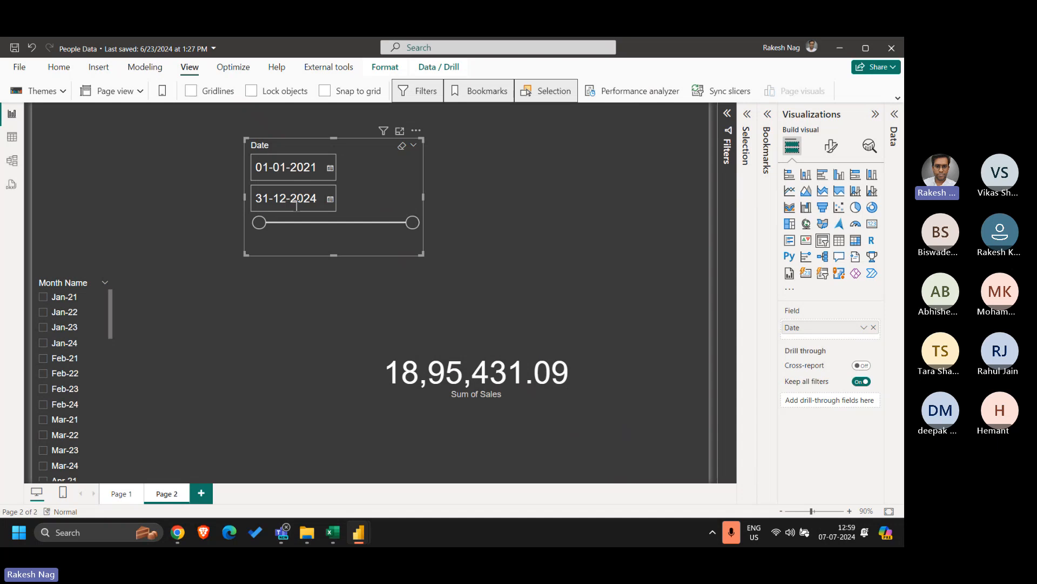
click(205, 360)
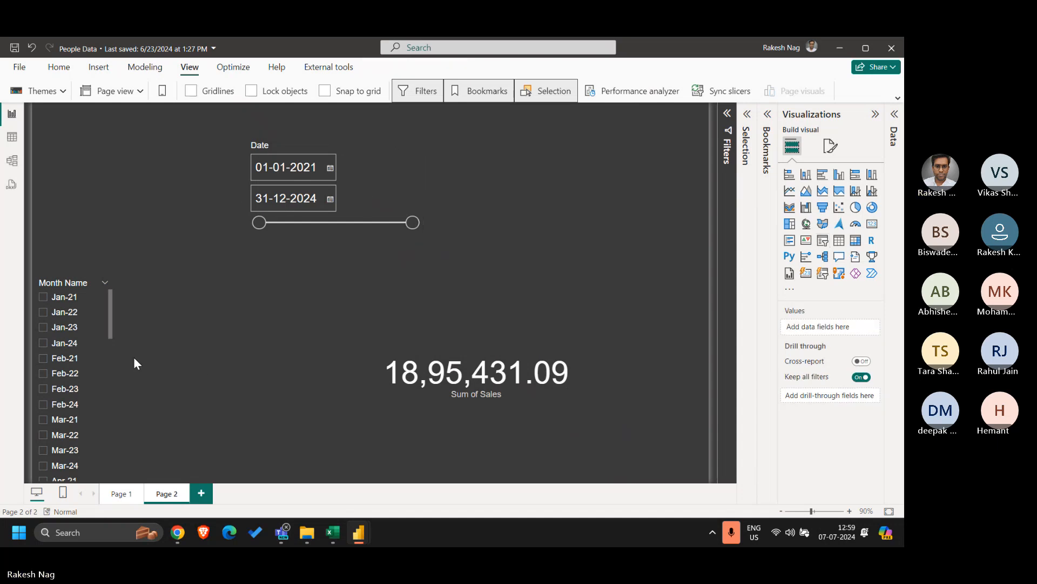
Filter the Month Name slicer to Feb-22 and reposition the Sales card against the page's right edge.
click(79, 378)
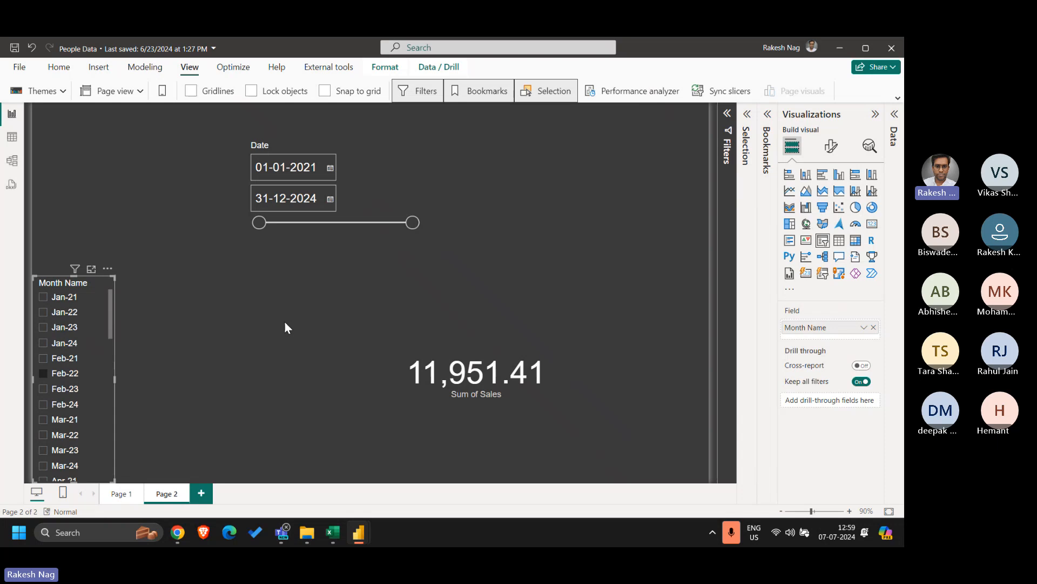
click(475, 293)
drag(316, 268, 310, 361)
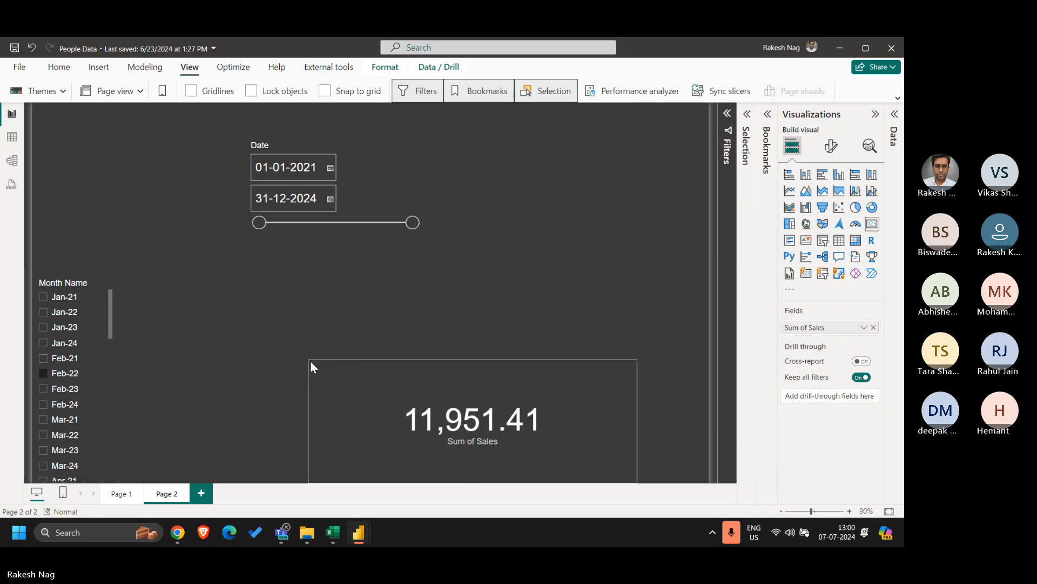
drag(484, 430, 558, 346)
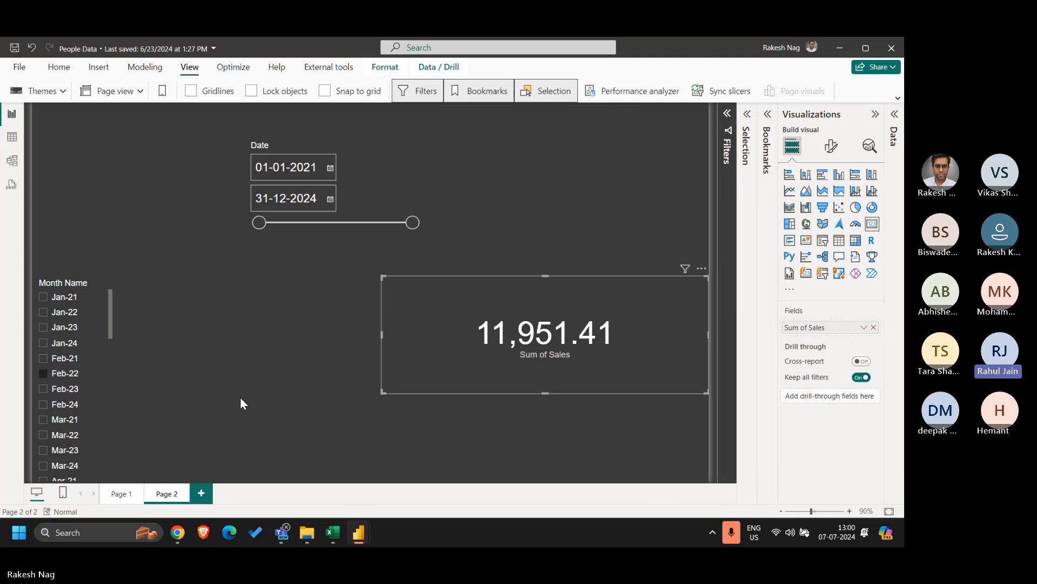
Clear Feb-22 from the Month Name slicer and move the Date slicer slightly up and left on the page.
click(65, 374)
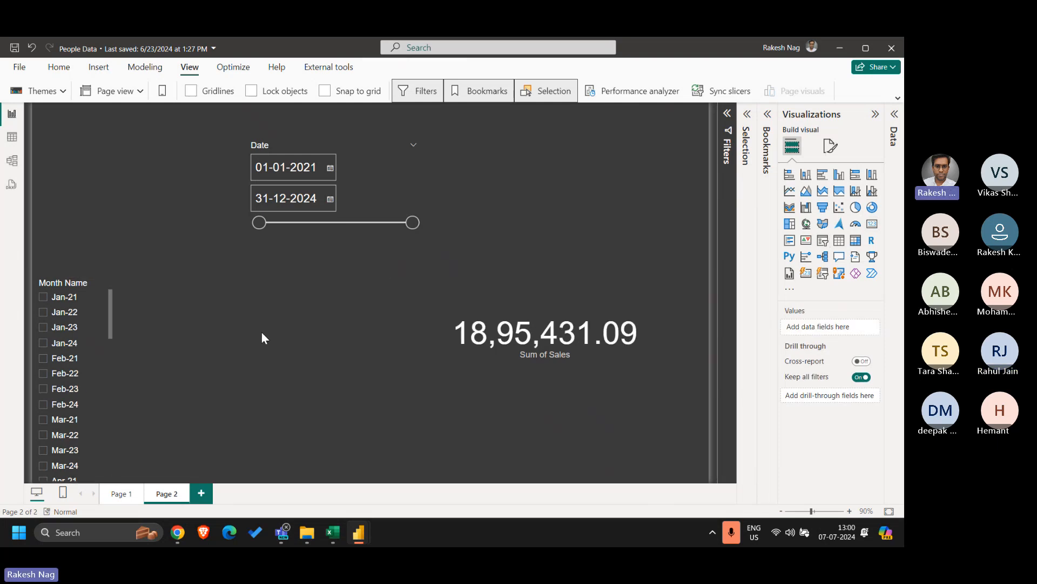
mouse_move(329, 143)
mouse_down()
mouse_move(378, 141)
mouse_move(327, 137)
mouse_up()
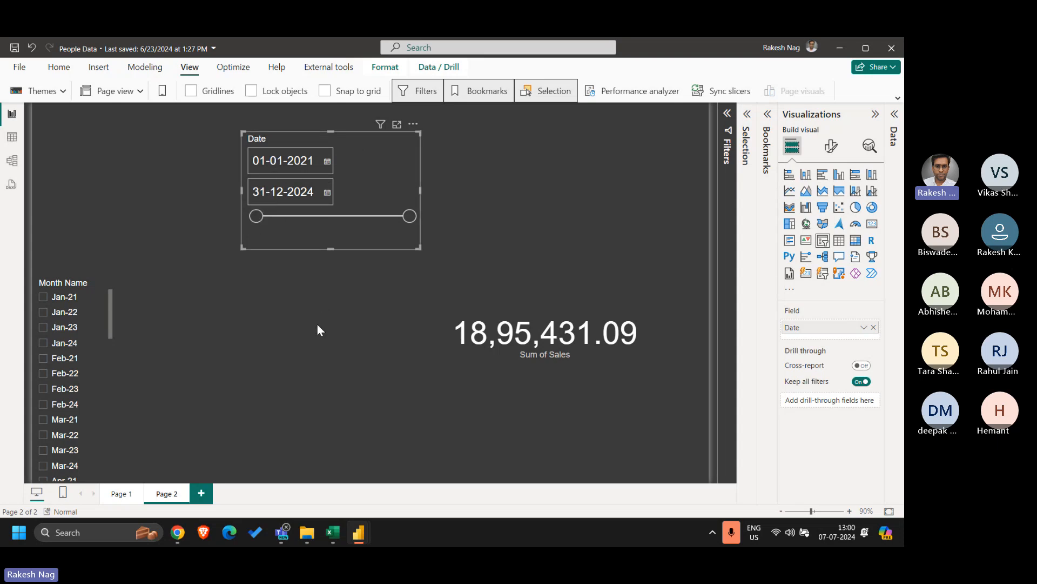
Test both slicers by filtering to Feb-21 and clearing it, and narrowing the Date range to 31-05-2023 through 26-10-2023 and clearing that.
click(70, 364)
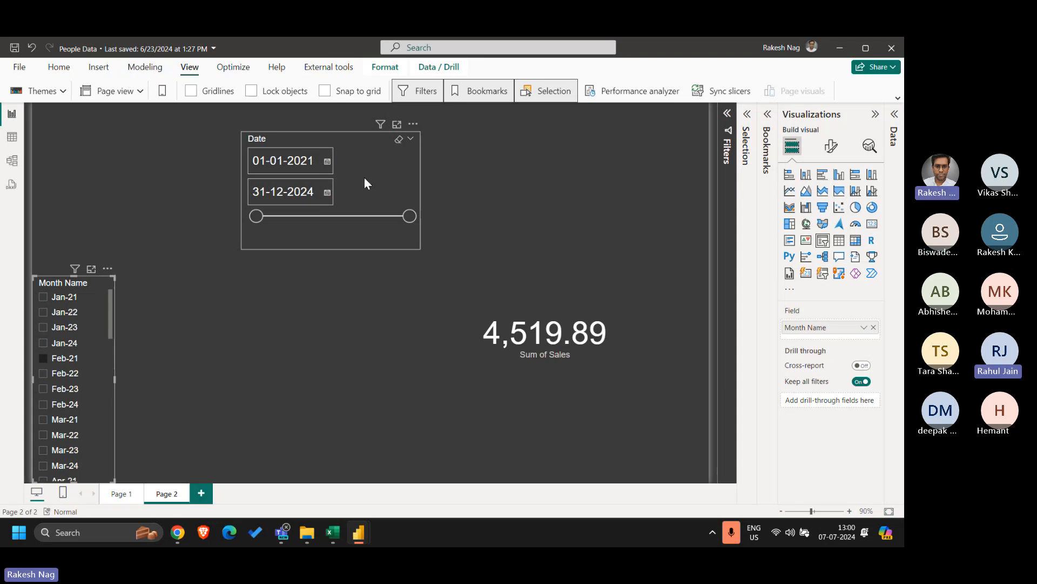
click(94, 285)
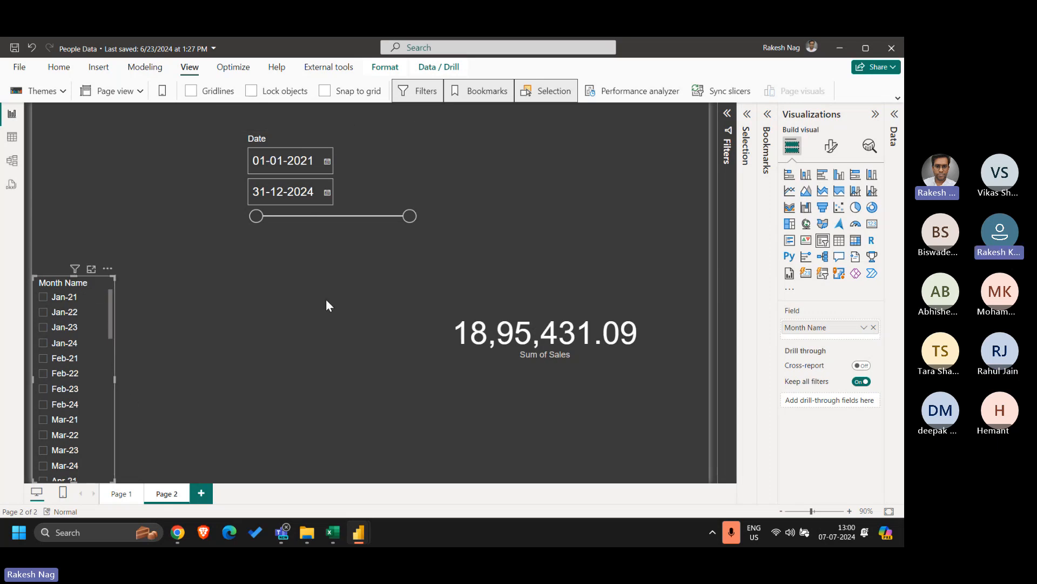
drag(257, 215, 363, 217)
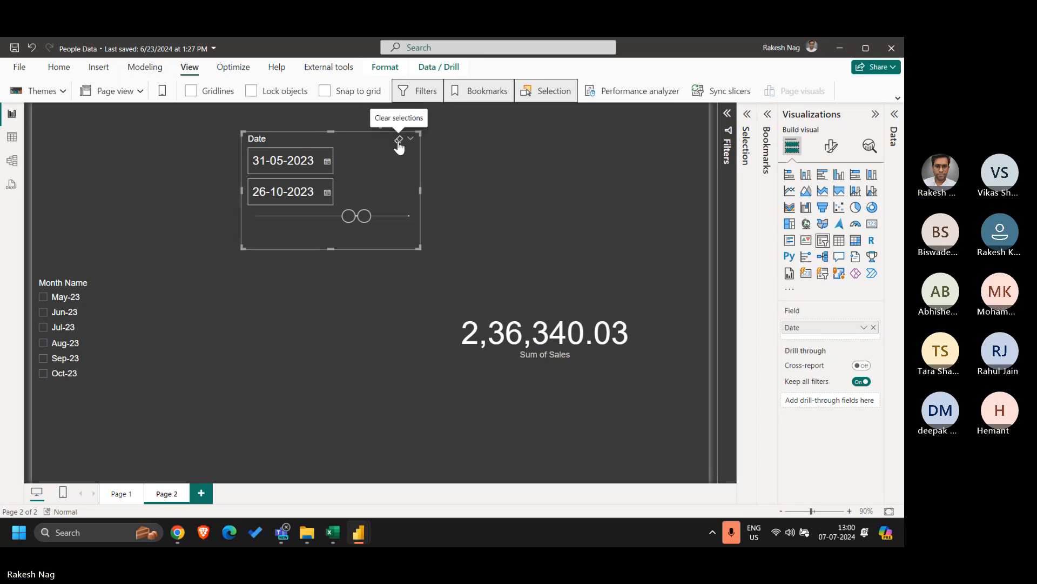
click(396, 124)
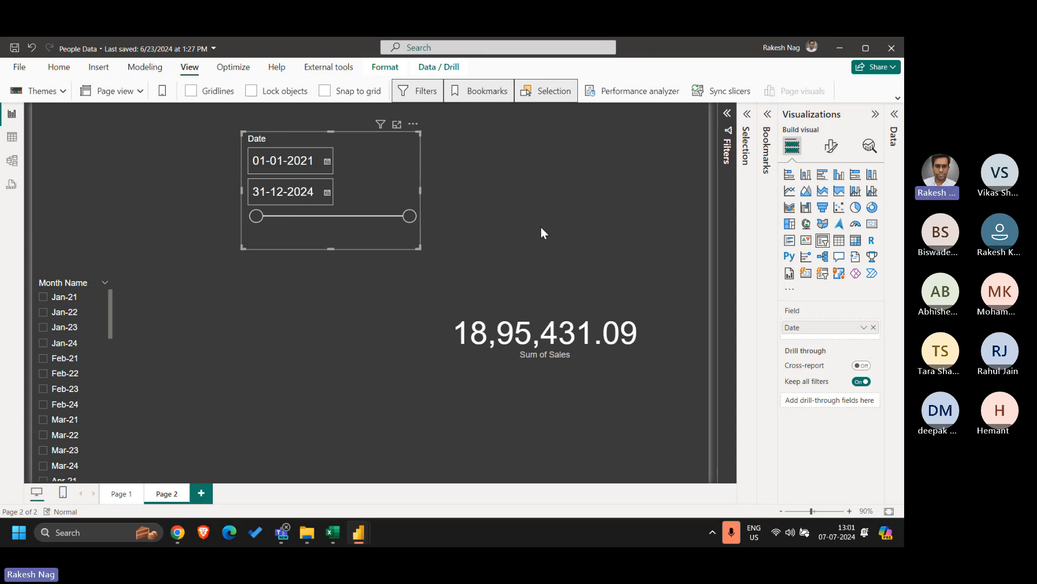
Move the Sales card down to the page's lower right corner and the Date slicer down toward the page's middle.
click(510, 319)
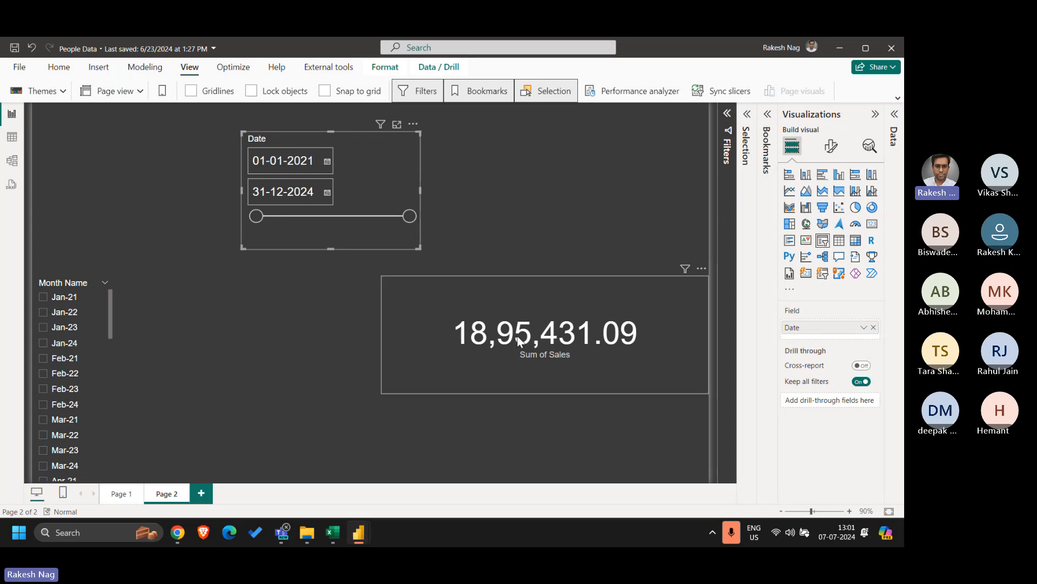
right_click(501, 300)
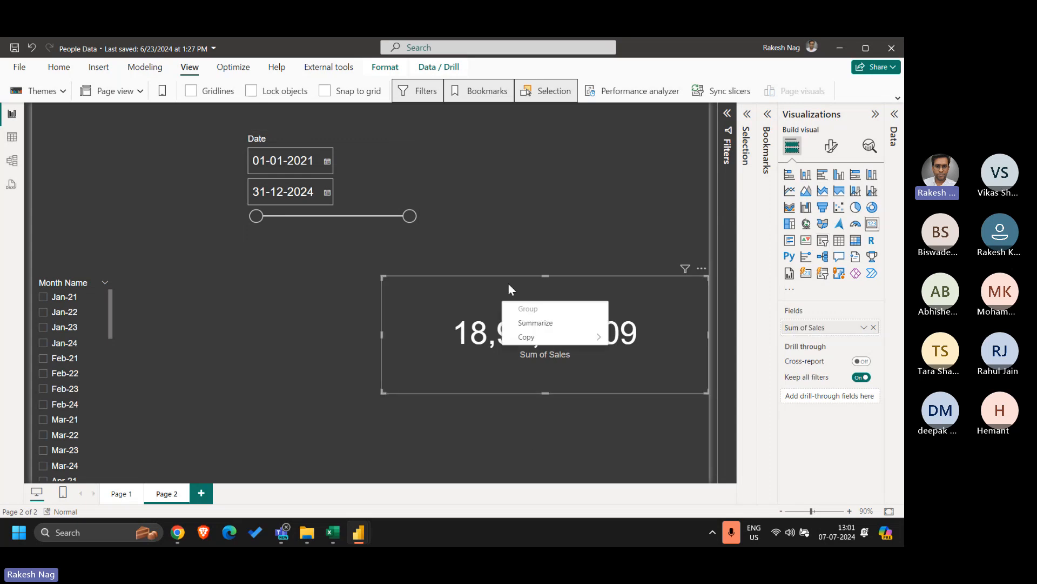
key(Escape)
drag(508, 285, 508, 374)
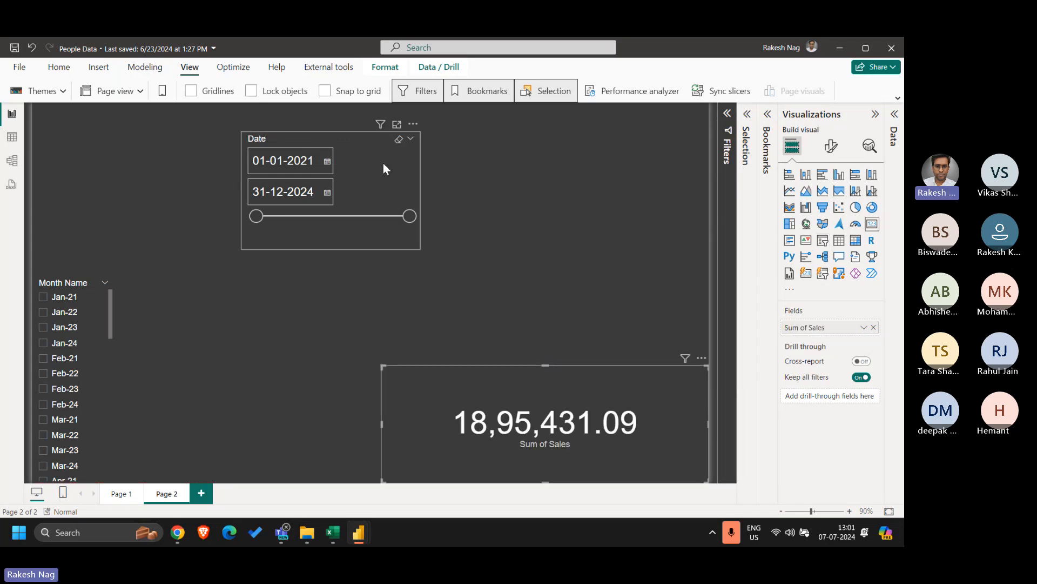
drag(356, 142, 338, 222)
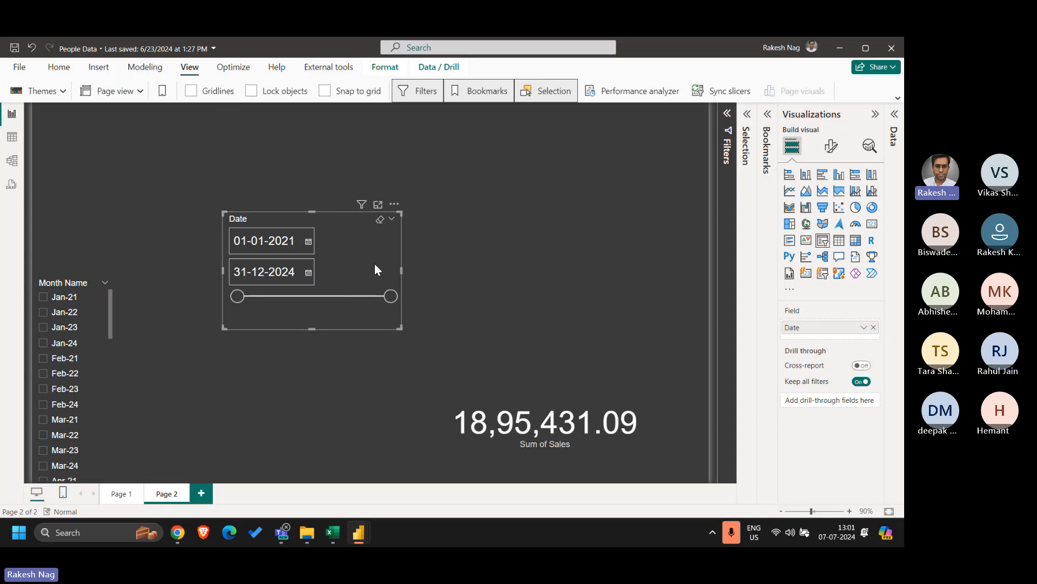
Turn on interaction editing with the Month Name slicer as the source visual.
click(69, 285)
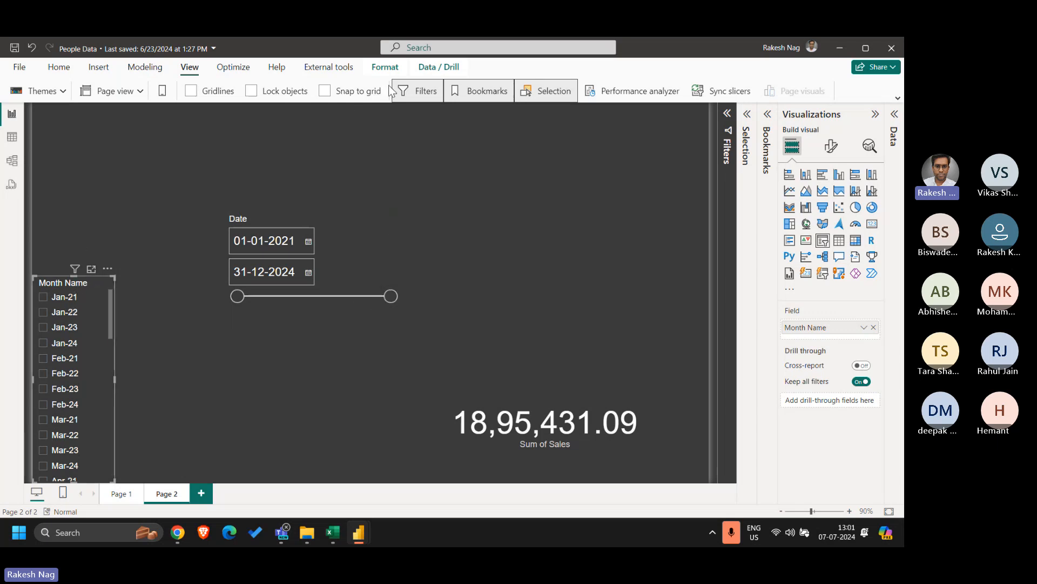
click(385, 66)
click(34, 98)
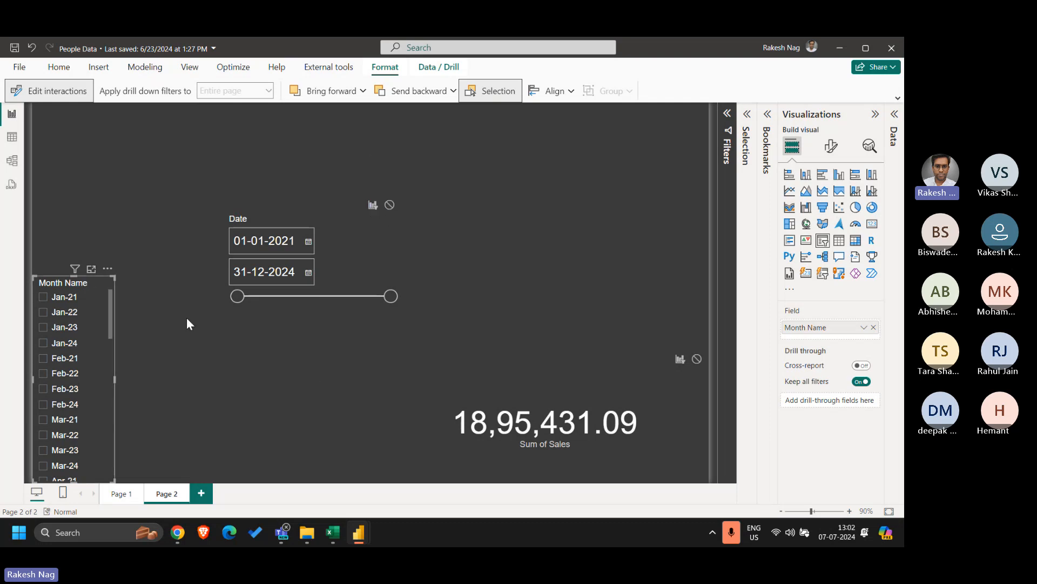
Try different months in the Month Name slicer and leave it filtered to Feb-22.
click(68, 345)
click(69, 349)
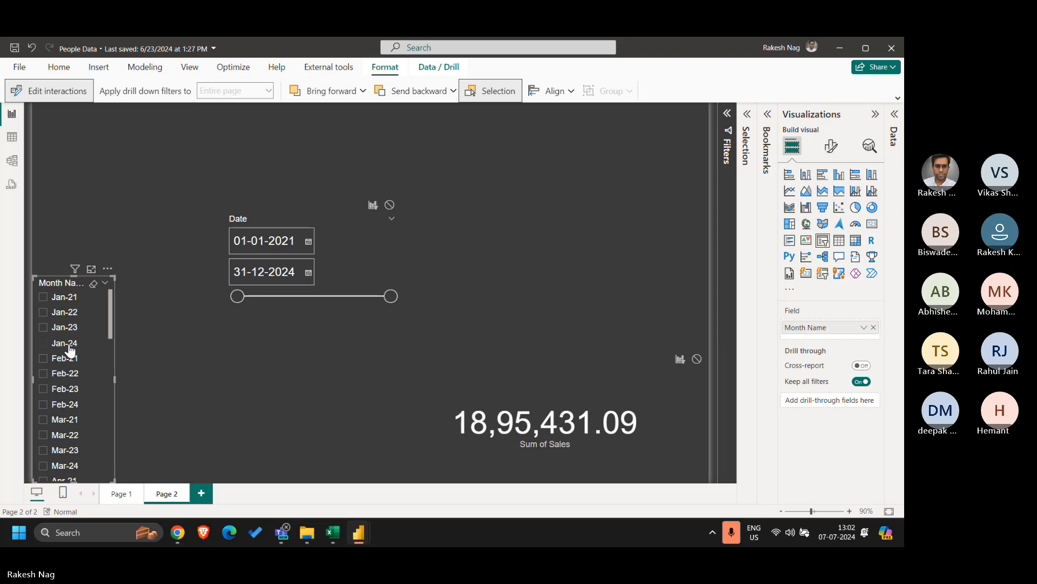
click(69, 345)
click(66, 373)
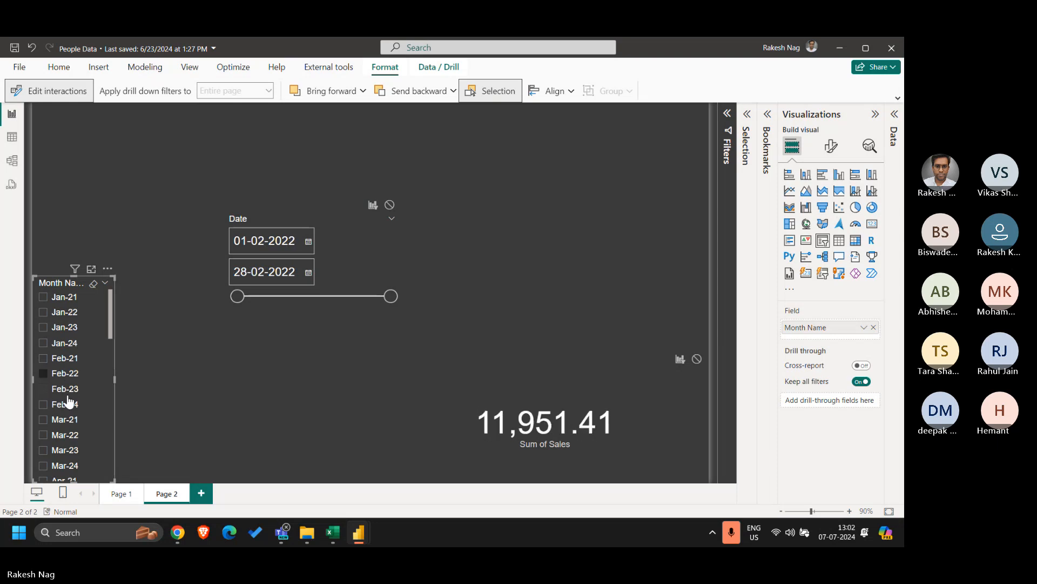
click(66, 389)
click(65, 373)
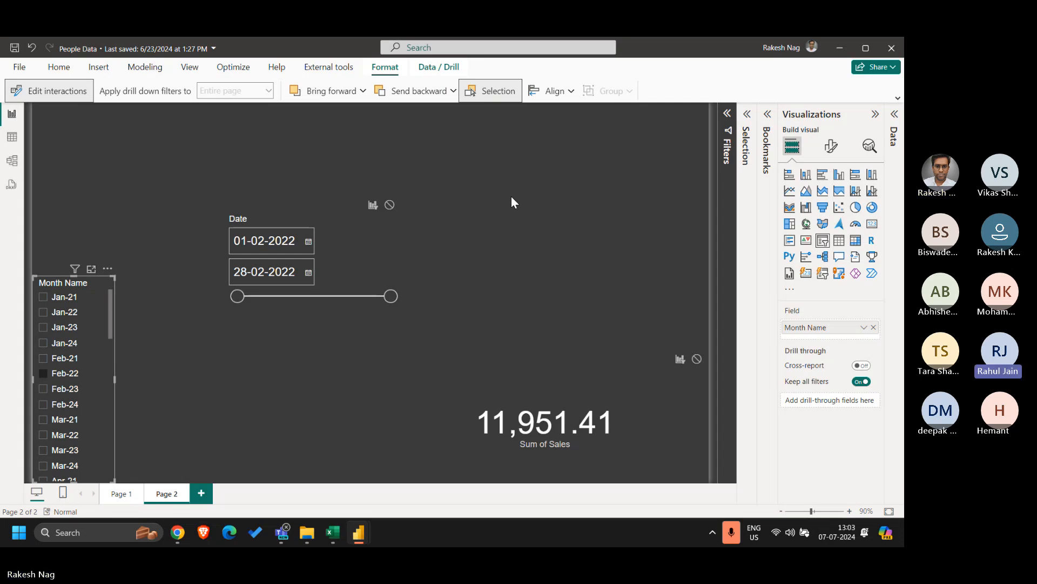
Examine the global and current-file report settings in the People Data file's options, then close the options.
click(19, 67)
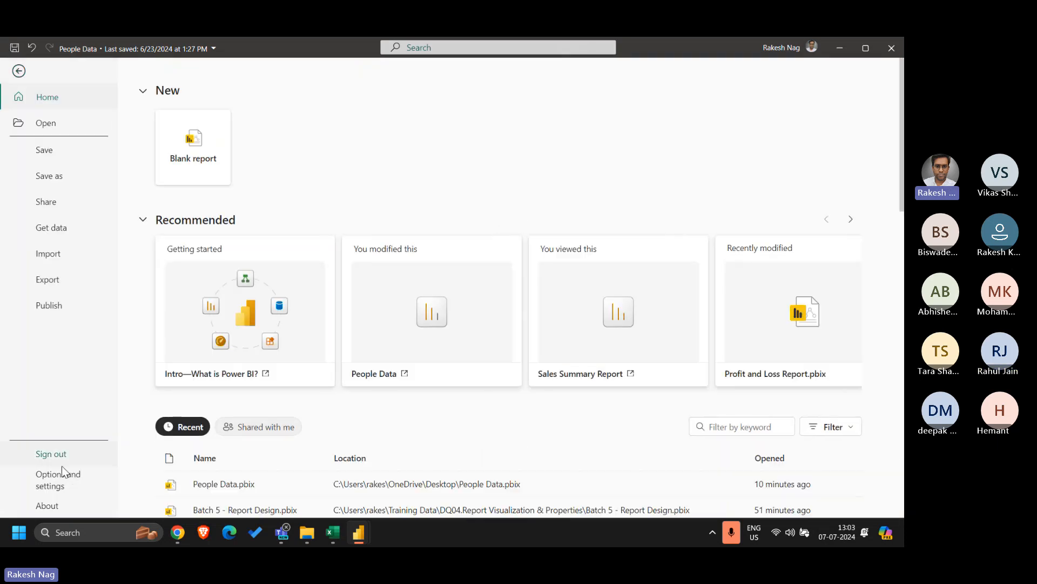
click(64, 478)
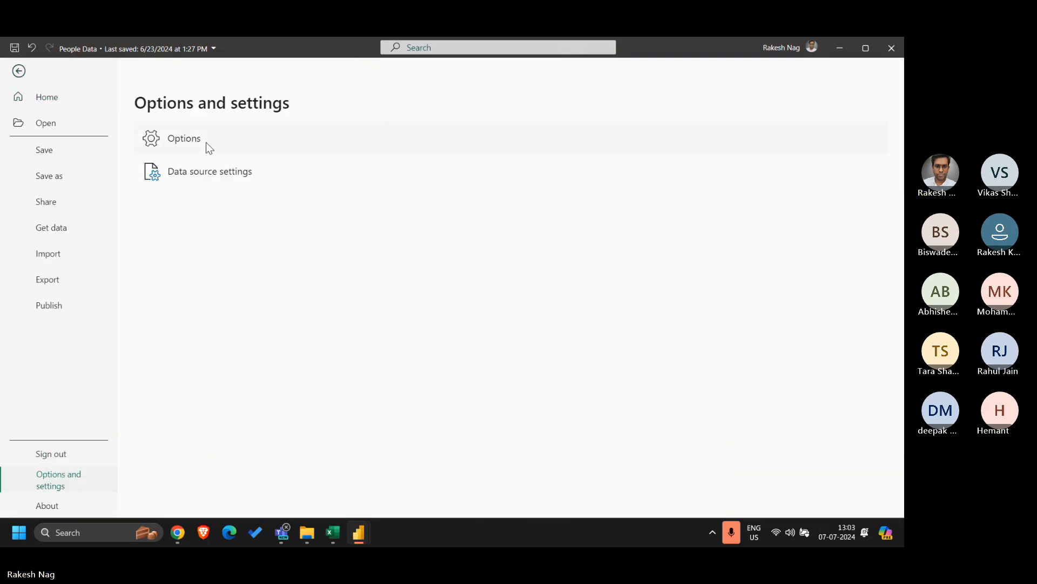
key(Escape)
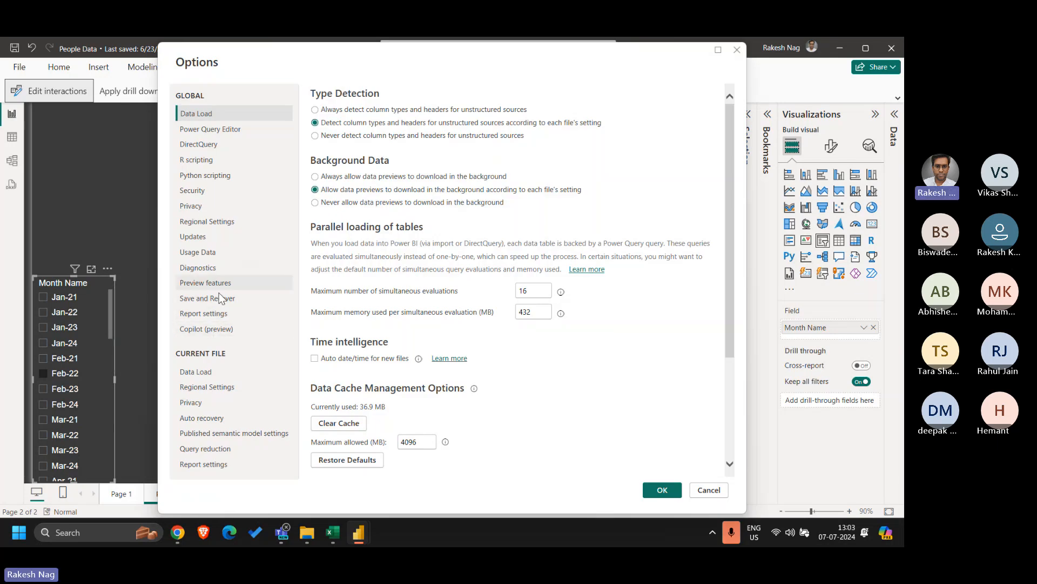
click(222, 316)
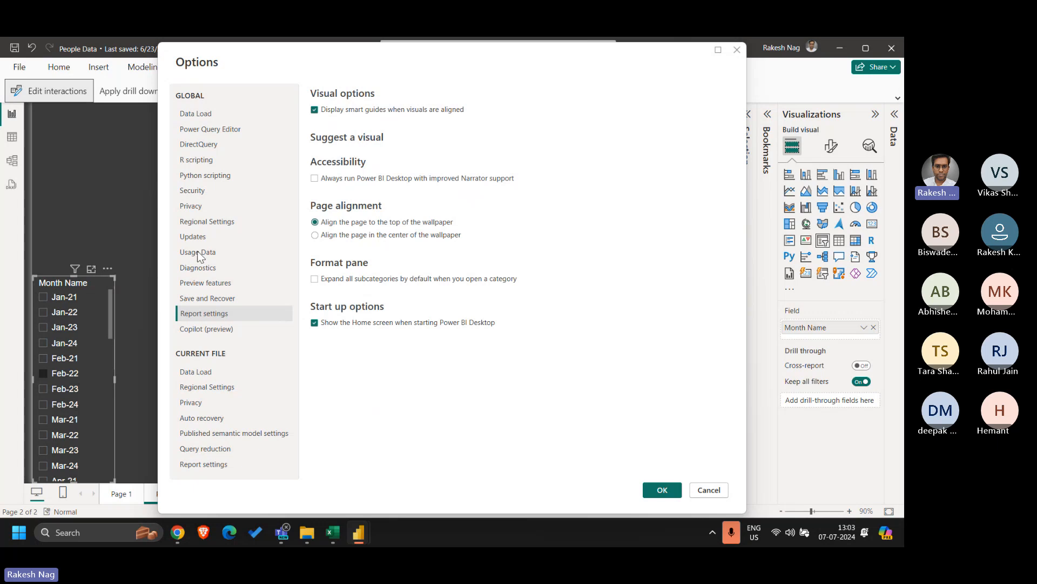
click(208, 466)
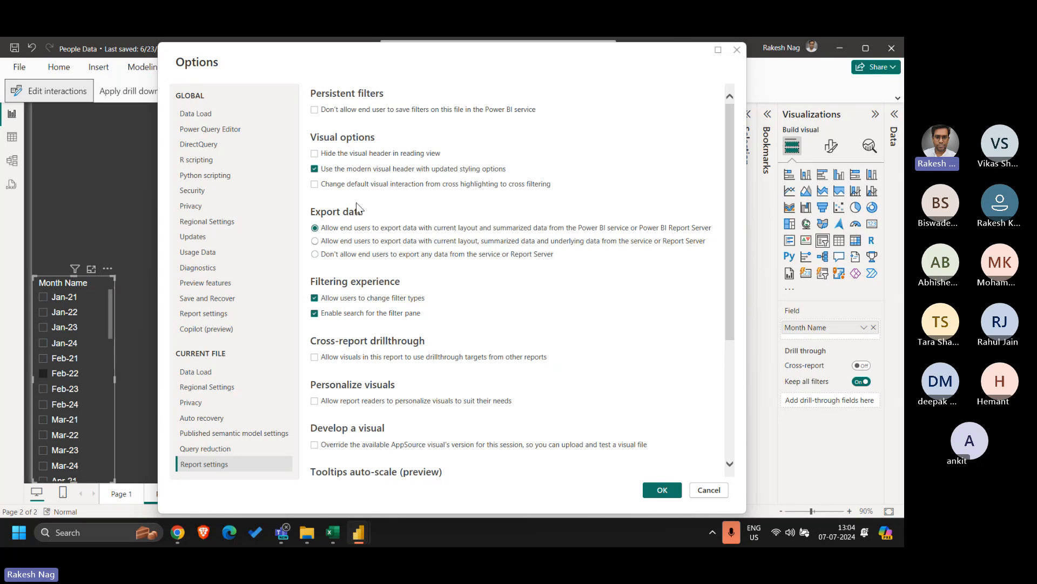
click(738, 50)
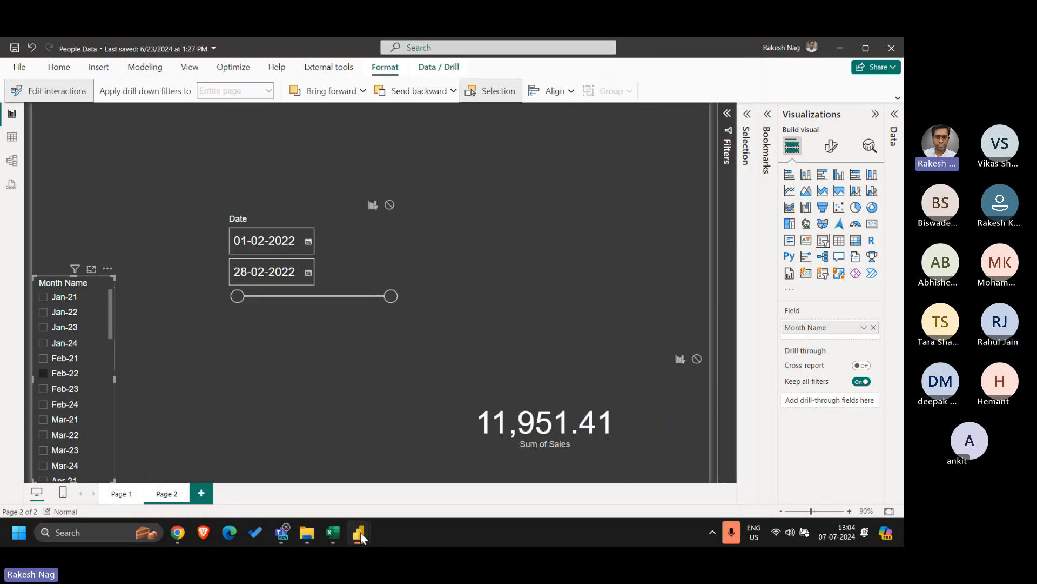
Switch to the Batch 5 - Report Design file and show its Analysis page in report view.
mouse_move(360, 532)
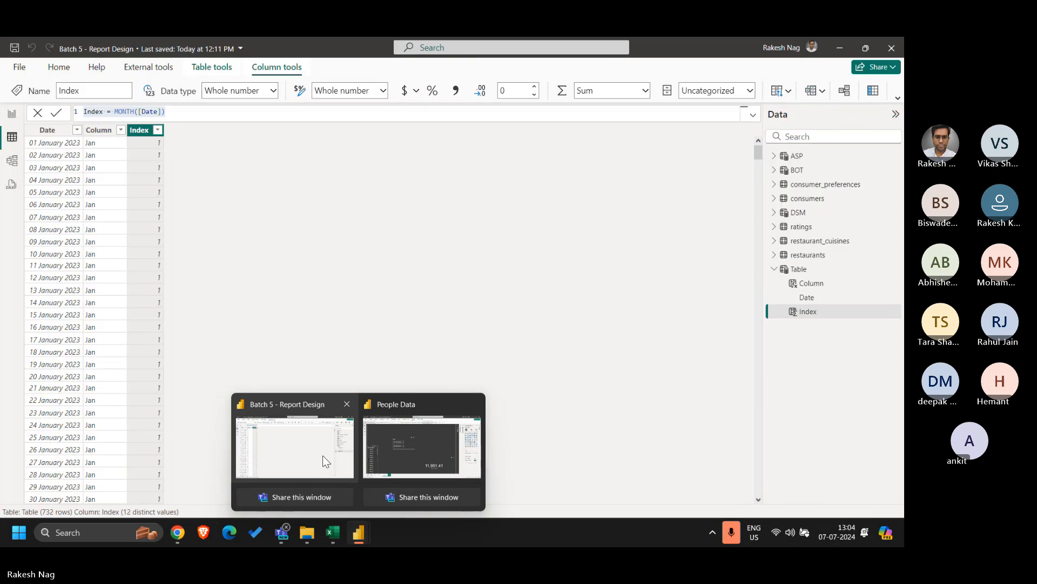
click(322, 455)
click(12, 114)
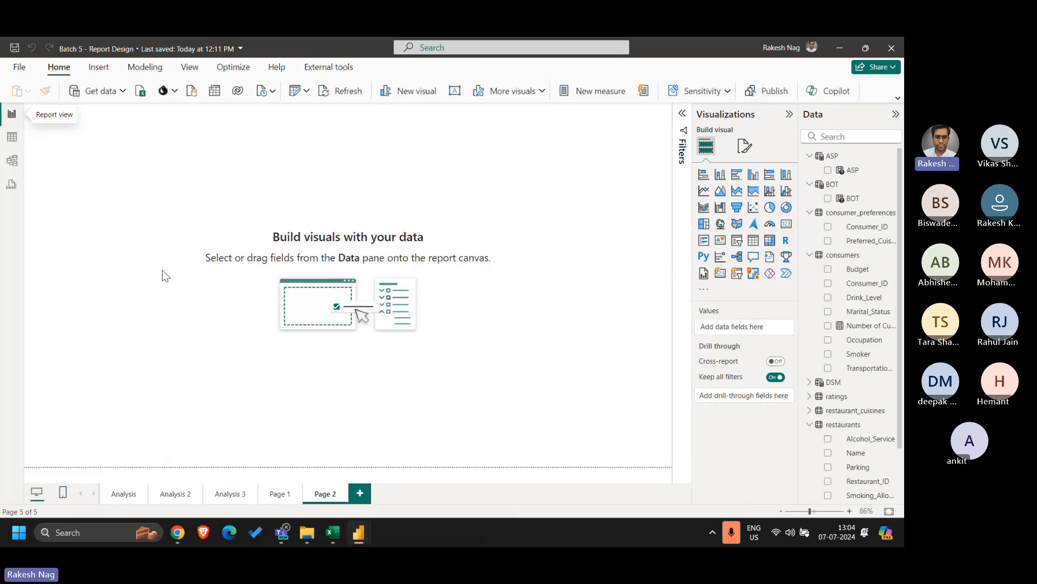
click(124, 494)
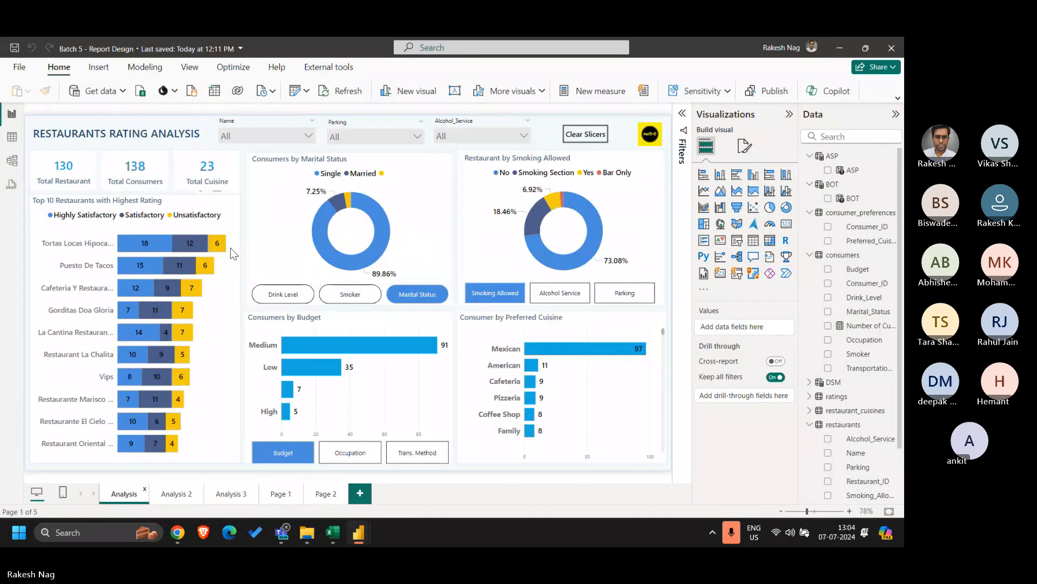
Examine the current-file report settings in the Batch 5 - Report Design file's options, then close the options.
click(19, 67)
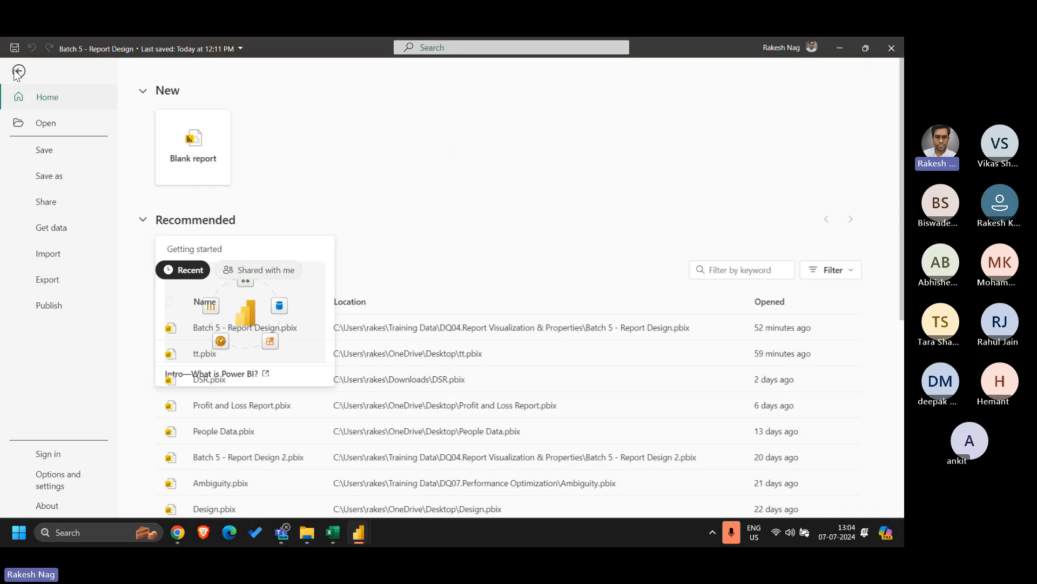
click(75, 481)
click(266, 128)
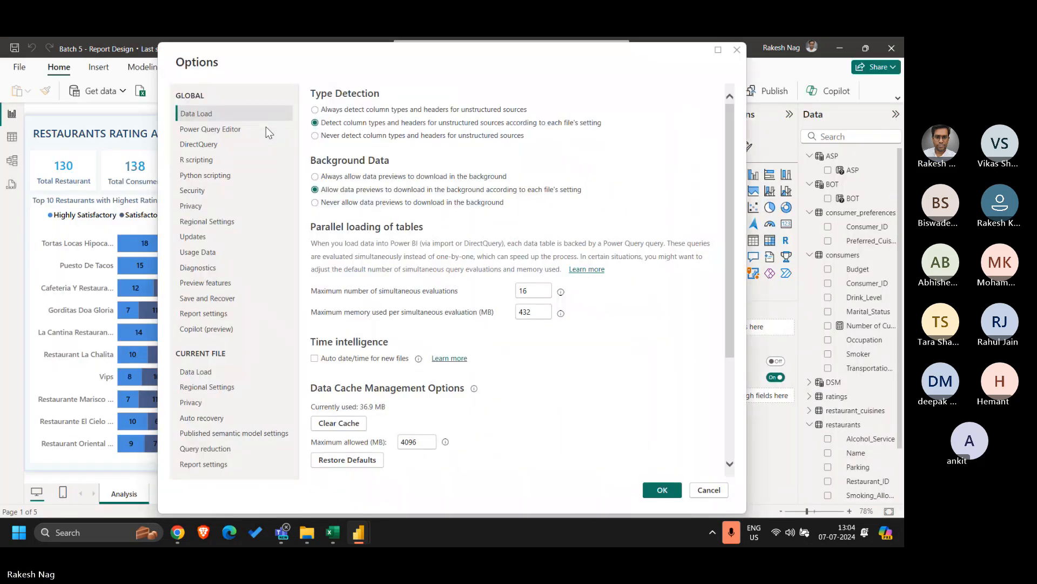
click(229, 467)
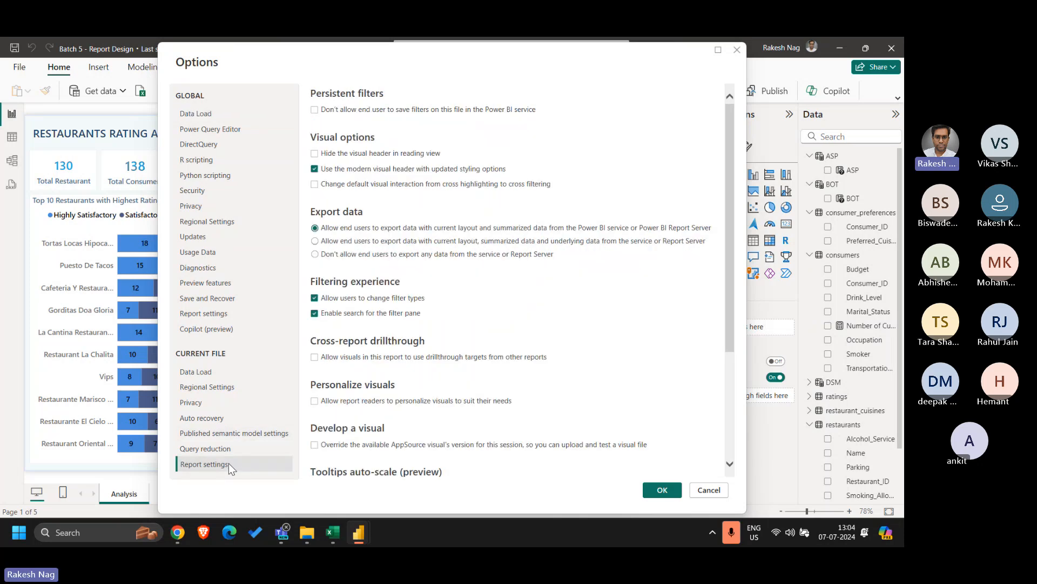
click(738, 50)
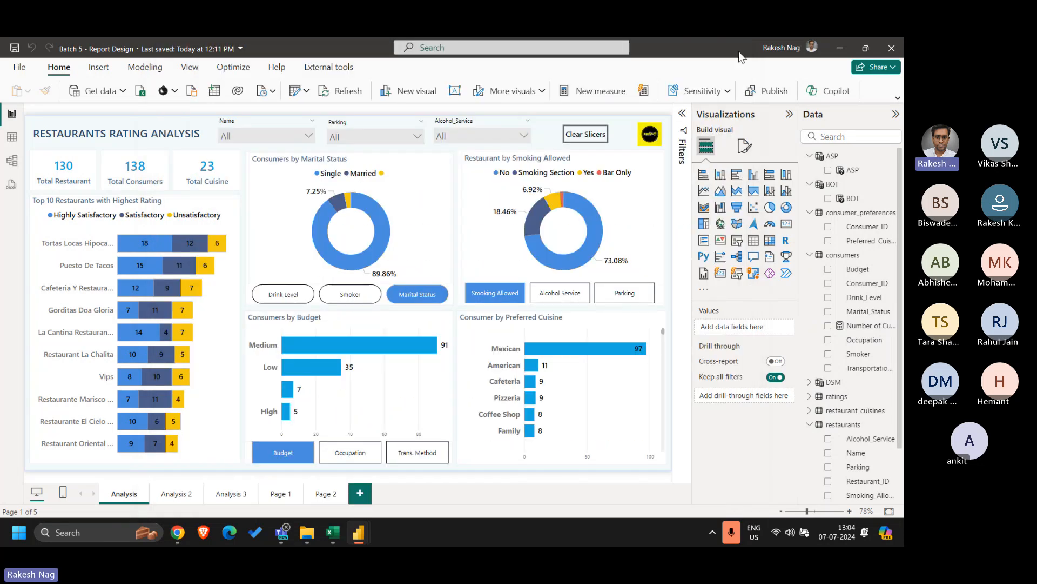
Select and clear Cafe Chaires in the restaurant Name slicer, then collapse its list.
click(309, 136)
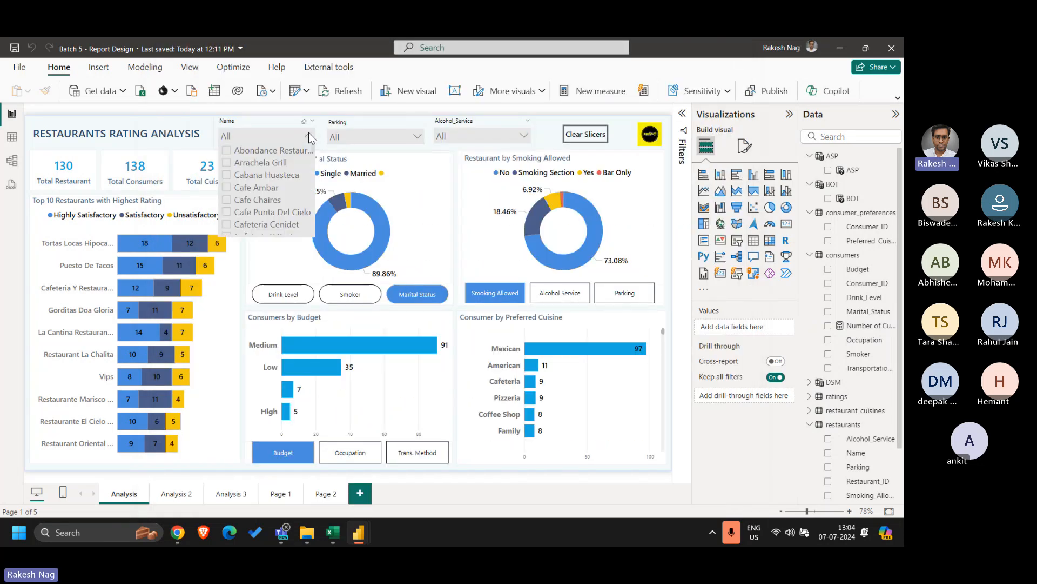
click(261, 200)
click(260, 200)
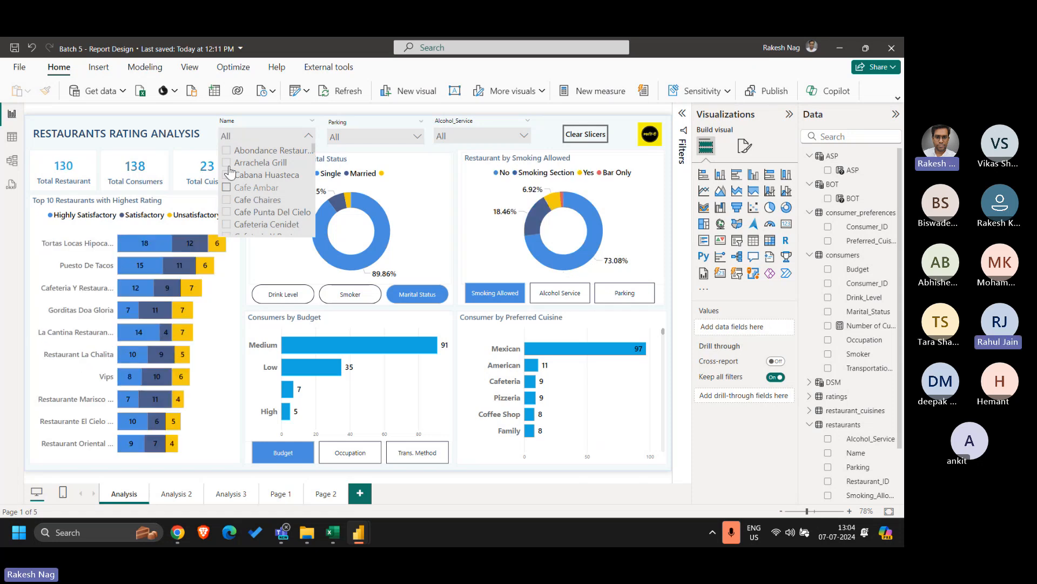
click(206, 128)
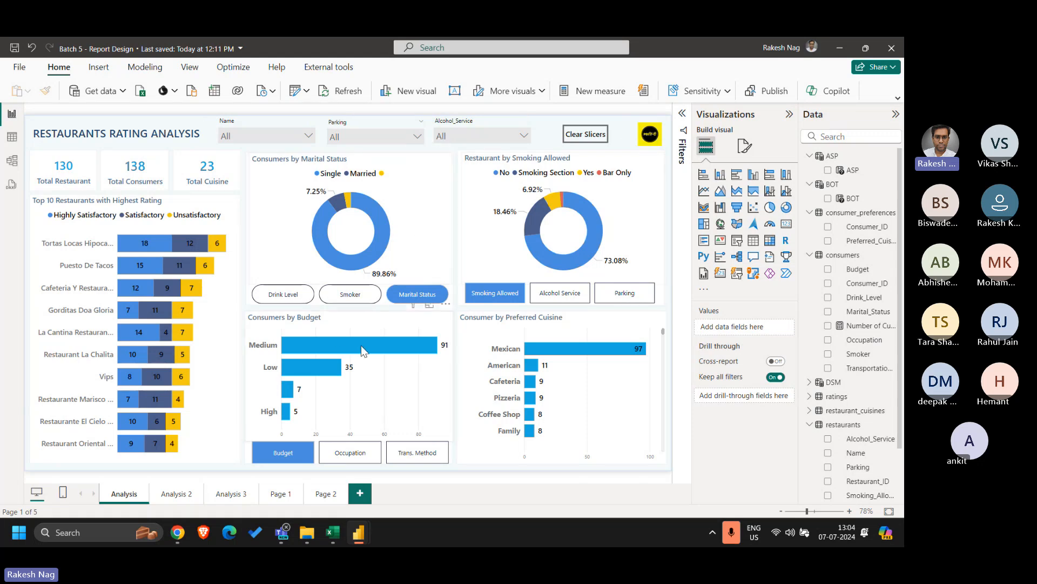
Cross-highlight the page by the Medium budget bar, clear it, and select the Mexican bar in the preferred cuisine chart.
mouse_move(361, 346)
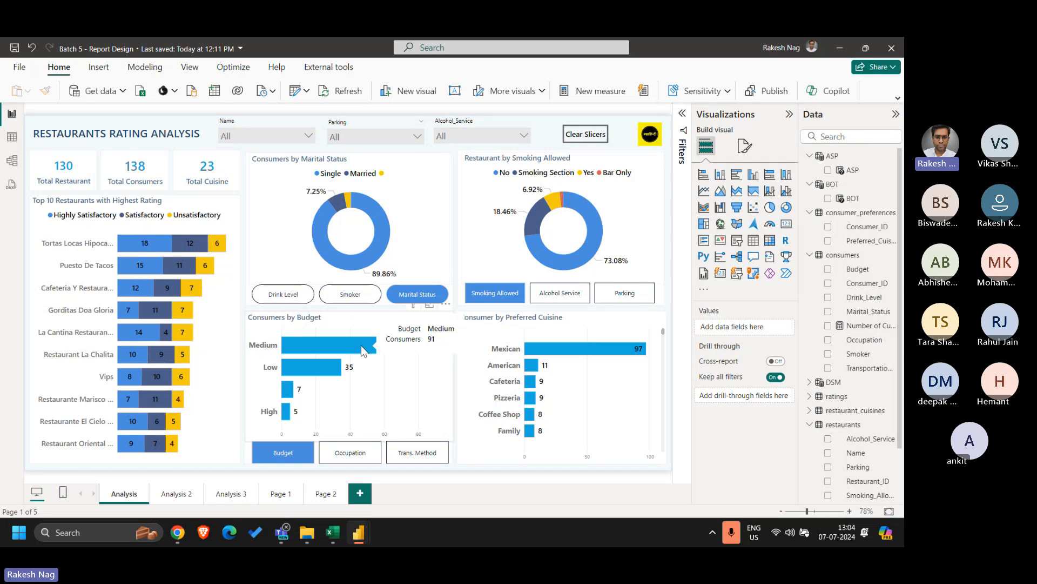
click(362, 346)
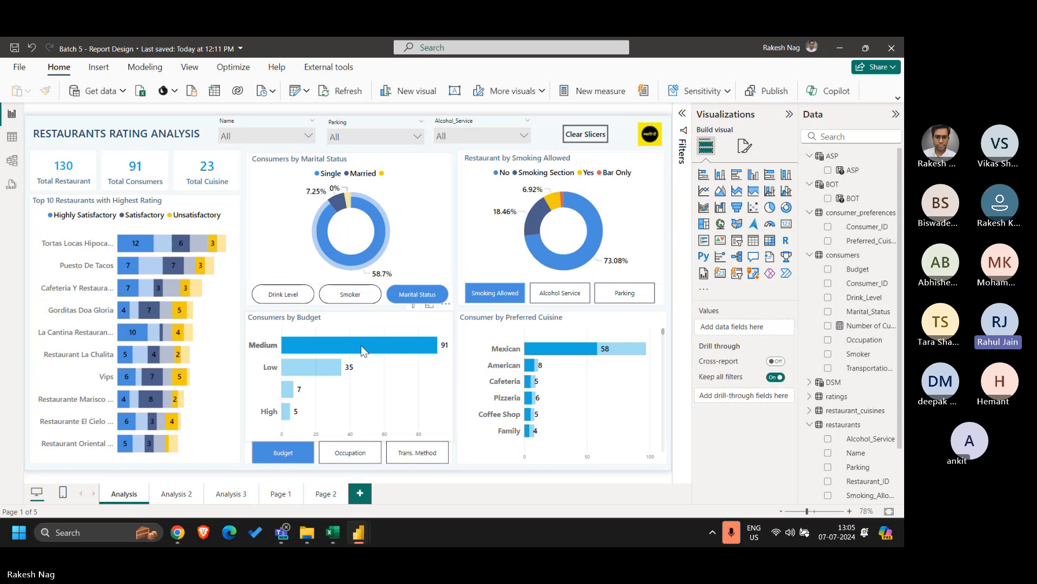
click(361, 346)
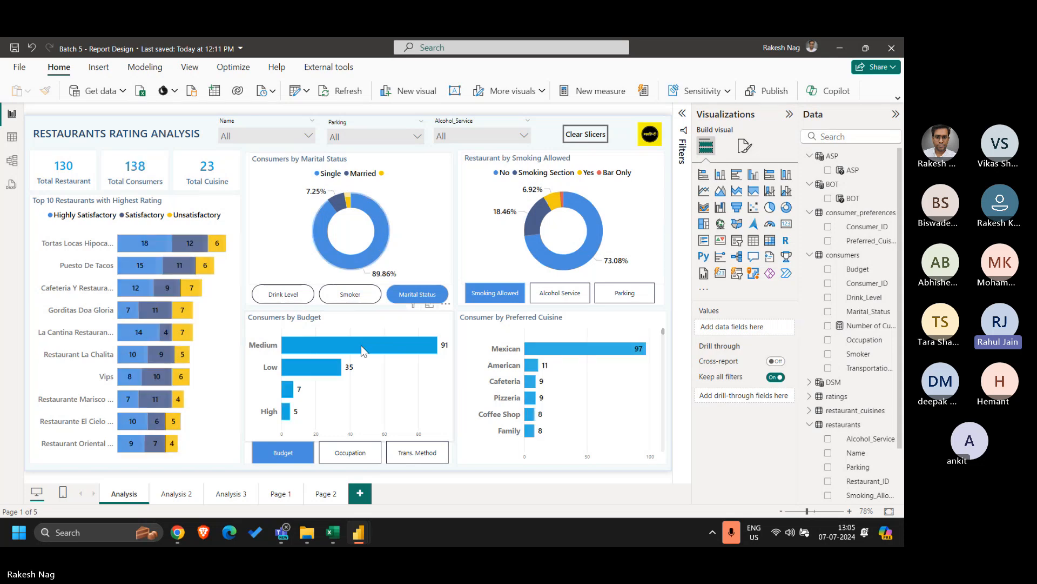
click(580, 352)
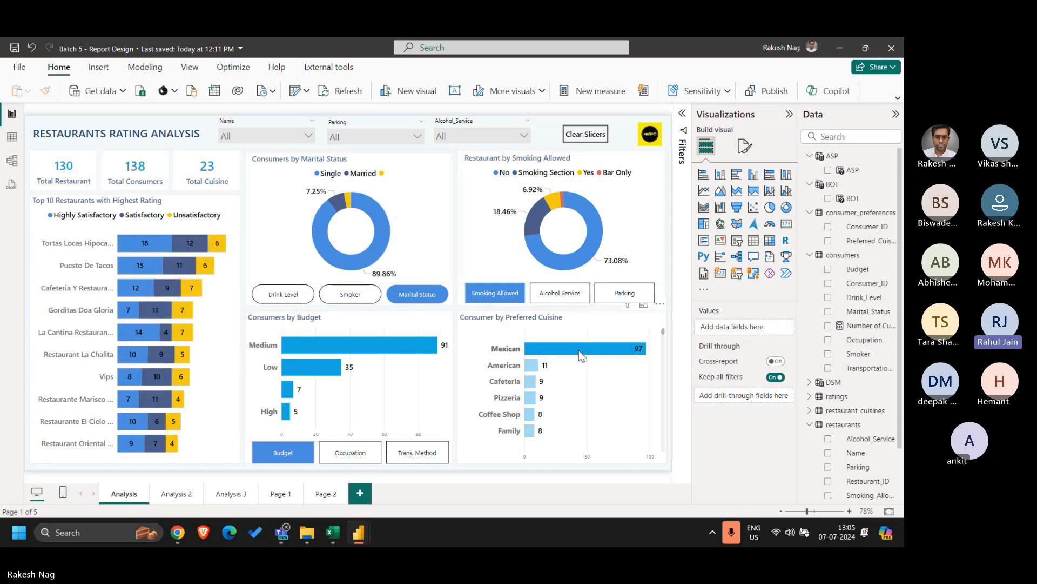
Clear the Mexican bar selection, then cross-highlight the page by the Low budget bar and clear it.
click(579, 354)
click(333, 368)
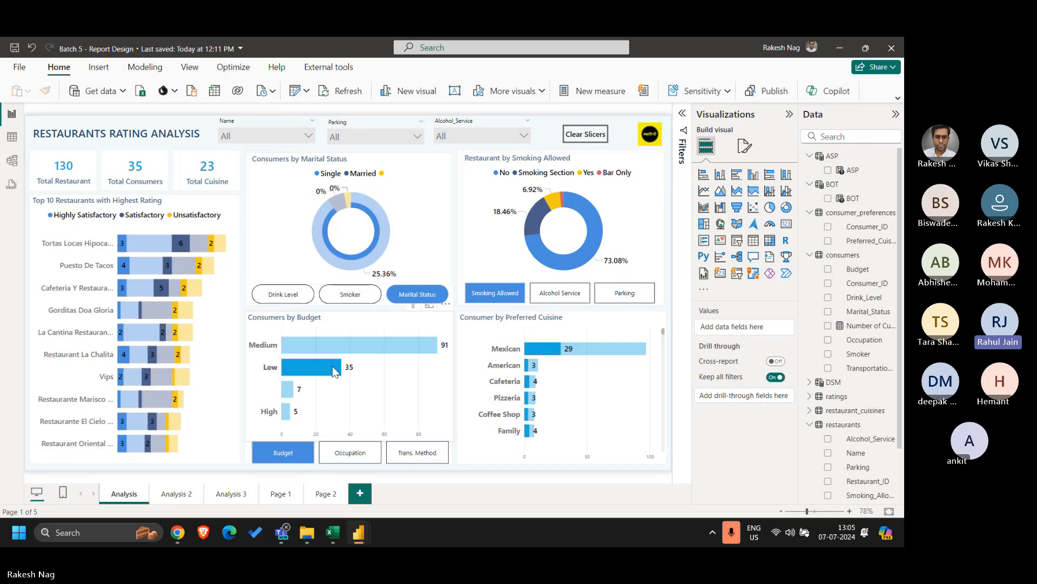
click(332, 367)
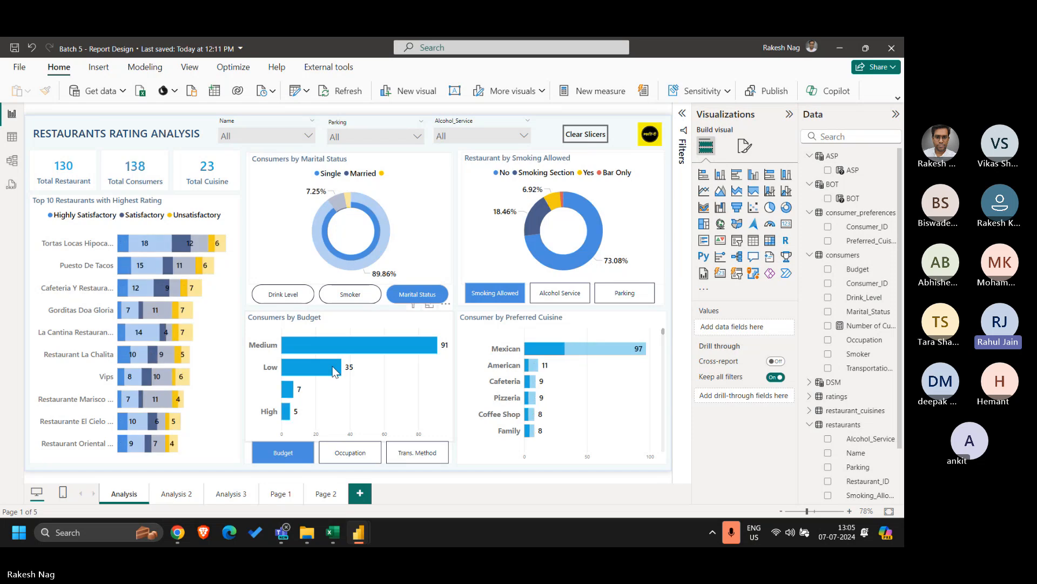
Change the default visual interaction from cross highlighting to cross filtering in the current file's report settings.
click(19, 67)
click(69, 478)
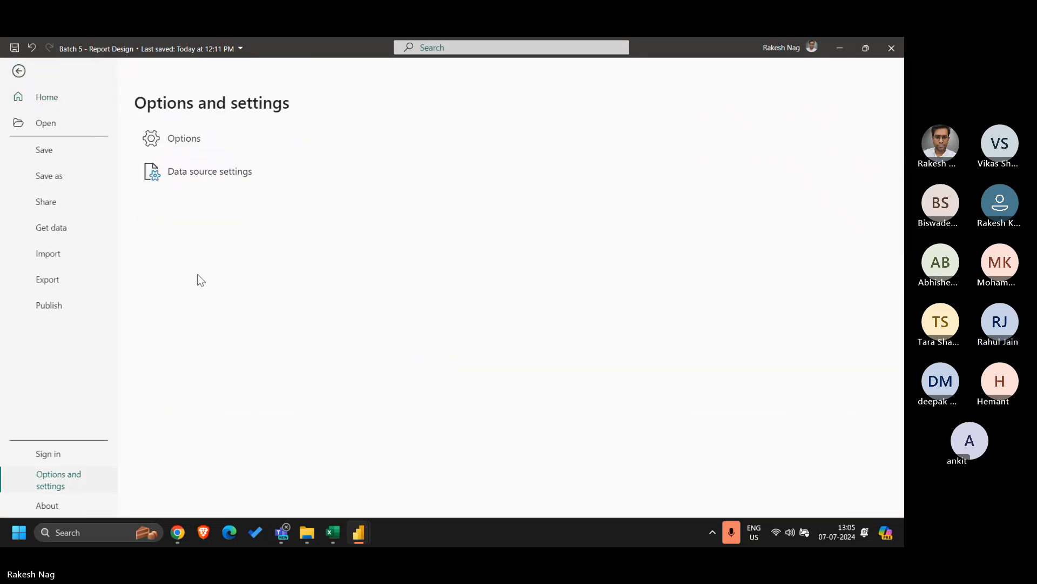
key(Escape)
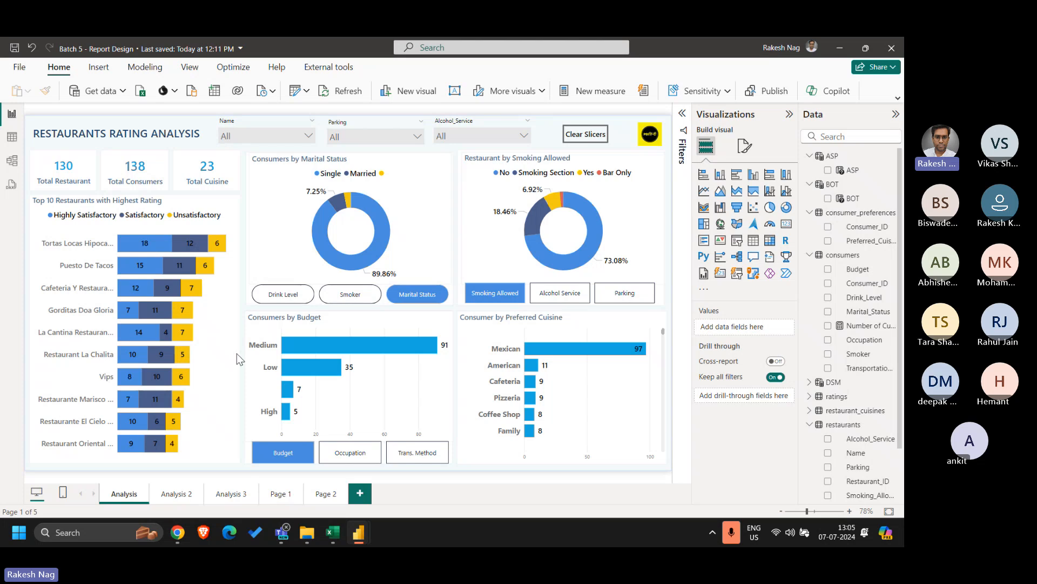
click(232, 463)
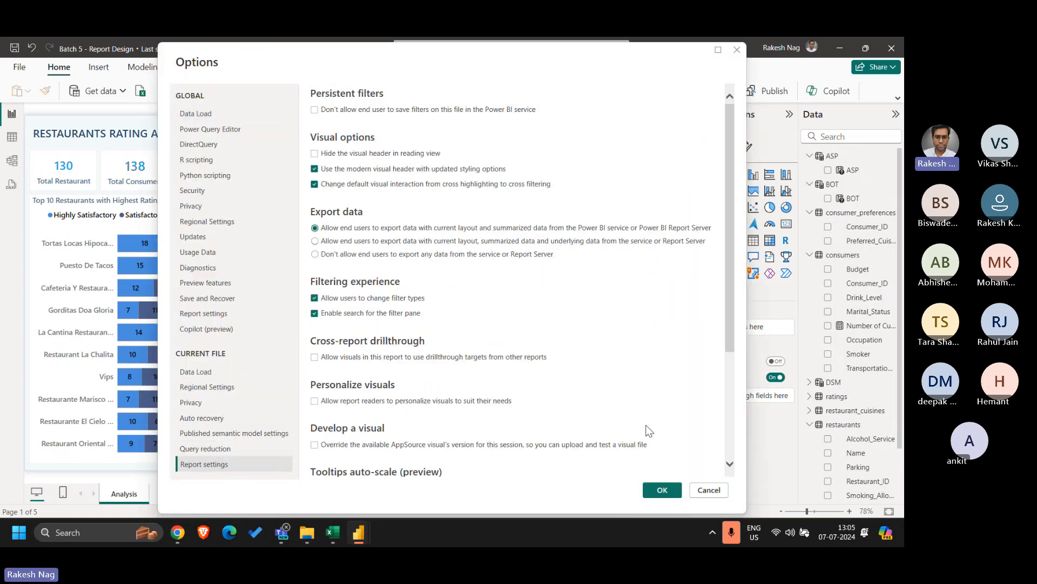
click(659, 491)
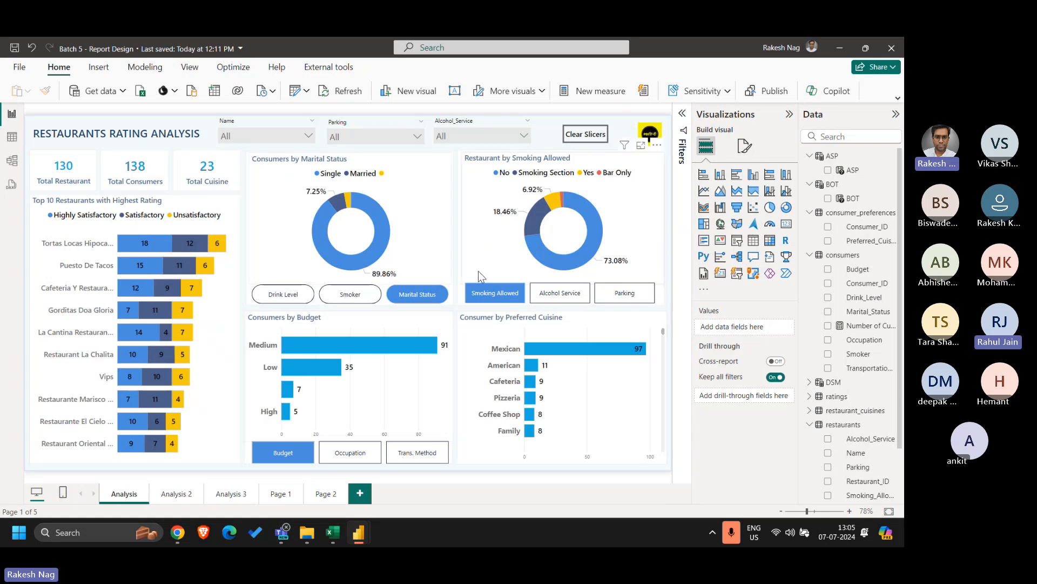
Cross-filter the page by the Single marital status slice and the Yes smoking allowed slice, clearing each selection.
click(367, 256)
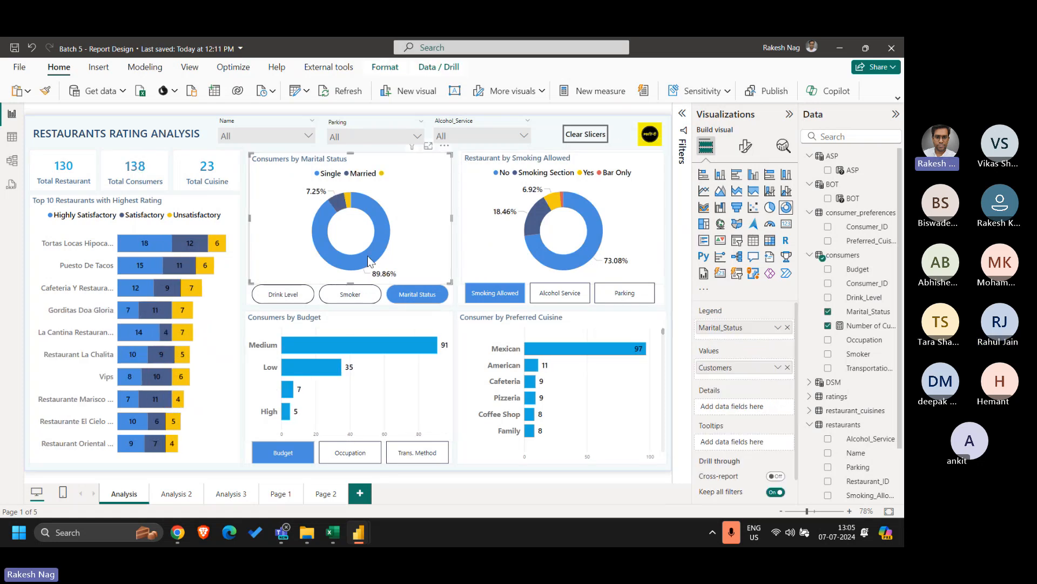
click(551, 252)
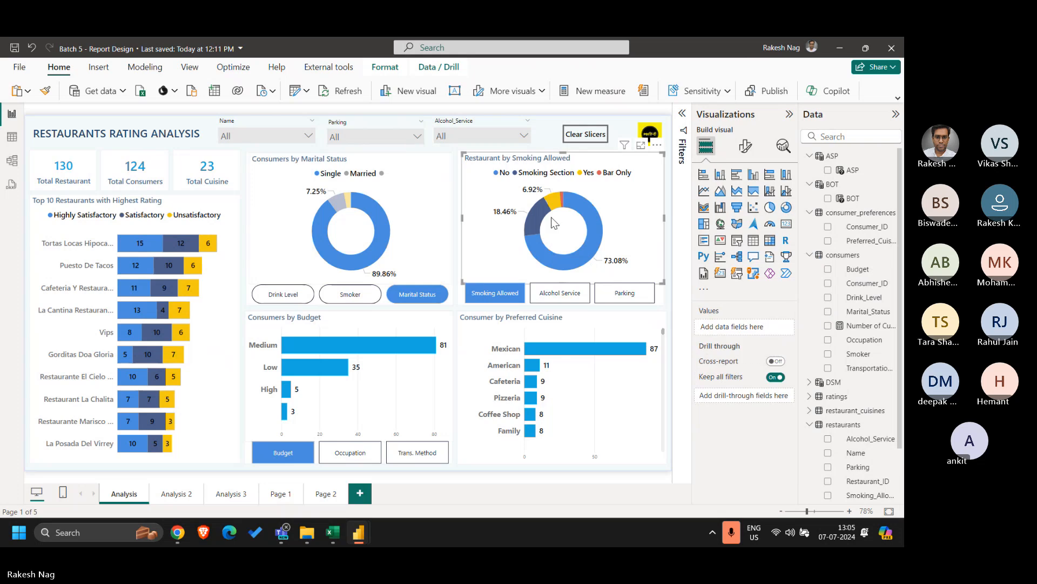
click(555, 205)
click(555, 205)
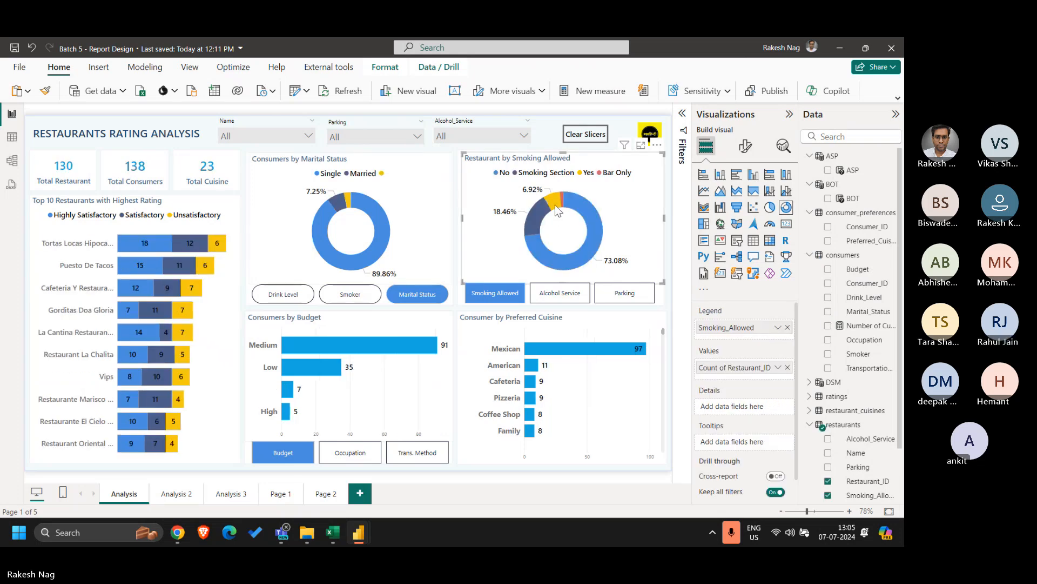
click(555, 206)
click(555, 206)
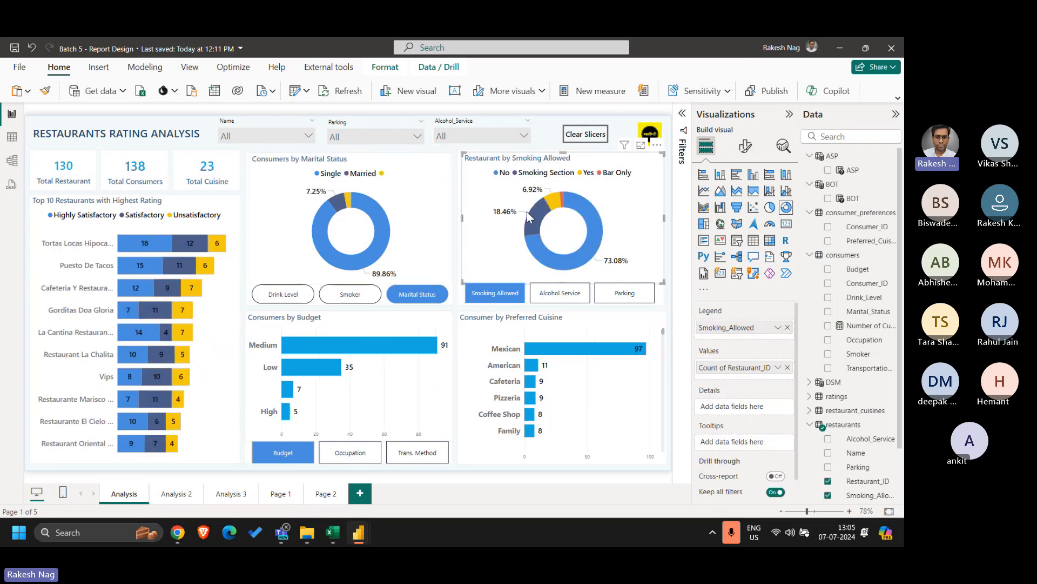
Cross-filter the page twice by the Smoking Section slice of the smoking allowed donut, clearing it each time.
click(533, 219)
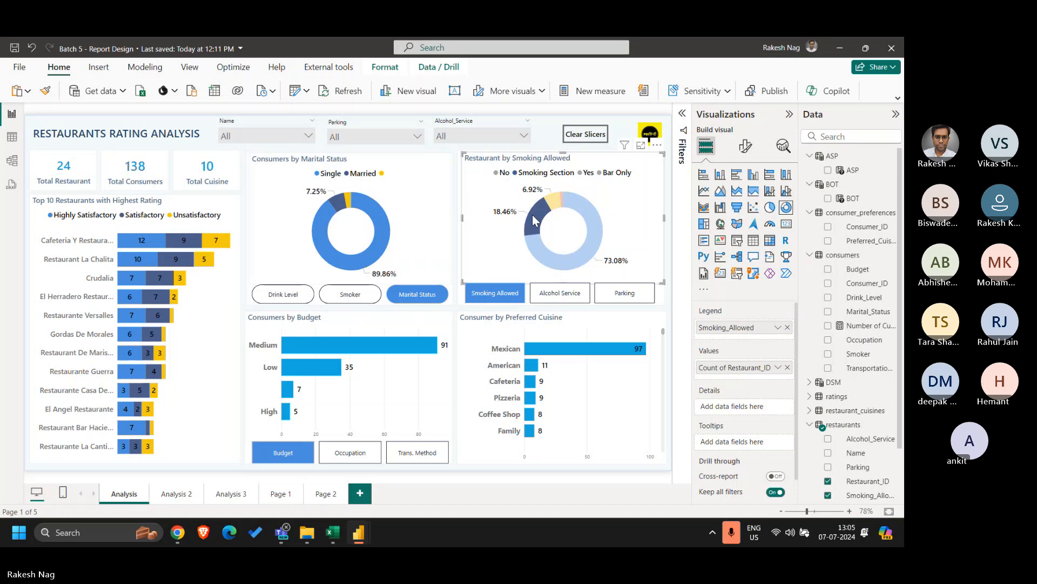
click(532, 215)
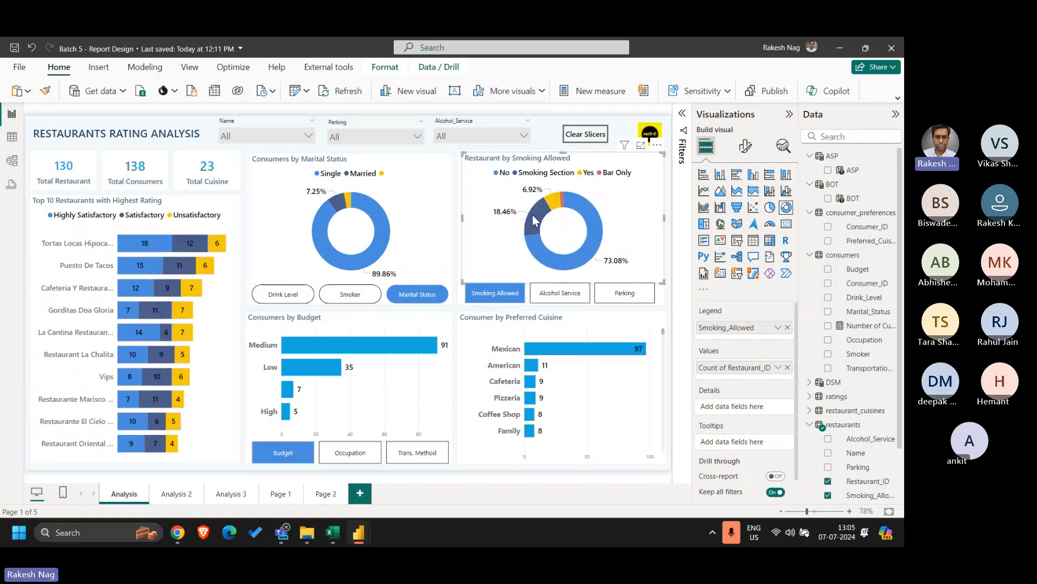
click(532, 219)
click(533, 219)
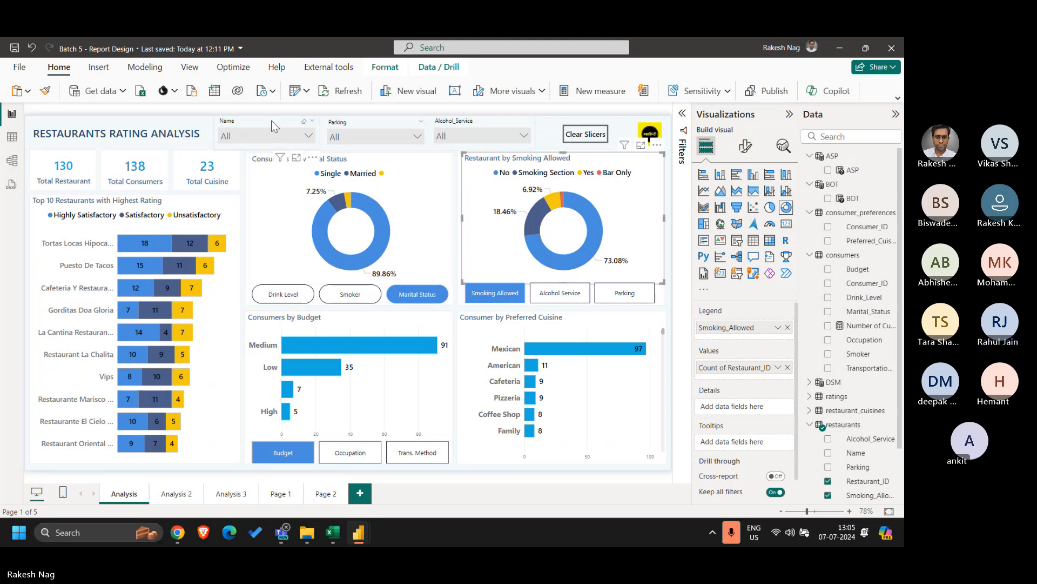
Set the Parking slicer's style to Vertical list and extend its height until all four options fit.
click(478, 132)
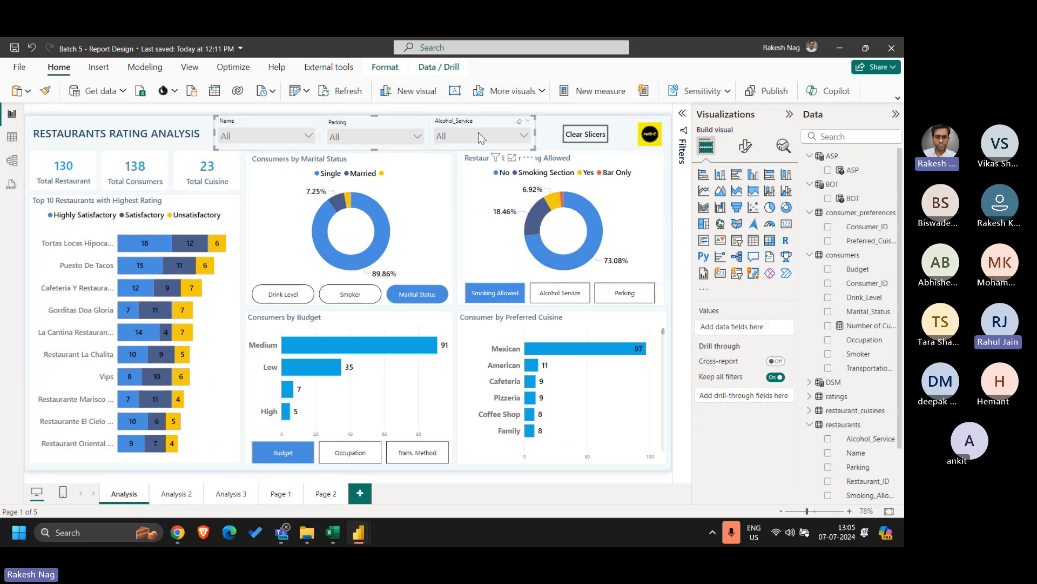
click(370, 124)
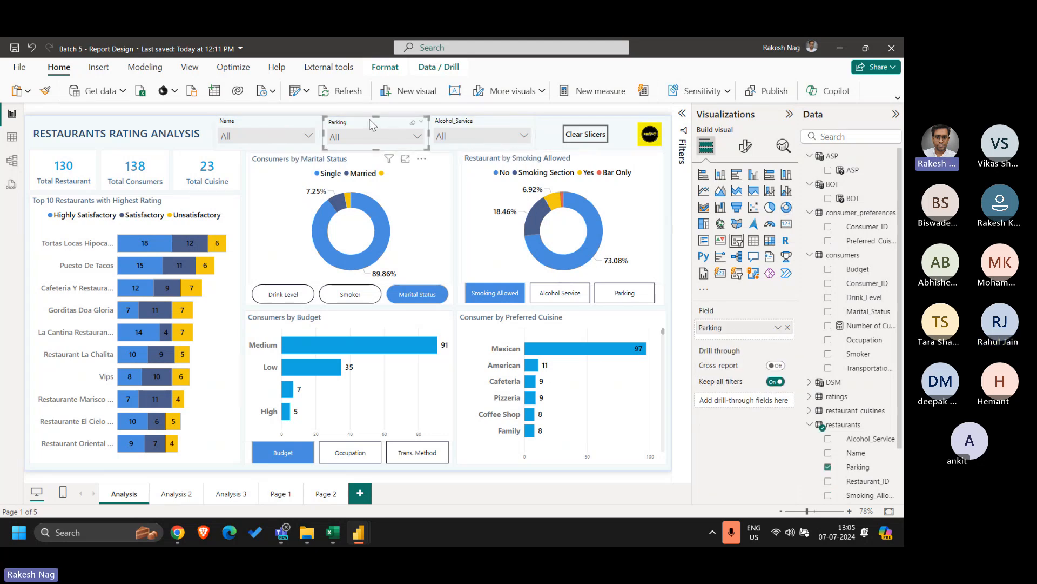
click(746, 146)
click(724, 227)
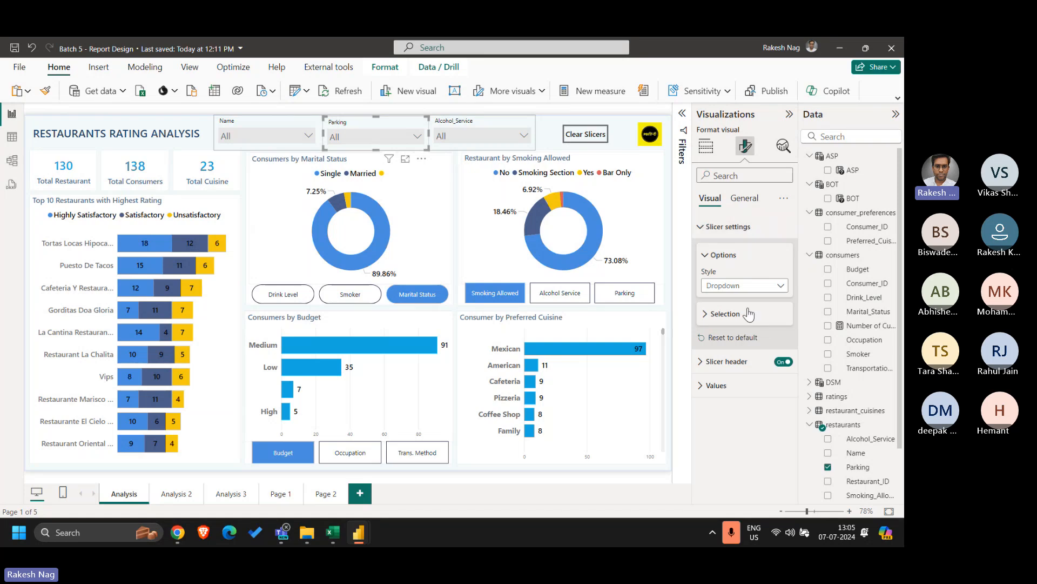
click(739, 285)
click(738, 300)
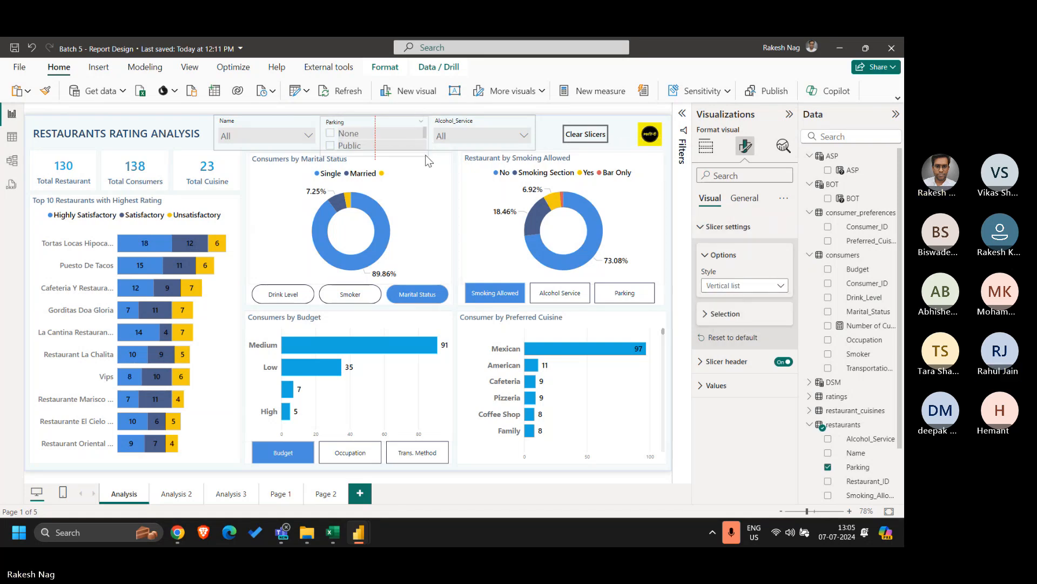
drag(426, 154, 421, 190)
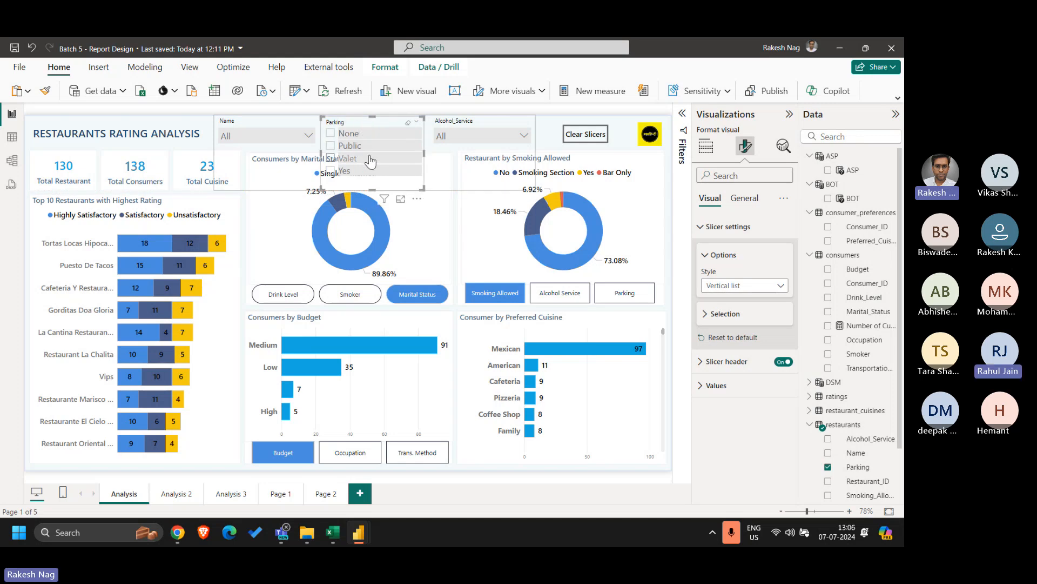
Set the restaurant Name slicer's style to Vertical list and stretch it down almost to the bottom of the page.
click(260, 126)
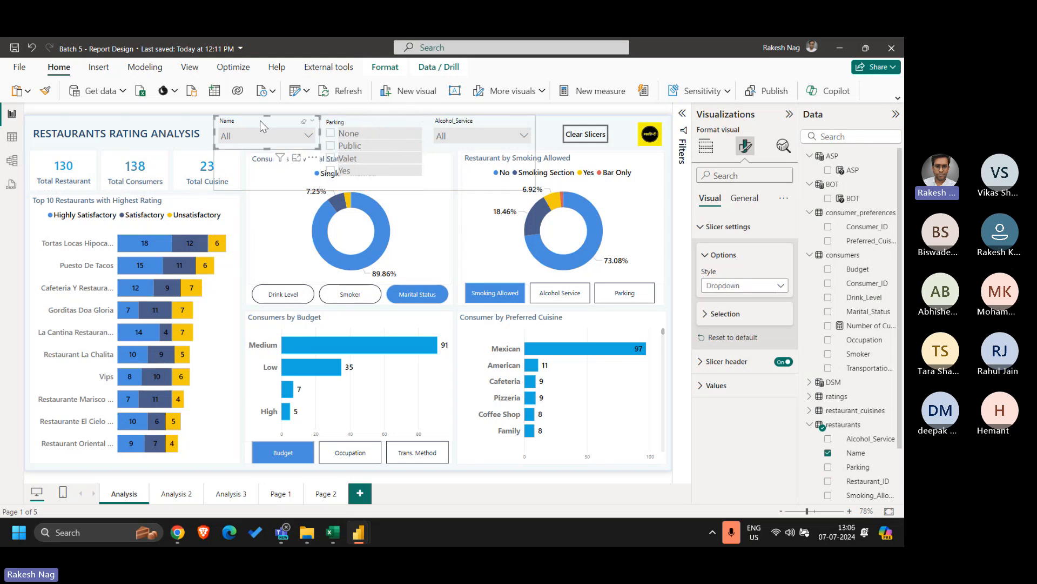
click(743, 286)
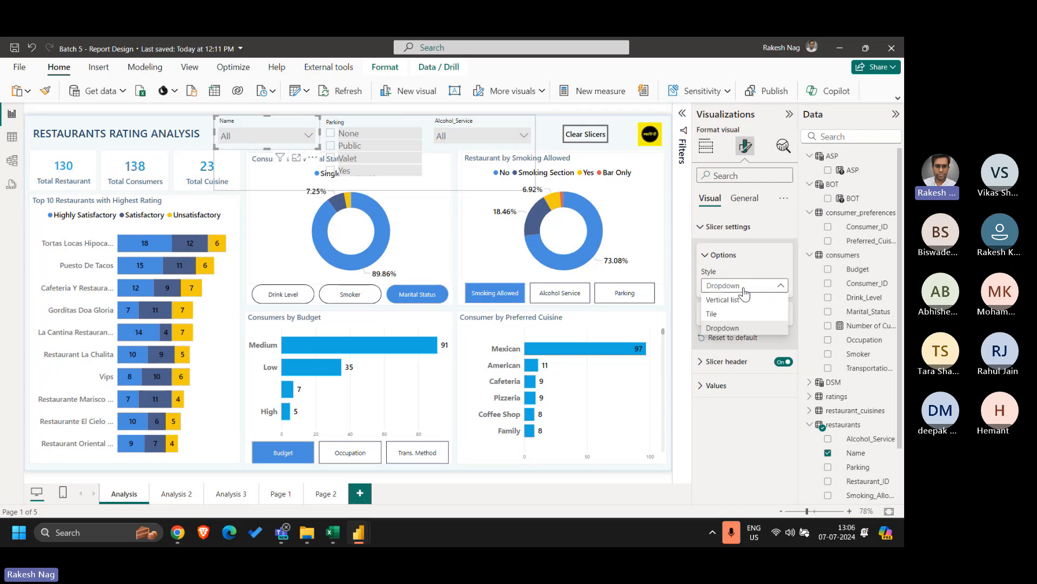
click(730, 299)
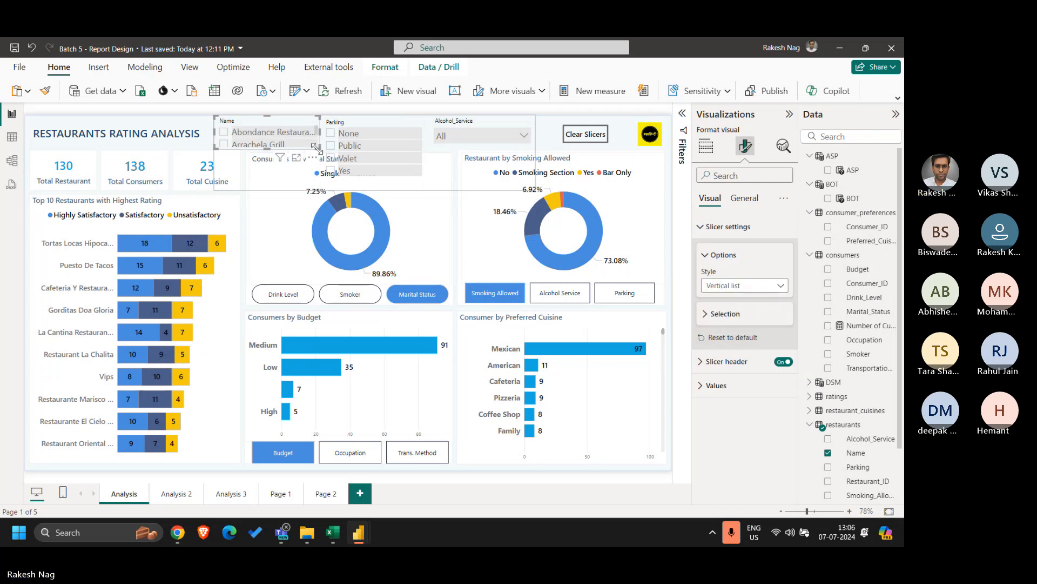
drag(317, 148, 310, 440)
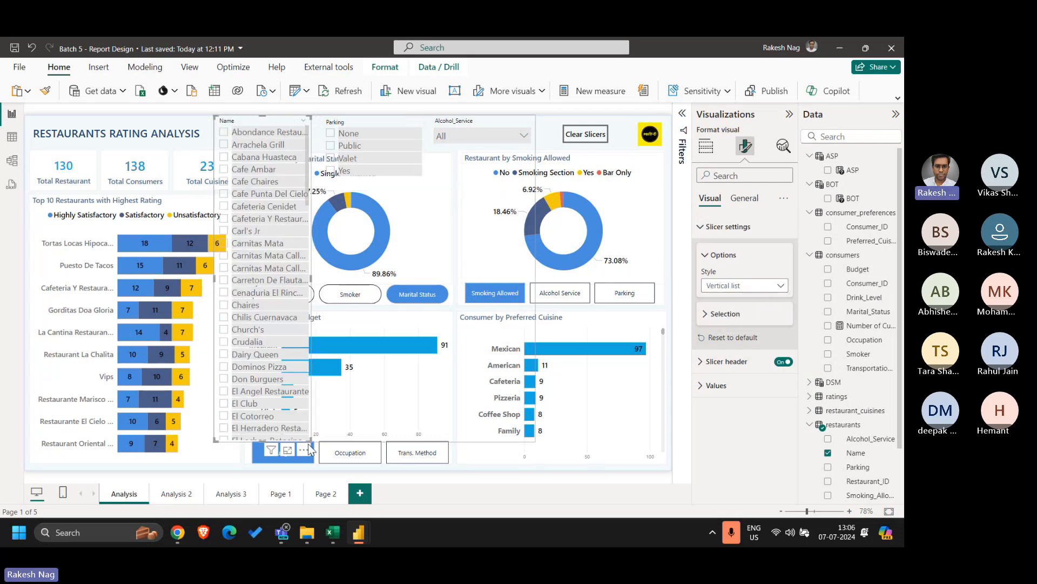
Test cross-filtering with the No and Yes smoking allowed slices and the Mexican cuisine bar, clearing each selection.
click(588, 217)
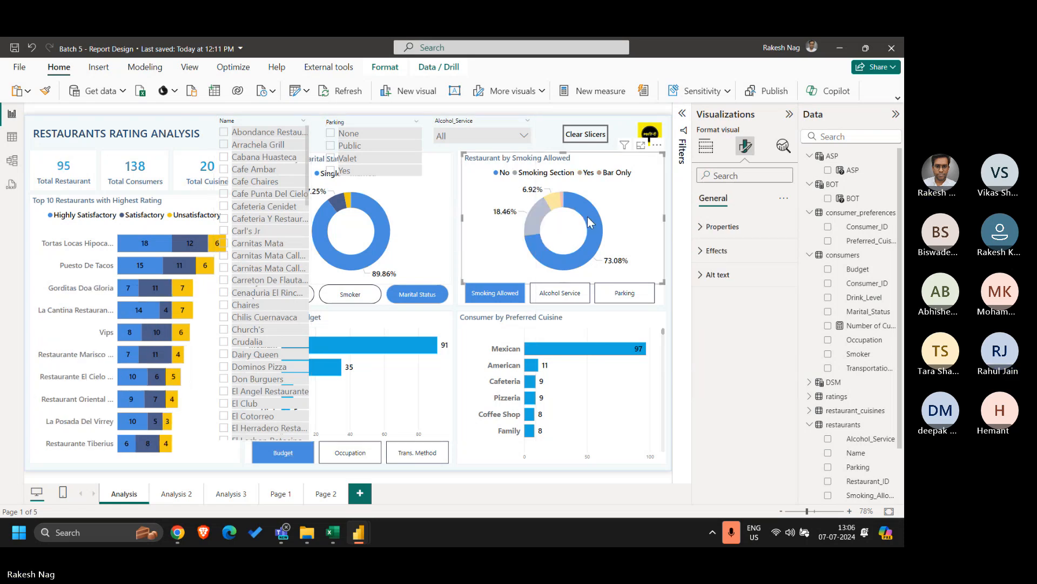
click(588, 216)
click(553, 205)
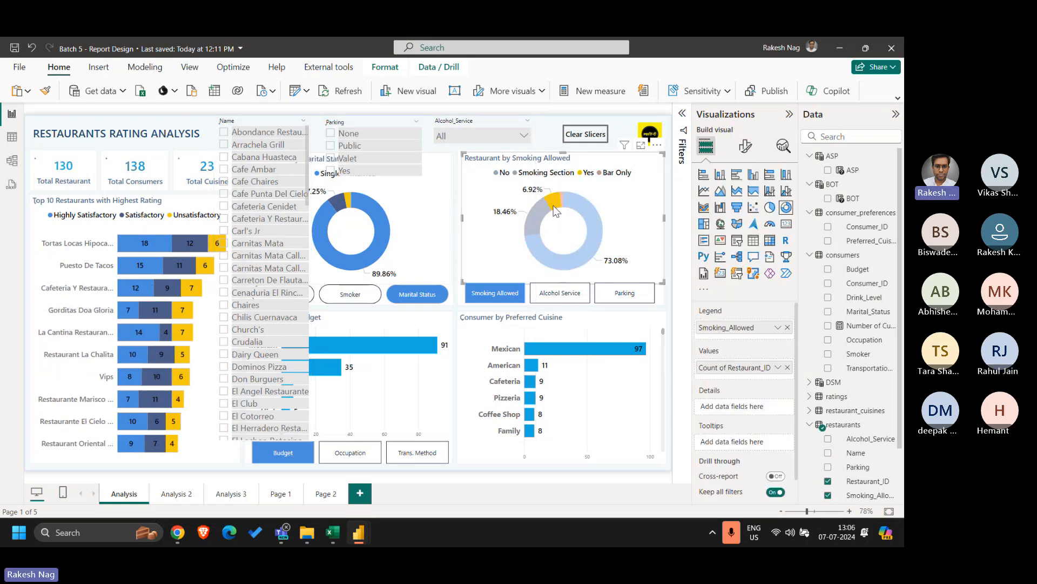
click(554, 205)
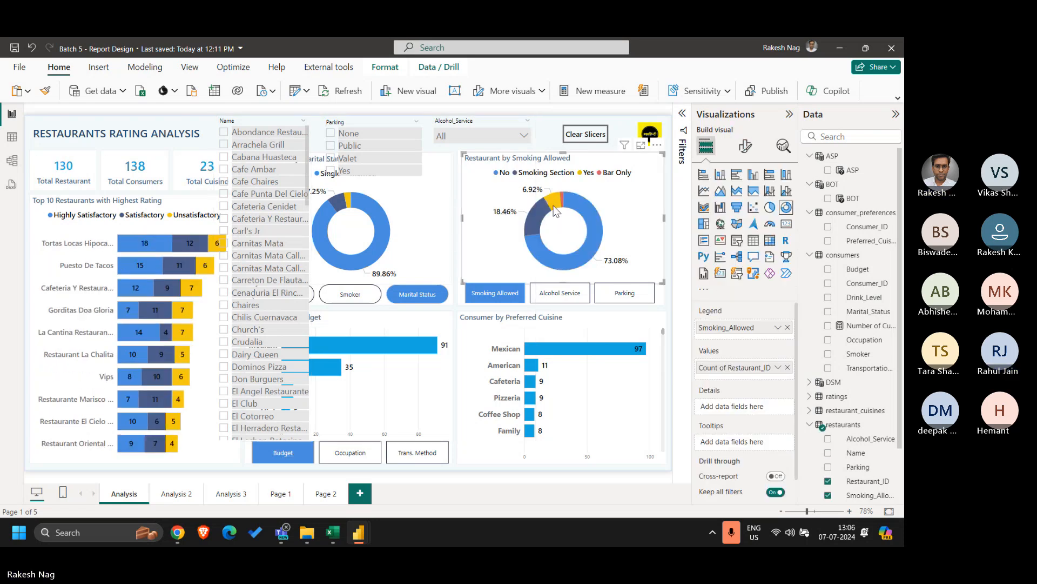
click(564, 352)
click(565, 354)
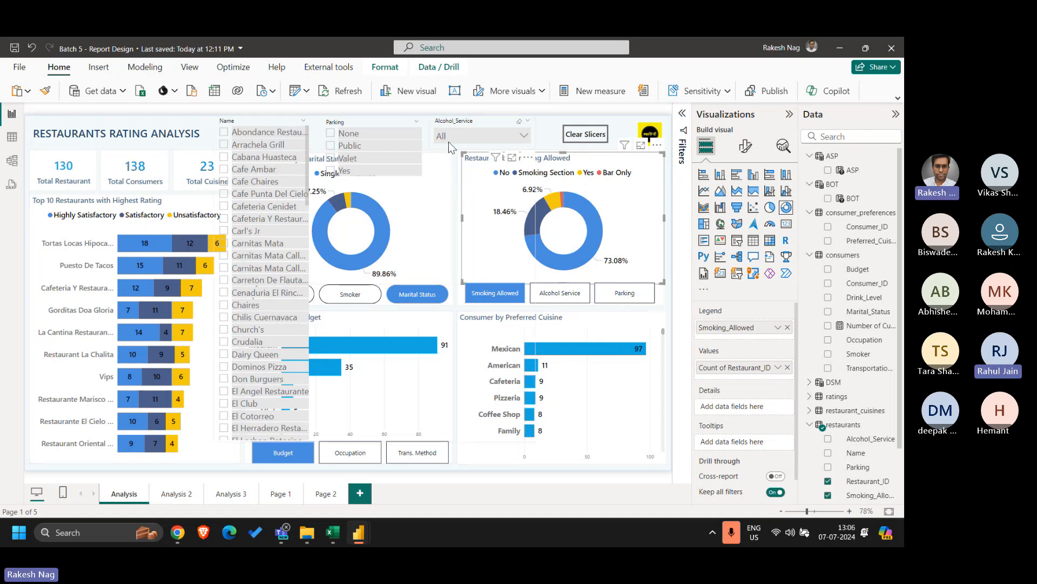
Copy the restaurant Name slicer from the Analysis page and paste it onto a new report page.
click(268, 118)
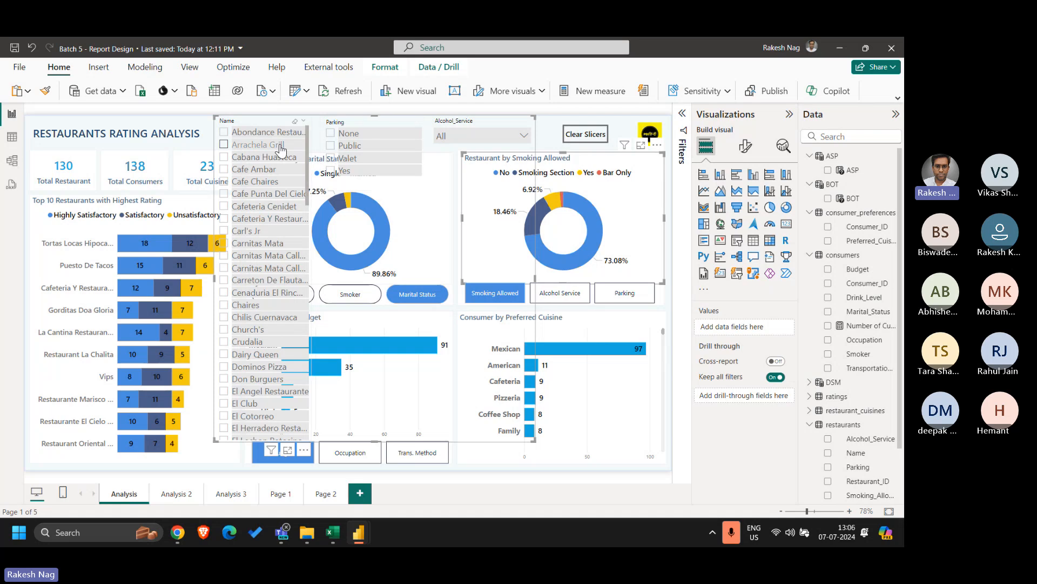
click(260, 122)
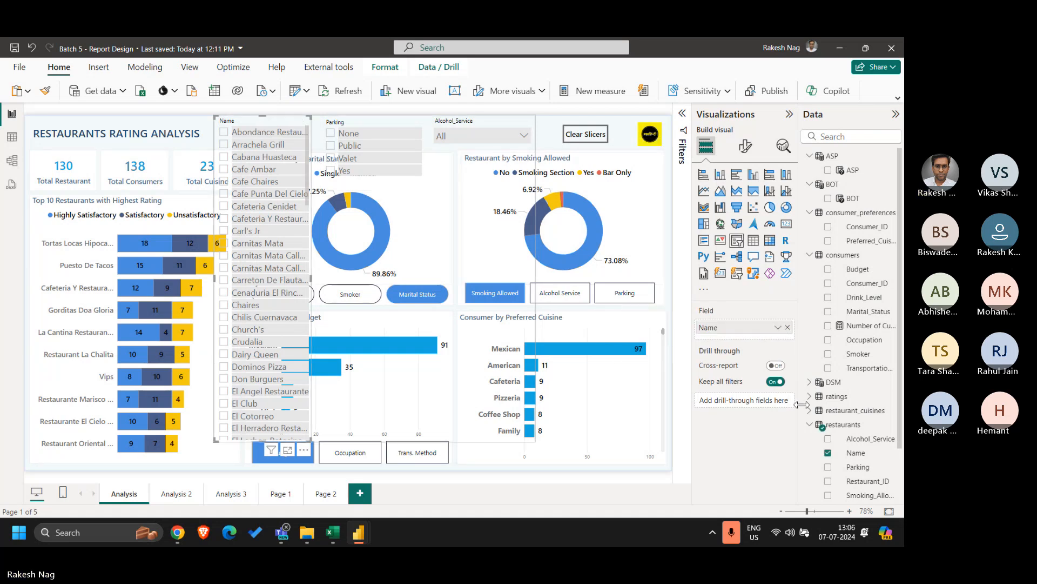
scroll(824, 416, down, 2)
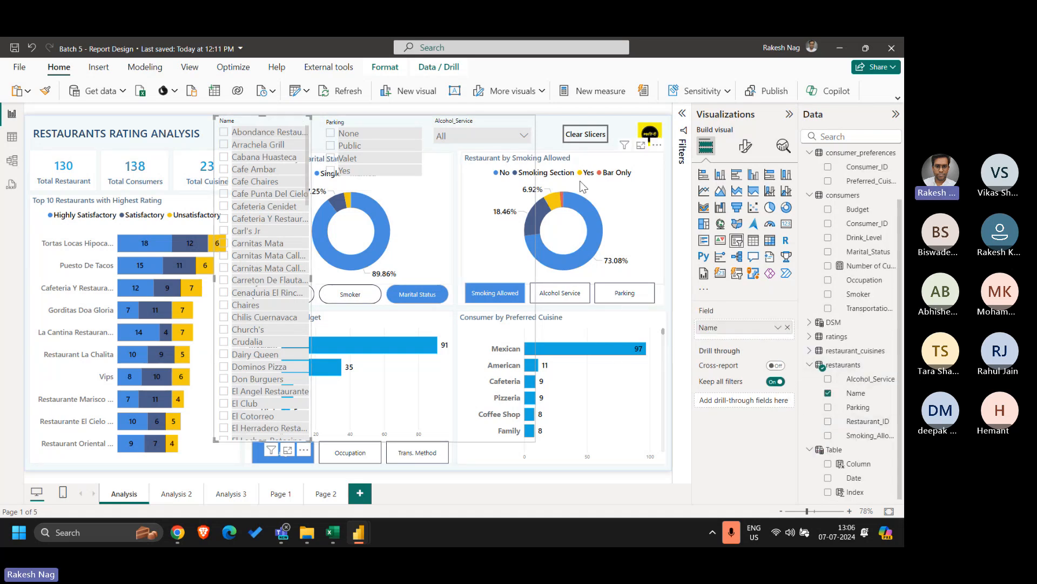
click(590, 168)
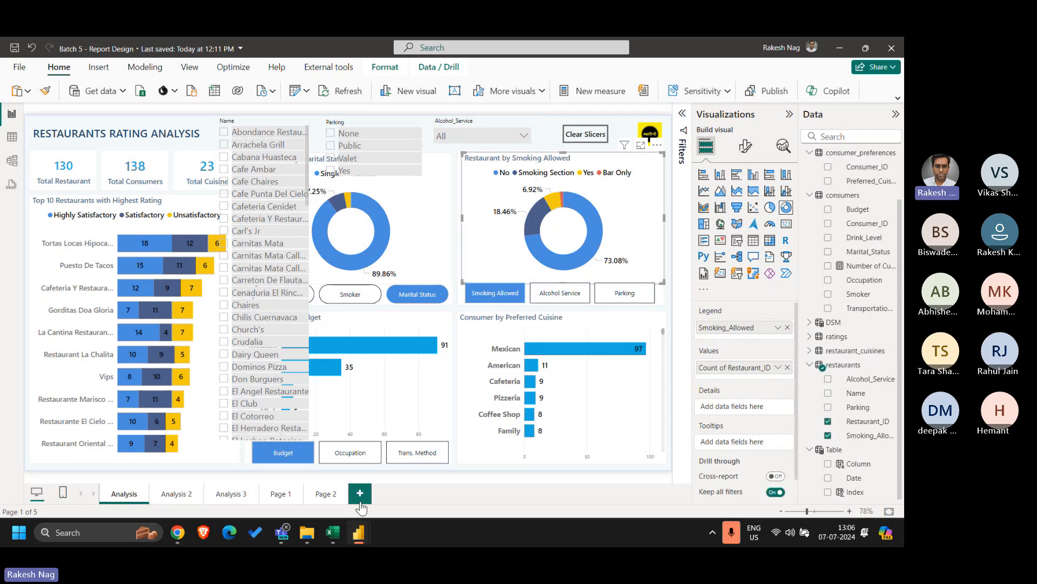
click(279, 127)
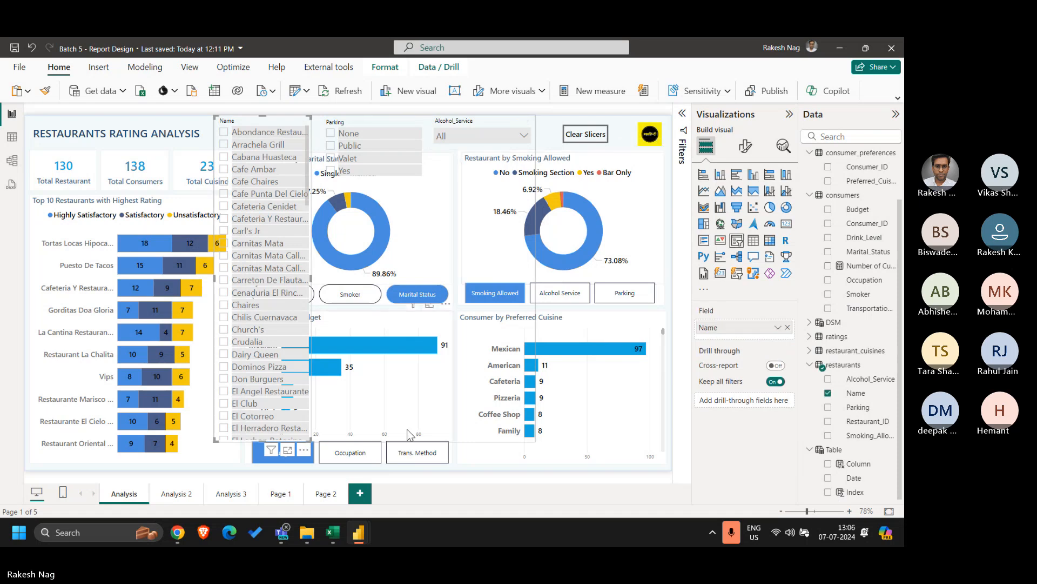
click(360, 494)
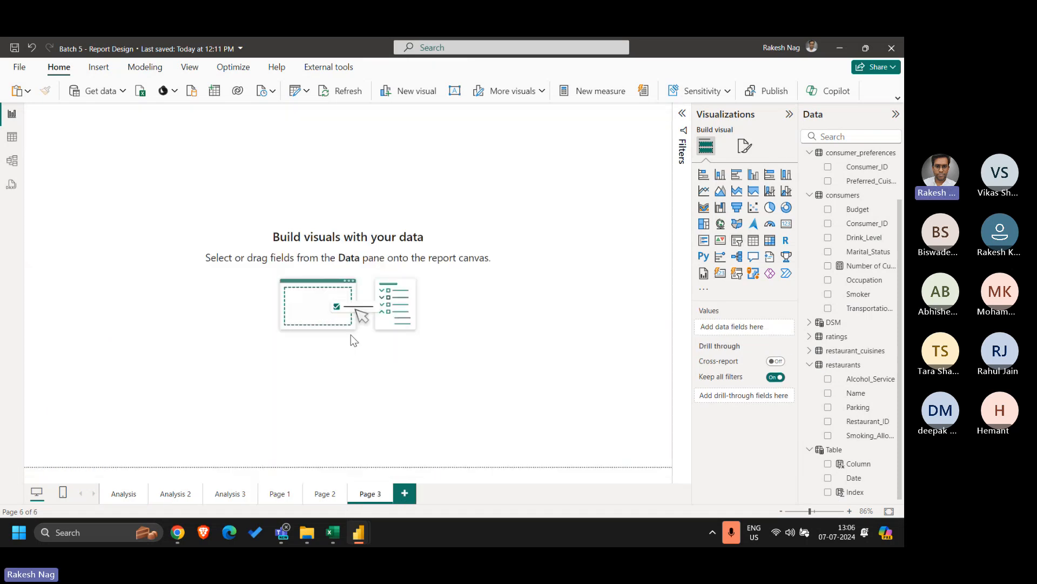
key(ctrl+v)
click(491, 308)
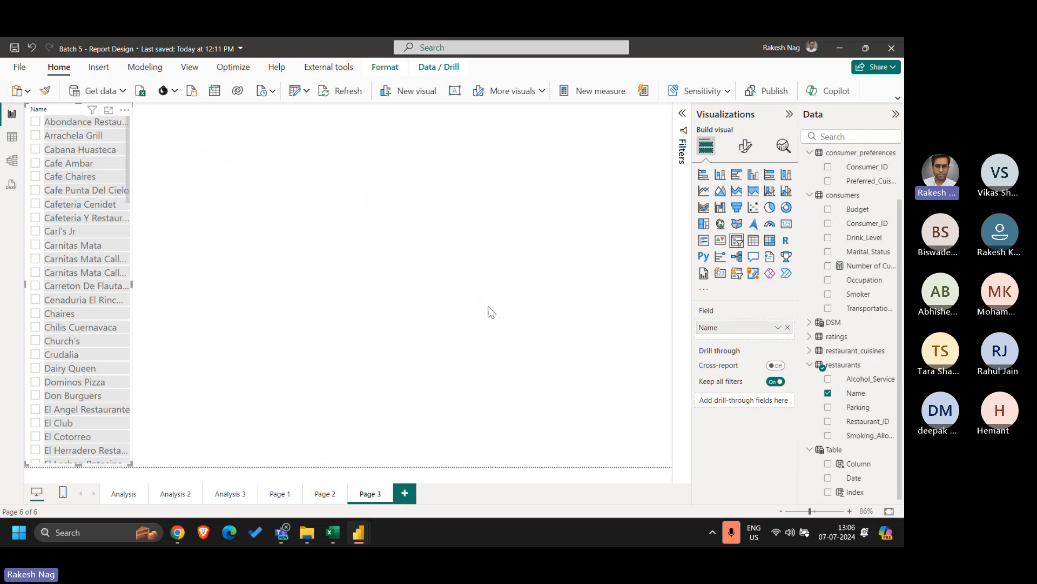
click(269, 366)
Copy the Restaurant by Smoking Allowed donut chart from the Analysis page to Page 3 and place it in the canvas's lower-right area.
click(126, 496)
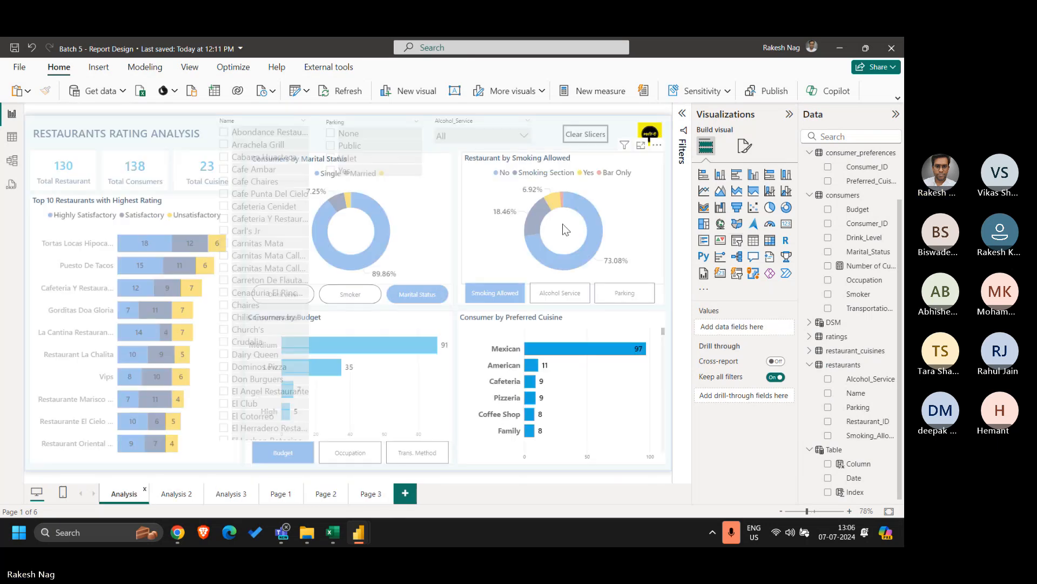
click(569, 162)
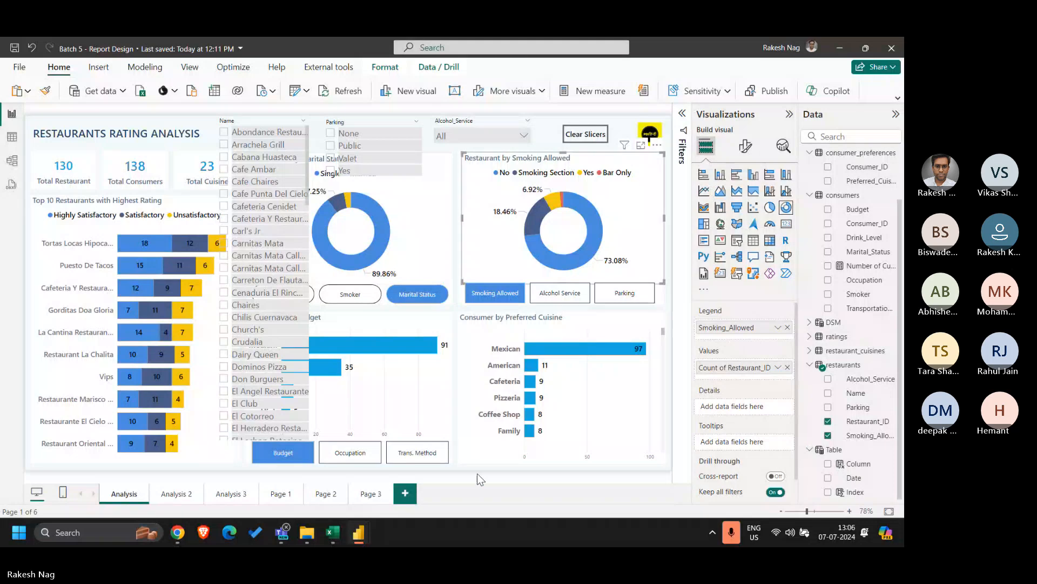
click(377, 501)
key(ctrl+v)
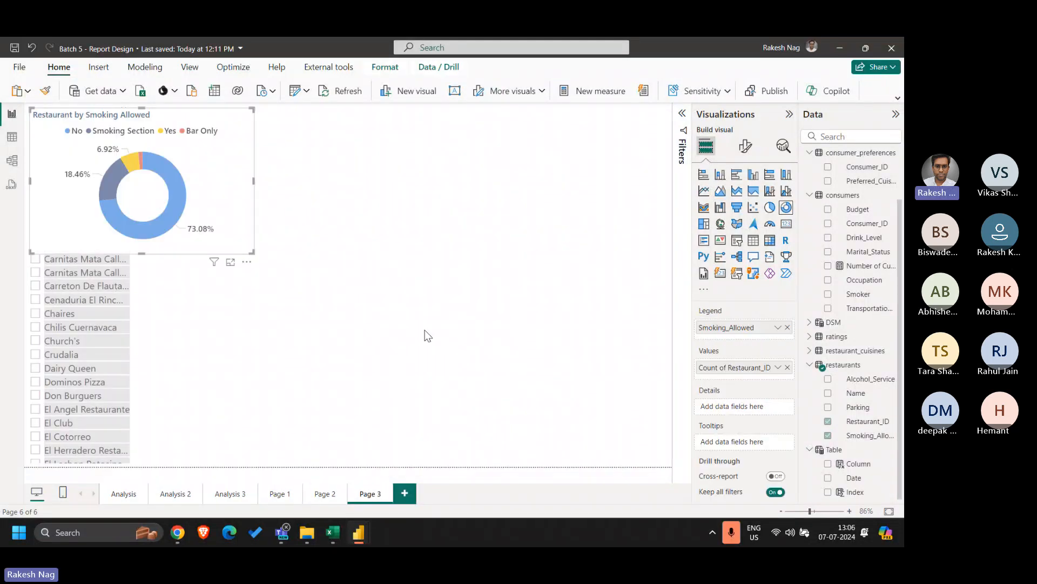
drag(233, 114, 566, 161)
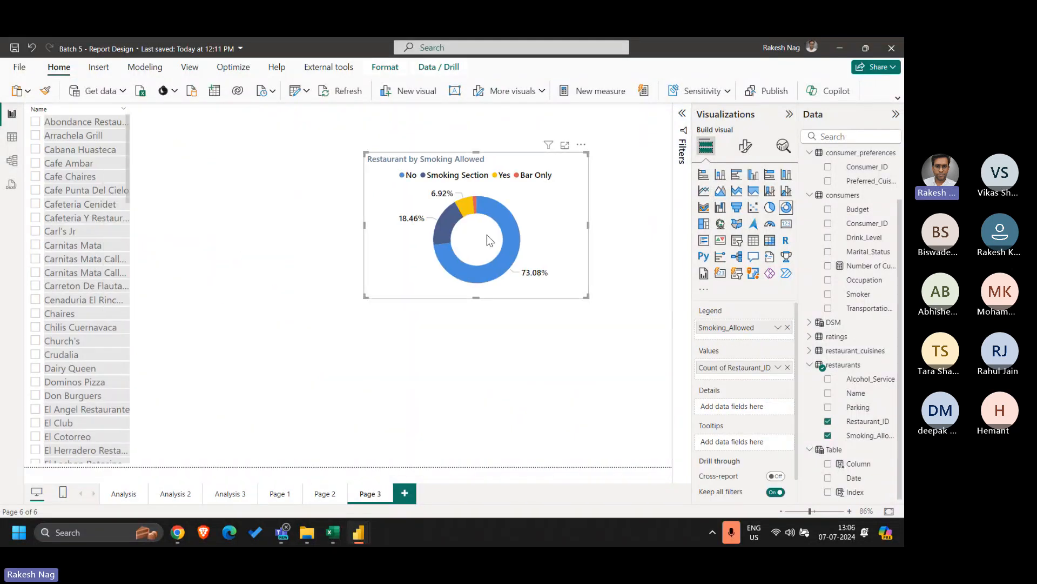
click(501, 218)
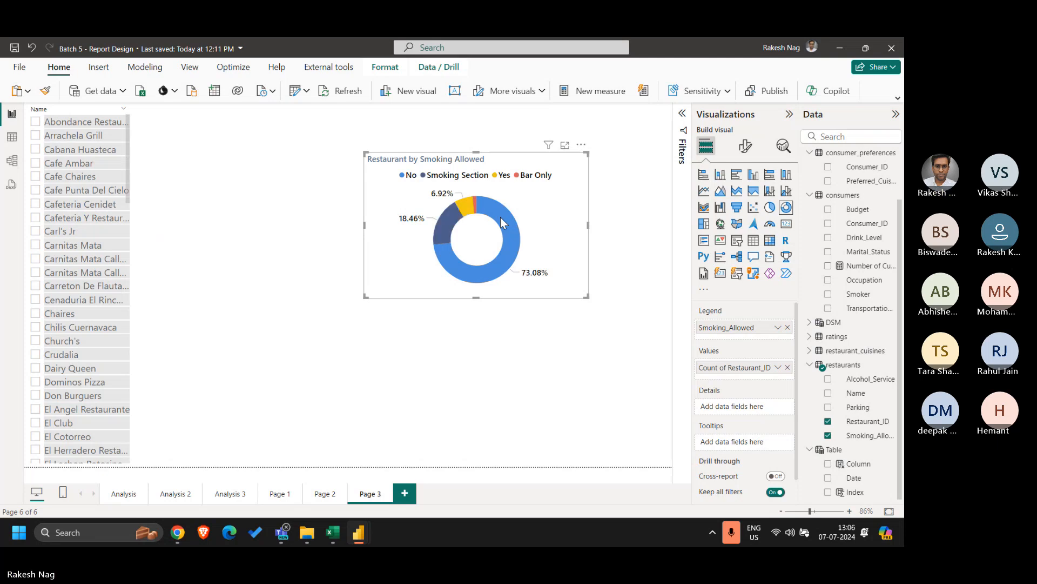
click(466, 208)
click(465, 206)
drag(420, 167, 454, 335)
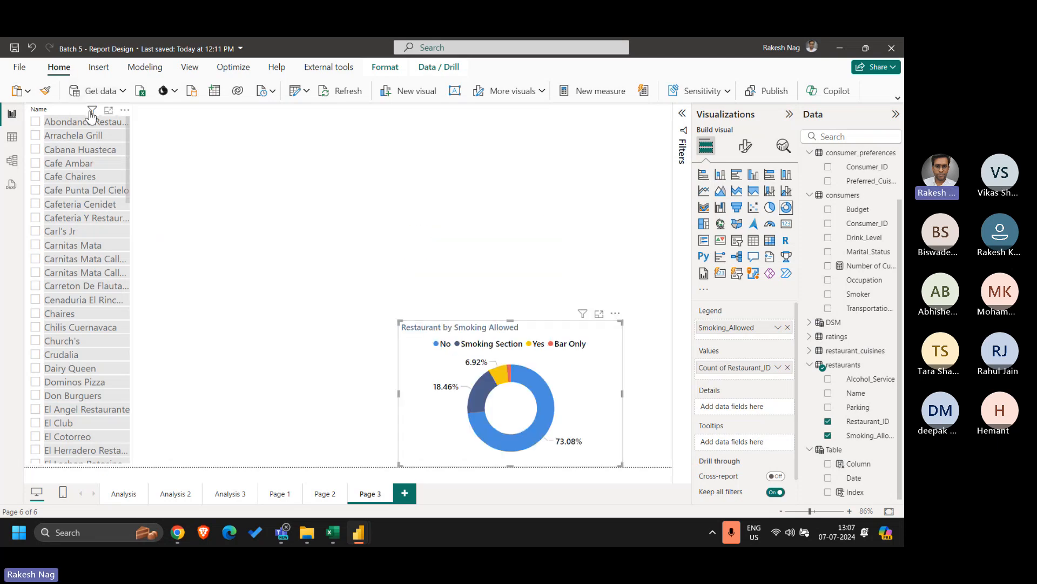
Shorten the Name slicer, move it to mid-height on the page, and replace its field with Smoking_Allowed from the restaurants table.
click(92, 111)
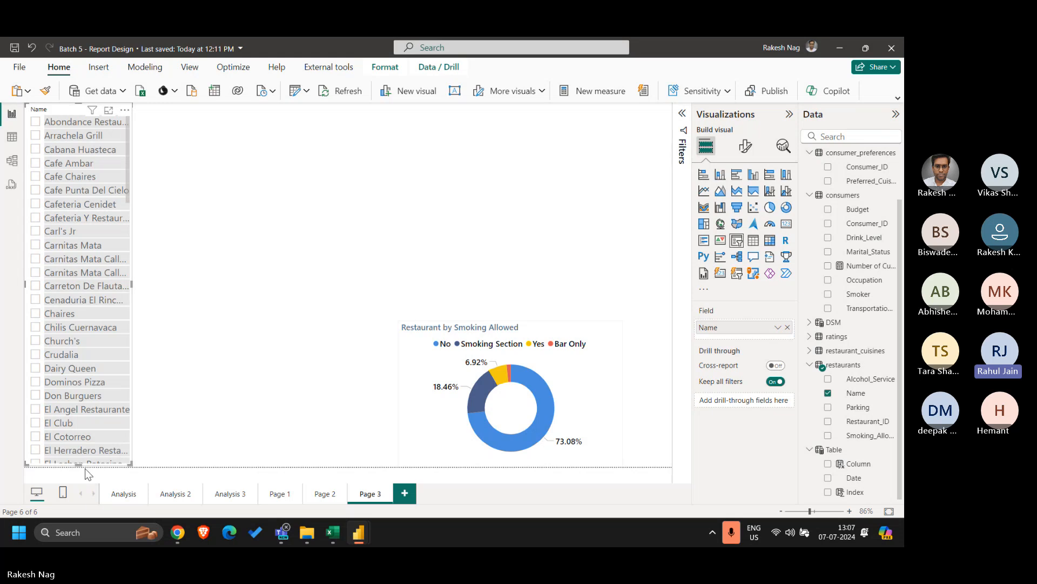
drag(78, 464, 77, 265)
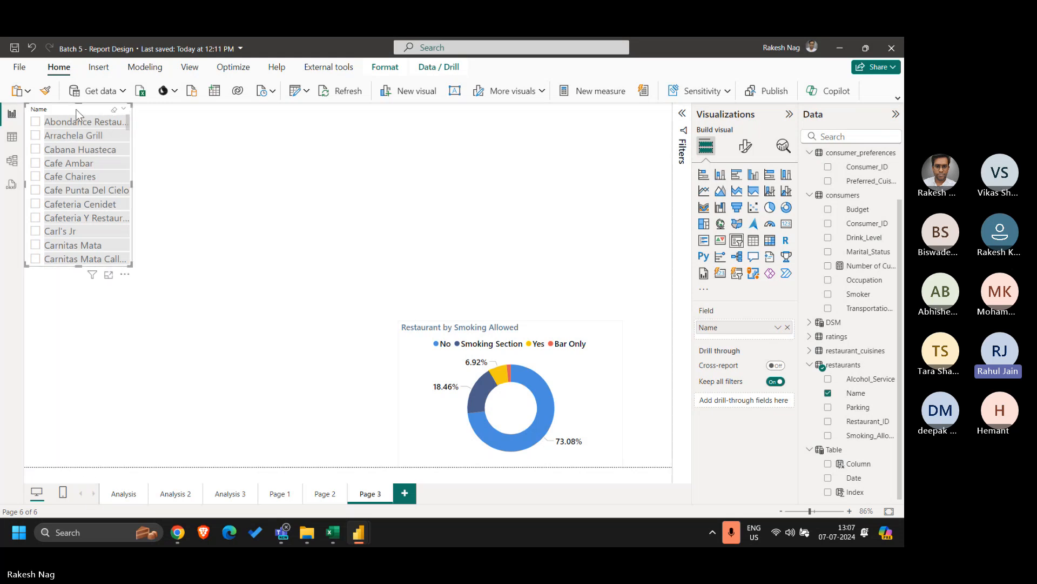
drag(76, 114, 112, 267)
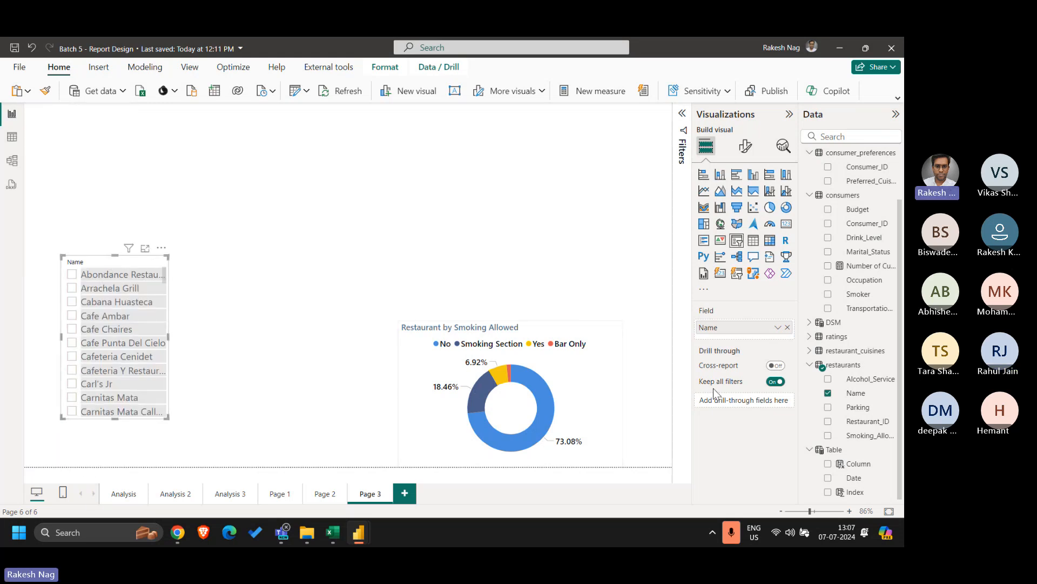
click(787, 327)
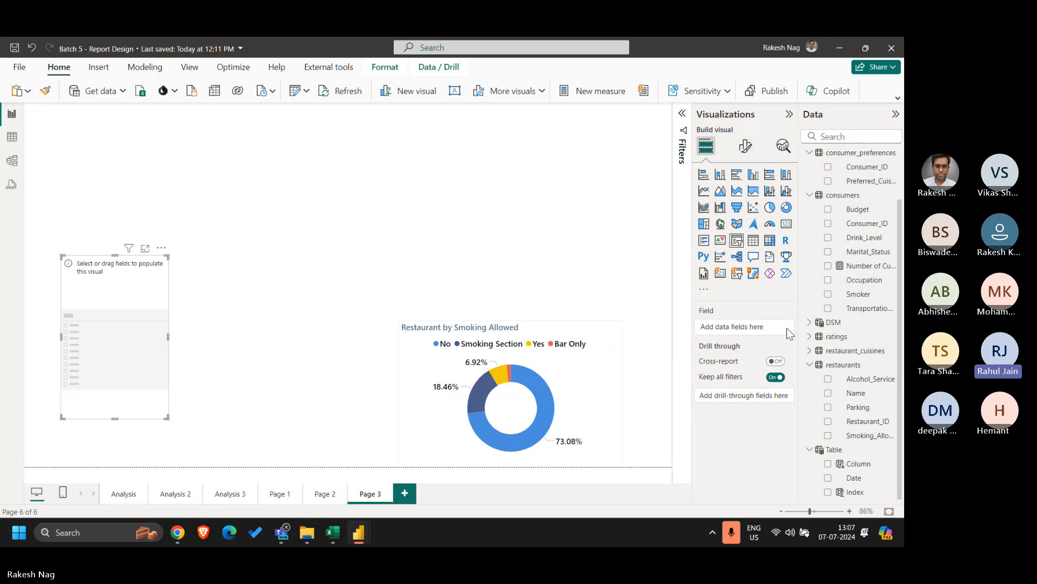
click(827, 436)
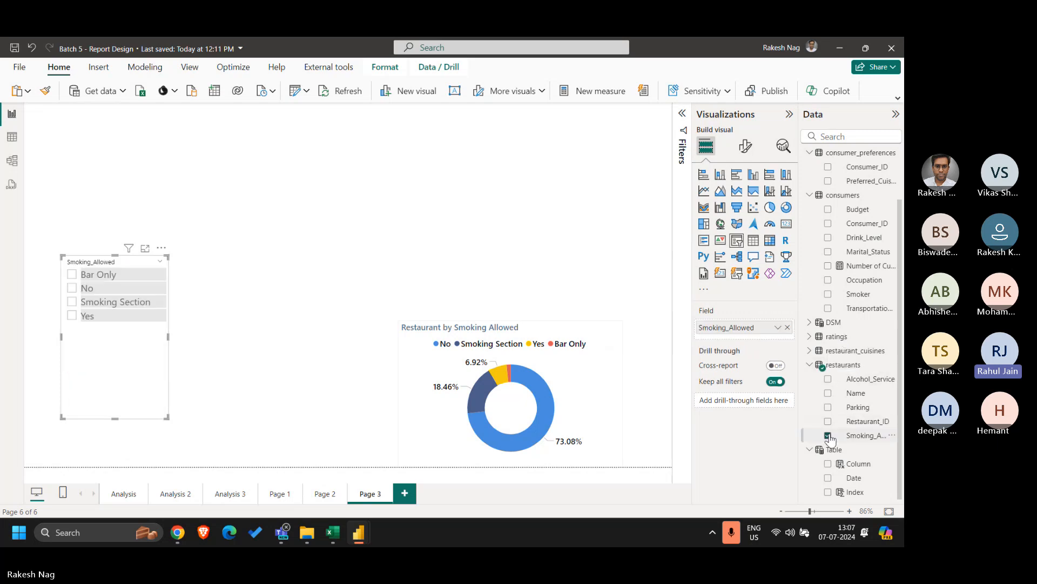
Select the No slice of the donut chart and turn on Edit interactions to examine its effect on the slicer.
click(519, 330)
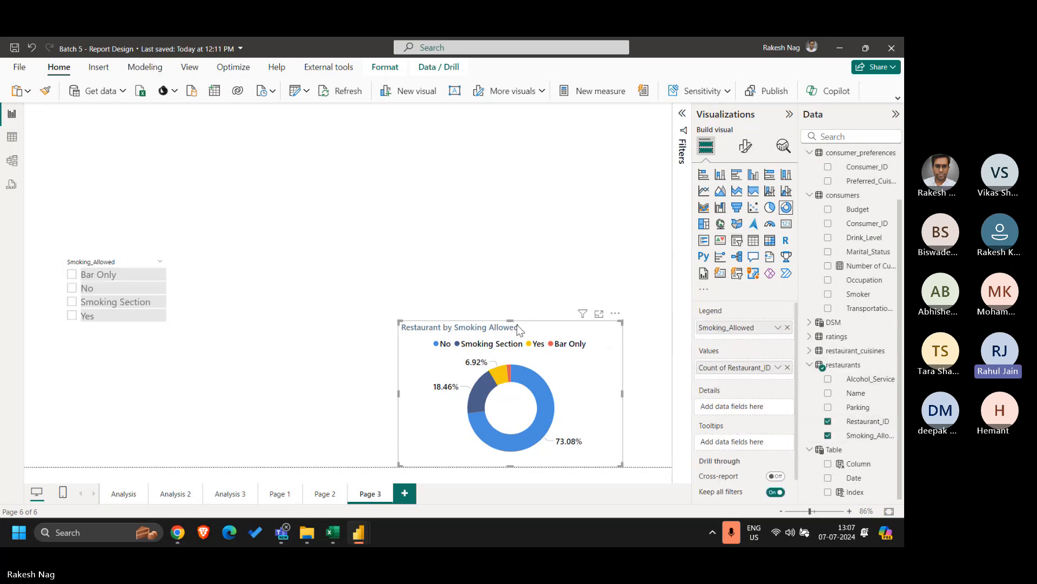
click(533, 389)
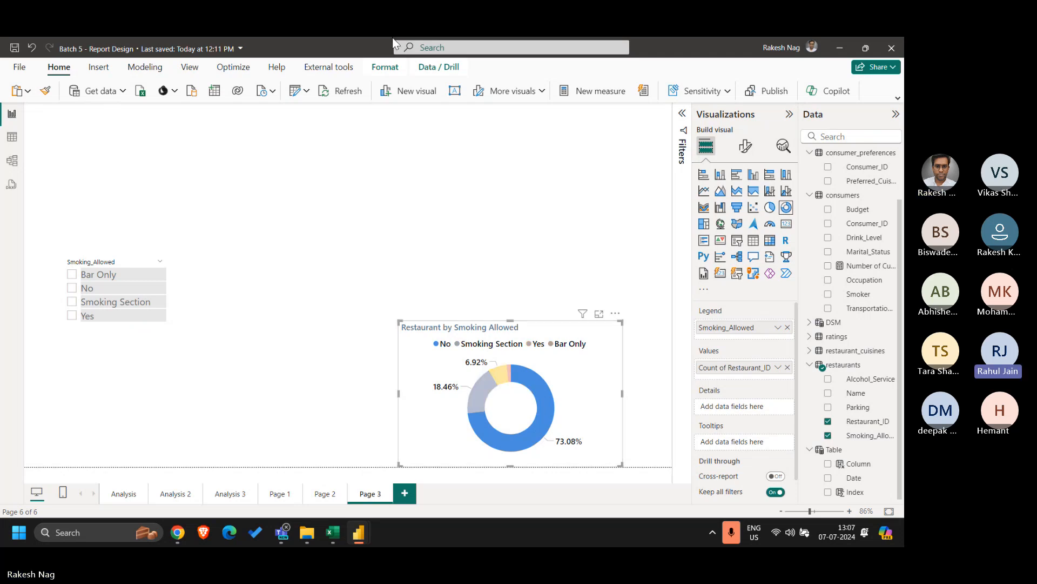
click(384, 66)
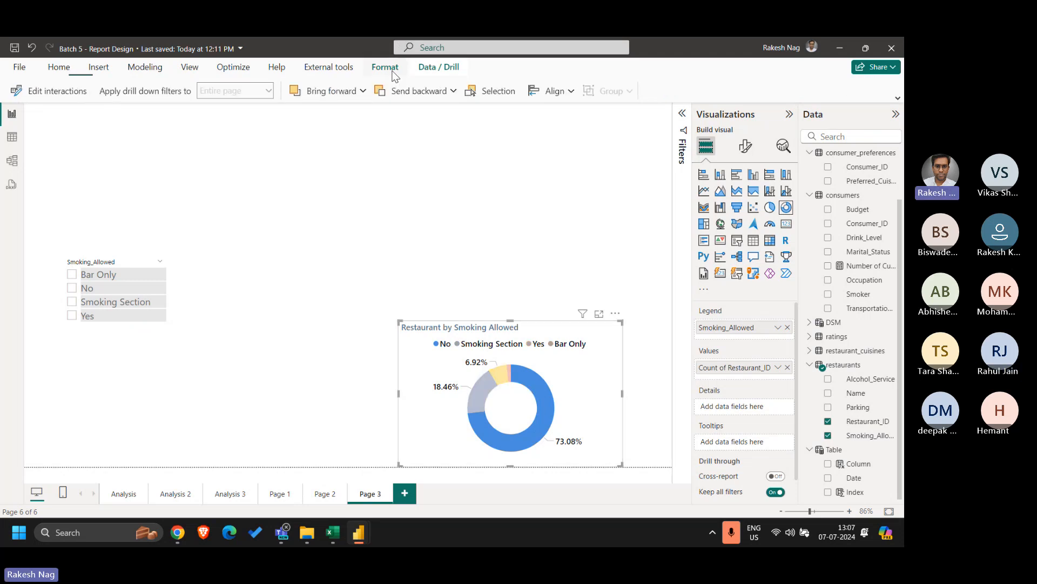
click(69, 97)
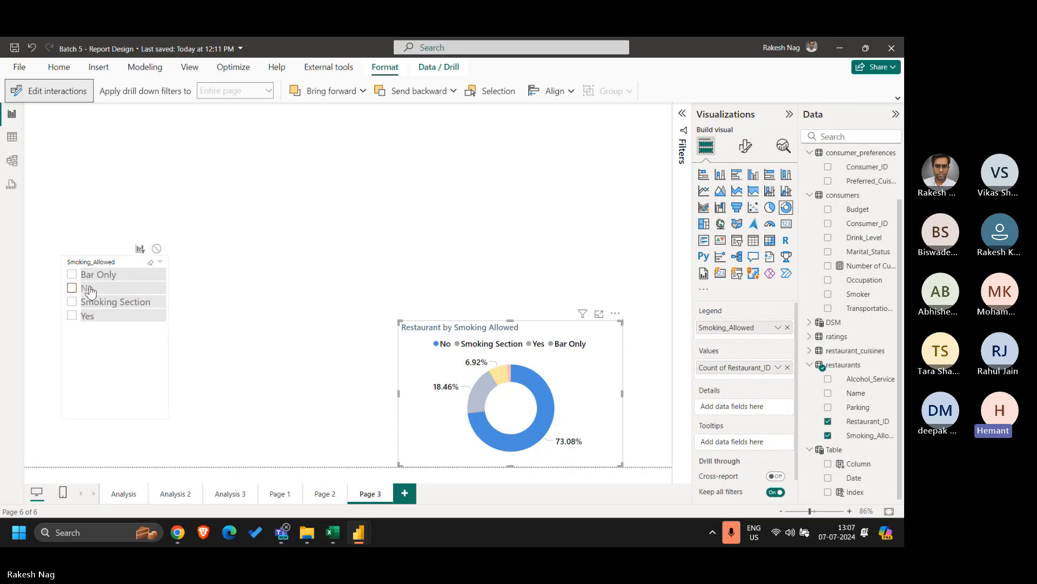
Toggle No and Smoking Section in the Smoking_Allowed slicer, clear the donut's slice selection, and compare both visuals' interaction options.
click(73, 288)
click(72, 288)
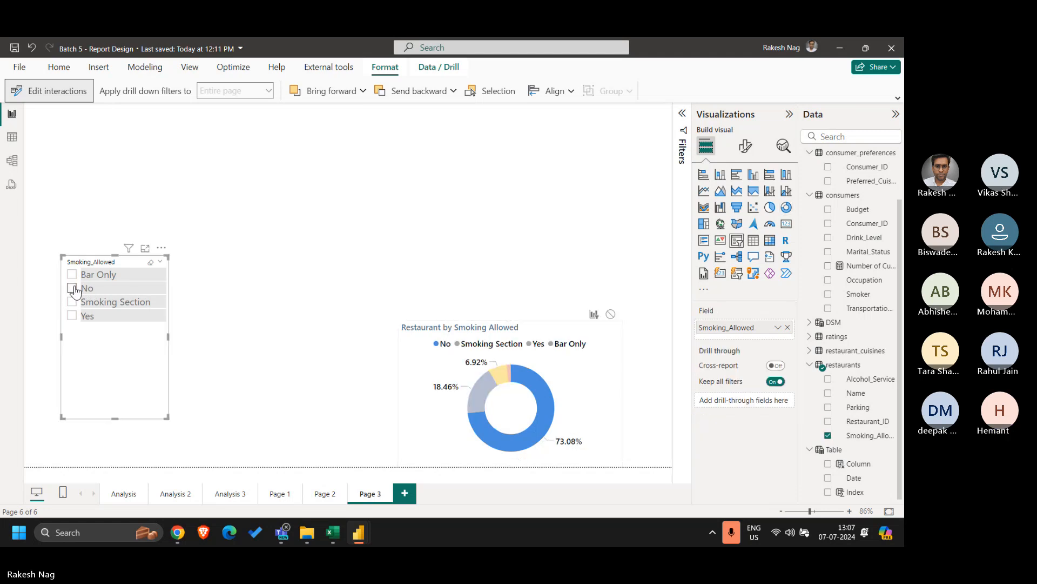
click(72, 301)
click(74, 302)
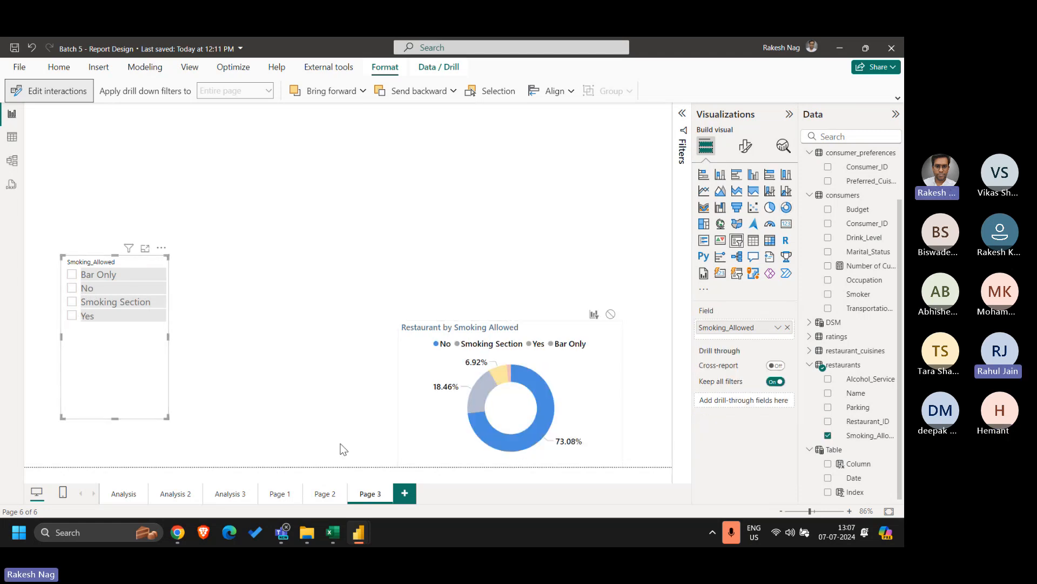
click(542, 335)
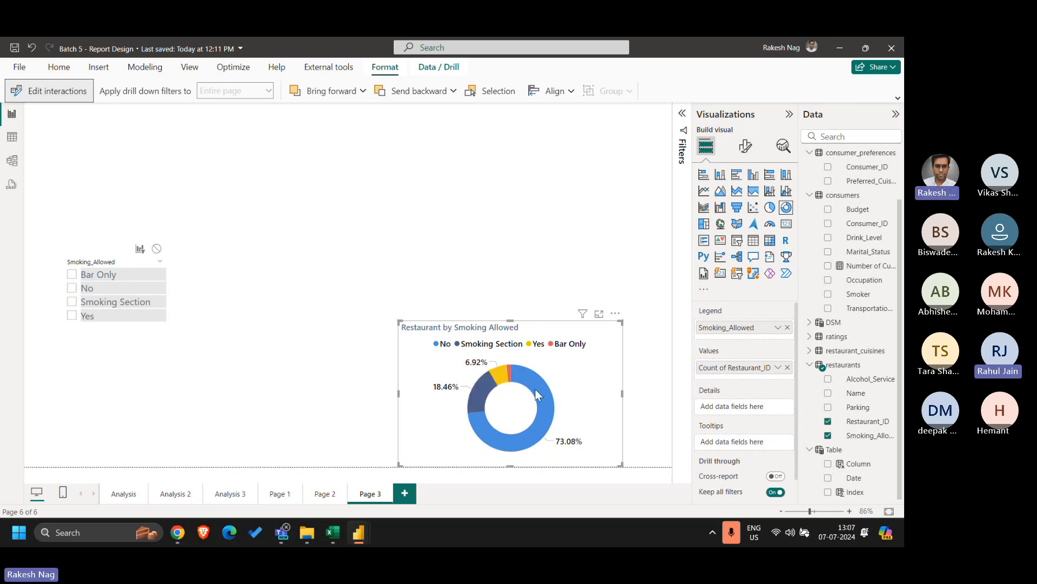
click(113, 261)
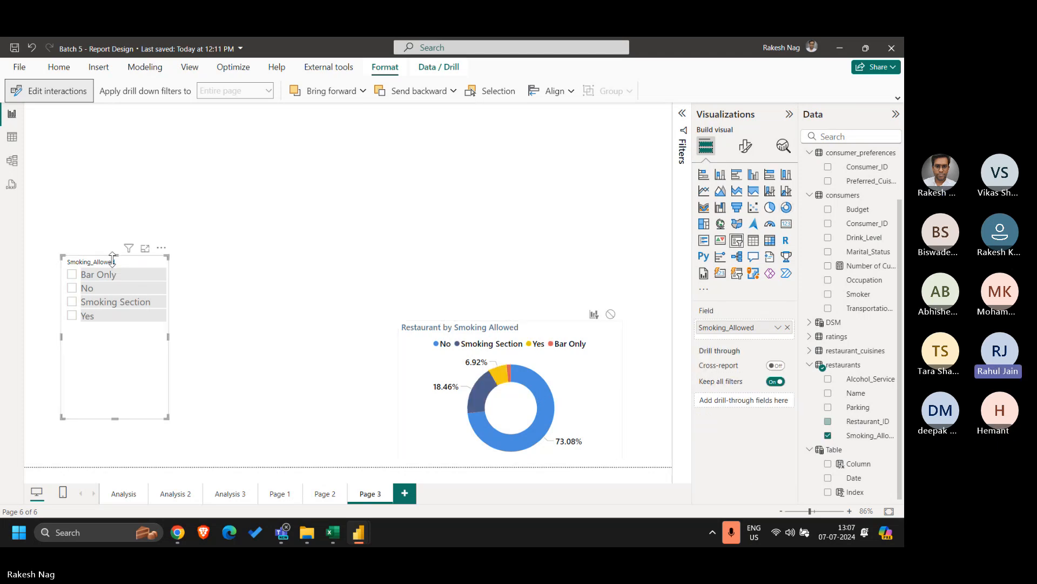
click(248, 334)
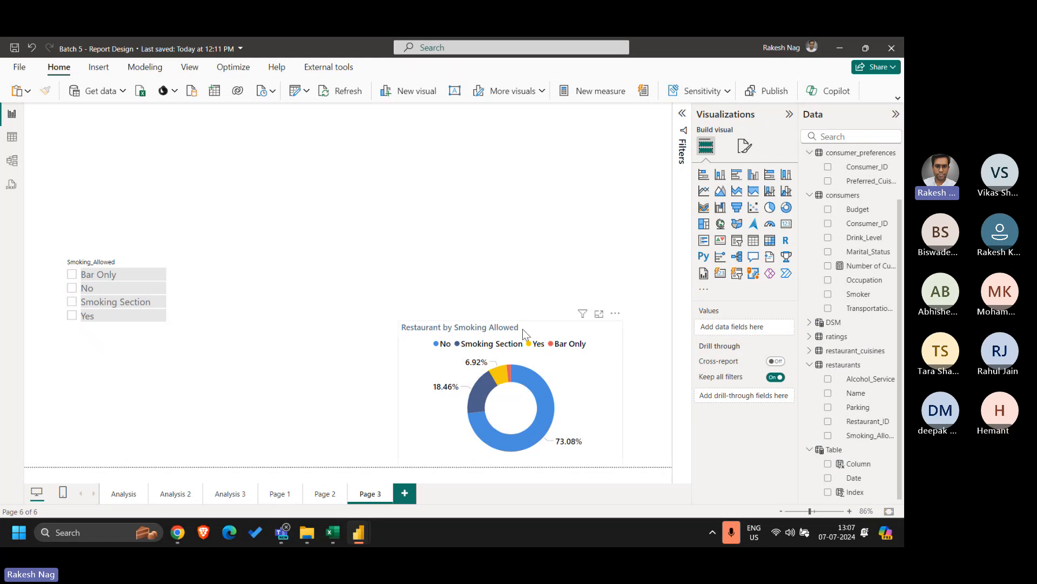
Move the donut chart toward the page centre and the slicer slightly higher, and expand the Filters pane for the slicer.
drag(523, 333, 446, 278)
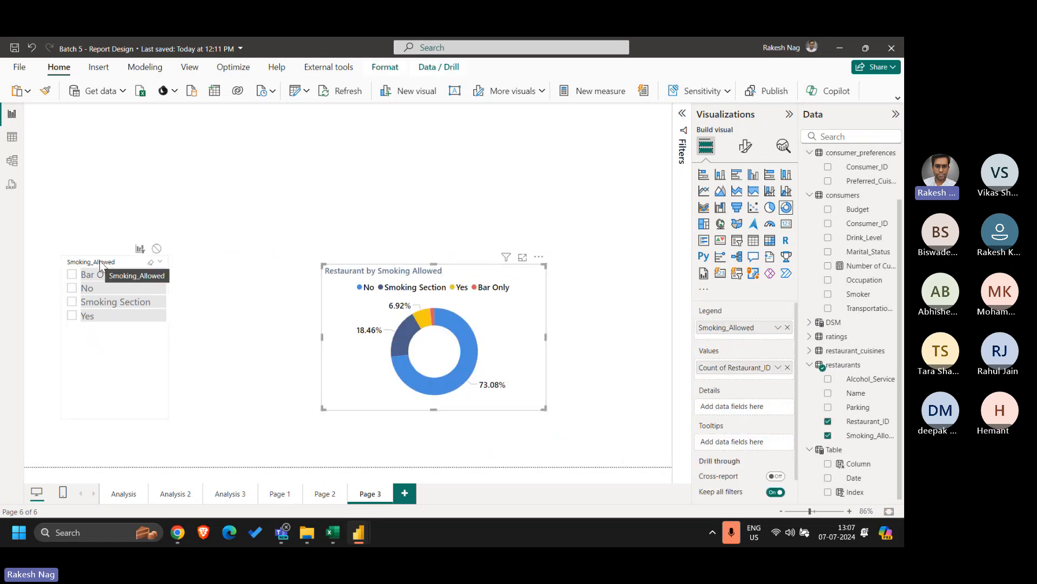
drag(100, 263, 93, 143)
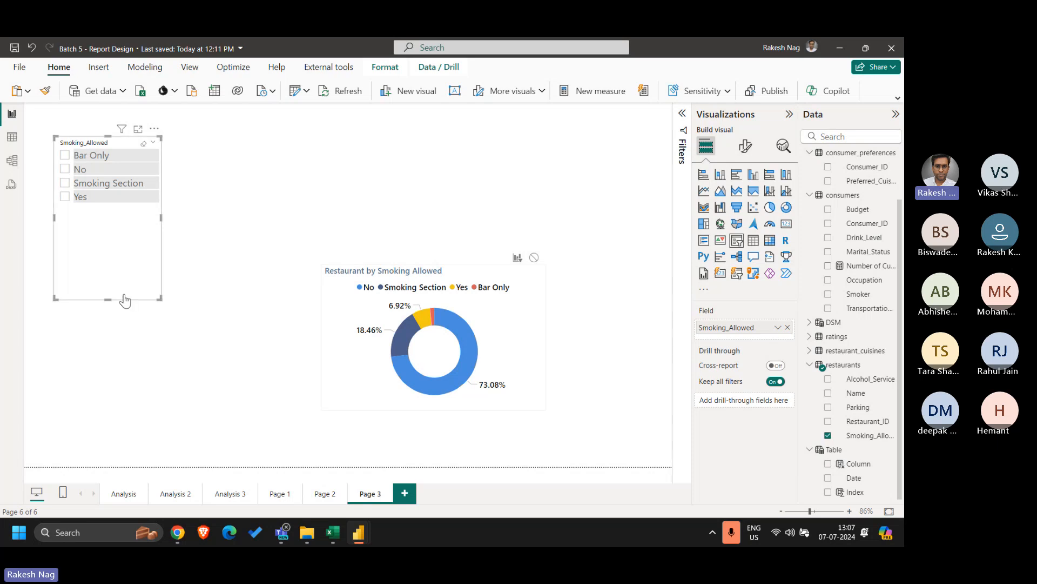
drag(120, 273, 134, 347)
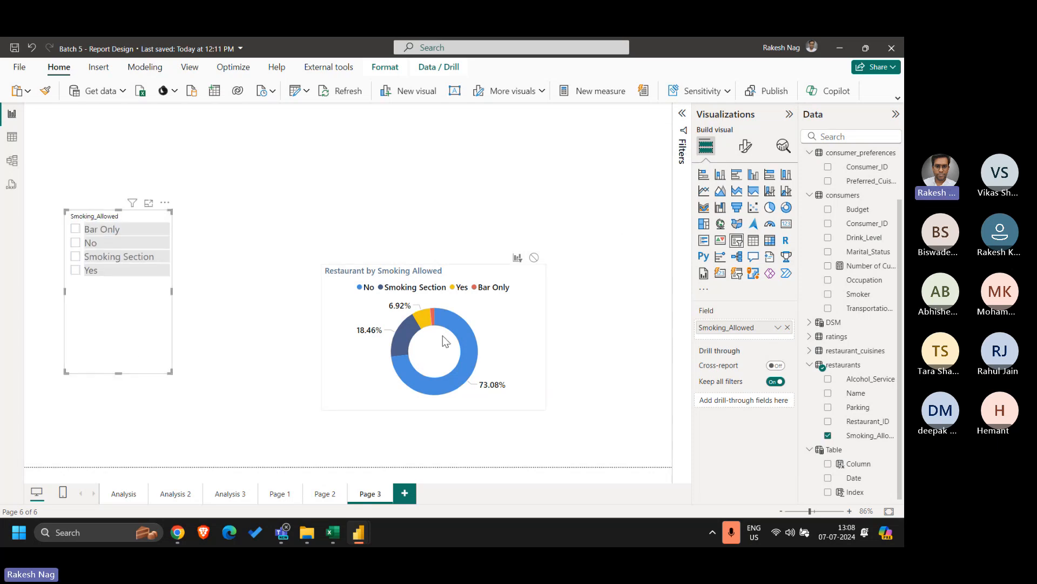
click(487, 276)
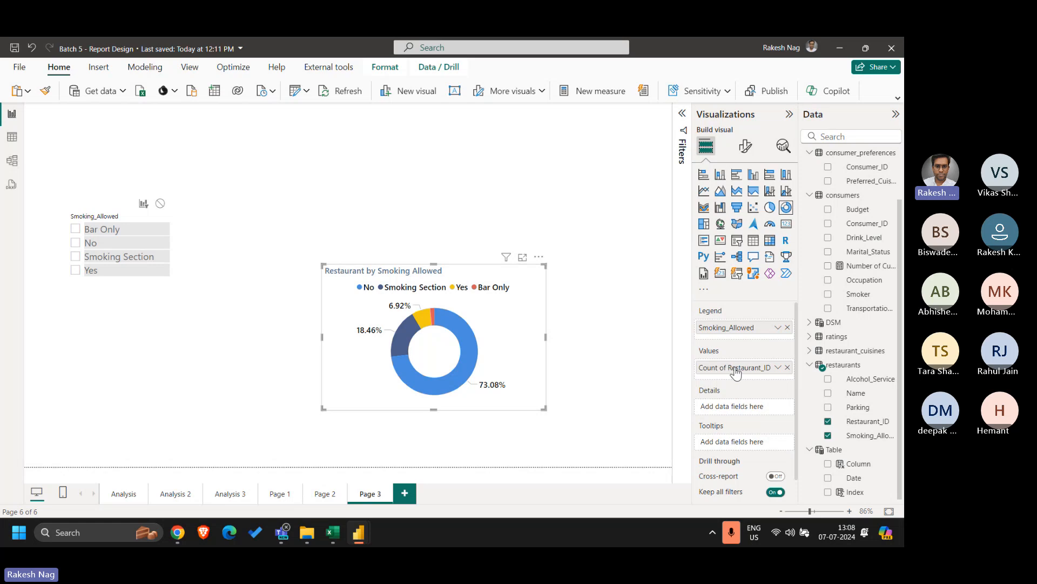
click(118, 223)
click(680, 123)
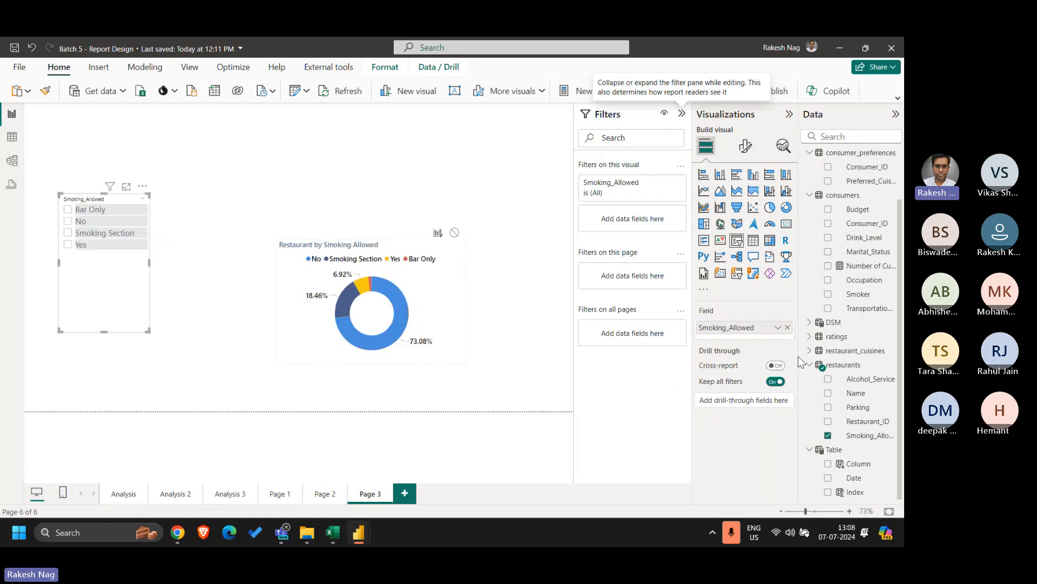
Try filtering the Smoking_Allowed slicer by Restaurant_ID with Advanced filtering, and remove that filter.
drag(863, 421, 638, 224)
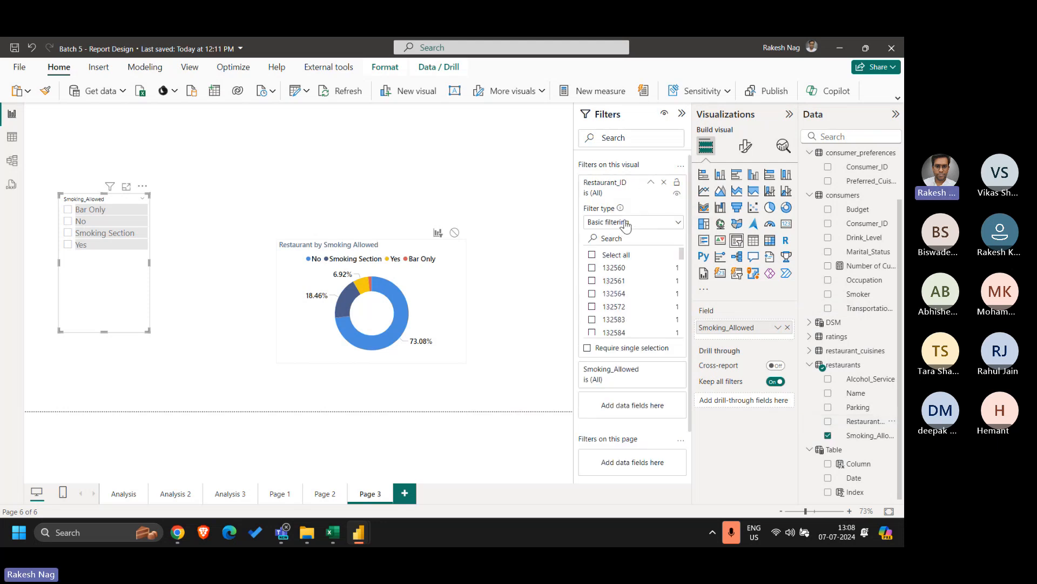
click(627, 223)
click(620, 239)
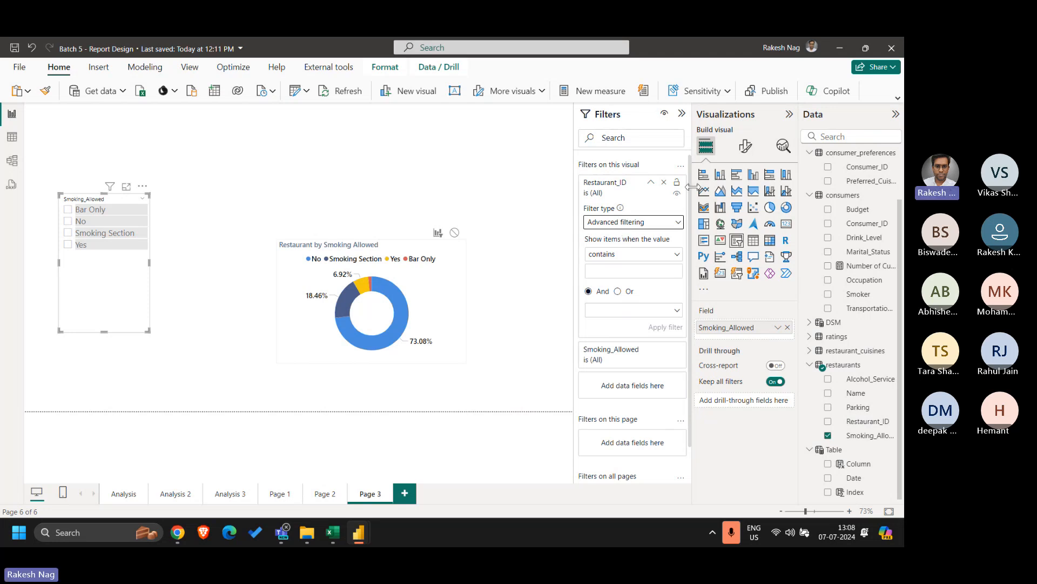
click(663, 184)
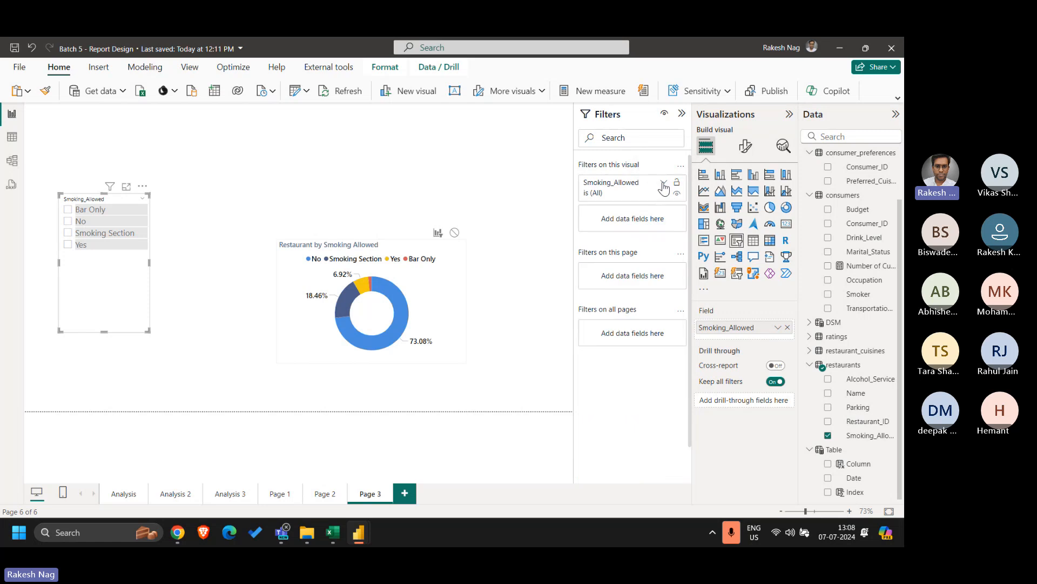
Create a measure in the restaurants table with the formula Measure = COUNTROWS(restaurants).
right_click(856, 366)
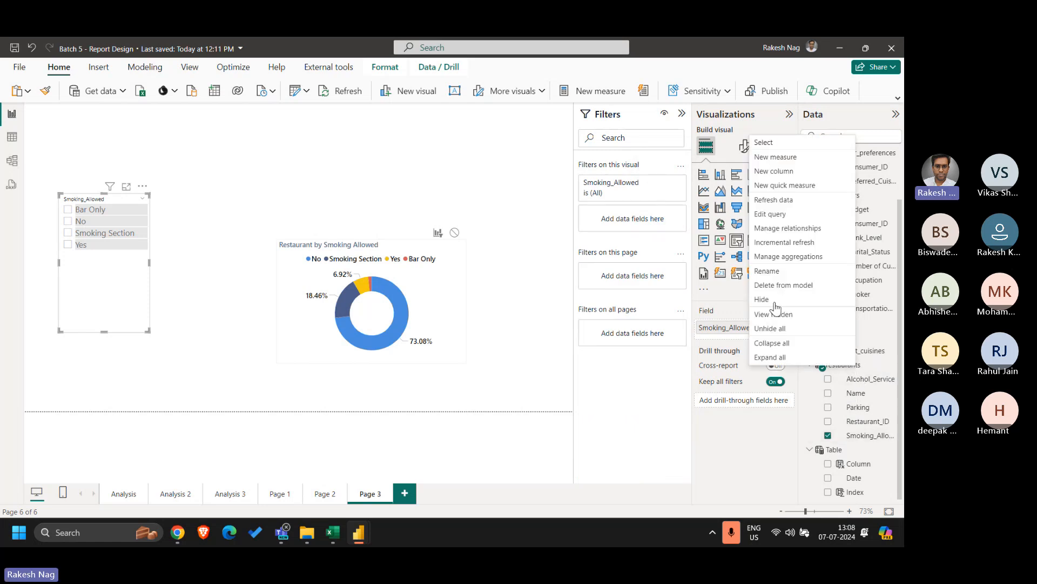
click(775, 157)
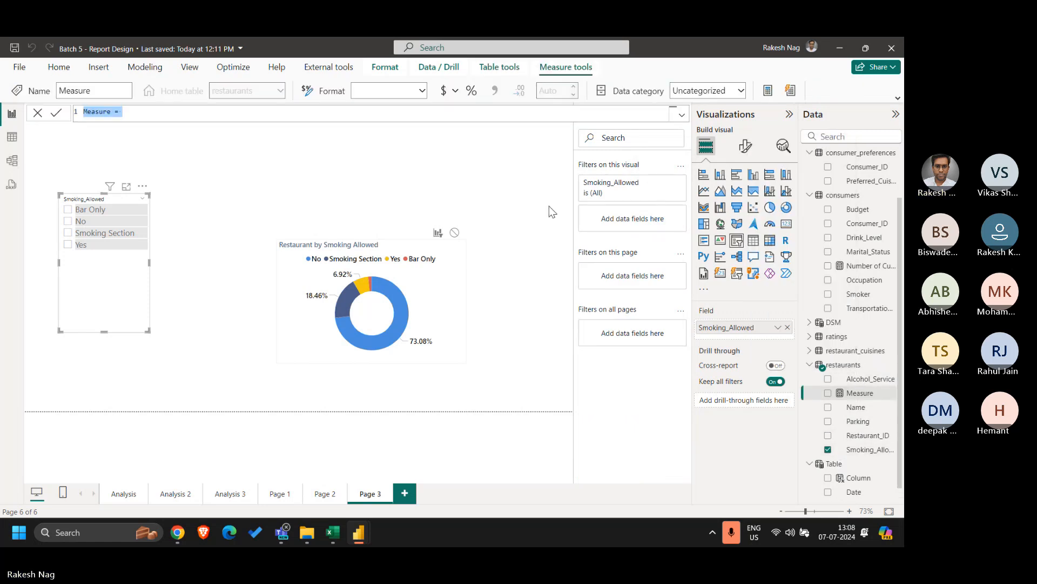
key(Right)
text(countr)
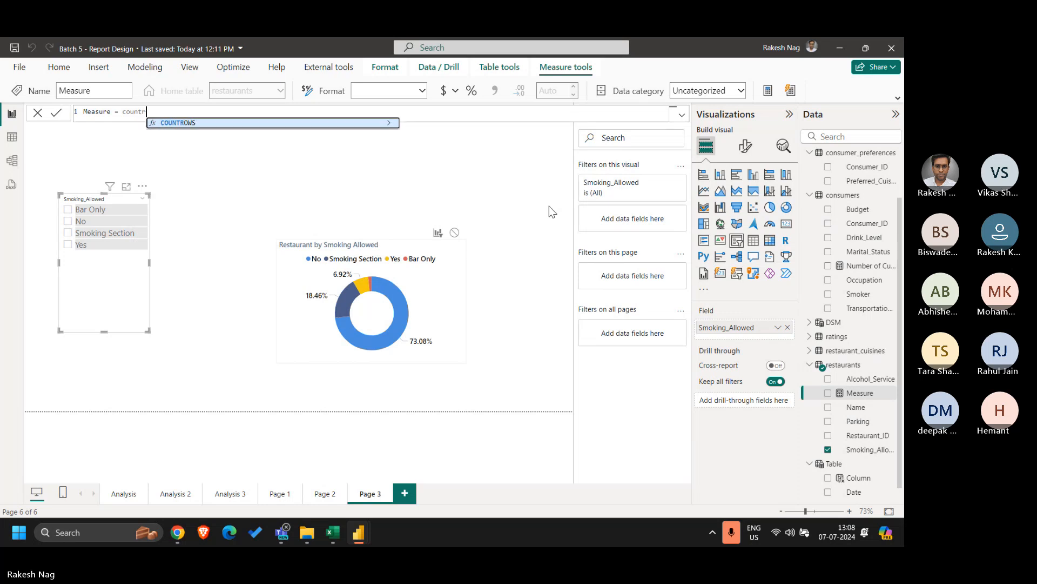
key(Tab)
text(res)
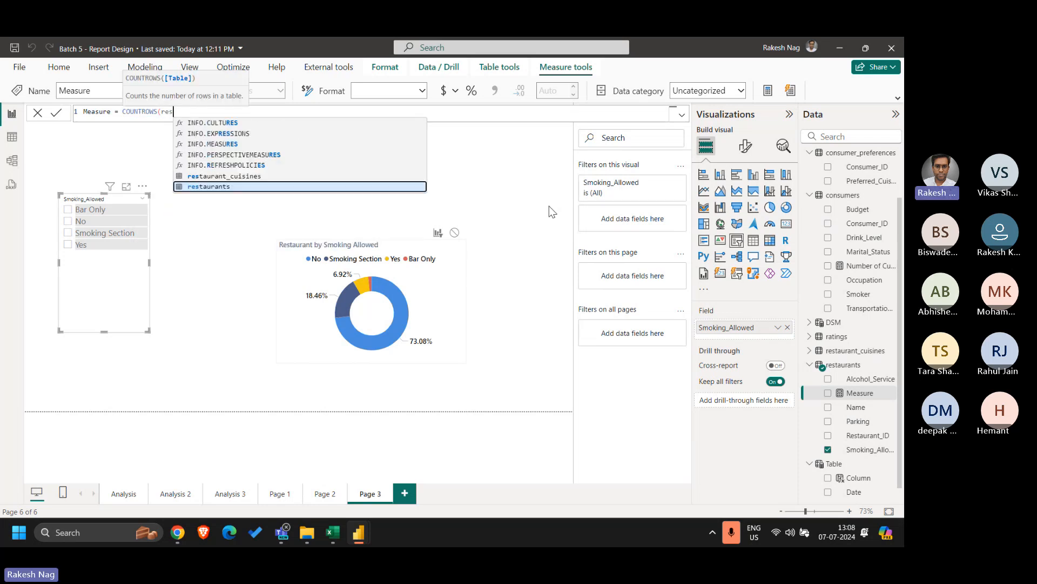
key(Tab)
text())
key(Return)
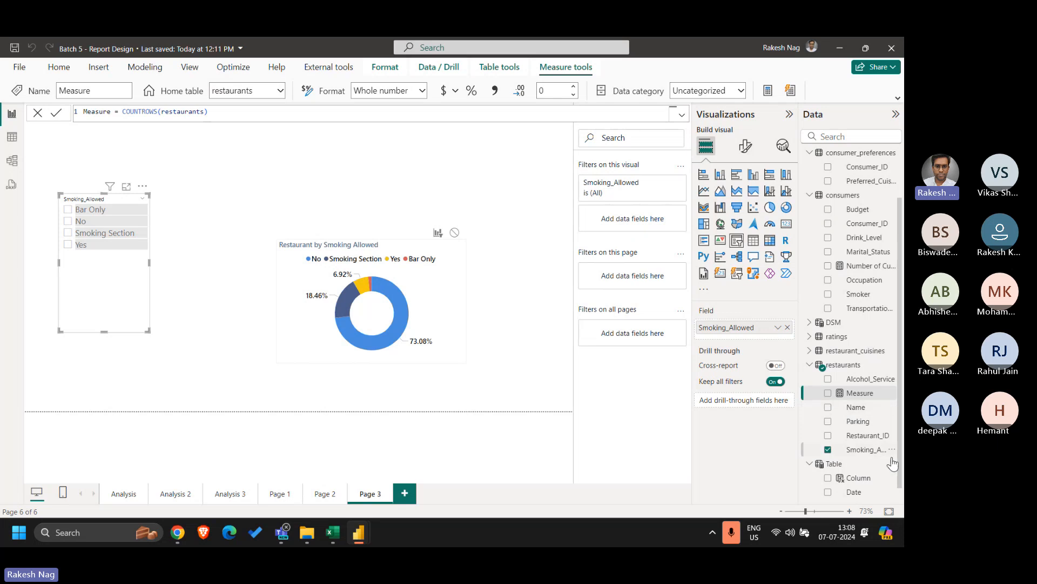
Filter the Smoking_Allowed slicer by the new Measure, showing only items where its value is not blank.
drag(854, 400, 656, 216)
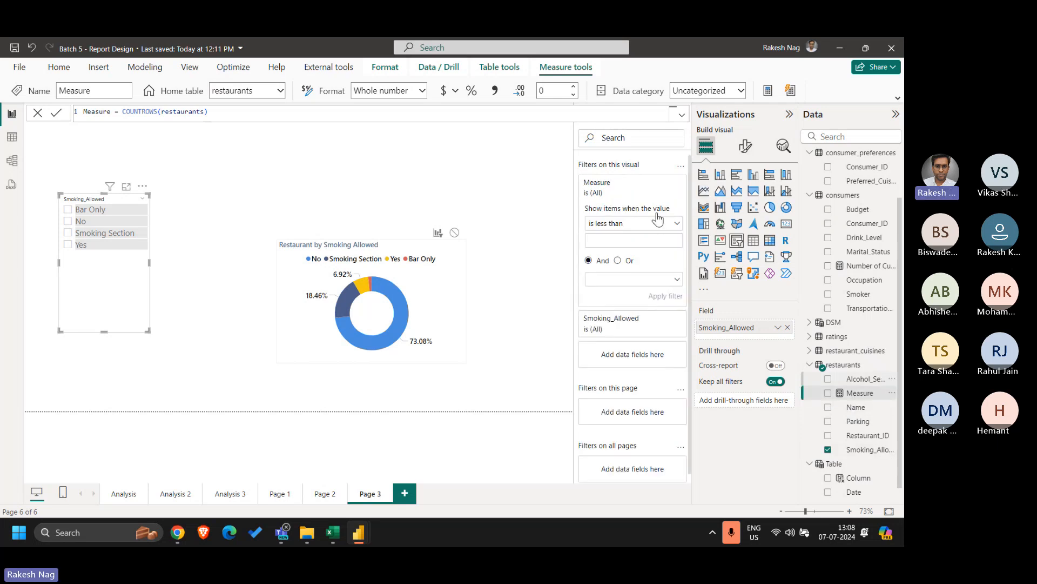
click(641, 224)
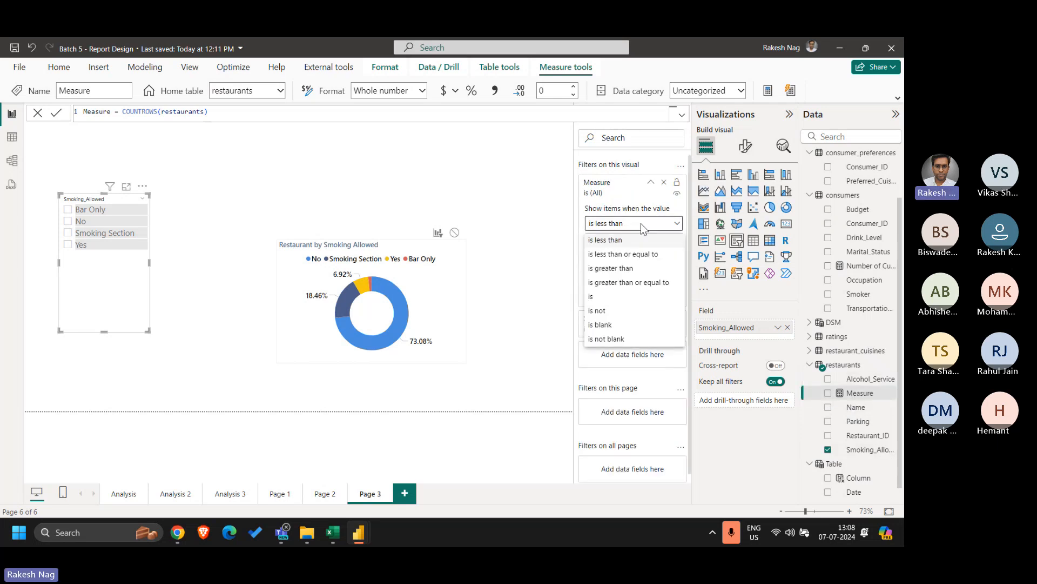
click(611, 340)
click(659, 279)
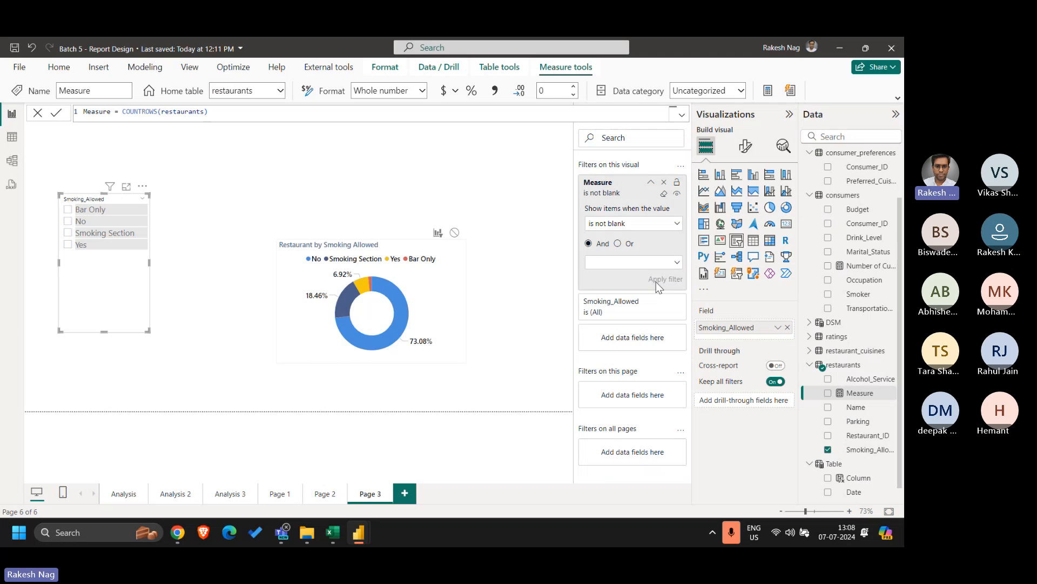
Select and clear different slices of the donut chart to test the slicer's response, leaving no visual selected.
click(402, 309)
click(361, 287)
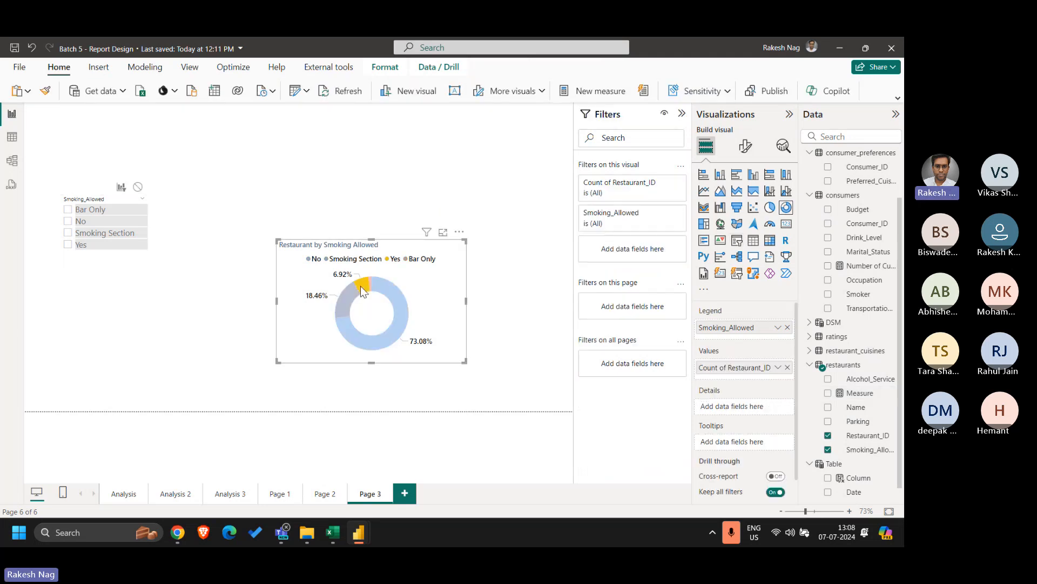
click(357, 299)
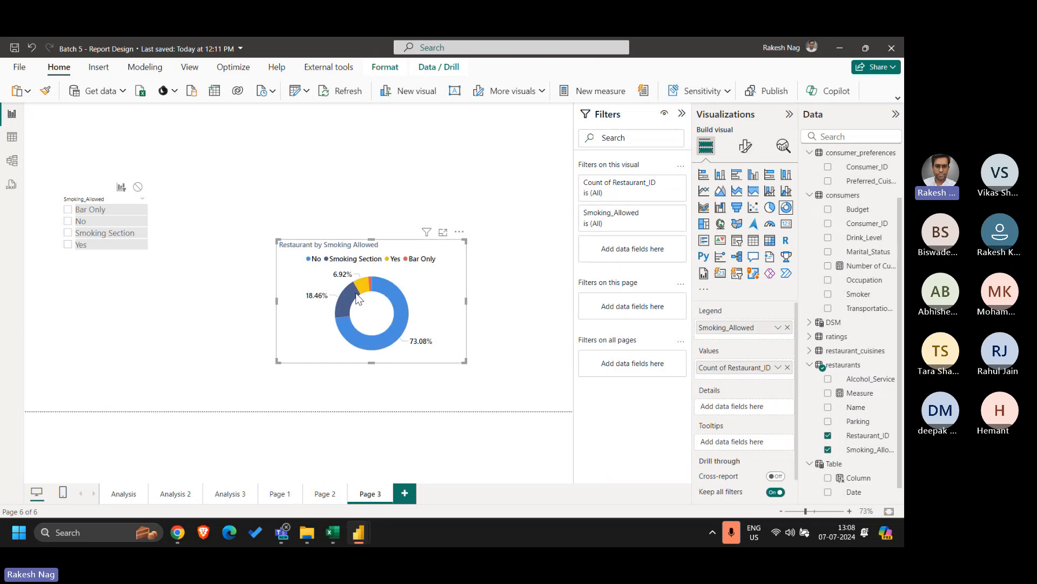
click(357, 299)
click(357, 299)
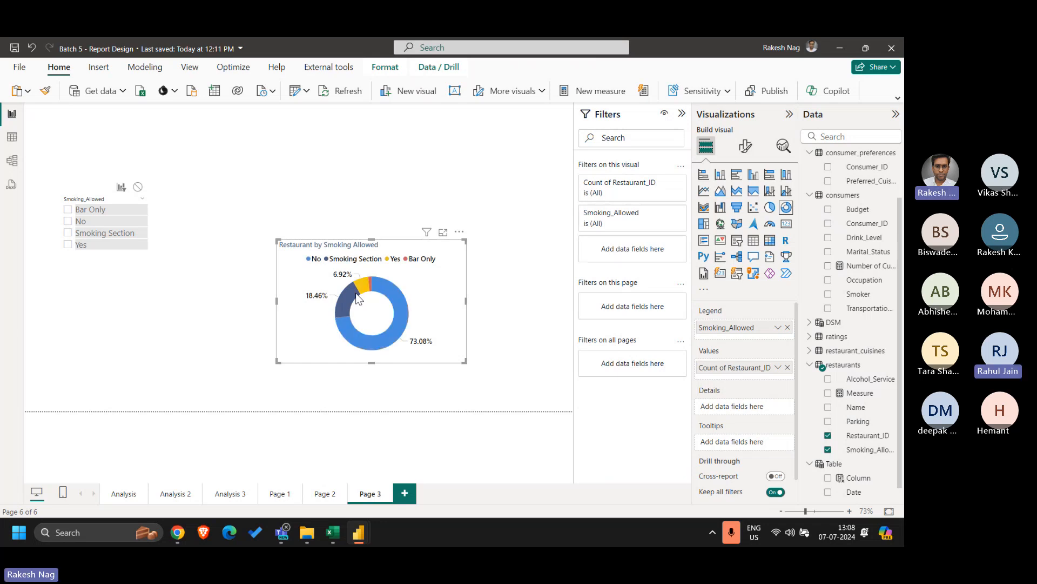
click(347, 337)
click(347, 336)
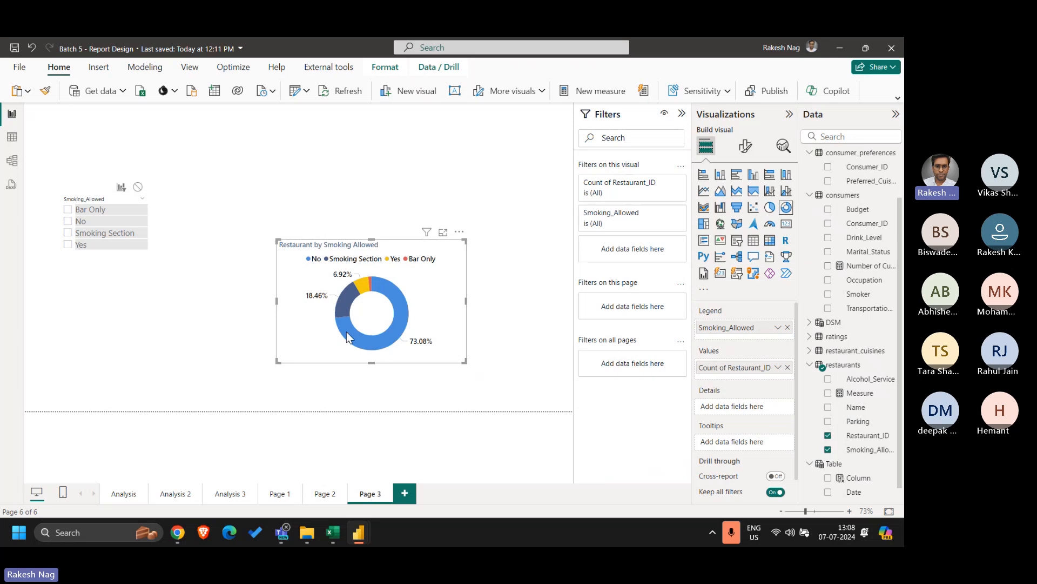
click(249, 314)
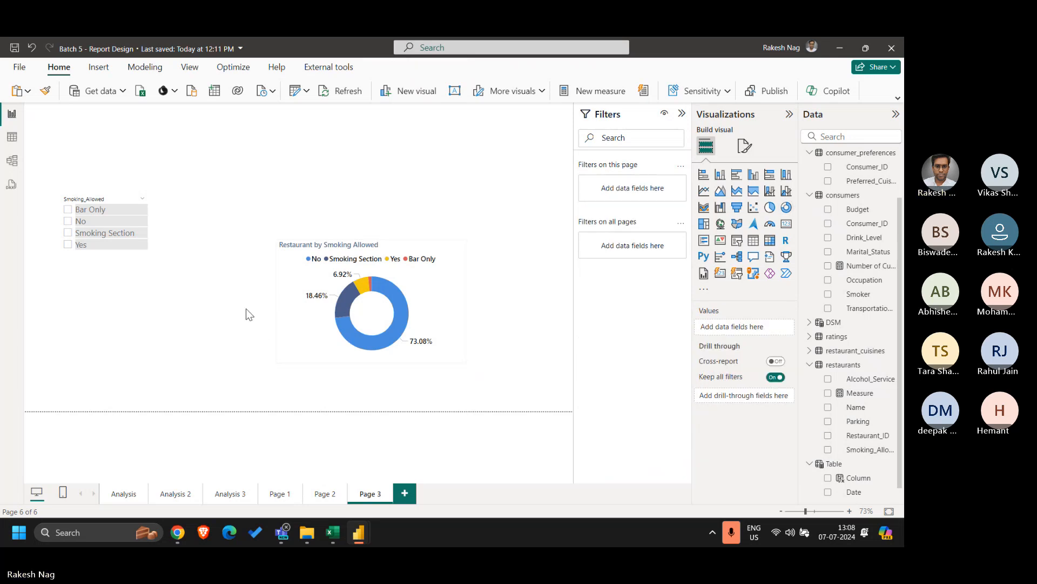